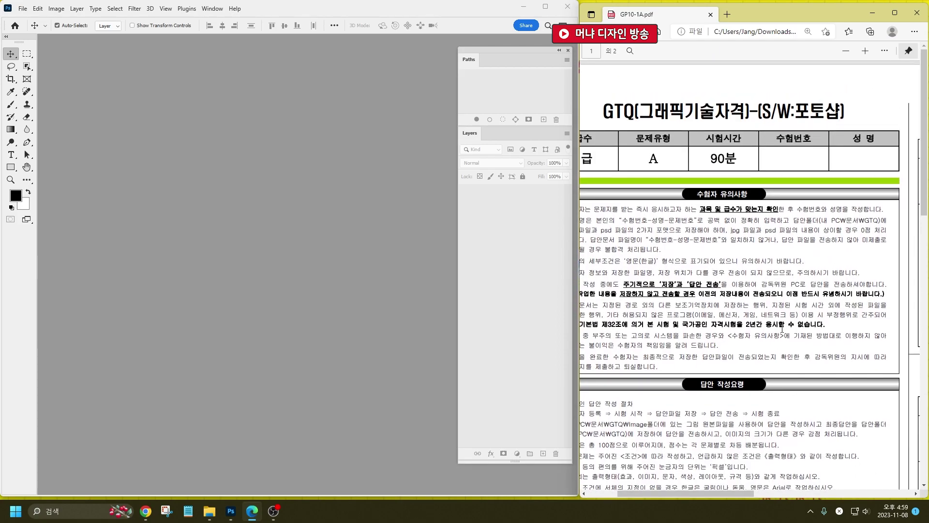
Examine the exam sheet's instructions on pixel units, 72 pixels/inch resolution and RGB 8-bit mode, and the first two tasks' requirements.
scroll(801, 292, "down", 4)
scroll(654, 245, "up", 1)
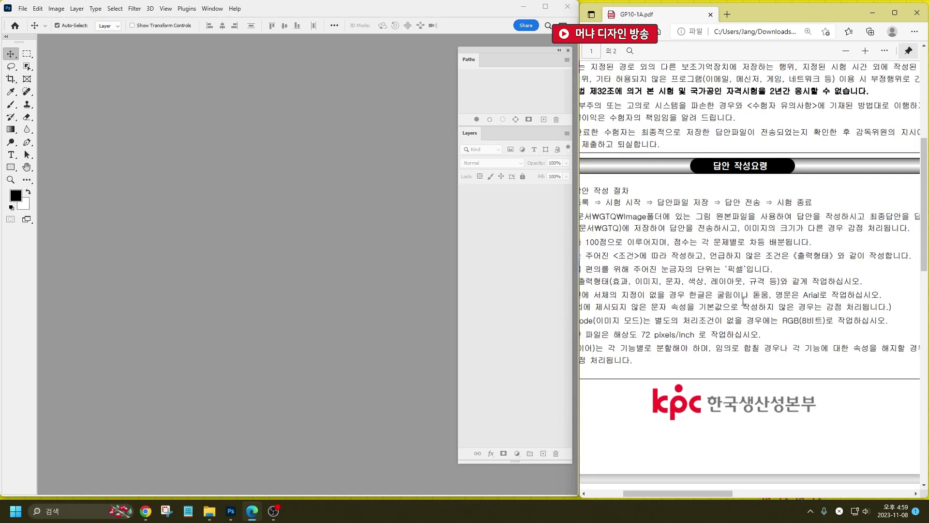
left_click_drag(725, 269, 754, 269)
left_click_drag(614, 334, 695, 335)
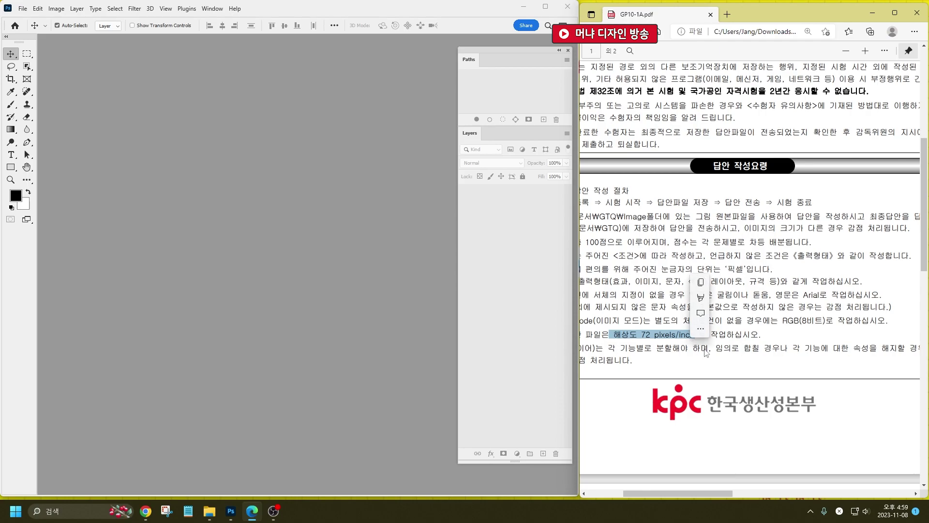
left_click_drag(782, 320, 834, 321)
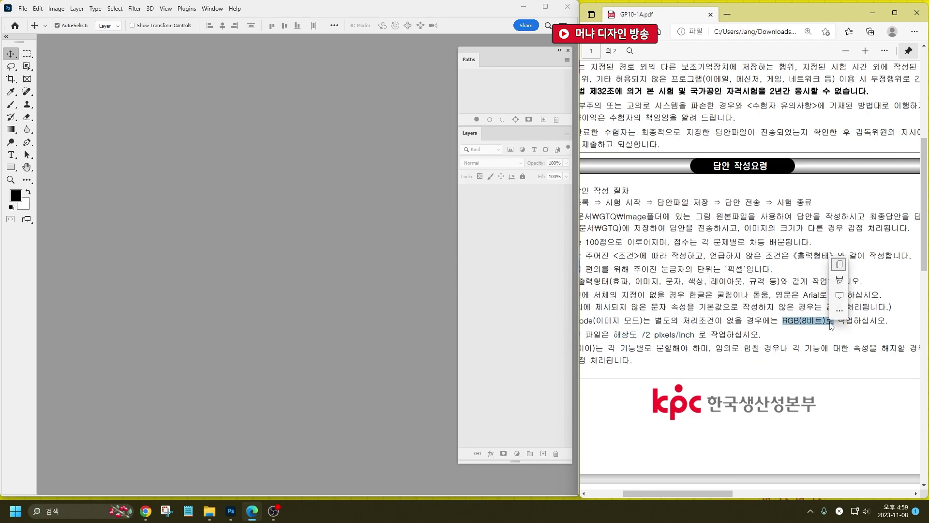
scroll(648, 368, "down", 3, "ctrl")
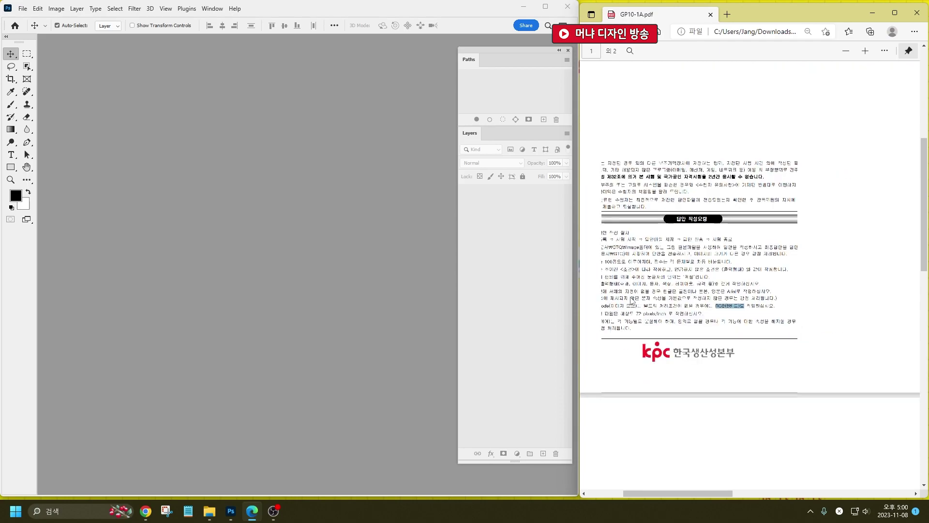
scroll(661, 314, "down", 2, "ctrl")
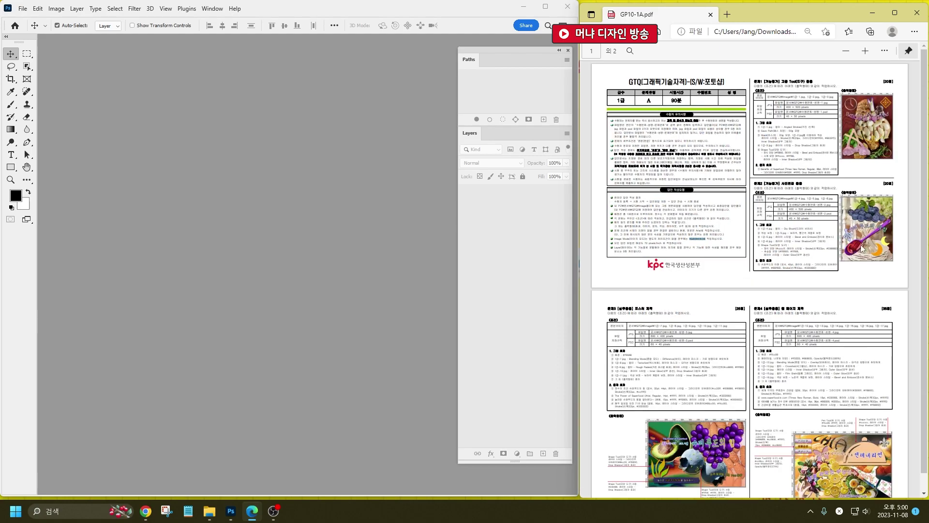
scroll(892, 111, "up", 3, "ctrl")
scroll(869, 191, "up", 1)
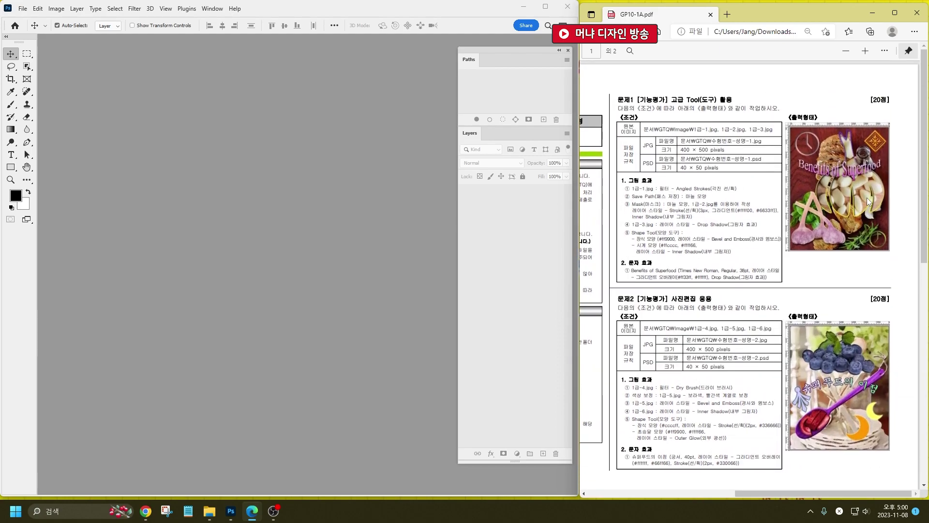
Create a document named 1 at 400 x 500 pixels, 72 pixels/inch, RGB 8-bit, and enlarge its window around the whole canvas.
left_click(247, 359)
key("ctrl+n")
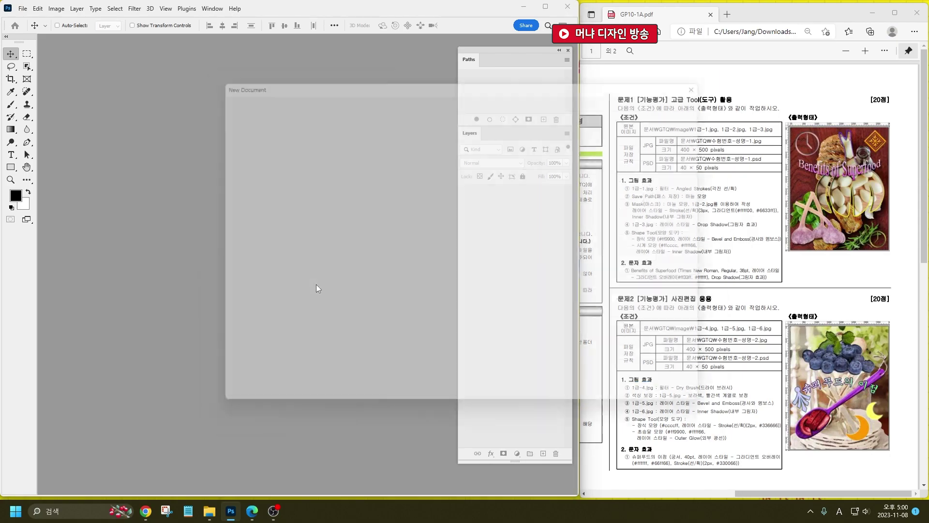
left_click(620, 136)
type("1")
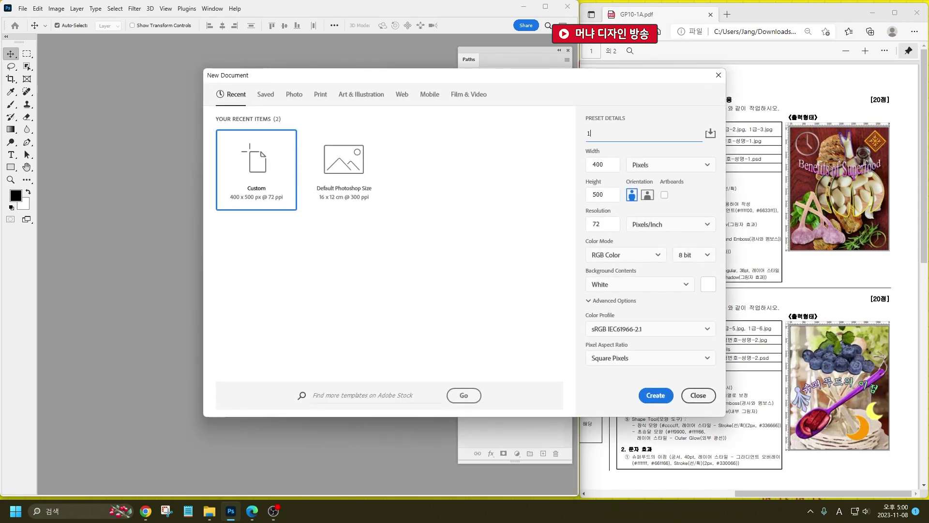
key("Tab")
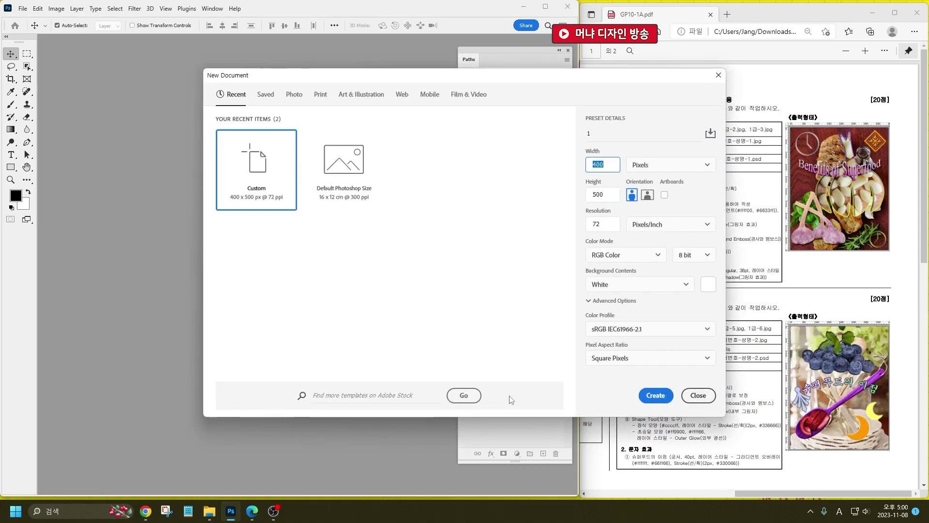
left_click(656, 396)
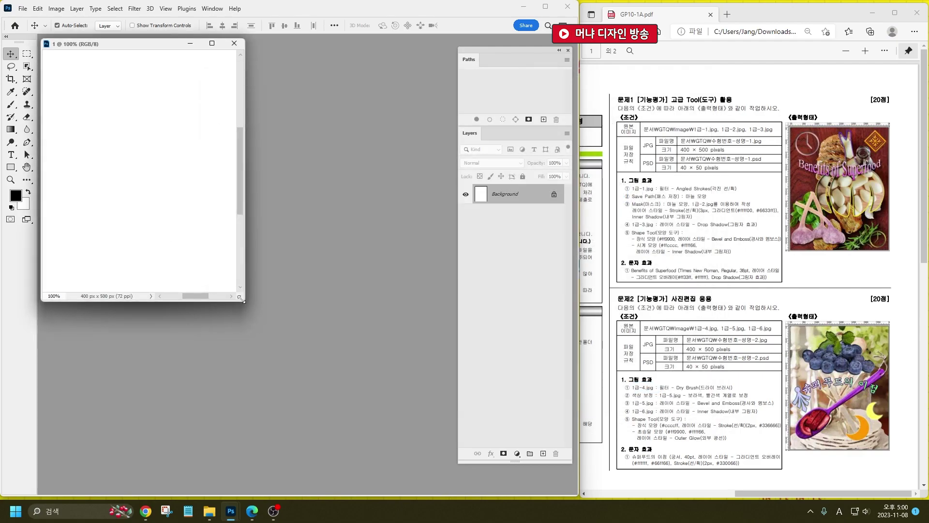
left_click_drag(244, 299, 441, 445)
Start a horizontal text line in the upper part of the blank canvas for the first task's title.
scroll(651, 271, "up", 2)
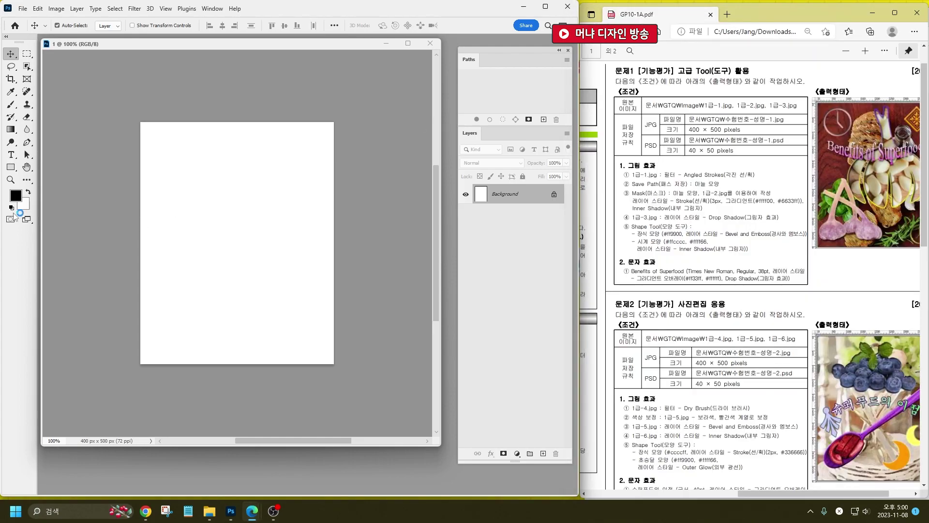
left_click(11, 155)
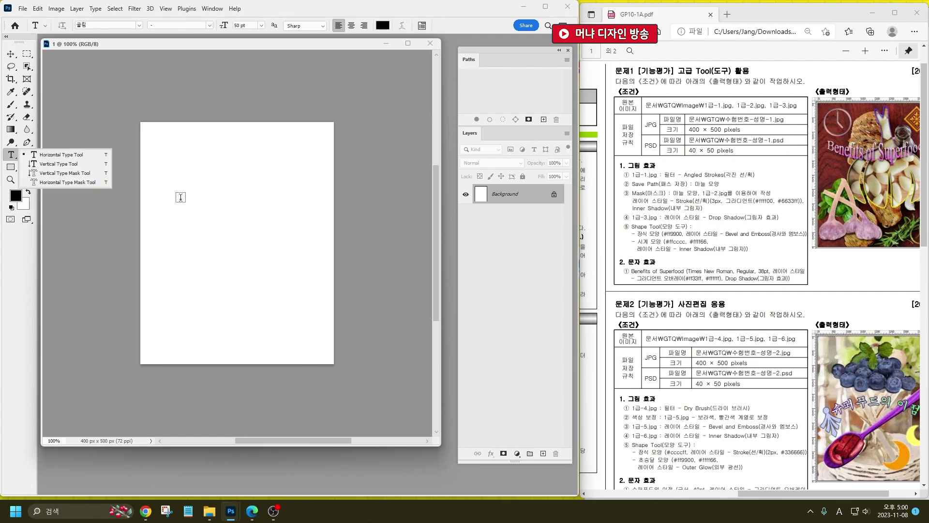
left_click(173, 200)
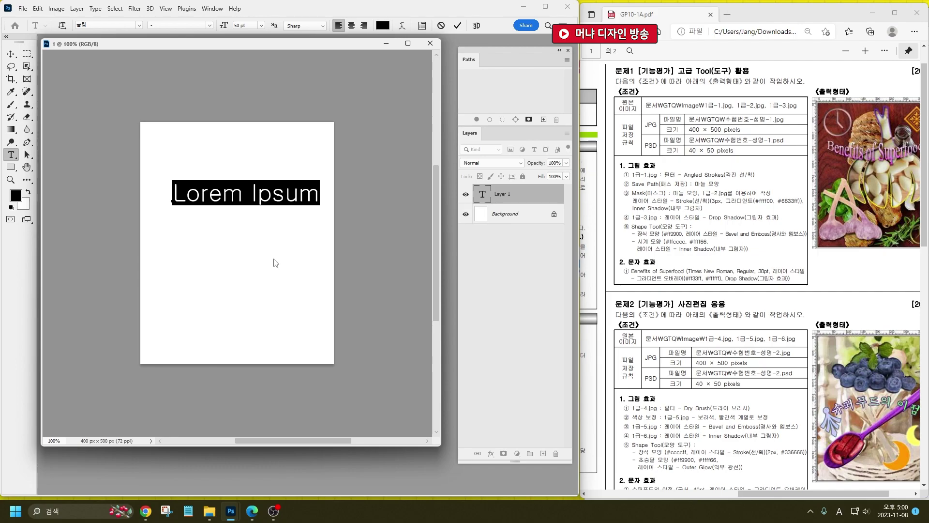
type("ㅠㅠ")
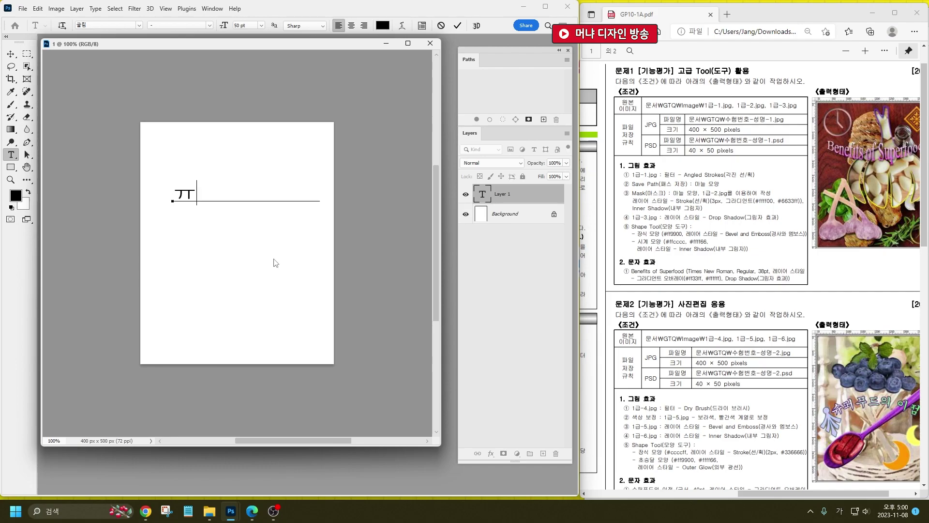
key("BackSpace")
type("ㅠ둗랴")
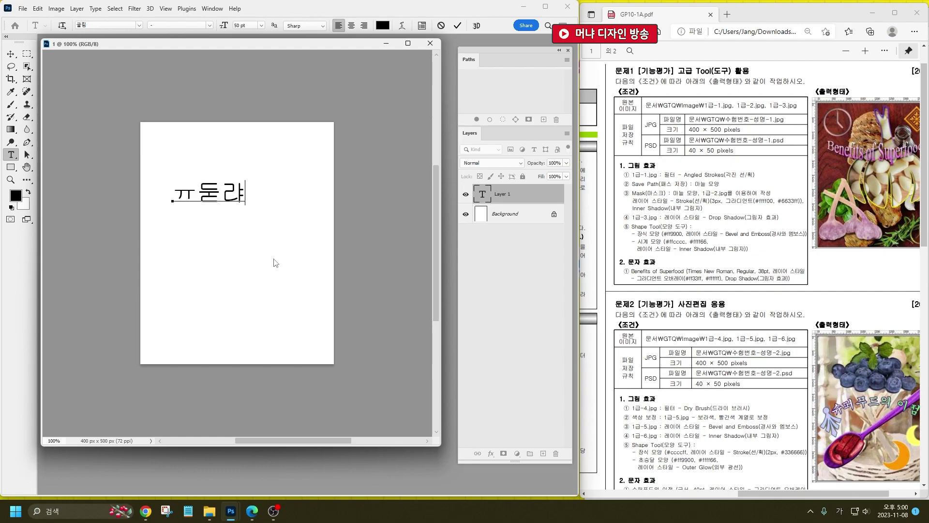
type("ㄴ ㅐㄹ")
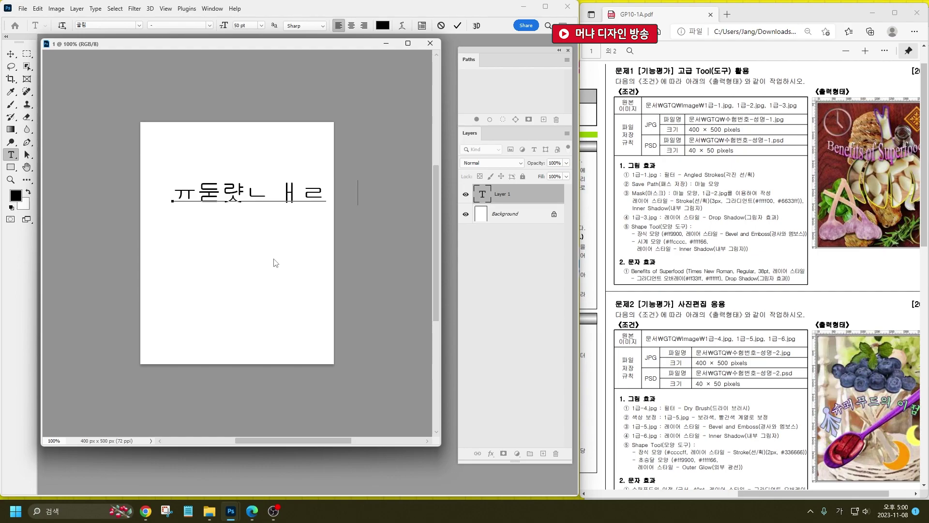
type("ㄴㅕㅔ")
key("ctrl+a")
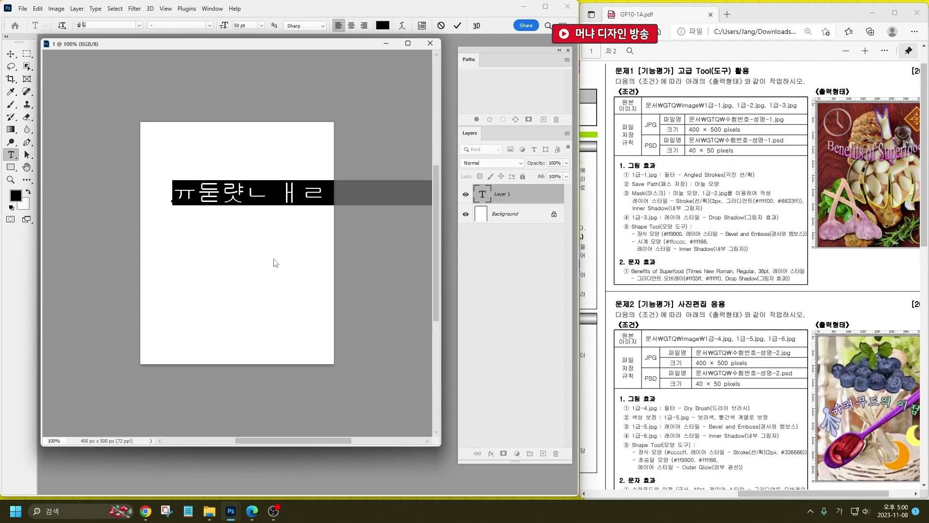
Enter the title text "Benefits of Superfood" in the active text line.
type("Benefits ")
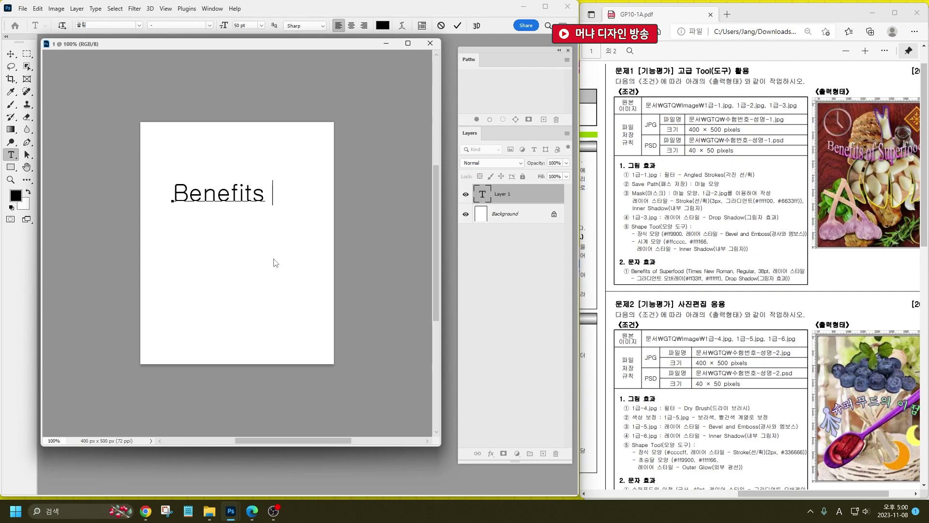
type("of Su")
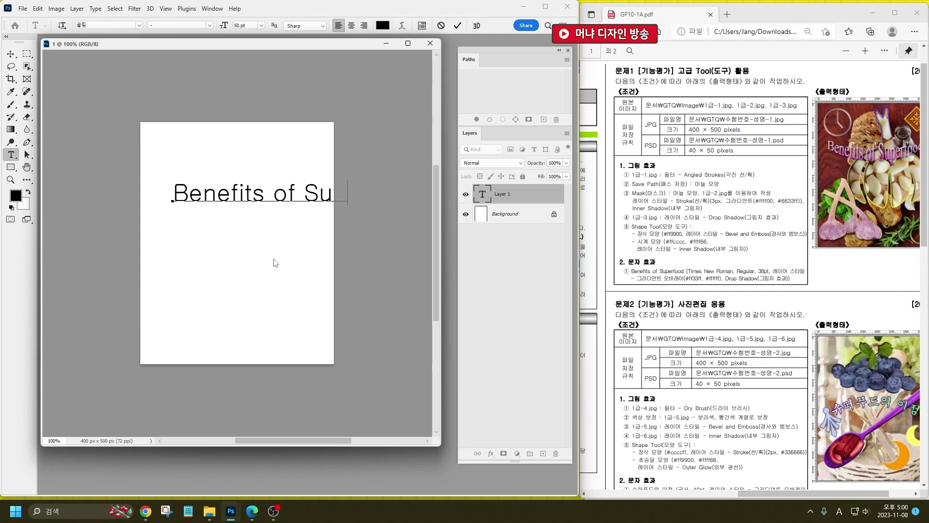
type("foo")
Format the whole title text in Times New Roman Regular at 38 pt.
key("ctrl+a")
left_click(121, 25)
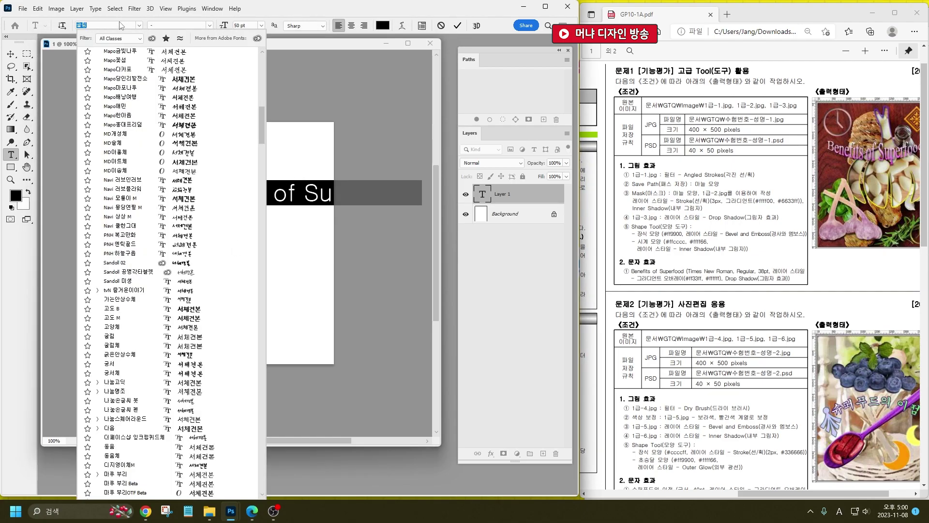
type("tim")
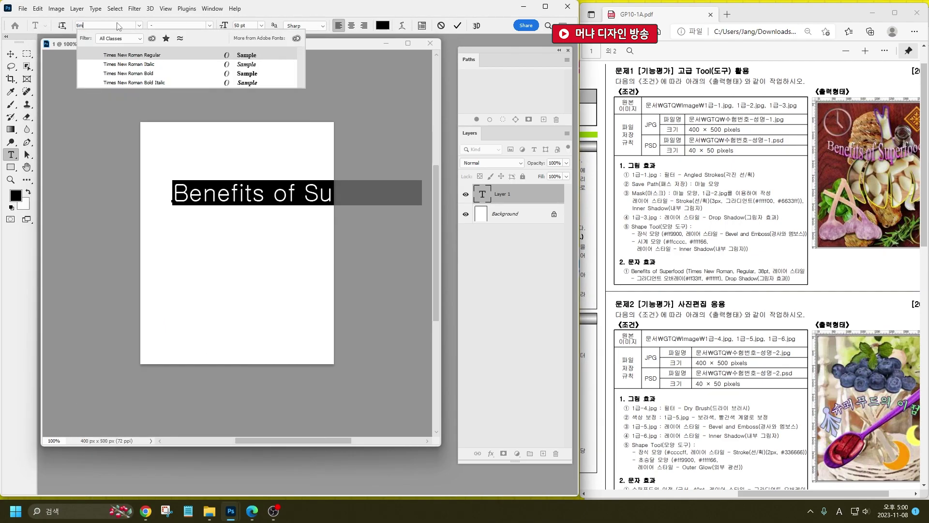
left_click(133, 58)
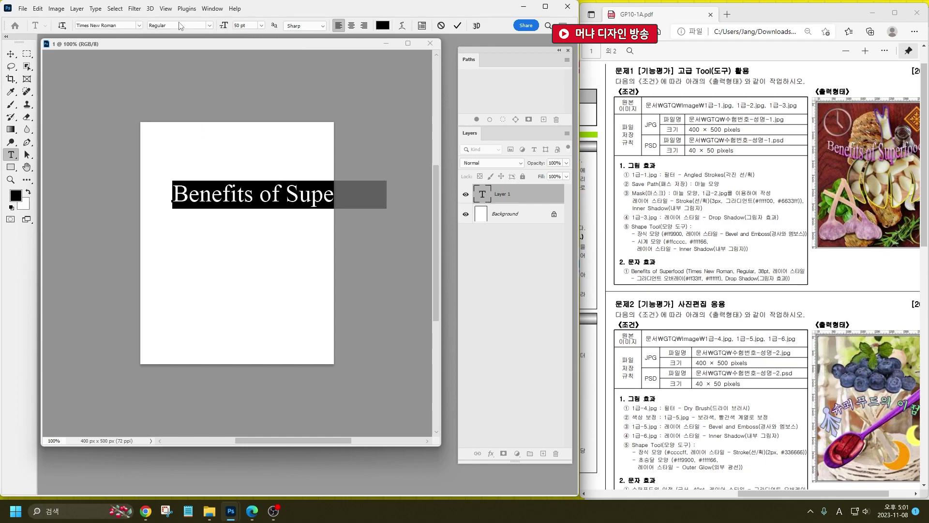
left_click(242, 26)
type("38")
key("Return")
Add a Gradient Overlay to the title text, with the gradient running from #ff33ff to white.
left_click(489, 452)
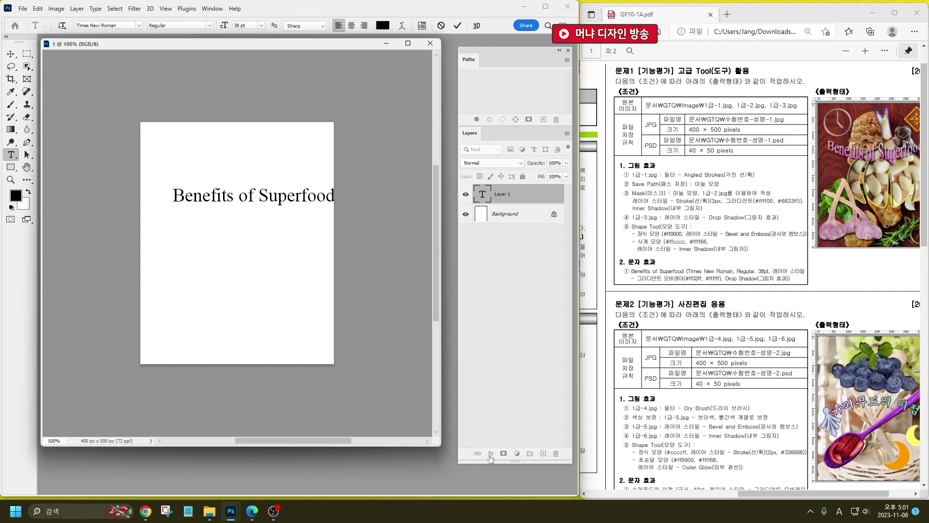
left_click(503, 426)
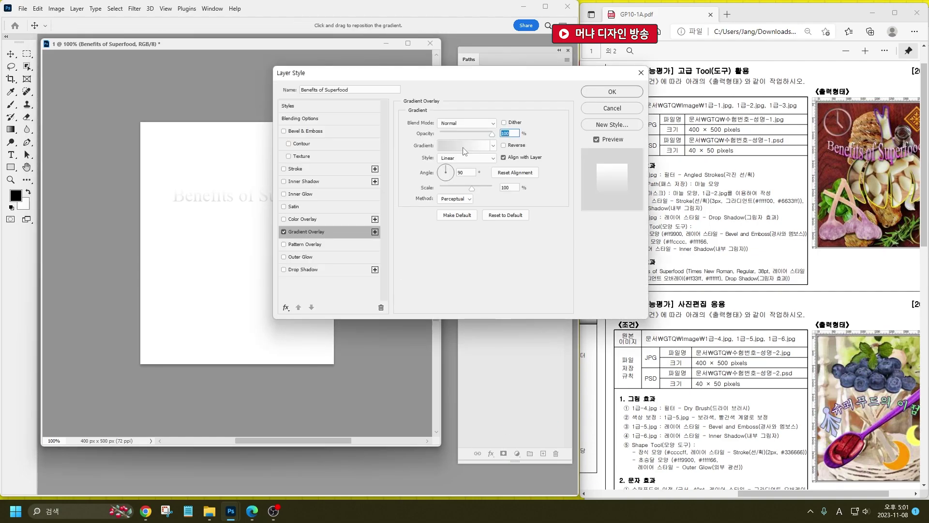
left_click_drag(497, 73, 375, 82)
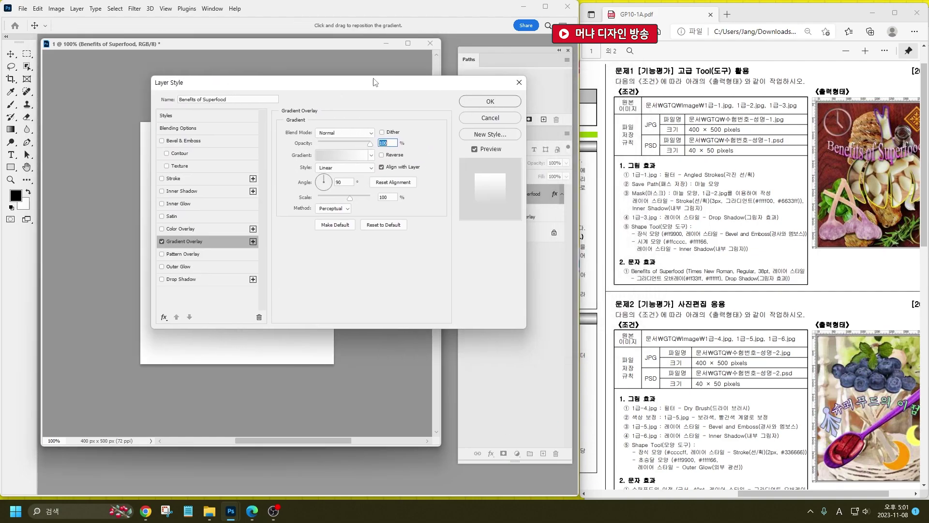
left_click(341, 156)
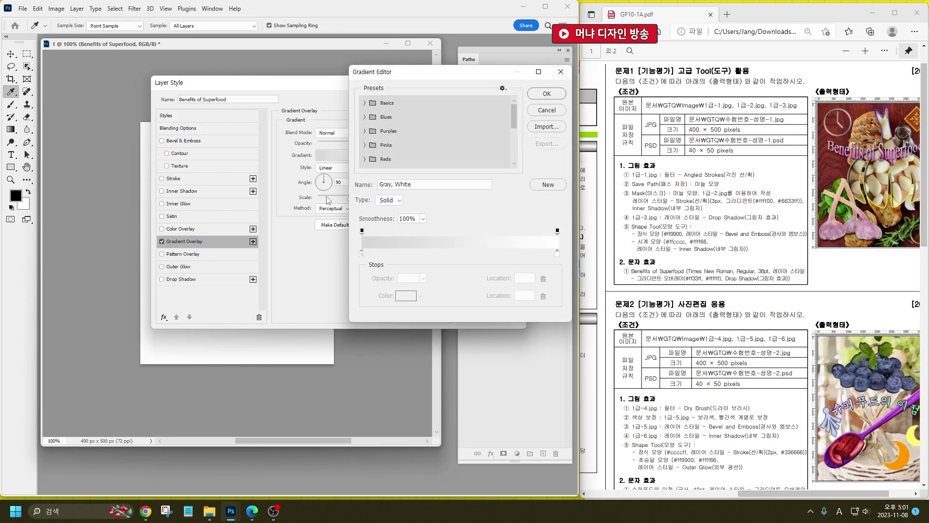
left_click(362, 255)
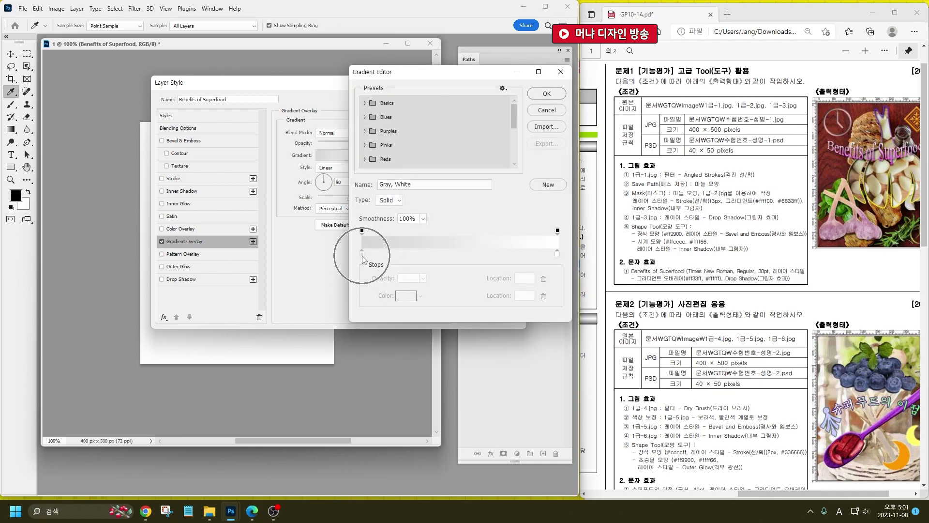
double_click(362, 255)
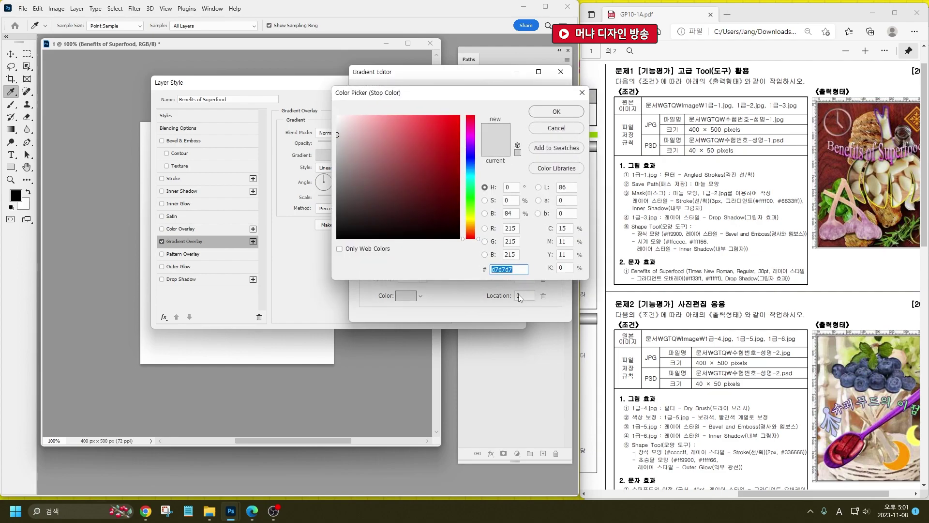
type("ff33ff")
key("Return")
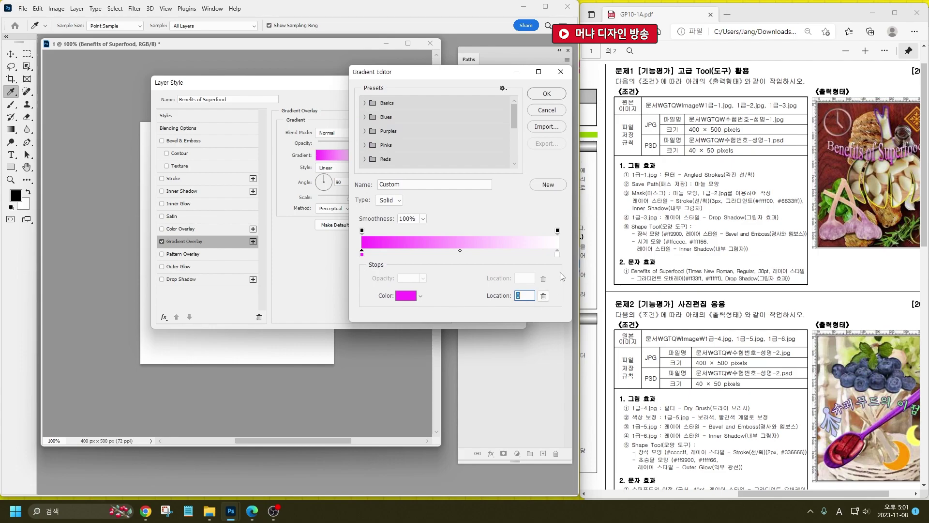
double_click(558, 258)
left_click(550, 93)
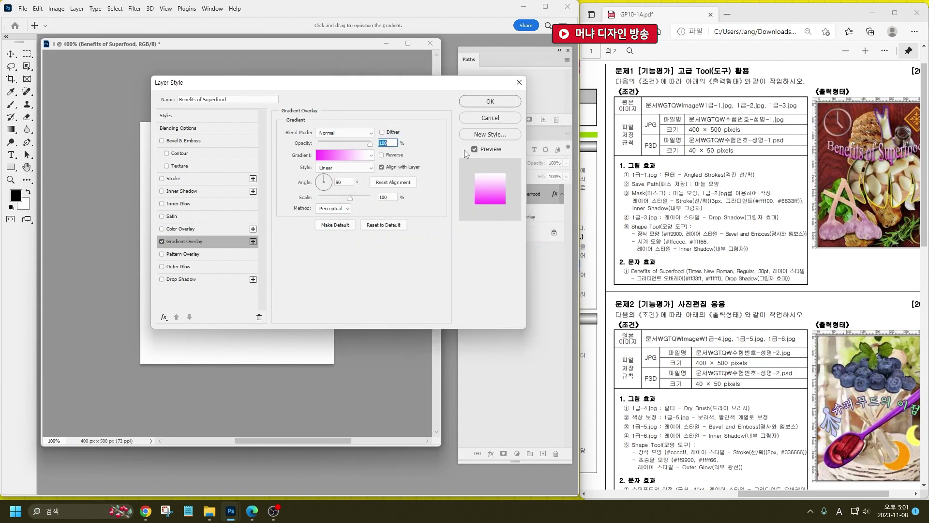
Add a Drop Shadow with about 75% opacity to the title text and apply the layer style.
left_click_drag(389, 93, 373, 271)
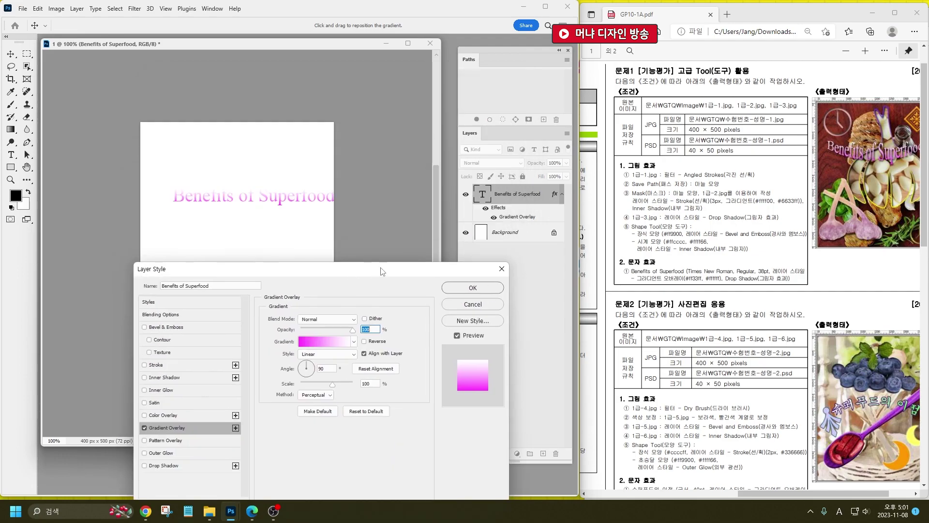
left_click_drag(382, 269, 386, 144)
left_click(169, 341)
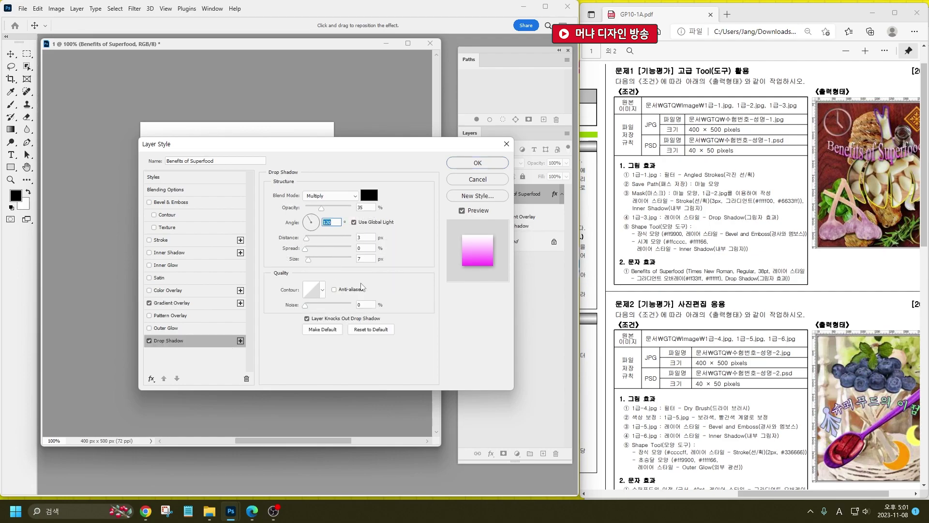
left_click(340, 208)
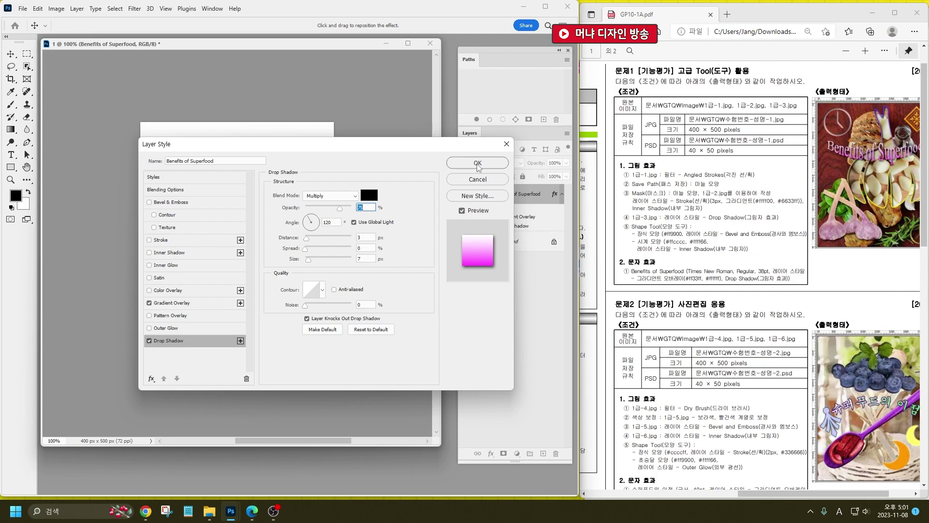
left_click_drag(429, 155, 567, 266)
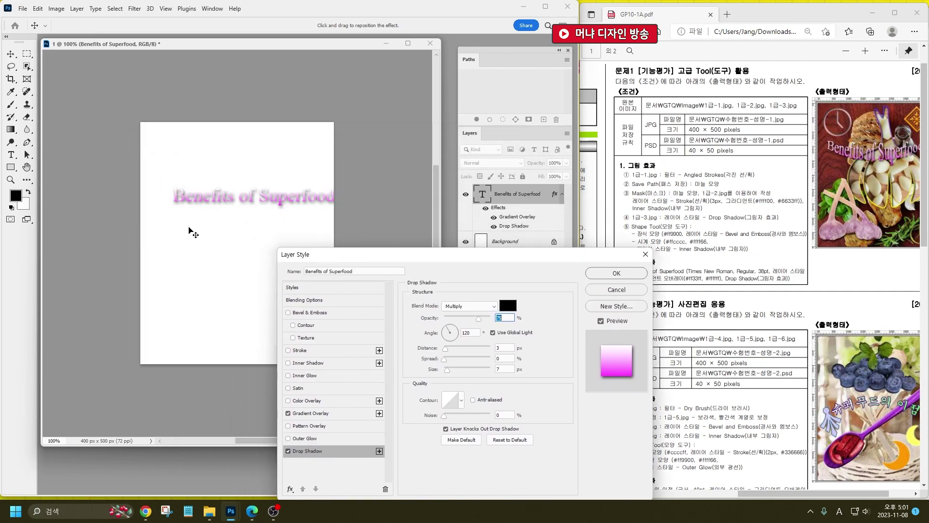
left_click(624, 274)
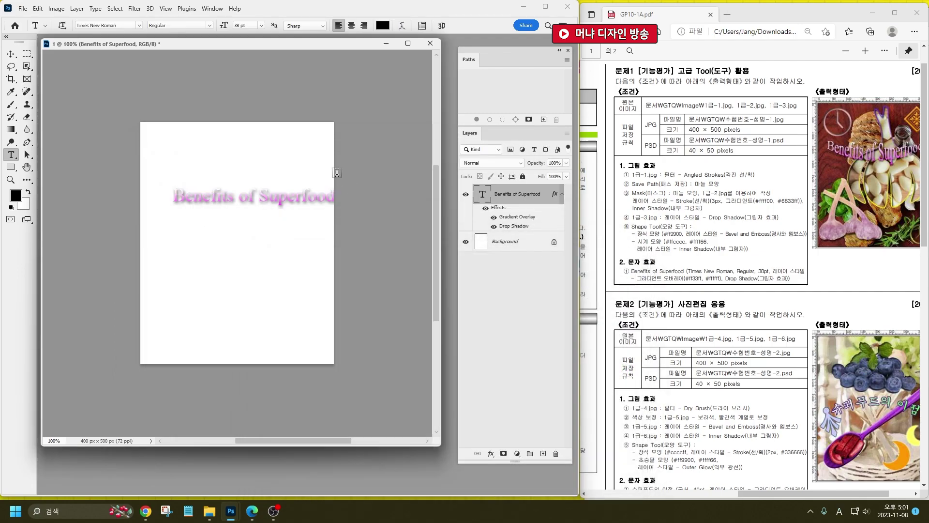
Warp the "Benefits of Superfood" title with the Arc Lower style and a horizontal bend of +40%.
left_click(401, 26)
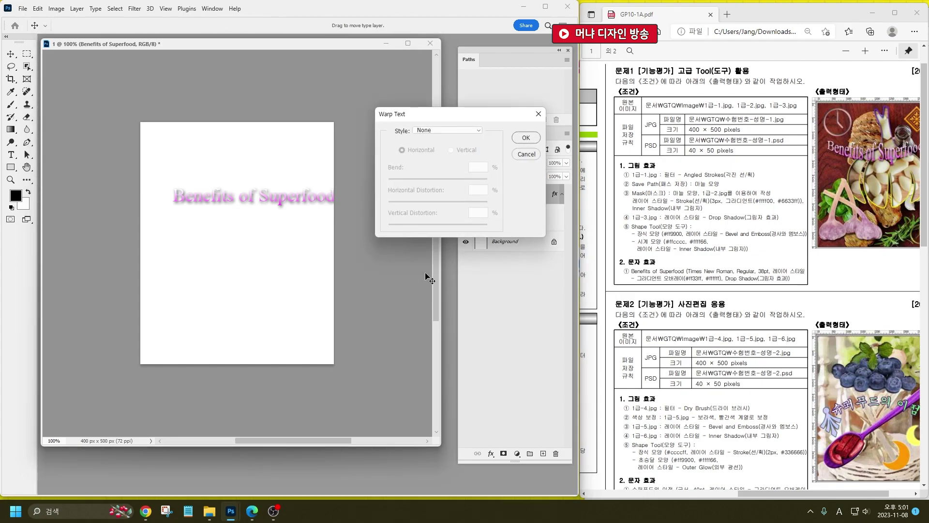
left_click(452, 130)
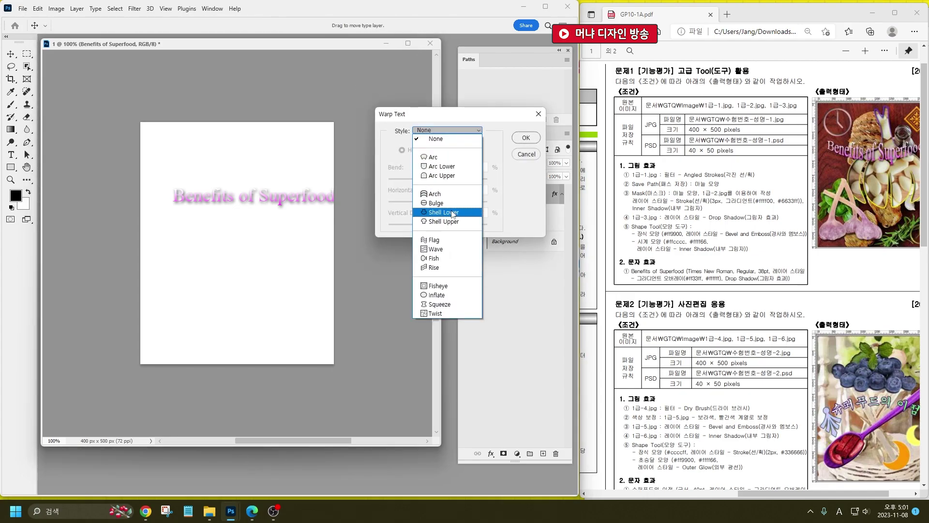
left_click(450, 167)
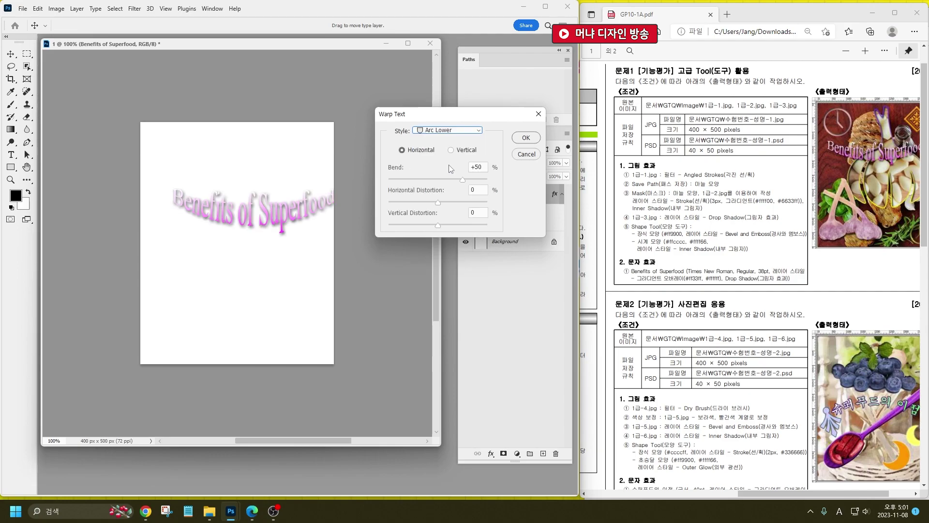
left_click_drag(462, 179, 459, 180)
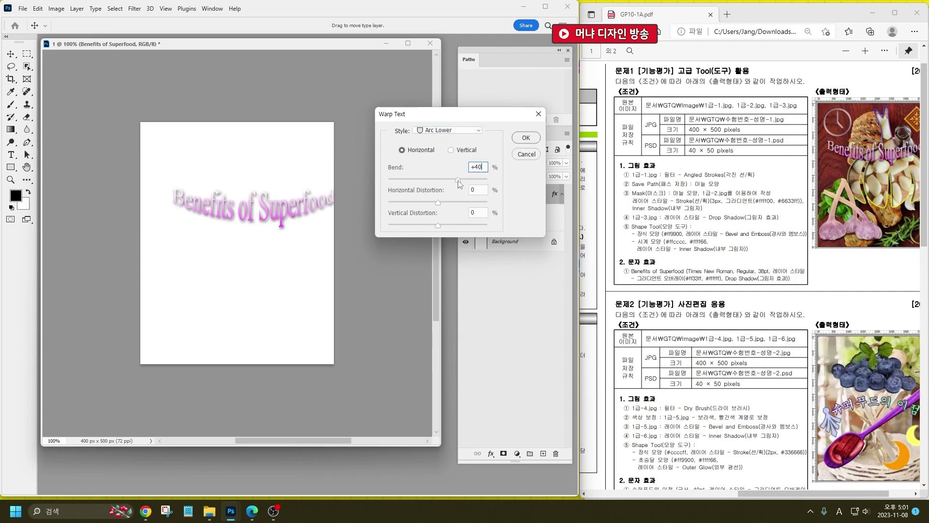
left_click(526, 138)
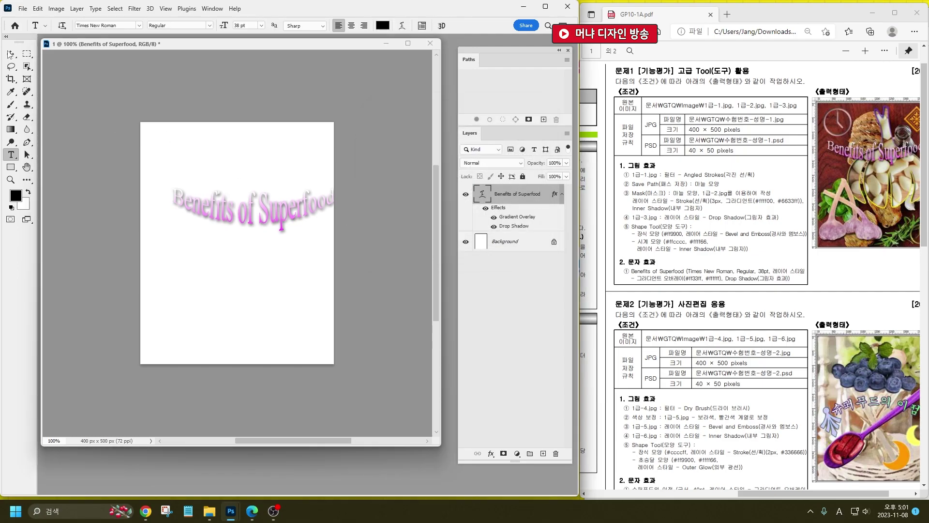
Save the document as Photoshop file 1 in the Downloads folder, and move the title fully inside the canvas.
left_click(11, 54)
key("ctrl+shift+s")
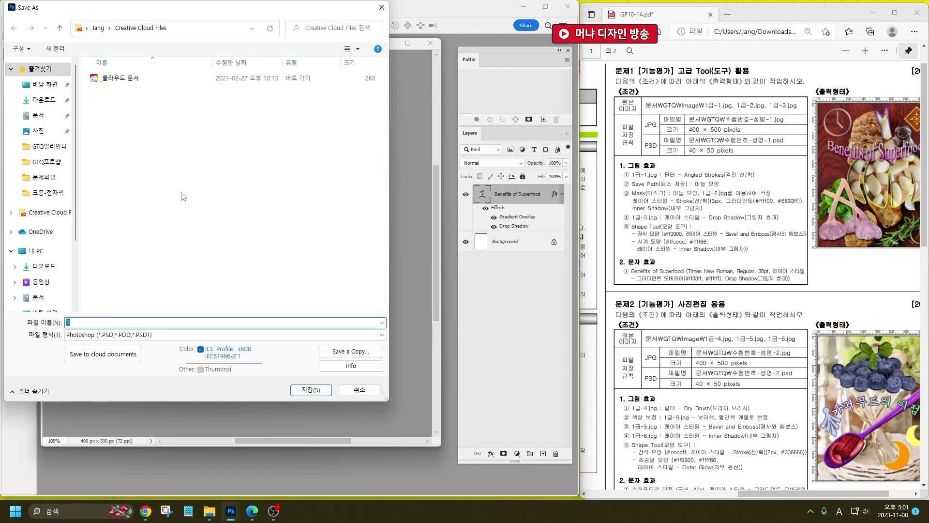
left_click(44, 99)
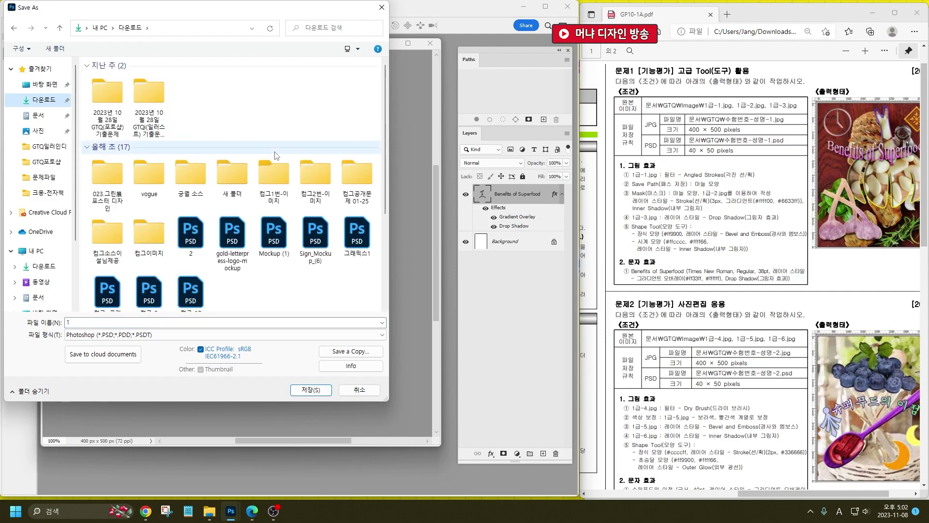
left_click(322, 391)
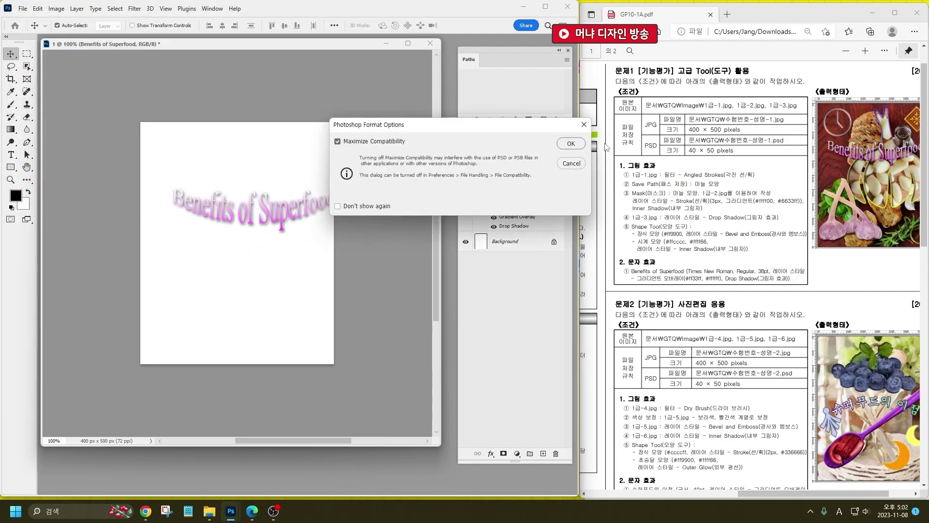
left_click(571, 142)
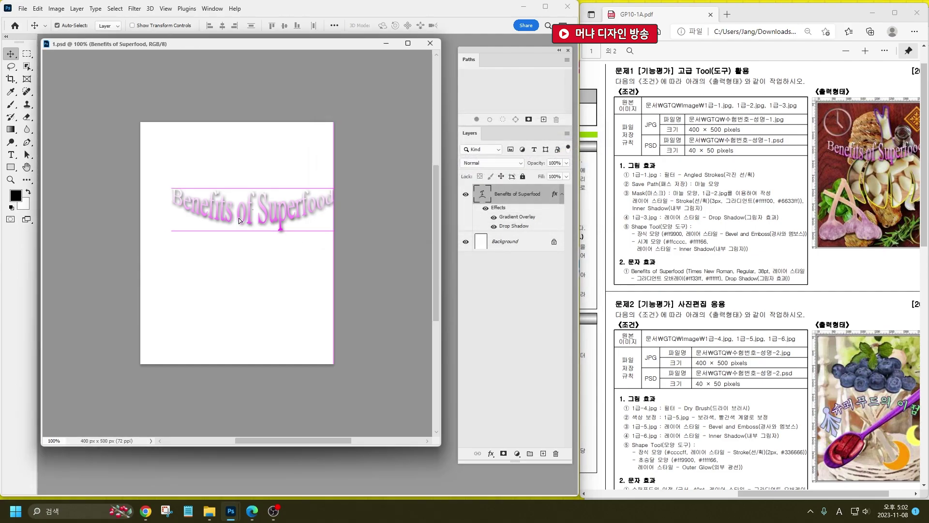
left_click_drag(243, 221, 224, 208)
left_click(10, 157)
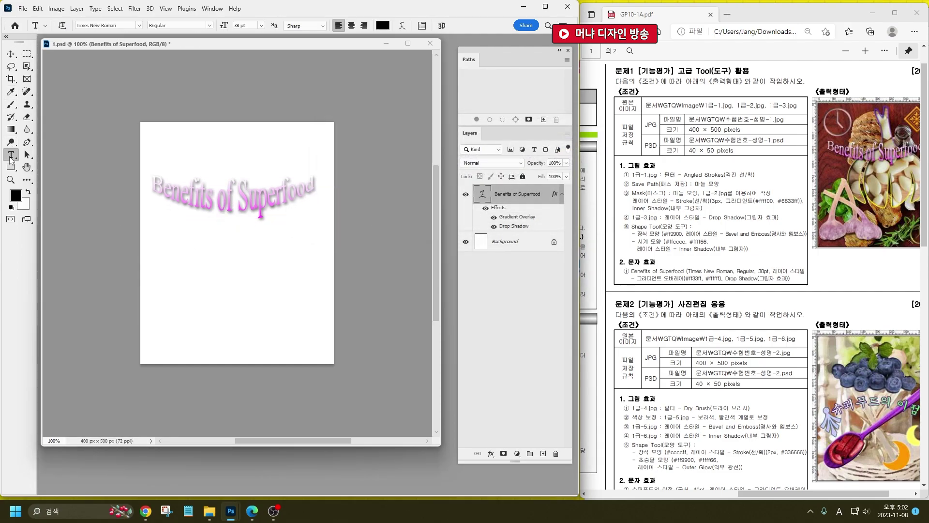
left_click(198, 249)
scroll(651, 340, "down", 5)
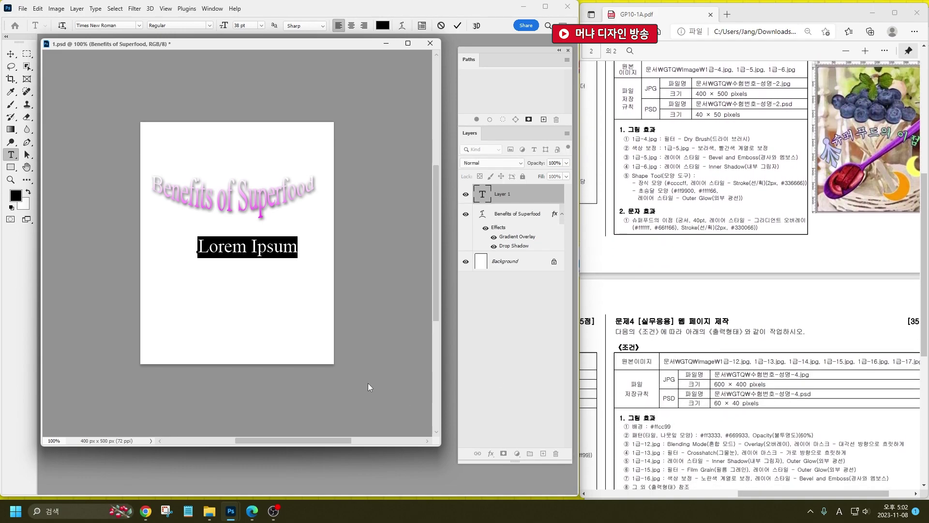
key("Hangul")
type("슈")
left_click(253, 293)
key("ctrl+z")
Replace the whole warped title text with "슈퍼푸드의 이점".
left_click(232, 200)
key("ctrl+a")
type("슈퍼푸드의 이점")
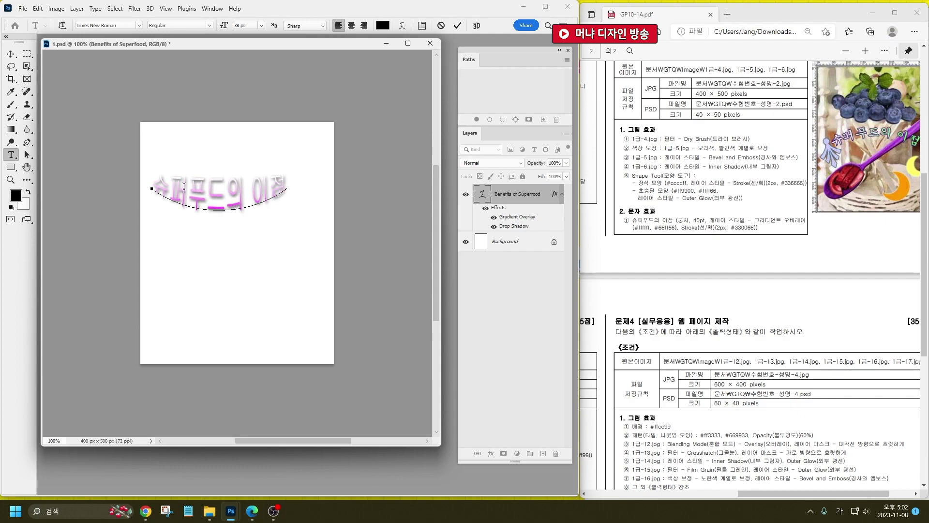
Format the whole "슈퍼푸드의 이점" text in the 궁서 font at 40 pt.
key("ctrl+a")
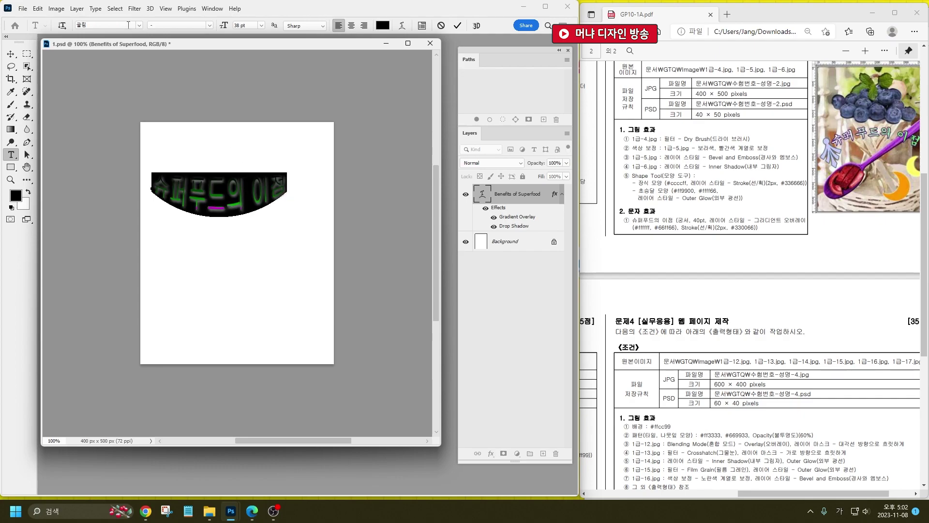
type("ㄱㅜㅇ")
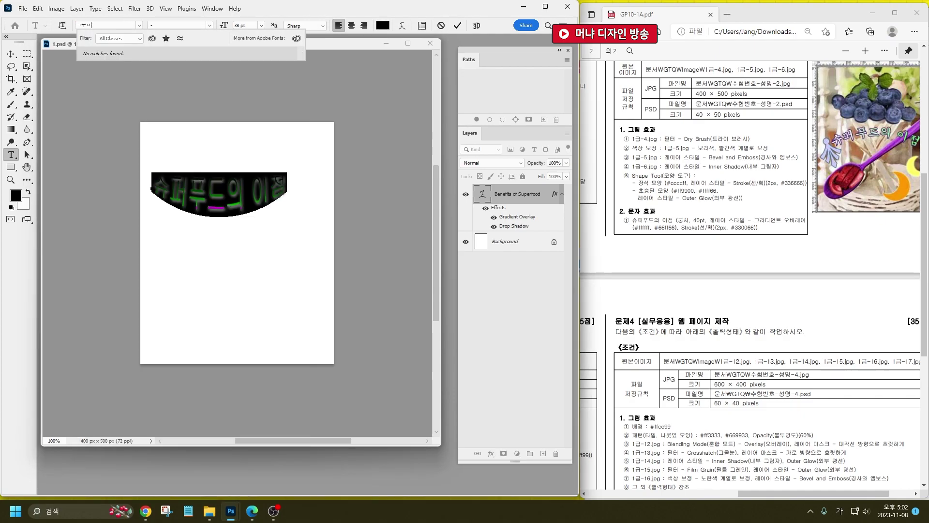
type("서")
key("Return")
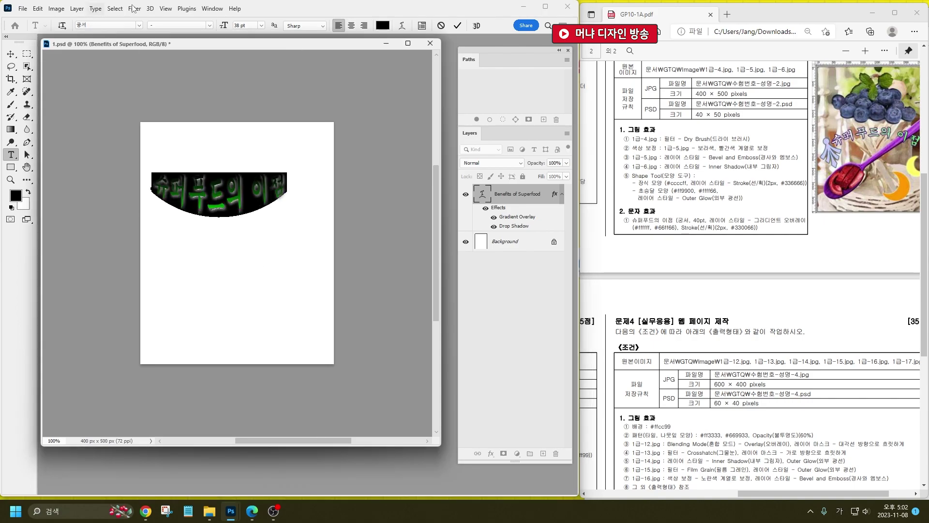
left_click(253, 26)
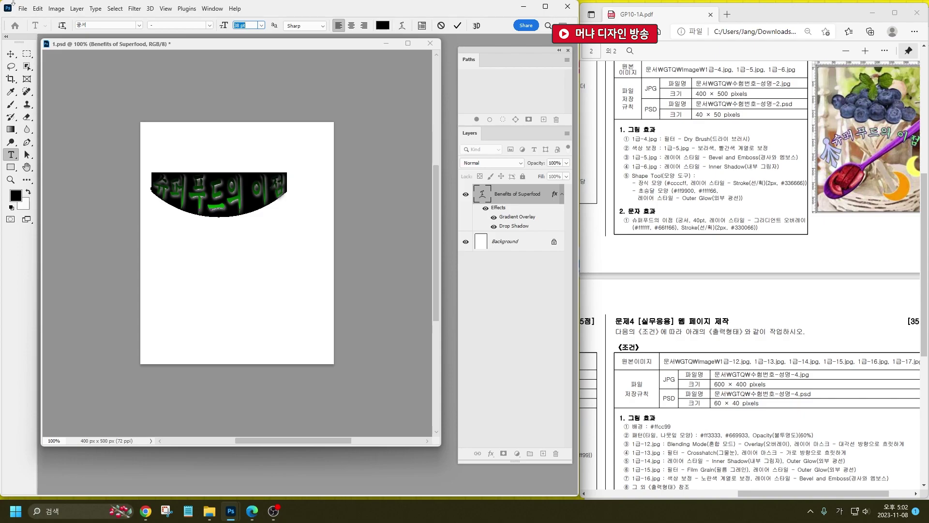
type("40")
key("Return")
Change the text's Gradient Overlay to run from white to #66ff66 by swapping the two stops and recolouring the magenta one.
left_click(522, 218)
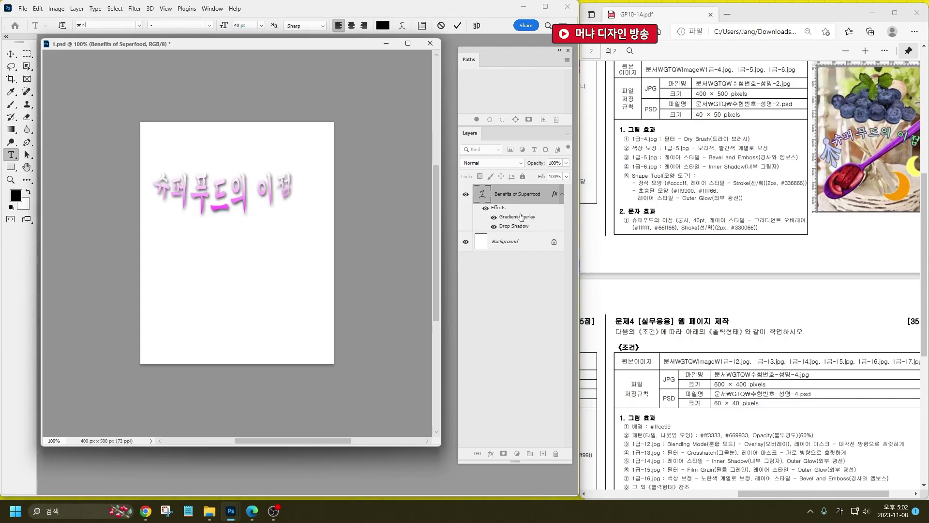
double_click(521, 217)
left_click(468, 322)
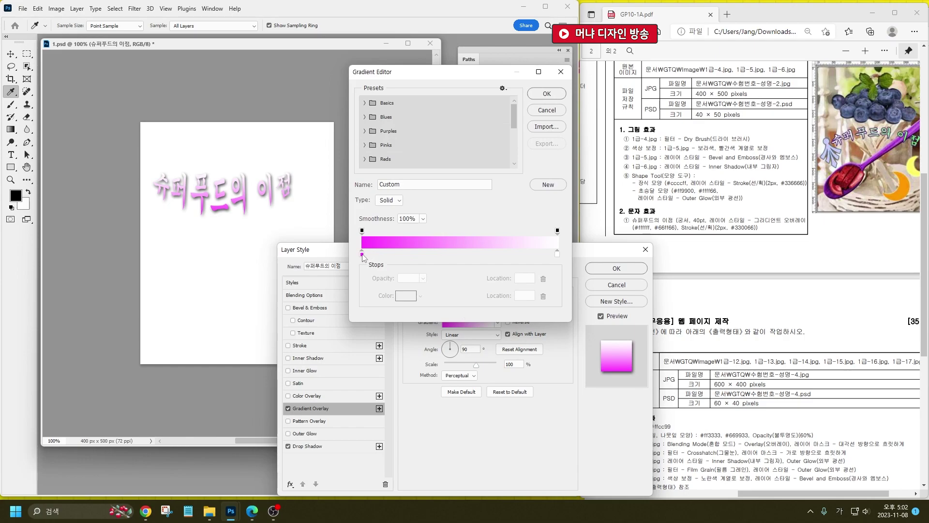
left_click_drag(362, 253, 451, 254)
left_click_drag(557, 254, 354, 260)
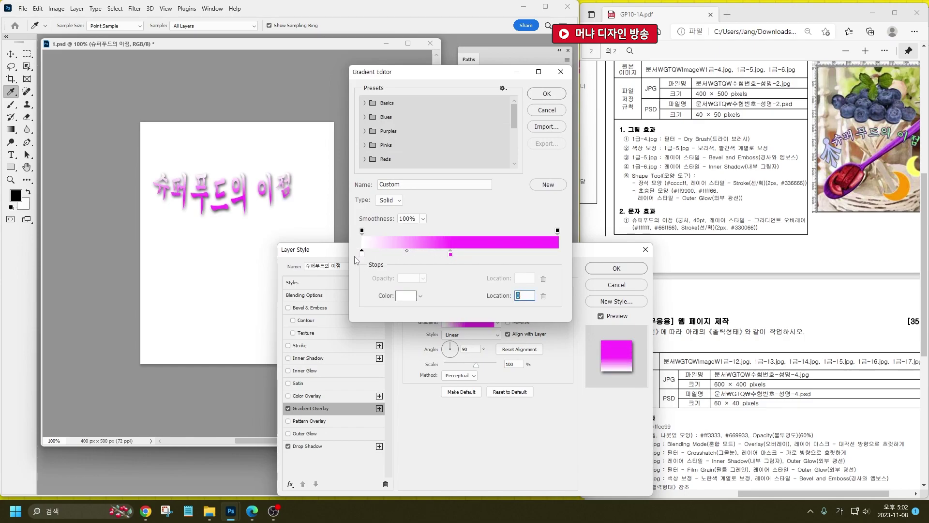
left_click_drag(451, 253, 560, 258)
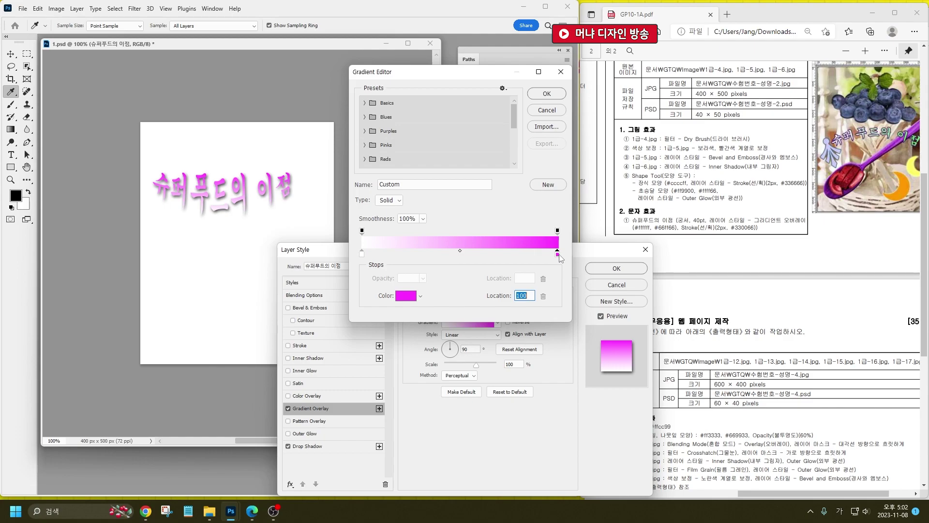
double_click(558, 255)
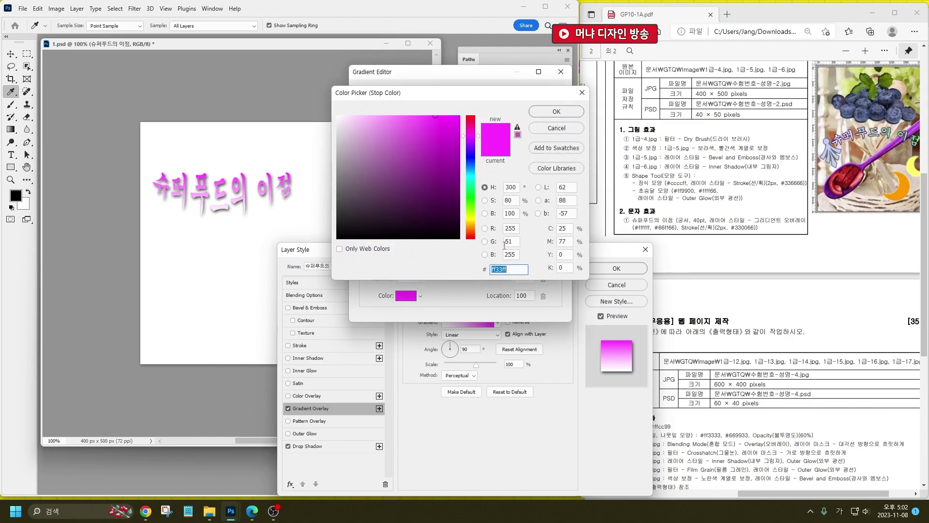
type("66ff66")
key("Return")
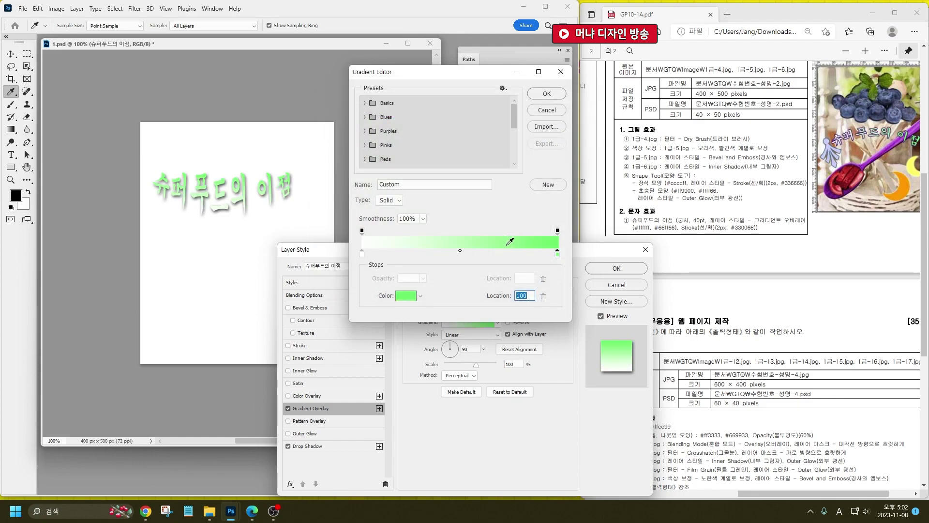
left_click(540, 95)
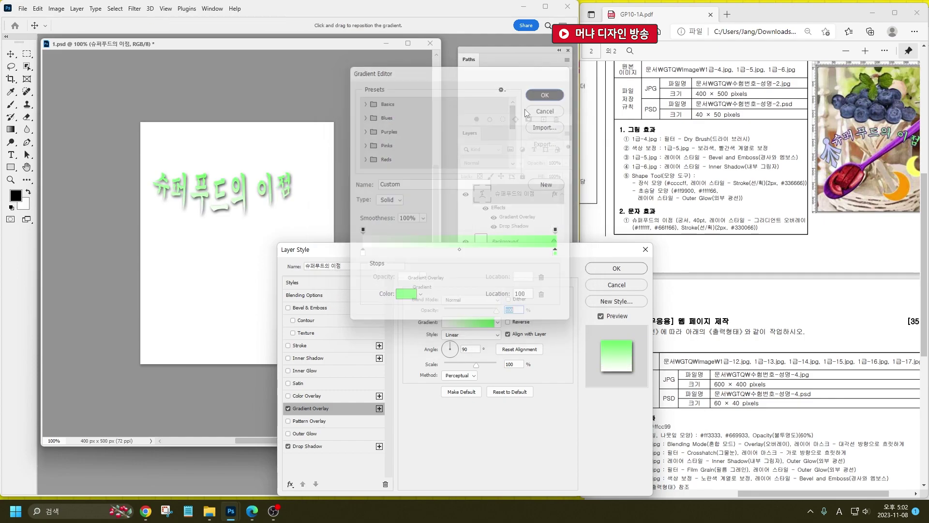
Turn off the text's Drop Shadow and apply a 2 px Stroke positioned Outside in #330066.
left_click(288, 446)
left_click(318, 345)
left_click(506, 299)
key("Up")
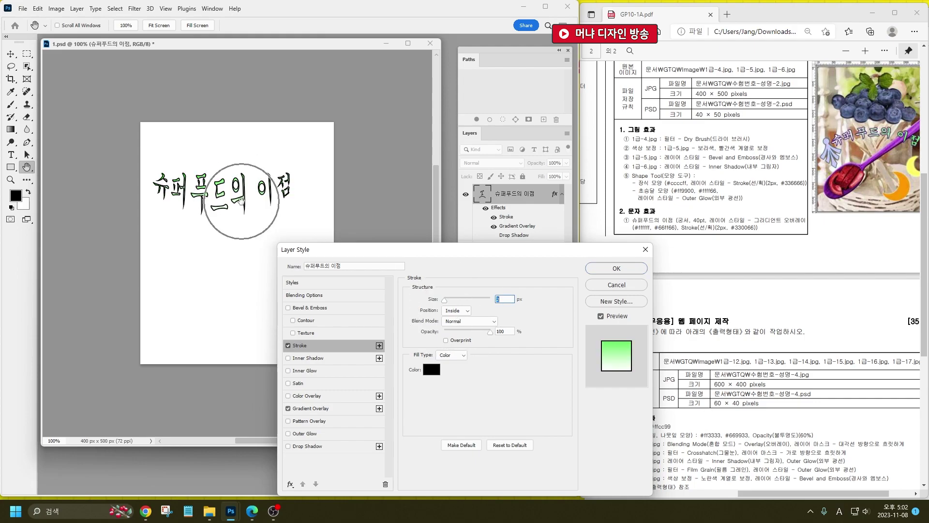
left_click(454, 312)
left_click(462, 317)
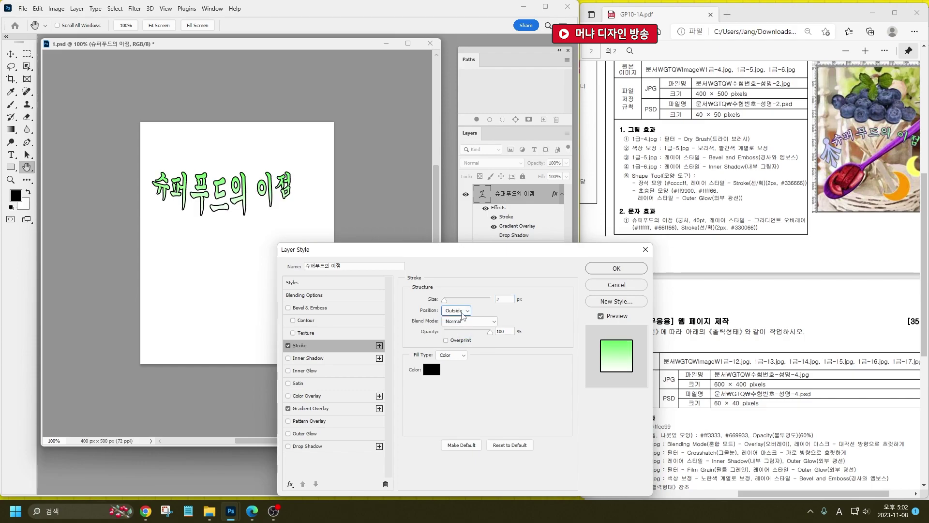
left_click(431, 369)
type("330066")
key("Return")
left_click(625, 270)
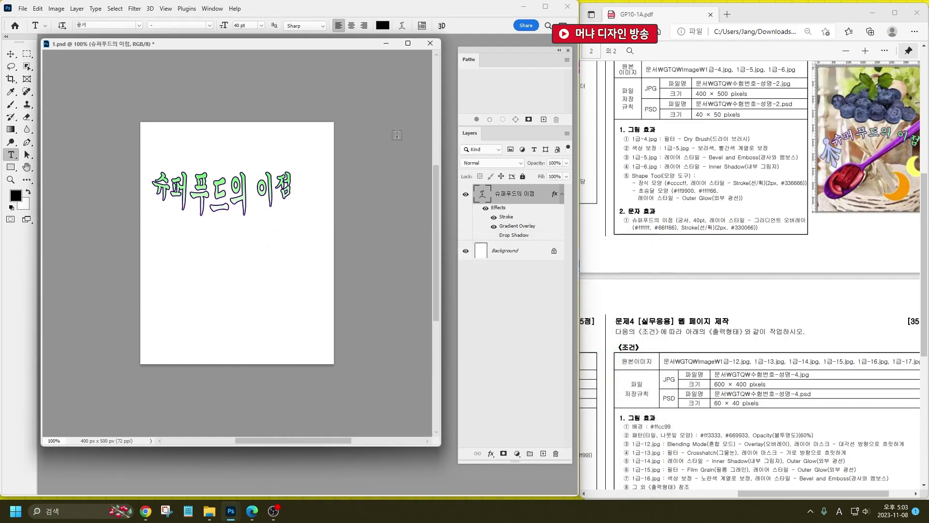
Change the text warp of "슈퍼푸드의 이점" to the Arc style with a +40% bend.
left_click(401, 26)
left_click(455, 131)
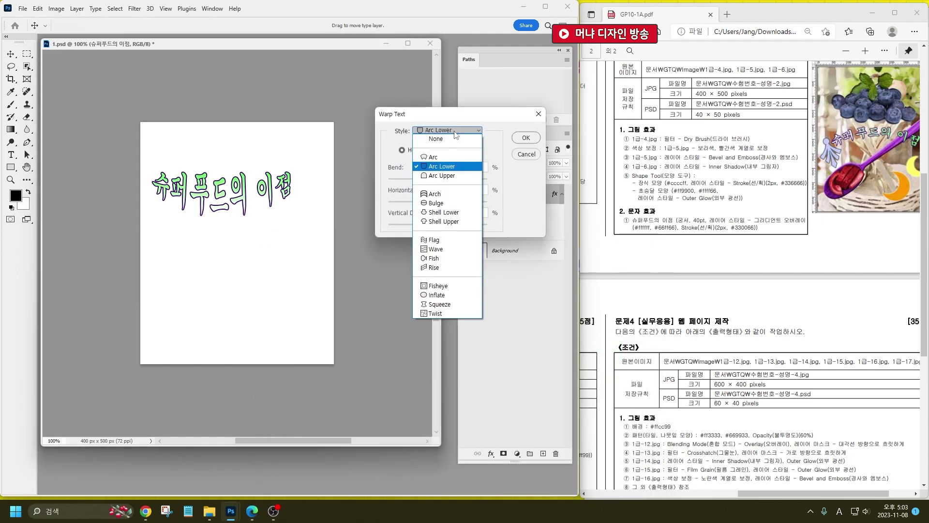
left_click(446, 159)
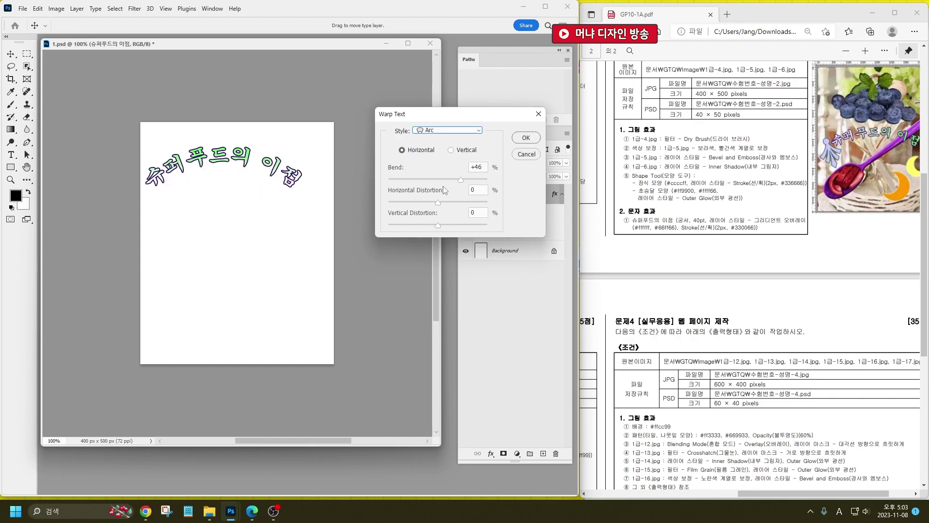
left_click_drag(460, 180, 457, 179)
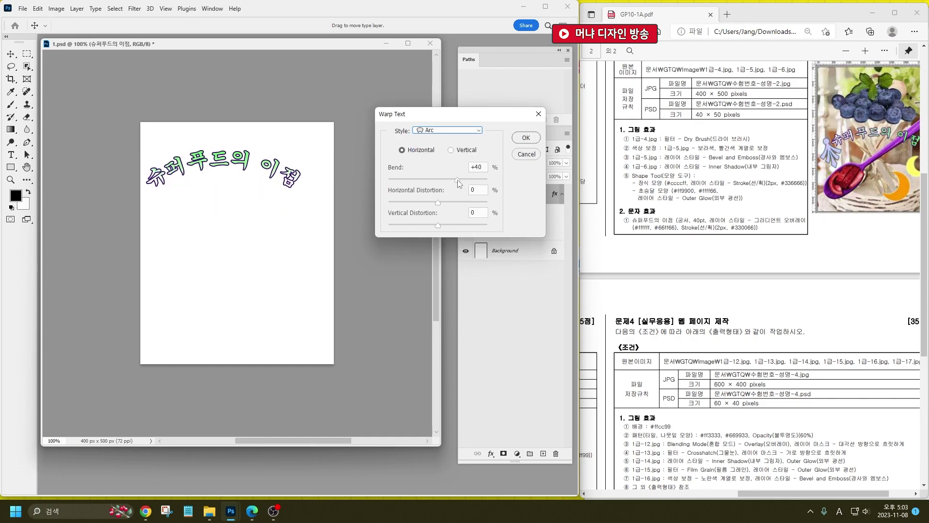
left_click(526, 138)
Save the document under the new name 2-1 as a Photoshop file in Downloads, without overwriting the existing file 2.
left_click(10, 53)
key("ctrl+shift+s")
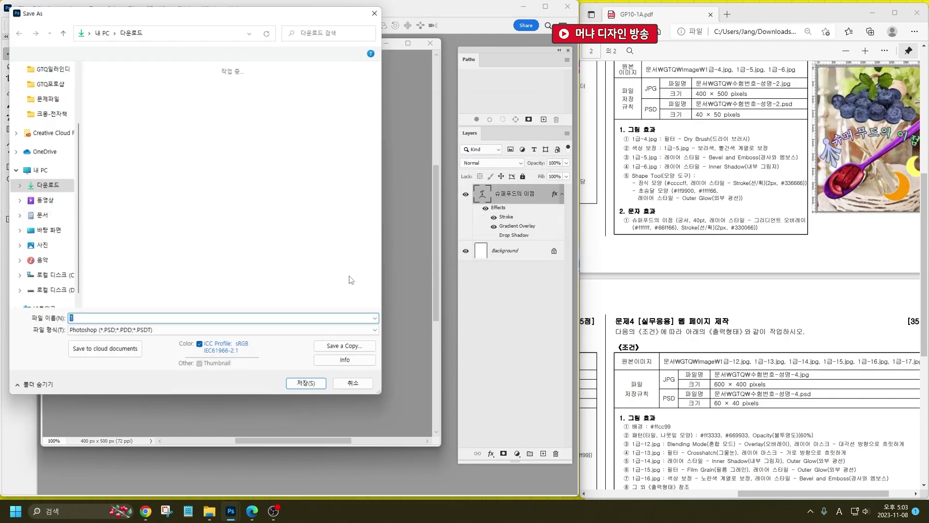
type("2")
key("Return")
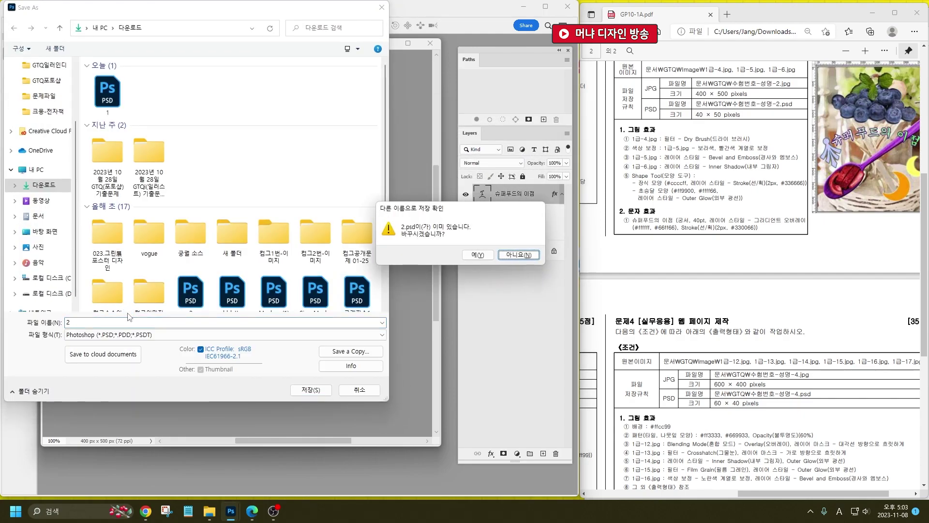
key("Return")
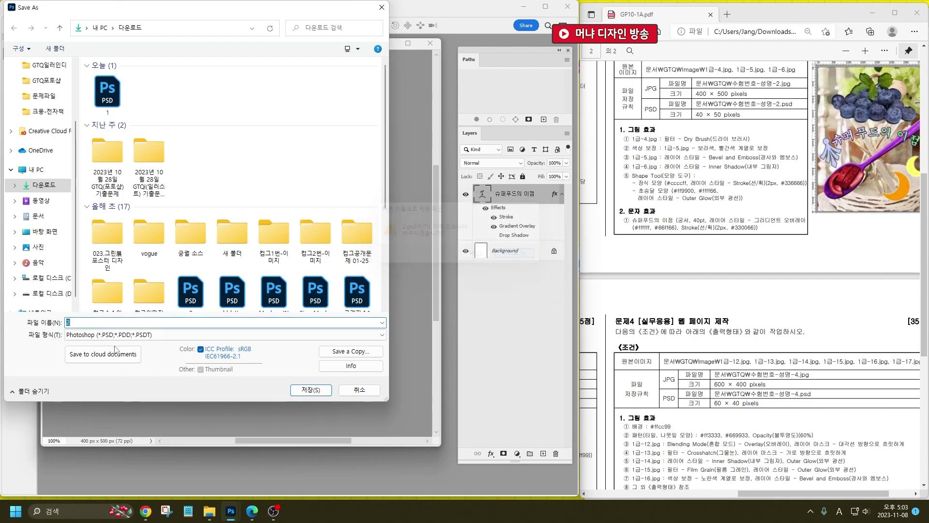
type("-1")
key("Return")
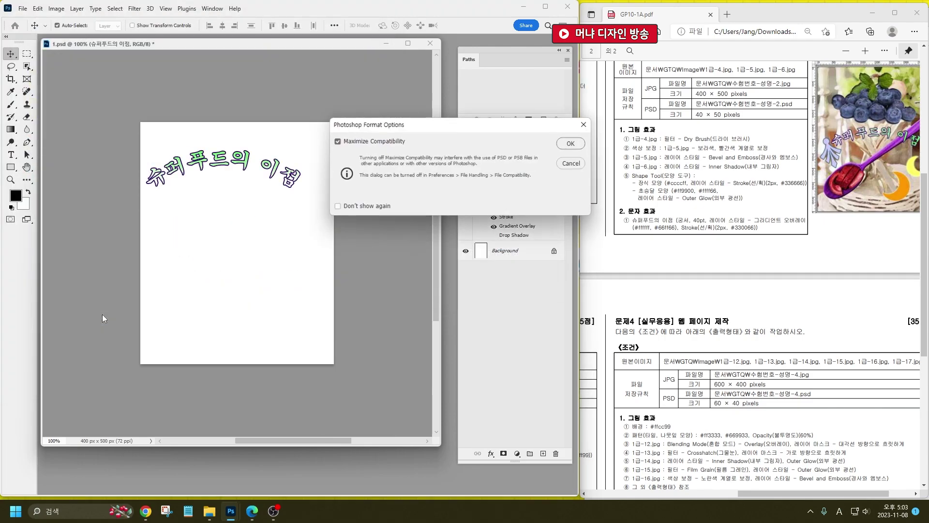
key("Return")
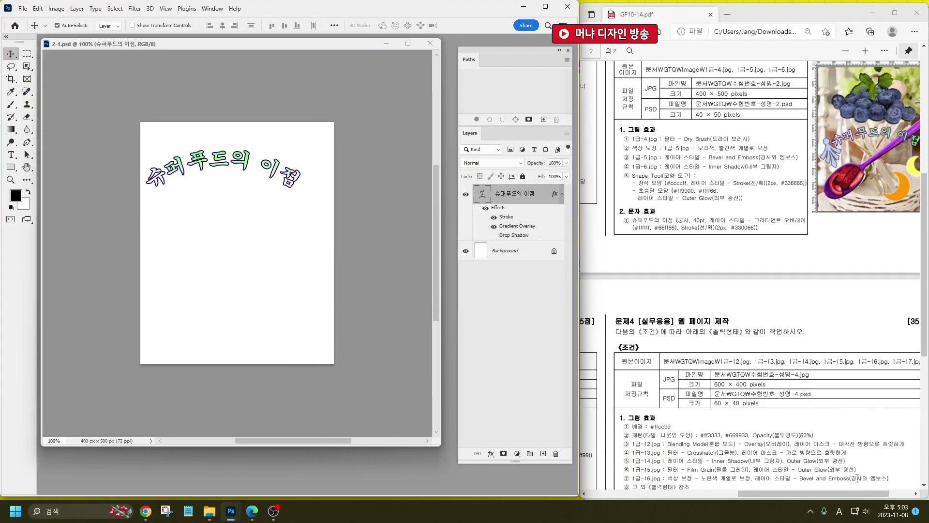
Bring up the 문제3 poster task in the exam PDF and close the 2-1 document.
scroll(858, 477, "up", 10)
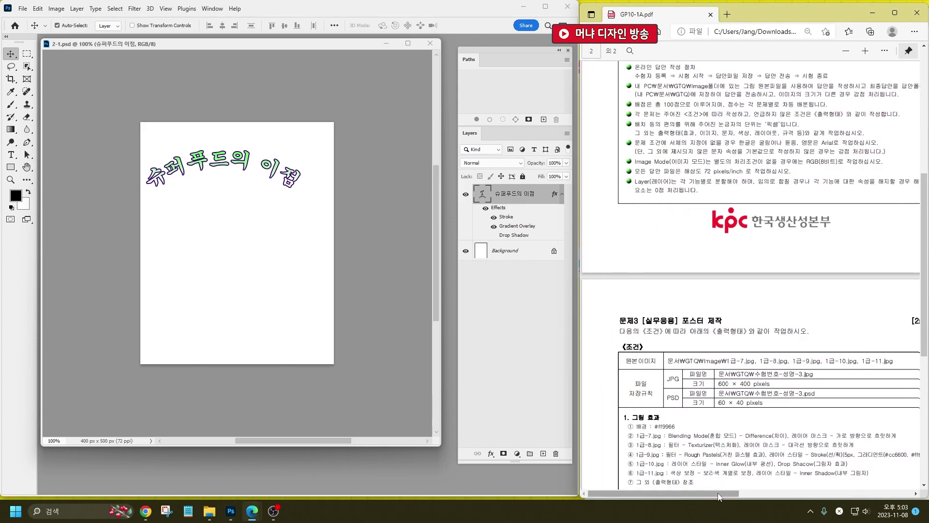
scroll(719, 497, "down", 5)
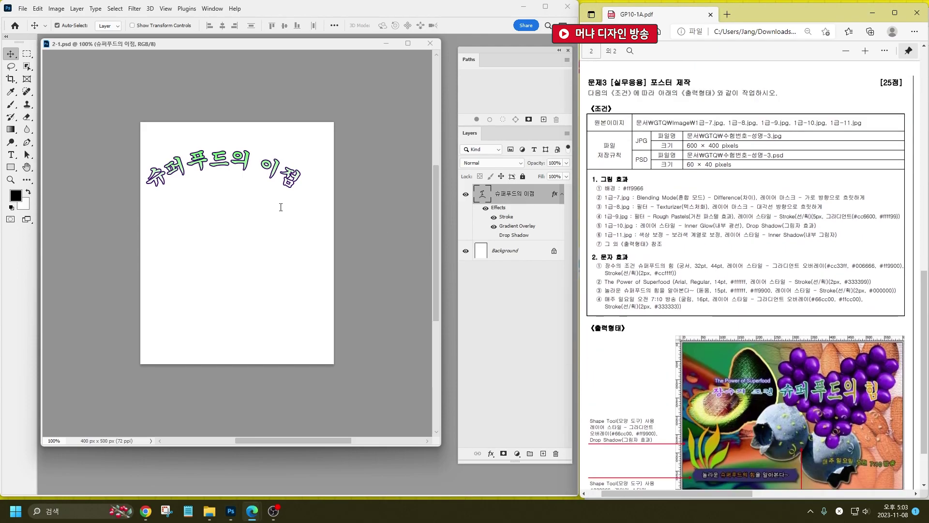
left_click(428, 45)
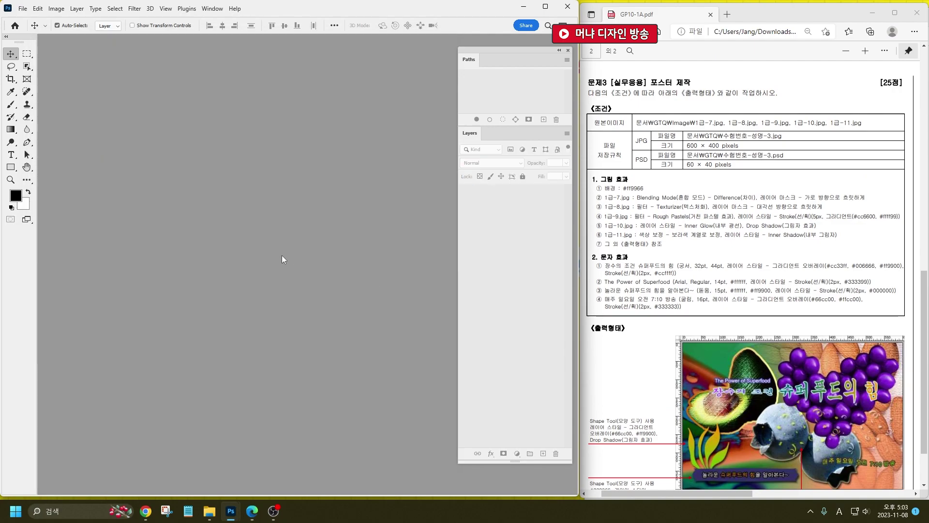
Create a new document named 3, 600 pixels wide and 400 pixels high.
key("ctrl+n")
left_click(646, 134)
type("3")
key("Tab")
type("600")
key("Tab")
type("40")
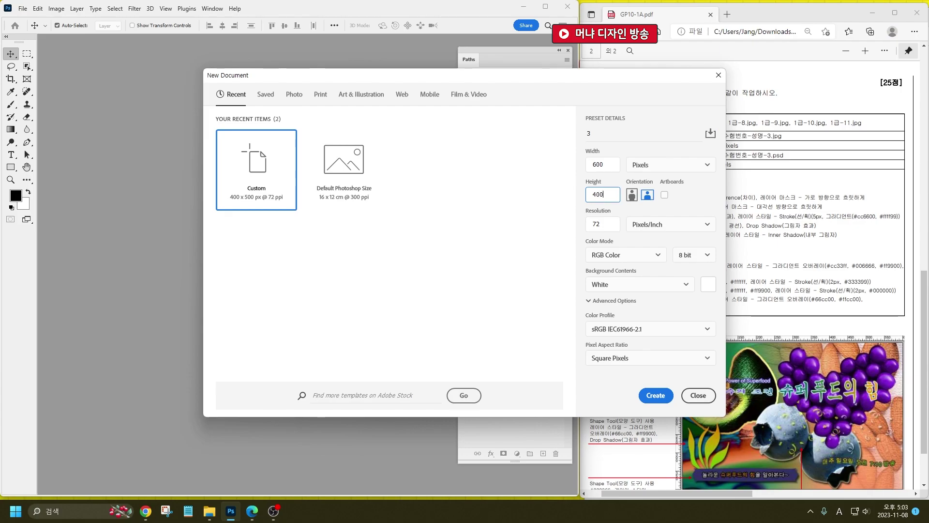
key("Return")
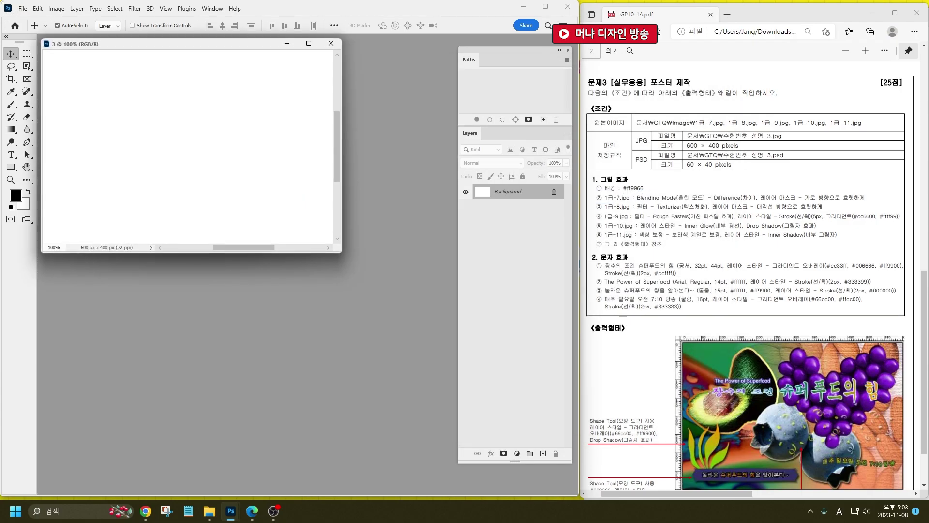
Add the text line "장수의 조건 슈퍼푸드의 힘" near the top of the canvas.
left_click(11, 154)
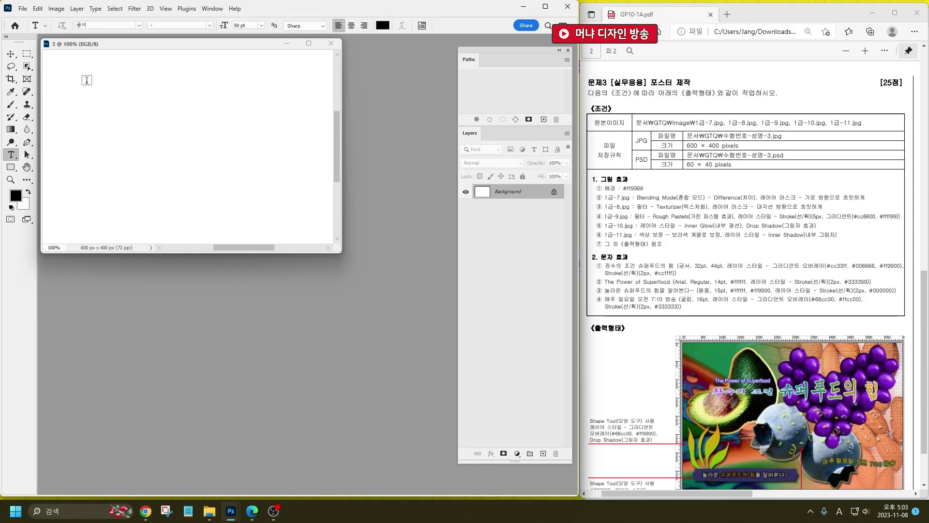
left_click(81, 80)
type("장수의 조")
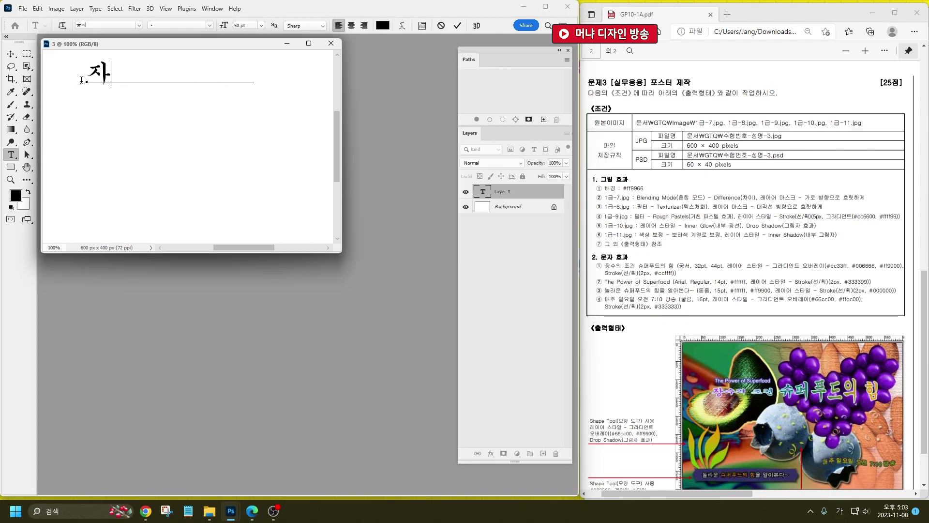
type("건")
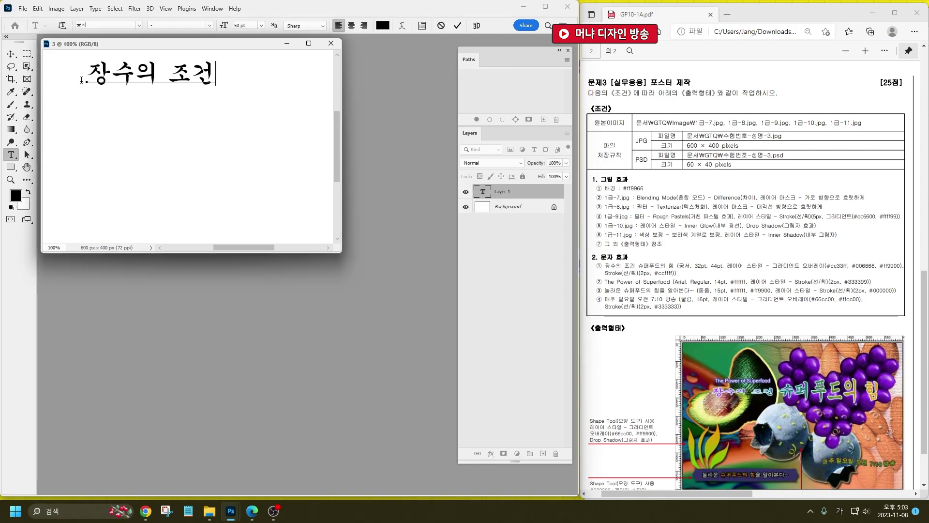
type(" 슈퍼")
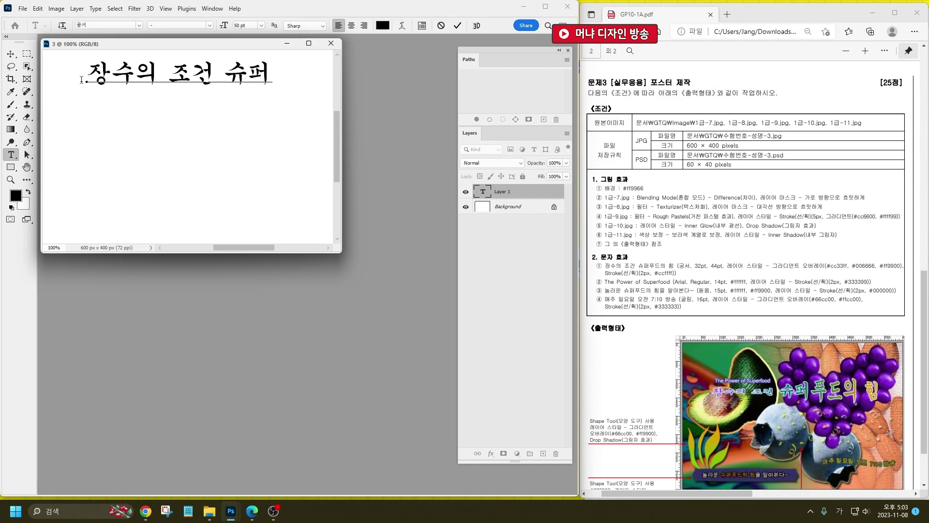
type("푸드의")
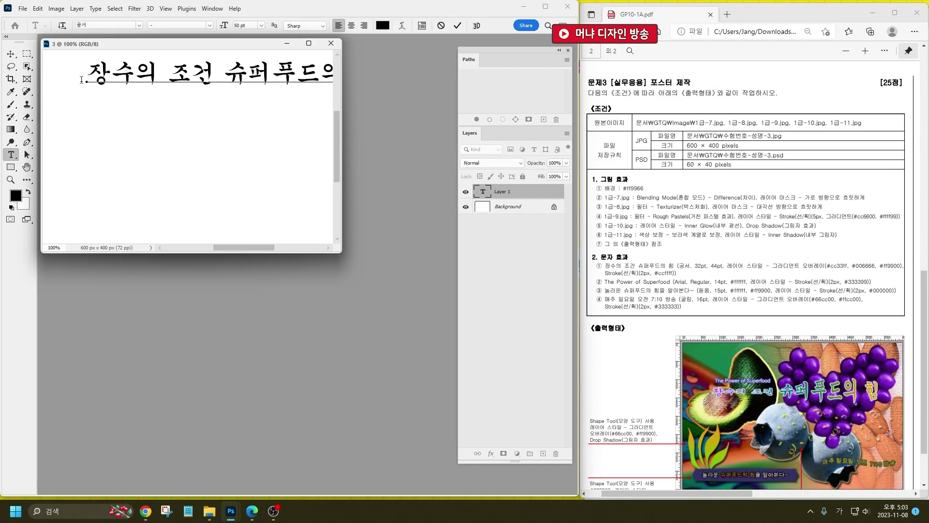
left_click(83, 86)
Add a separate text layer reading "The Power of Superfood" below the Korean title.
left_click(62, 119)
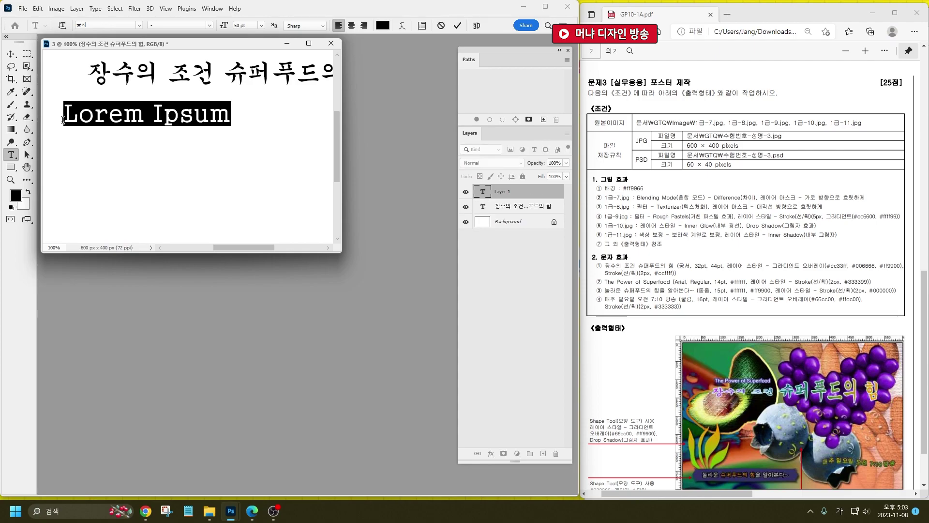
type("The")
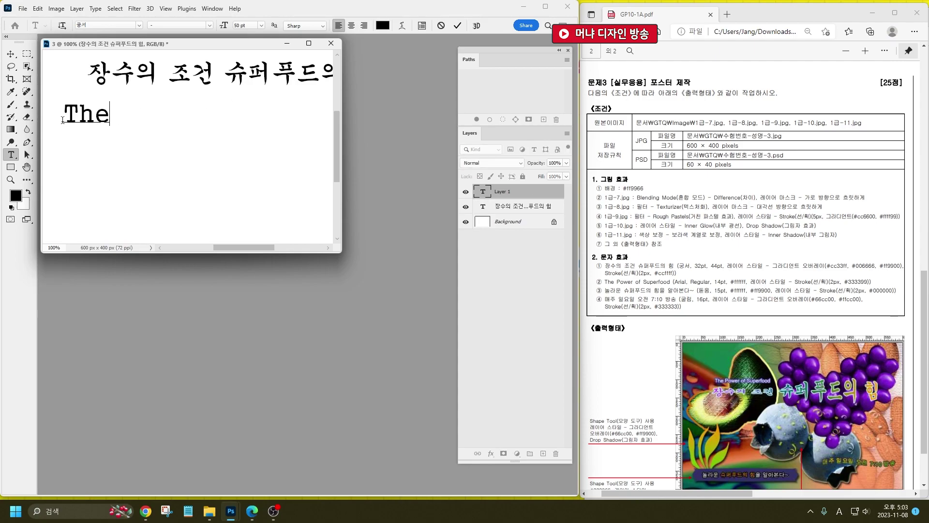
type(" Power O")
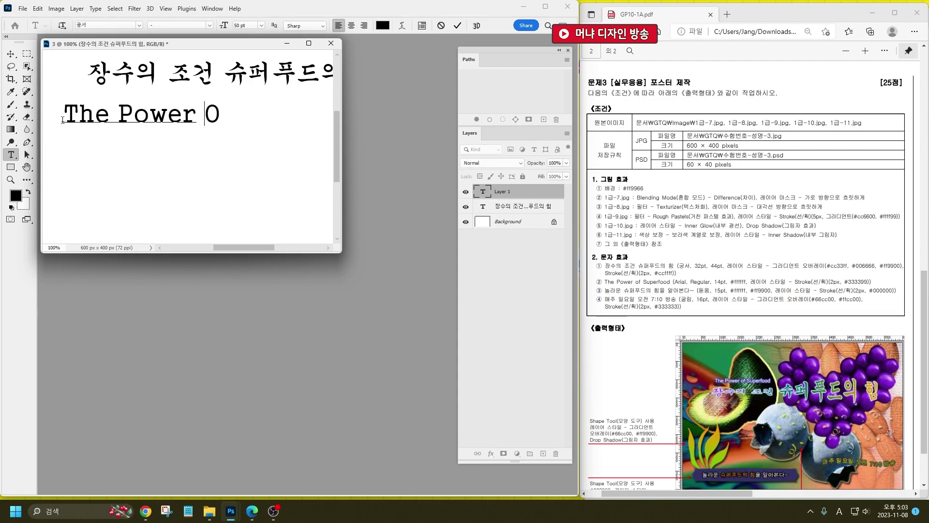
key("BackSpace")
type("of Superfo")
left_click(58, 121)
Add a third text layer reading "놀라운 슈퍼푸드의 힘을 알아본다~" below the English line.
left_click(73, 151)
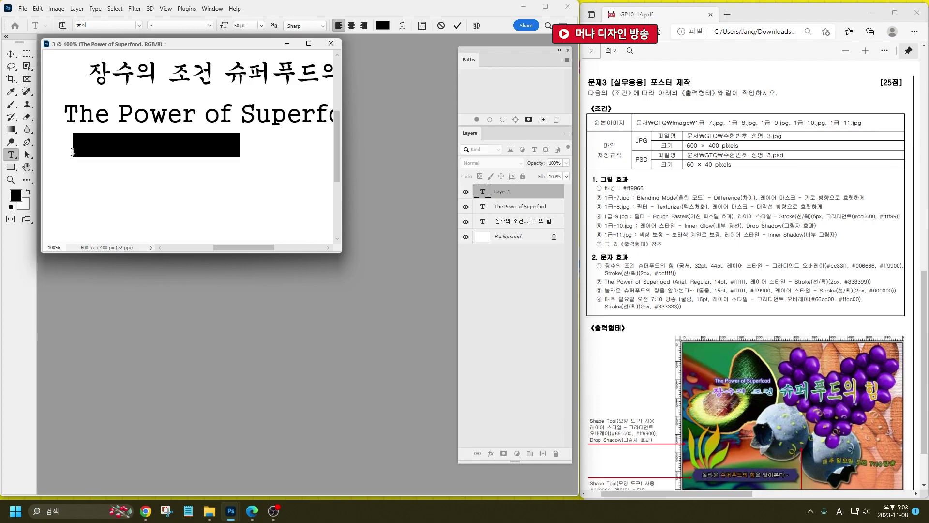
type("놀라운")
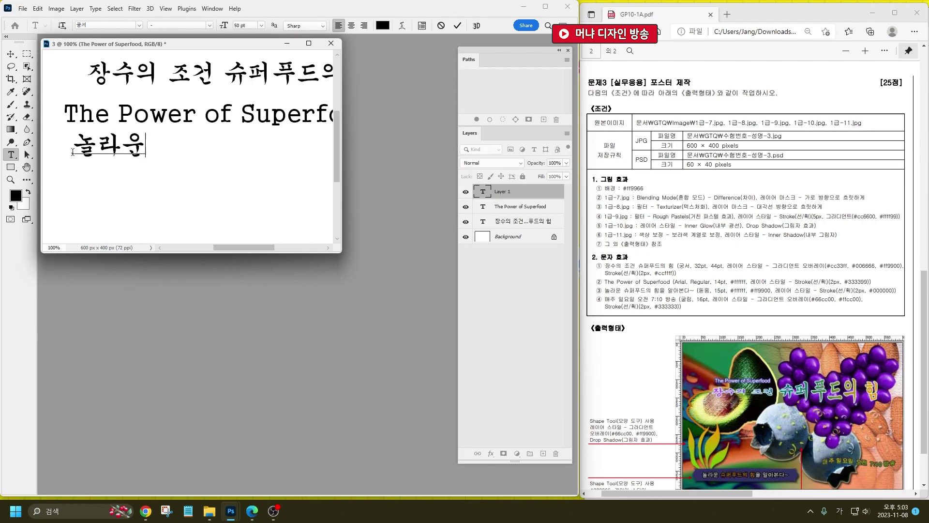
type(" 슈퍼푸드의")
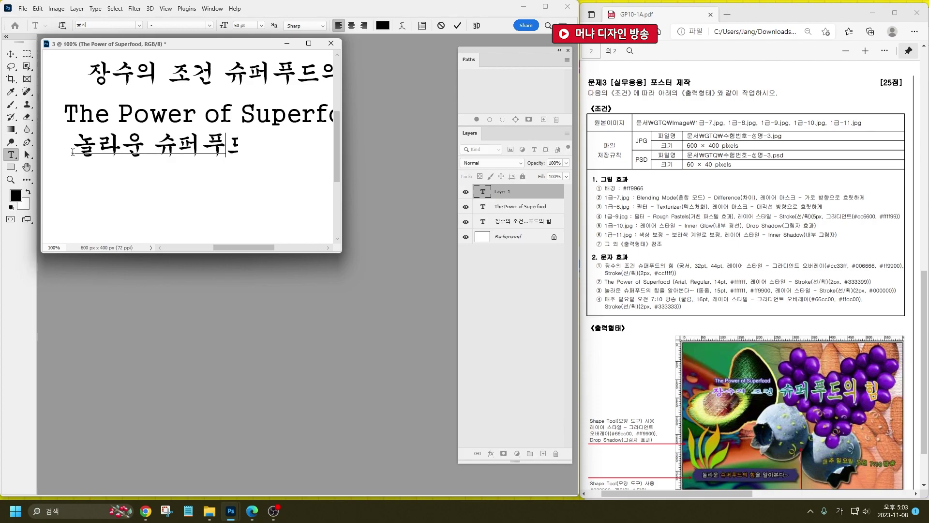
type(" 힘을")
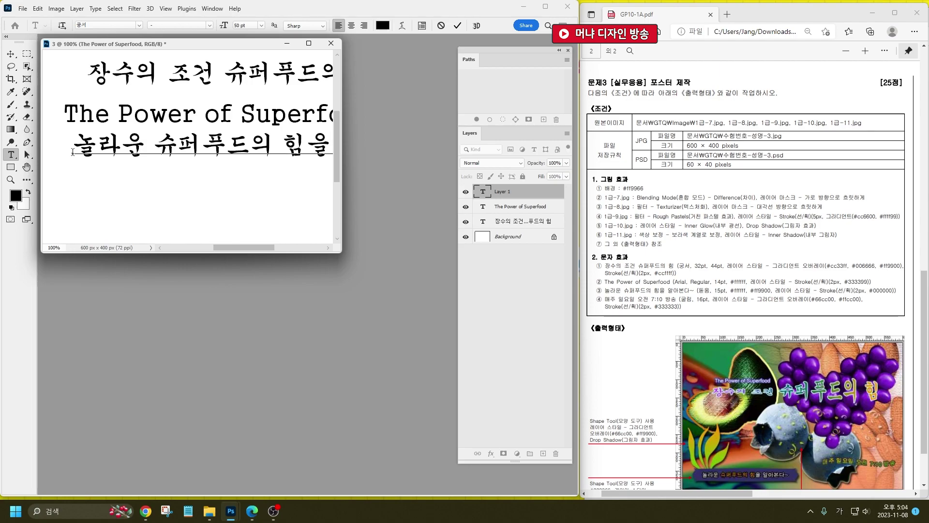
key("ctrl+Return")
Add a fourth text layer reading "매주 일요일 오전 7:10 방송" below the other lines.
left_click(68, 181)
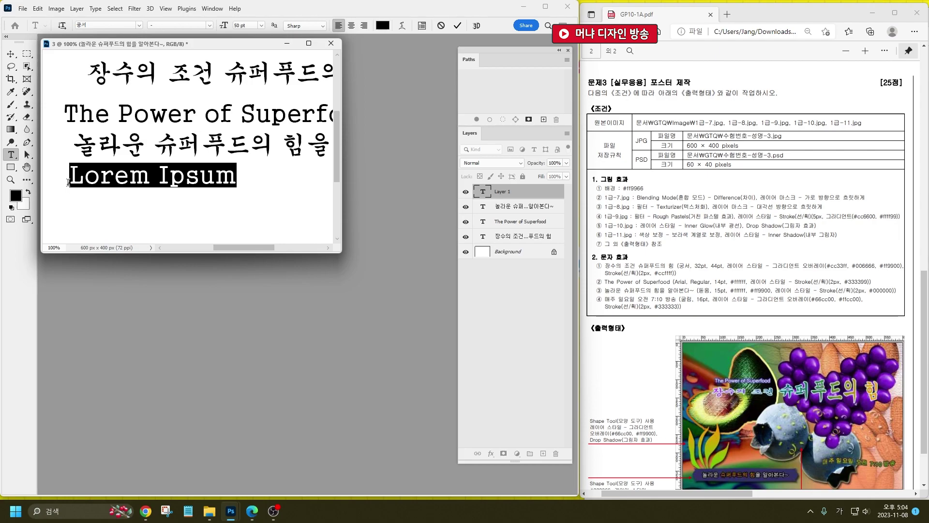
type("매주 일요이")
type("ㄹ 오전 ")
type("7:10")
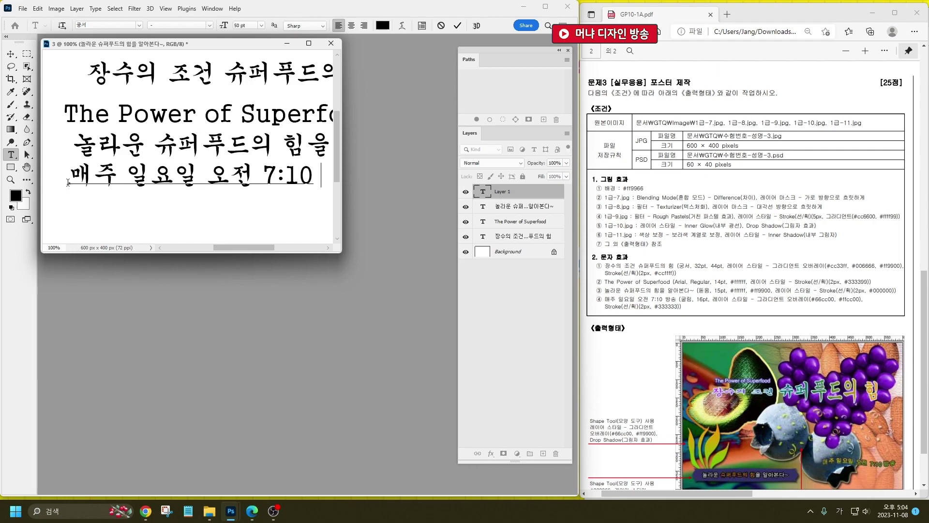
type(" 방송")
left_click(10, 54)
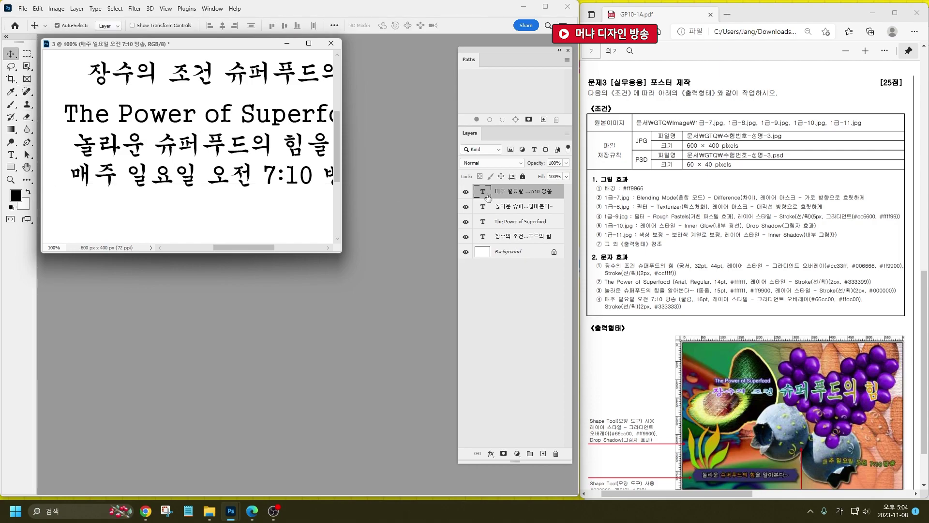
Set the "장수의 조건" part of the title text to 32 pt.
left_click(482, 239)
double_click(481, 237)
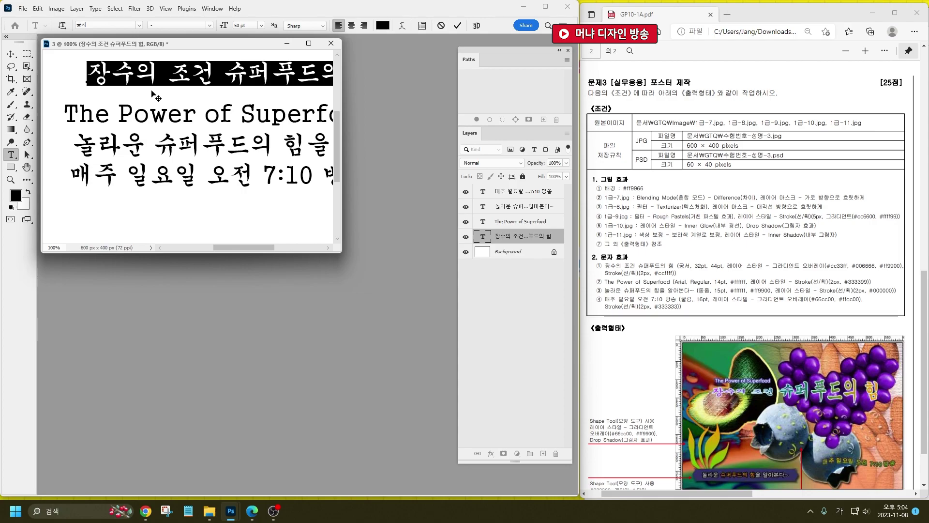
left_click(223, 73)
left_click_drag(215, 73, 87, 73)
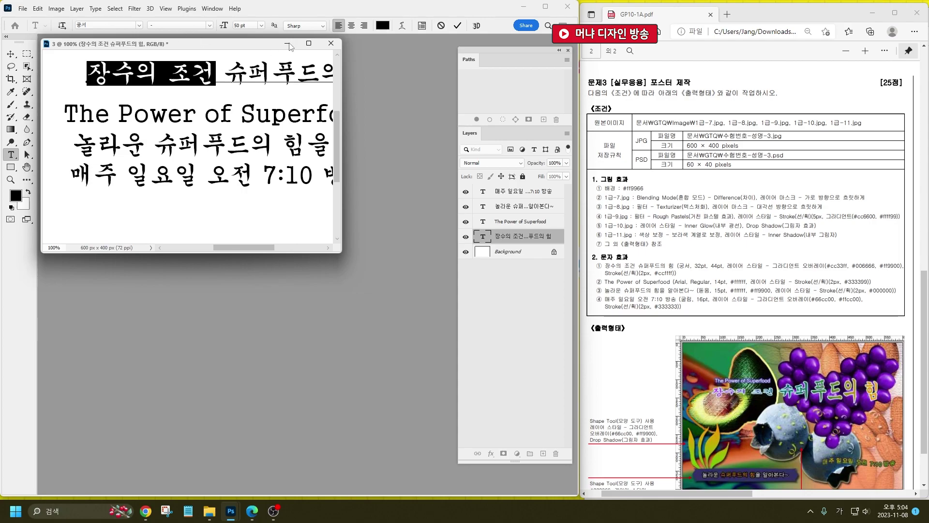
left_click(249, 25)
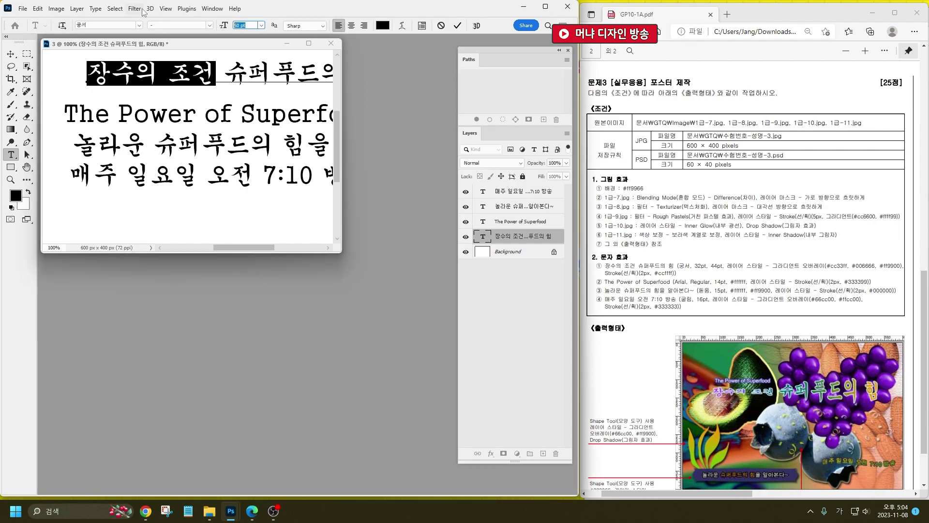
type("32")
key("Return")
Set the "슈퍼푸드의 힘" part of the title text to 44 pt.
left_click(182, 72)
left_click_drag(182, 72, 345, 73)
left_click(249, 25)
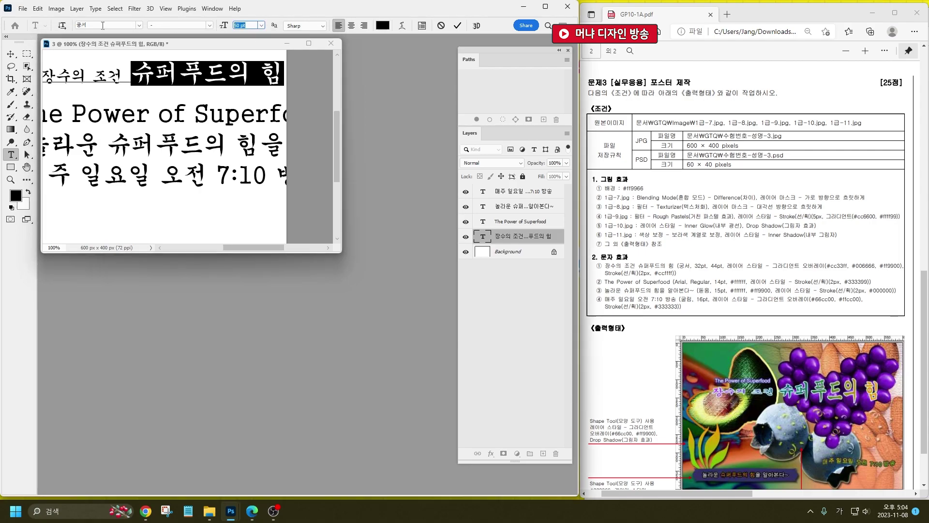
type("44")
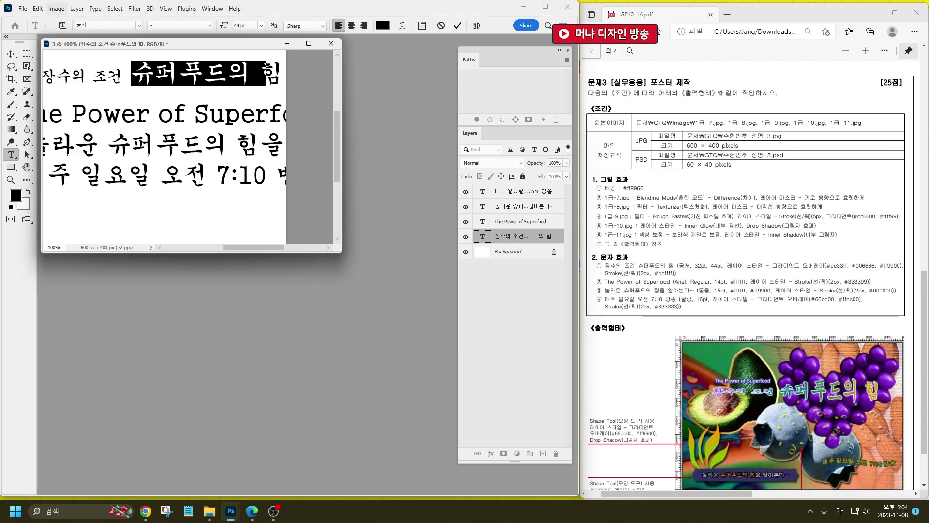
key("Return")
left_click(10, 53)
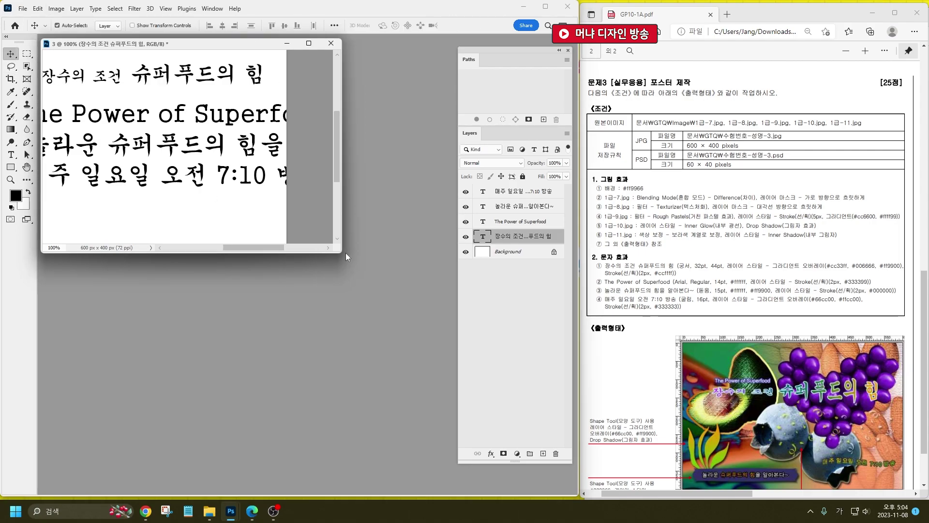
Enlarge the document window, then apply a Gradient Overlay to the title text and add a colour stop near the gradient's middle.
left_click_drag(342, 252, 441, 373)
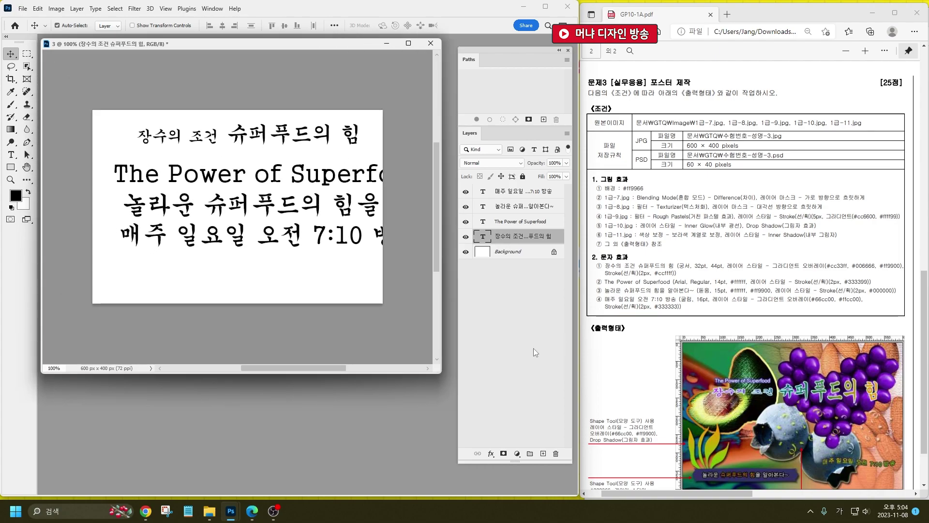
left_click(492, 454)
left_click(520, 424)
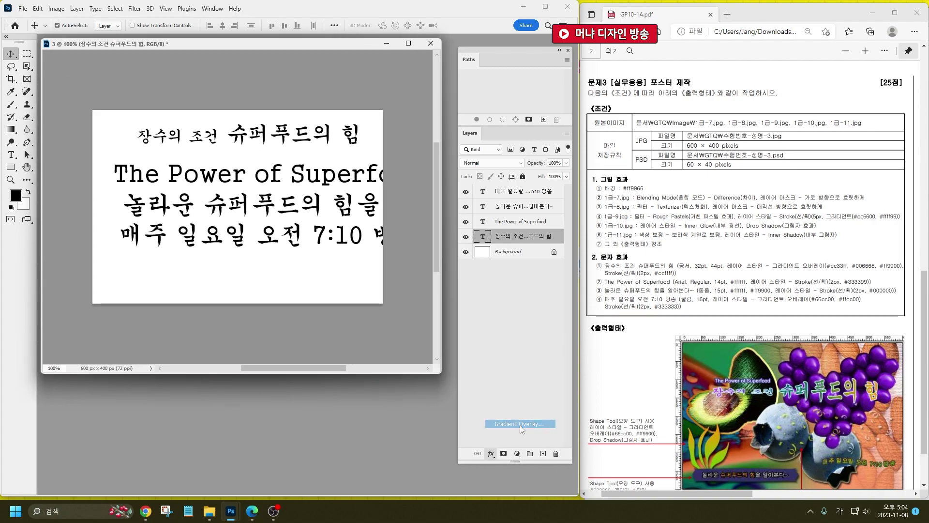
left_click(471, 321)
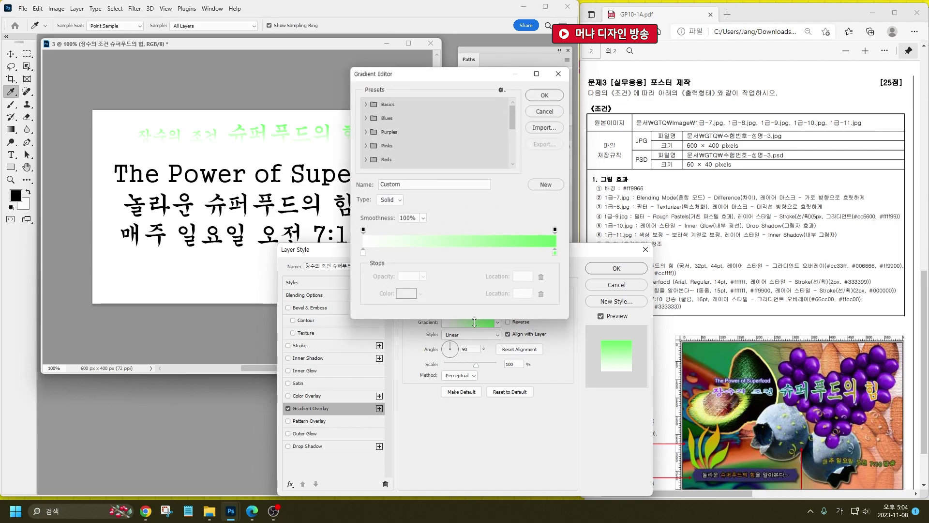
left_click(456, 252)
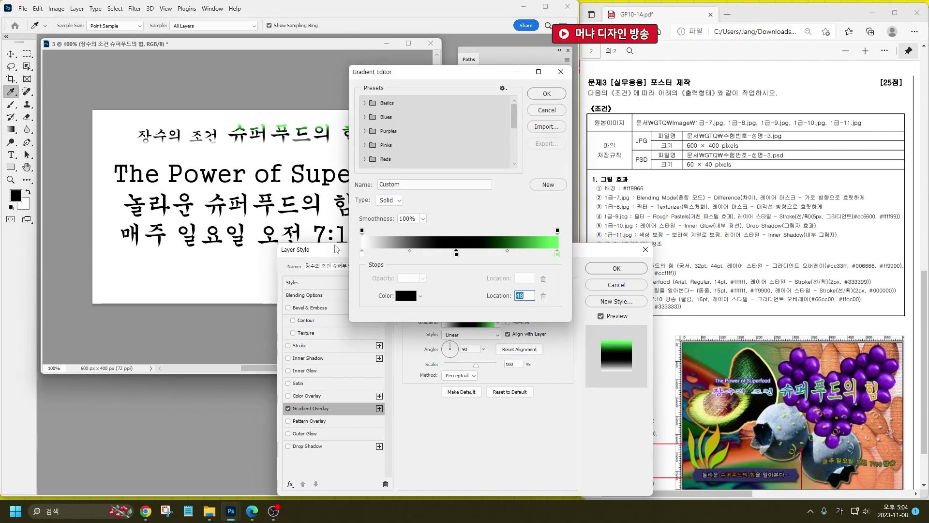
Colour the title gradient's start, middle and end stops #cc33ff, #006666 and #ff9900.
double_click(363, 252)
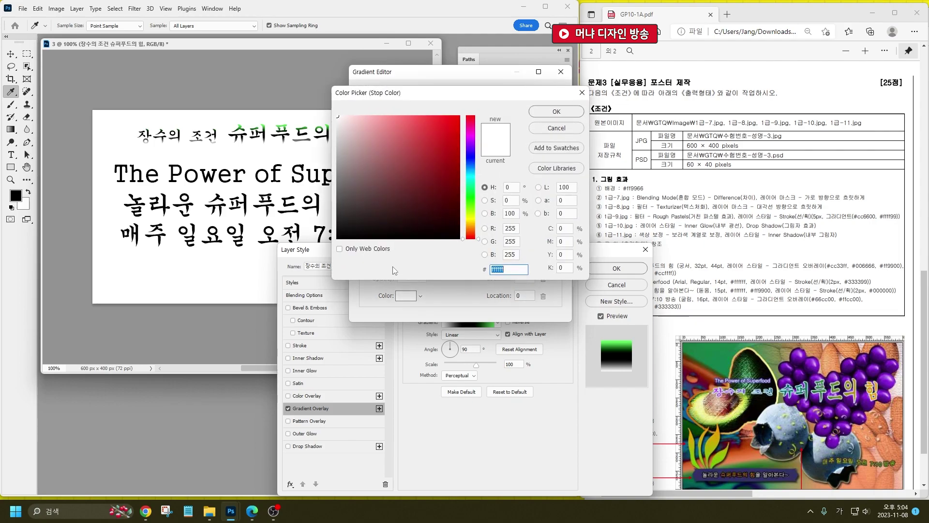
type("cc33ff")
key("Return")
double_click(456, 252)
type("066")
key("Return")
double_click(557, 253)
type("f90")
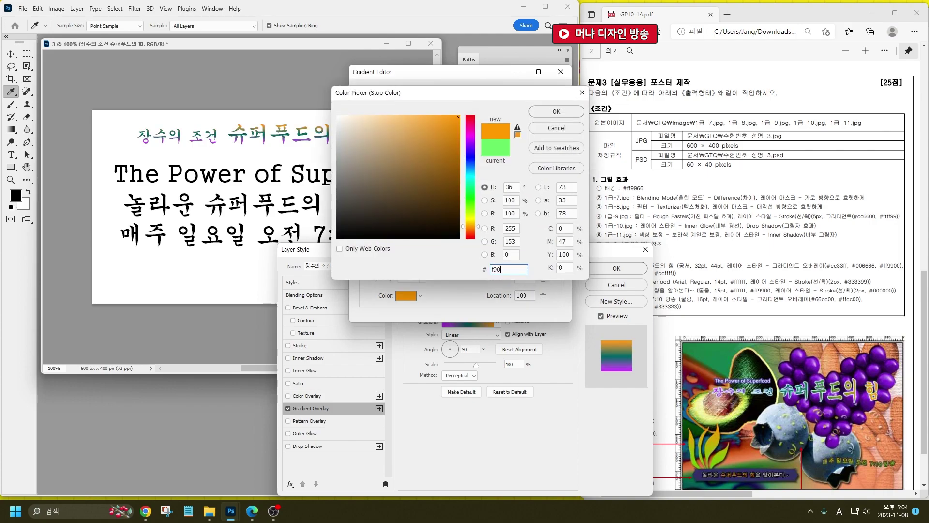
key("Return")
left_click(545, 95)
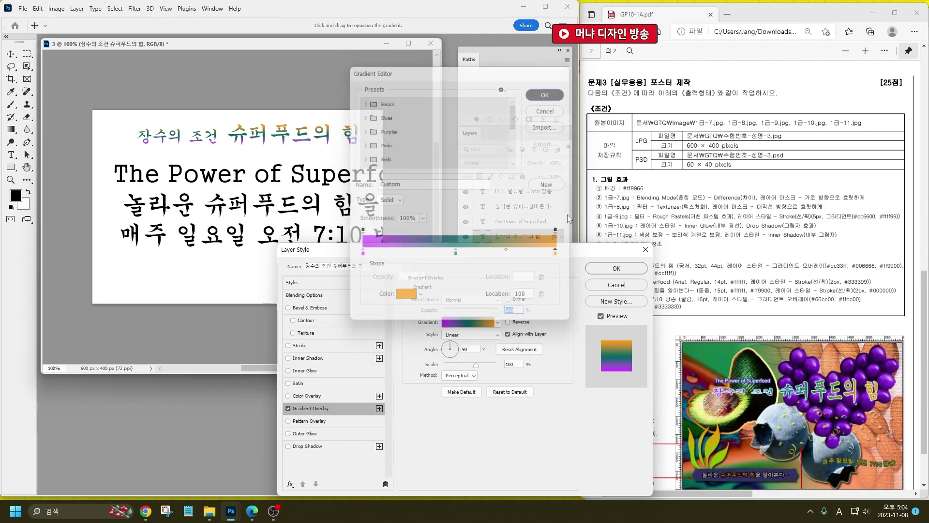
Add a 2 px outside stroke coloured #ccffff to the title text.
left_click_drag(568, 253, 490, 239)
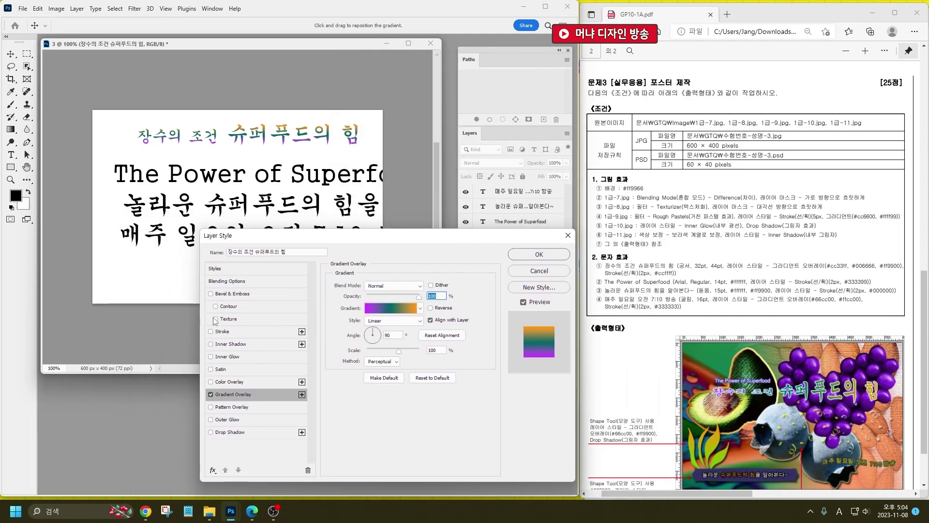
left_click(222, 332)
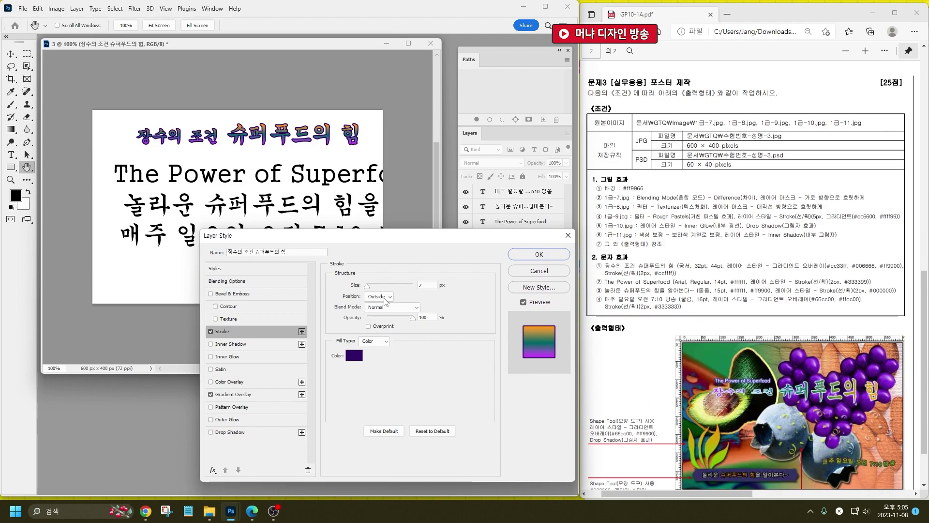
left_click(353, 356)
type("ccffff")
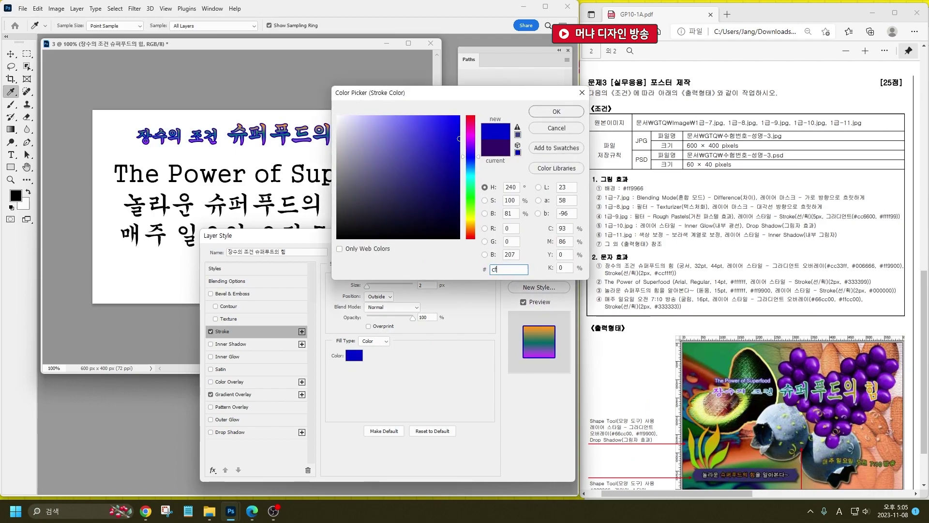
key("Return")
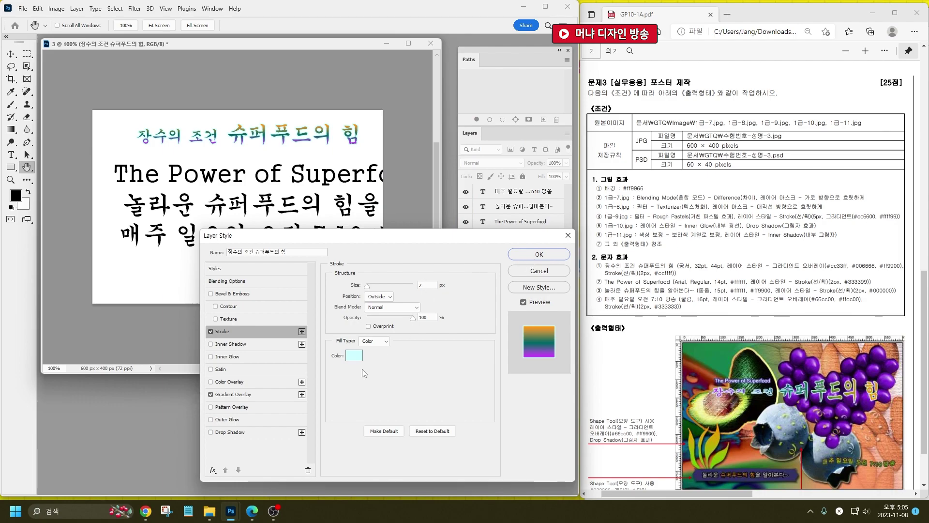
Set the title's Gradient Overlay angle to 0° and apply the layer style.
left_click(232, 394)
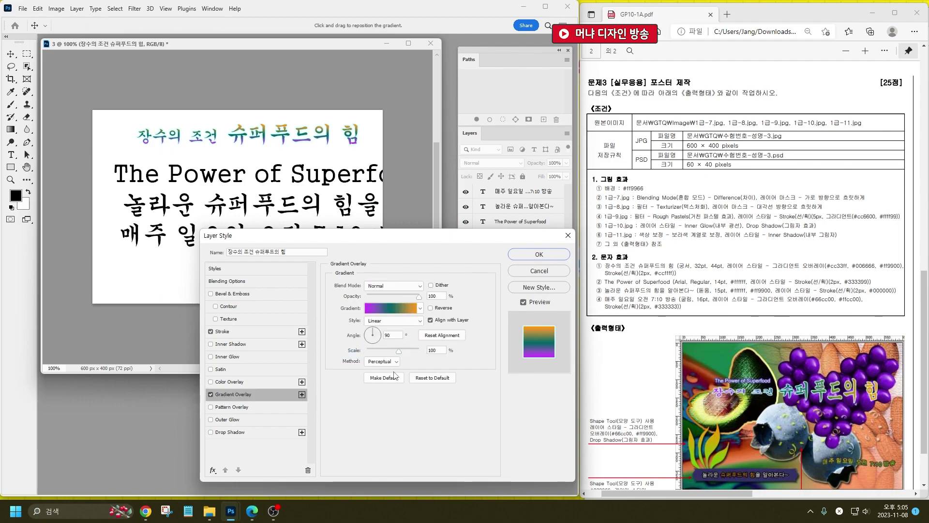
double_click(386, 335)
type("0")
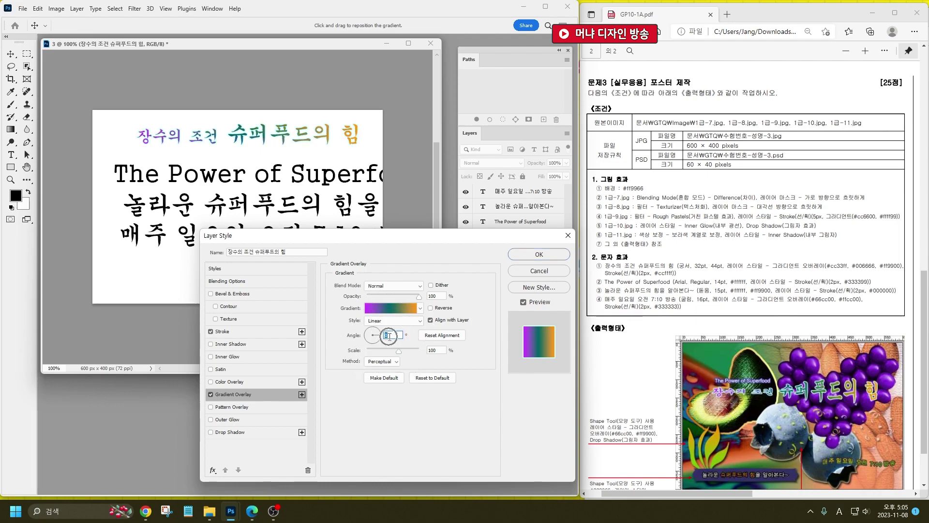
left_click(534, 258)
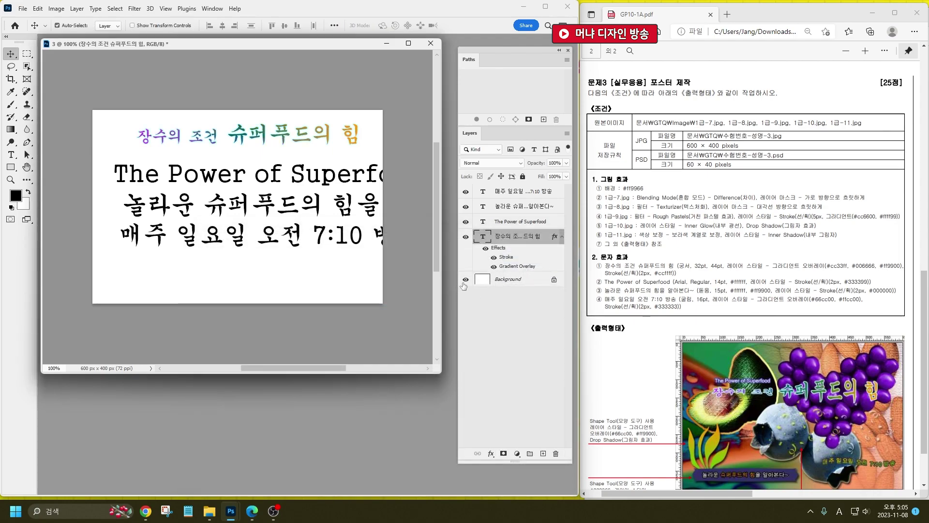
Set the "The Power of Superfood" text to Arial Regular at 14 pt.
left_click(486, 223)
double_click(484, 222)
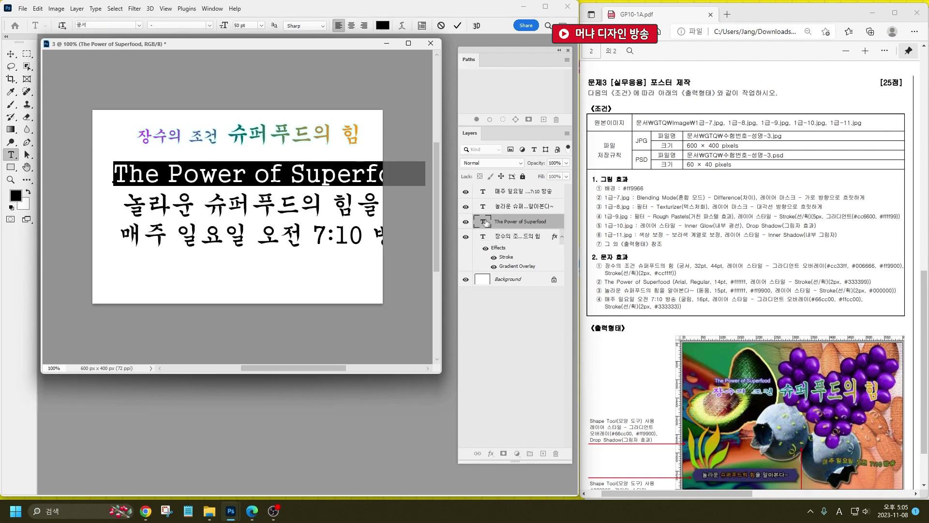
left_click(123, 25)
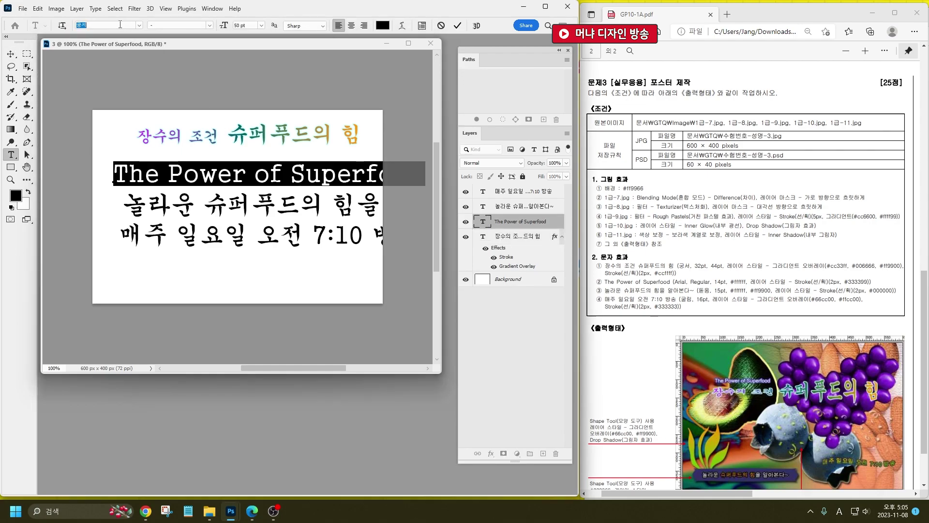
type("ar")
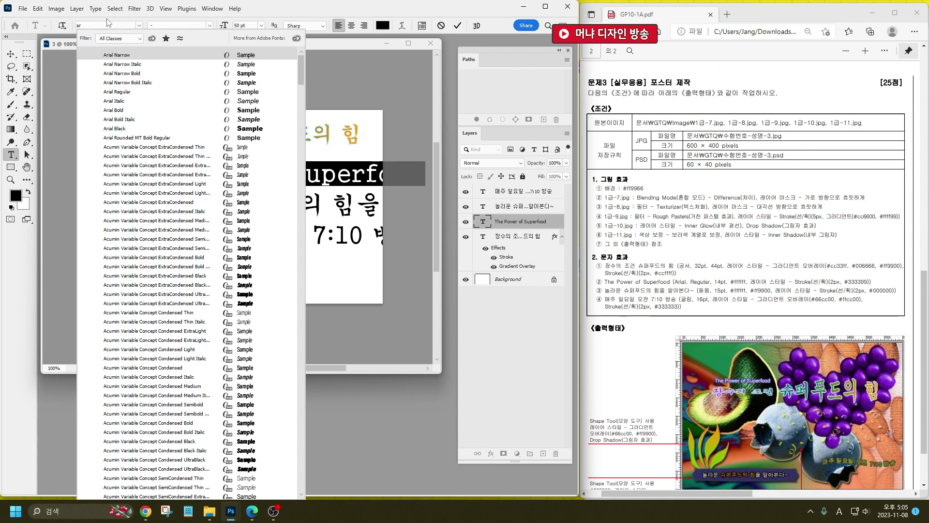
left_click(134, 93)
left_click(233, 26)
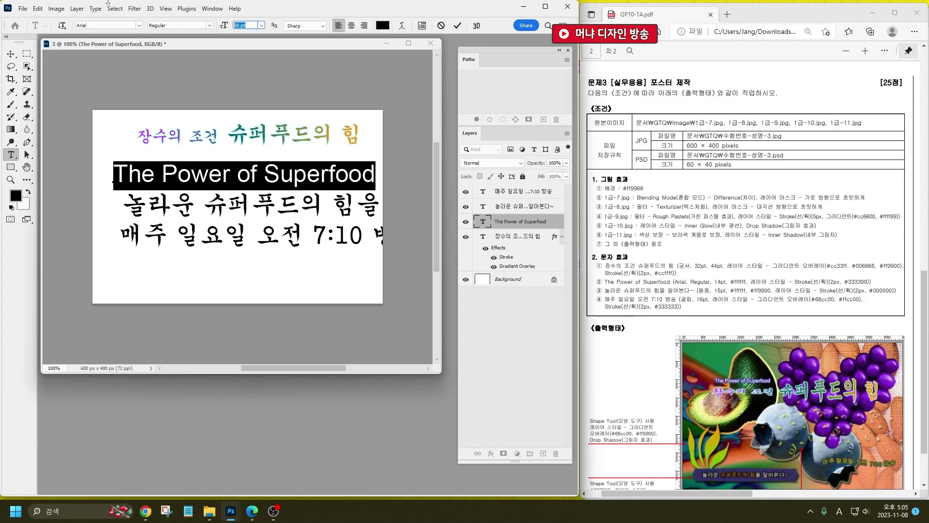
key("Return")
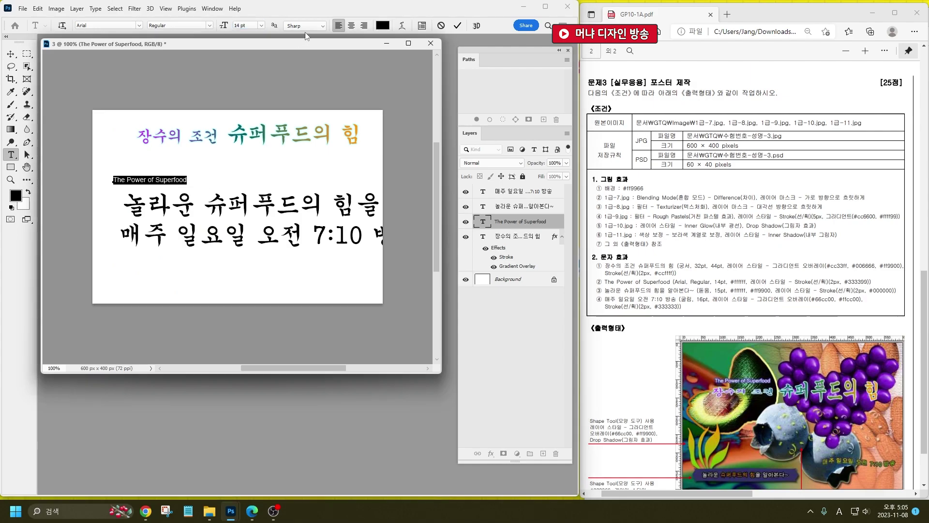
Colour the "The Power of Superfood" text white (#ffffff) and commit the edit.
left_click(383, 26)
type("ffffff")
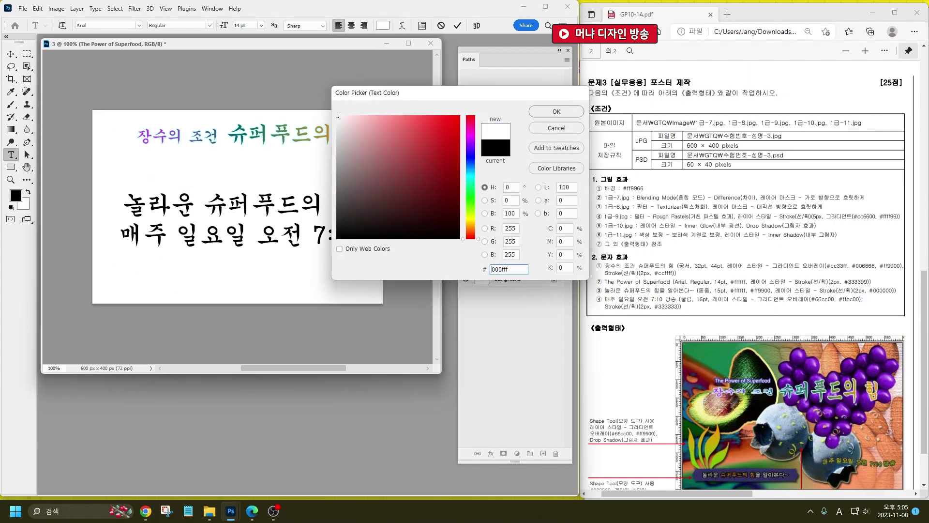
key("Return")
key("ctrl+Return")
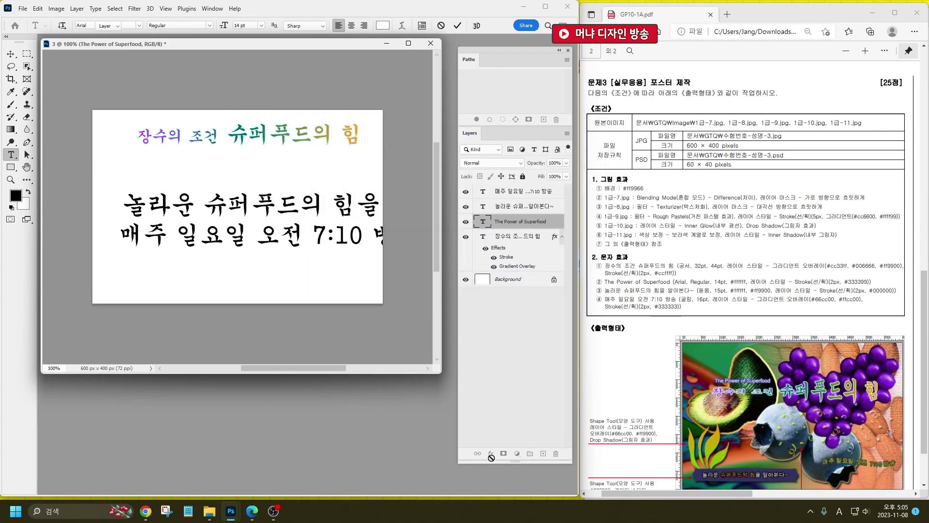
Add a 2 px outside stroke coloured #333399 to the "The Power of Superfood" text.
key("v")
left_click(491, 453)
left_click(507, 384)
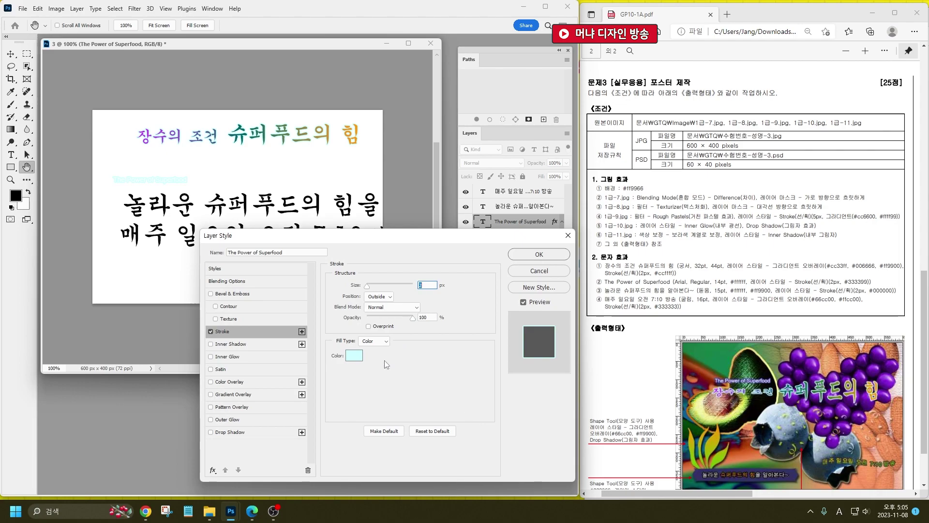
left_click(360, 356)
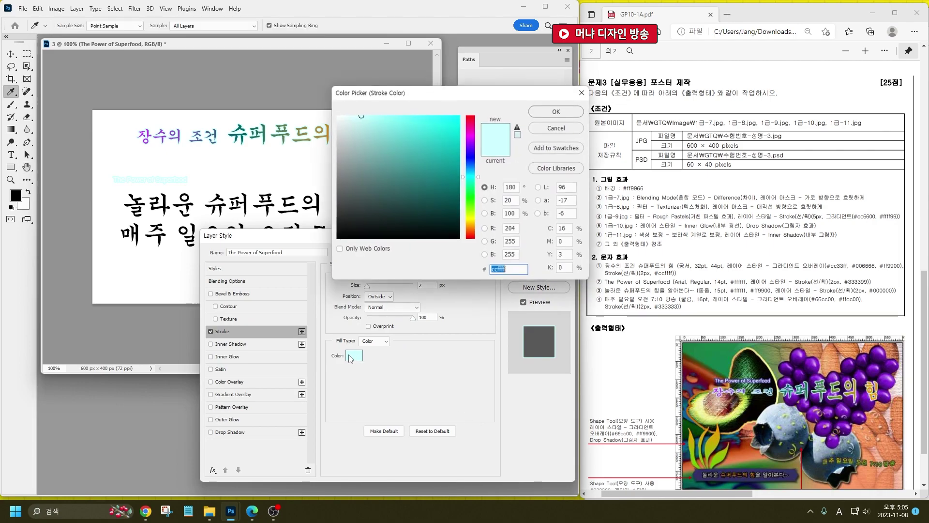
type("33")
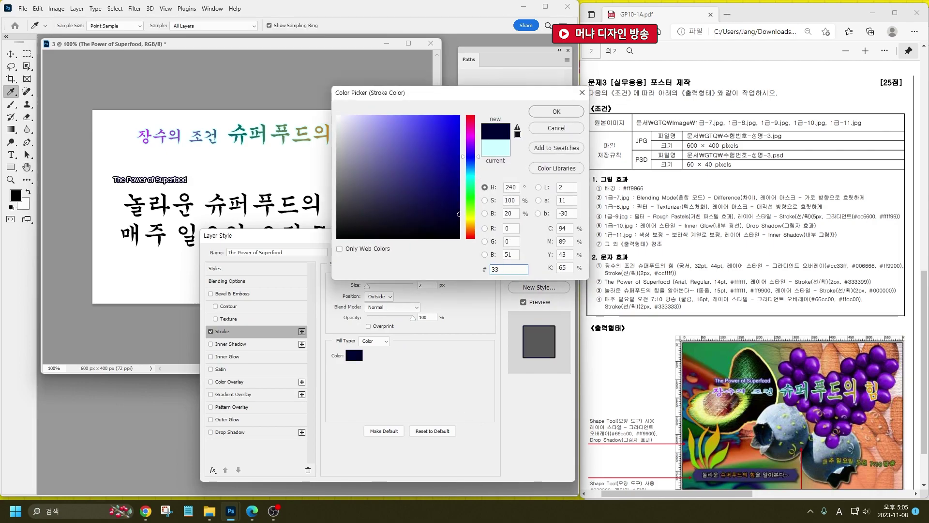
type("3399")
key("Return")
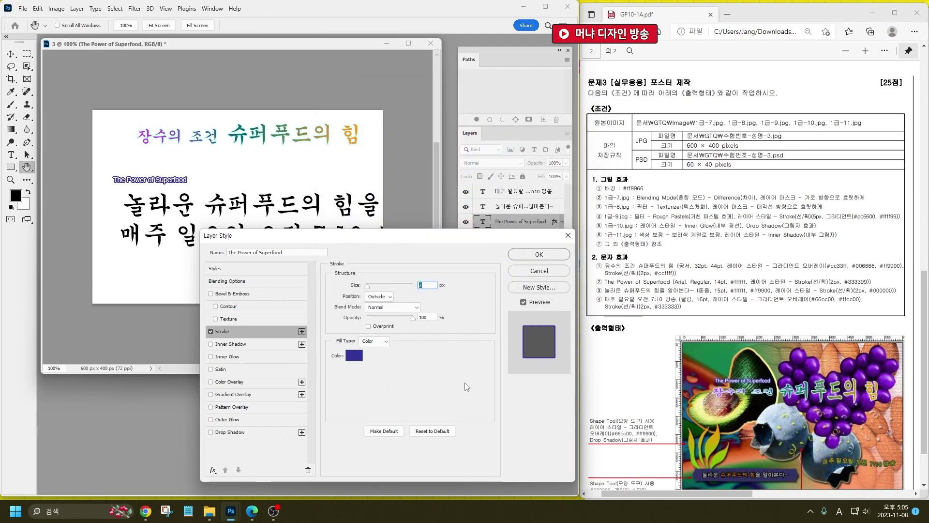
left_click(516, 254)
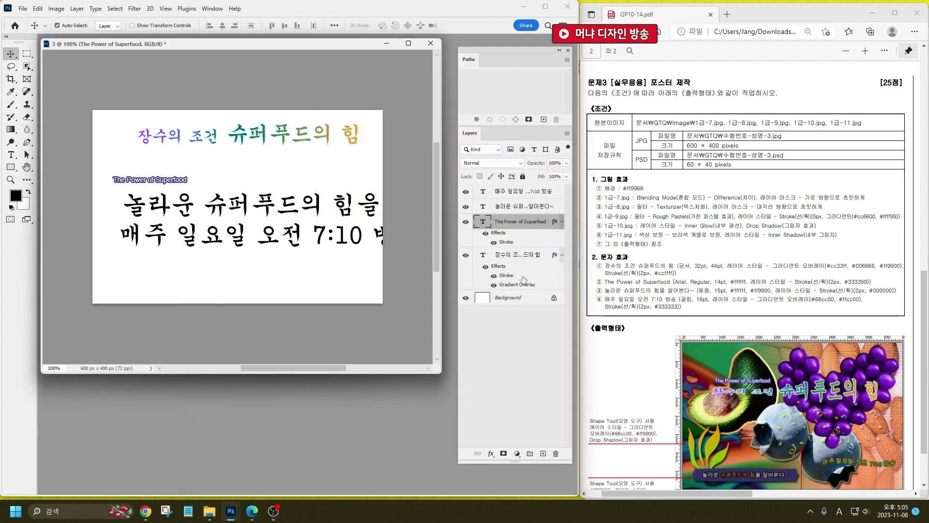
Set the "놀라운 슈퍼푸드의 힘을 알아본다~" text to 돋움 Regular at 15 pt.
double_click(482, 207)
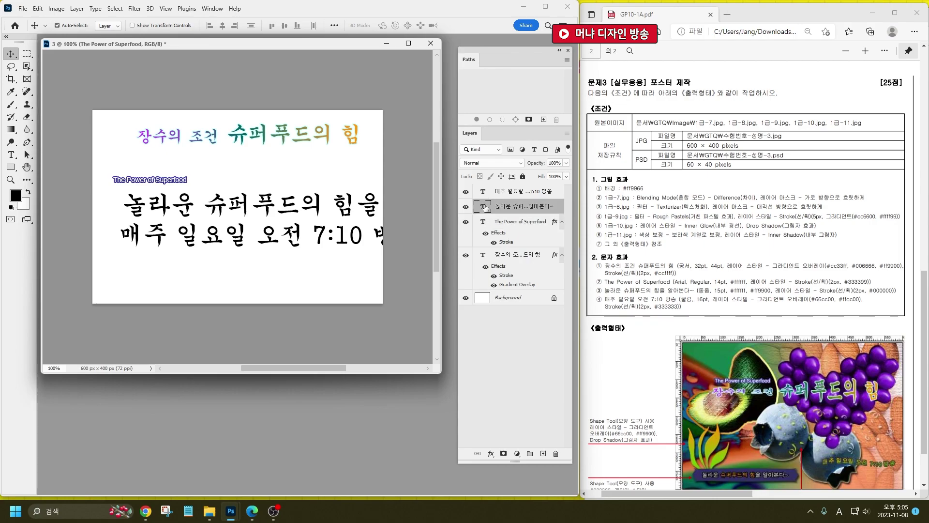
left_click(95, 25)
key("BackSpace")
type("돋움")
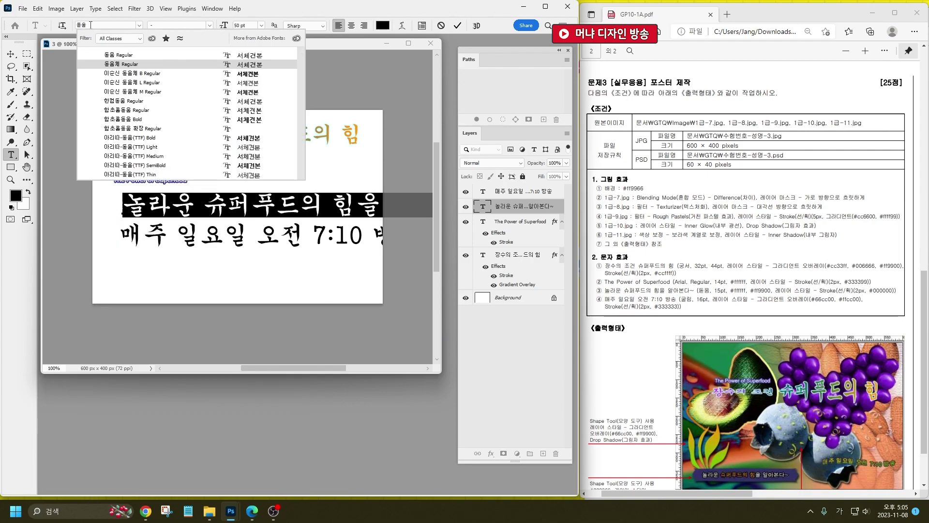
key("Up")
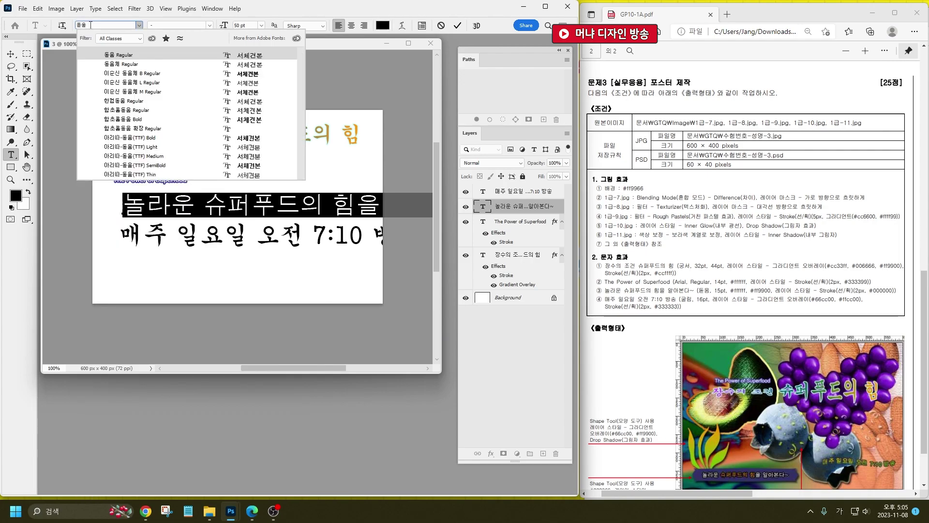
key("Return")
left_click(243, 26)
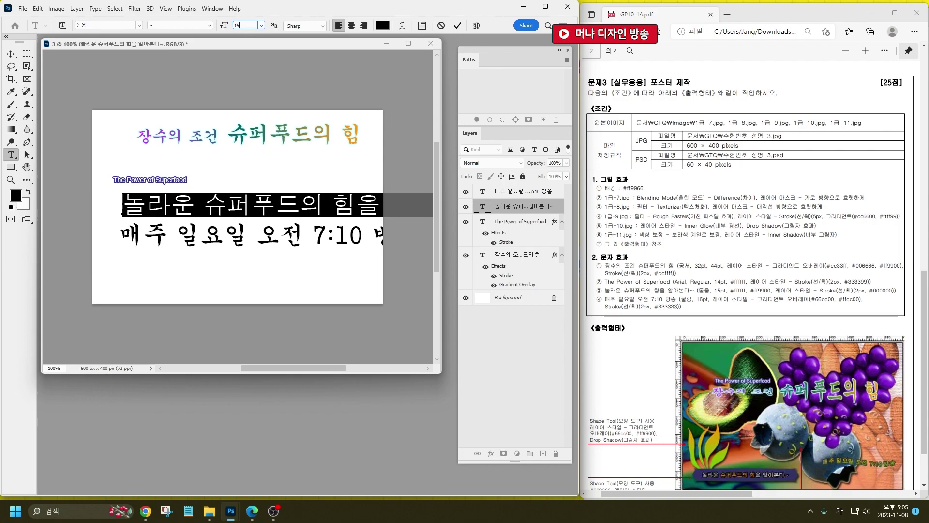
key("Return")
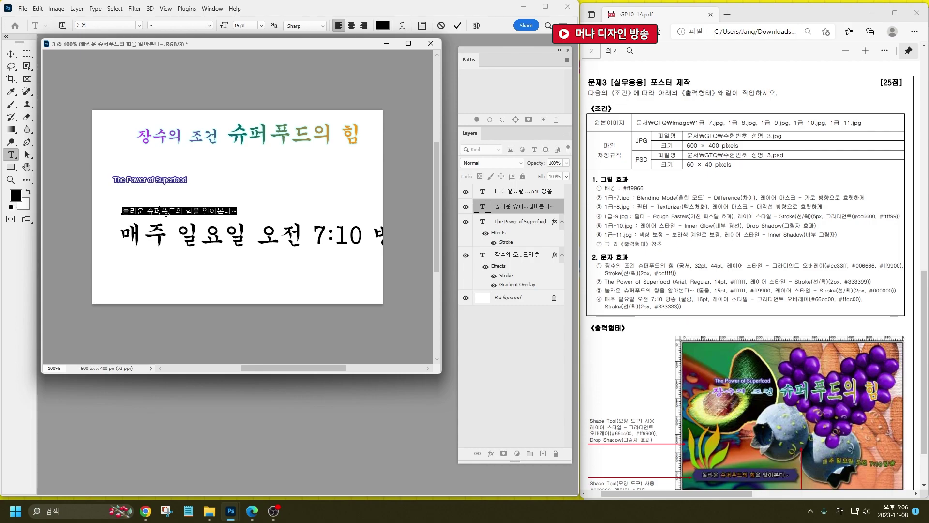
Colour the whole "놀라운 슈퍼푸드의 힘을 알아본다~" text white (#ffffff).
left_click(383, 26)
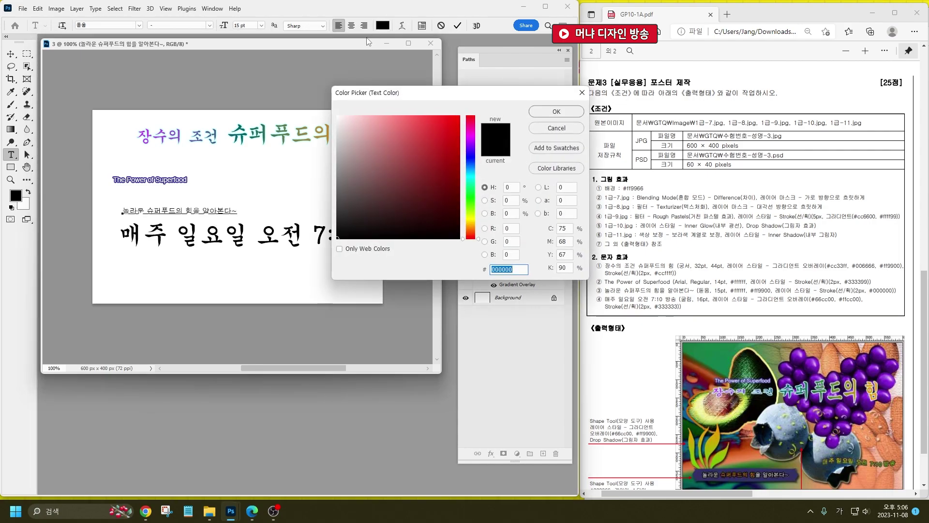
type("fff")
key("Return")
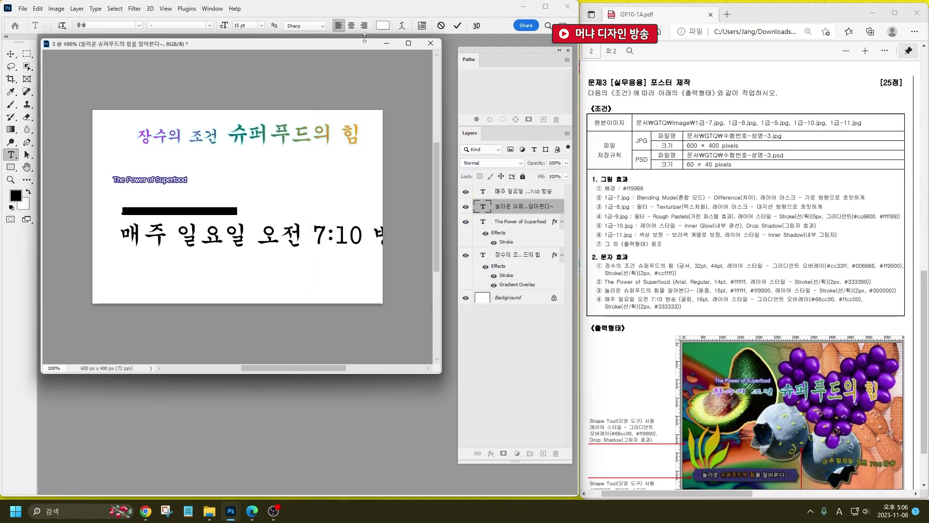
left_click(146, 209)
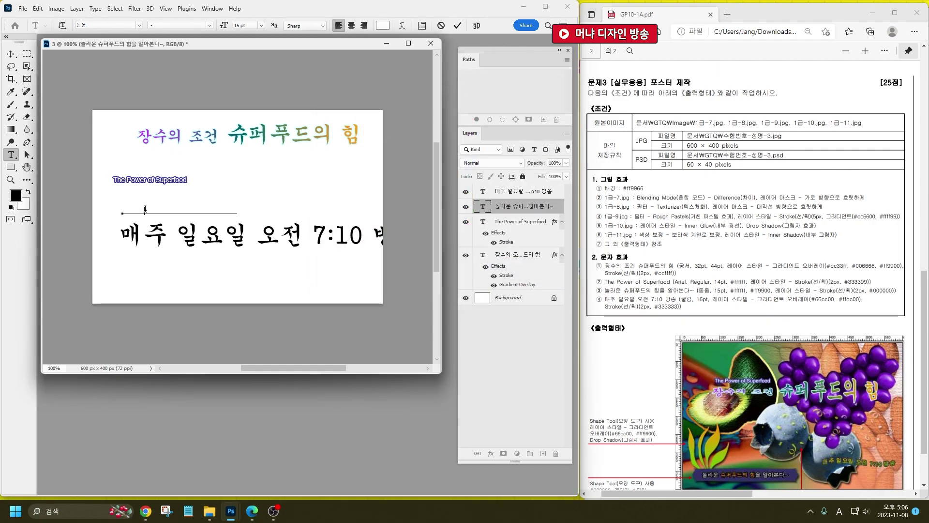
left_click_drag(147, 208, 210, 211)
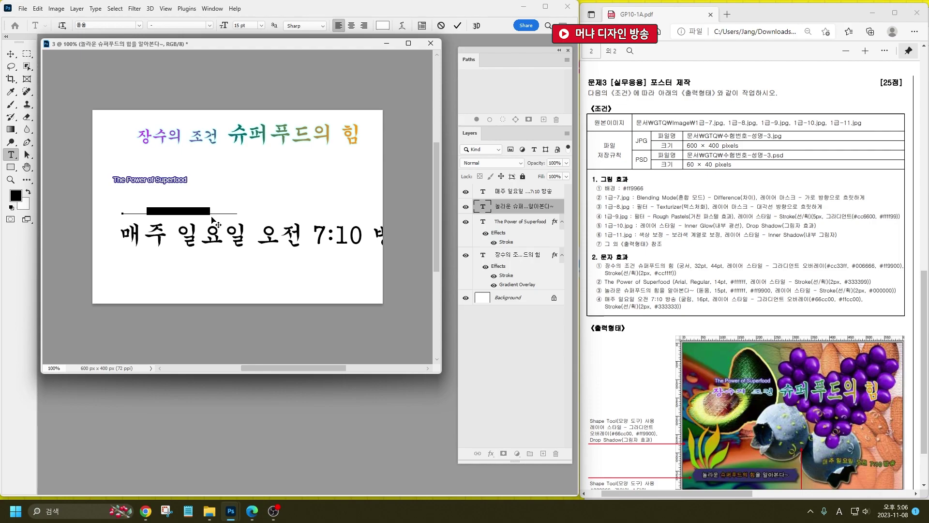
Add a 2 px outside stroke coloured #000000 to the "놀라운 슈퍼푸드의 힘을 알아본다~" text.
left_click(490, 453)
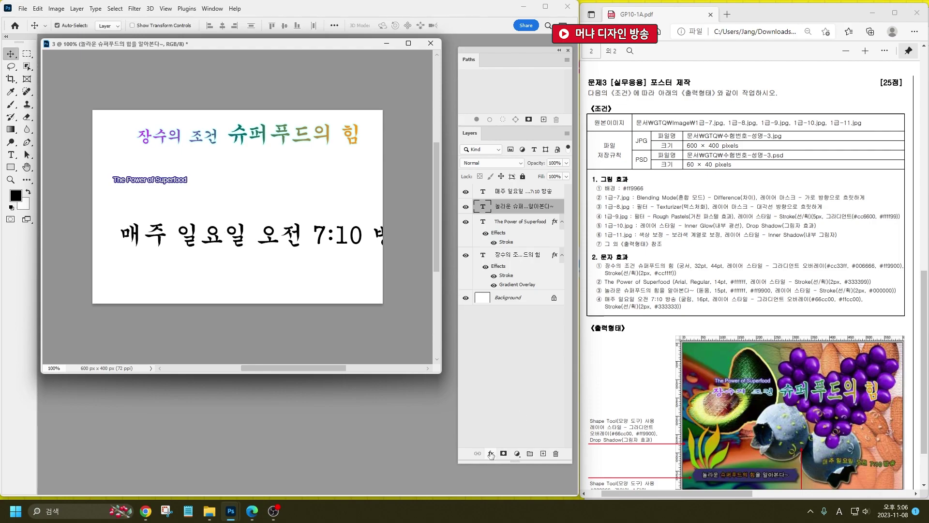
left_click(518, 381)
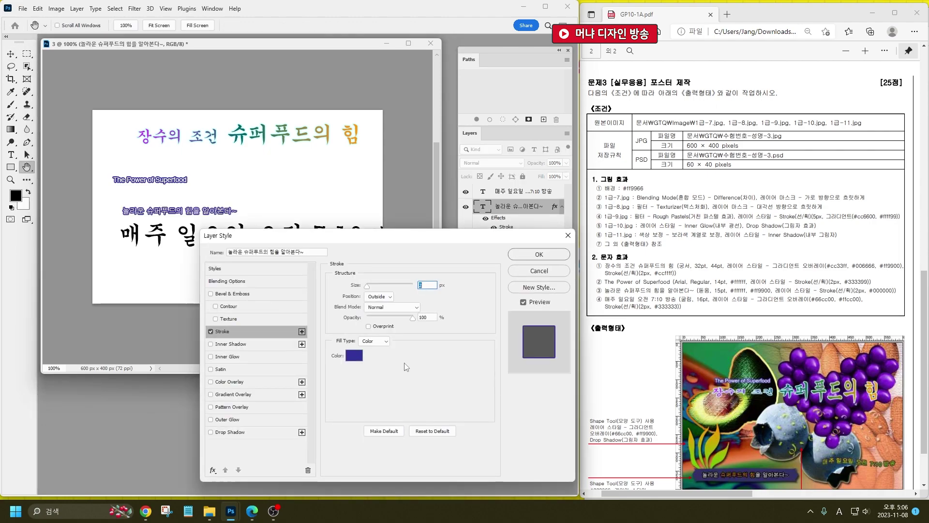
left_click(353, 356)
type("000000")
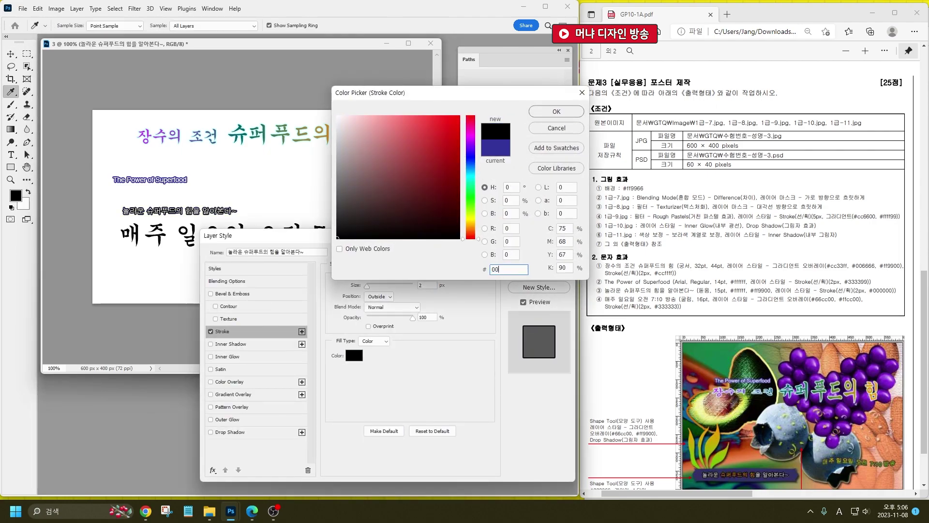
key("Return")
left_click(539, 254)
Colour only the "슈퍼푸드의 힘" part of the "놀라운 슈퍼푸드의 힘을 알아본다~" text #ff9900.
key("t")
left_click(149, 210)
key("ctrl+a")
left_click(149, 210)
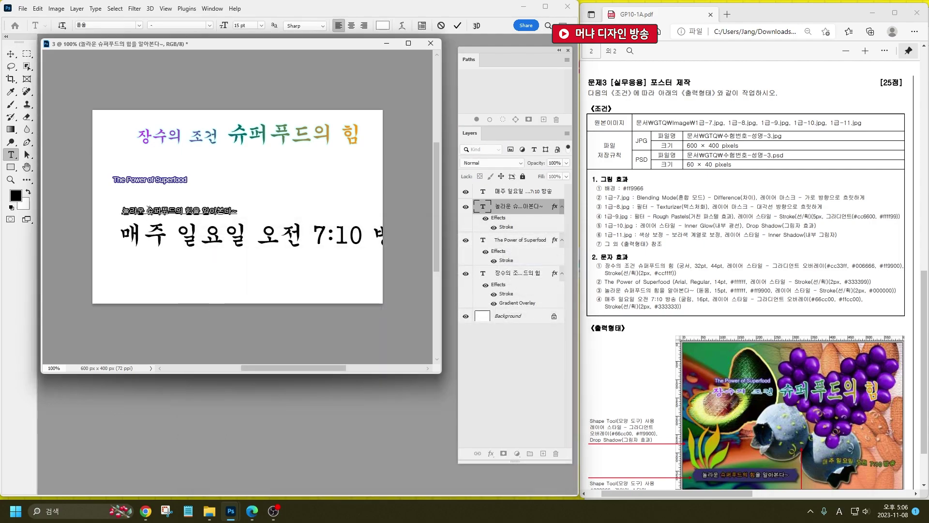
left_click_drag(149, 210, 200, 215)
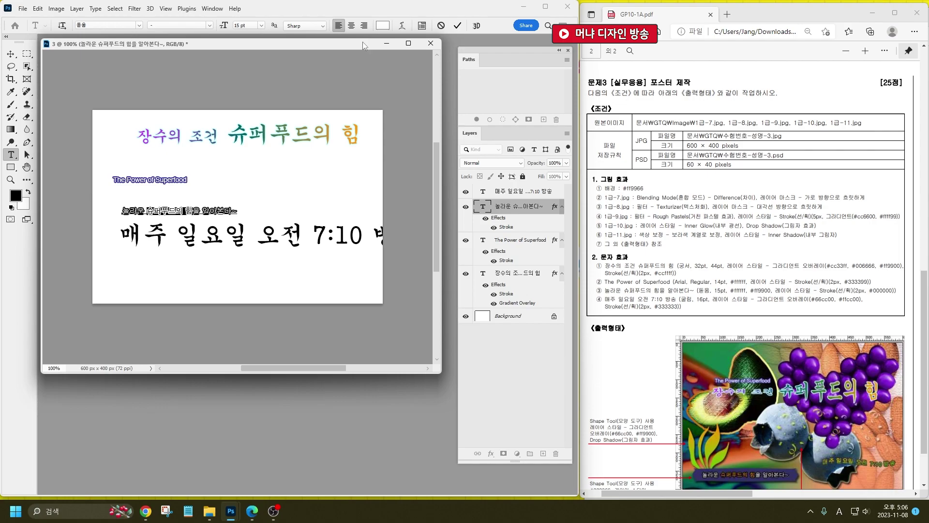
left_click(382, 25)
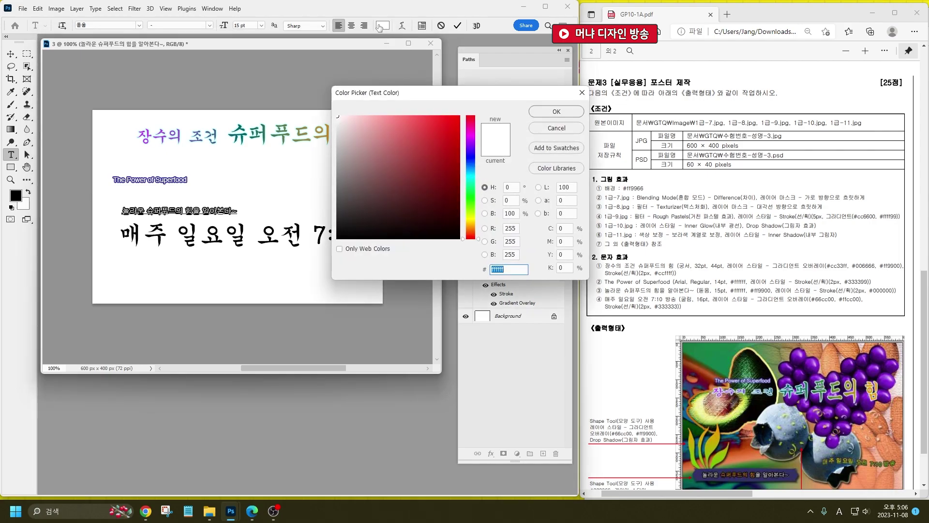
type("ff9900")
key("Return")
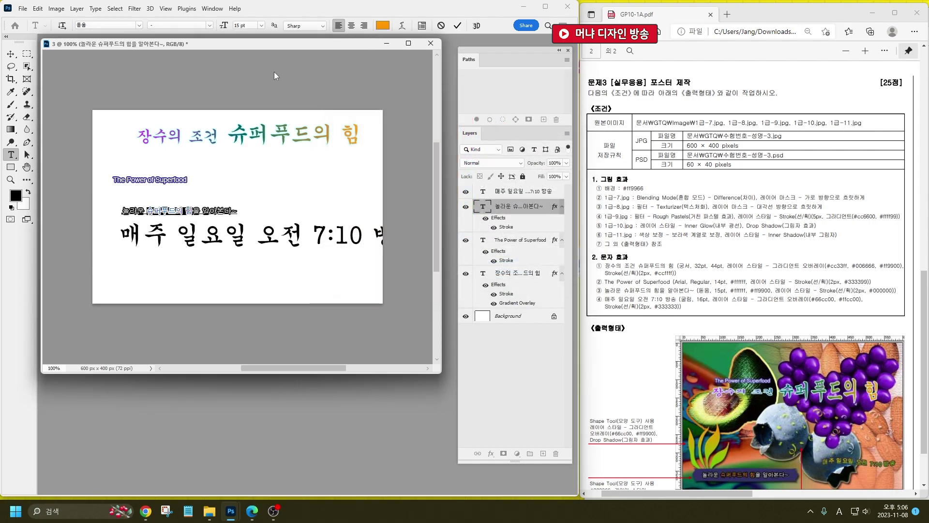
Set the "매주 일요일 오전 7:10 방송" text to the 굴림 font at 16 pt.
double_click(483, 191)
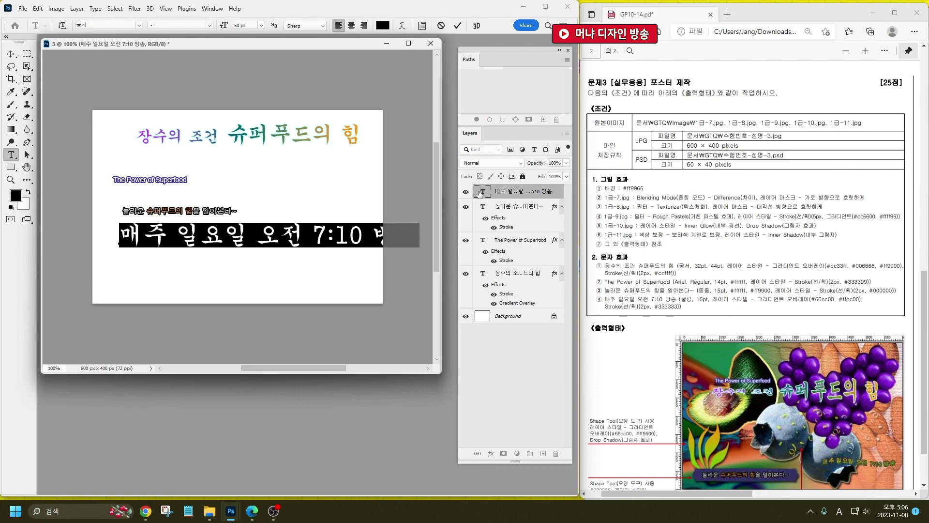
left_click(121, 26)
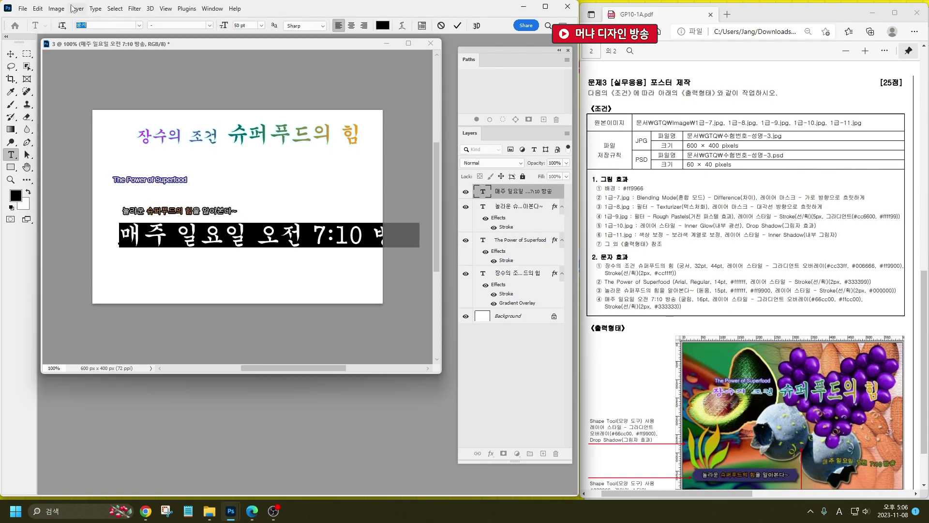
key("Hangul")
type("굴림")
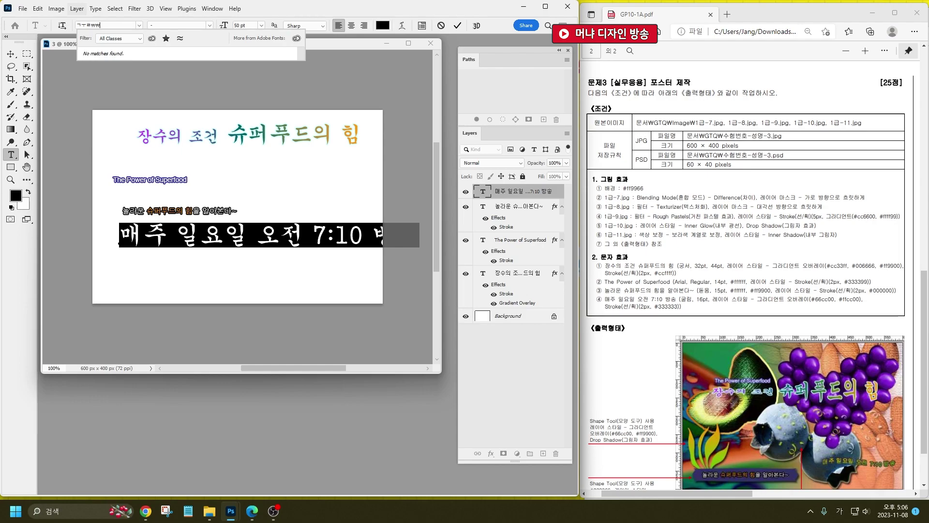
key("BackSpace")
key("BackSpace")
type("굴")
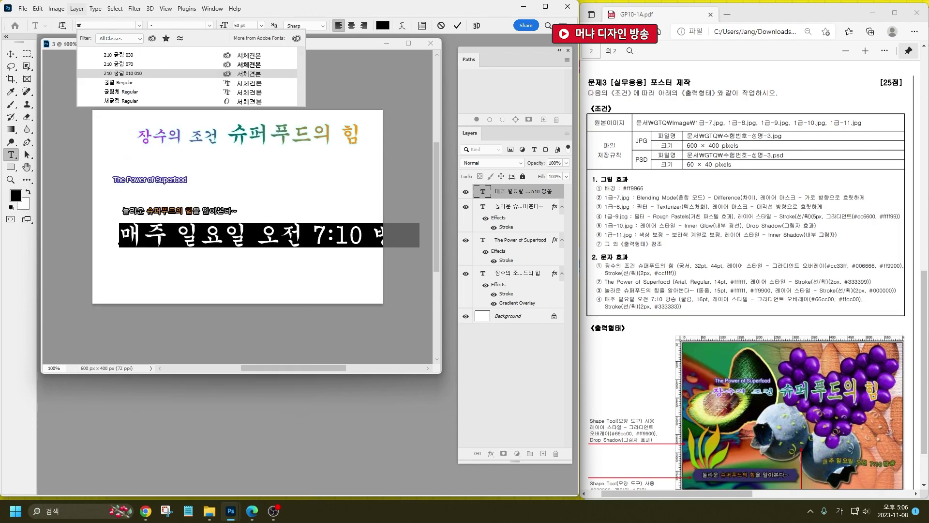
type("림")
key("Return")
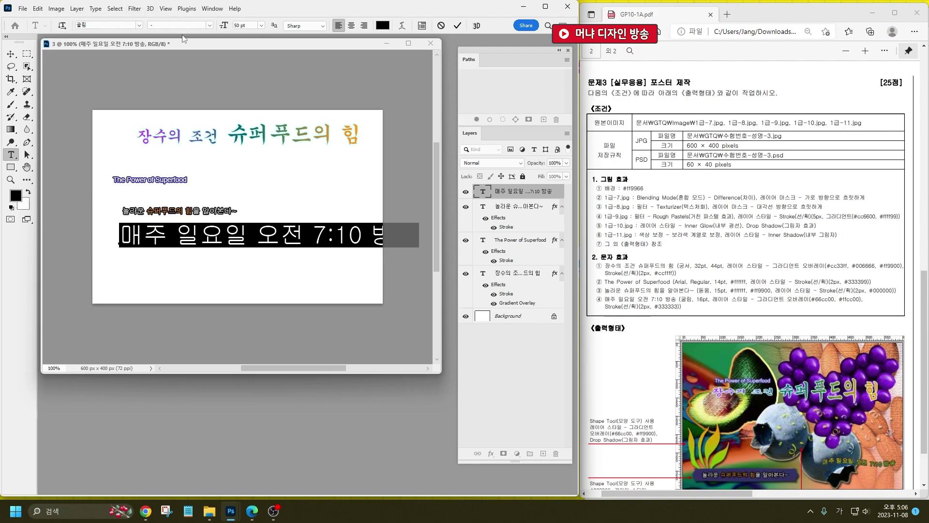
left_click(245, 27)
type("16")
key("Return")
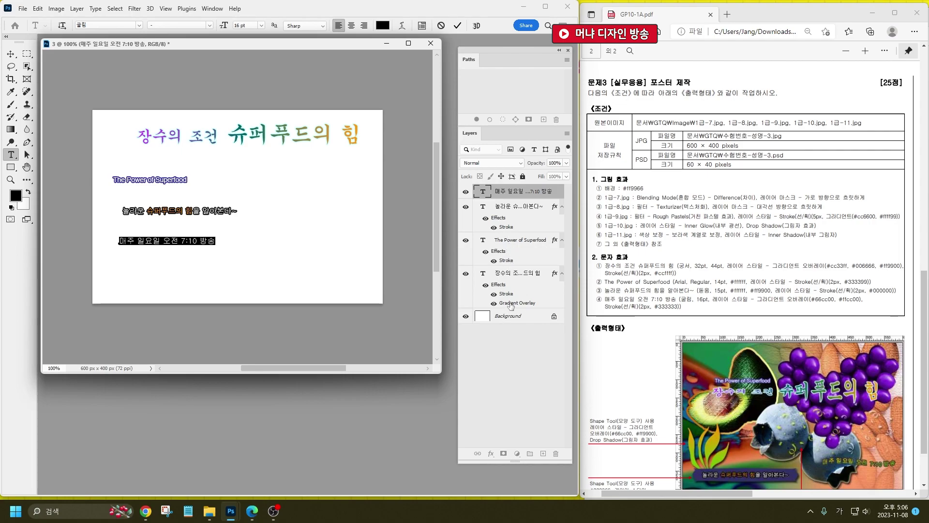
Copy the layer effects of the "장수의 조건 슈퍼푸드의 힘" title onto the "매주 일요일 오전 7:10 방송" text layer.
key("ctrl+Return")
key("v")
left_click_drag(555, 273, 559, 193)
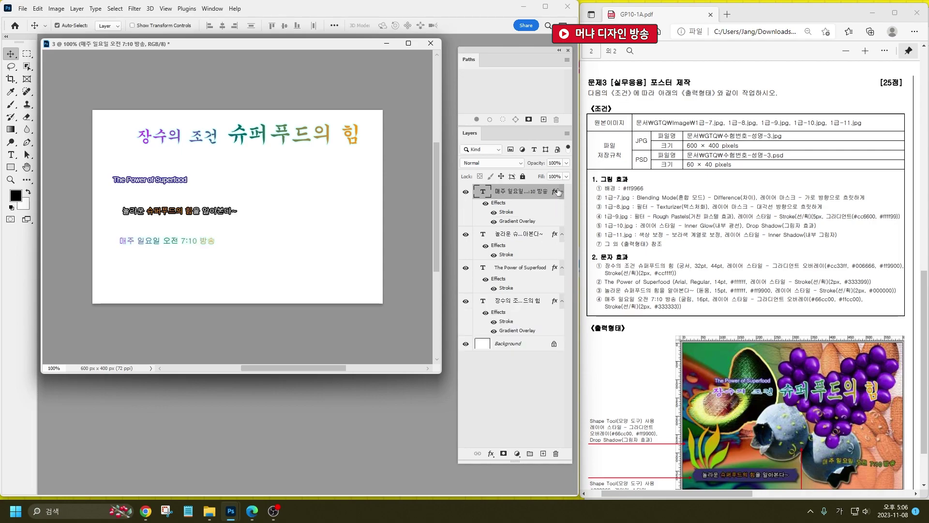
Reduce the gradient overlay of the "매주 일요일 오전 7:10 방송" text to two colour stops, #66cc00 at the start and #ffcc00 at the end.
double_click(509, 221)
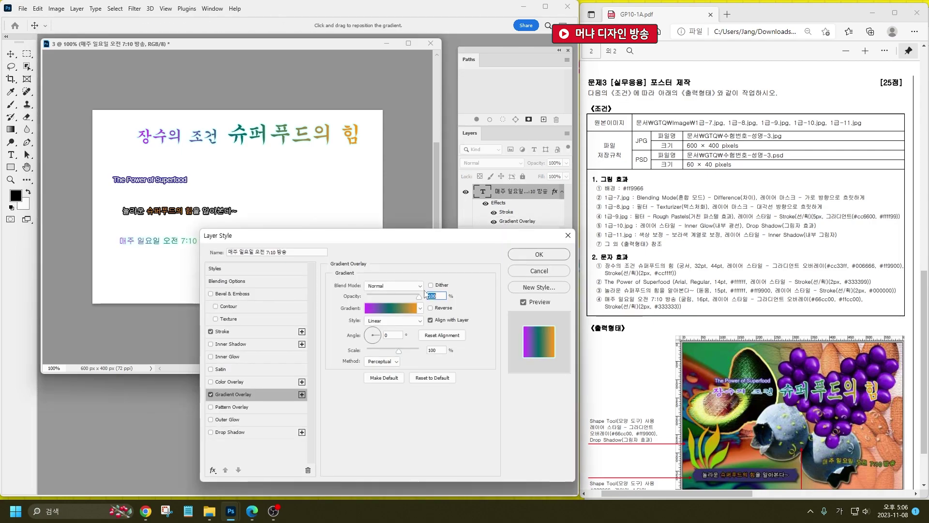
left_click(392, 313)
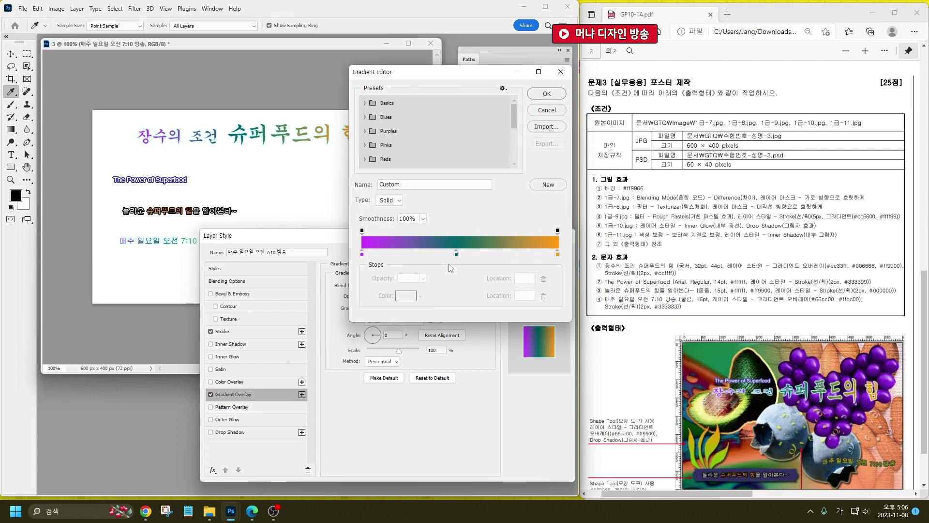
left_click_drag(457, 254, 464, 346)
double_click(362, 254)
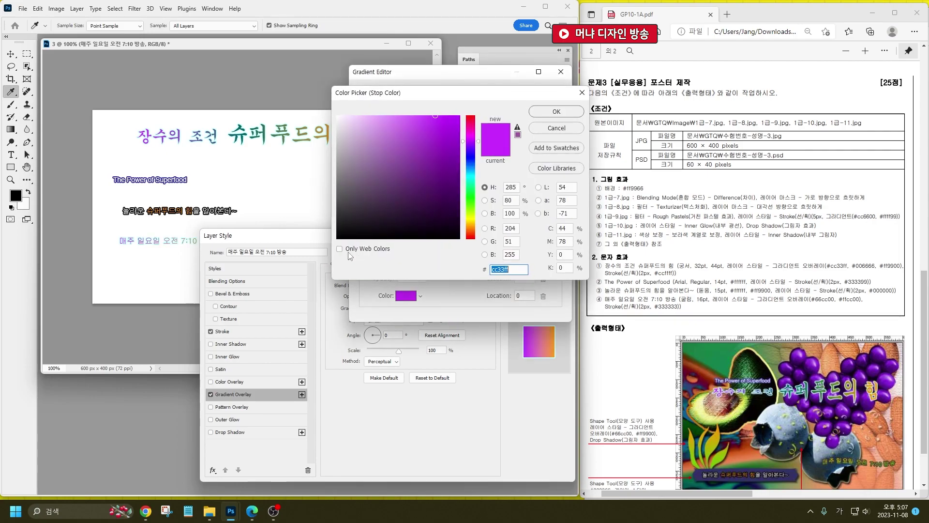
type("6")
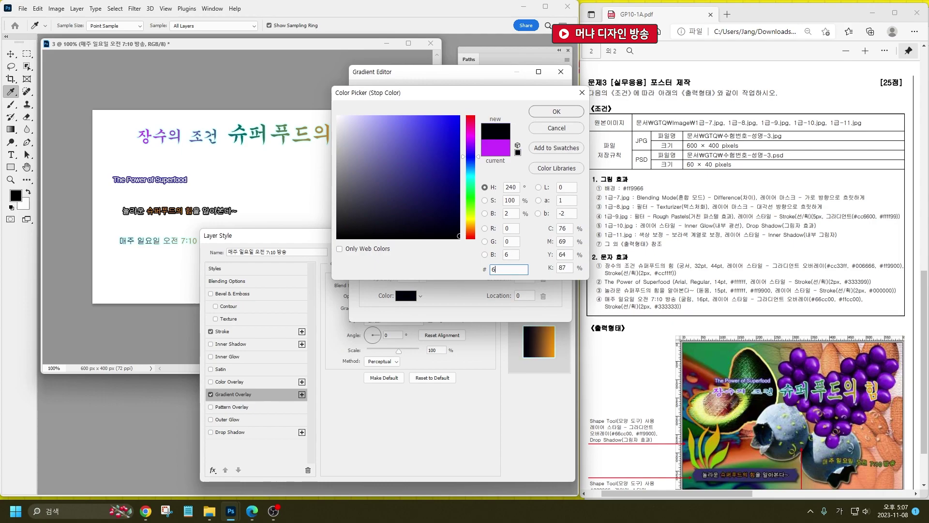
type("6cc00")
key("Return")
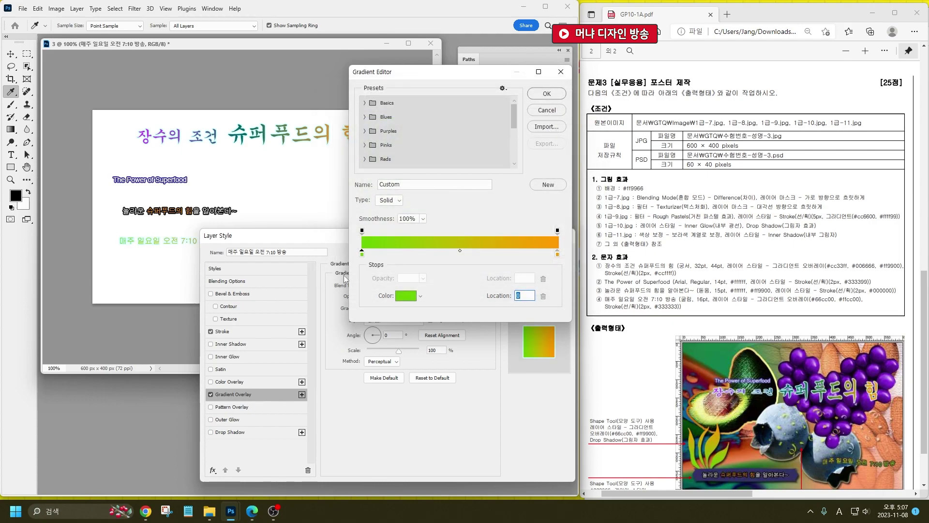
double_click(557, 254)
type("fccc00")
key("Return")
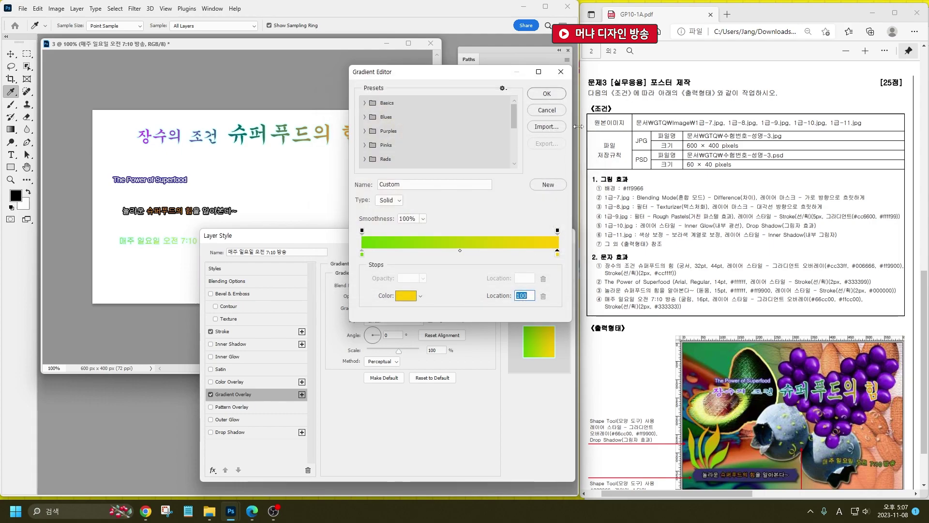
left_click(555, 96)
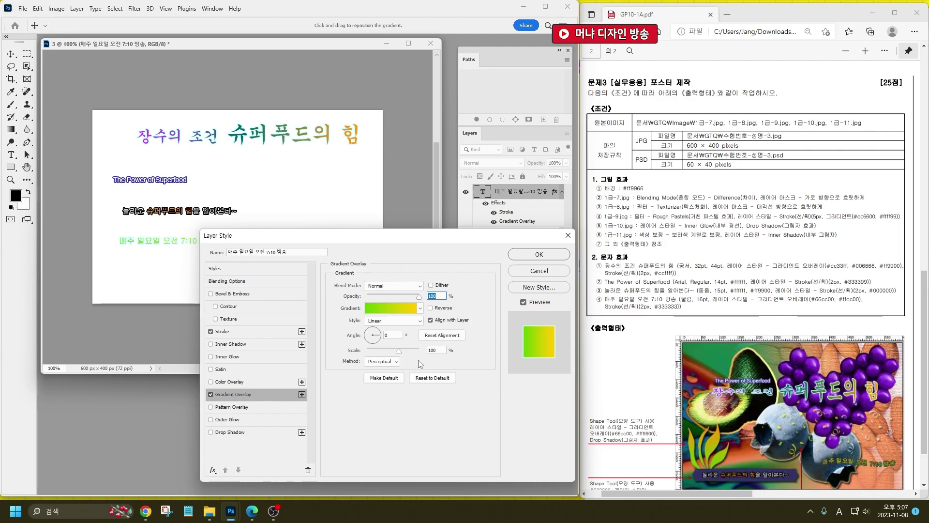
Set the gradient overlay angle of the "매주 일요일 오전 7:10 방송" text to about 115°.
left_click(371, 333)
key("Tab")
type("118")
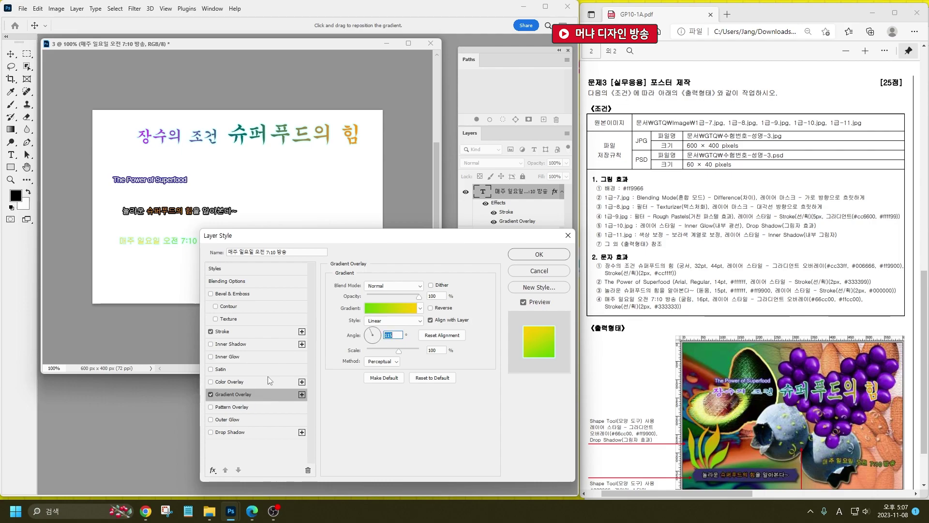
Recolour the stroke of the "매주 일요일 오전 7:10 방송" text #333333 and apply its layer style.
left_click(235, 332)
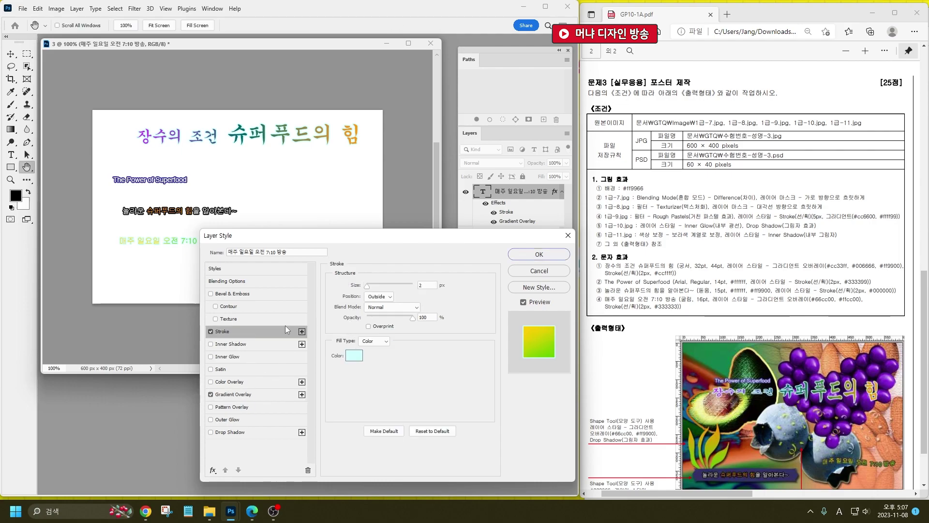
left_click(354, 355)
type("333333")
key("Return")
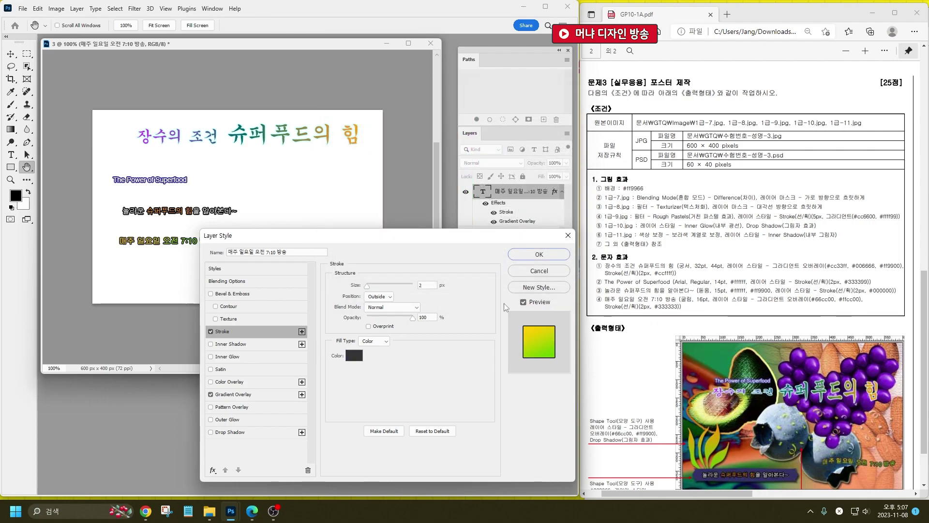
left_click(547, 255)
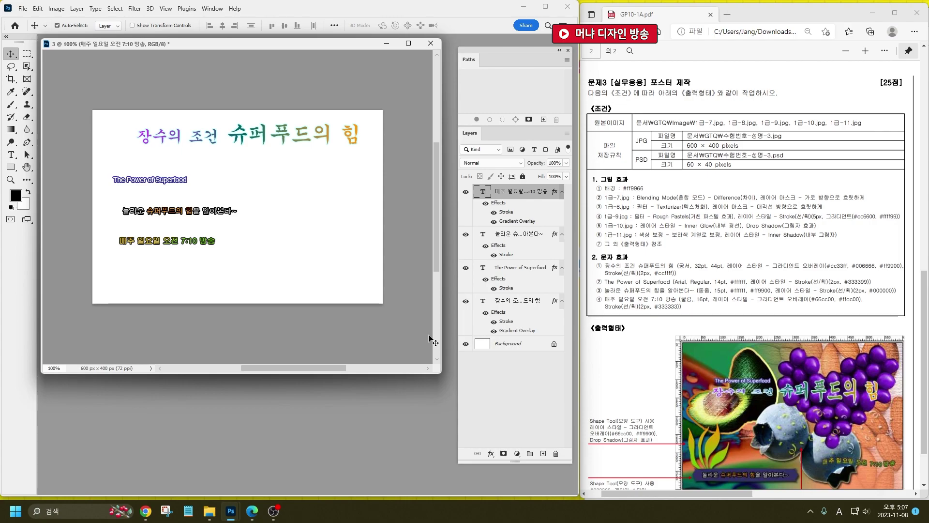
Save task 3's text document as a Photoshop file named 3 in the 다운로드 folder.
key("ctrl+s")
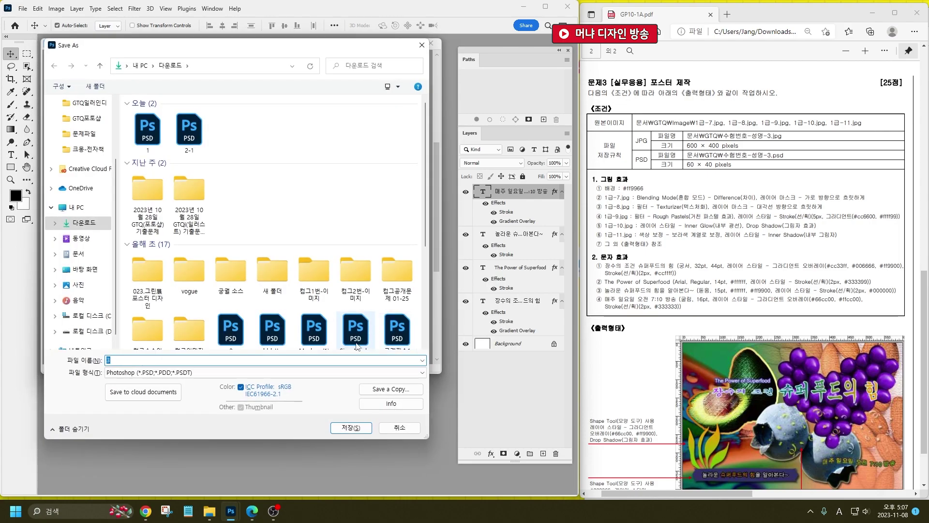
key("Return")
key("Return")
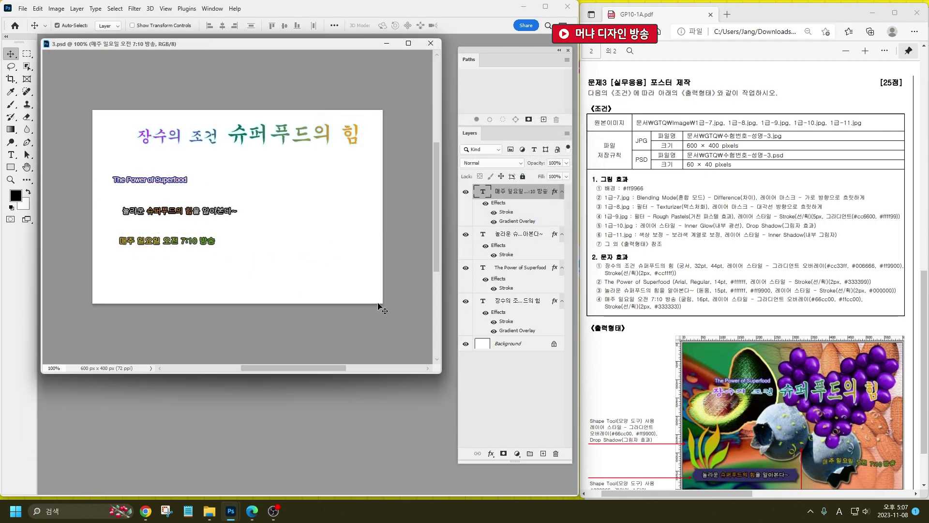
Bring up task 4's conditions in the exam PDF and replace the "매주 일요일 오전 7:10 방송" text with "세계 각국의 무병장수 건강법".
left_click_drag(719, 489, 869, 489)
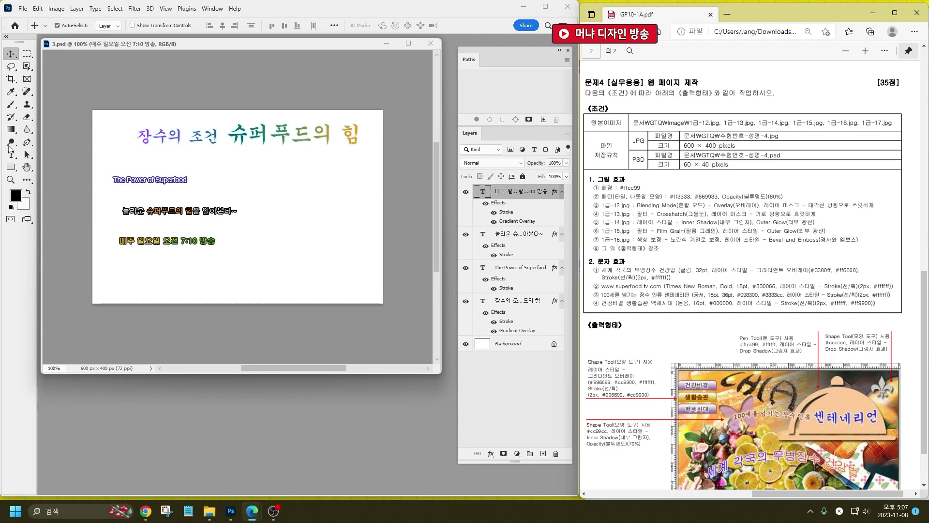
left_click(231, 272)
double_click(175, 242)
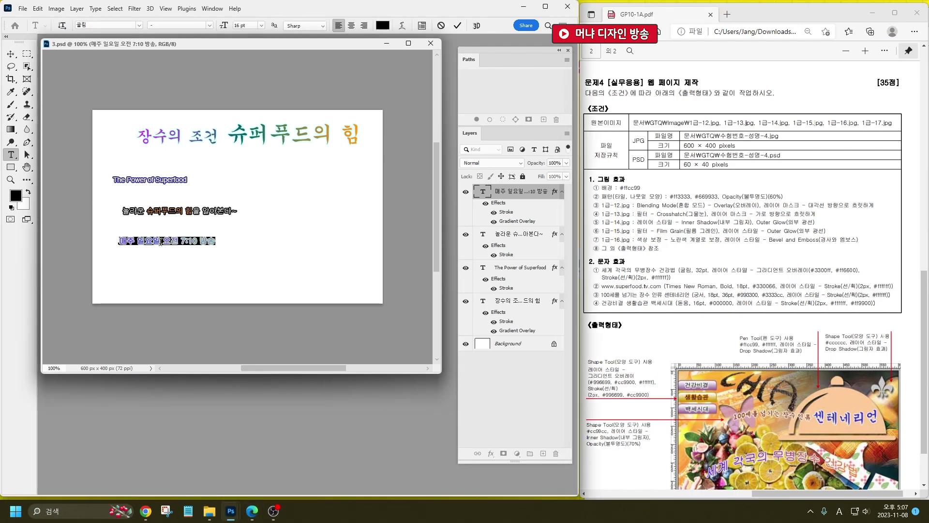
key("Hangul")
type("세계 각국")
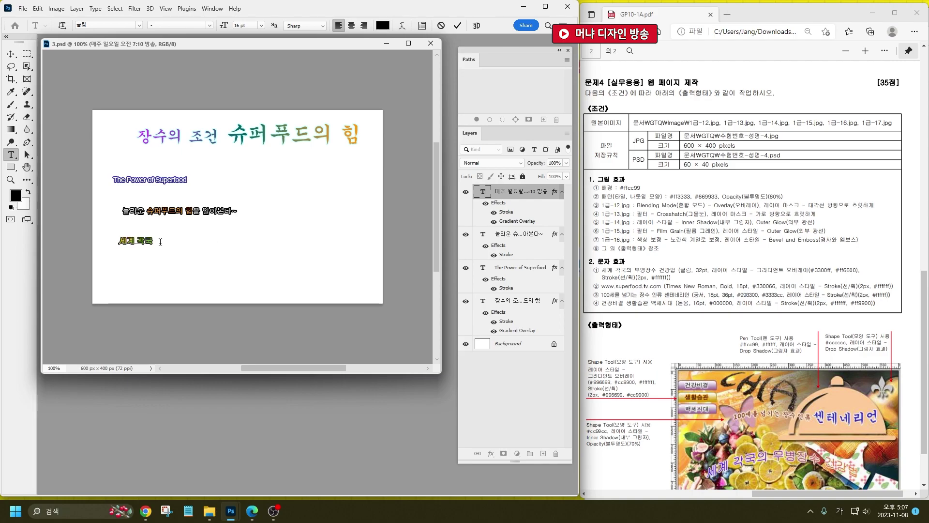
type("의 무병장수 건강법")
key("ctrl+Return")
key("v")
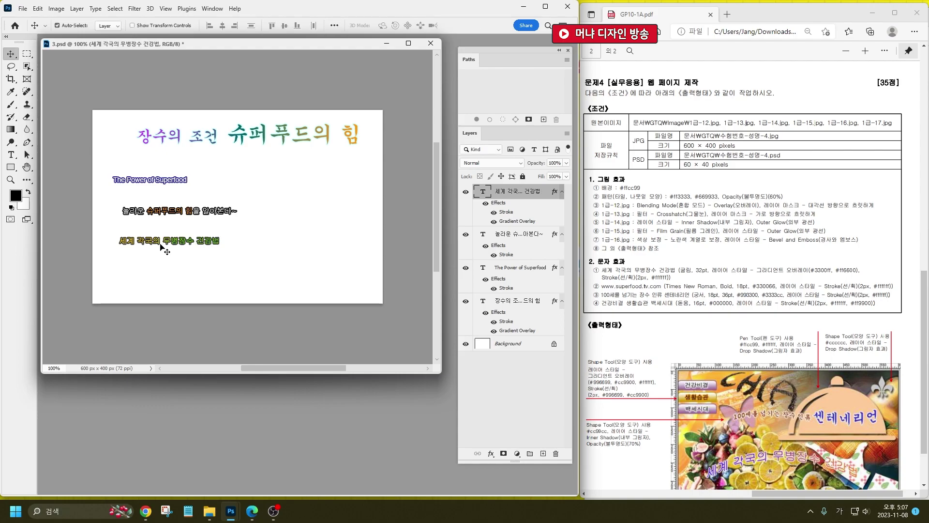
double_click(192, 246)
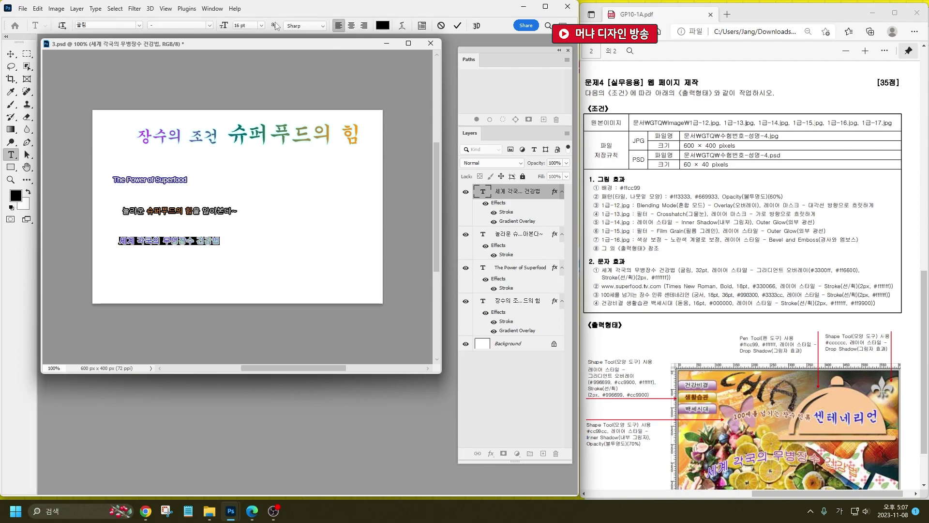
key("ctrl+Return")
key("v")
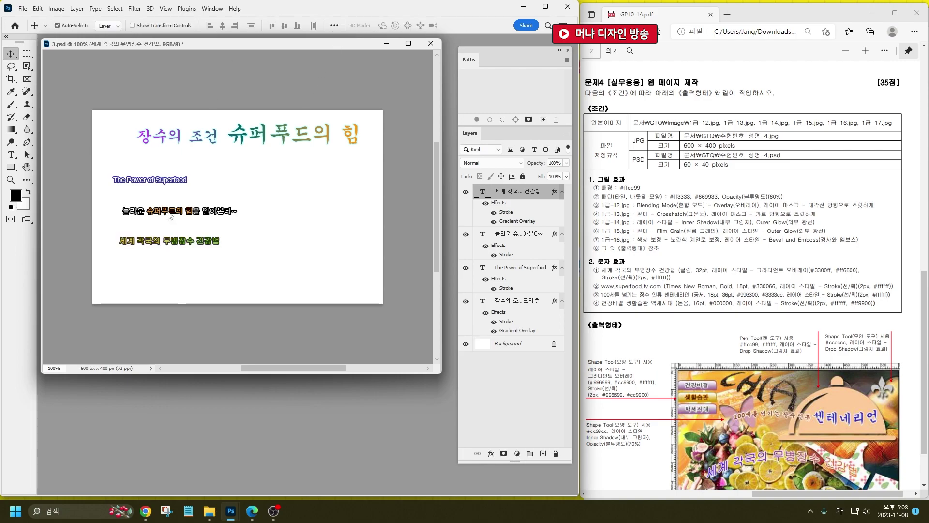
double_click(145, 181)
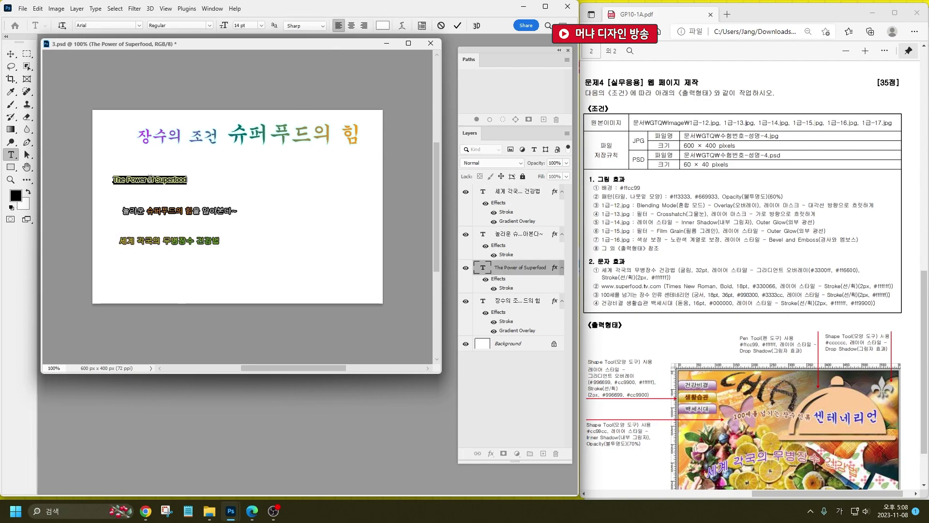
type("www.superfood.tv.com")
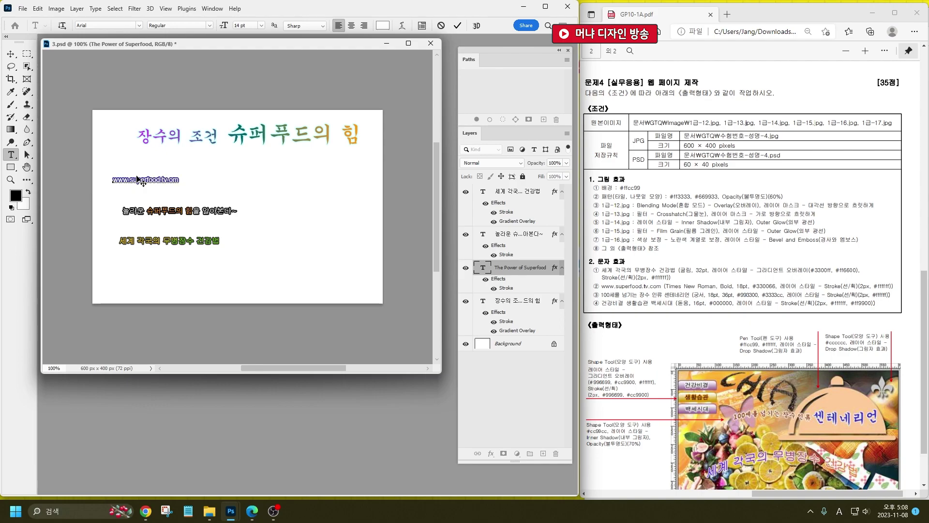
key("ctrl+Return")
key("v")
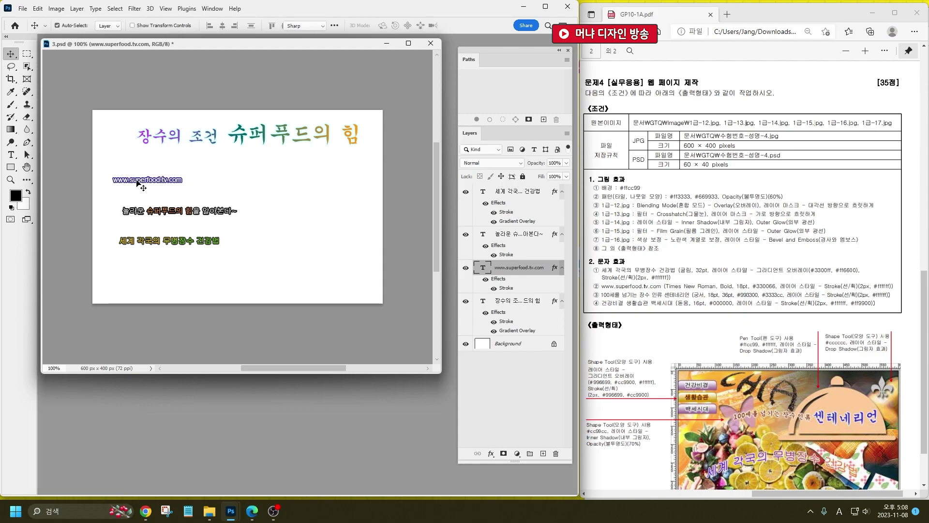
Replace the "장수의 조건 슈퍼푸드의 힘" text with "100세를 넘기는 장수 인류 센테네리언".
double_click(137, 181)
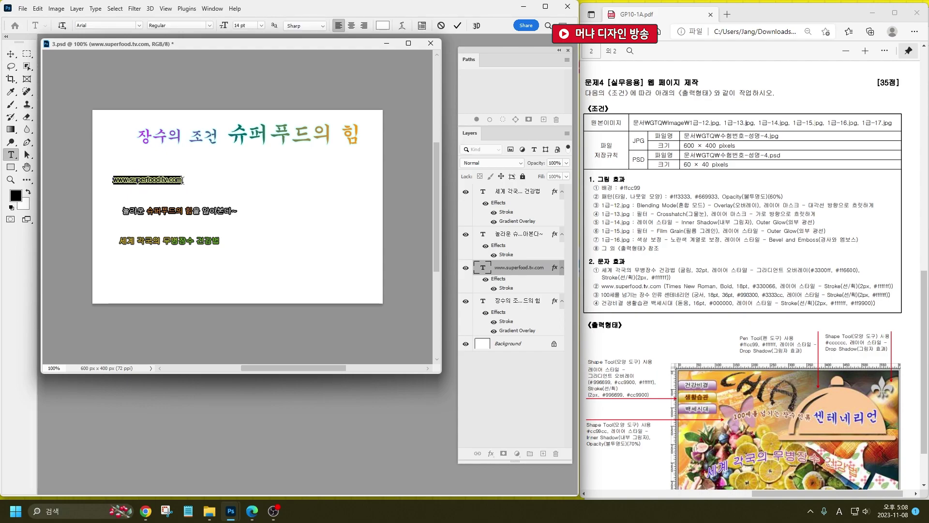
triple_click(165, 209)
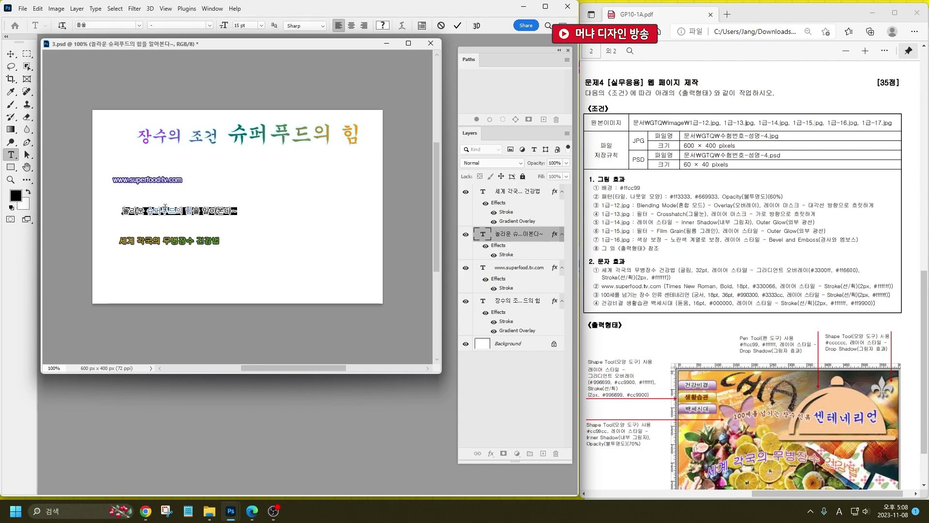
triple_click(199, 139)
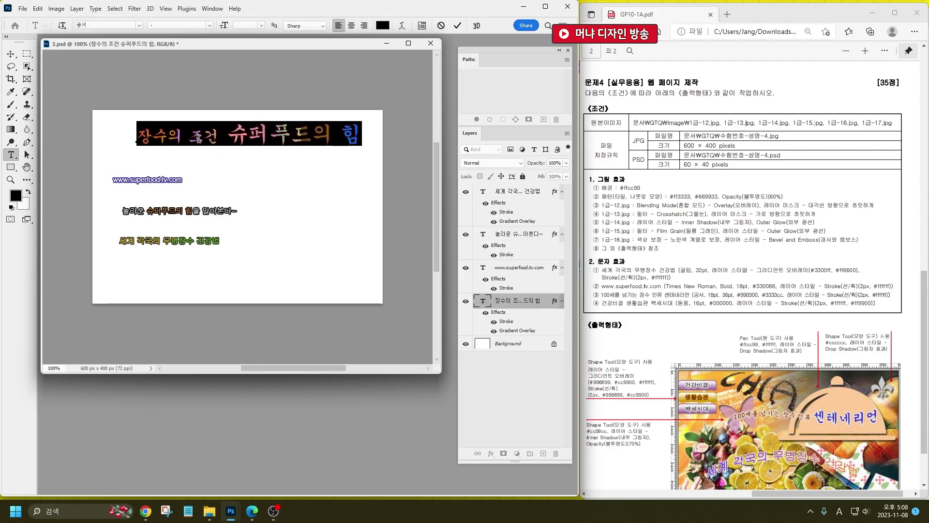
type("100")
type("tpfm")
key("BackSpace")
key("BackSpace")
key("BackSpace")
key("BackSpace")
key("Hangul")
type("세를")
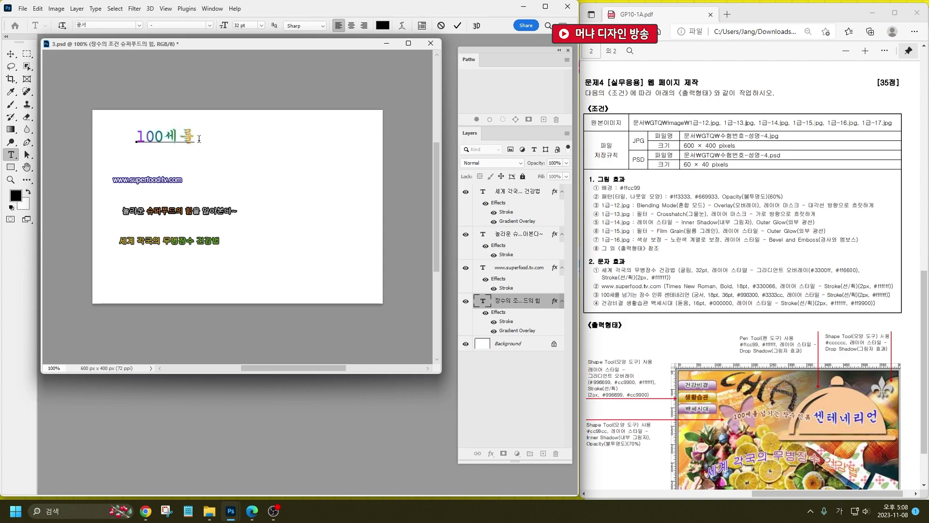
type(" 넘기는 장수")
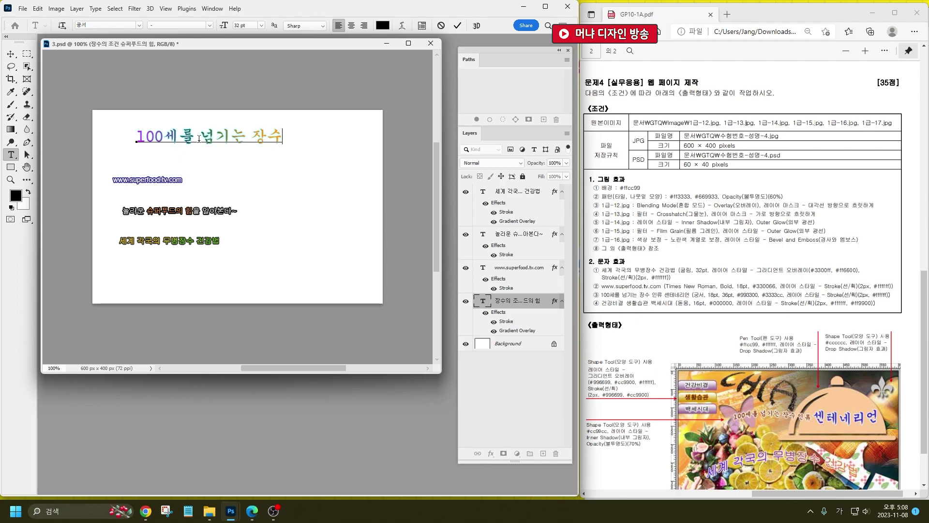
type(" 이ㄴ류 세ㄴ테네리")
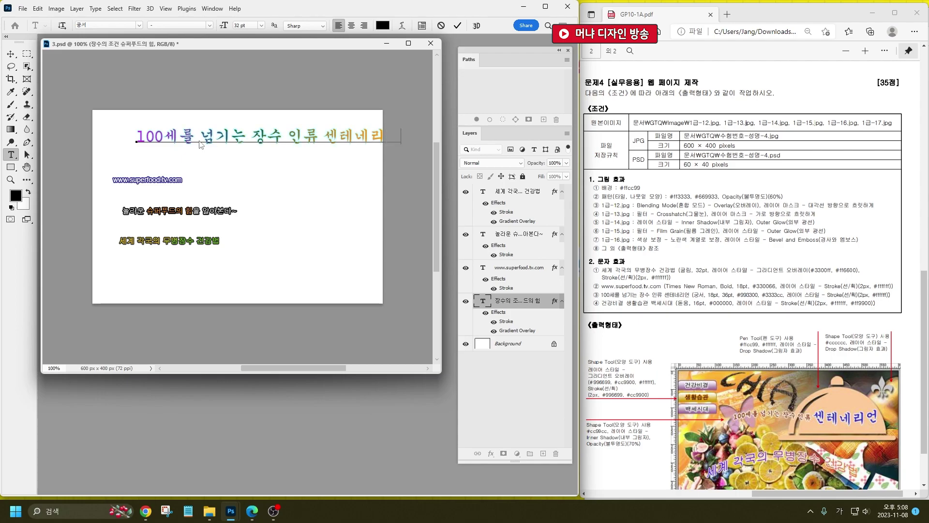
key("ctrl+Return")
key("v")
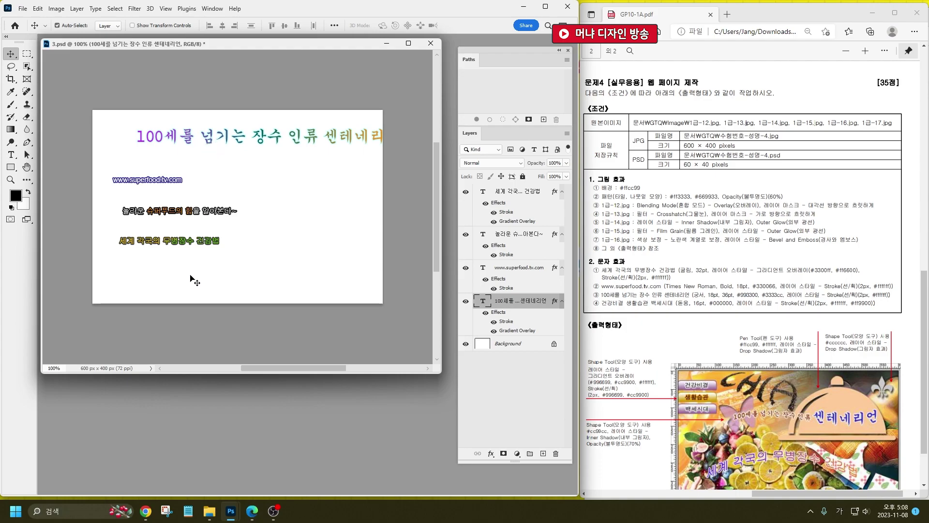
Replace the "놀라운 슈퍼푸드의 힘을 알아본다~" text with "건강비결".
left_click(183, 243)
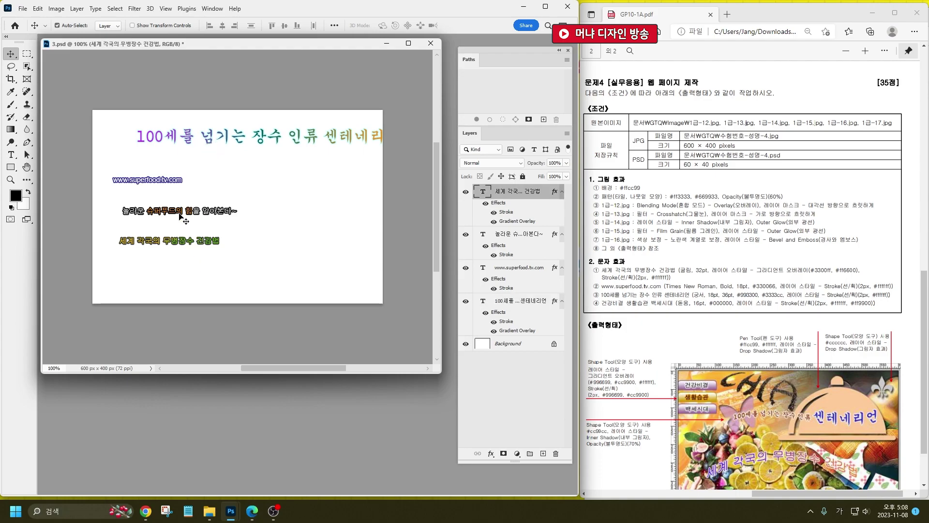
double_click(179, 216)
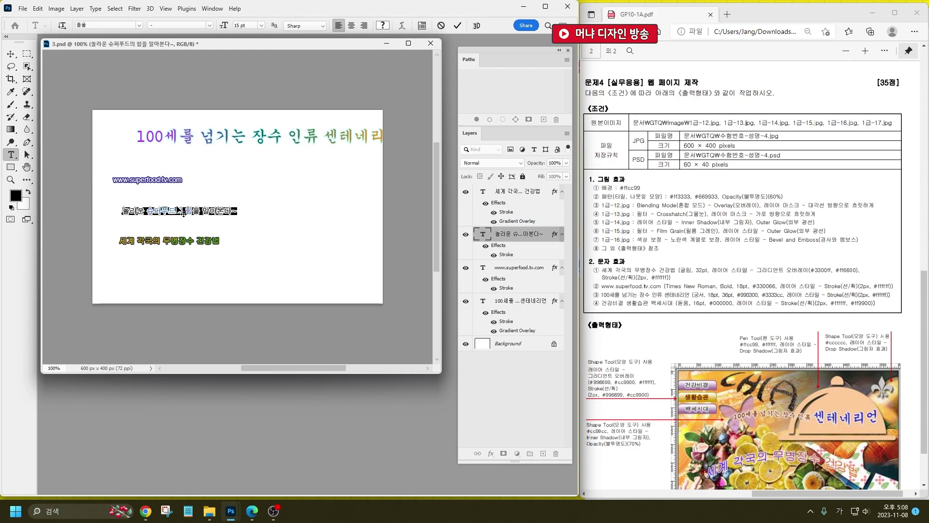
type("건강비결")
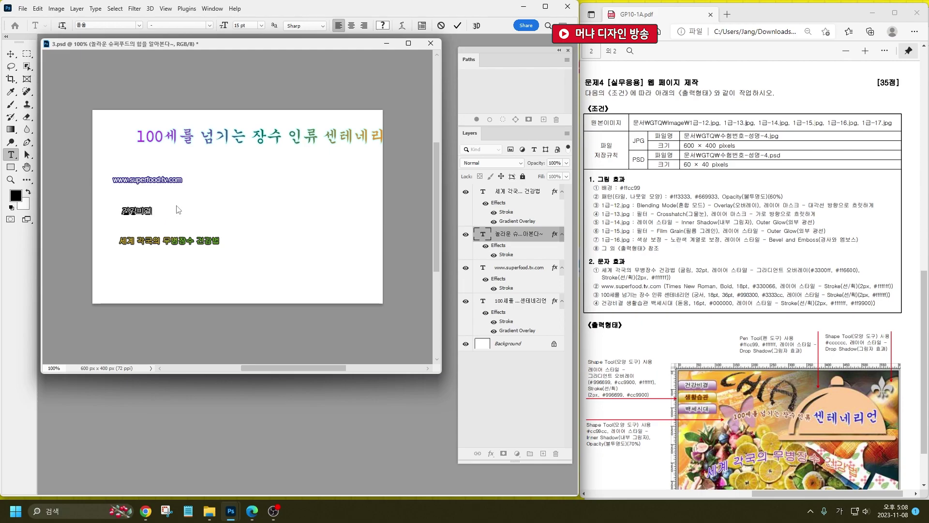
key("ctrl+Return")
key("v")
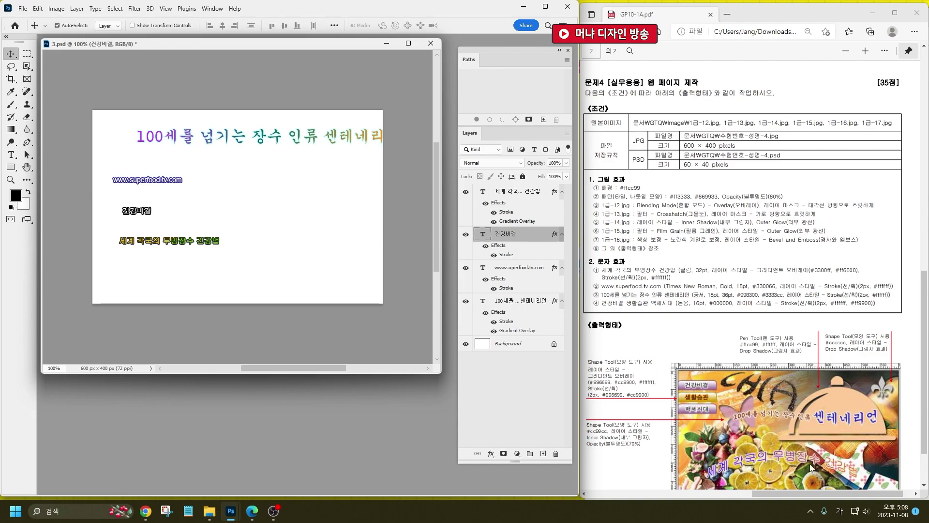
key("ctrl")
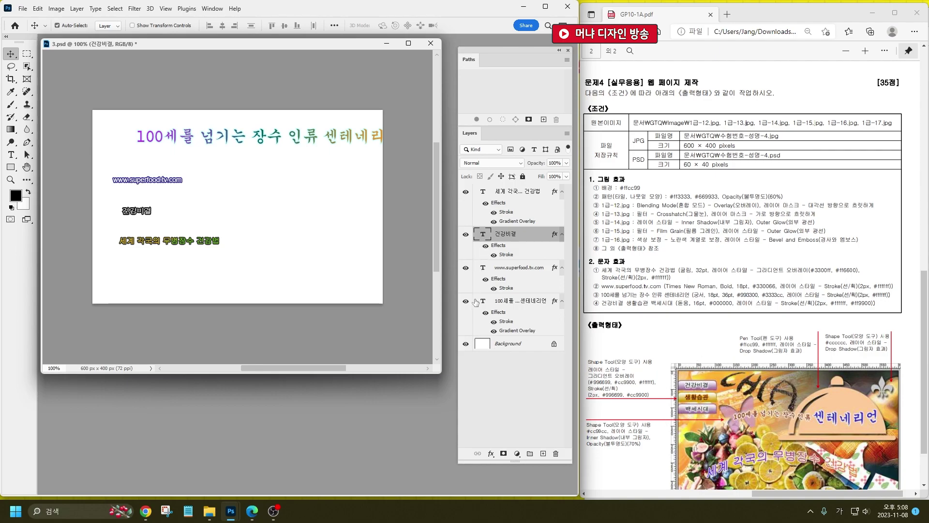
Set the font size of the "세계 각국의 무병장수 건강법" text to 32 pt.
double_click(483, 193)
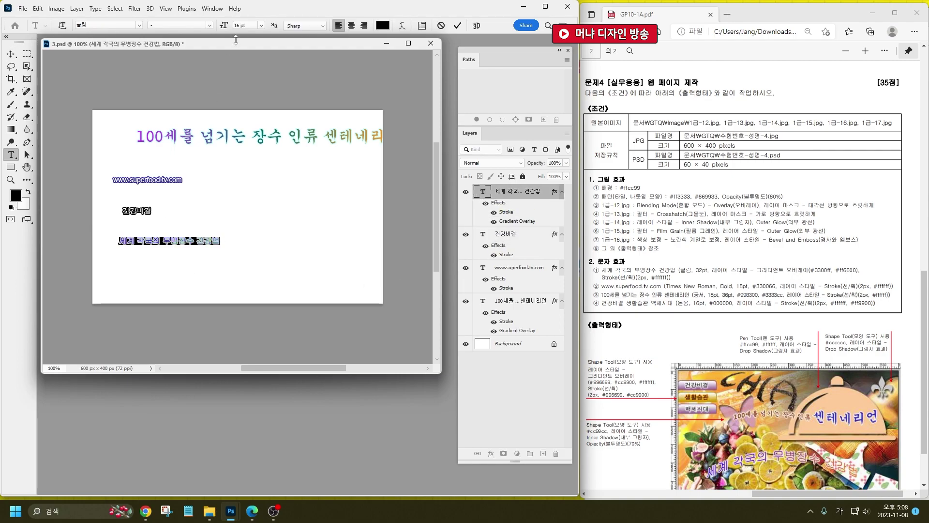
left_click(245, 25)
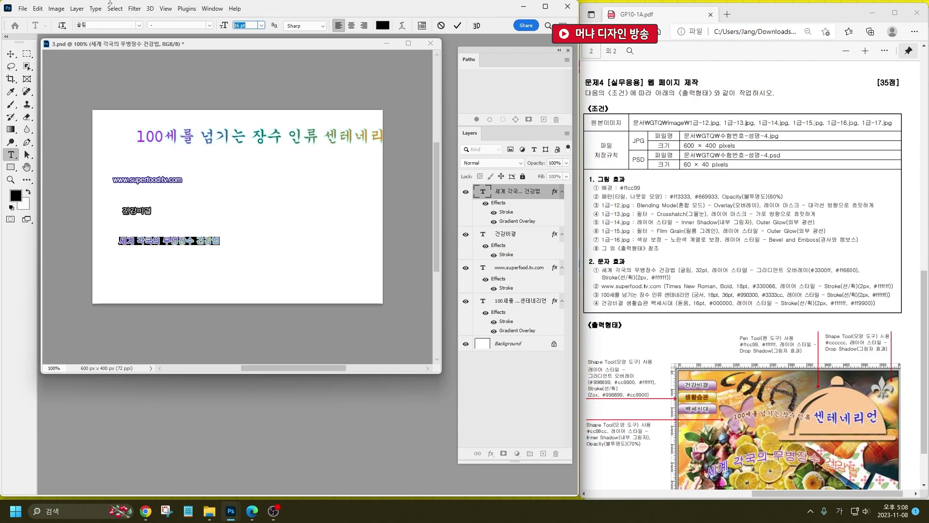
type("16")
key("Return")
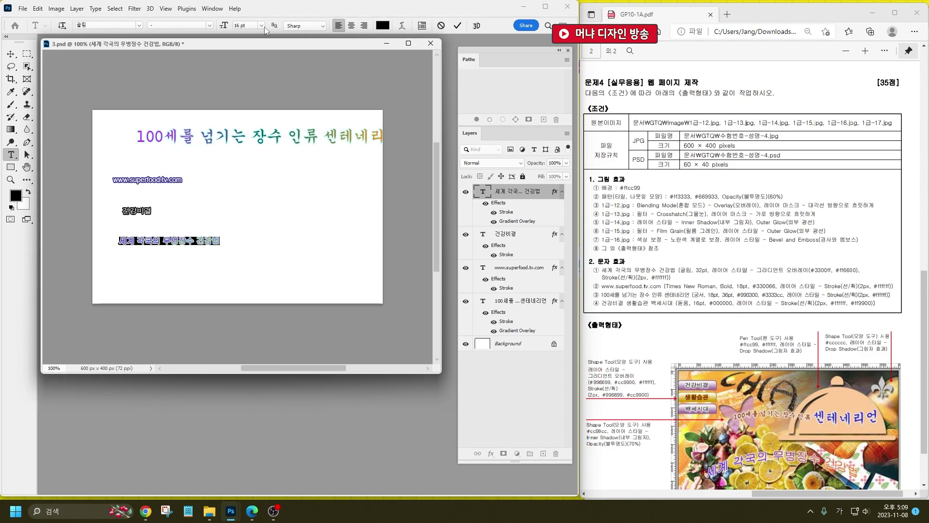
left_click(245, 25)
type("32")
key("Return")
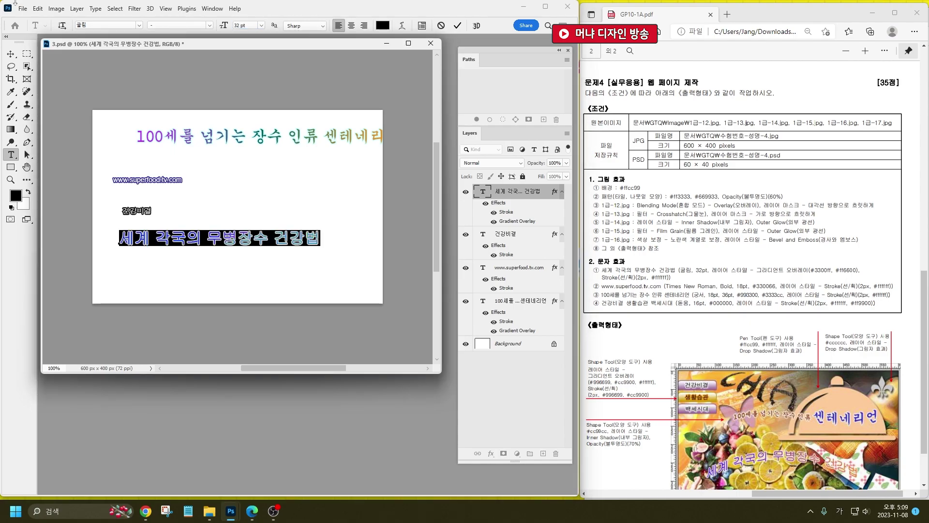
Change the "세계 각국의 무병장수 건강법" text's gradient overlay to run from #3300ff to #ff6600 at an angle of 0°.
double_click(506, 222)
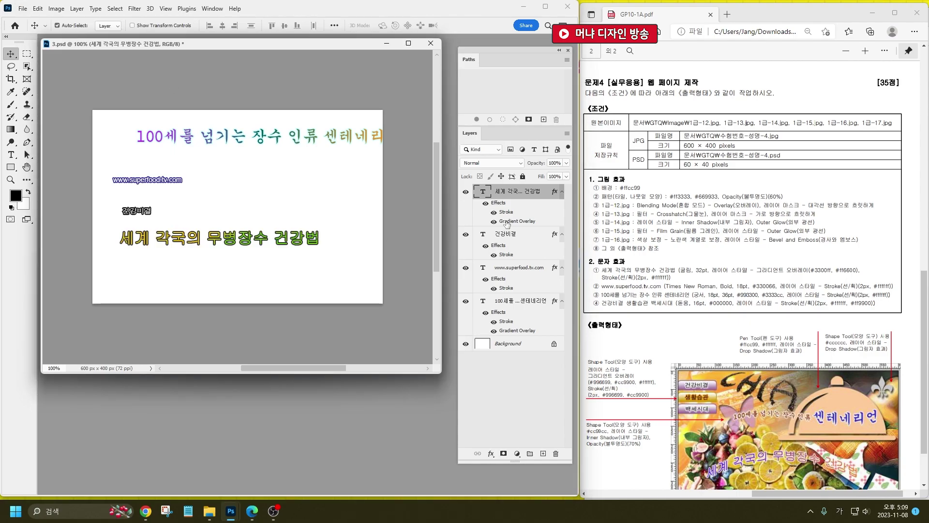
left_click(381, 312)
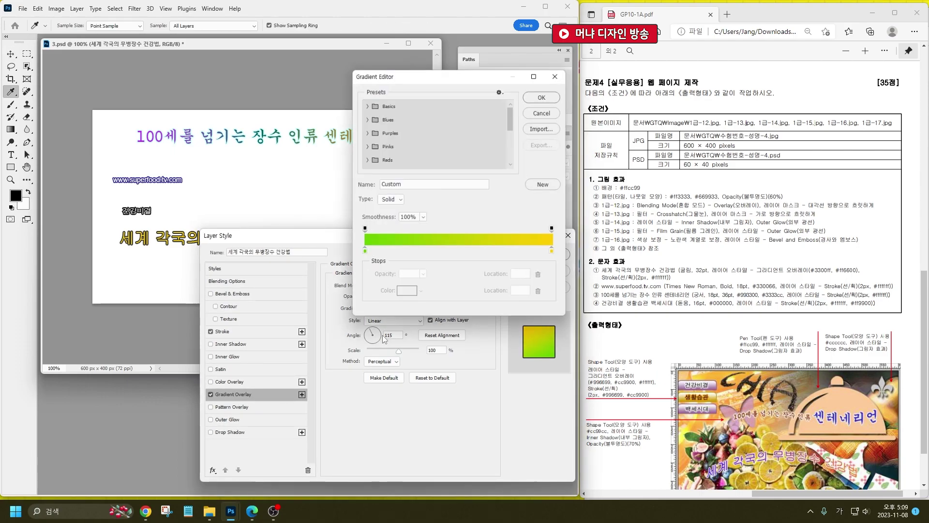
double_click(363, 254)
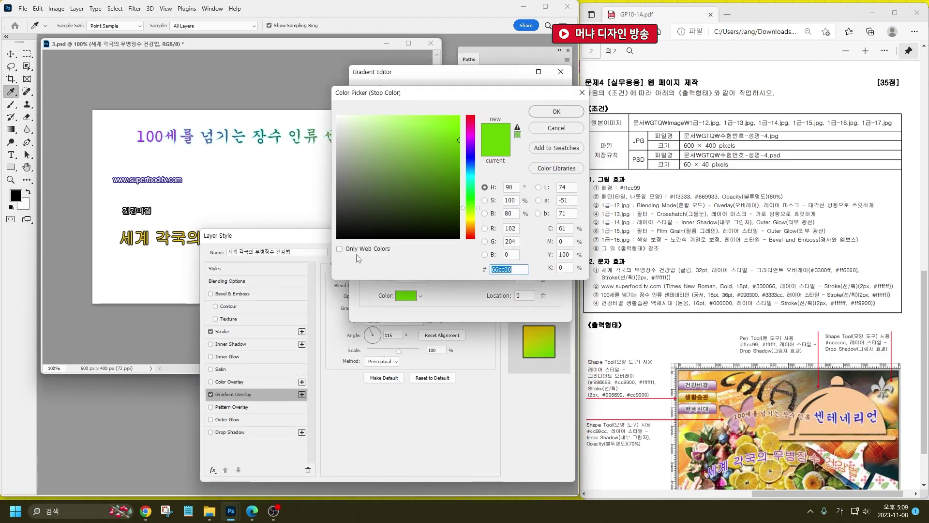
type("3300ff")
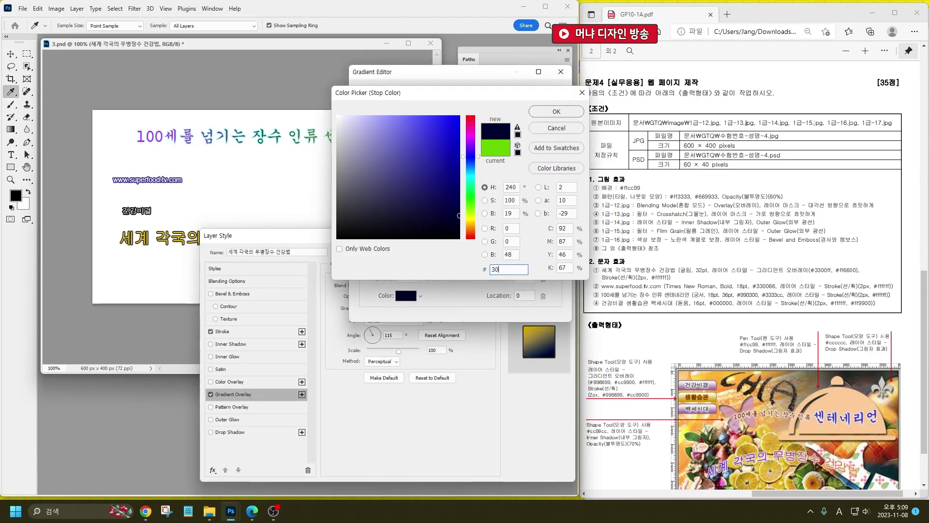
key("Return")
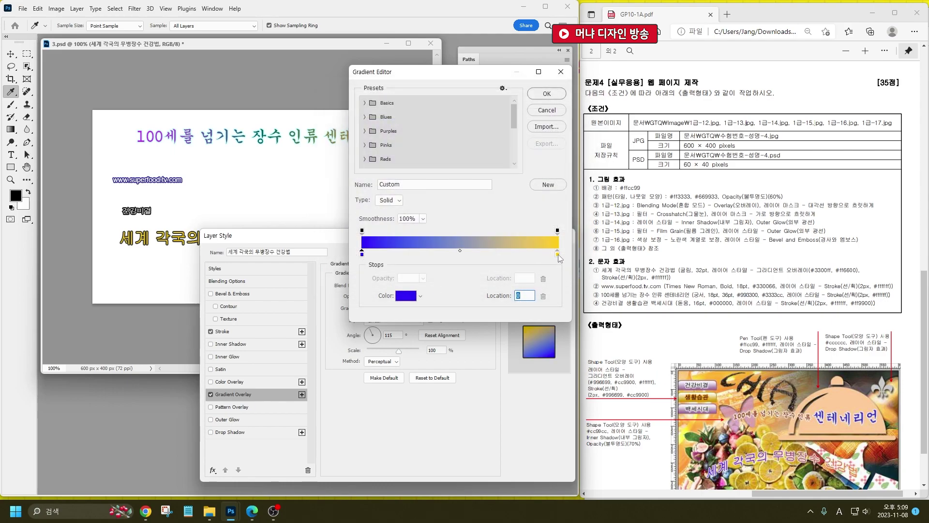
double_click(557, 253)
type("f60")
key("Return")
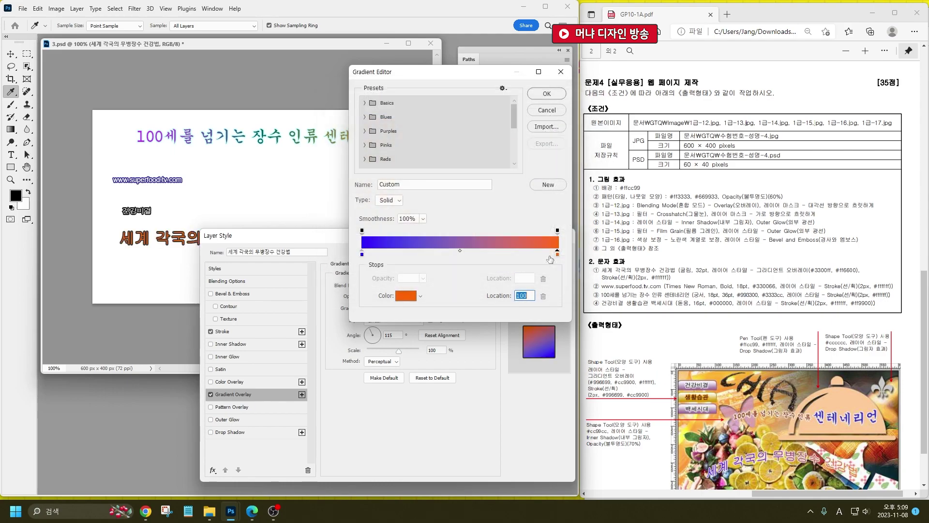
left_click(548, 93)
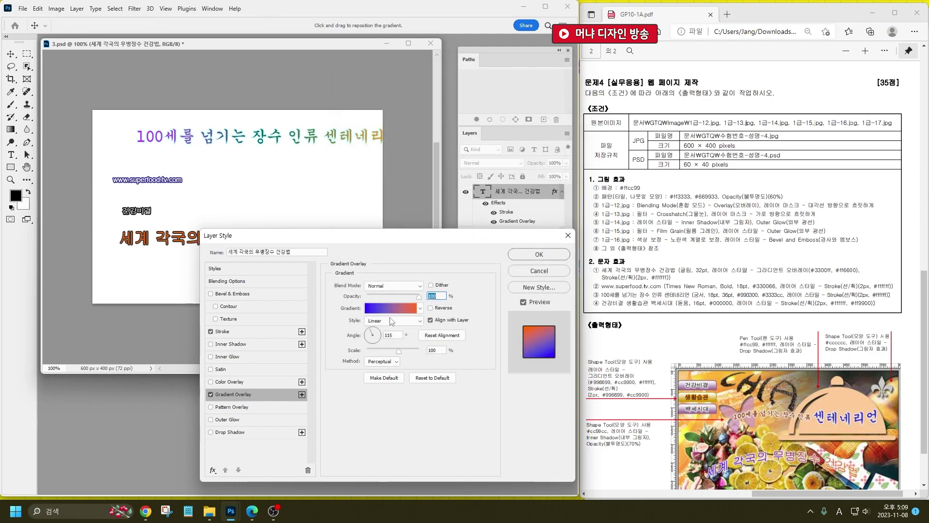
left_click(381, 335)
left_click(386, 335)
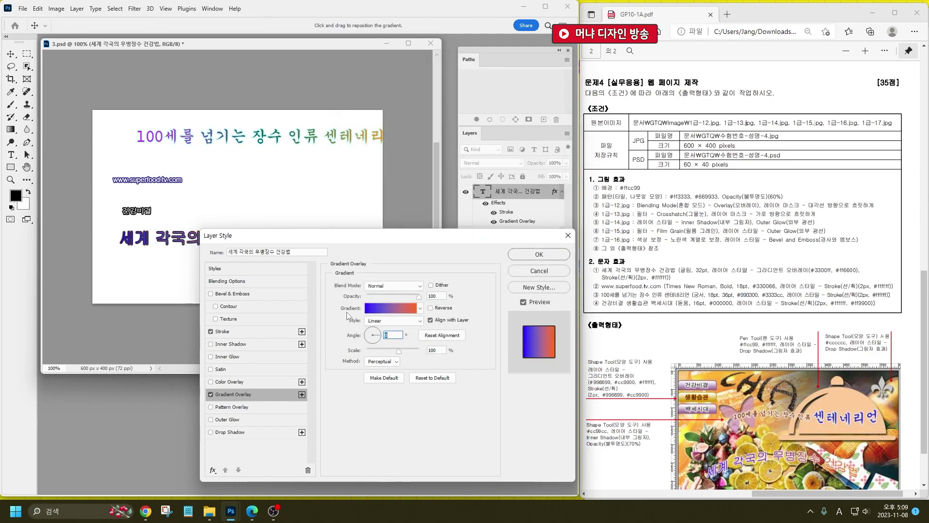
Recolour the stroke of the "세계 각국의 무병장수 건강법" text #ffffff and apply its layer style.
left_click(223, 332)
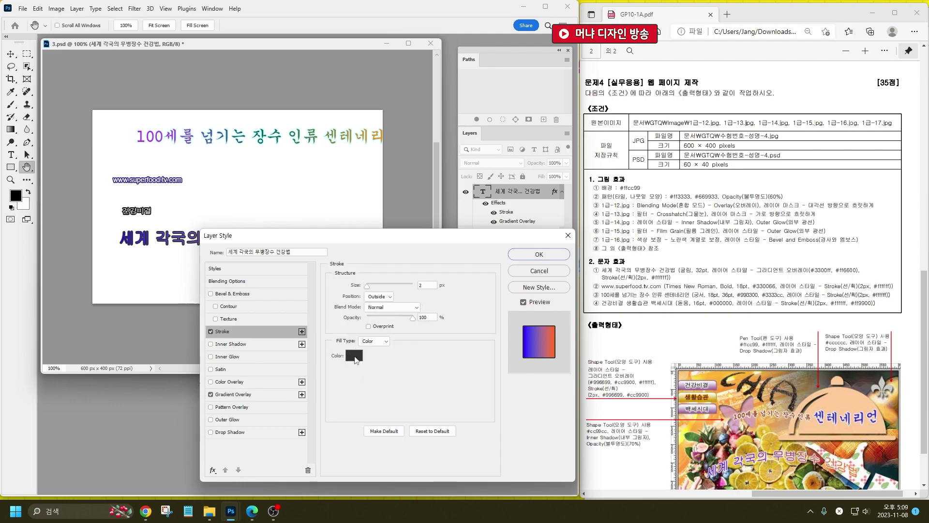
left_click(355, 357)
type("ffffff")
key("Return")
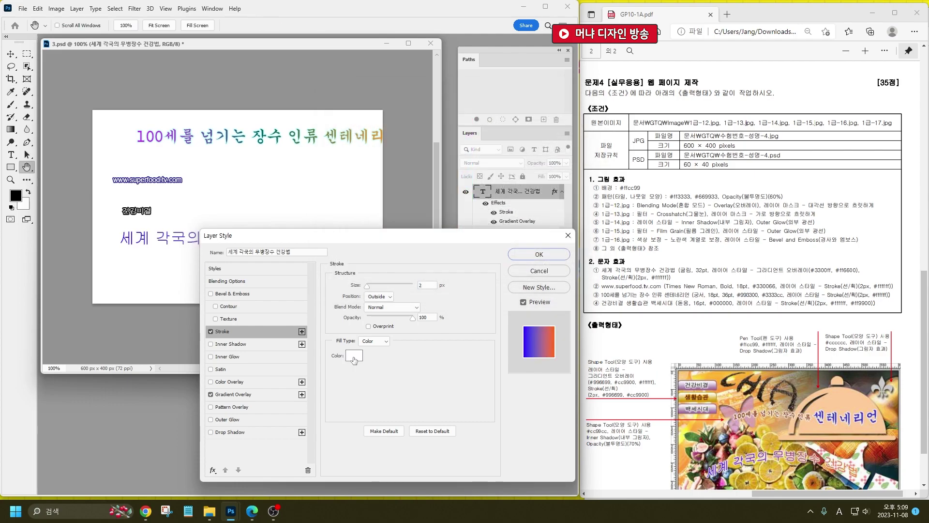
left_click(539, 255)
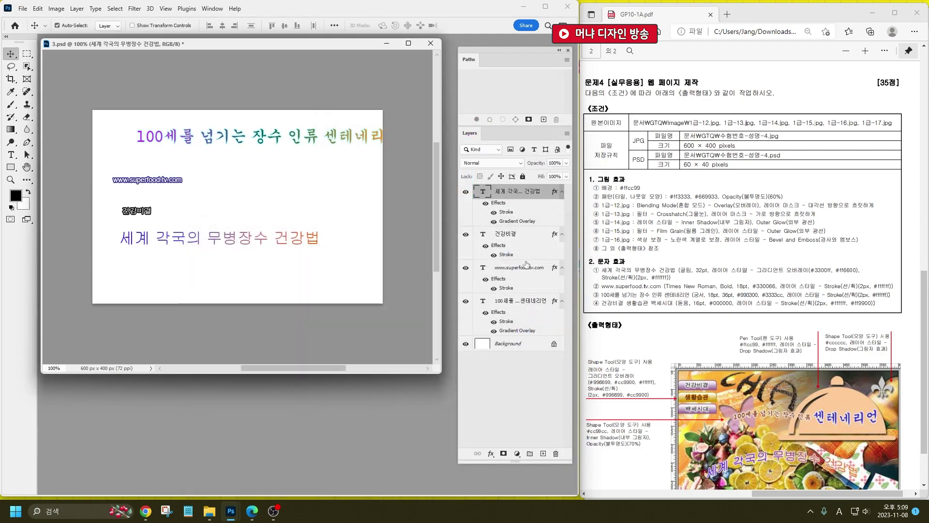
double_click(484, 267)
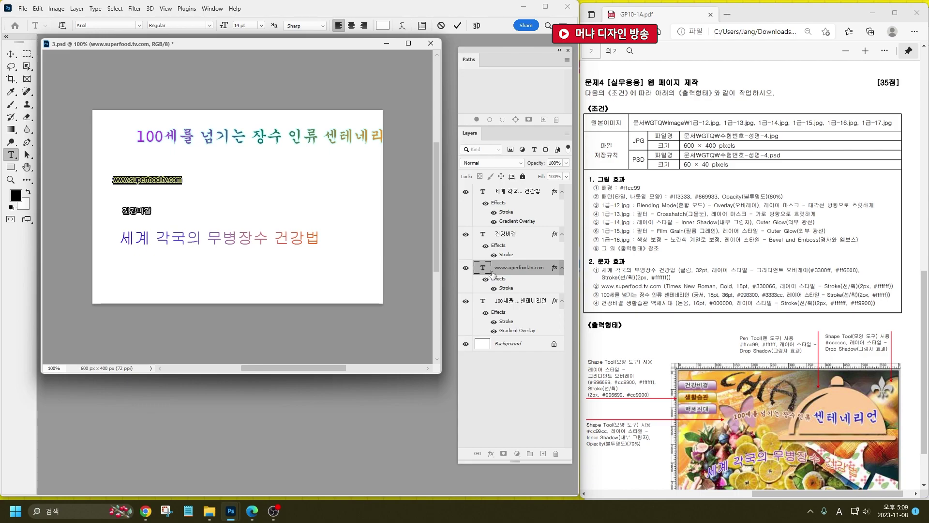
left_click(108, 25)
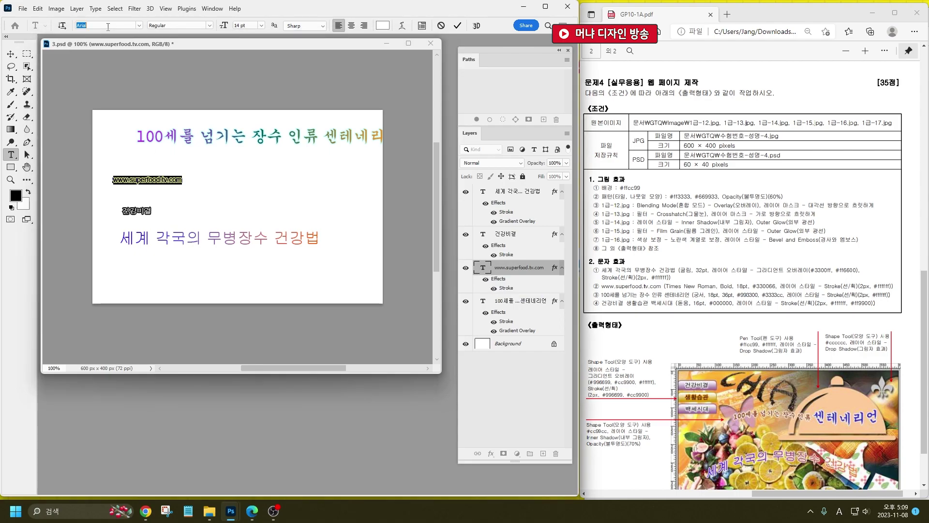
type("tim")
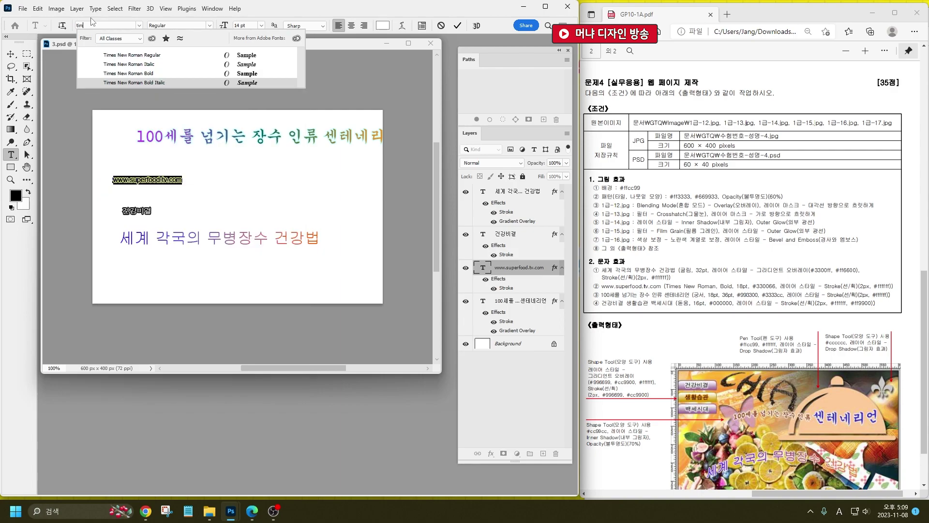
left_click(131, 73)
left_click(249, 25)
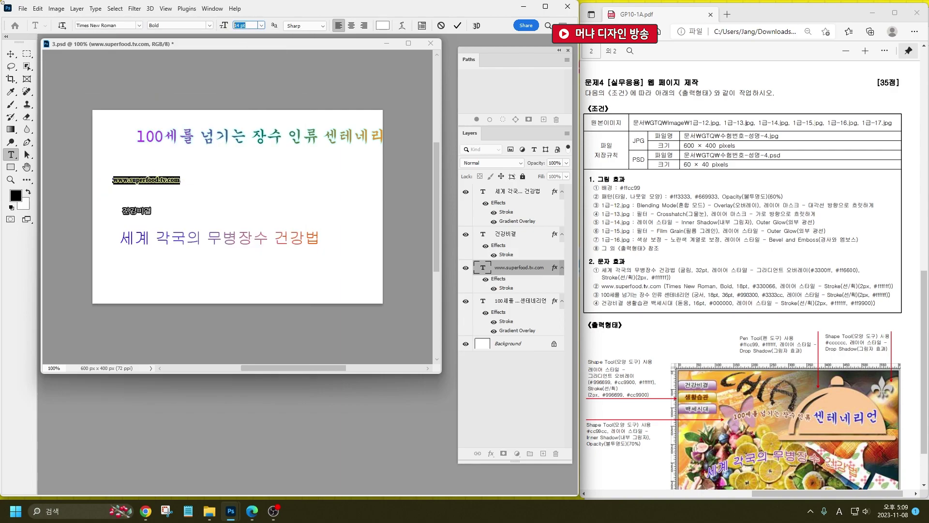
key("Return")
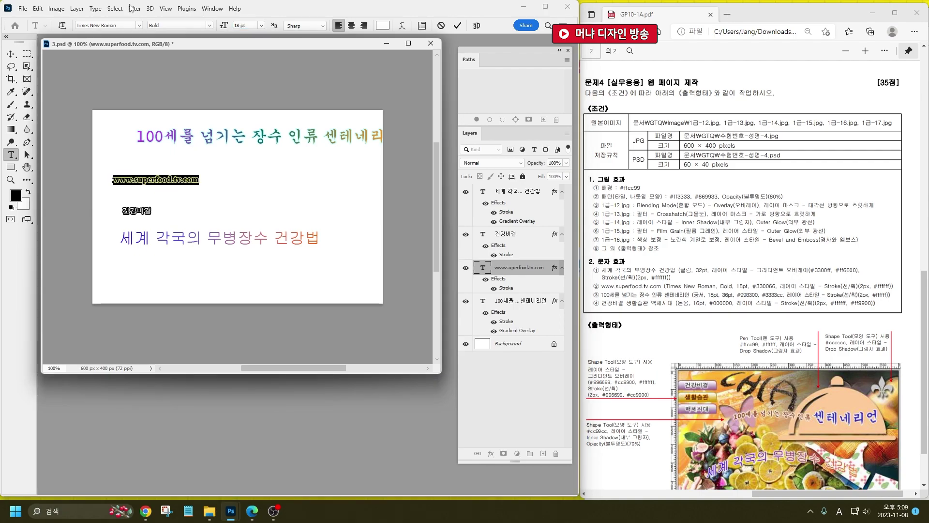
left_click(382, 25)
type("330066")
key("Return")
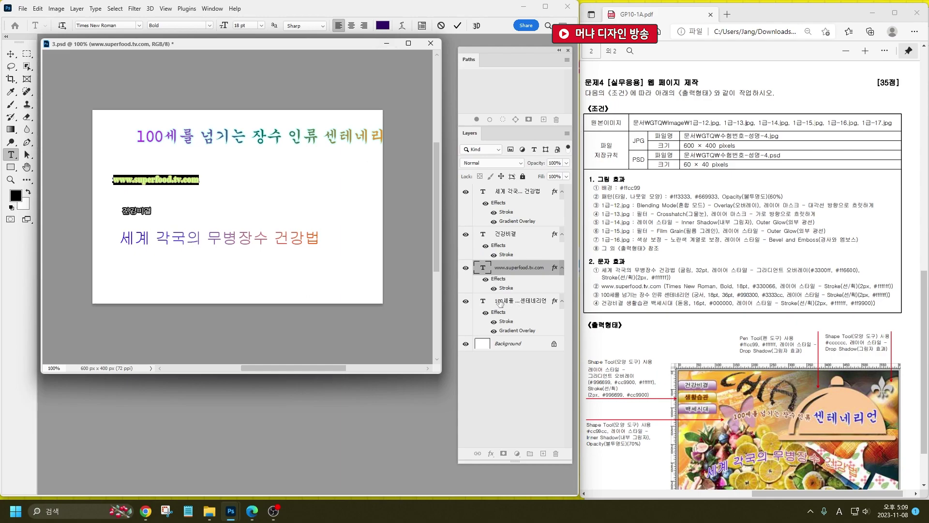
key("ctrl+Return")
key("v")
double_click(506, 289)
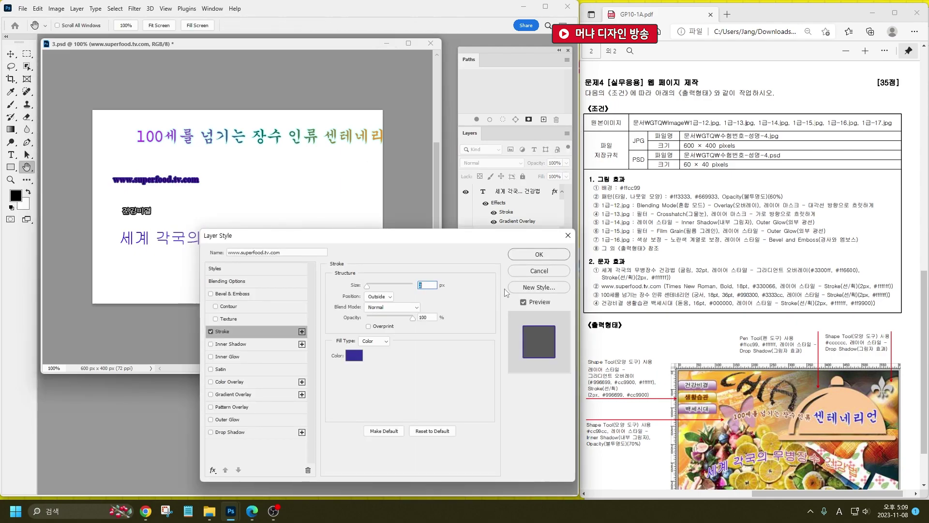
left_click(354, 355)
type("ffffff")
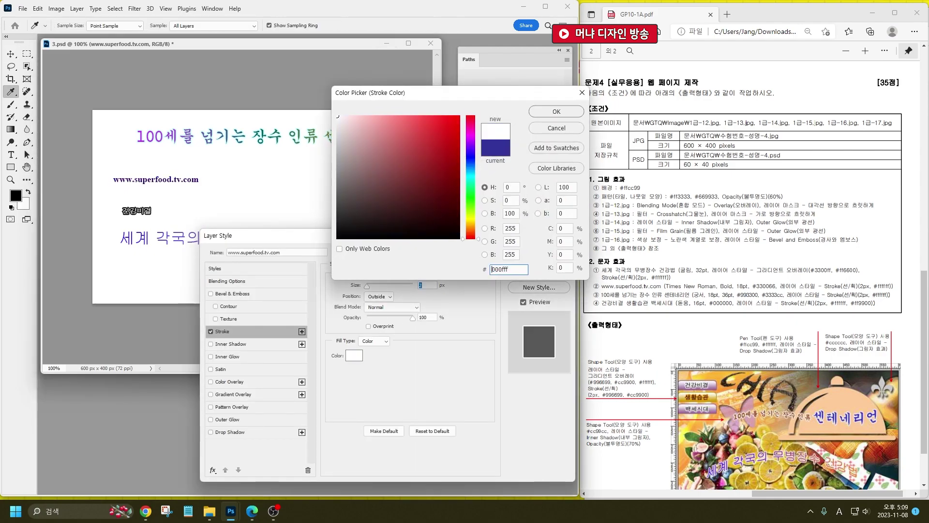
key("Return")
left_click(539, 254)
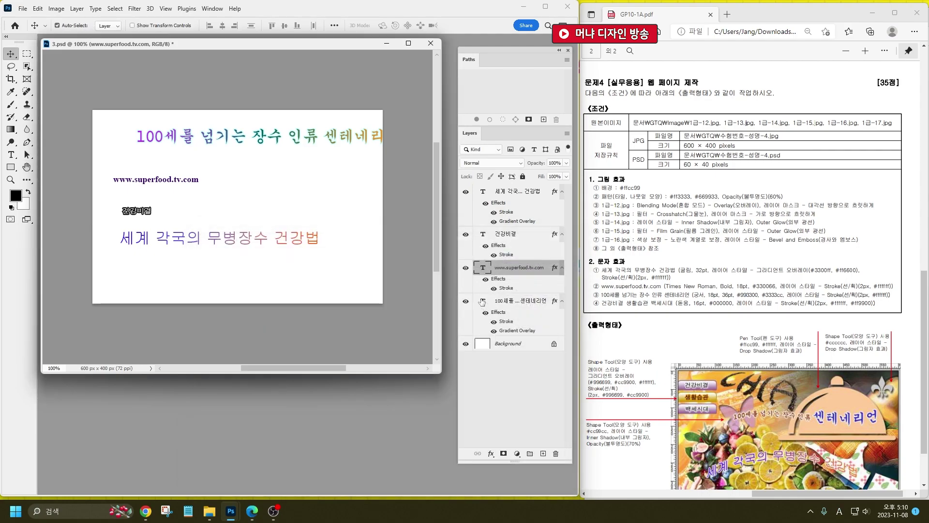
Set the whole "100세를 넘기는 장수 인류 센테네리언" text to 18 pt.
double_click(482, 302)
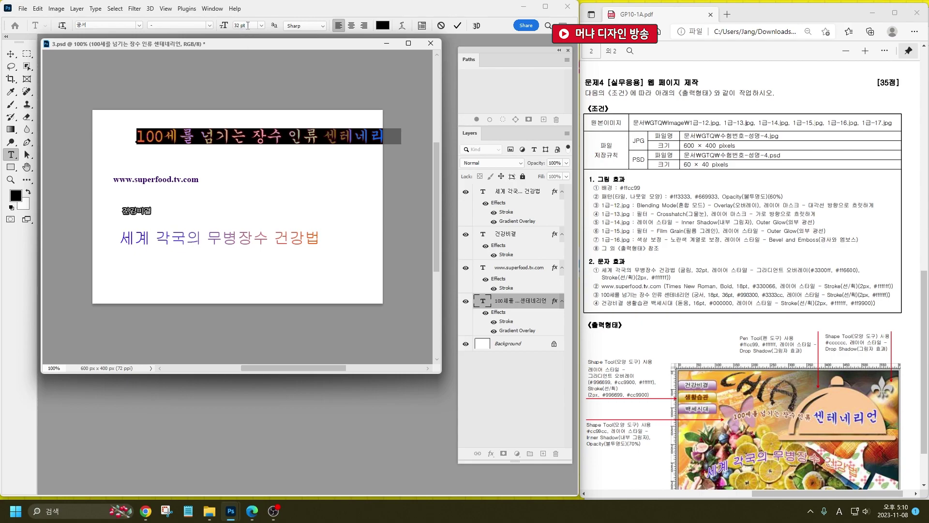
left_click(247, 25)
key("Return")
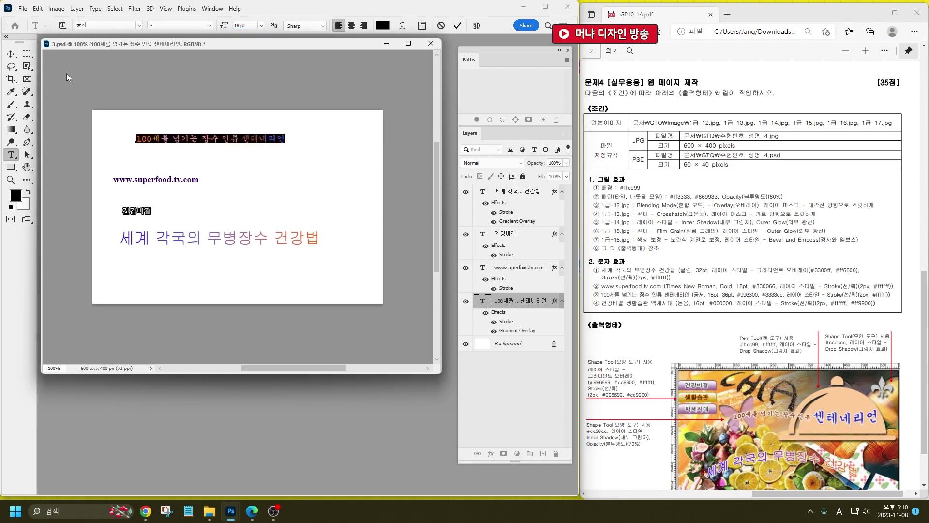
Enlarge only the word "센테네리언" to 36 pt and colour it #3333cc.
left_click_drag(241, 138, 307, 134)
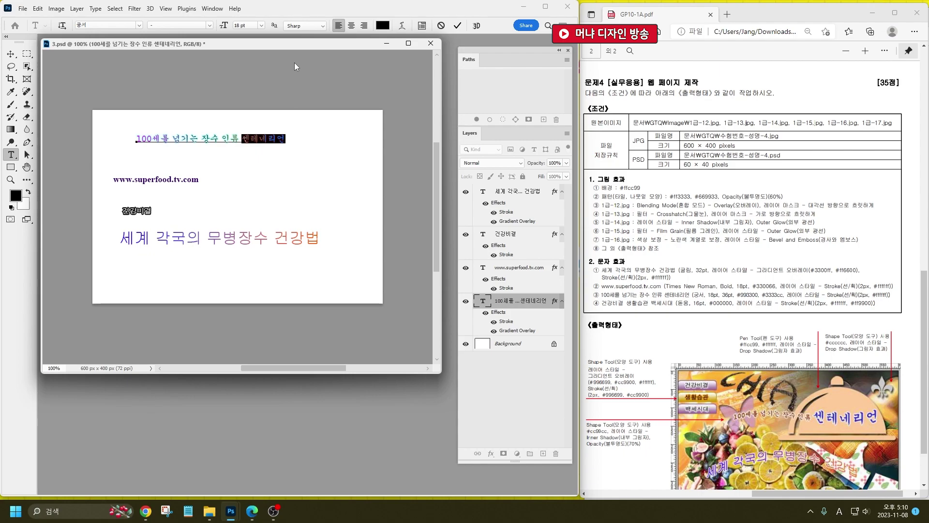
left_click(240, 25)
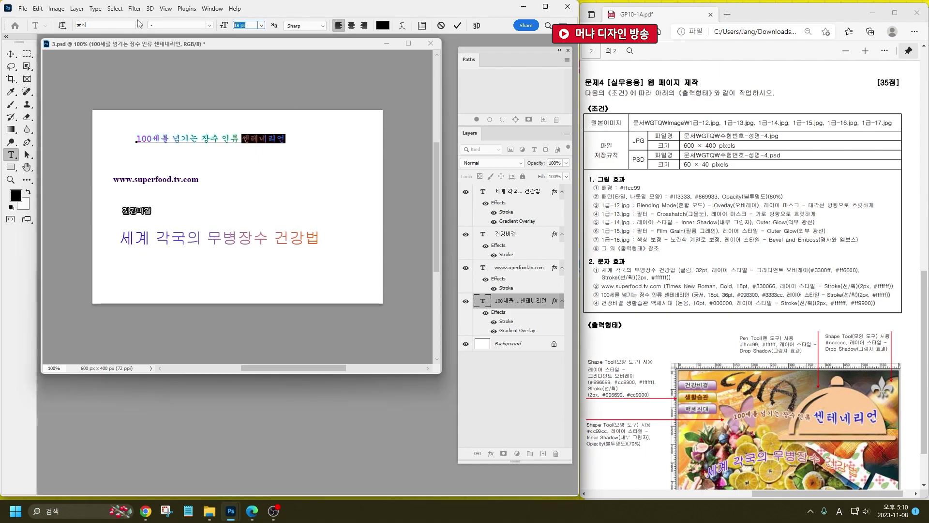
type("36")
key("Return")
left_click(382, 25)
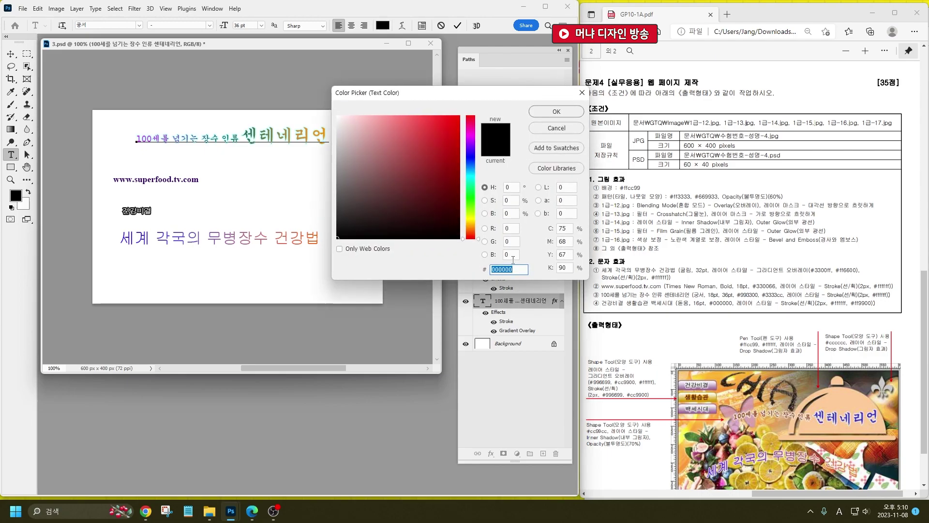
type("3333cc")
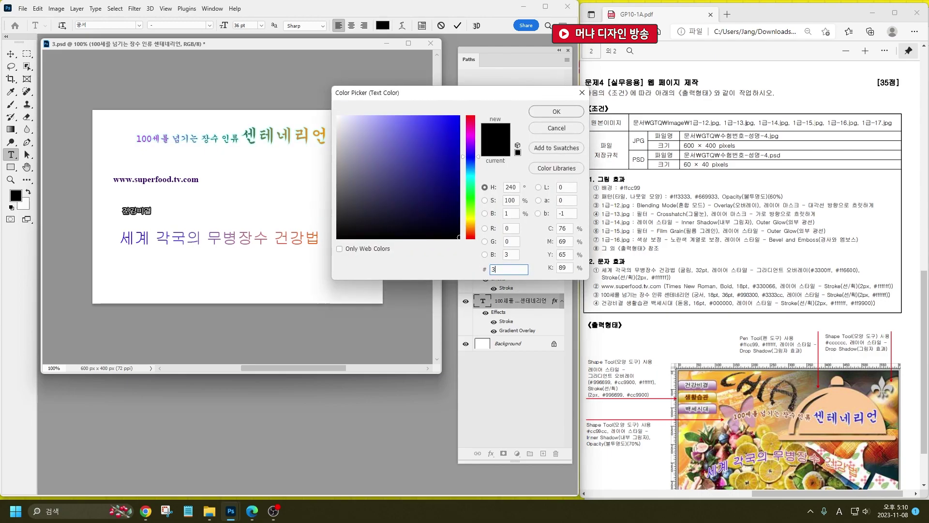
key("Return")
Colour the words "100세를 넘기는 장수 인류" #993300, commit the text edit and hide the layer's gradient overlay.
key("Left")
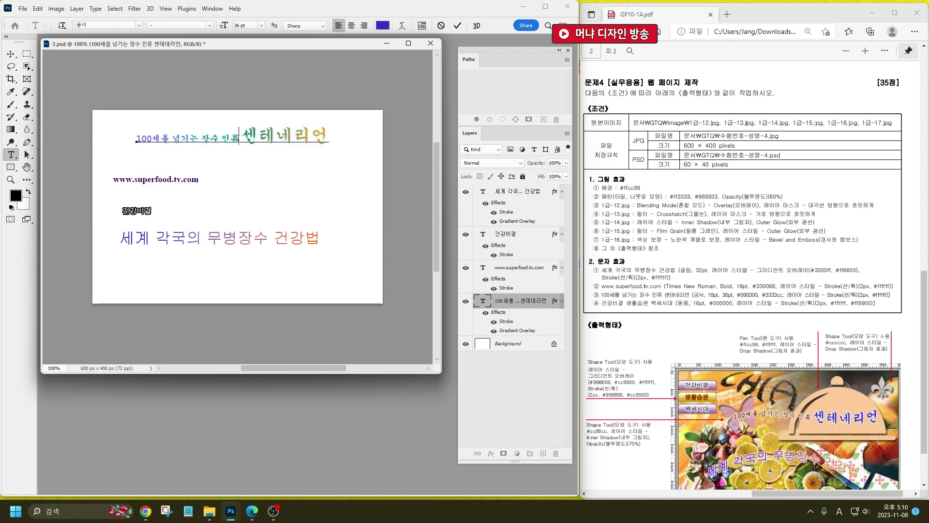
key("shift+Home")
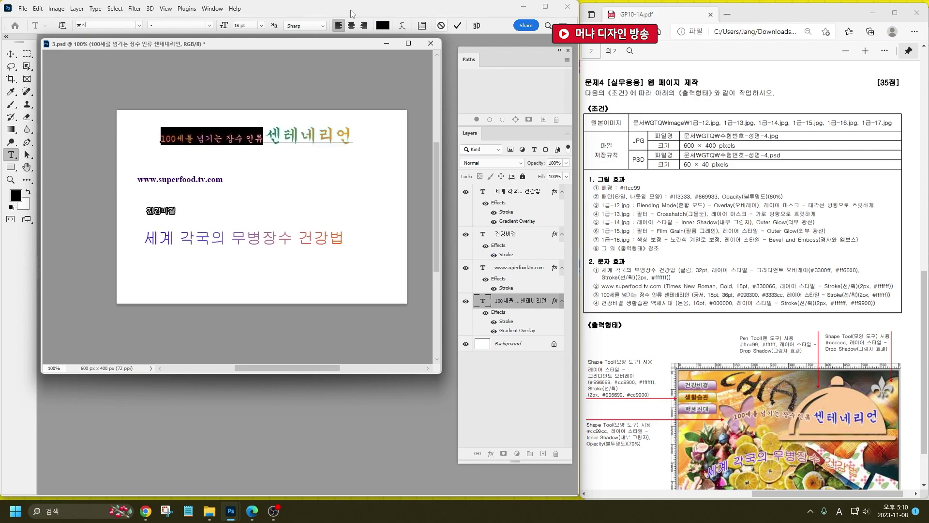
left_click(381, 25)
type("993300")
key("Return")
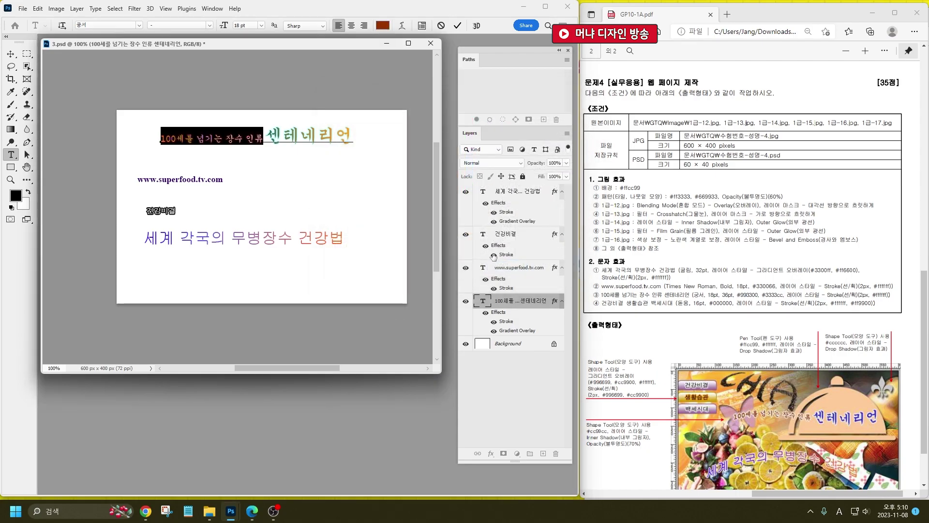
key("ctrl+Return")
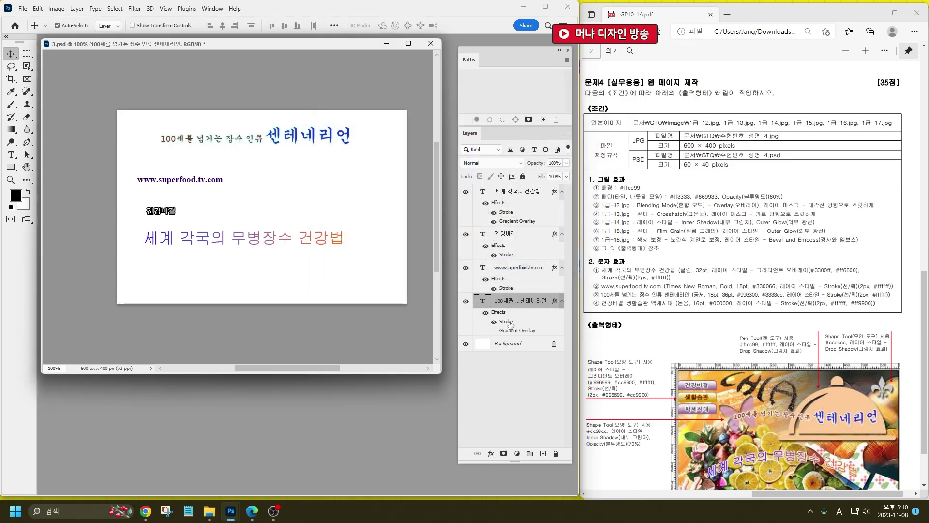
Recolour the stroke of the "100세를 넘기는 장수 인류 센테네리언" text #ffffff and apply its layer style.
double_click(509, 321)
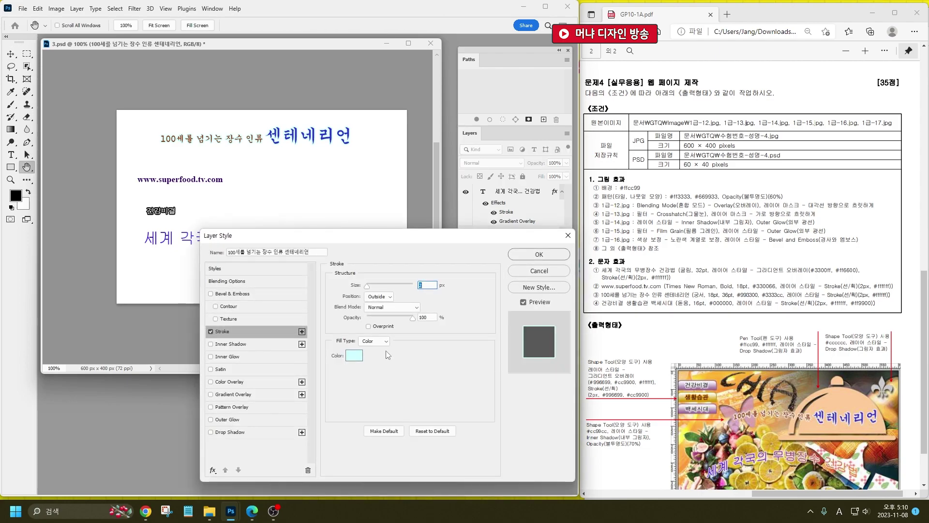
left_click(354, 355)
type("ffffff")
key("Return")
left_click(537, 255)
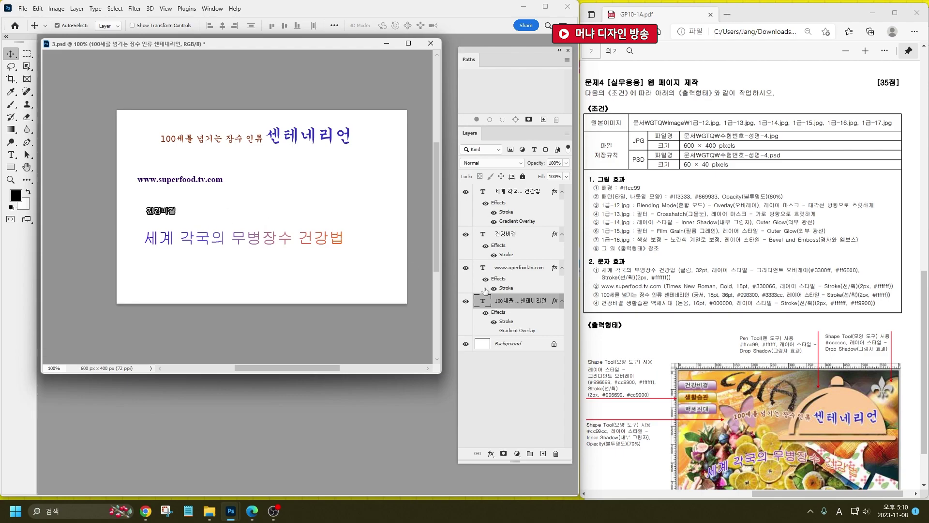
Set the "건강비결" text to 16 pt, colour it #000000 and commit the text edit.
double_click(482, 234)
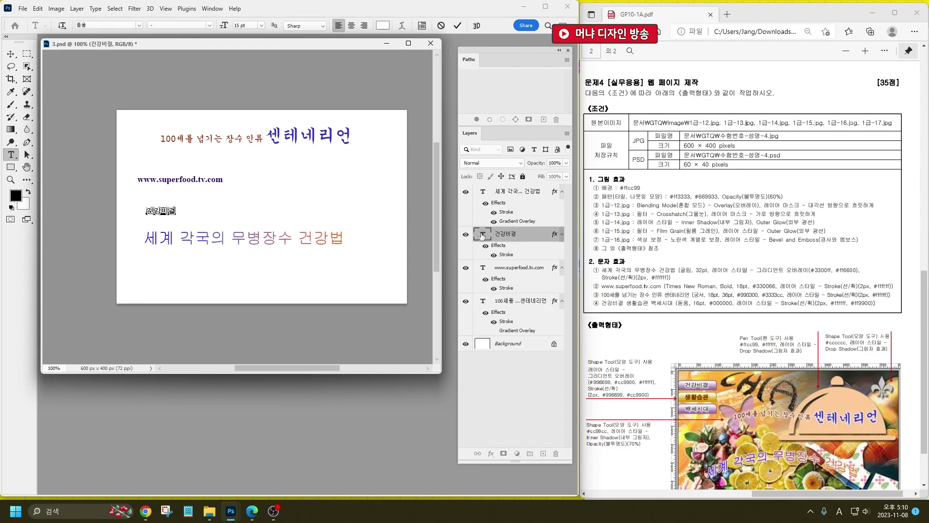
left_click(247, 24)
type("16")
key("Return")
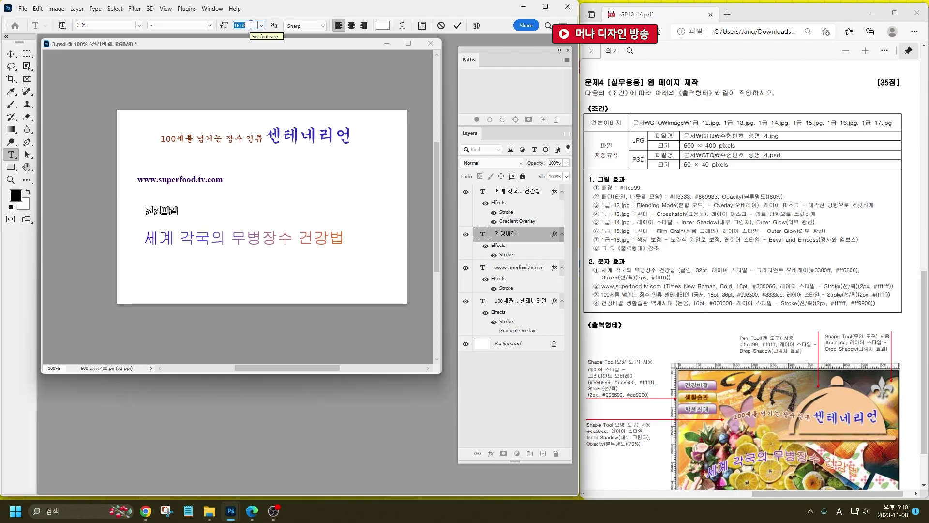
left_click(382, 25)
type("000000")
key("Return")
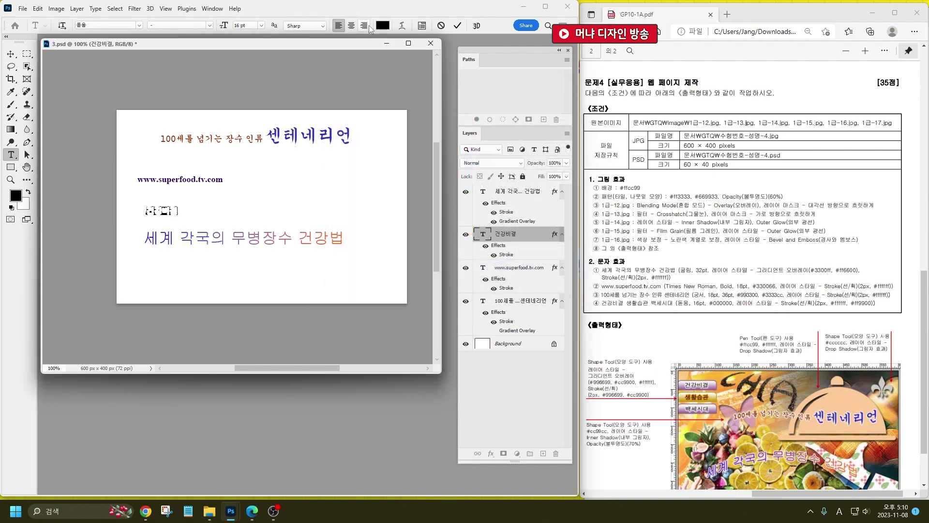
key("ctrl+Return")
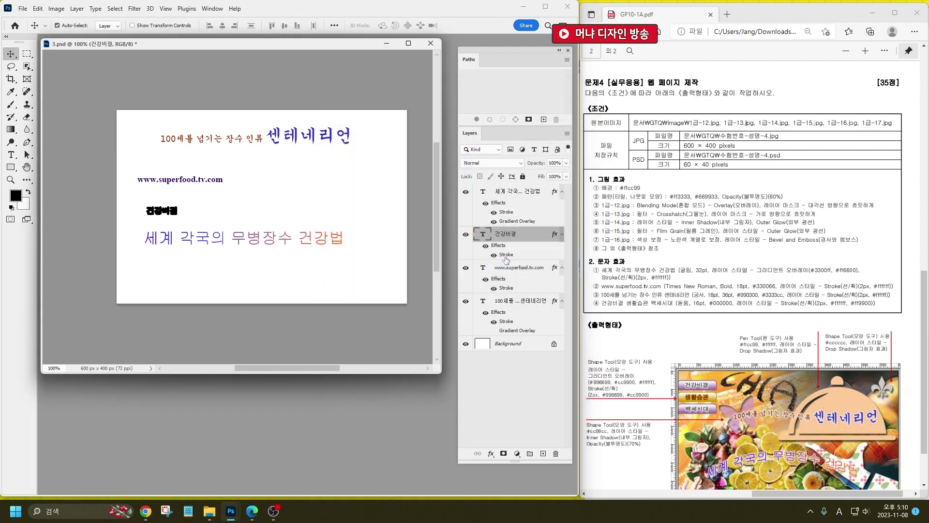
Recolour the stroke of the "건강비결" text #ffffff and apply its layer style.
double_click(505, 255)
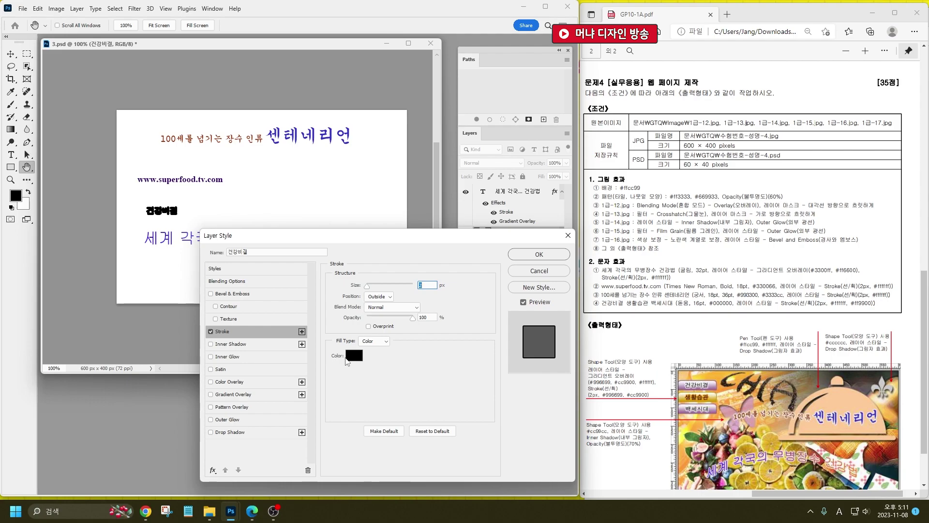
left_click(353, 356)
type("ffffff")
key("Return")
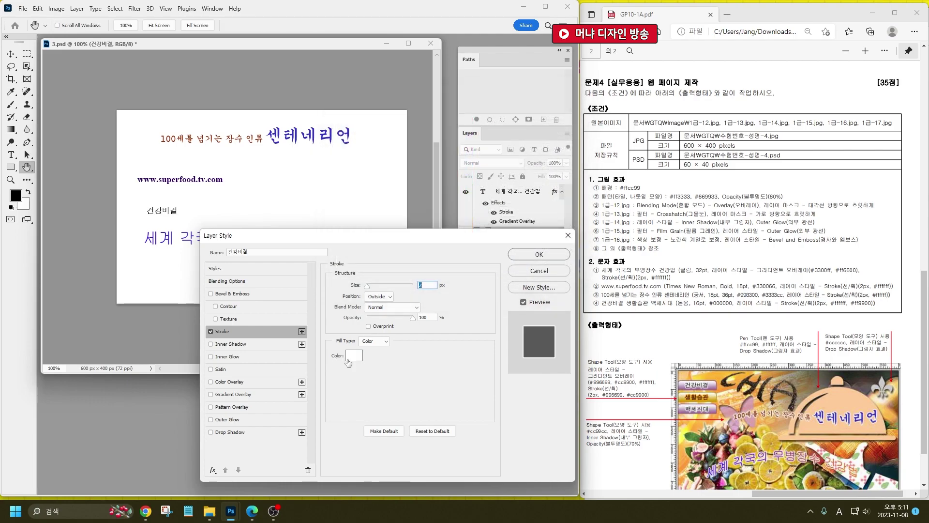
left_click(537, 257)
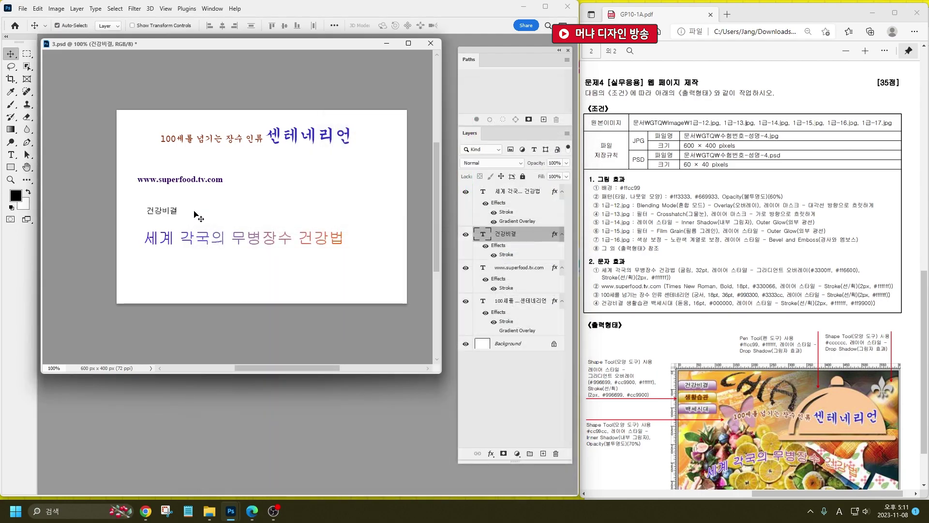
Save the document as a new PSD named 4 in the 다운로드 folder and close it.
key("ctrl+shift+s")
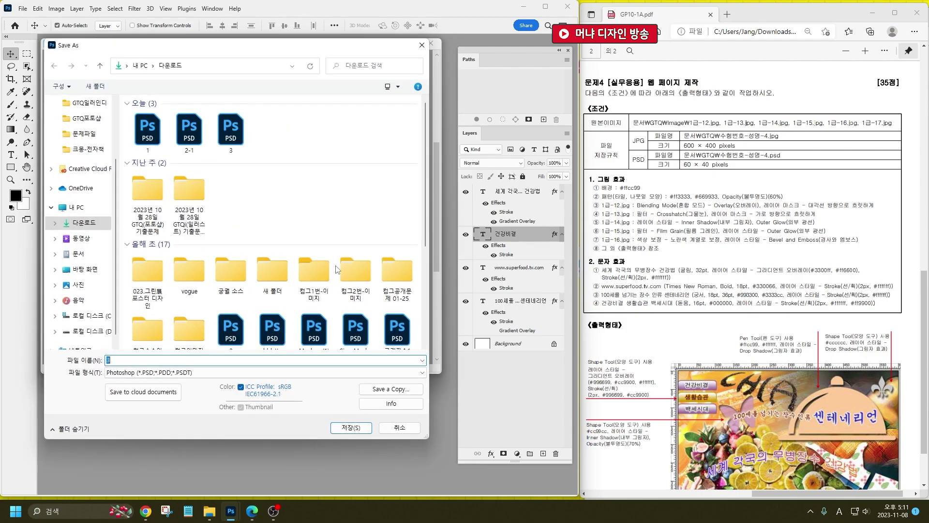
type("4")
key("Return")
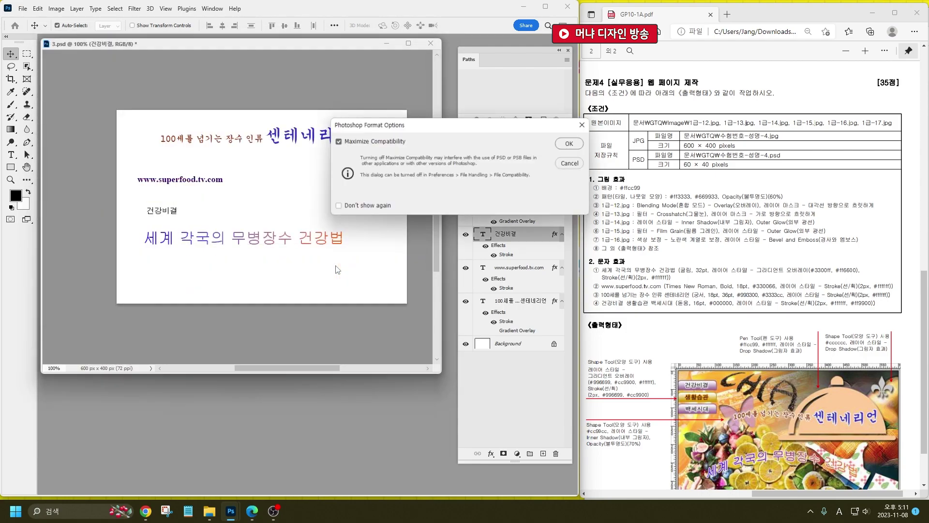
key("Return")
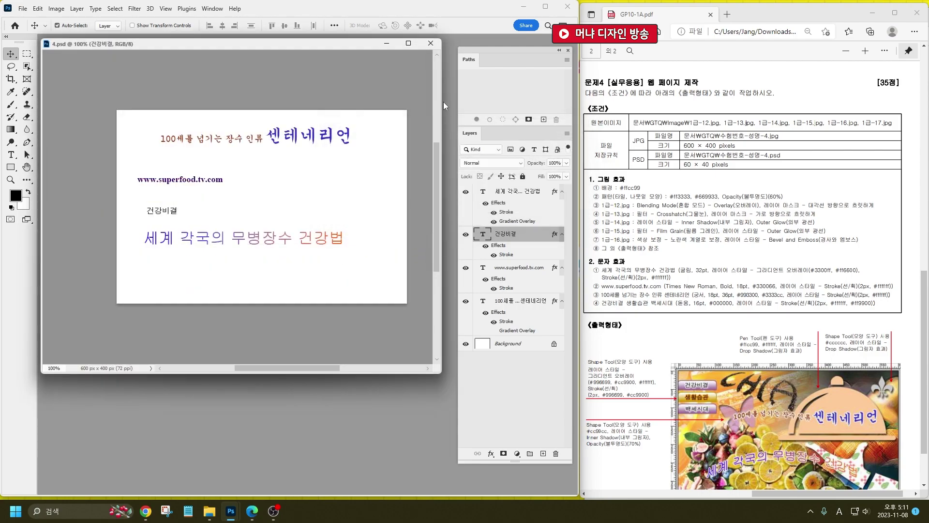
left_click(431, 43)
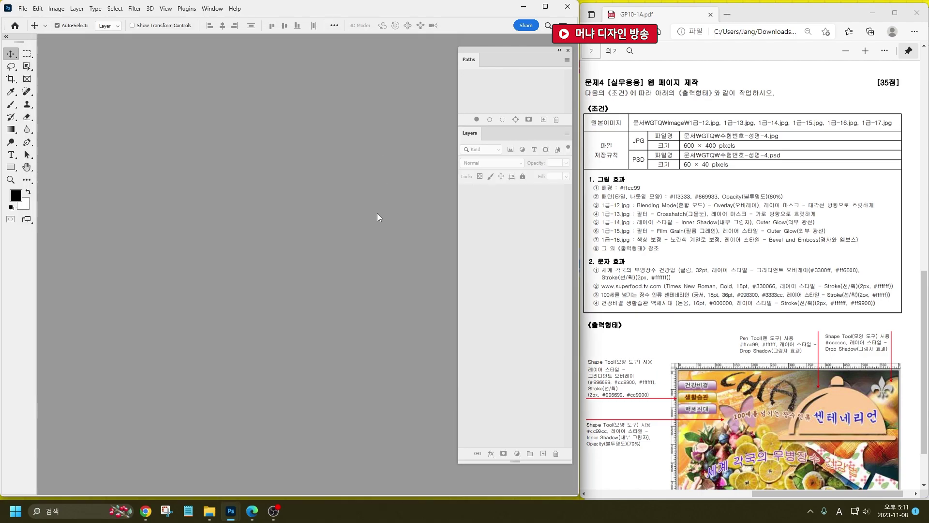
Bring the exam PDF to task 2 and open the 2-1 PSD from the 다운로드 folder.
scroll(795, 387, "up", 8)
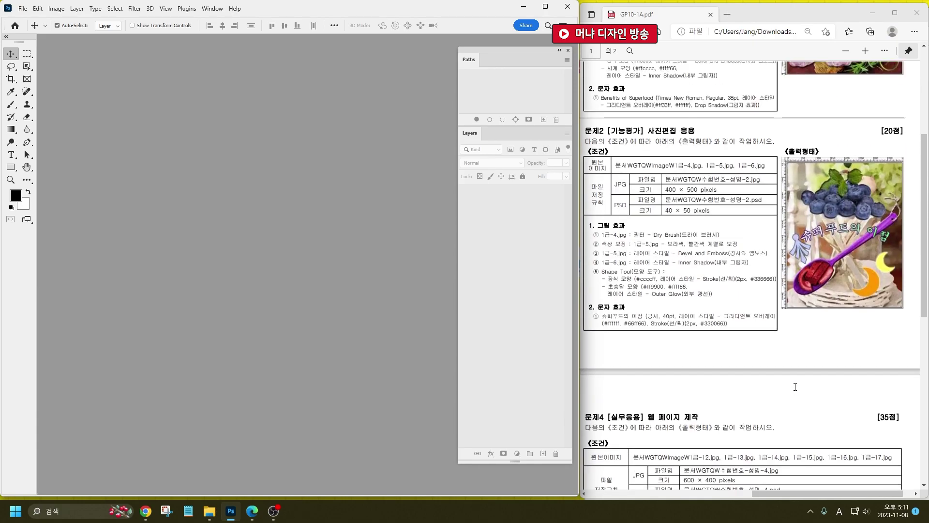
double_click(296, 256)
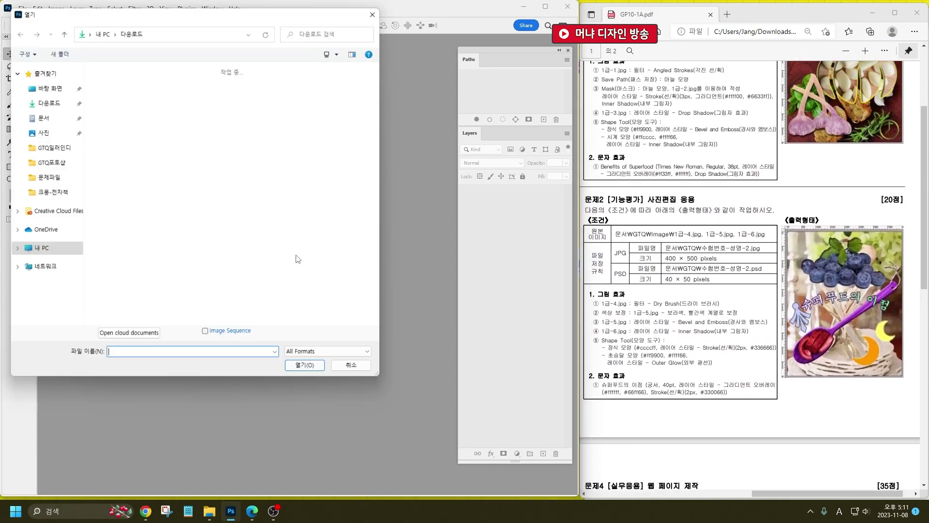
left_click(150, 98)
double_click(150, 98)
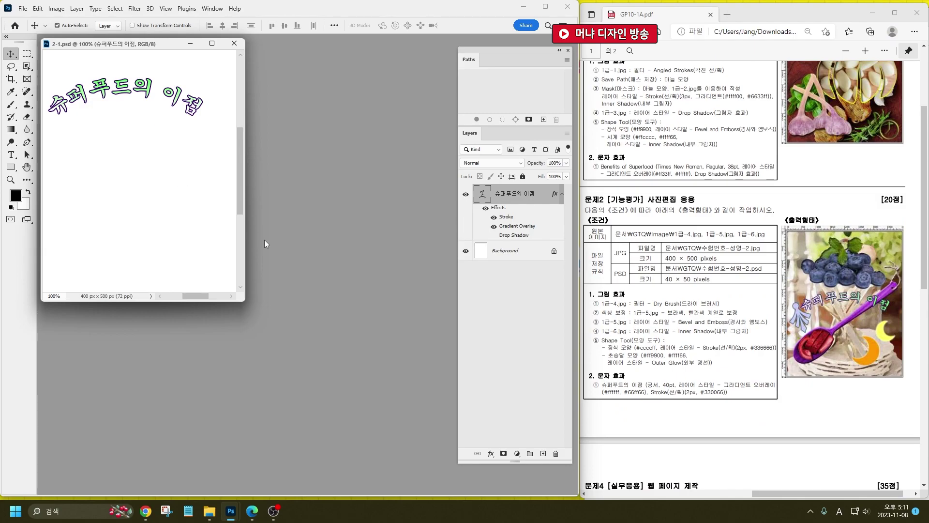
Open the image 1급-4 from the GP10-1A exam's 소스파일 folder.
key("ctrl+o")
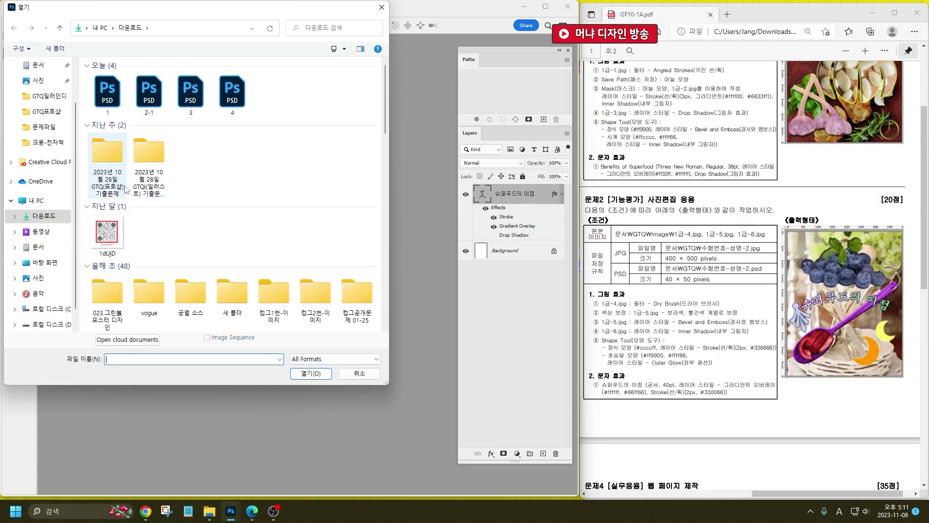
double_click(107, 153)
double_click(110, 78)
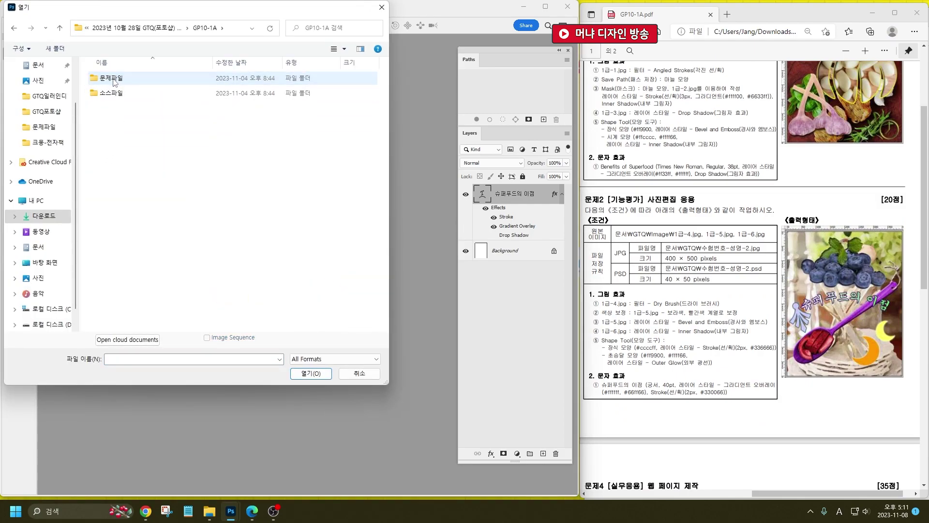
left_click(114, 94)
double_click(112, 91)
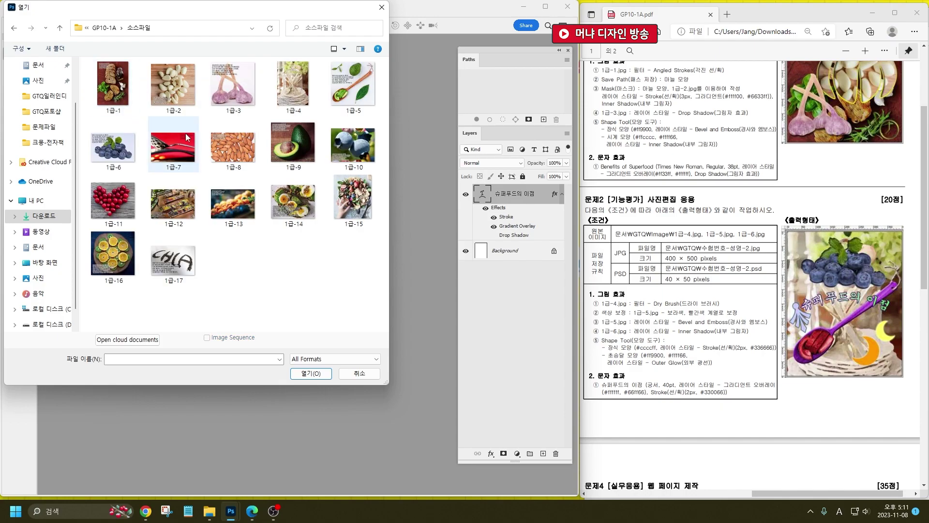
double_click(296, 80)
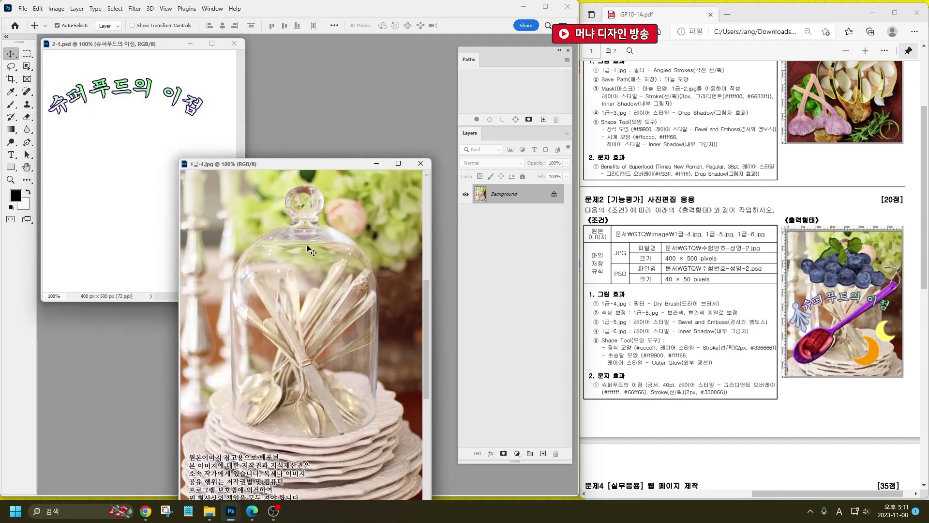
Copy the 1급-4 image into the 2-1 document, close the source image and enlarge the 2-1 document window vertically.
left_click_drag(308, 248, 145, 169)
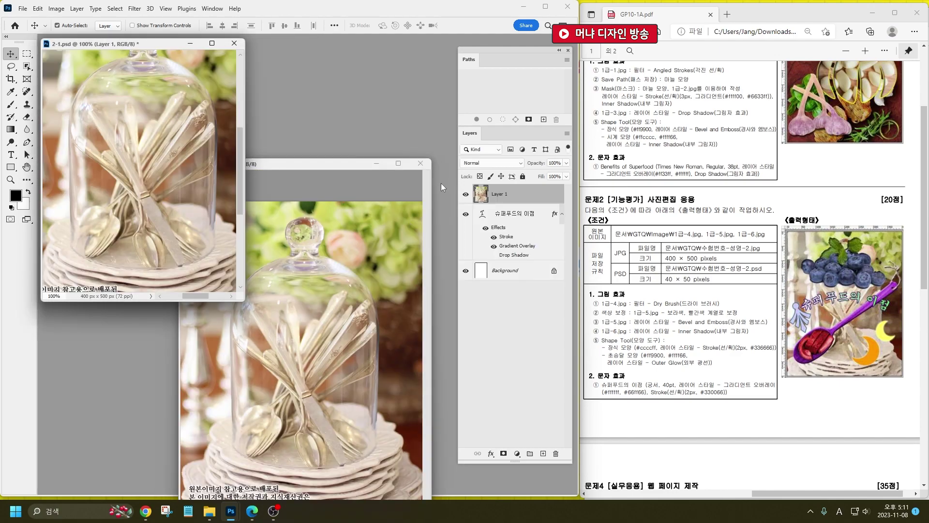
left_click(420, 163)
left_click_drag(244, 301, 244, 430)
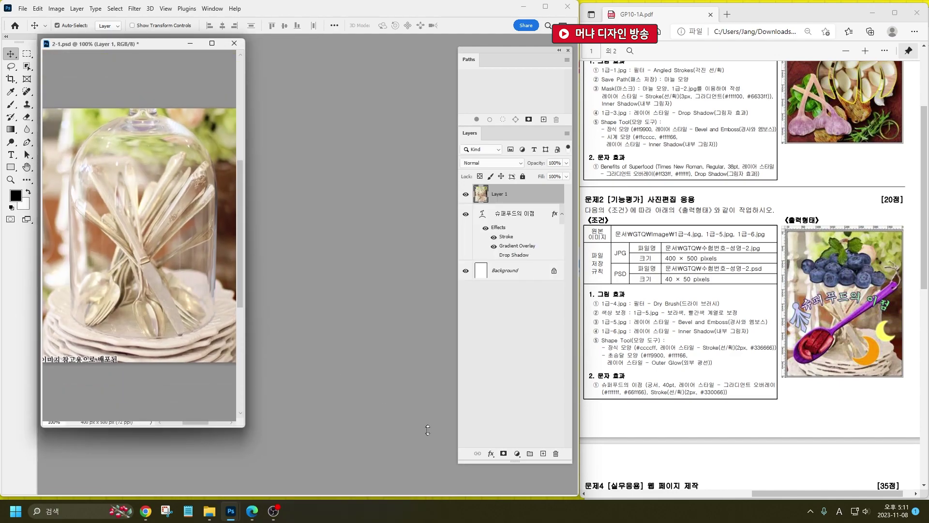
Scale the pasted 1급-4 photo layer to about 83% and position it over the canvas to match the task 2 sample.
key("ctrl+0")
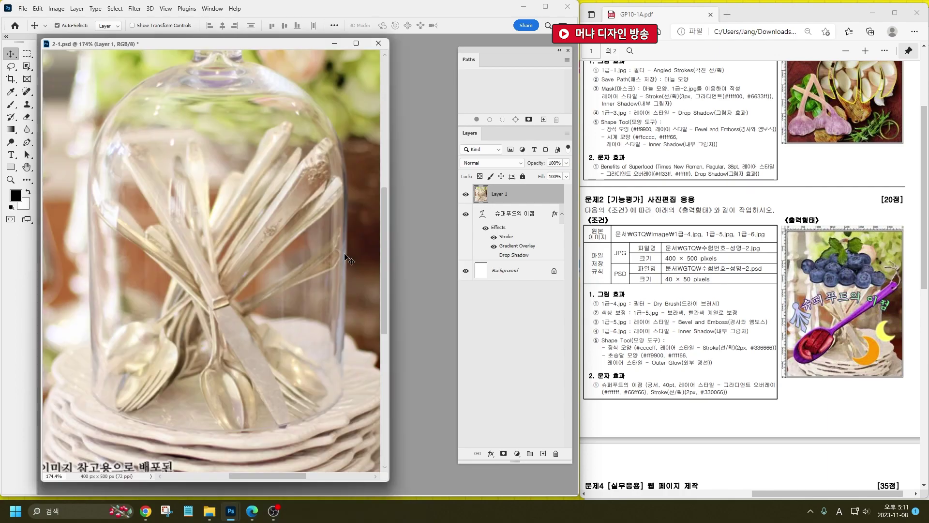
key("ctrl+t")
key("ctrl+0")
left_click_drag(371, 90, 341, 121)
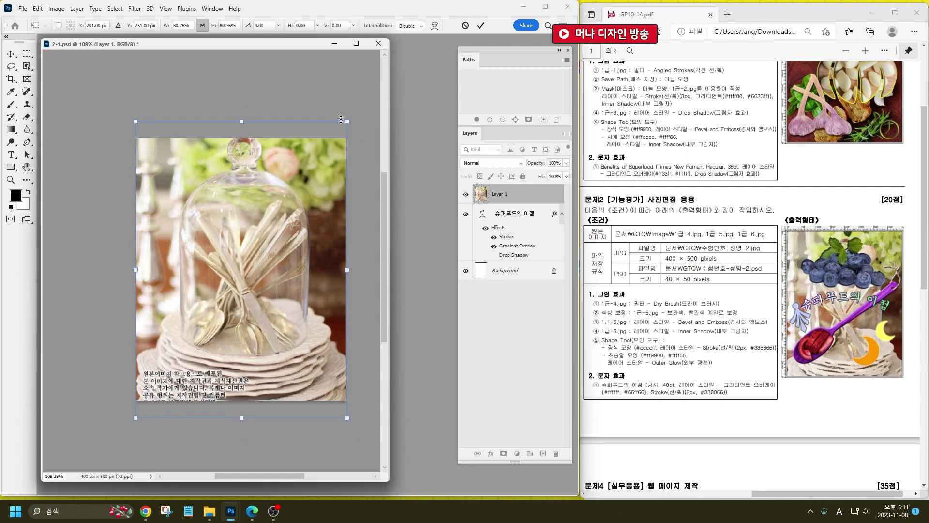
left_click_drag(247, 262, 247, 275)
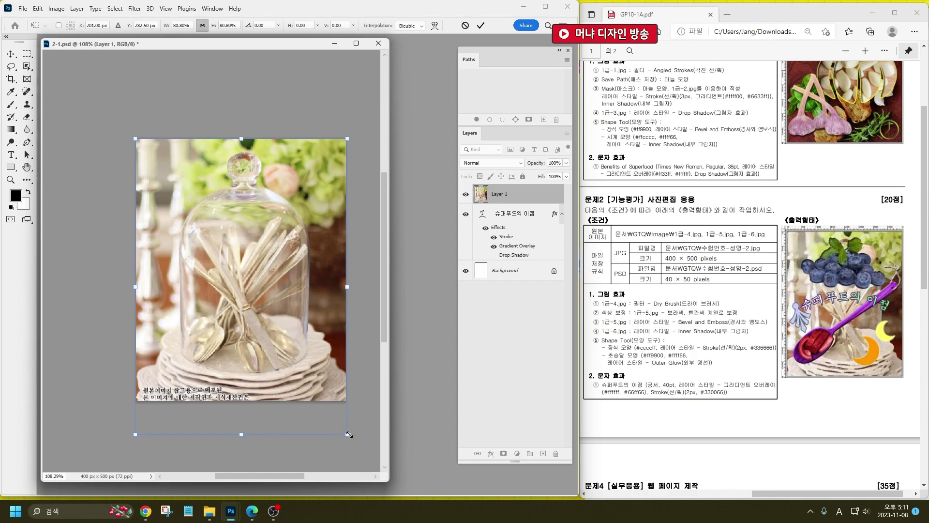
left_click_drag(247, 290, 246, 293)
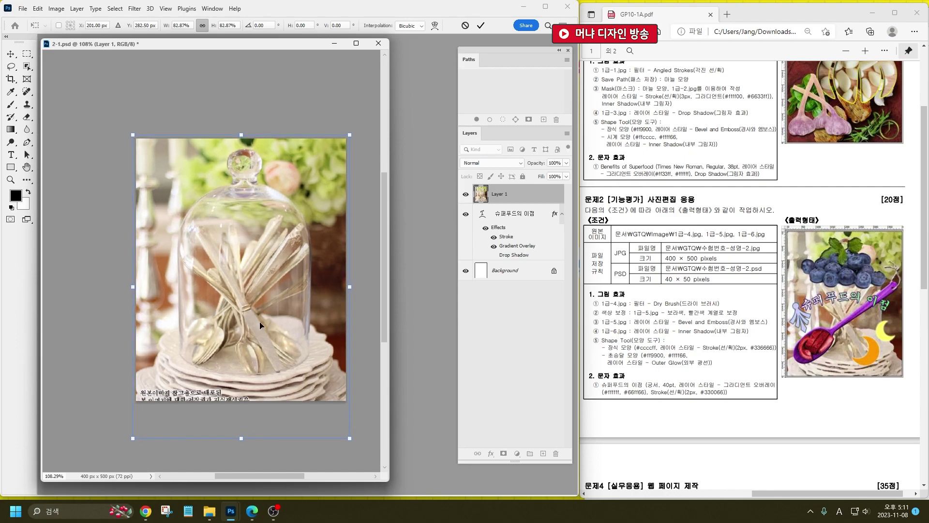
key("Return")
left_click_drag(241, 232, 240, 237)
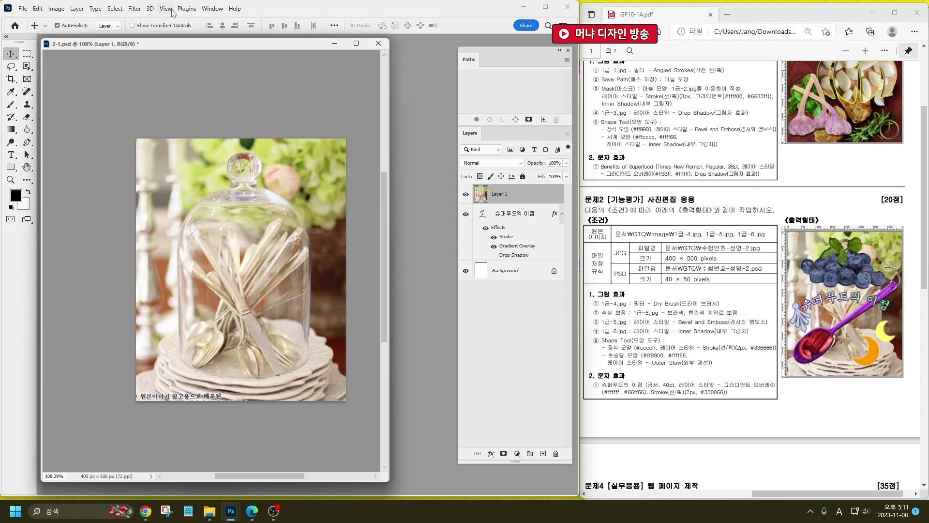
Apply the Dry Brush filter from the Filter Gallery to the 1급-4 photo layer.
left_click(135, 9)
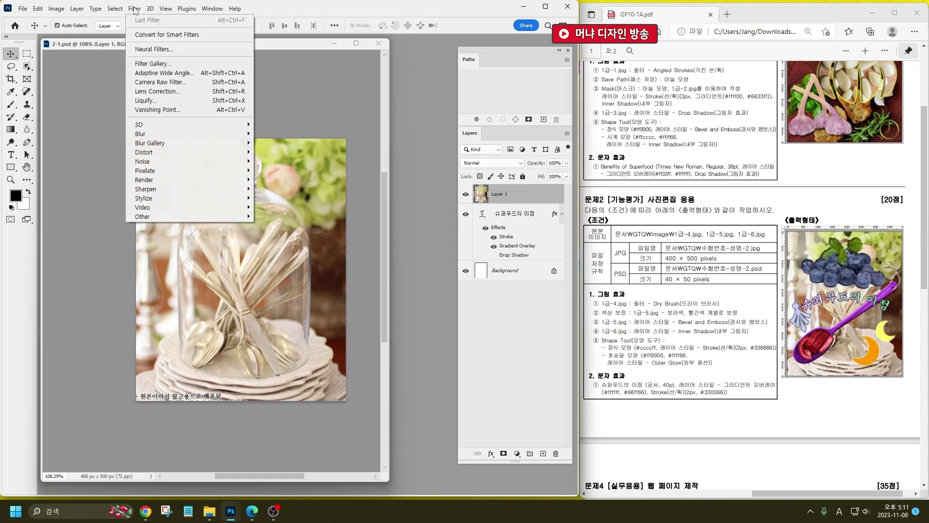
left_click(181, 64)
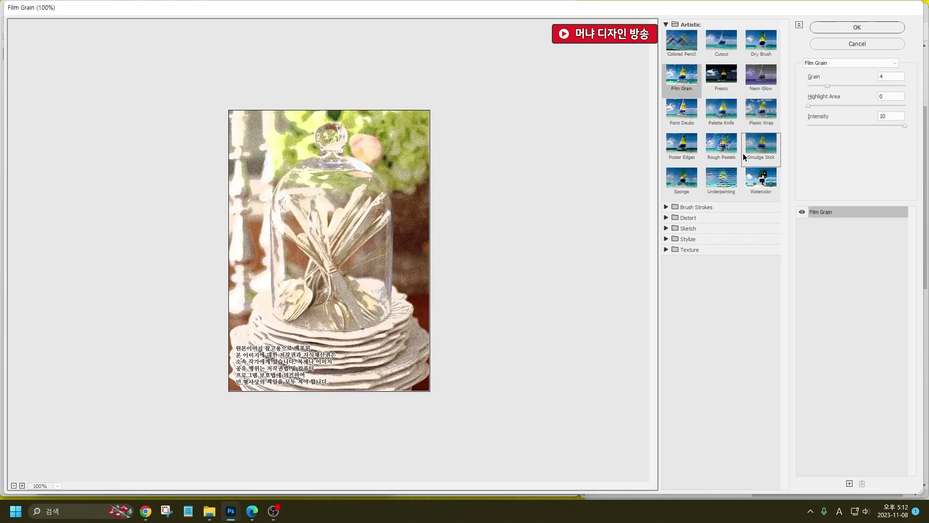
left_click(829, 66)
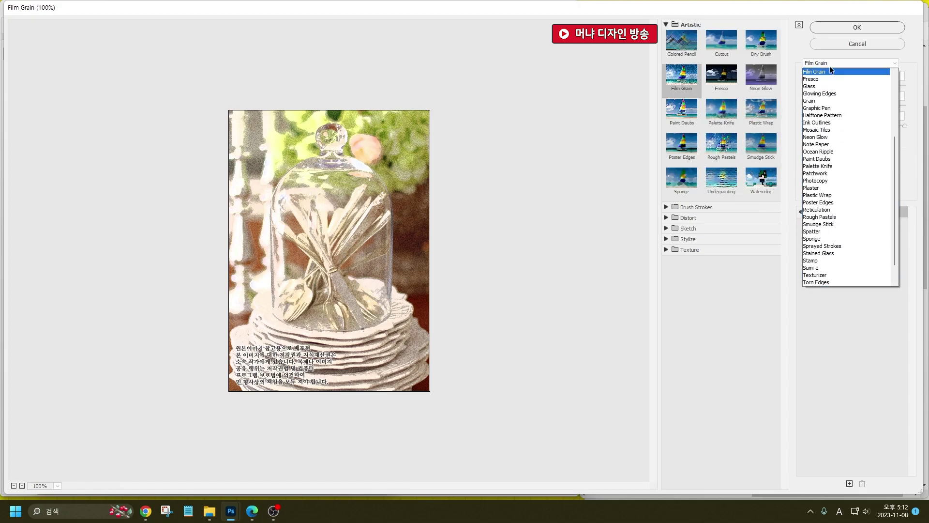
scroll(828, 68, "up", 5)
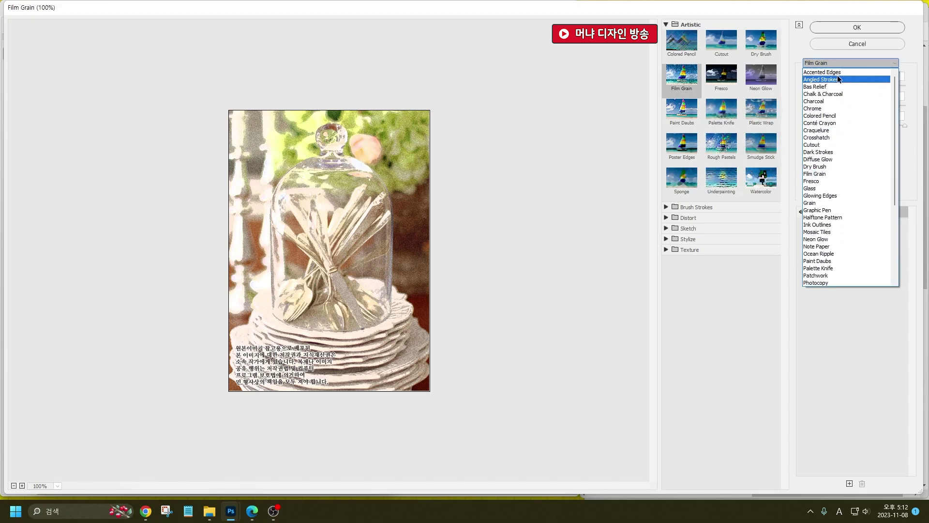
left_click(834, 166)
left_click(857, 28)
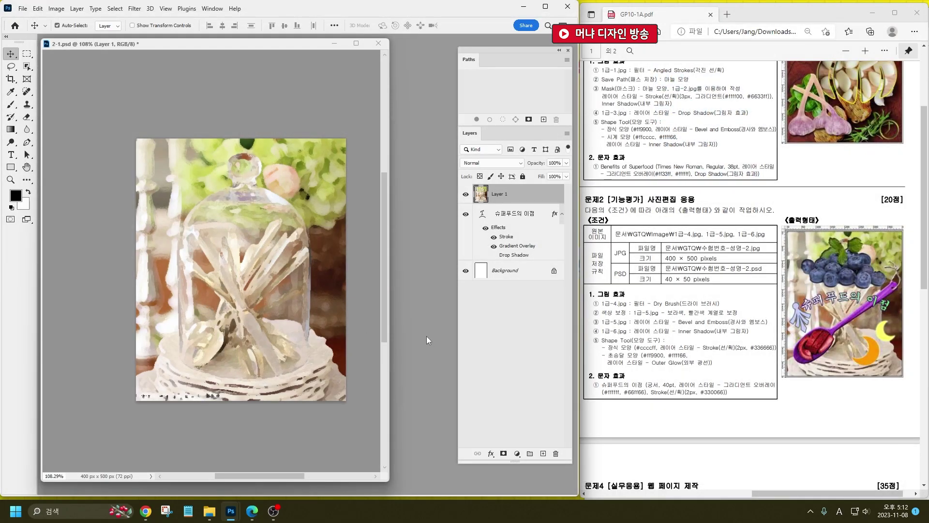
Open the image 1급-5 from the exam's 소스파일 folder.
key("ctrl+o")
left_click(342, 96)
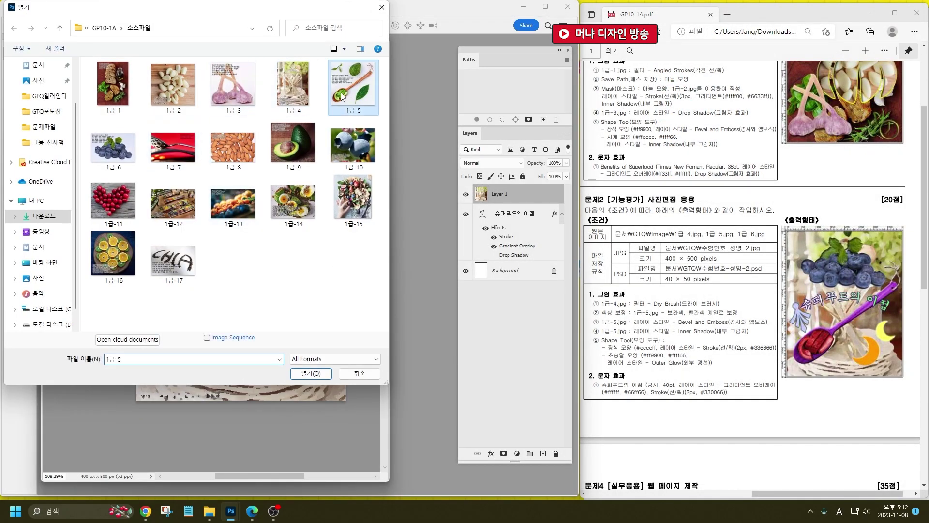
double_click(341, 96)
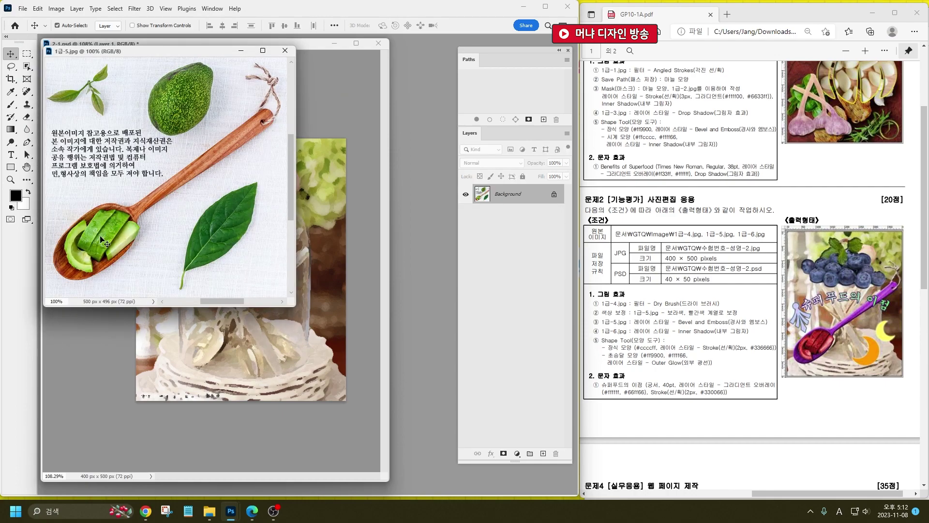
Select the bowl of the wooden spoon together with its avocado slices using the Quick Selection tool.
key("ctrl")
right_click(27, 66)
left_click(63, 91)
right_click(27, 67)
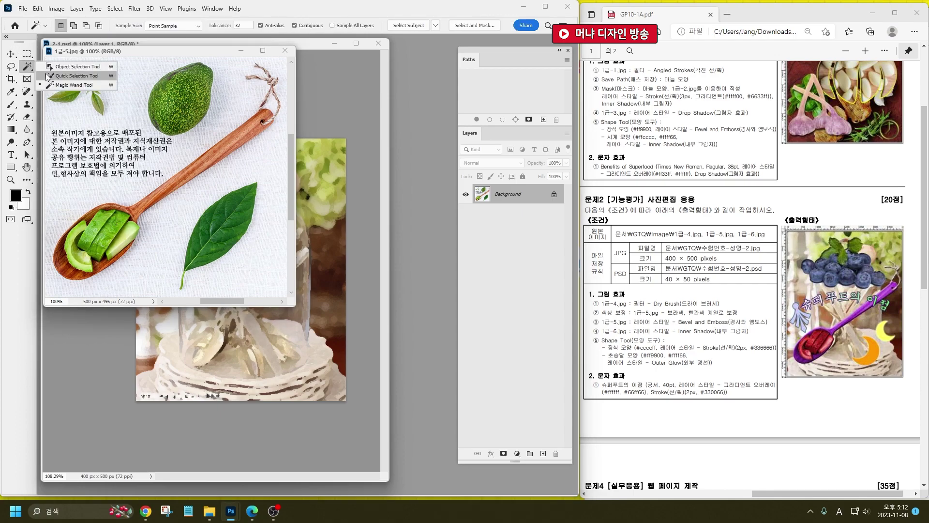
left_click(63, 77)
left_click(99, 227)
mouse_move(97, 225)
left_mouse_down()
mouse_move(71, 262)
mouse_move(95, 261)
mouse_move(116, 245)
left_mouse_up()
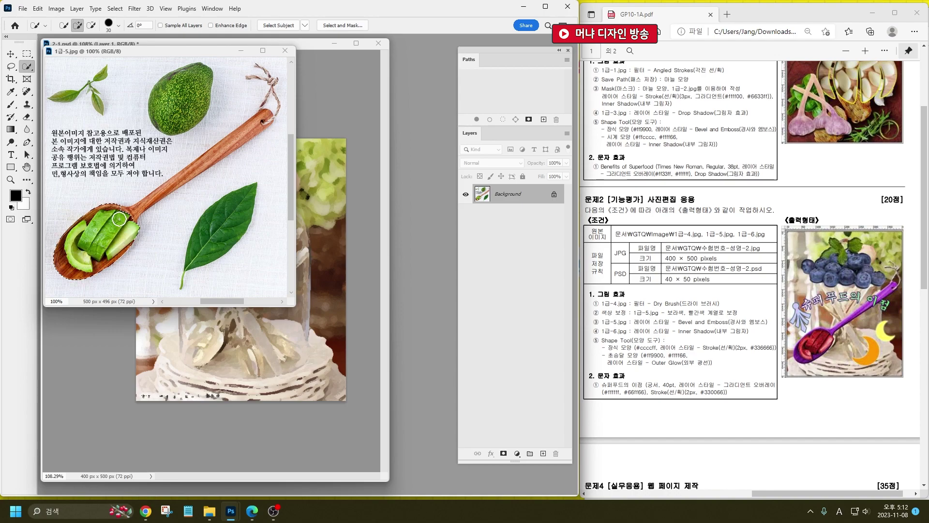
Extend the quick selection along the spoon's handle up to its end with a 15 px brush.
key("bracketleft")
left_click_drag(152, 200, 263, 123)
key("alt")
left_click_drag(207, 176, 168, 199)
scroll(198, 165, "up", 4)
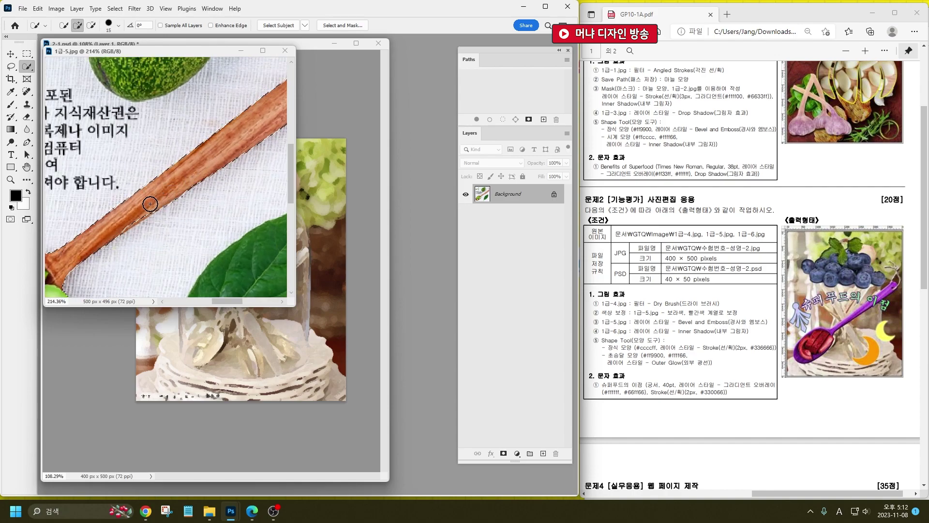
scroll(121, 237, "down", 3)
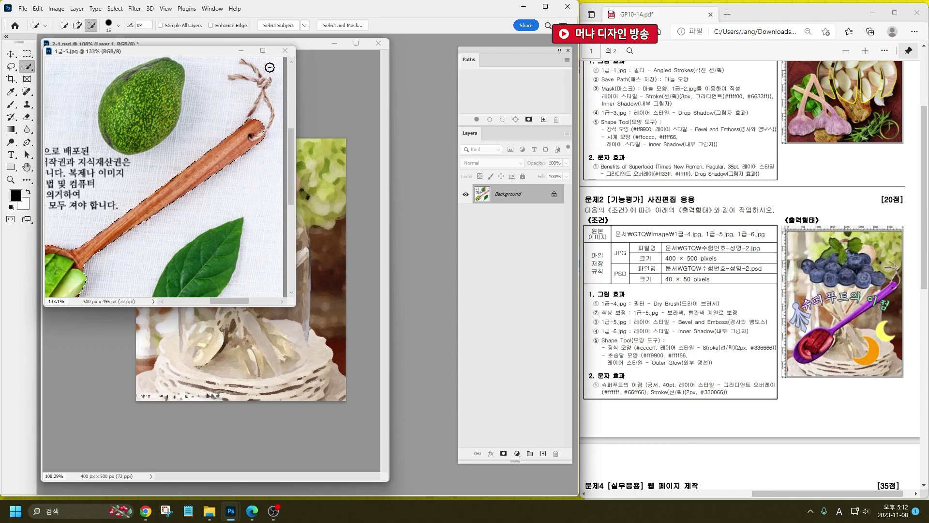
Add the knotted string to the spoon selection with a 3 px brush and subtract the background inside its loop.
scroll(271, 66, "up", 5)
scroll(204, 203, "down", 2)
key("bracketleft")
key("bracketleft")
key("bracketleft")
key("bracketleft")
key("bracketleft")
key("bracketleft")
key("bracketleft")
key("bracketleft")
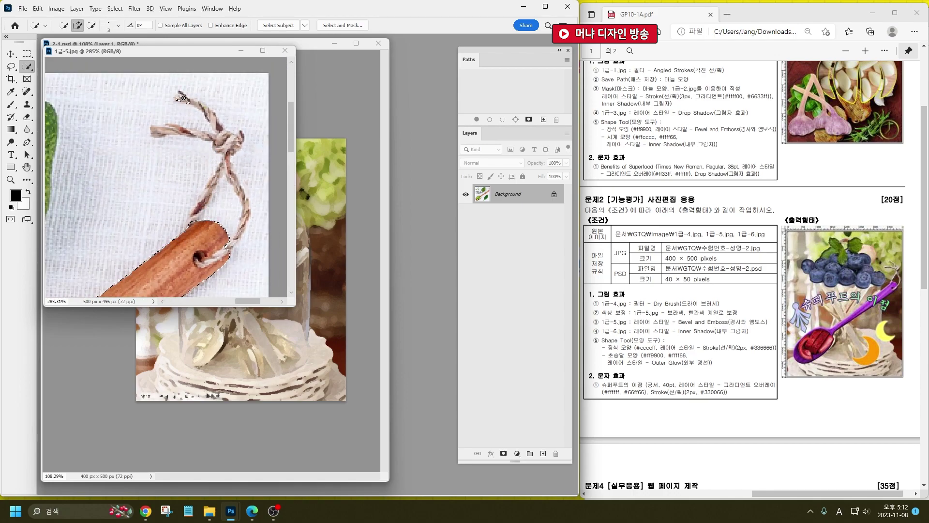
mouse_move(179, 93)
left_mouse_down()
mouse_move(218, 123)
mouse_move(205, 107)
left_mouse_up()
mouse_move(223, 142)
left_mouse_down()
mouse_move(191, 127)
mouse_move(162, 129)
mouse_move(156, 118)
mouse_move(192, 120)
mouse_move(162, 120)
left_mouse_up()
left_click_drag(217, 175, 195, 213)
mouse_move(226, 167)
left_mouse_down()
mouse_move(241, 135)
mouse_move(227, 157)
mouse_move(245, 200)
left_mouse_up()
mouse_move(237, 235)
left_mouse_down()
mouse_move(231, 243)
mouse_move(249, 186)
mouse_move(256, 100)
left_mouse_up()
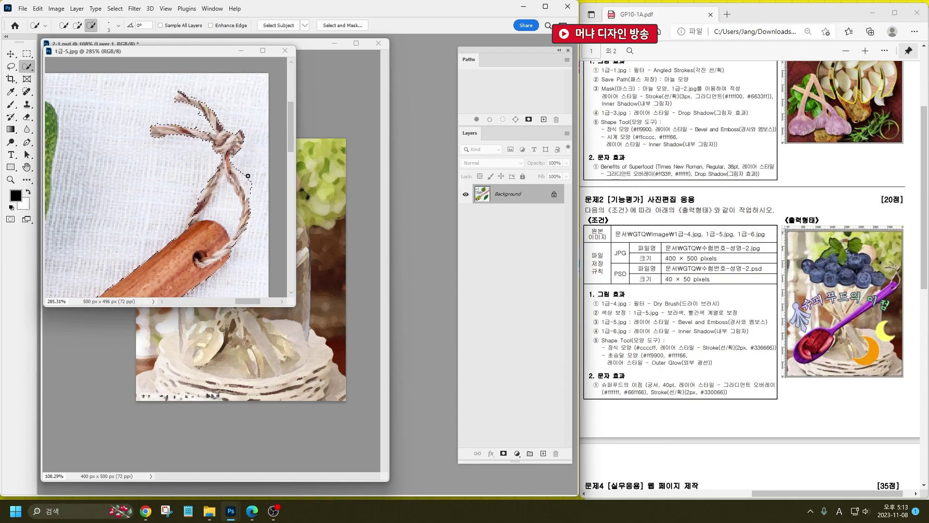
left_click(221, 199)
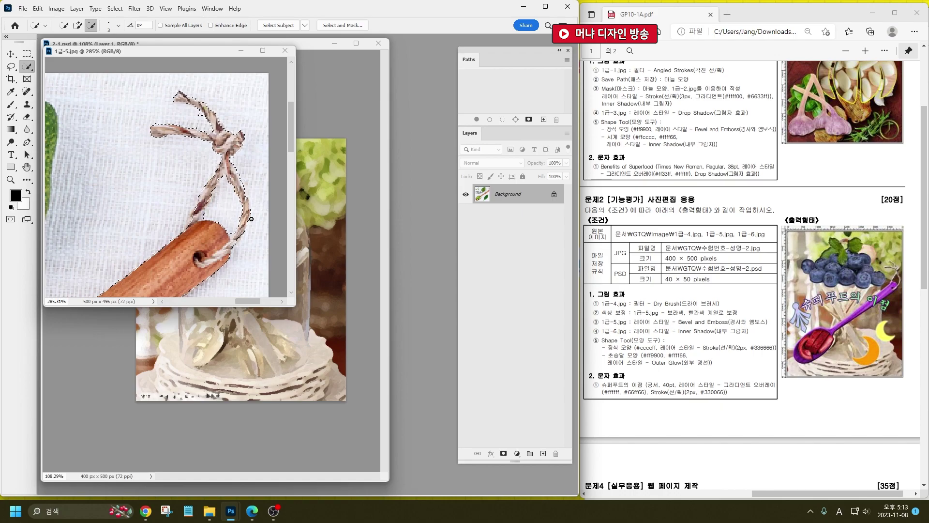
Copy the selected spoon from 1급-5 into the 2-1 document.
scroll(236, 216, "down", 10)
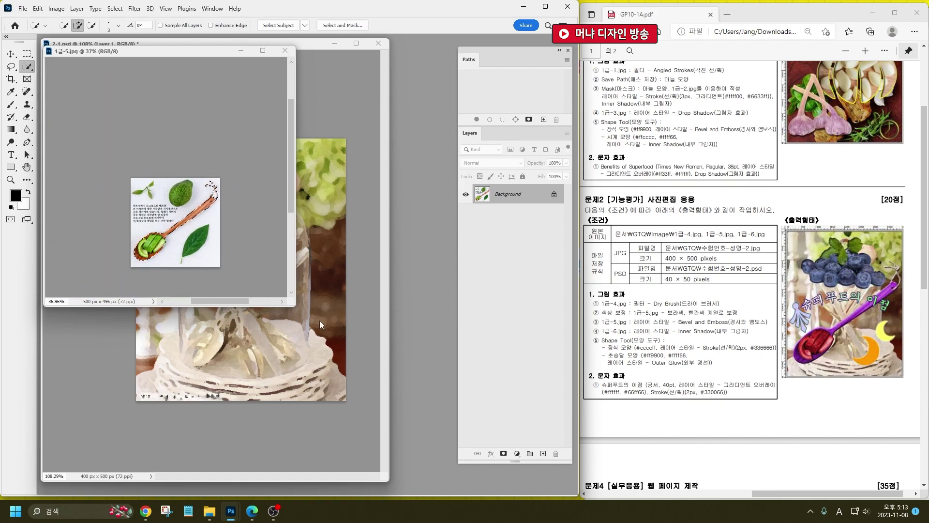
key("ctrl+c")
left_click(315, 310)
key("ctrl+v")
Scale the pasted spoon to about 78% and place it diagonally across the lower part of the photo.
key("ctrl+t")
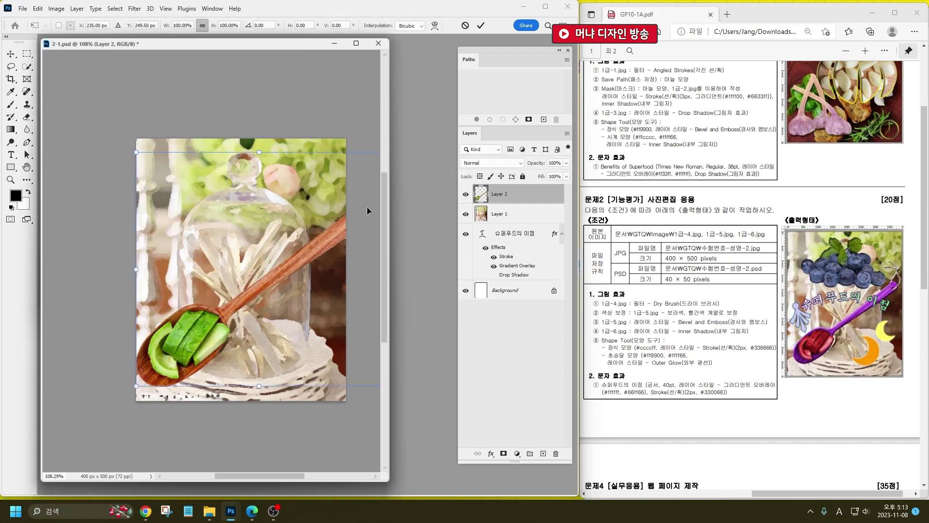
left_click_drag(263, 153, 264, 242)
left_click_drag(306, 291, 280, 277)
left_click_drag(306, 222, 341, 195)
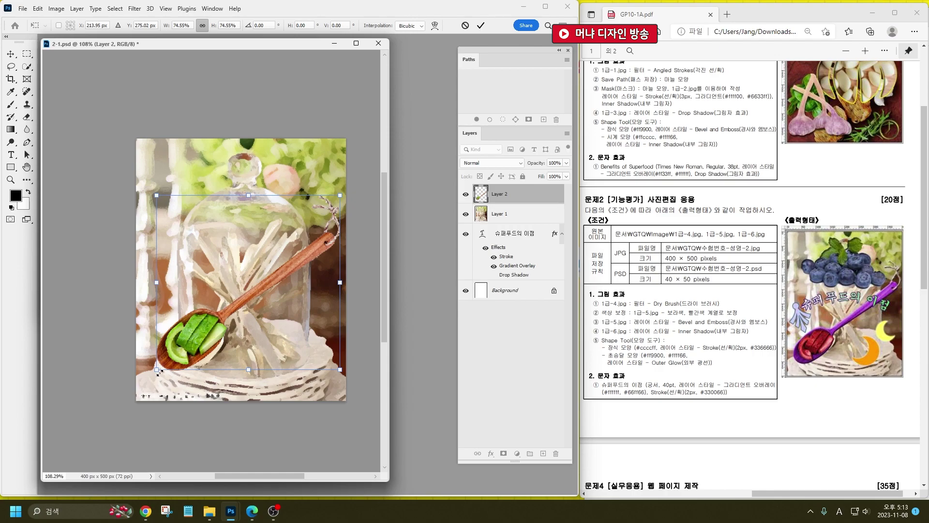
left_click_drag(159, 370, 152, 375)
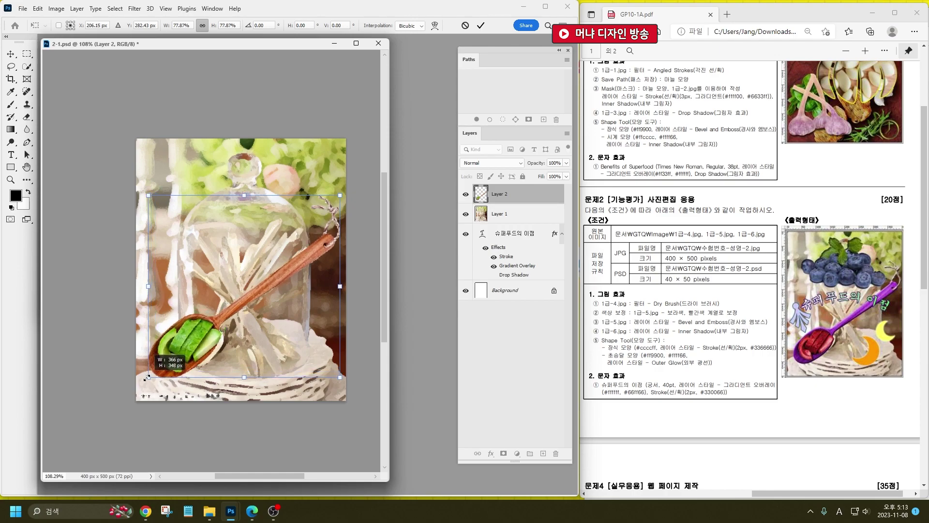
key("Return")
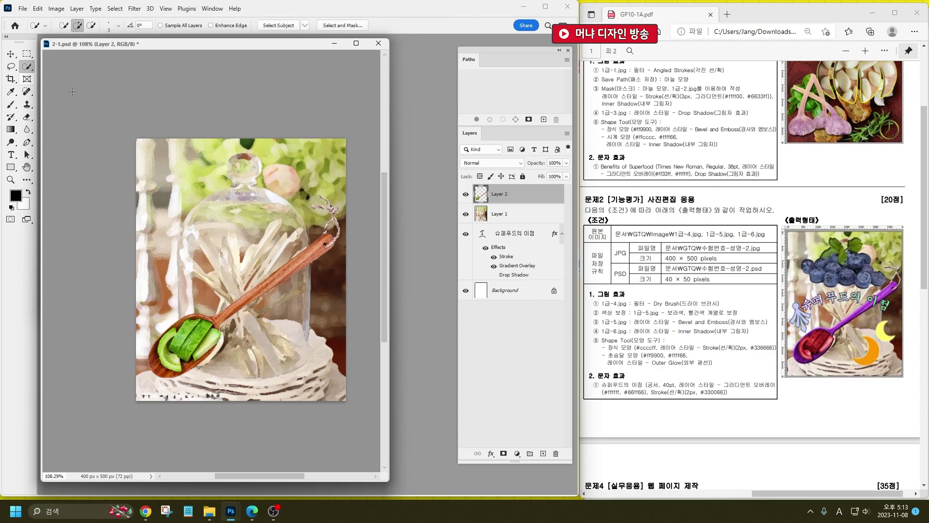
Select the avocado slices on the spoon and colorize them red with hue 0 and saturation about 79.
mouse_move(193, 333)
left_mouse_down()
mouse_move(171, 348)
mouse_move(166, 336)
mouse_move(196, 331)
left_mouse_up()
key("ctrl+u")
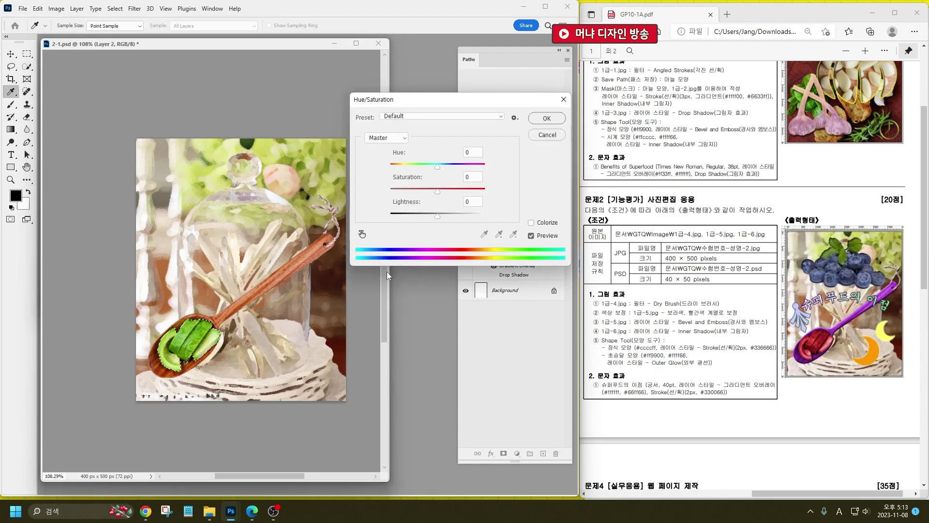
left_click(532, 223)
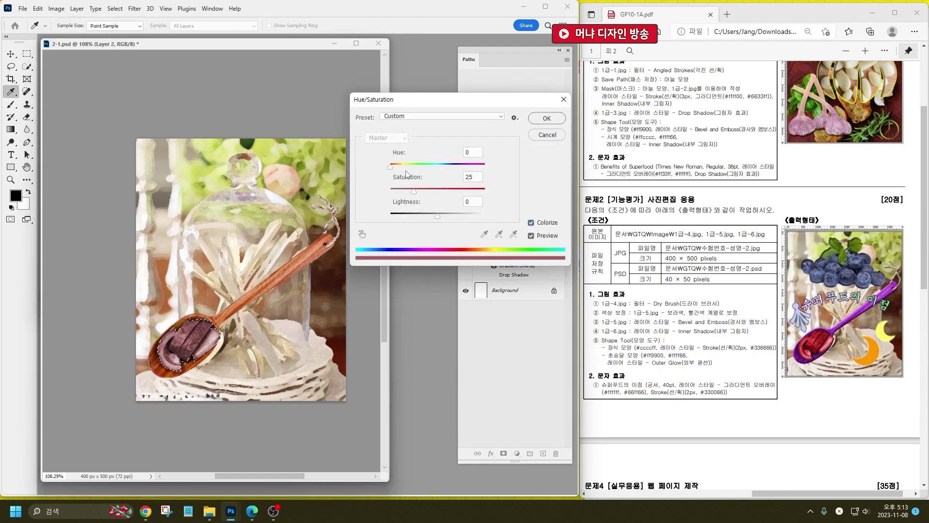
left_click_drag(414, 191, 465, 193)
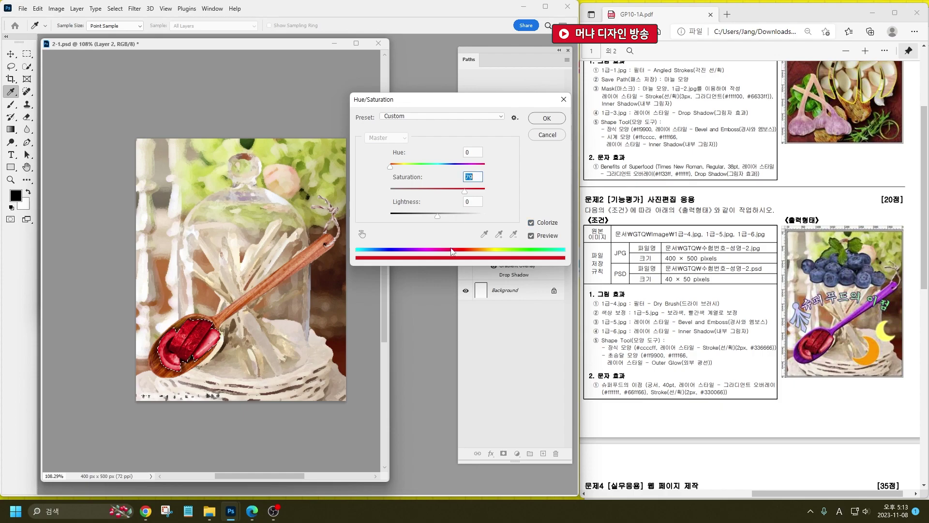
left_click(547, 118)
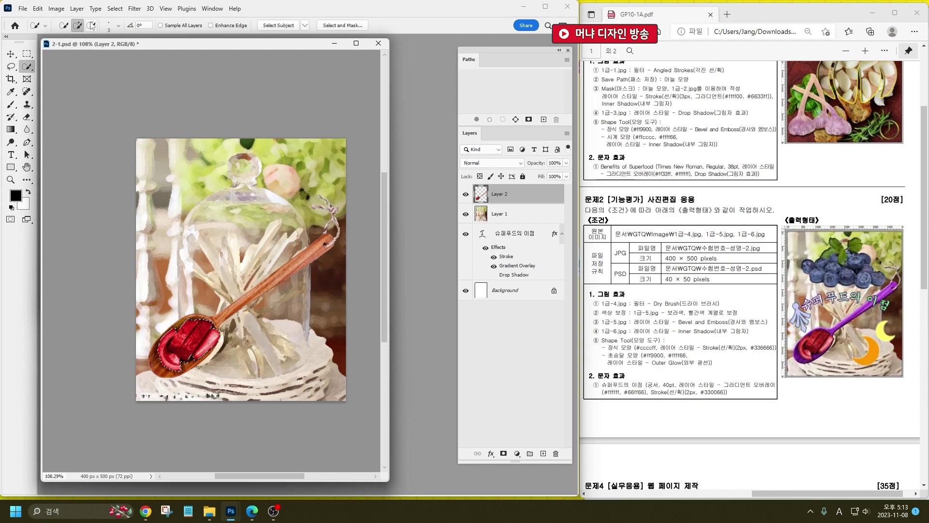
Invert the selection, colorize the rest of the spoon purple with saturation about 91, and deselect.
left_click(116, 9)
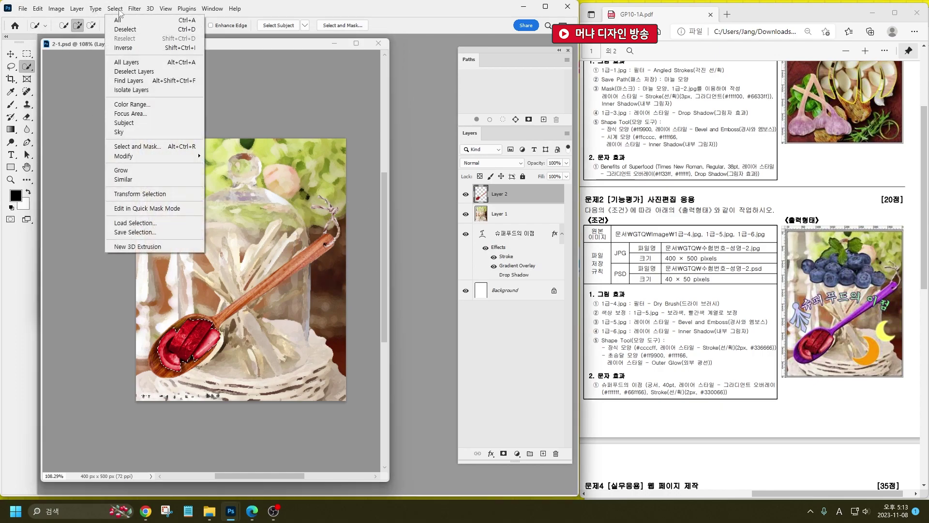
left_click(122, 48)
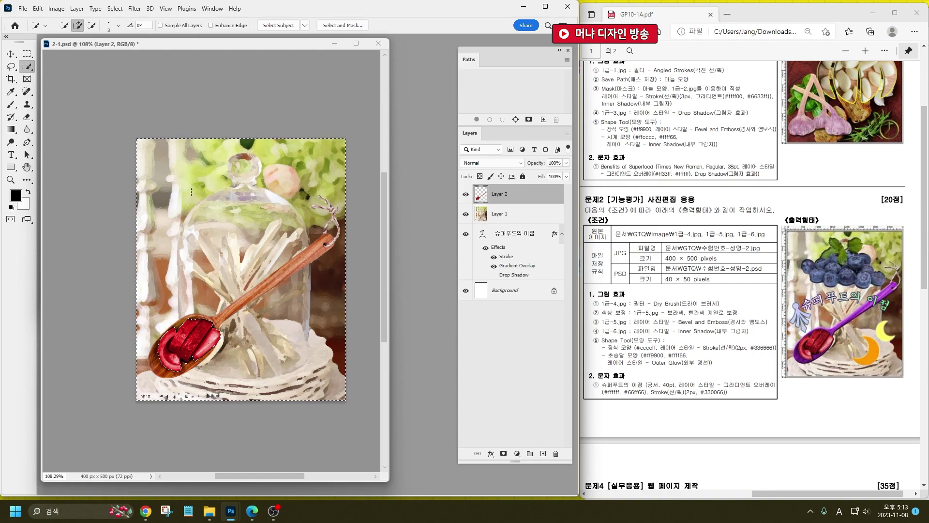
key("ctrl+u")
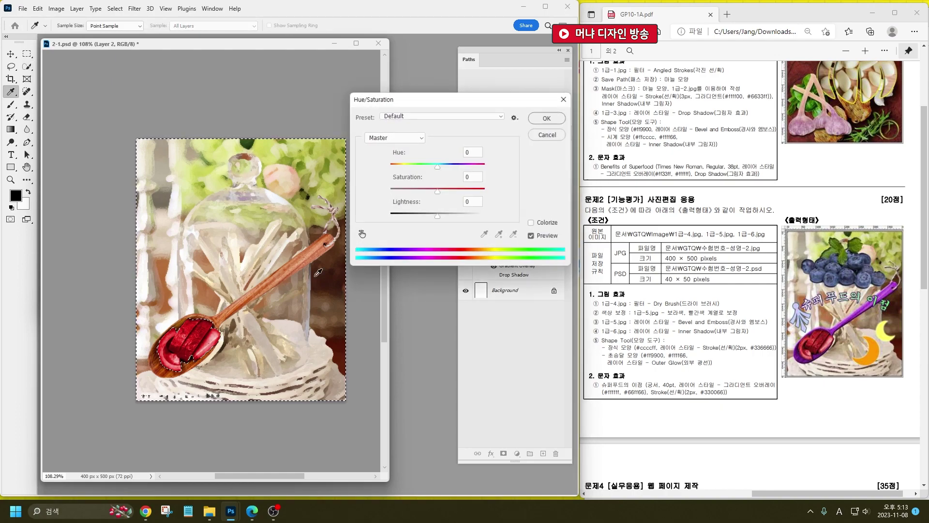
left_click(531, 223)
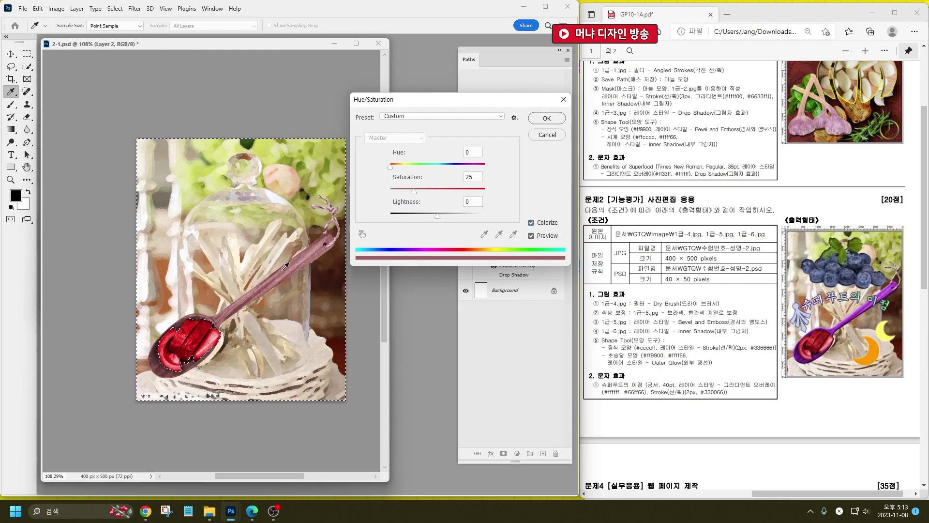
left_click_drag(414, 191, 478, 193)
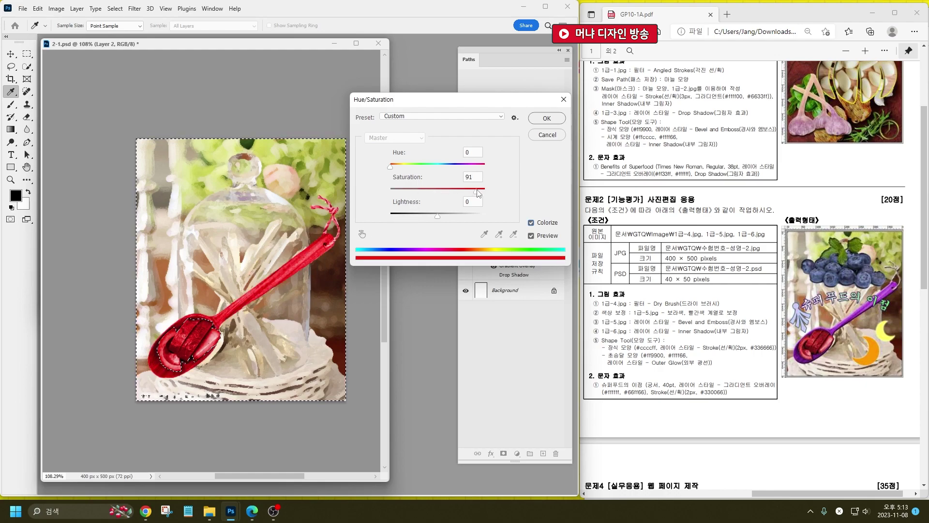
left_click_drag(390, 166, 469, 168)
left_click(546, 118)
key("w")
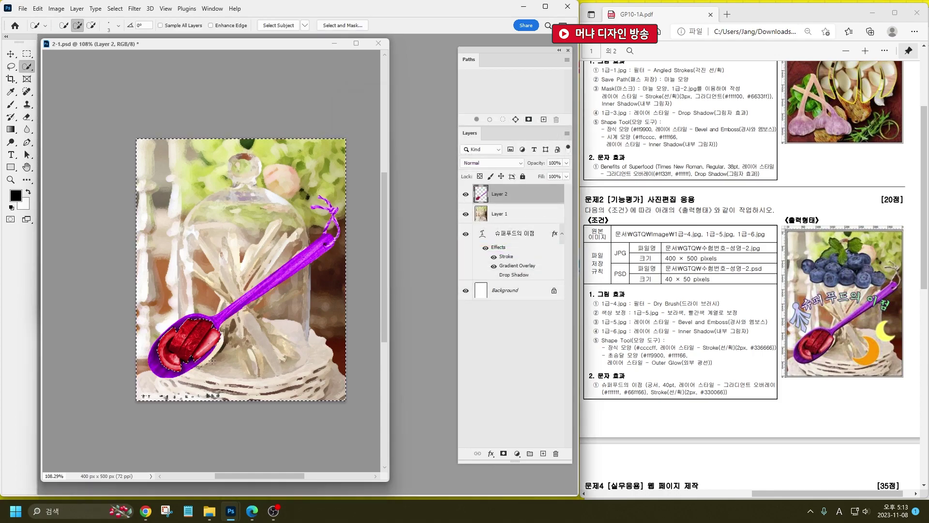
key("ctrl+d")
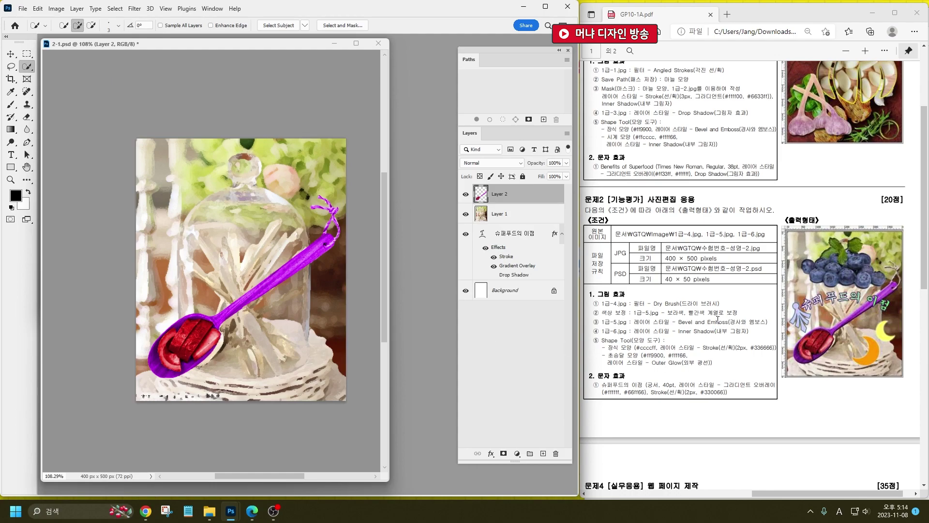
Apply a Bevel & Emboss layer style with the Emboss style to the spoon layer.
left_click(490, 453)
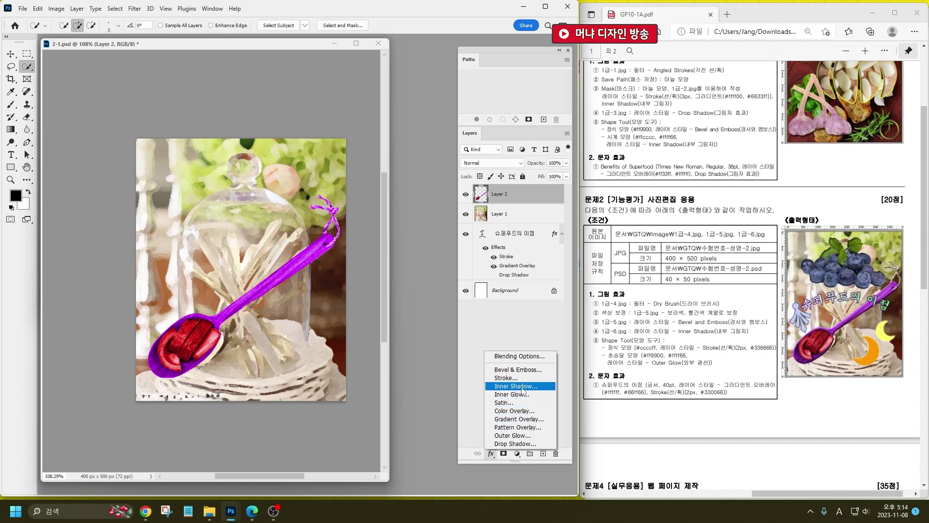
left_click(525, 370)
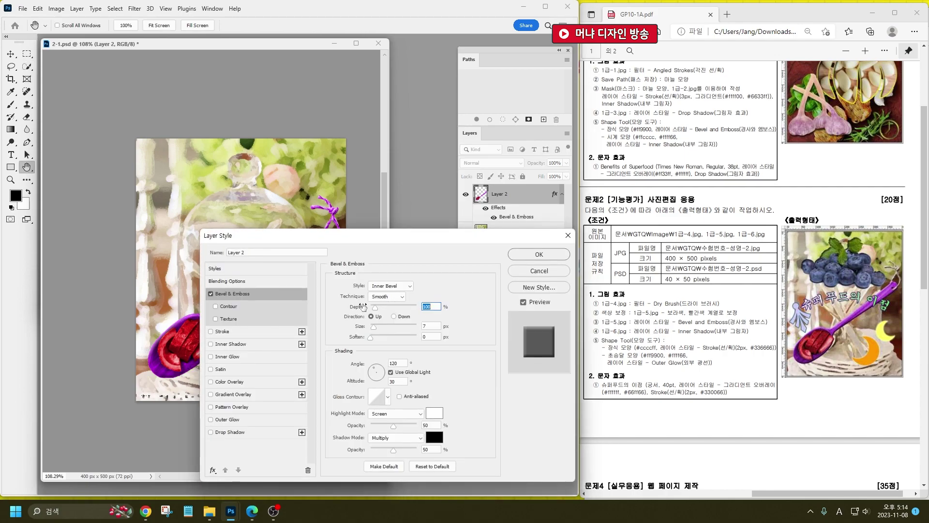
left_click(382, 287)
left_click(391, 309)
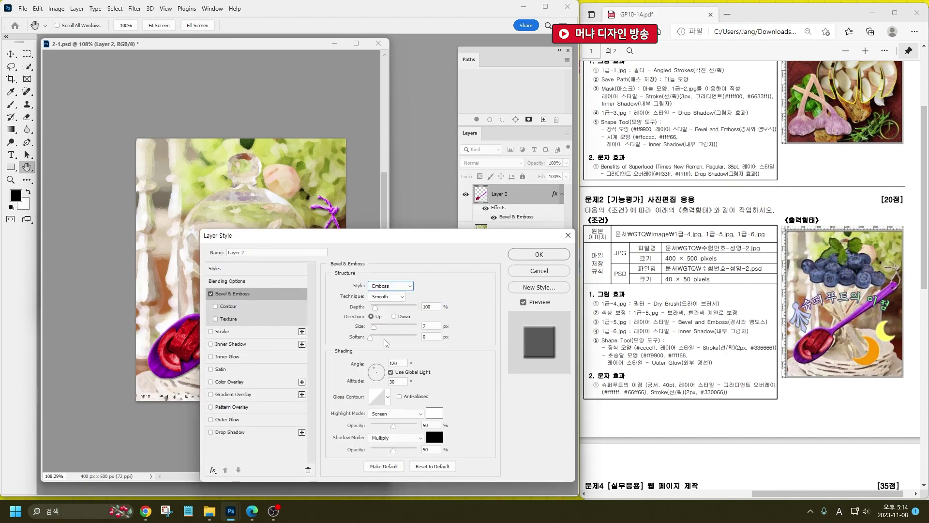
left_click(531, 257)
Open 1급-6.jpg and select the background around the blueberries with the Quick Selection tool.
key("w")
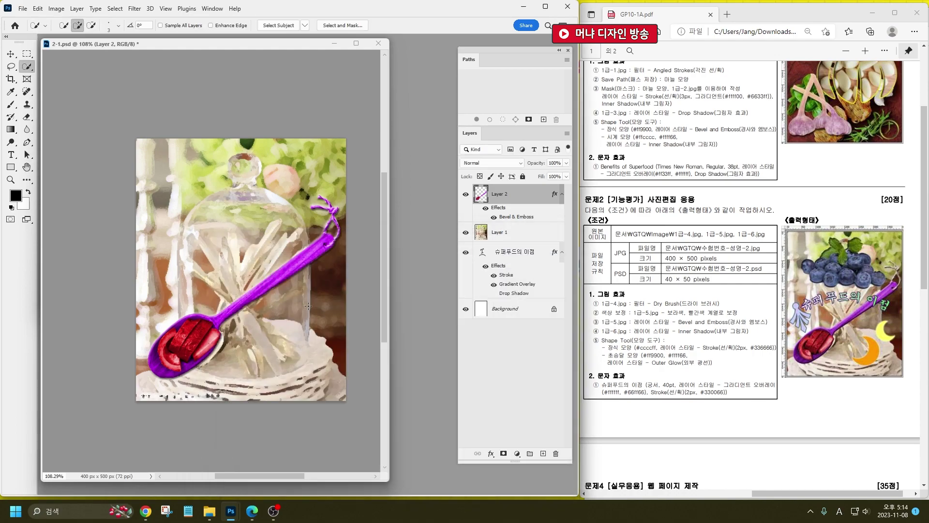
key("ctrl+o")
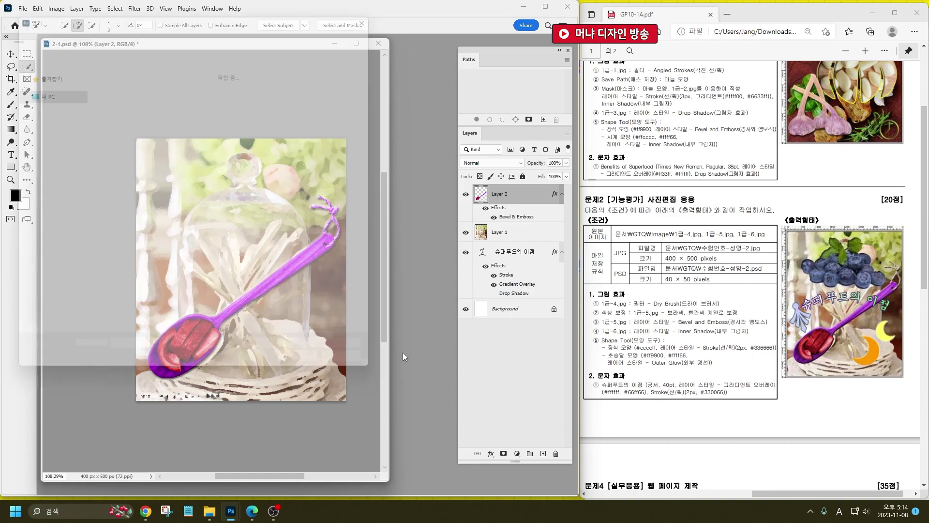
double_click(132, 141)
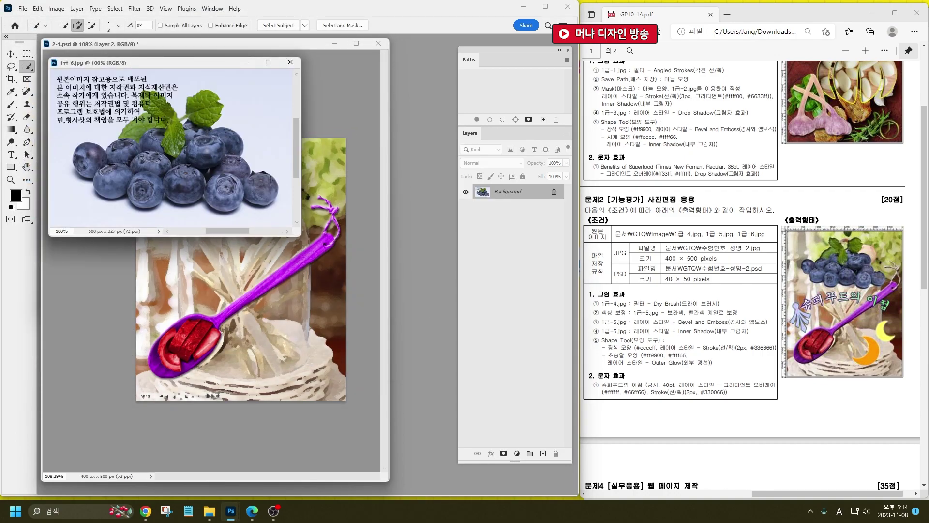
key("bracketright")
mouse_move(94, 97)
left_mouse_down()
mouse_move(55, 126)
mouse_move(69, 208)
mouse_move(279, 219)
mouse_move(284, 170)
mouse_move(251, 116)
mouse_move(216, 89)
mouse_move(102, 112)
mouse_move(175, 123)
left_mouse_up()
key("bracketleft")
key("bracketleft")
key("bracketleft")
key("bracketleft")
key("bracketleft")
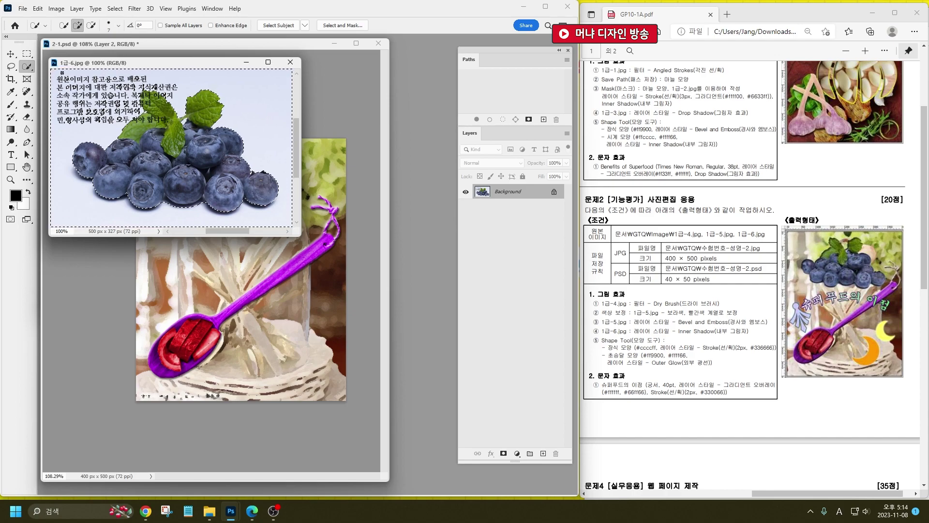
Invert the selection and copy the blueberries into the 2-1 document.
left_click(115, 8)
left_click(127, 49)
key("ctrl+c")
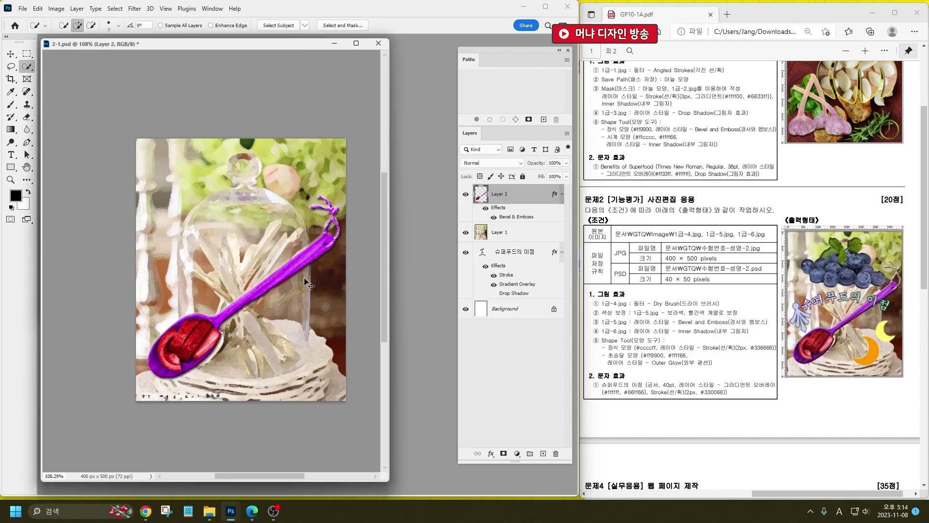
left_click(305, 271)
key("ctrl+v")
Scale the pasted blueberries proportionally to about 307 by 195 px and place them at the top of the photo.
key("ctrl+t")
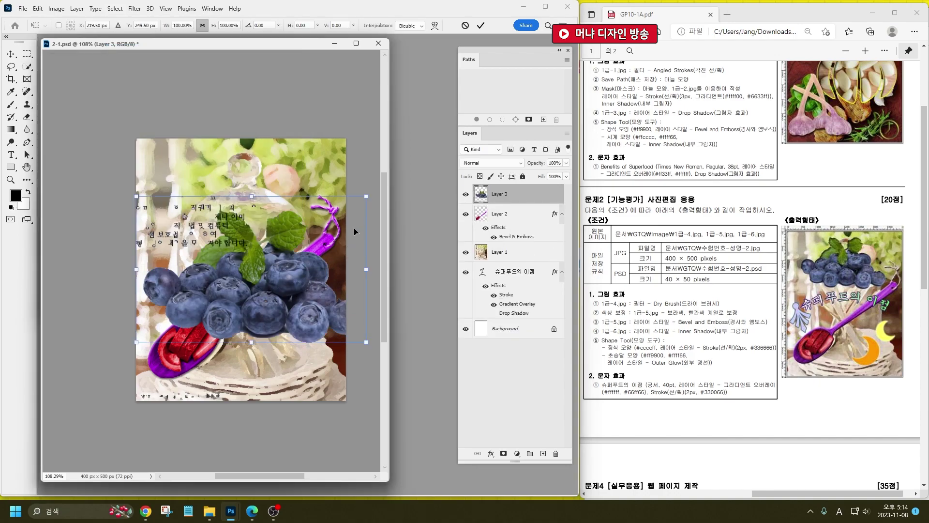
left_click_drag(366, 196, 309, 234)
left_click_drag(226, 293, 245, 198)
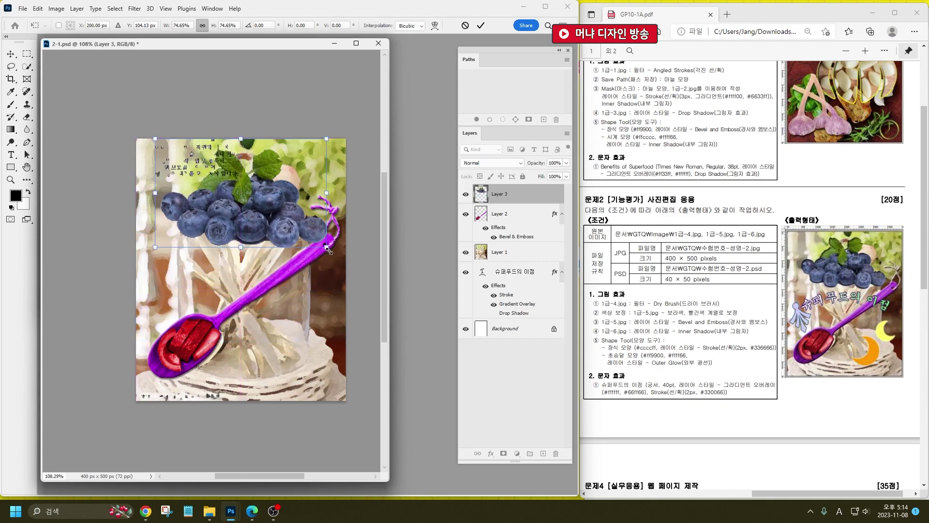
left_click_drag(327, 247, 316, 240)
key("Return")
key("w")
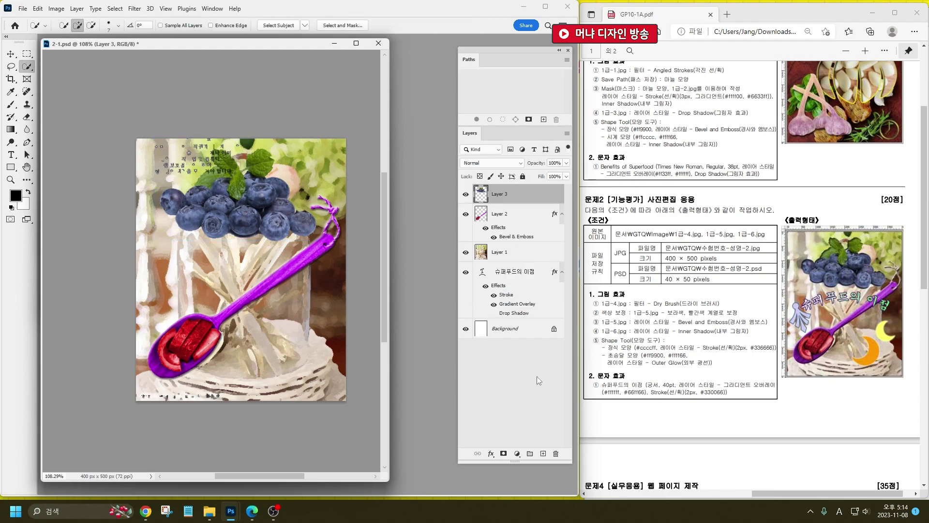
Apply an Inner Shadow layer style to the blueberries with increased opacity and a distance of 8 px.
left_click(491, 453)
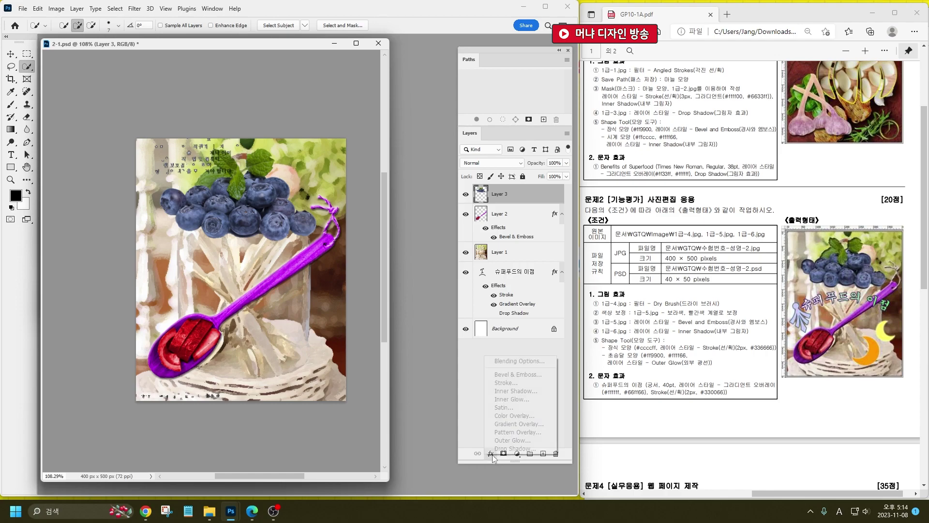
left_click(498, 386)
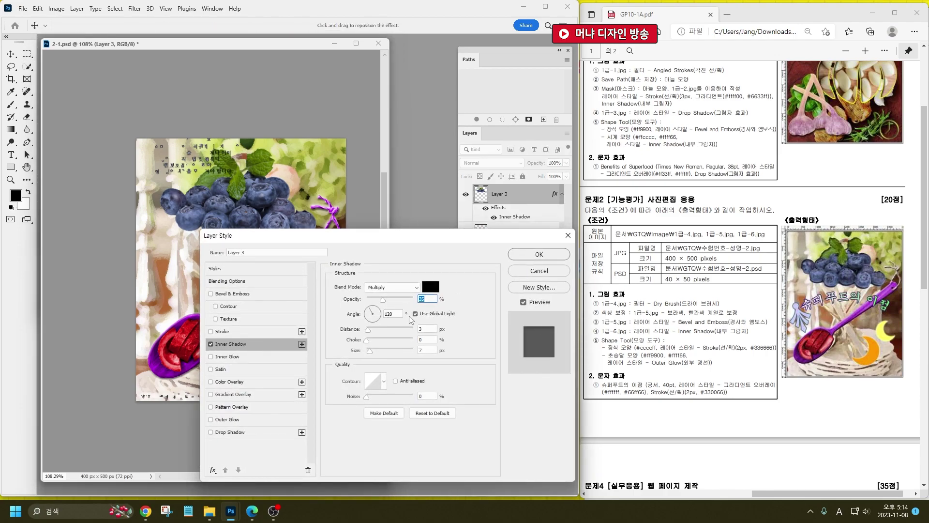
left_click(408, 299)
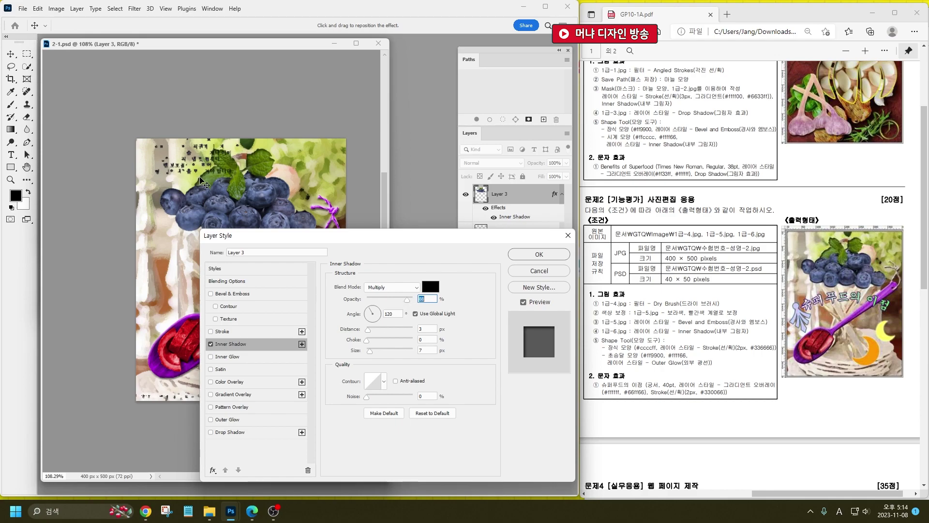
left_click(370, 330)
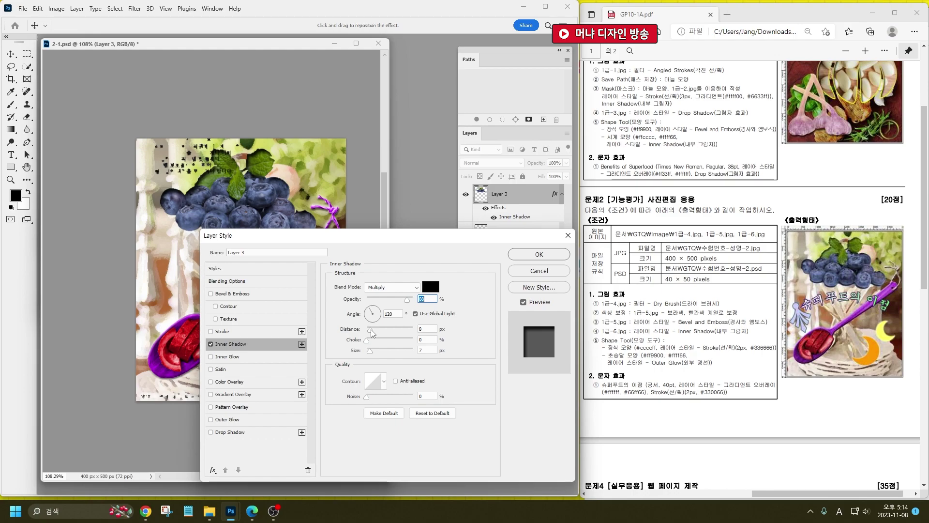
left_click(538, 261)
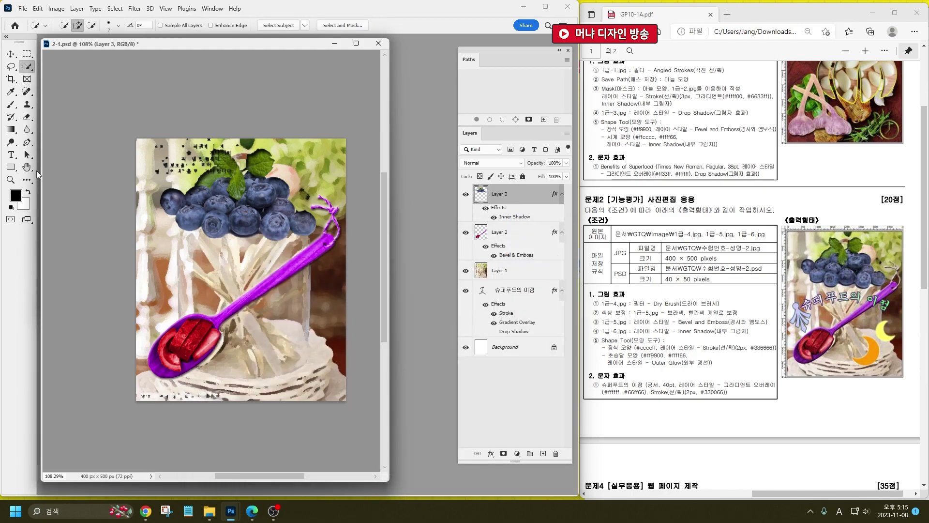
Switch to the Custom Shape tool.
left_click(10, 167)
key("Escape")
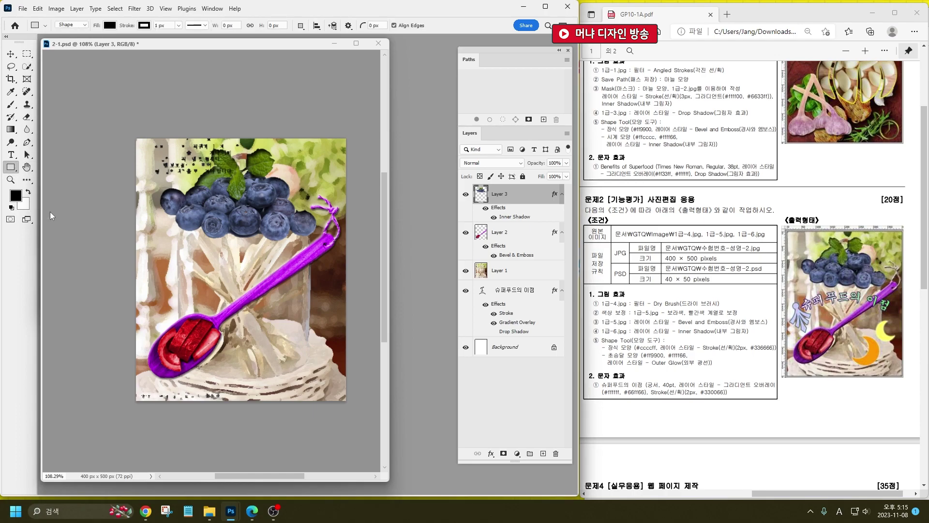
key("shift+u")
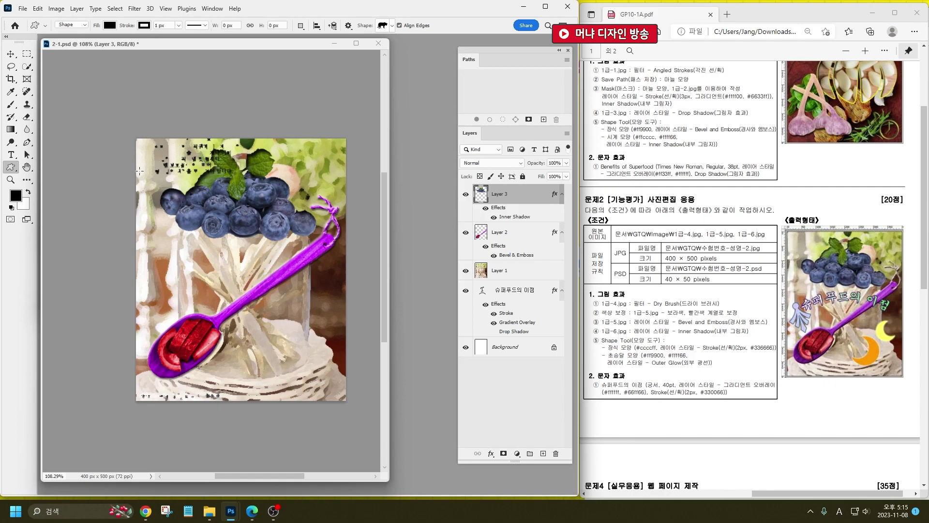
Examine the shape library options for loading Legacy Shapes and More, and close the extra panels.
right_click(168, 161)
left_click(285, 172)
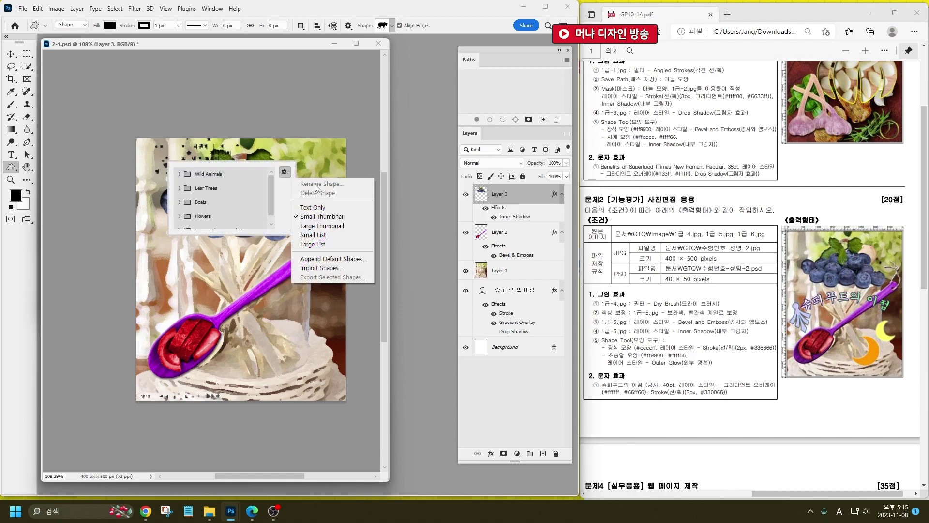
left_click(282, 188)
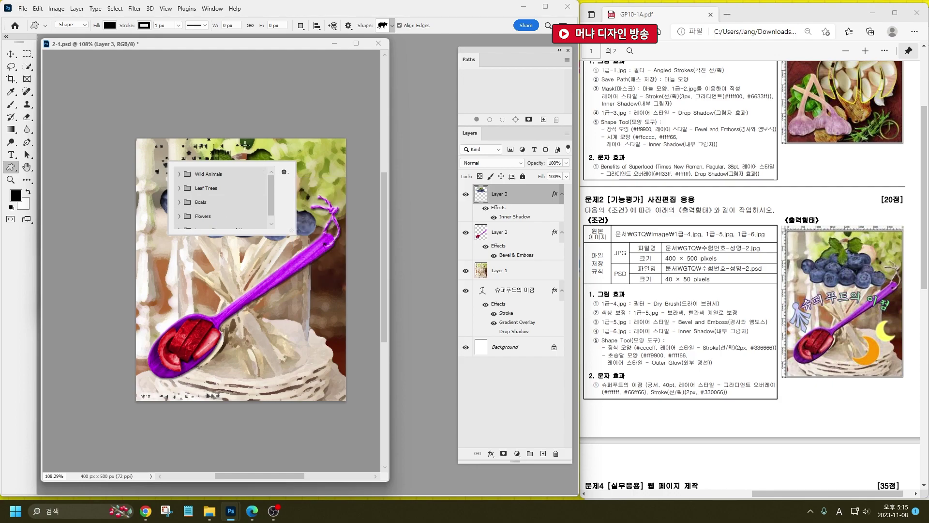
left_click(212, 8)
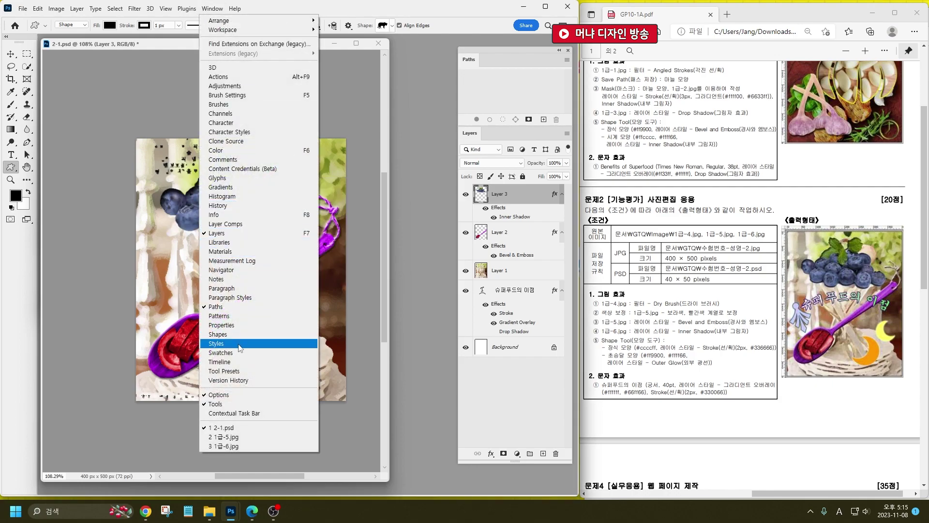
left_click(250, 337)
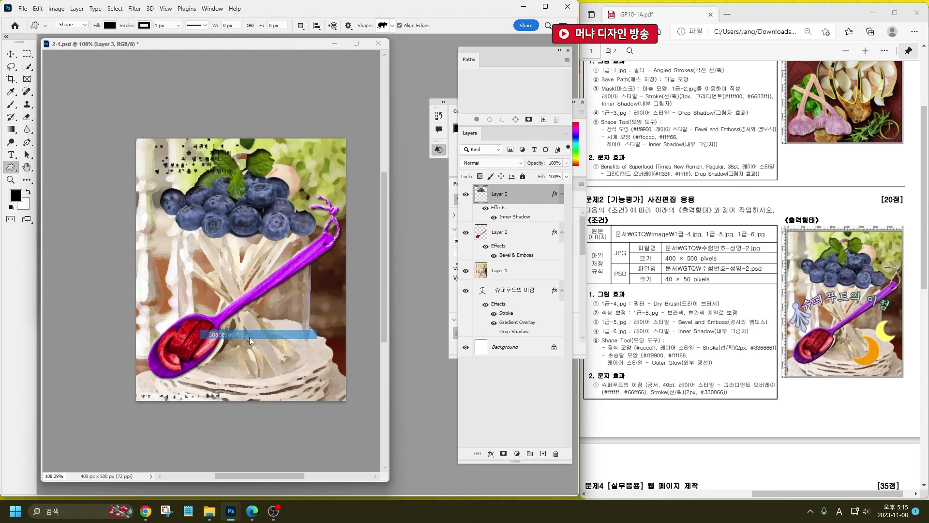
left_click(423, 147)
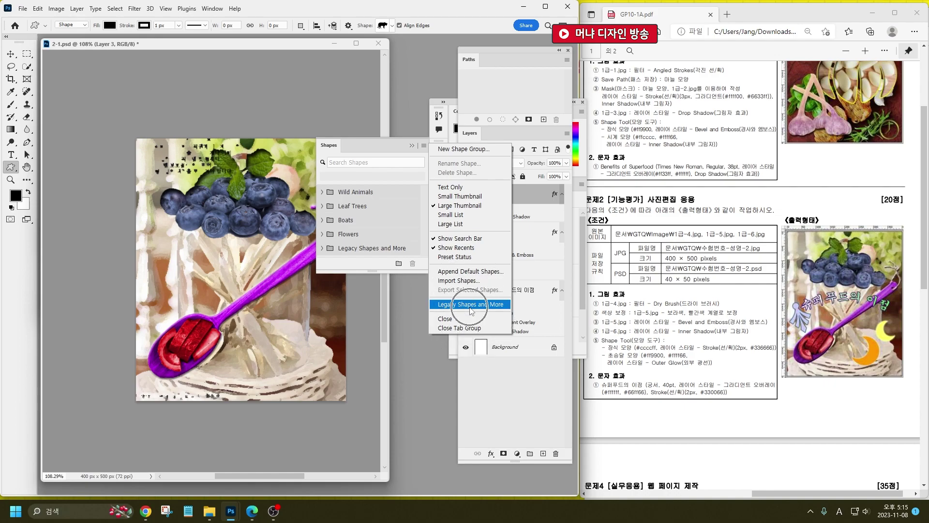
left_click(432, 101)
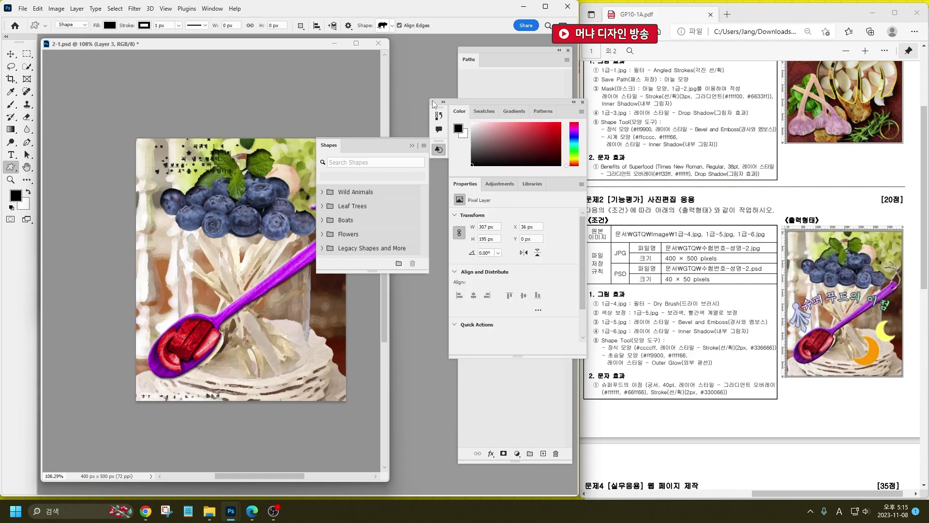
left_click(582, 103)
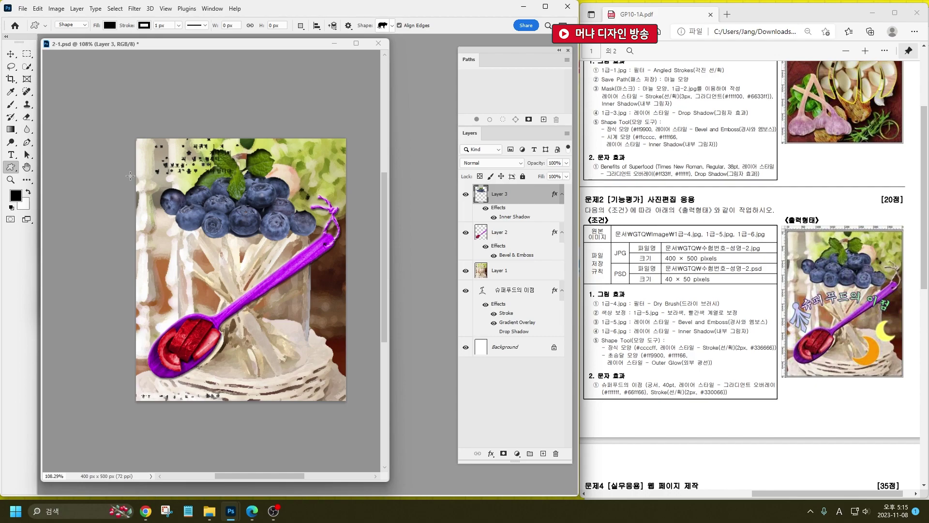
Set the stroke of new custom shapes to no color.
left_click(145, 25)
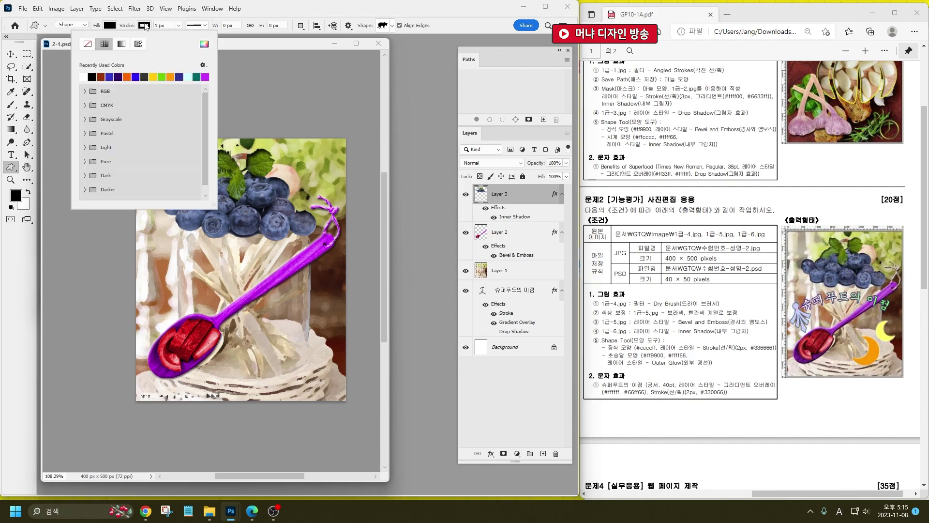
left_click(87, 44)
left_click(147, 25)
Enlarge the shape picker and expand the Nature, Objects, Ornaments and Shapes groups within All Legacy Default Shapes.
right_click(165, 170)
left_click_drag(291, 237, 477, 430)
left_click(175, 237)
left_click(185, 265)
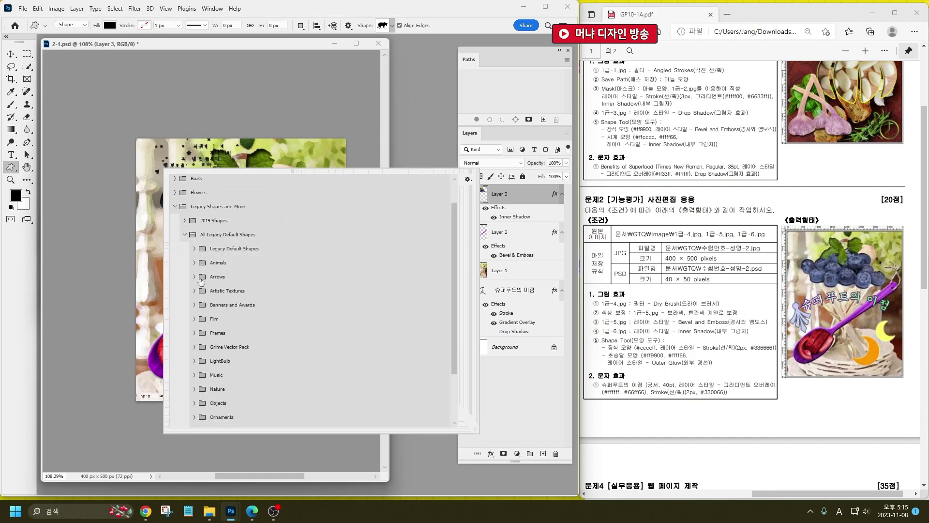
scroll(204, 295, "down", 3)
scroll(239, 334, "down", 1)
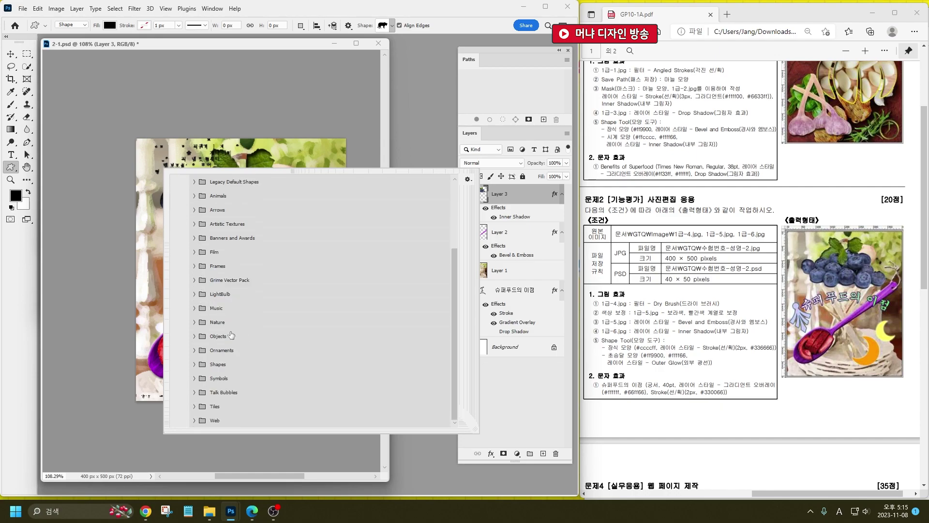
left_click(195, 336)
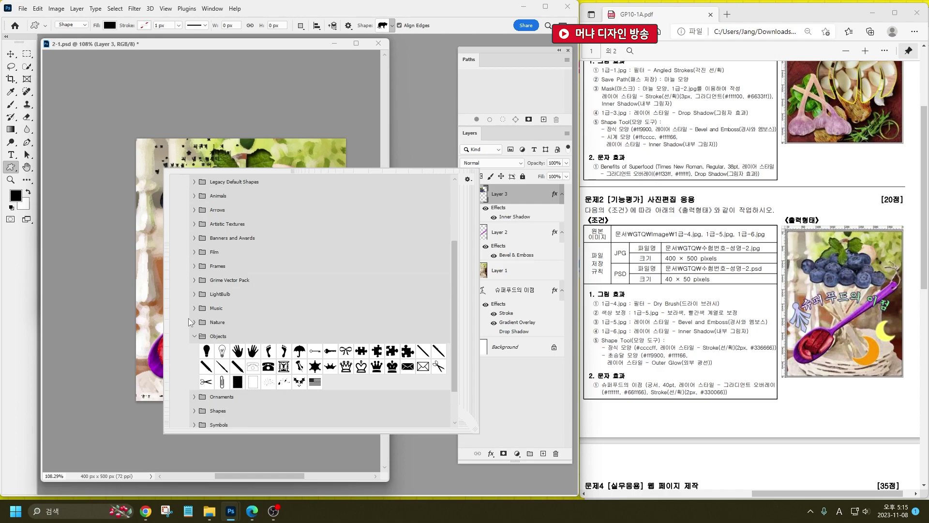
left_click(194, 322)
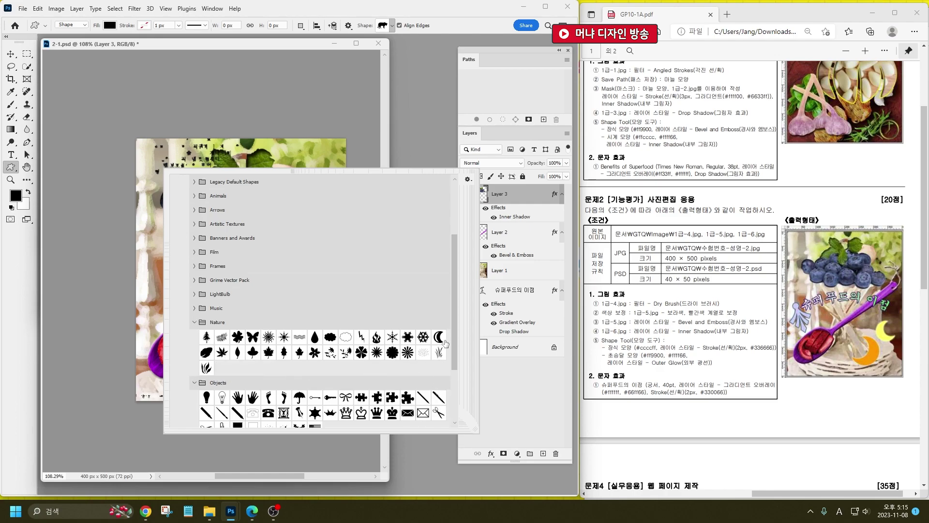
scroll(316, 374, "down", 5)
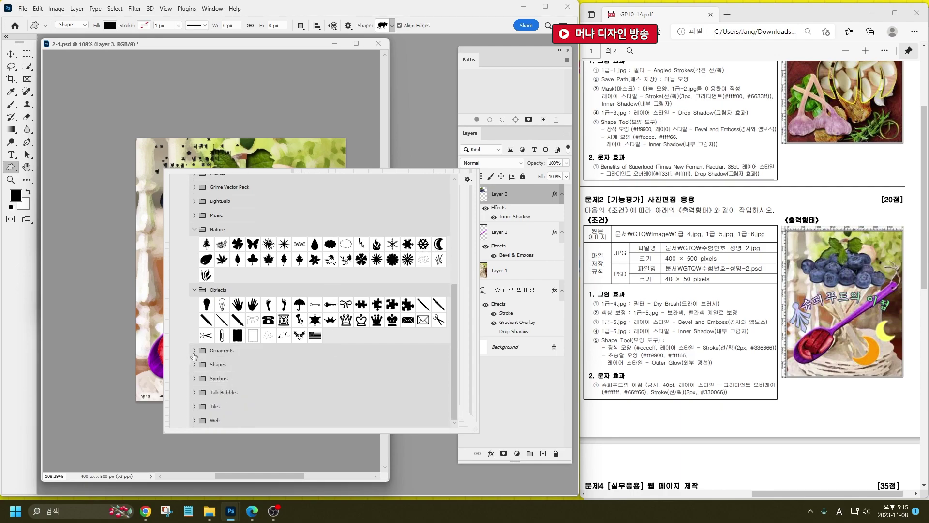
left_click(194, 350)
scroll(195, 350, "down", 2)
left_click(194, 365)
Draw a crescent moon from the legacy Shapes group, about 88 by 92 px, just below the blueberries.
scroll(195, 368, "down", 3)
left_click(424, 333)
key("Return")
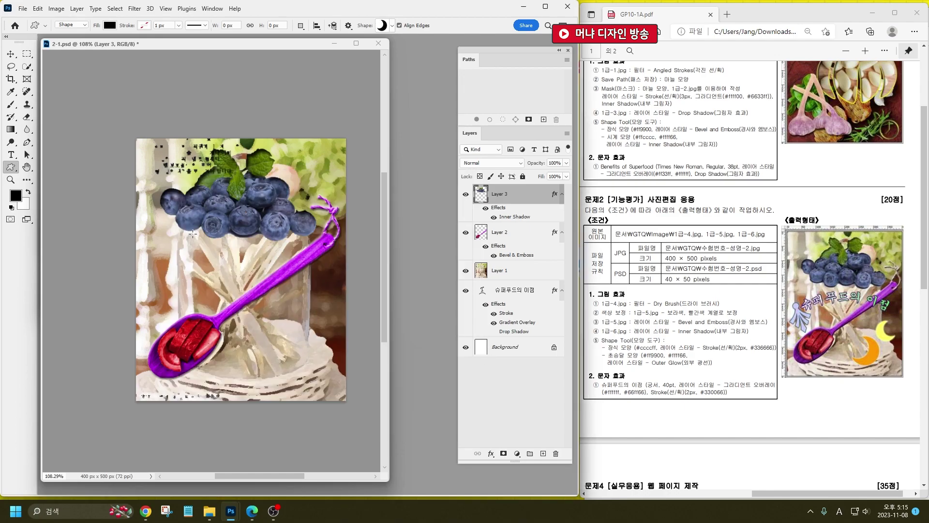
left_click_drag(191, 234, 236, 280)
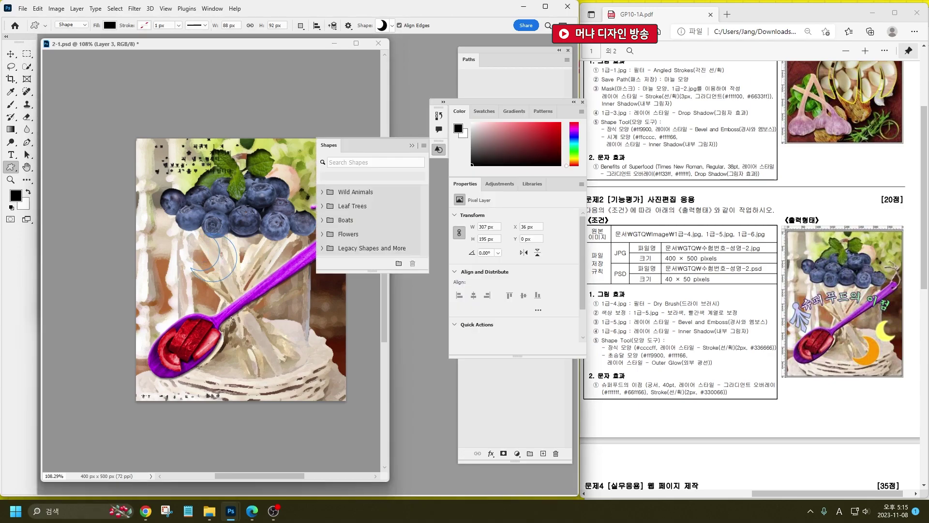
left_click(582, 103)
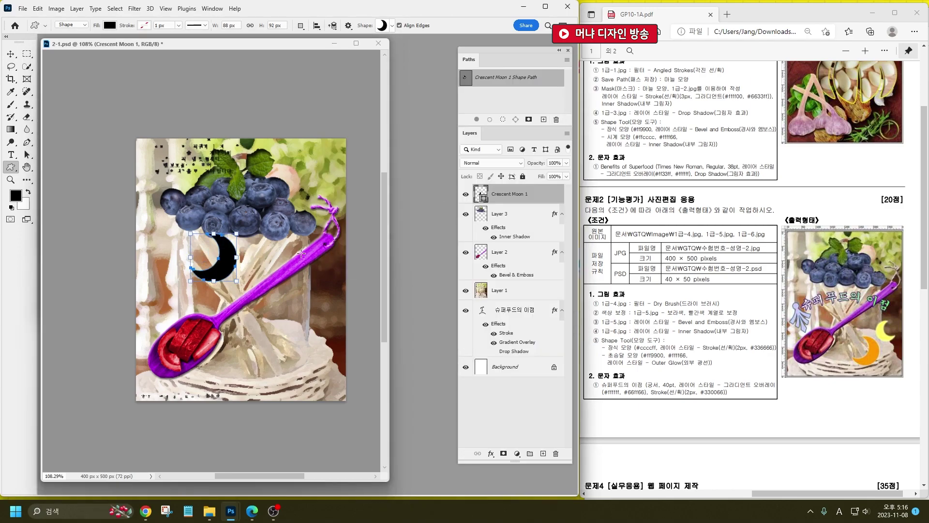
Draw the fan-like Ornament 7 shape from the legacy Ornaments group, about 133 by 95 px, over the lower blueberries, and collapse the extra panels.
right_click(297, 252)
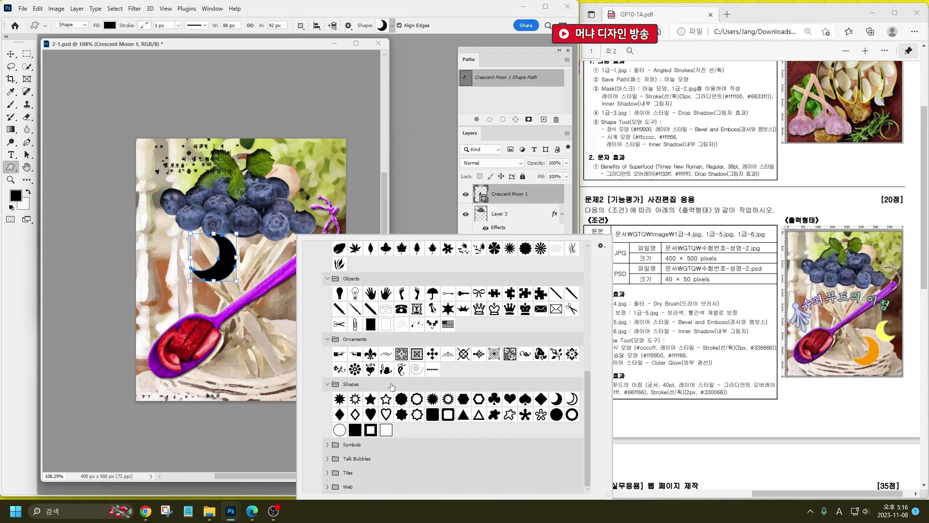
left_click(478, 353)
left_click_drag(194, 202, 264, 252)
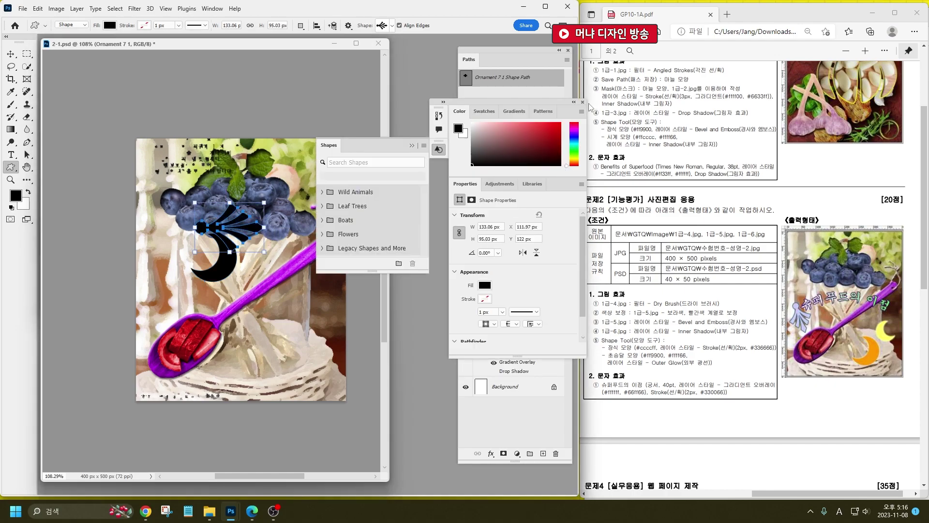
left_click(575, 102)
left_click(498, 102)
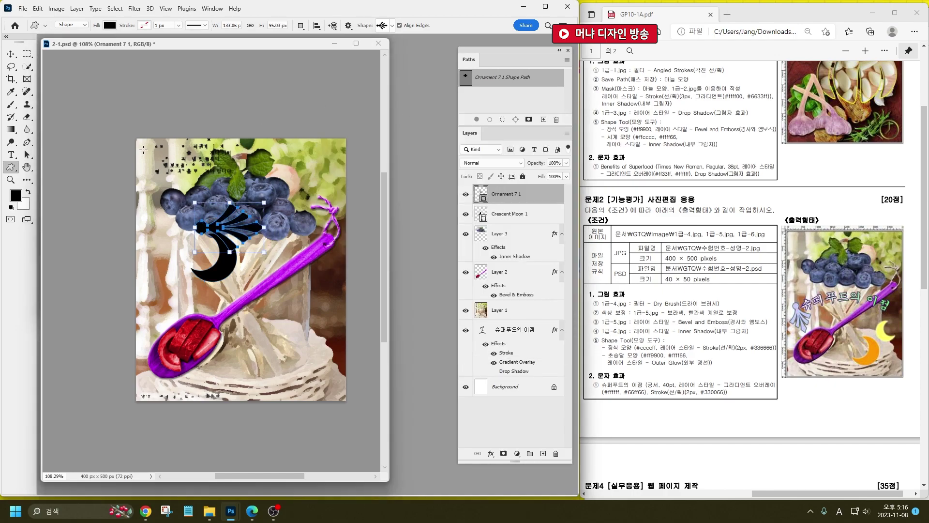
Set the fill color of the ornament shape to #ccccff.
left_click(11, 56)
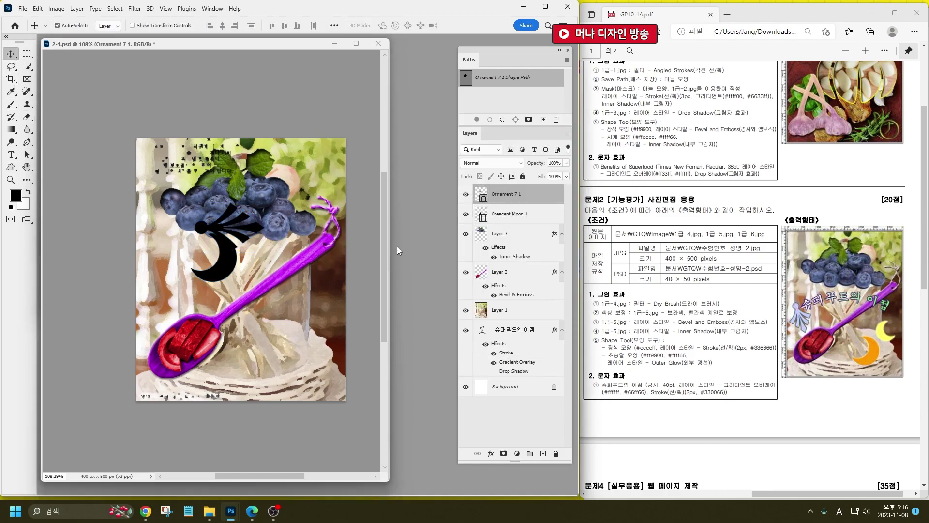
double_click(479, 194)
type("ccccff")
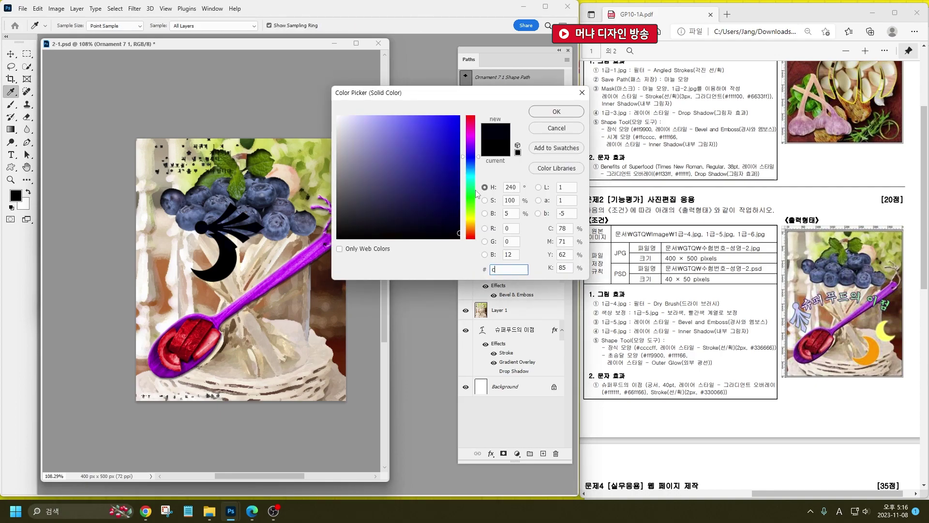
key("Return")
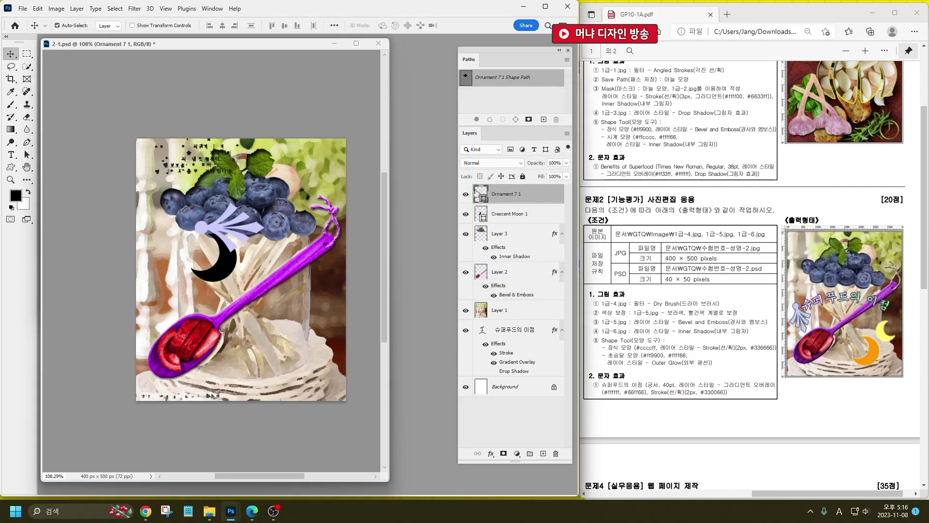
Add a 2 px outside Stroke layer style in color #336666 to the ornament shape.
left_click(491, 453)
left_click(521, 388)
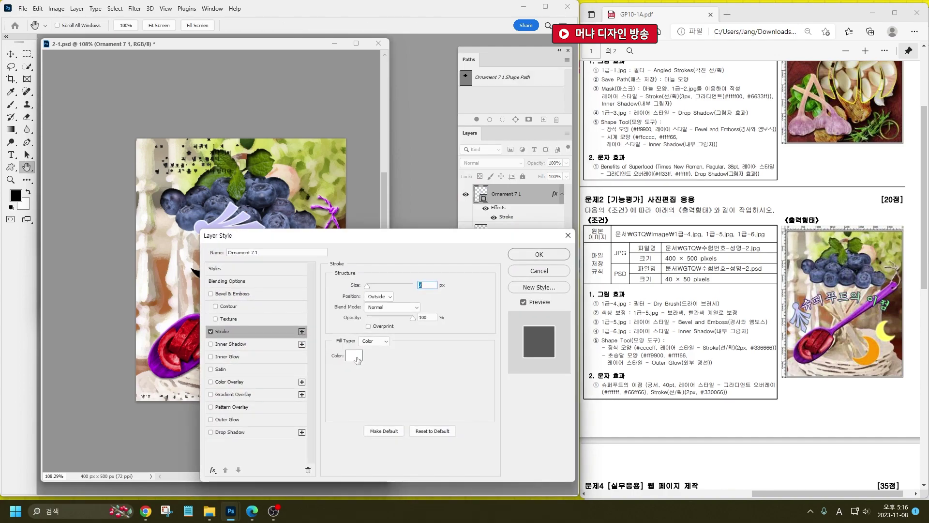
left_click(357, 359)
type("336666")
key("Return")
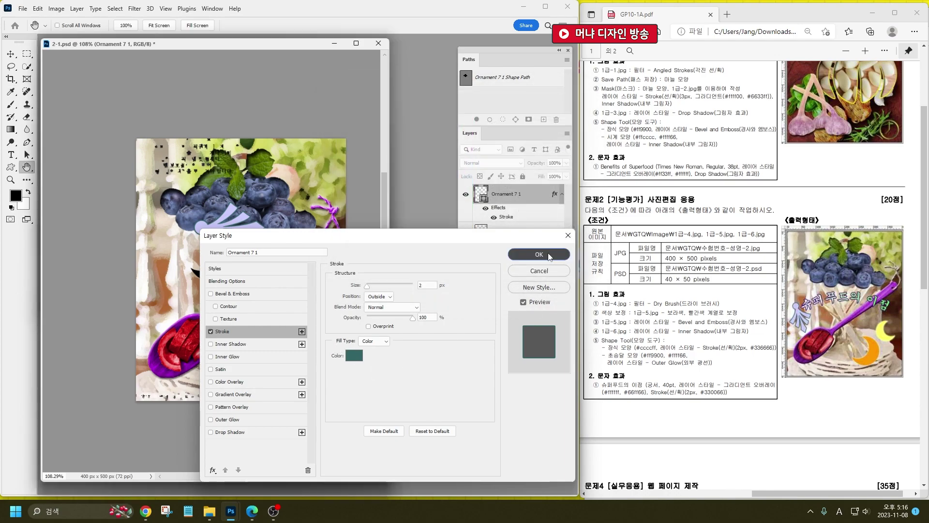
key("Return")
key("v")
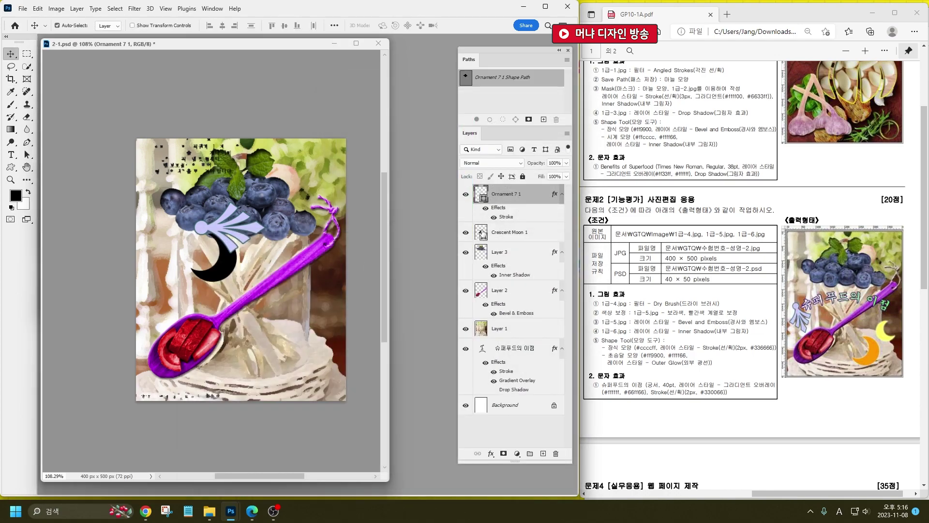
Set the fill color of the crescent moon shape to #ff9900.
double_click(481, 232)
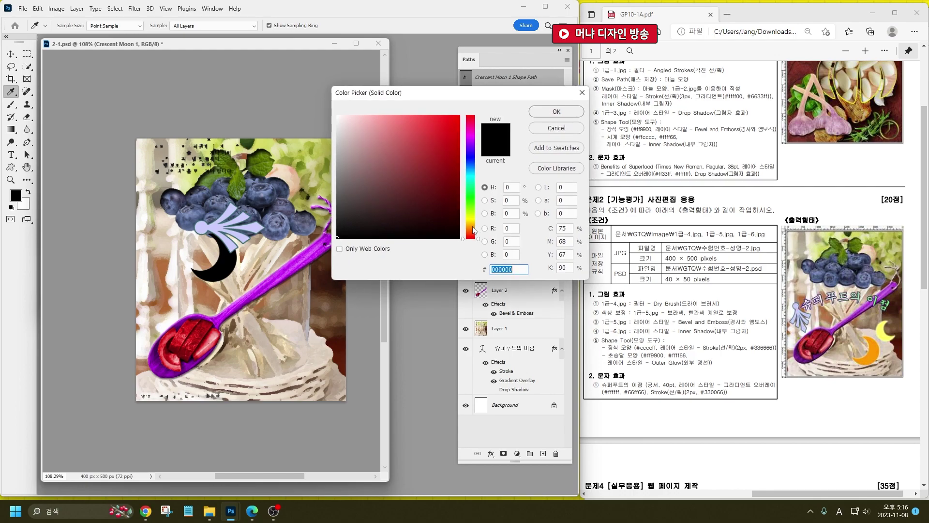
type("f")
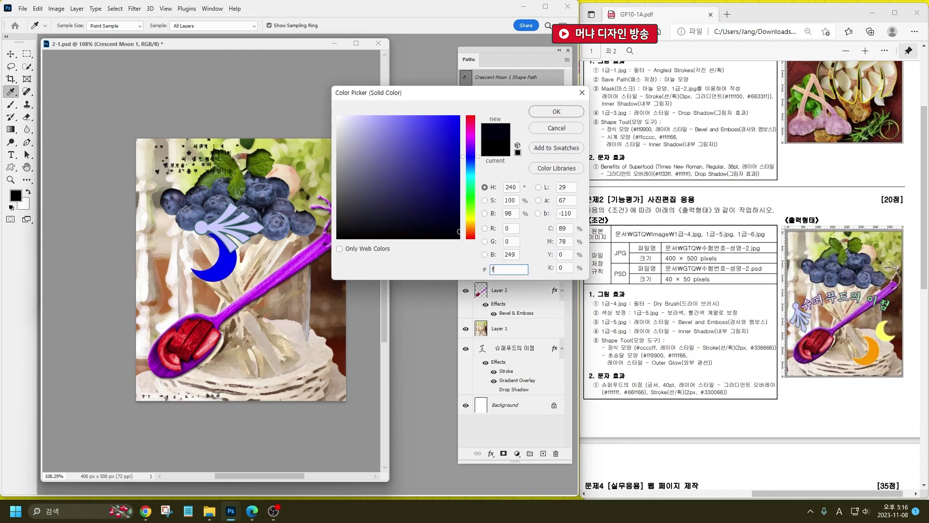
type("9+00")
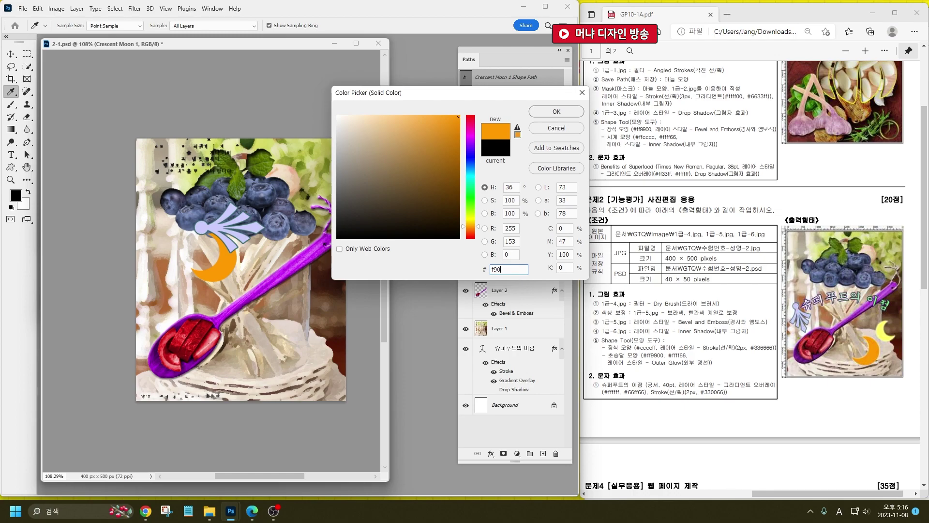
key("Return")
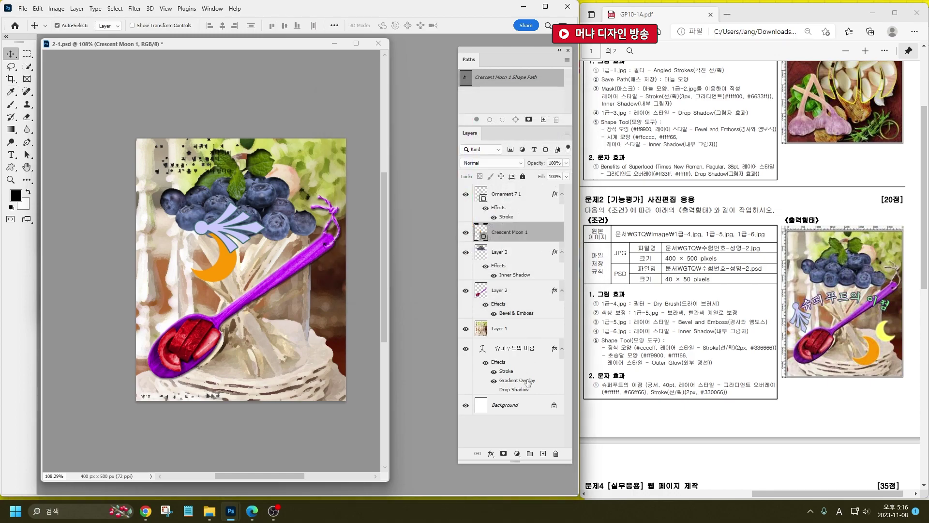
Add an Outer Glow layer style to the crescent moon, increasing its spread and size.
left_click(491, 453)
left_click(506, 437)
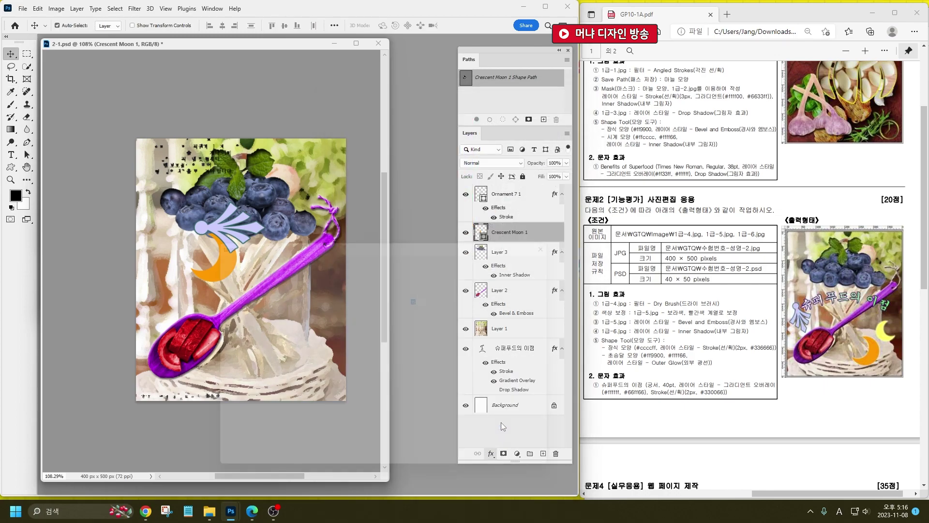
left_click_drag(376, 176, 478, 242)
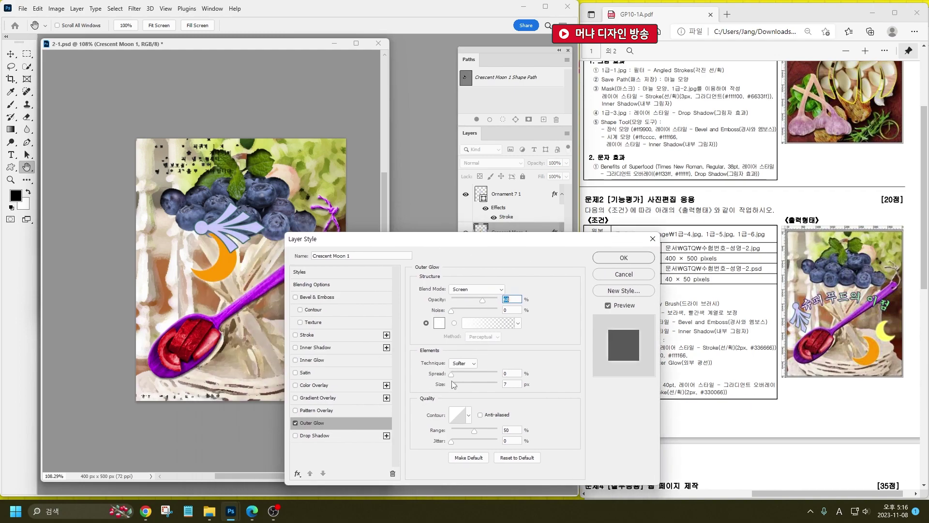
left_click_drag(452, 374, 460, 386)
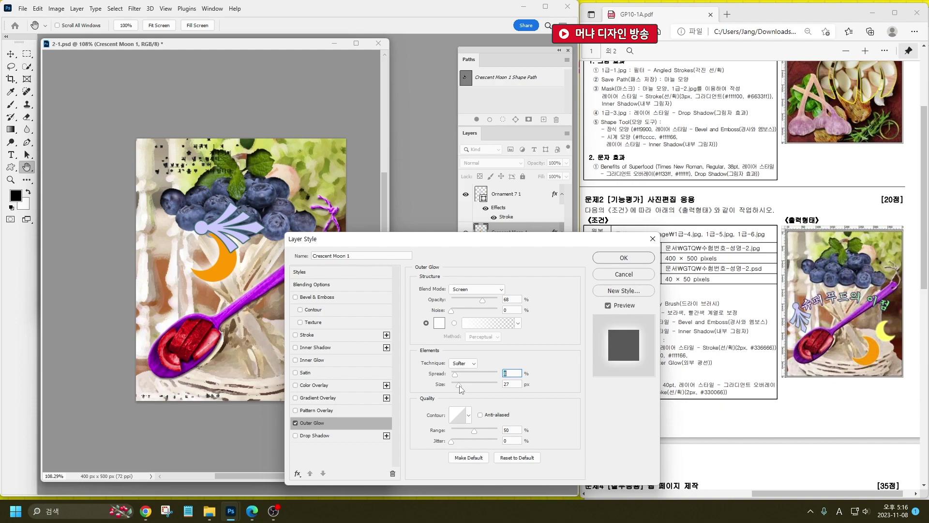
key("Tab")
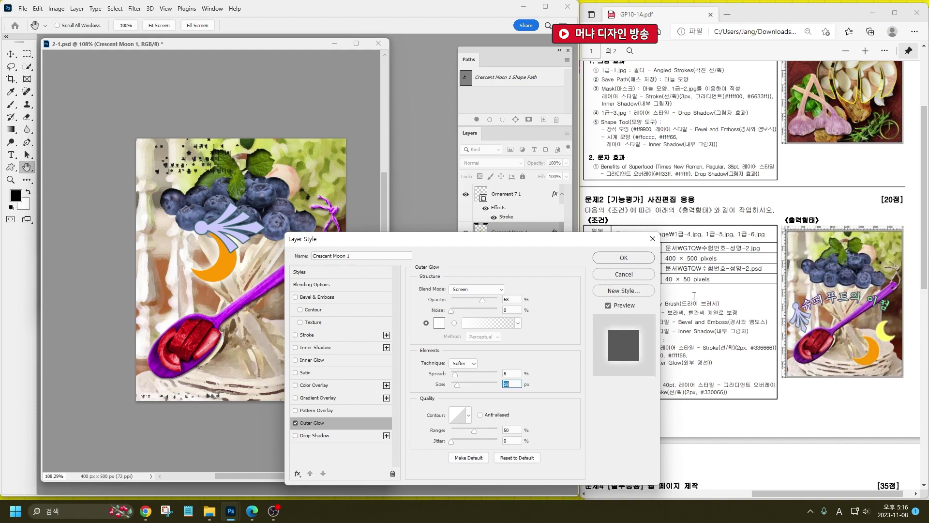
left_click(643, 259)
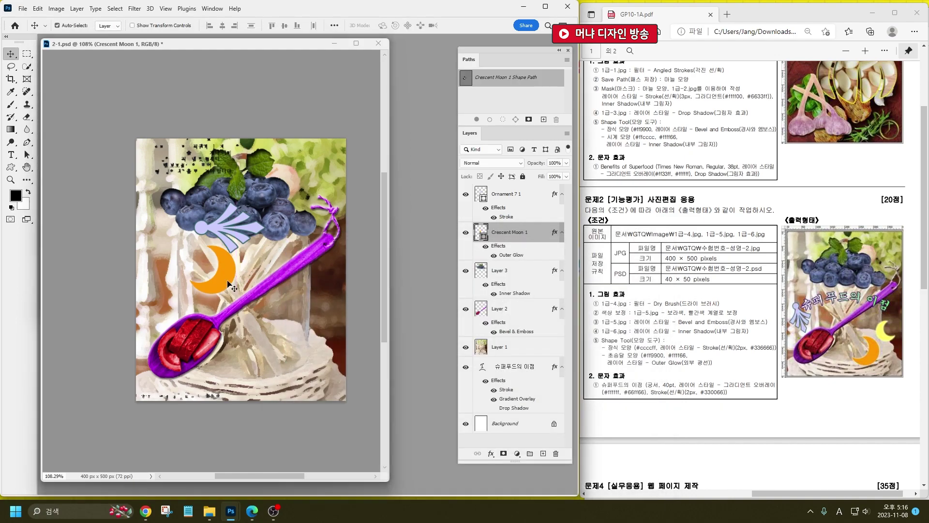
Duplicate the crescent moon layer and set the copy's fill color to #ffff66.
key("ctrl+j")
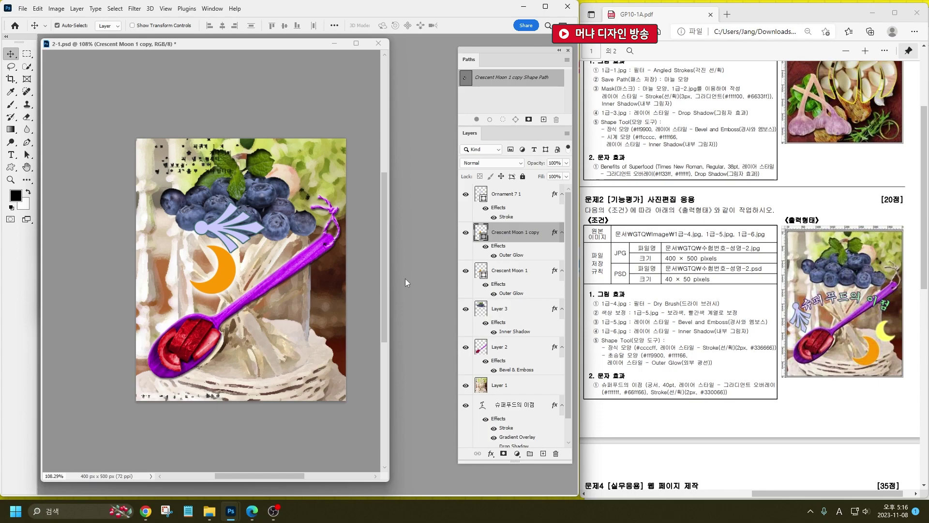
double_click(480, 235)
type("ffff66")
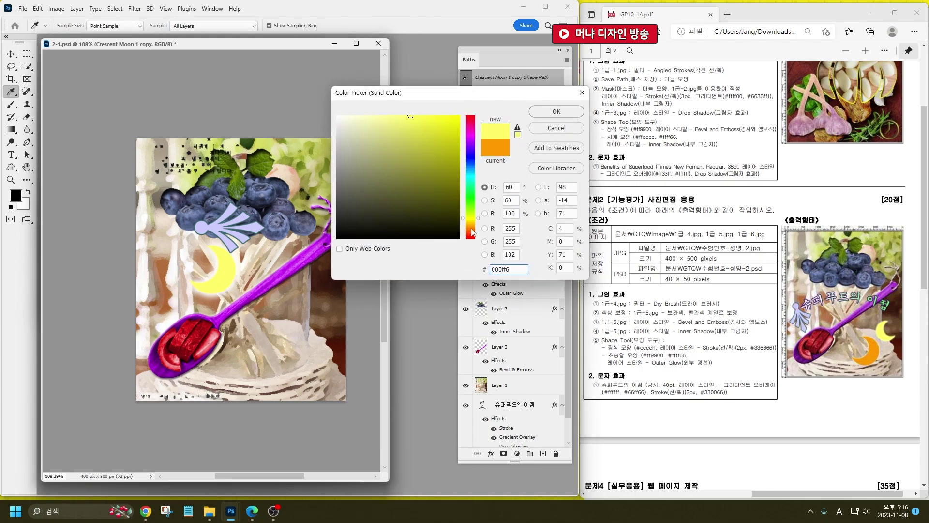
Apply the #ffff66 fill to the crescent moon copy and place it below the spoon handle, flipped horizontally and scaled down.
key("Return")
left_click_drag(231, 274, 320, 302)
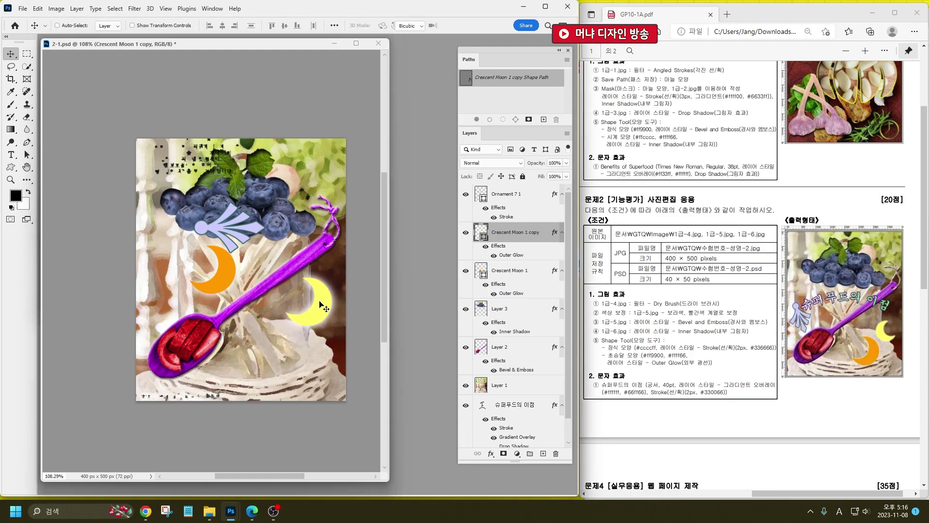
key("ctrl+t")
right_click(320, 304)
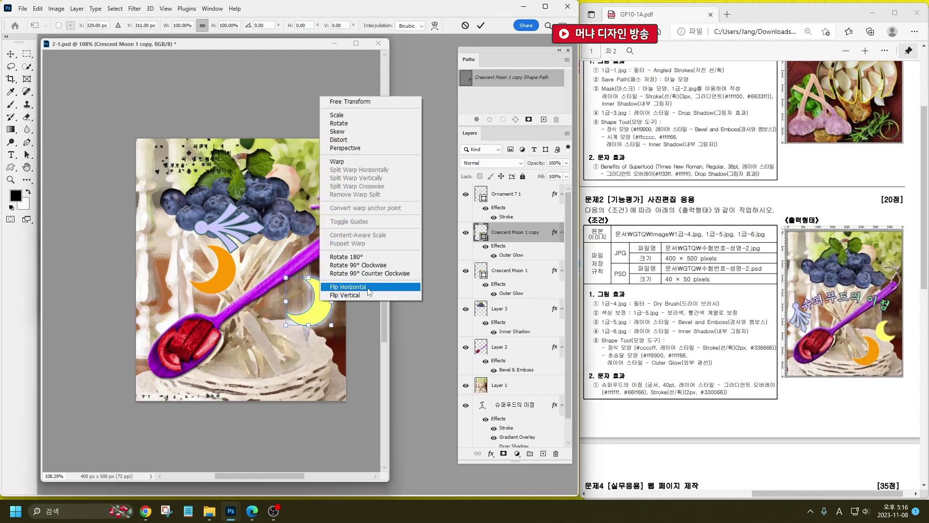
left_click(367, 288)
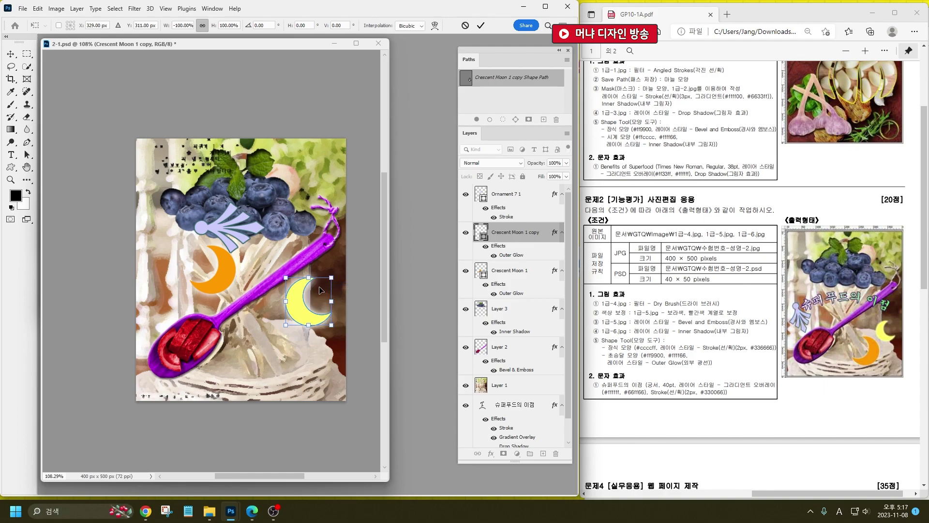
left_click_drag(331, 277, 303, 329)
key("Return")
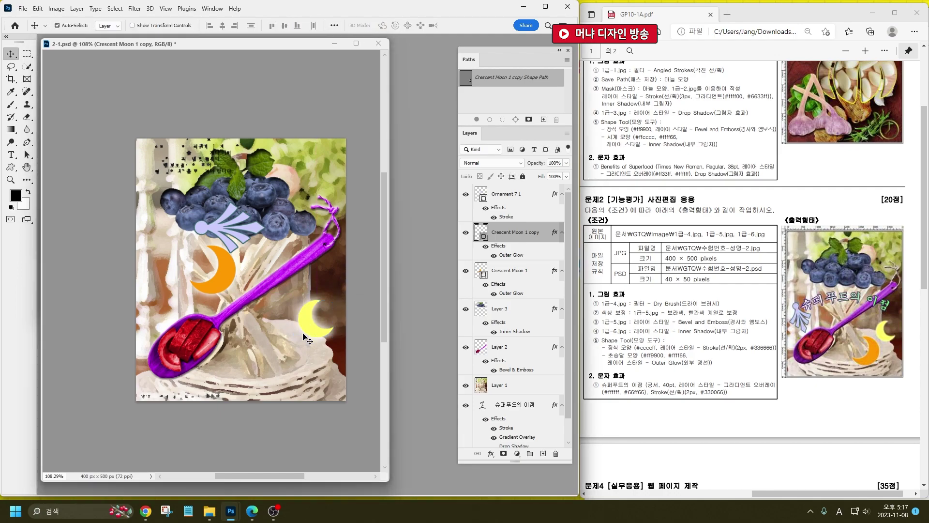
Move the orange crescent onto the basket below the yellow moon, and rotate and shrink the ornament above the spoon bowl.
left_click_drag(225, 272, 293, 343)
left_click_drag(233, 235, 174, 285)
key("ctrl+t")
left_click_drag(205, 234, 220, 294)
left_click_drag(188, 239, 168, 266)
key("Return")
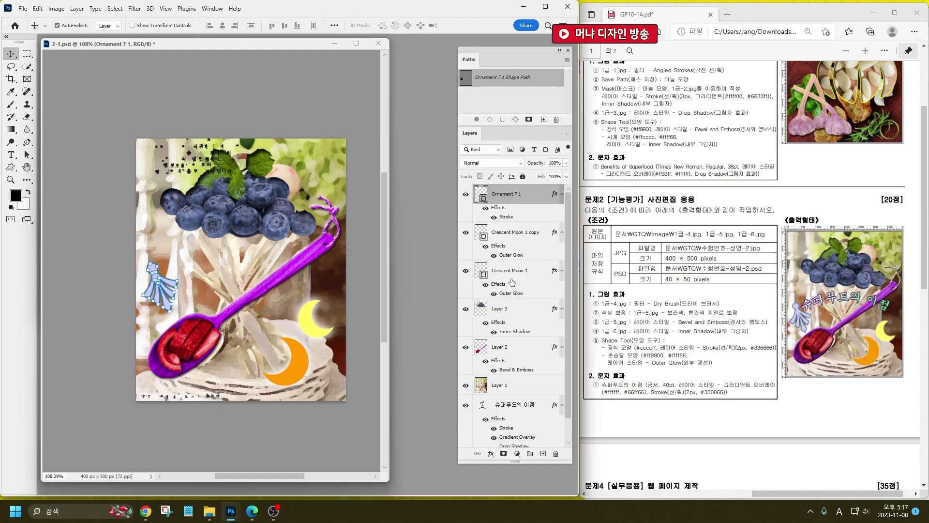
Bring the 슈퍼푸드의 이점 text layer to the top of the stack and place the text below the blueberries.
scroll(551, 431, "down", 1)
left_click(524, 396)
left_click_drag(538, 390, 517, 199)
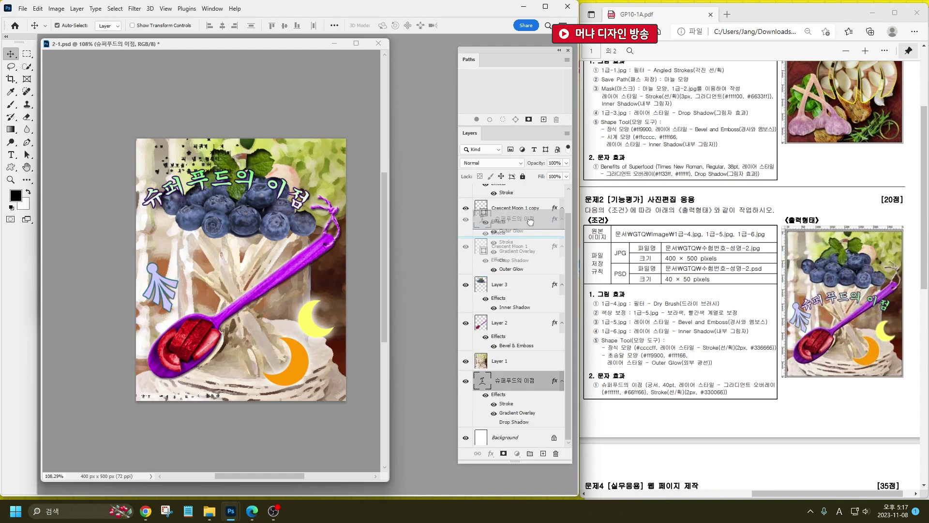
scroll(524, 305, "up", 1)
left_click_drag(524, 231, 506, 193)
left_click_drag(249, 186, 272, 260)
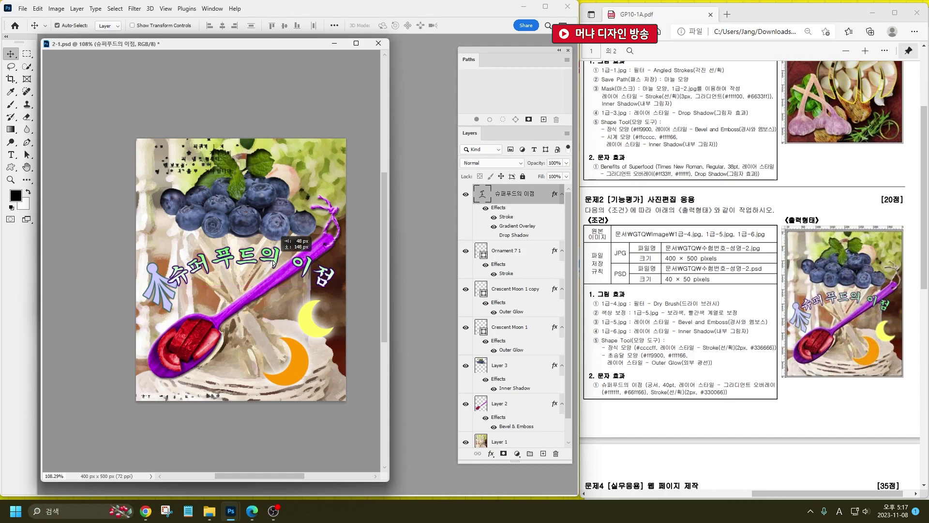
Scale the ornament shape to about 87% and nudge it 18 px down and 7 px right.
left_click(161, 283)
key("ctrl+t")
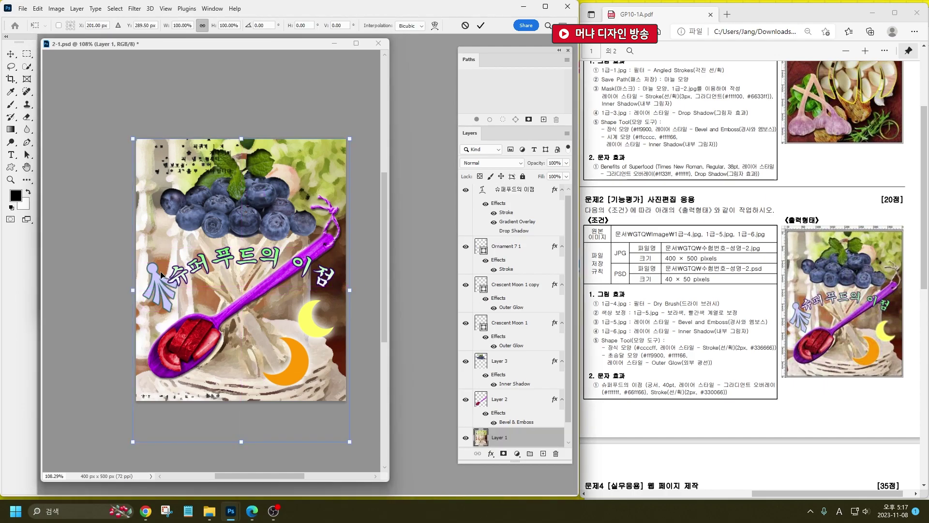
key("Escape")
left_click(154, 271)
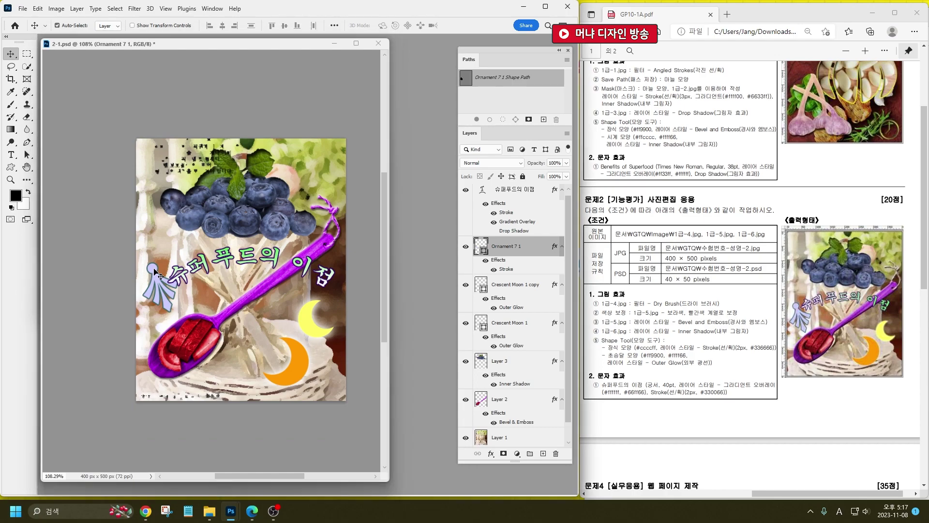
key("ctrl+t")
left_click_drag(177, 263, 151, 283)
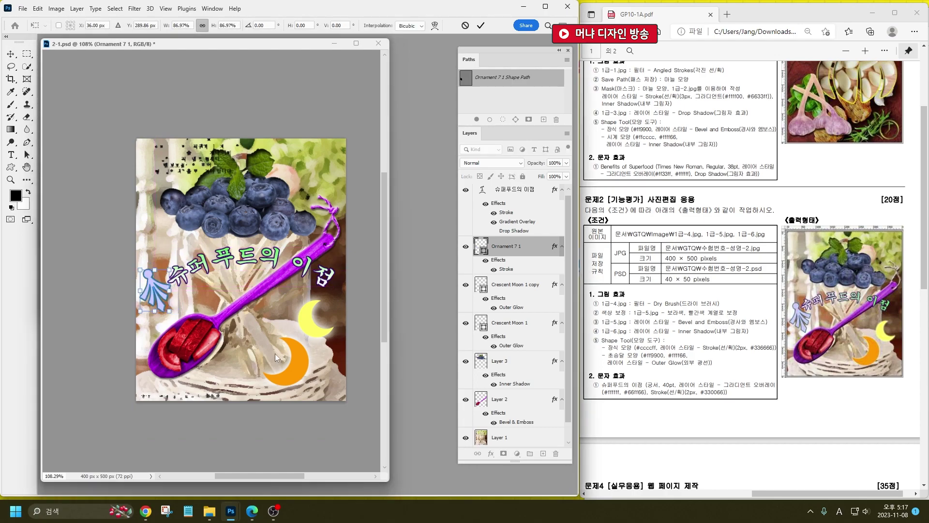
key("Down")
key("Down")
key("Down")
key("Down")
key("Down")
key("Down")
key("Down")
key("Down")
key("Down")
key("Down")
key("Down")
key("Down")
key("Down")
key("Down")
key("Down")
key("Down")
key("Down")
key("Right")
key("Right")
key("Right")
key("Right")
key("Right")
key("Right")
key("Right")
key("Right")
key("Right")
key("Down")
key("Down")
key("Left")
key("Left")
key("Up")
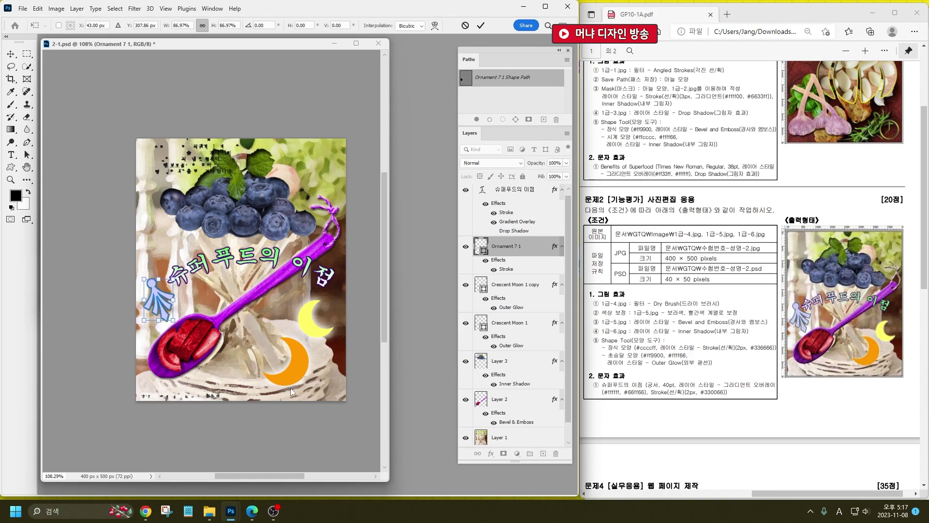
Enlarge the ornament shape to about 103%, apply the transform, and nudge it 5 px left and 7 px up.
left_click_drag(173, 320, 179, 328)
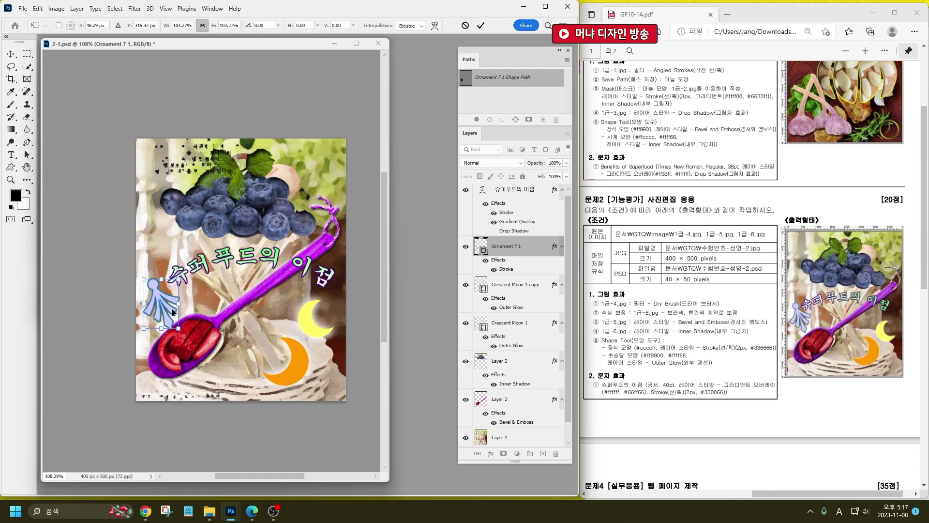
key("Return")
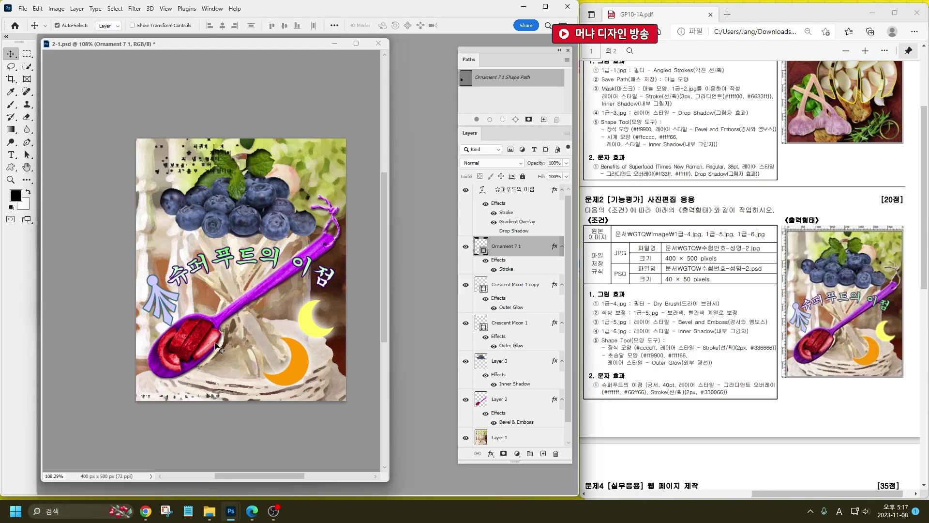
key("Left")
key("Left")
key("Left")
key("Left")
key("Left")
key("Up")
key("Up")
key("Up")
key("Up")
key("Up")
key("Up")
key("Up")
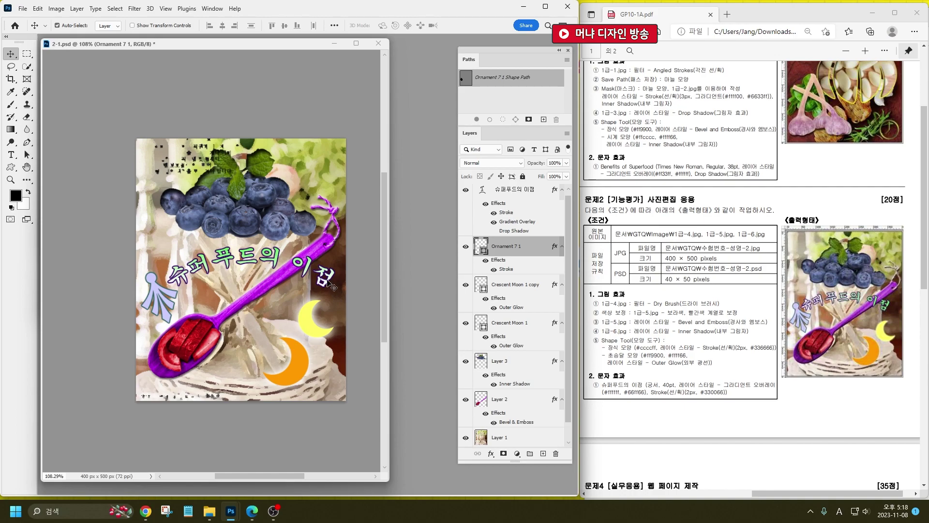
Set the angle of the 슈퍼푸드의 이점 text's Gradient Overlay to 0°.
left_click(273, 260)
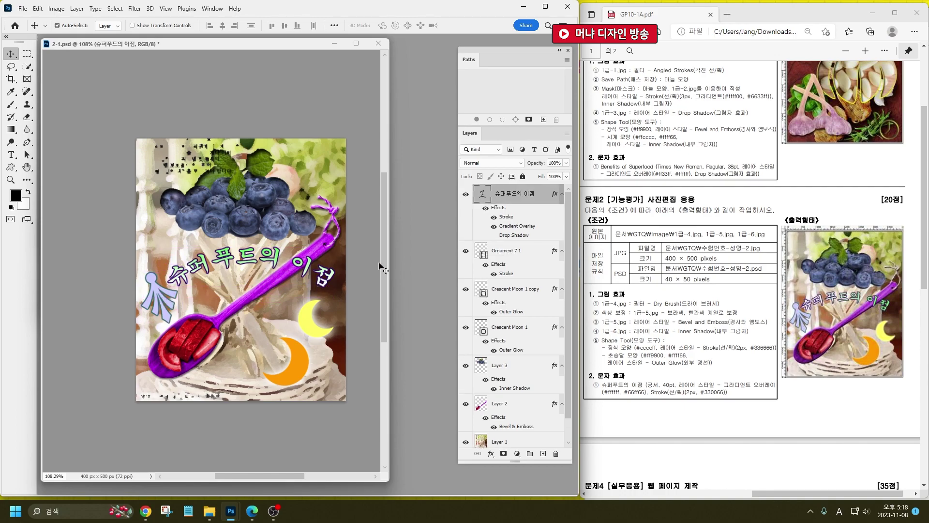
double_click(521, 226)
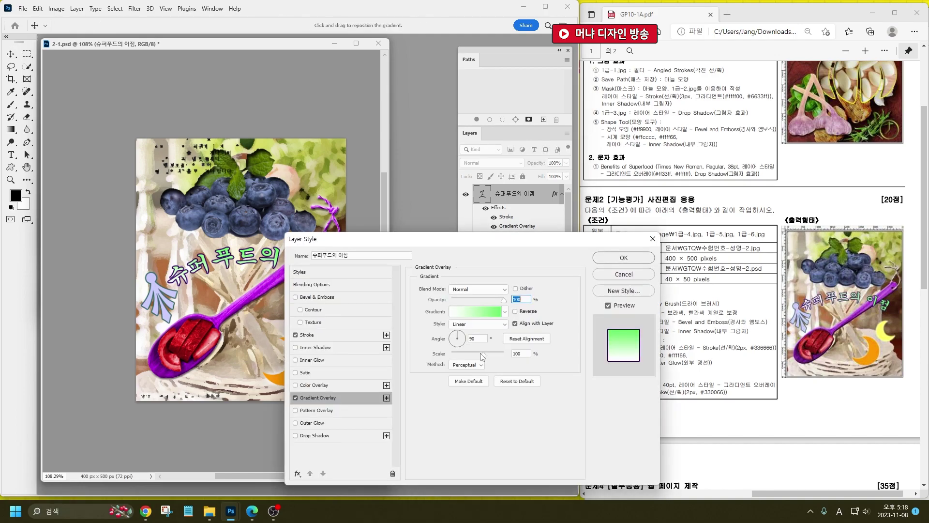
left_click_drag(516, 241, 568, 301)
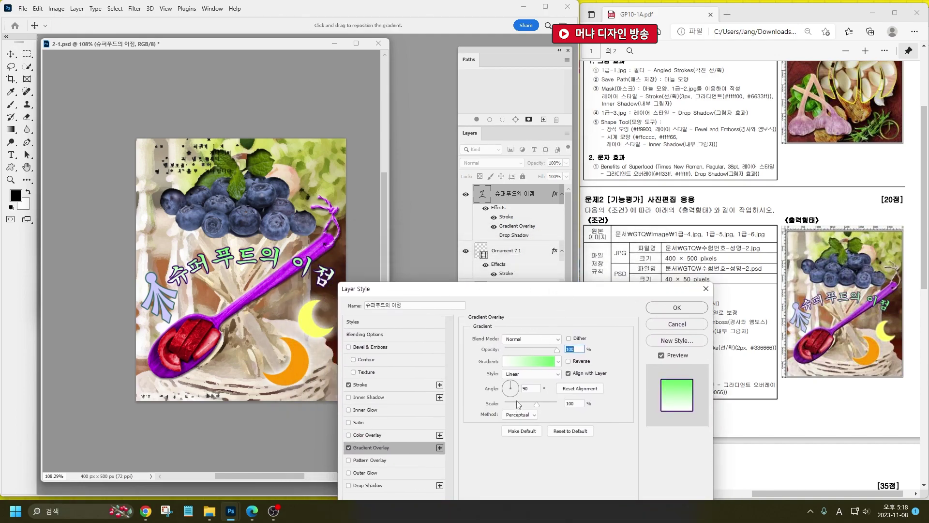
left_click(514, 388)
double_click(531, 388)
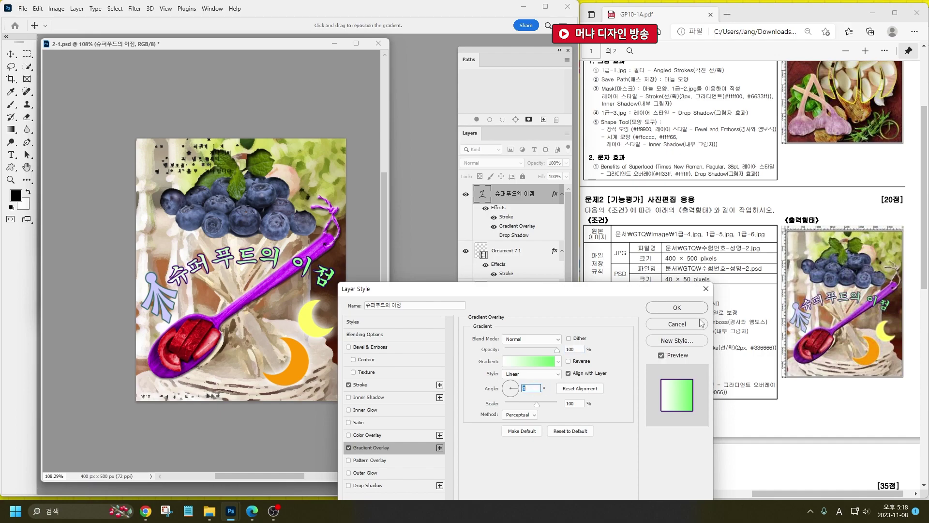
left_click(690, 308)
Save 2-1.psd and close it together with the open source images.
key("ctrl+s")
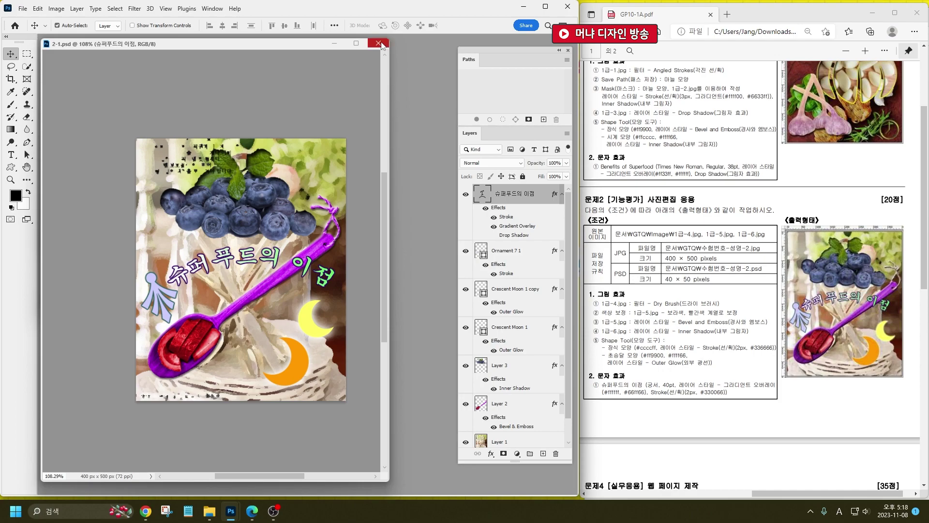
left_click(378, 44)
left_click(290, 47)
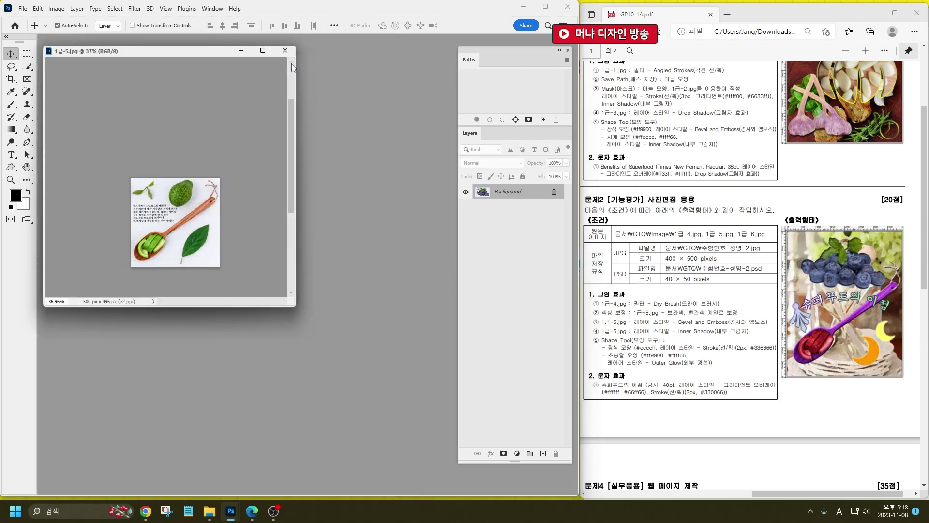
left_click(285, 50)
Show the 600 x 400 task's conditions in the exam PDF, and open 3.psd in an enlarged document window.
scroll(796, 283, "down", 10)
left_click_drag(844, 489, 697, 489)
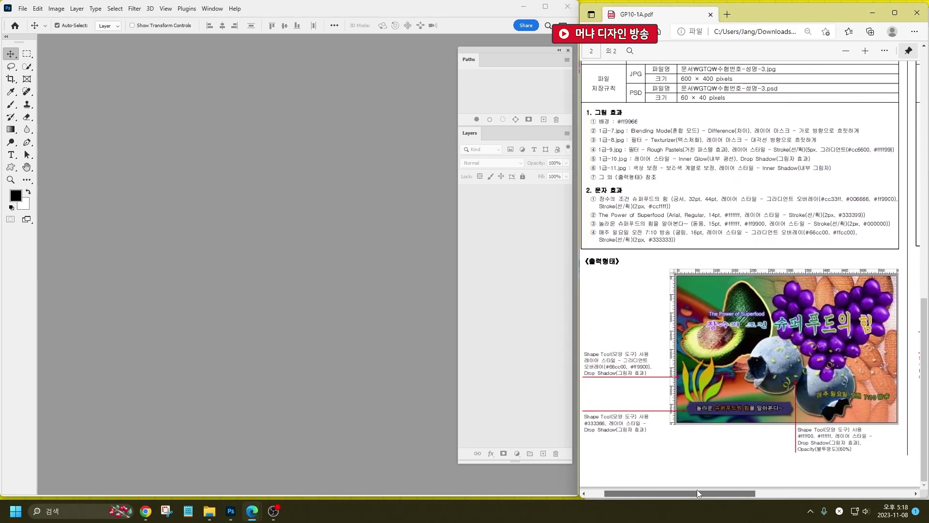
double_click(199, 225)
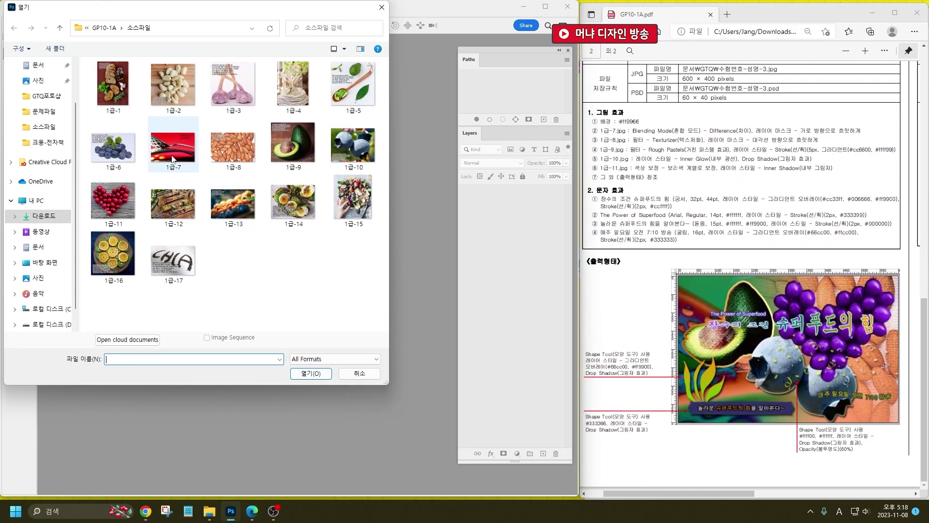
scroll(62, 90, "up", 1)
left_click(50, 99)
double_click(175, 111)
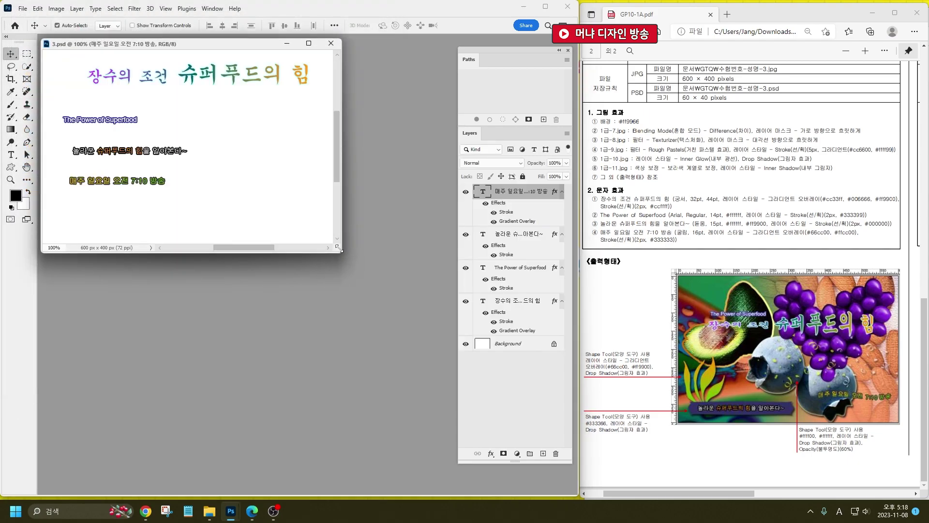
left_click_drag(341, 250, 457, 419)
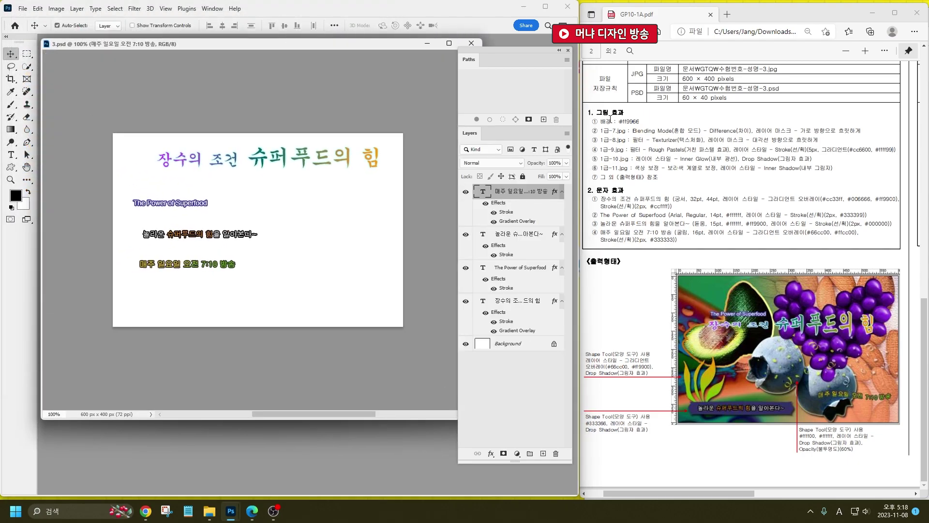
Set the foreground color to #ff9966 and fill the Background layer with it.
left_click(11, 200)
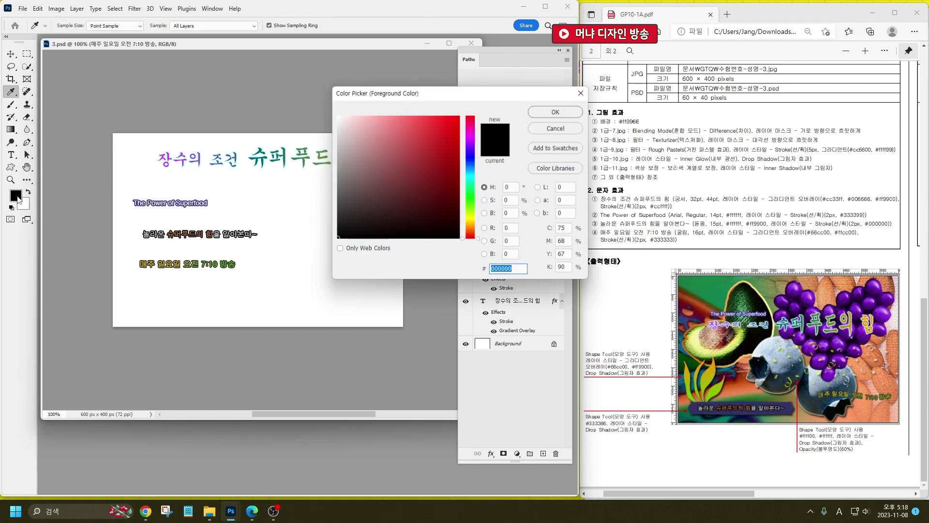
type("f96")
key("Return")
key("v")
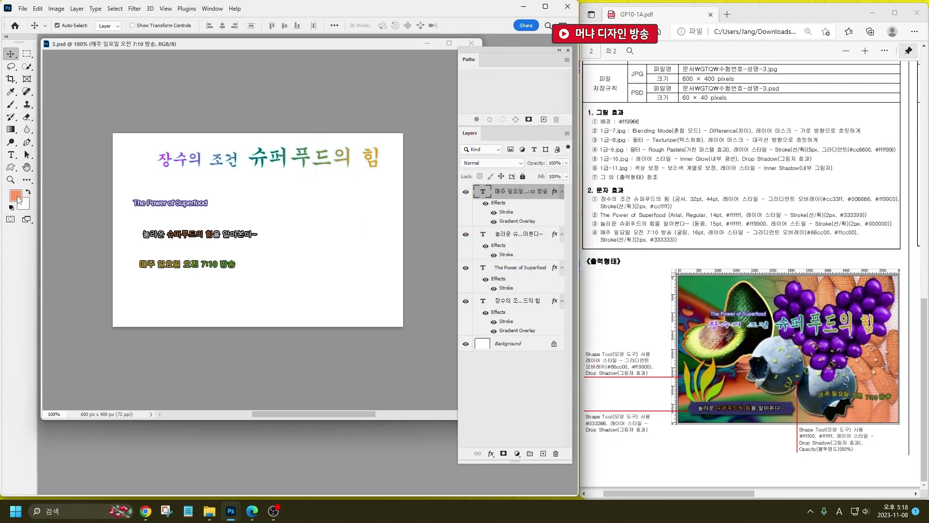
left_click(528, 347)
key("alt+BackSpace")
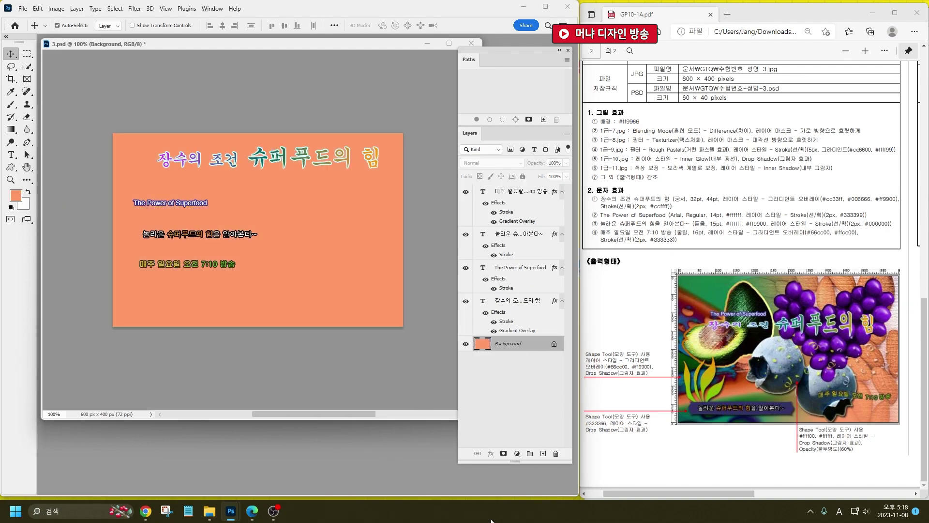
Open the source image 1급-7 from the 소스파일 folder of GP10-1A.
double_click(381, 453)
double_click(108, 164)
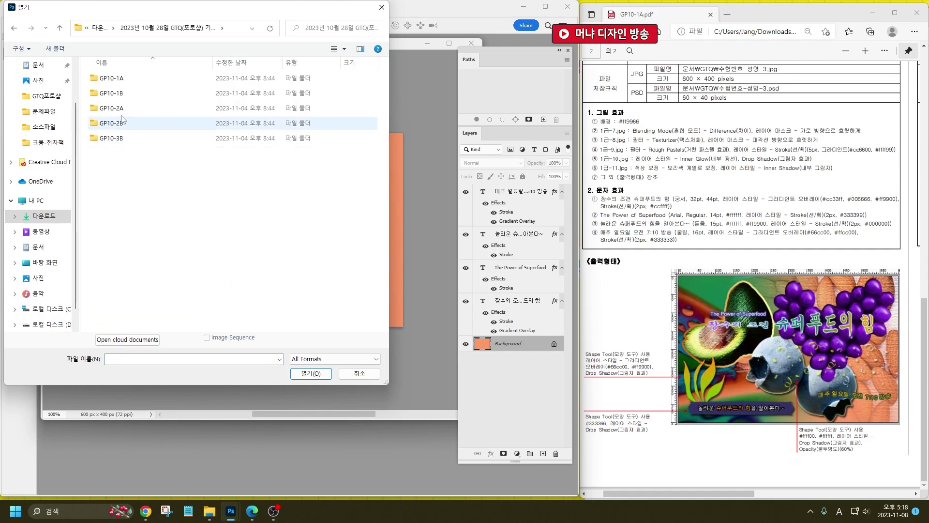
double_click(118, 81)
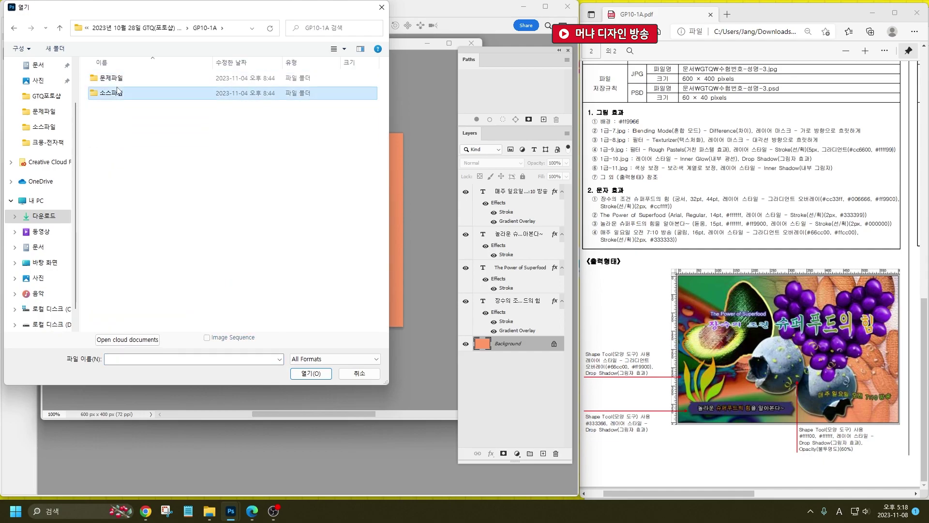
double_click(111, 93)
double_click(173, 161)
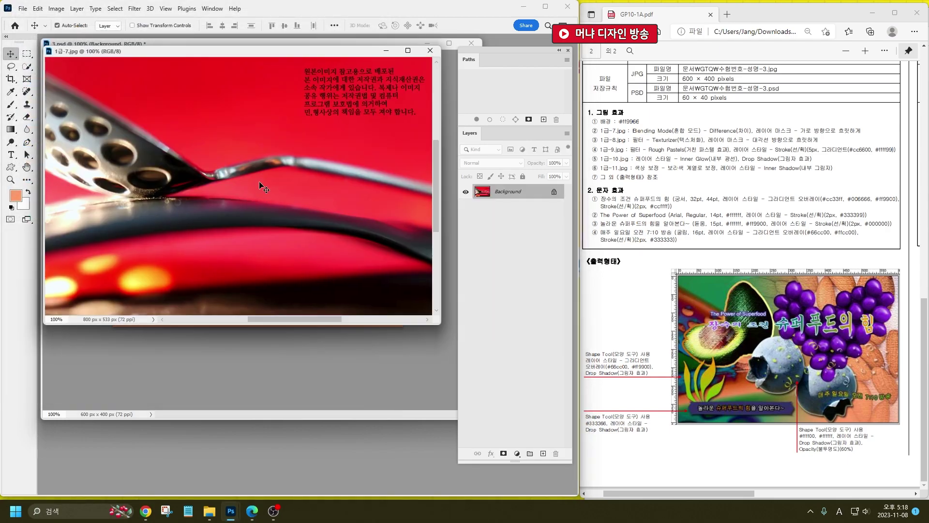
Add the 1급-7 image to 3.psd as a layer above the Background and set its blending mode to Difference.
left_click_drag(285, 57, 290, 218)
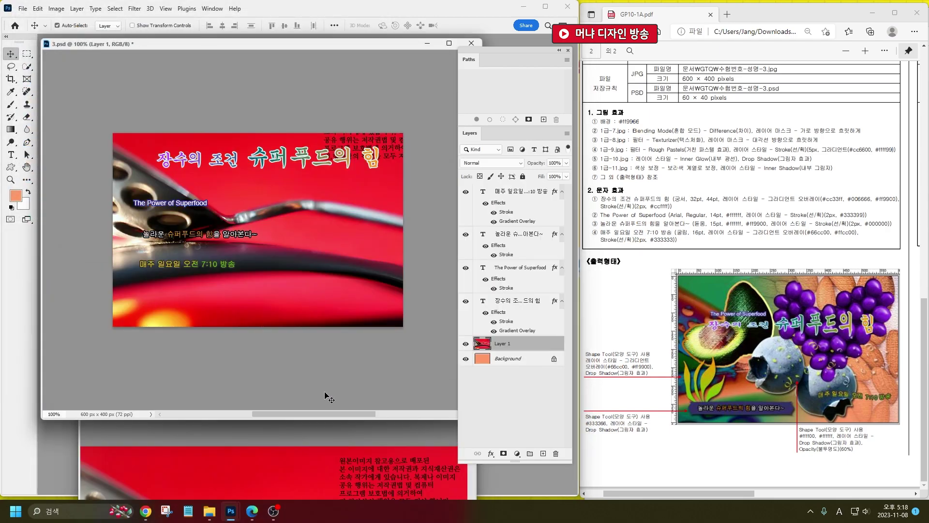
left_click(361, 448)
left_click(421, 282)
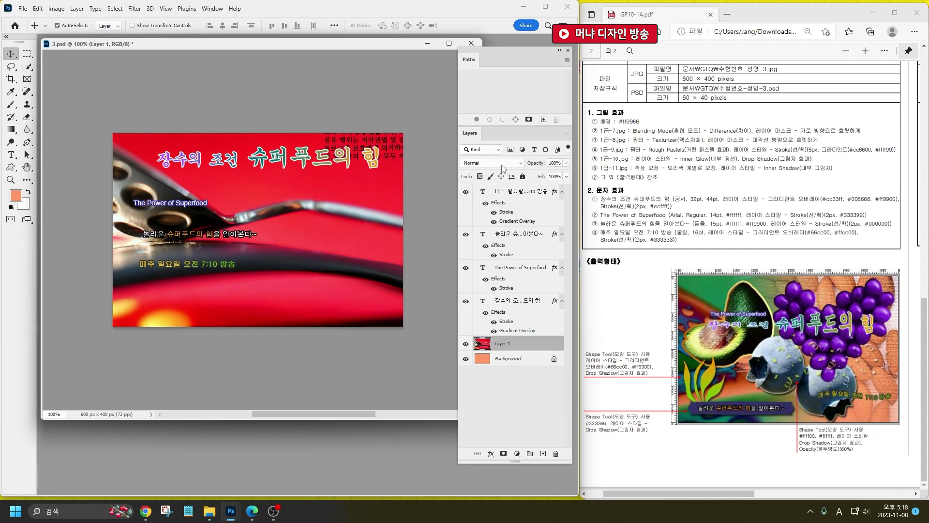
left_click(502, 164)
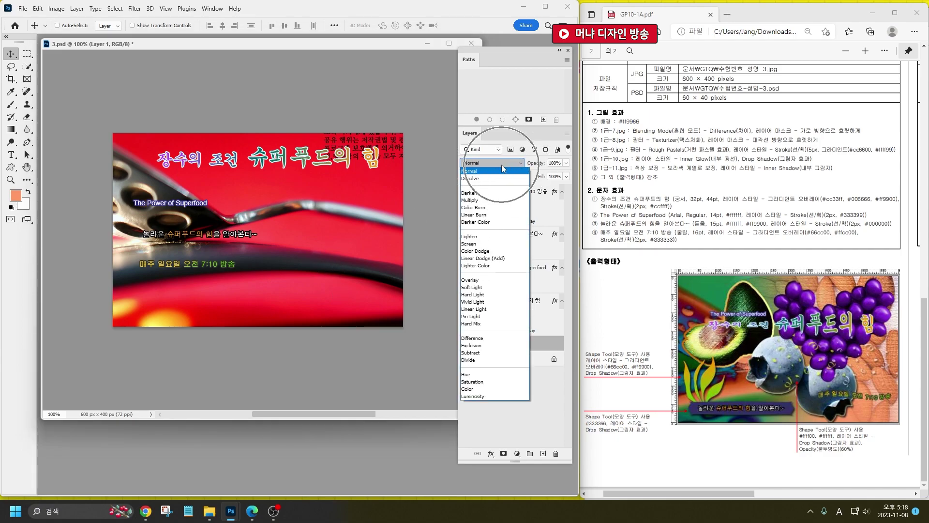
left_click(499, 339)
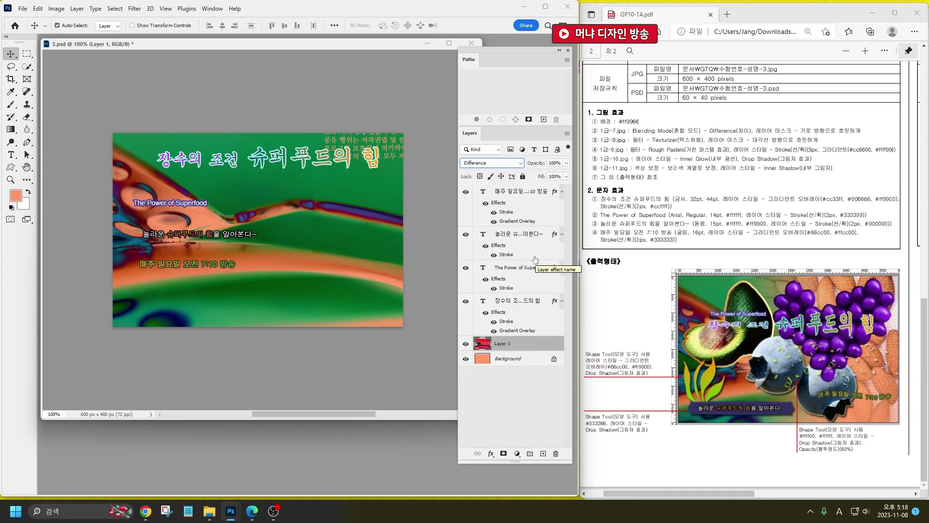
Scale the 1급-7 layer to about 89% and shift it so it covers the canvas with the chili tips at the left edge.
left_click_drag(291, 302, 291, 289)
key("ctrl+t")
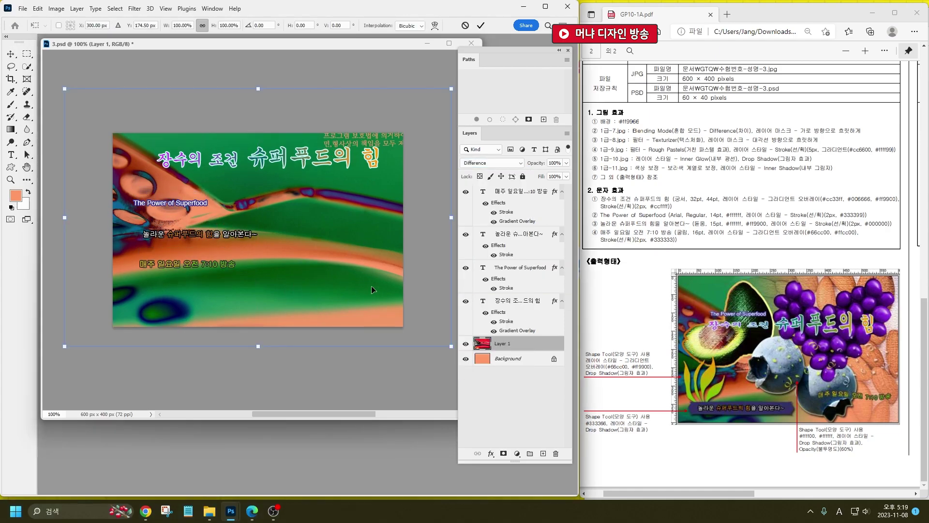
left_click_drag(455, 350, 402, 315)
left_click_drag(325, 273, 340, 293)
left_click_drag(413, 103, 382, 124)
left_click_drag(321, 238, 343, 280)
left_click_drag(408, 158, 448, 125)
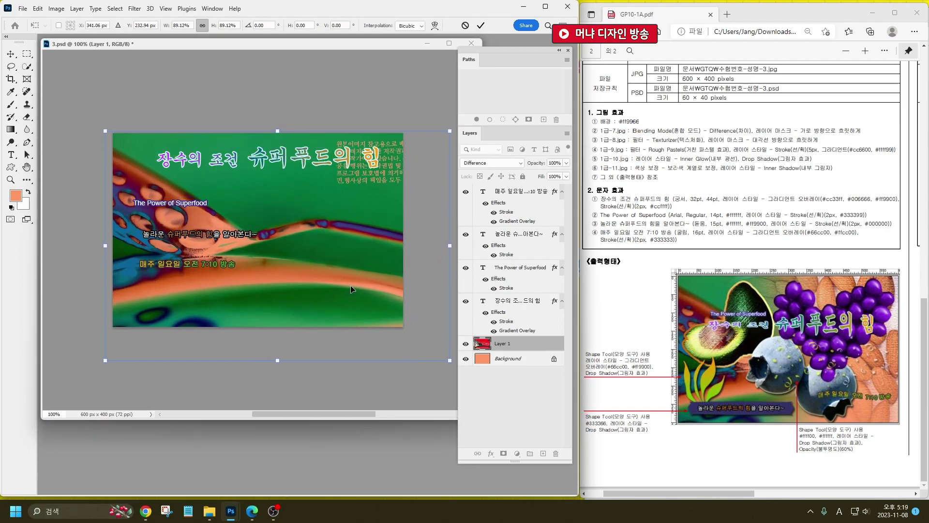
key("Return")
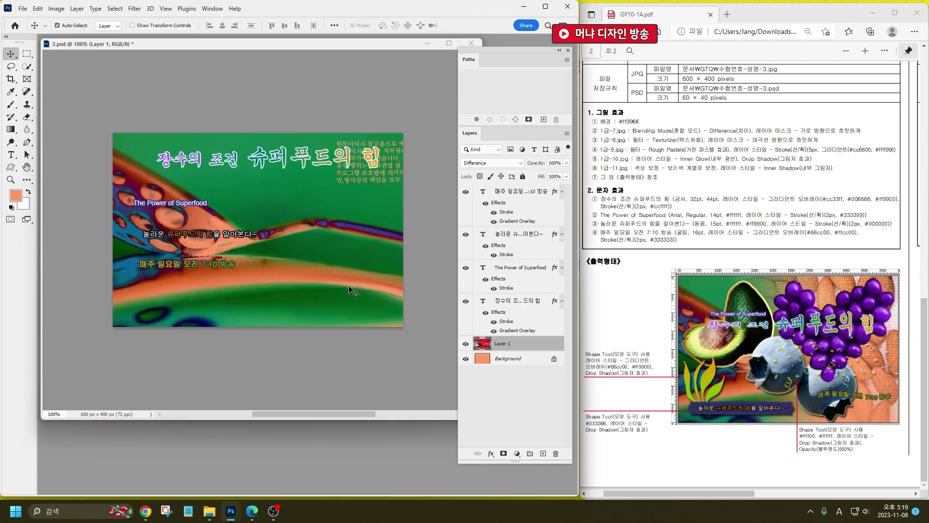
Mask the 1급-7 layer with a horizontal white-to-black gradient that fades the image out toward the canvas's right side.
left_click(504, 453)
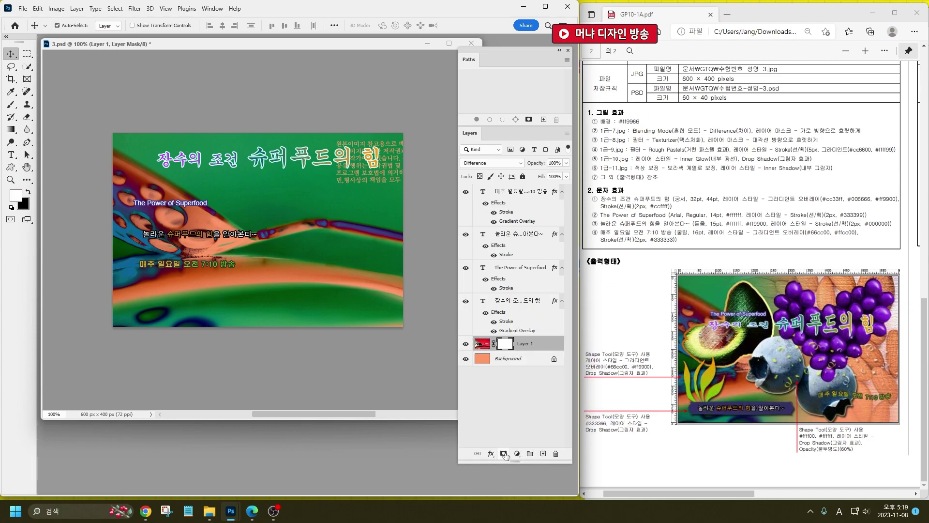
left_click(10, 129)
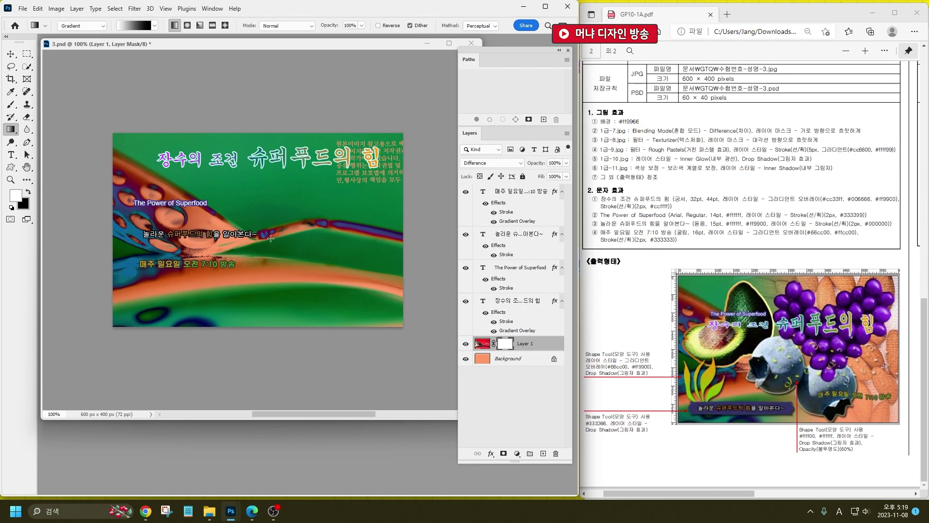
left_click_drag(271, 238, 389, 238)
left_click_drag(228, 242, 337, 238)
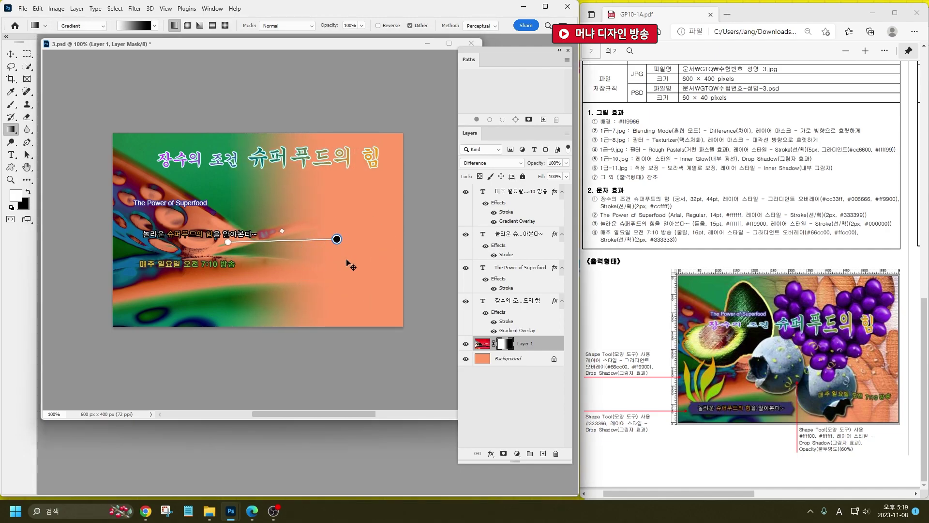
Open the source image 1급-8 and add it to 3.psd as a layer above the 1급-7 layer.
double_click(349, 450)
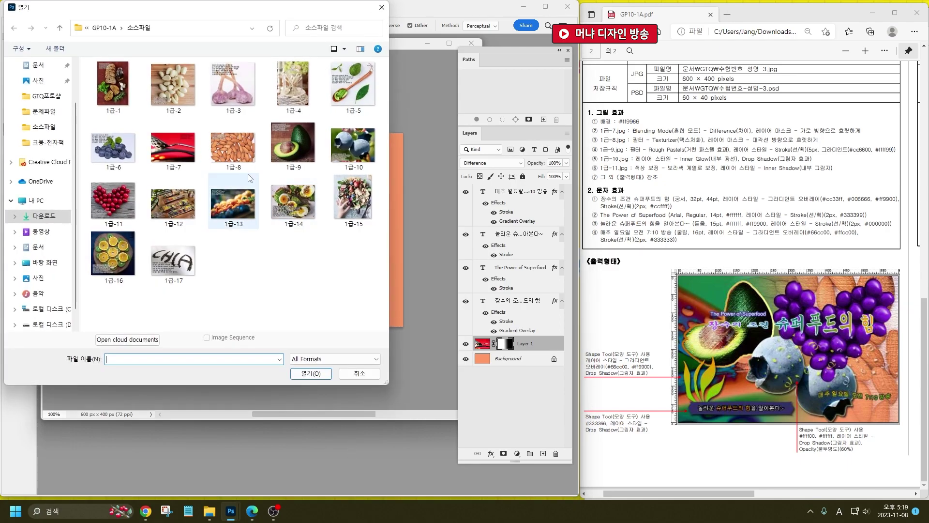
double_click(242, 151)
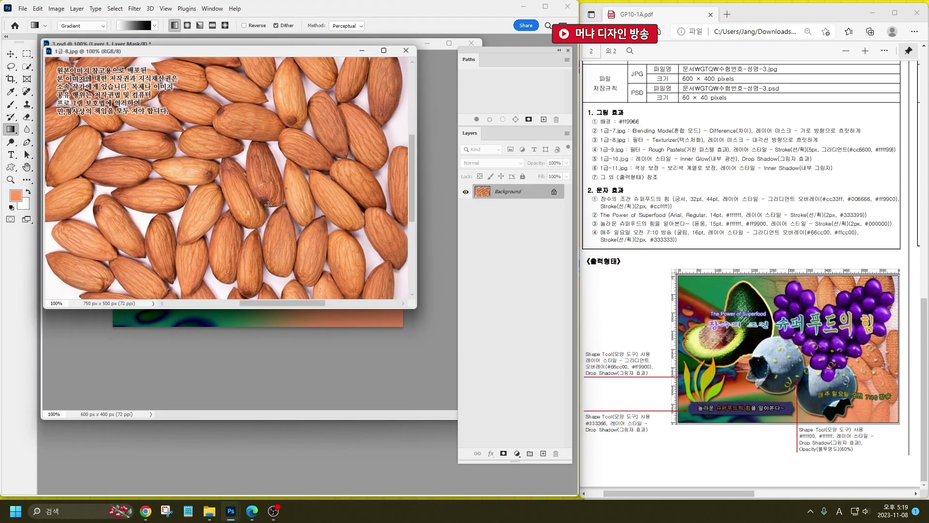
left_click(10, 55)
left_click_drag(136, 52, 338, 286)
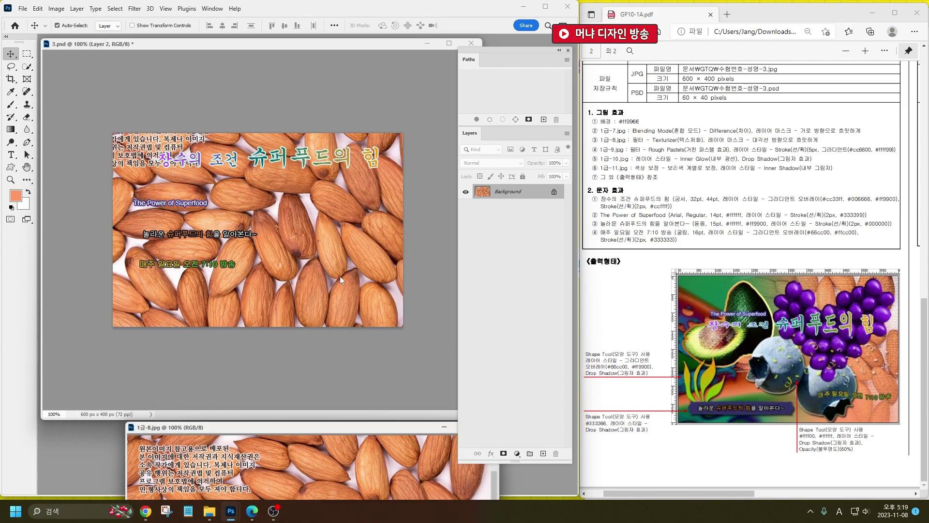
Apply the Texturizer filter with the Canvas texture, 151% scaling, relief 12 and light from Top to the 1급-8 image.
left_click(134, 8)
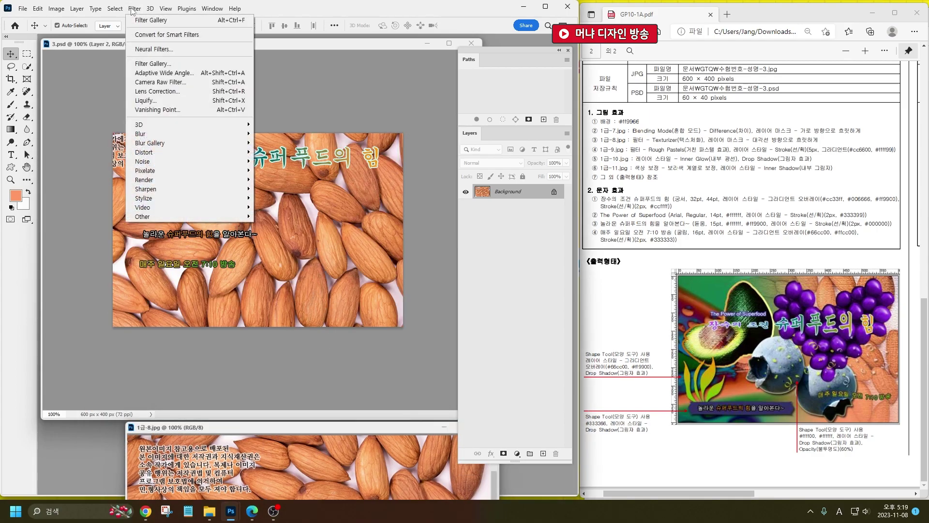
left_click(175, 68)
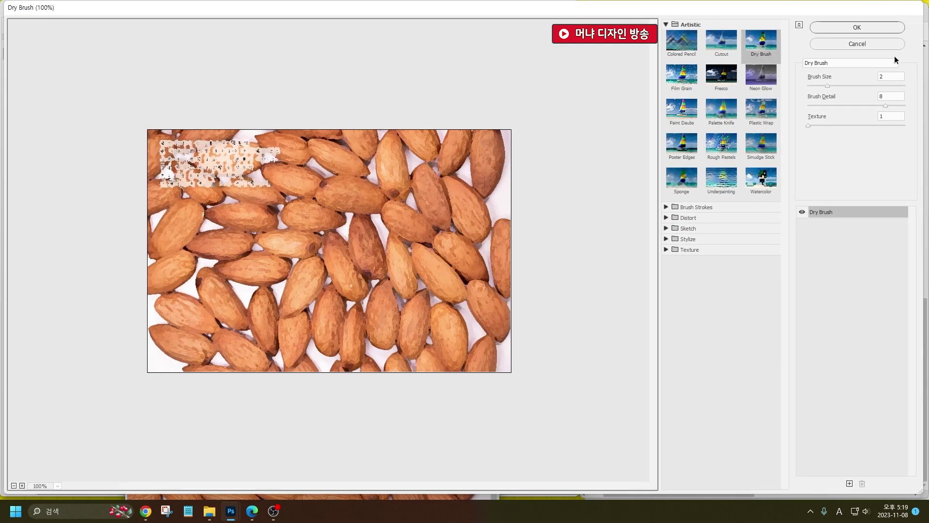
left_click(875, 66)
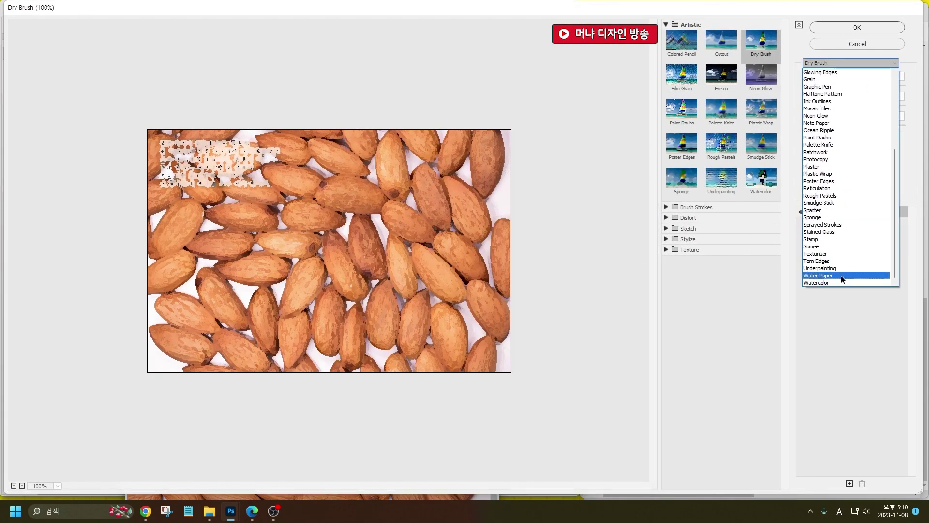
left_click(840, 253)
left_click_drag(830, 2, 725, 43)
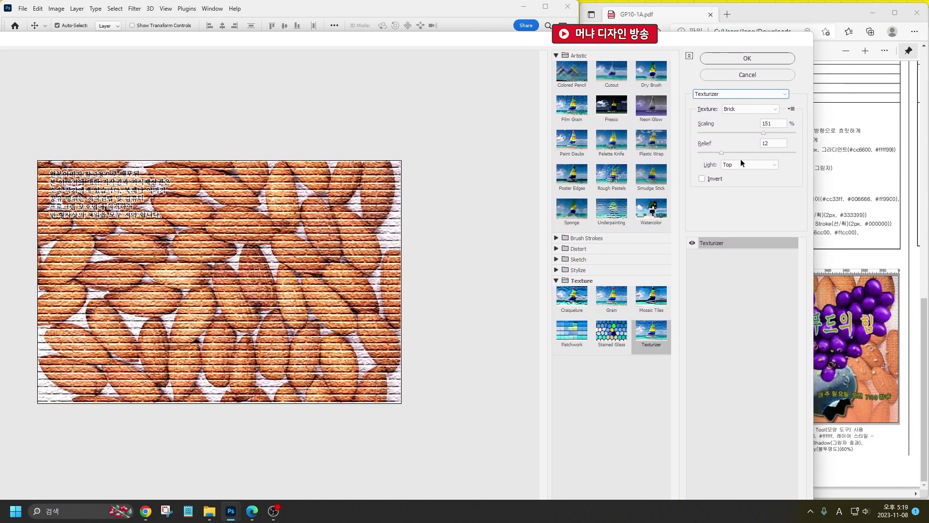
left_click(743, 95)
left_click(742, 95)
left_click(738, 108)
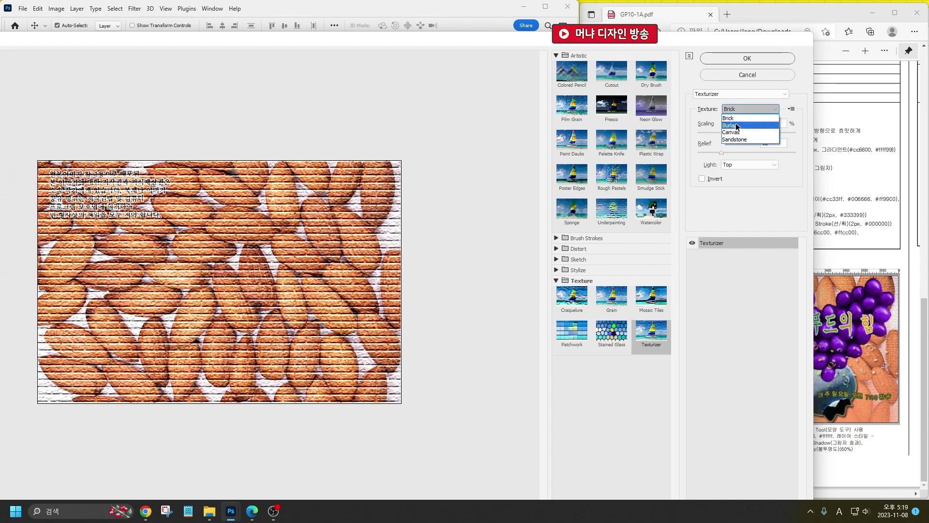
left_click(733, 133)
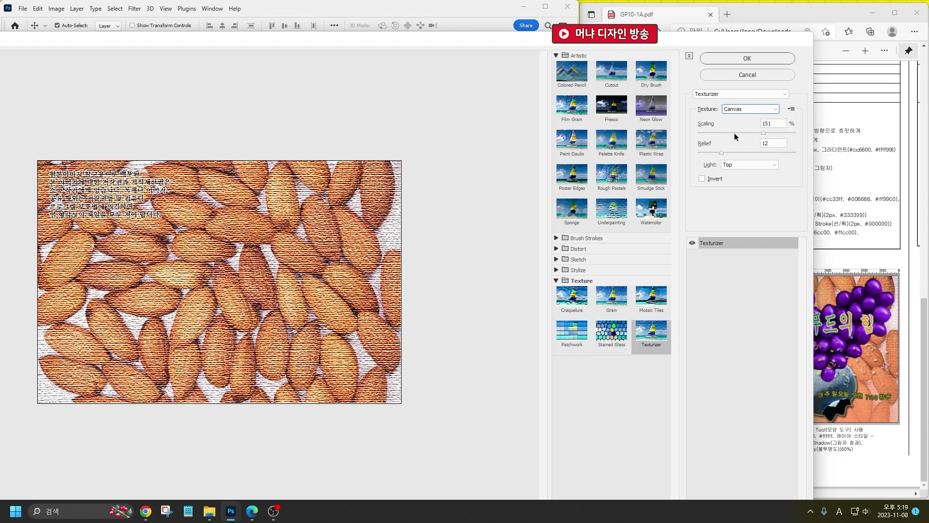
left_click(747, 62)
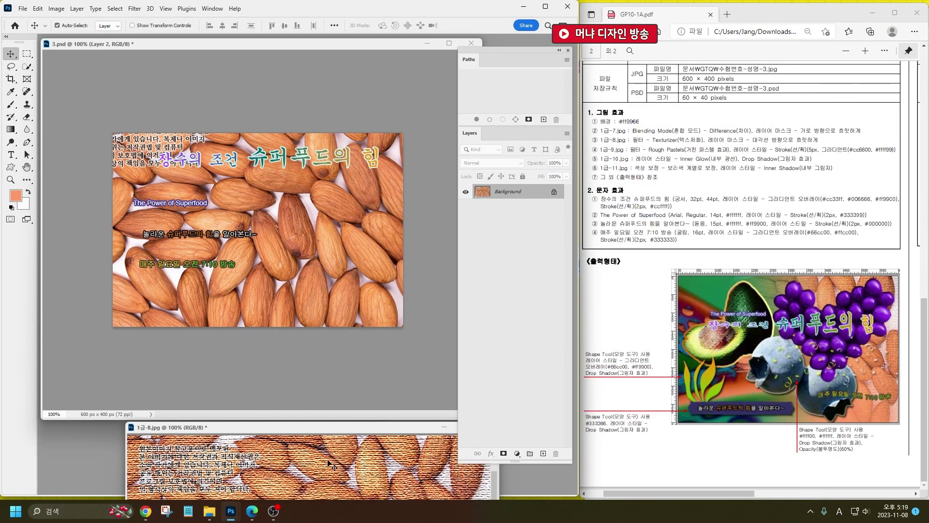
Replace the unfiltered almond layer in 3.psd with the textured 1급-8 image and scale it to about 80% to fit the canvas.
key("ctrl+z")
left_click_drag(358, 467, 308, 232)
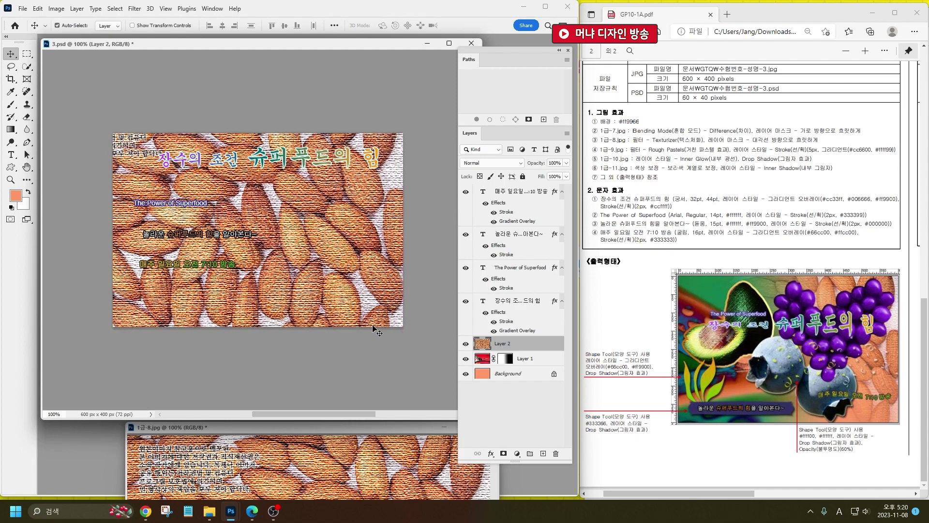
key("ctrl+t")
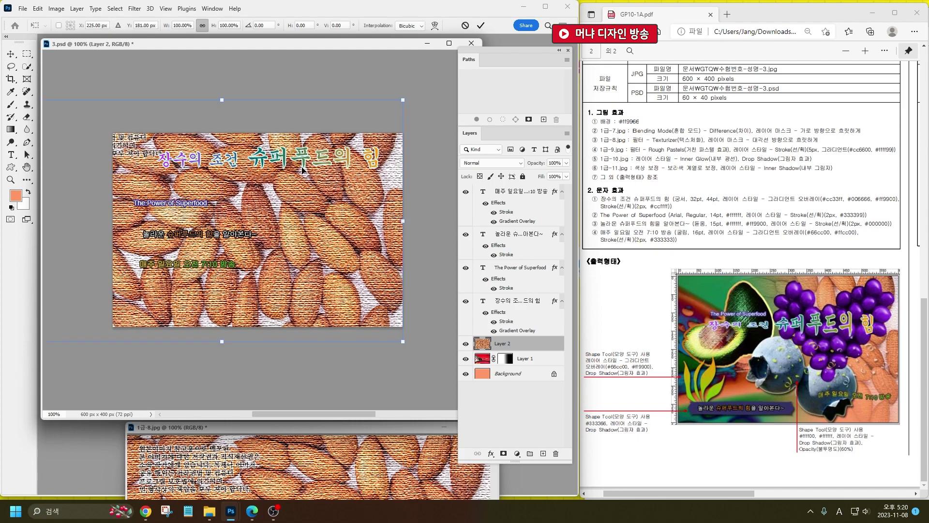
left_click_drag(220, 100, 250, 130)
left_click_drag(318, 263, 347, 252)
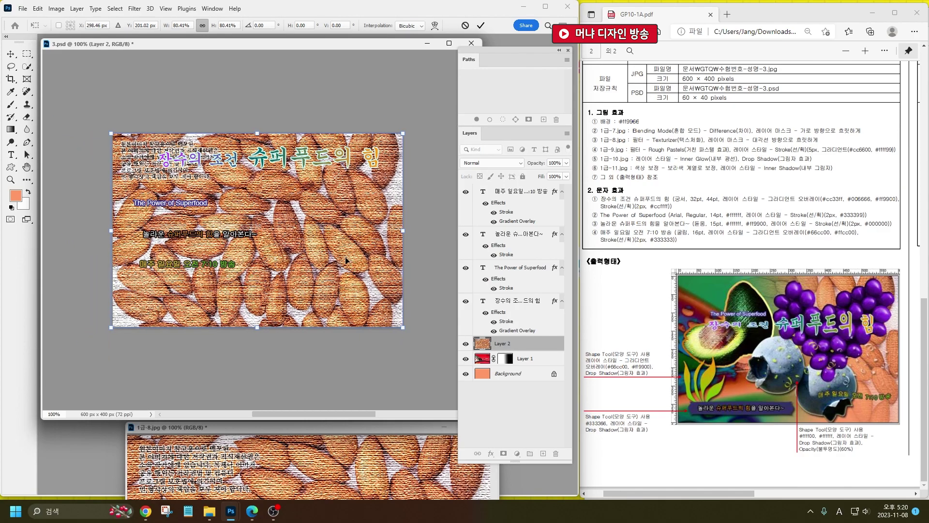
key("Return")
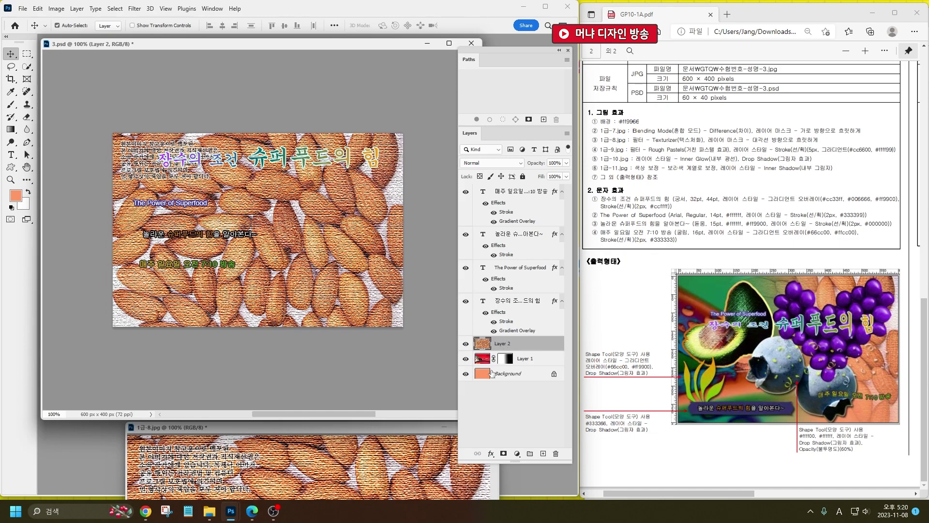
Mask the almond layer with a diagonal white-to-black gradient that fades it from the canvas's upper right toward the lower left.
left_click(504, 454)
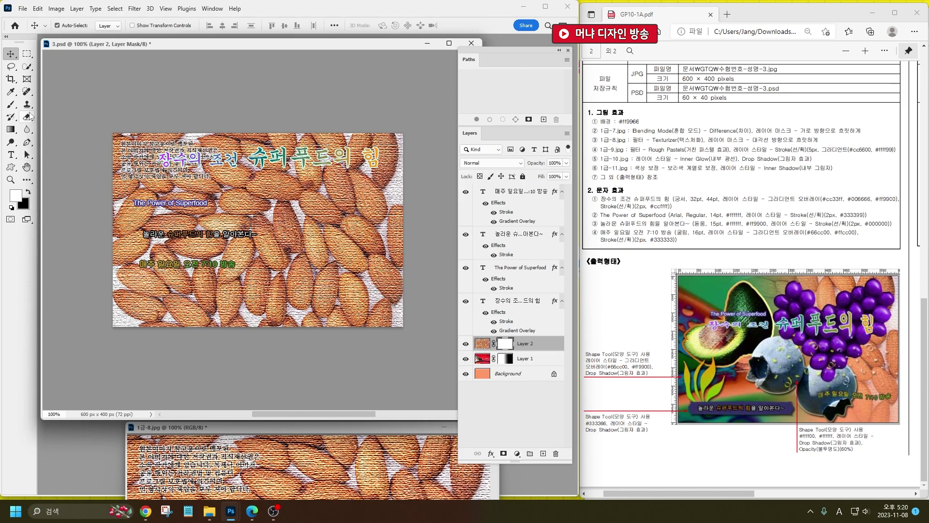
left_click(11, 129)
left_click_drag(203, 314, 318, 214)
mouse_move(351, 173)
left_mouse_down()
mouse_move(253, 239)
mouse_move(207, 291)
left_mouse_up()
left_click_drag(370, 155, 237, 288)
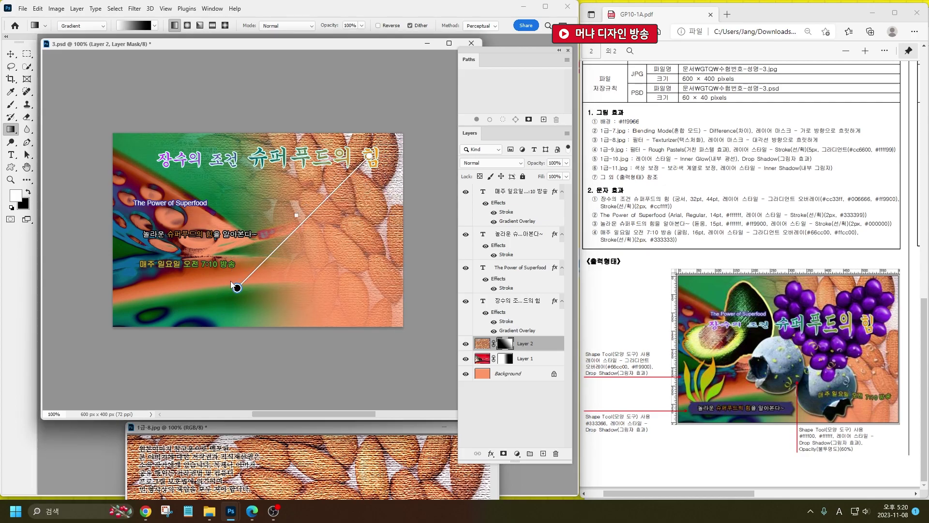
Close 1급-8.jpg without saving and open the source image 1급-9.
left_click(412, 428)
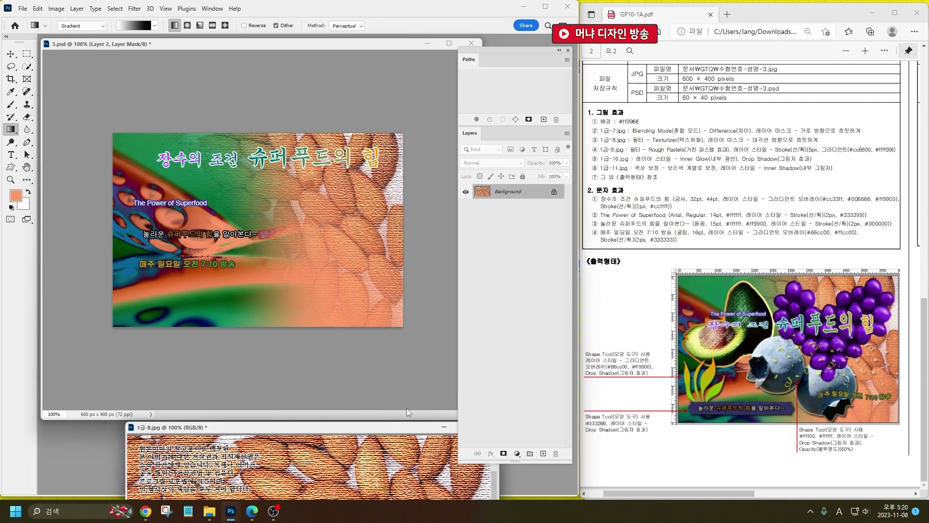
key("ctrl+w")
left_click(285, 186)
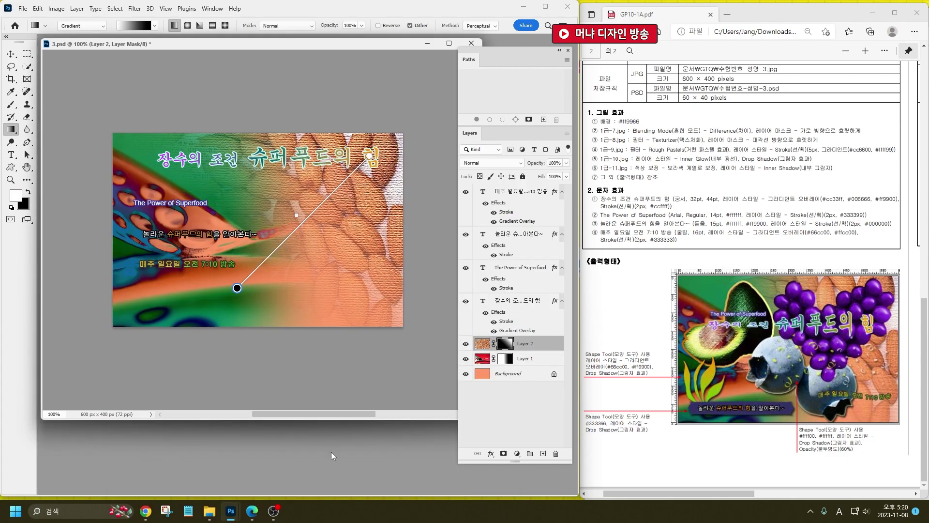
key("ctrl+o")
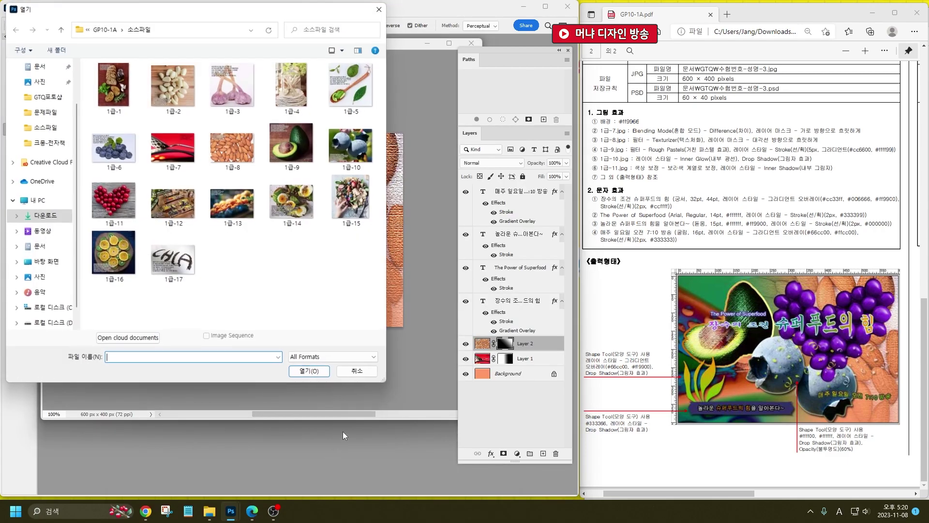
left_click(298, 162)
double_click(297, 162)
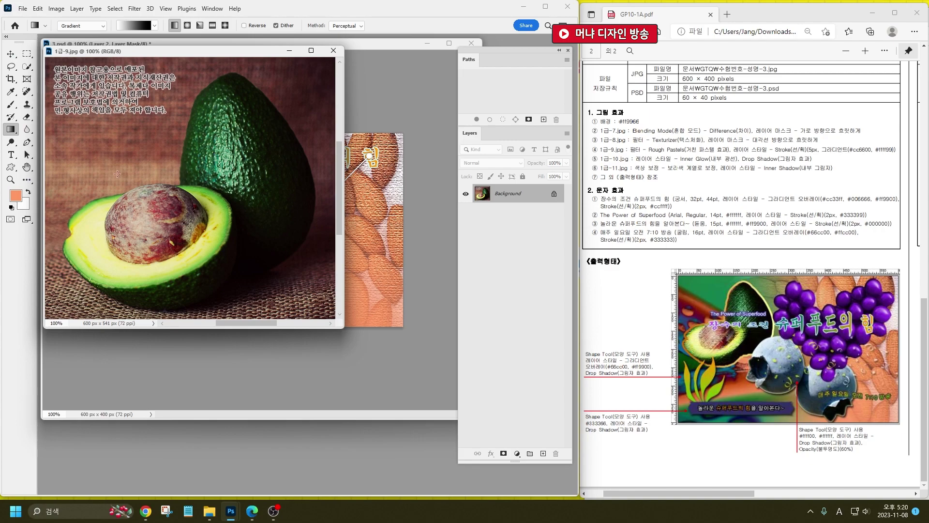
Select both the whole and the halved avocado in 1급-9 using Quick Selection with an enlarged brush.
left_click(27, 68)
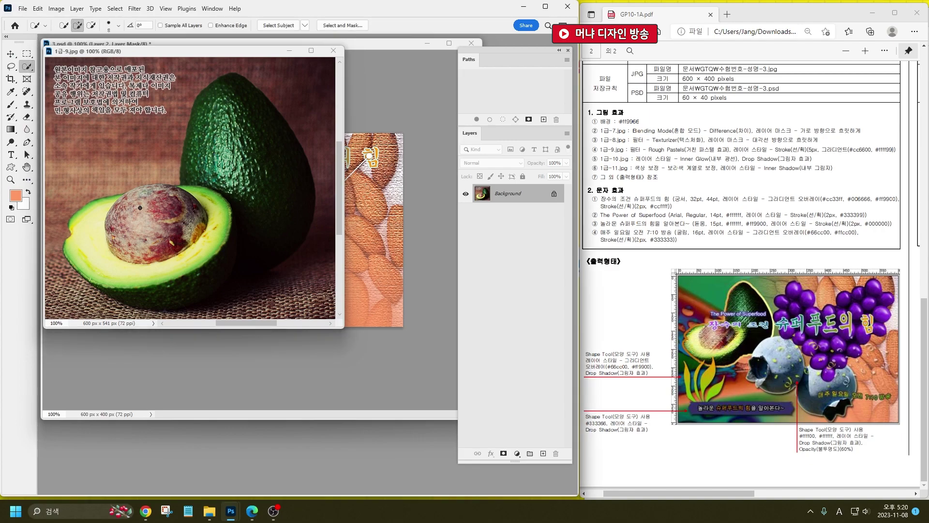
key("bracketright")
key("bracketright")
key("bracketright")
key("bracketright")
key("bracketright")
key("bracketright")
mouse_move(140, 208)
left_mouse_down()
mouse_move(91, 232)
mouse_move(226, 219)
mouse_move(201, 272)
mouse_move(143, 284)
mouse_move(245, 215)
mouse_move(233, 121)
mouse_move(216, 118)
mouse_move(239, 100)
mouse_move(246, 58)
mouse_move(332, 136)
mouse_move(332, 293)
mouse_move(338, 203)
mouse_move(318, 253)
mouse_move(246, 303)
mouse_move(162, 328)
mouse_move(114, 310)
left_mouse_up()
Copy the selected avocados into 3.psd as a layer above the almond layer and move them toward the canvas's upper left.
left_click_drag(276, 51, 378, 333)
left_click(11, 54)
left_click_drag(271, 450, 438, 359)
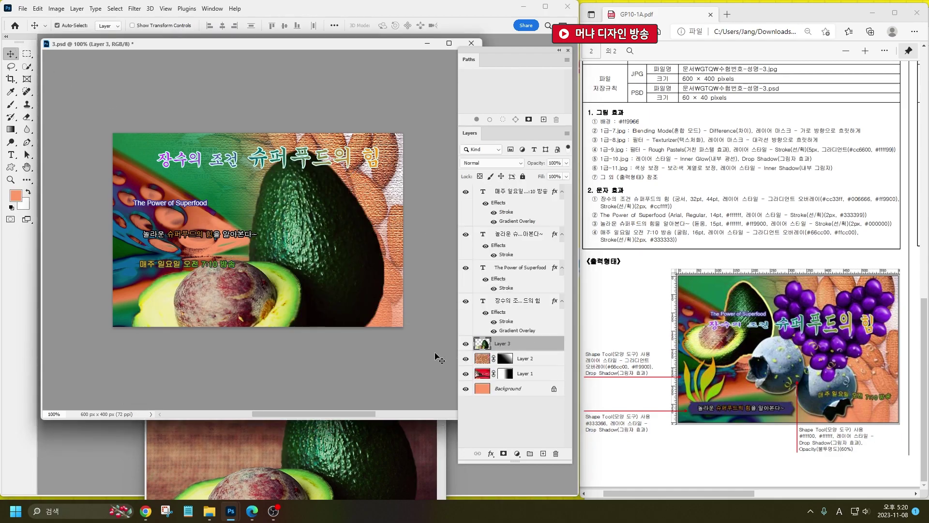
left_click_drag(343, 273, 320, 225)
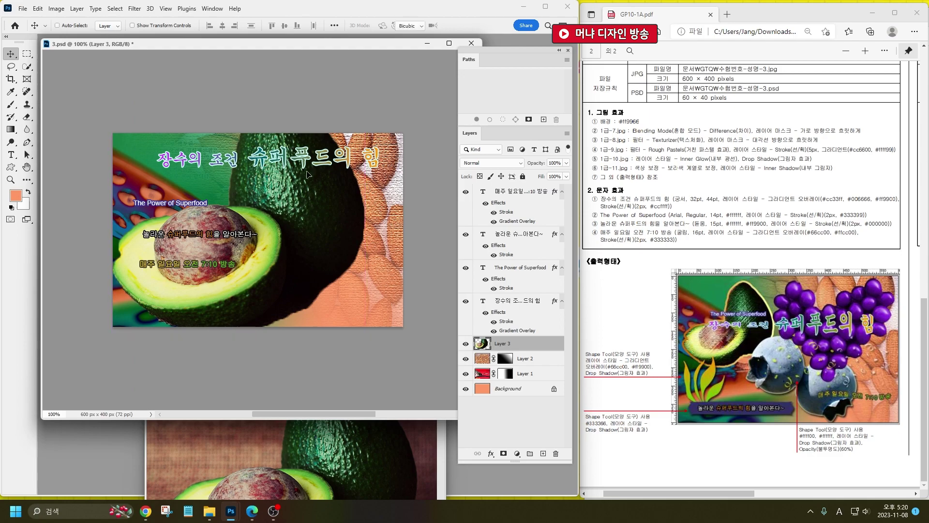
Scale the avocado layer down proportionally so it fits in the canvas's upper-left area.
key("ctrl+t")
left_click_drag(365, 77, 247, 136)
key("Return")
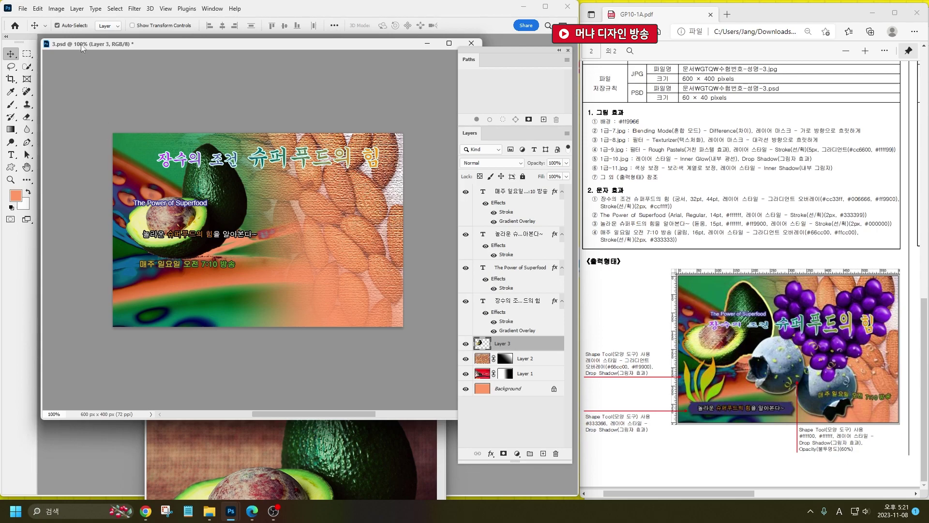
Apply the Rough Pastels filter to the avocado layer with stroke length 6, stroke detail 4 and the Canvas texture.
left_click(135, 9)
left_click(155, 64)
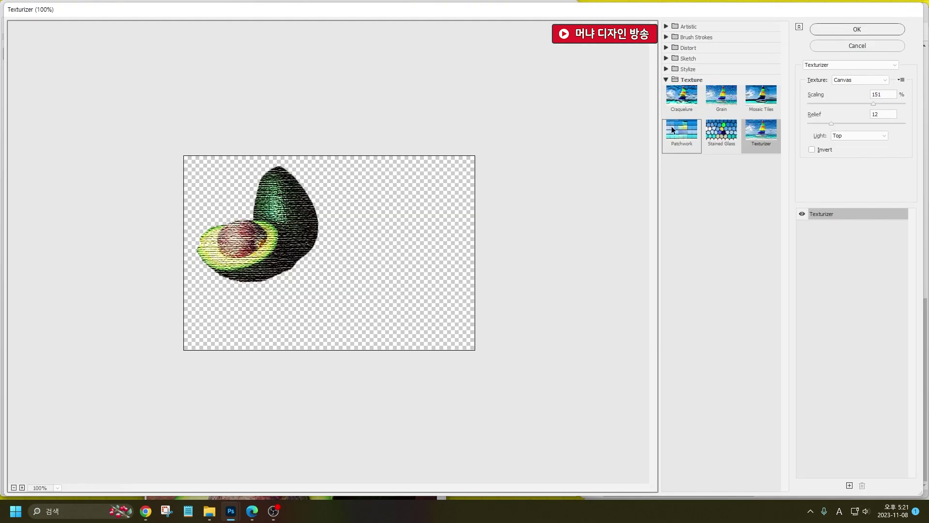
left_click(842, 64)
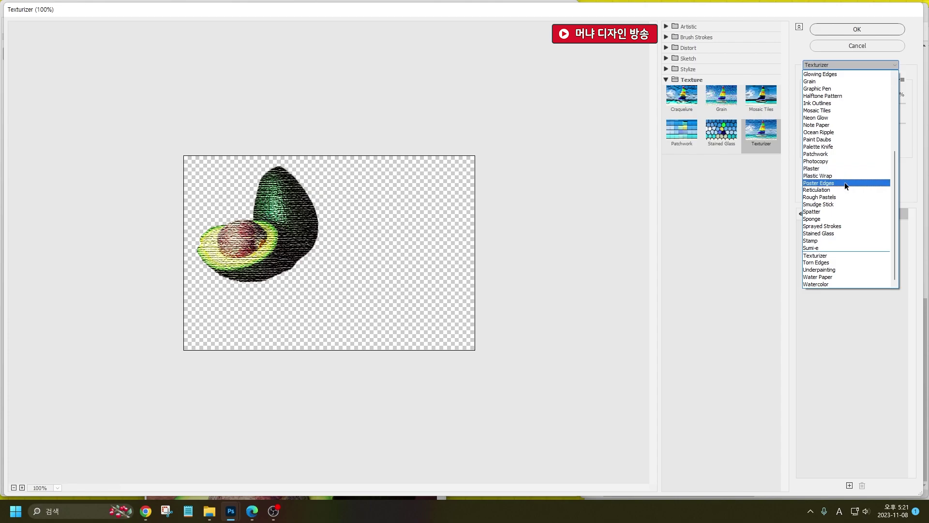
left_click(843, 196)
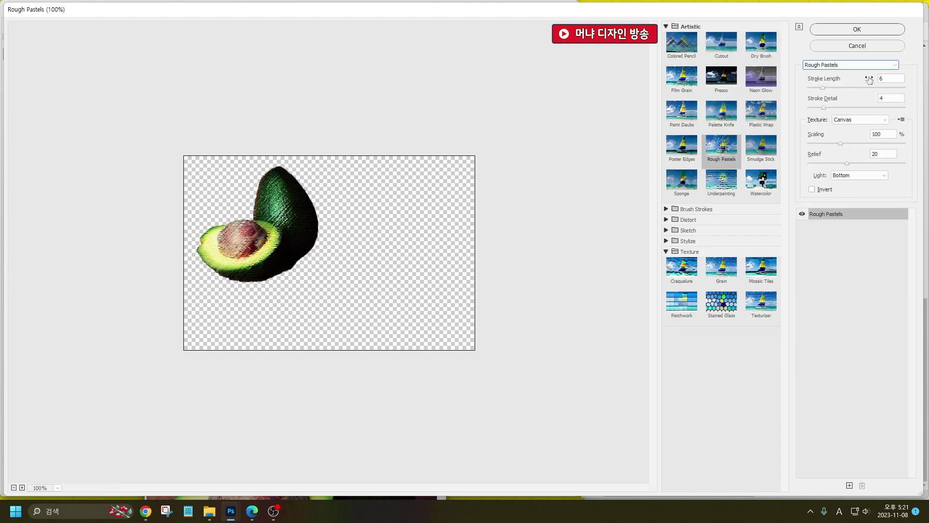
left_click(858, 29)
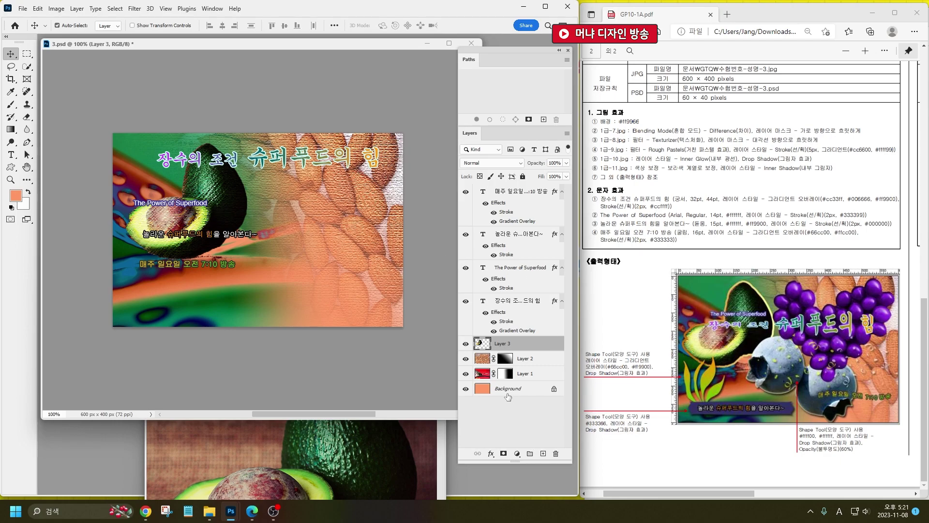
Add a Stroke style with a gradient fill to the avocado layer and open its gradient for editing.
left_click(493, 453)
left_click(523, 382)
mouse_move(567, 271)
left_mouse_down()
mouse_move(424, 201)
mouse_move(233, 81)
left_mouse_up()
left_click(188, 184)
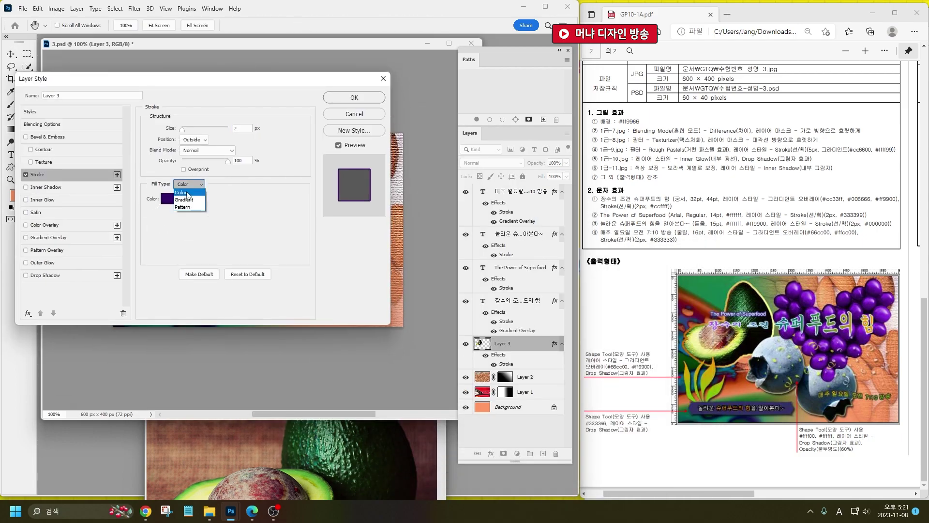
left_click(186, 199)
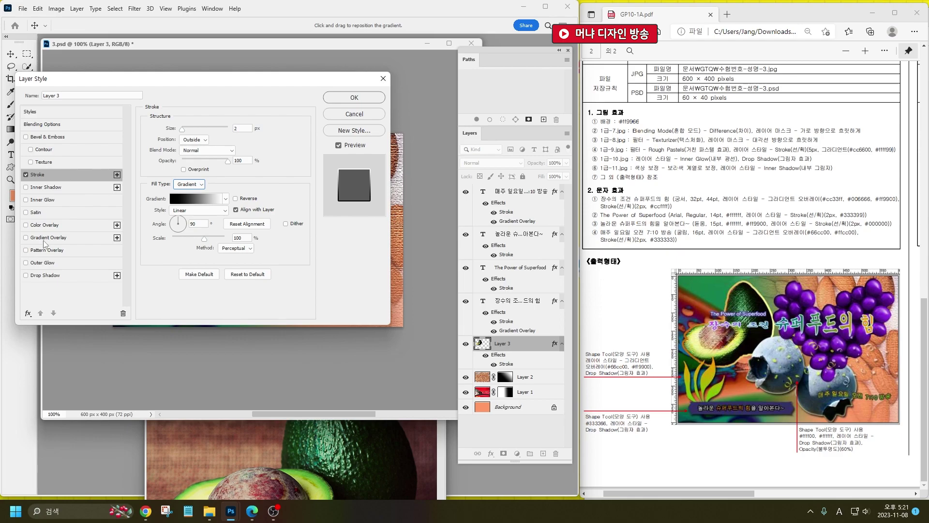
left_click(203, 195)
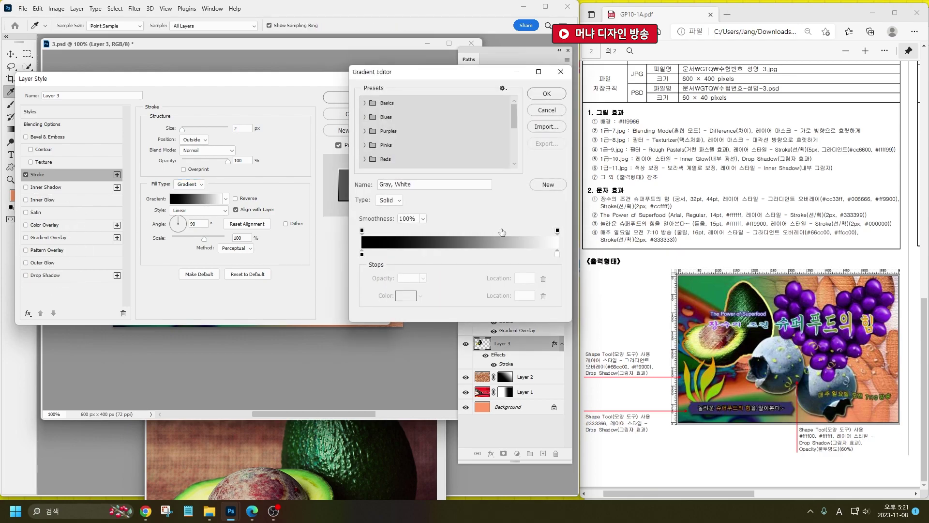
Set the avocado stroke's gradient to run from #cc6600 to #ffff99.
double_click(362, 255)
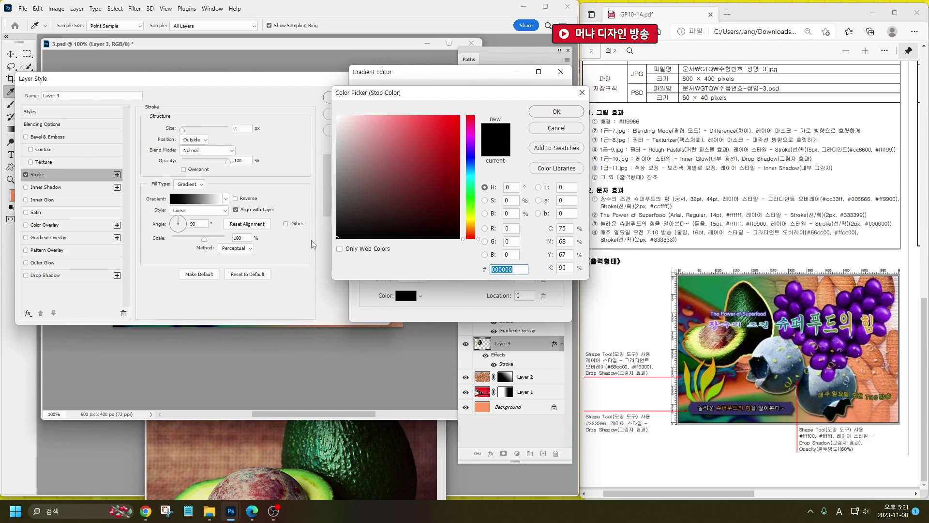
type("cc6600")
key("Return")
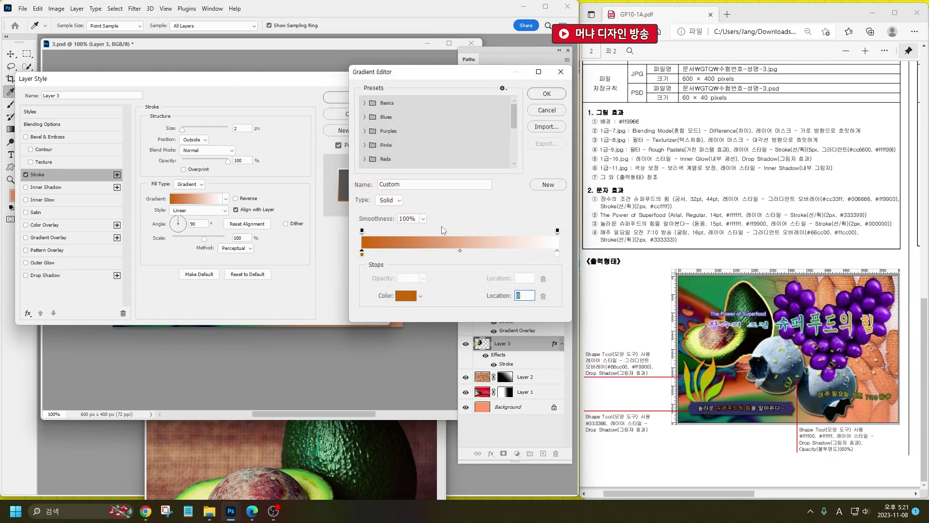
double_click(557, 253)
type("ffff99")
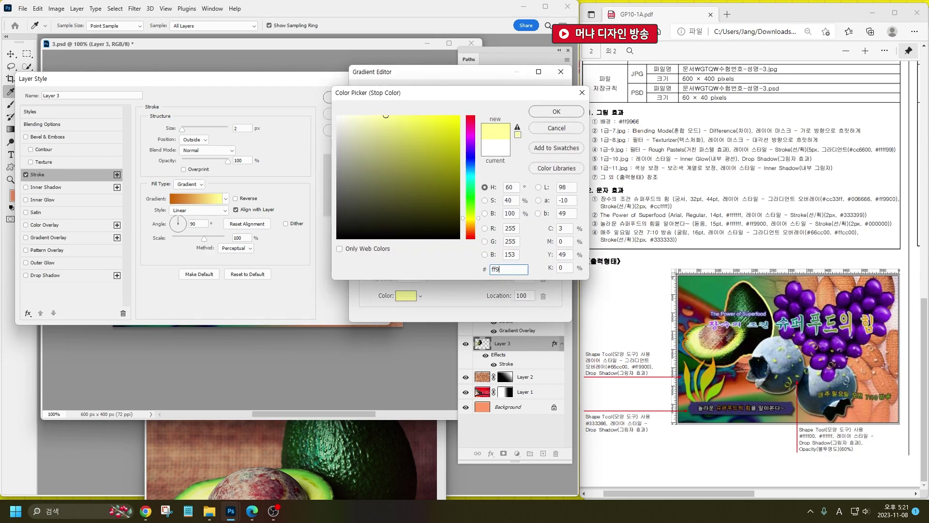
key("Return")
key("Return")
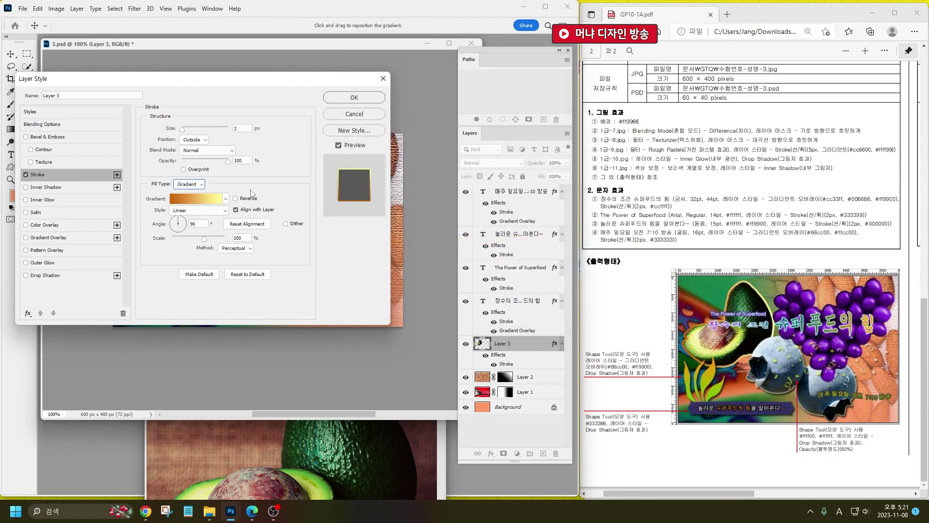
Set the avocado stroke's gradient angle to 0° and its size to 5 px, and apply the layer style.
left_click_drag(224, 85, 439, 244)
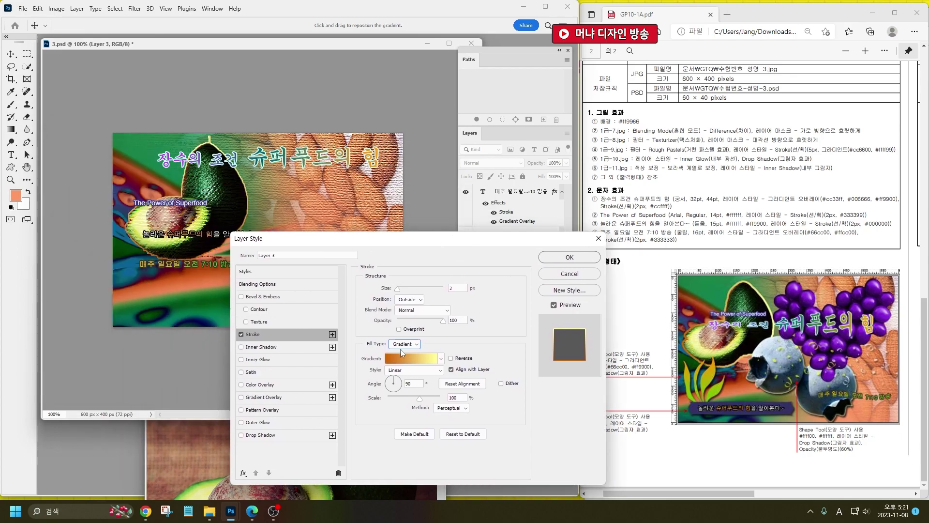
left_click_drag(400, 385, 415, 385)
left_click(413, 384)
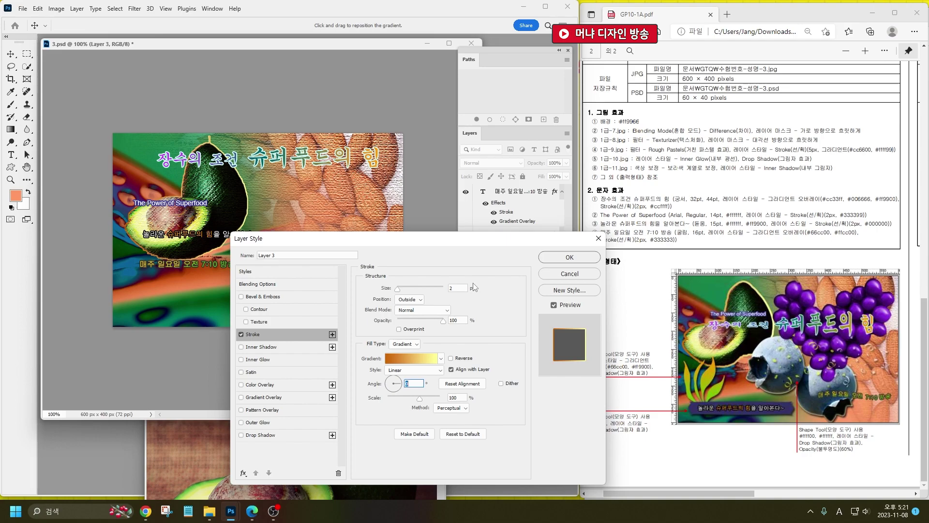
left_click(454, 288)
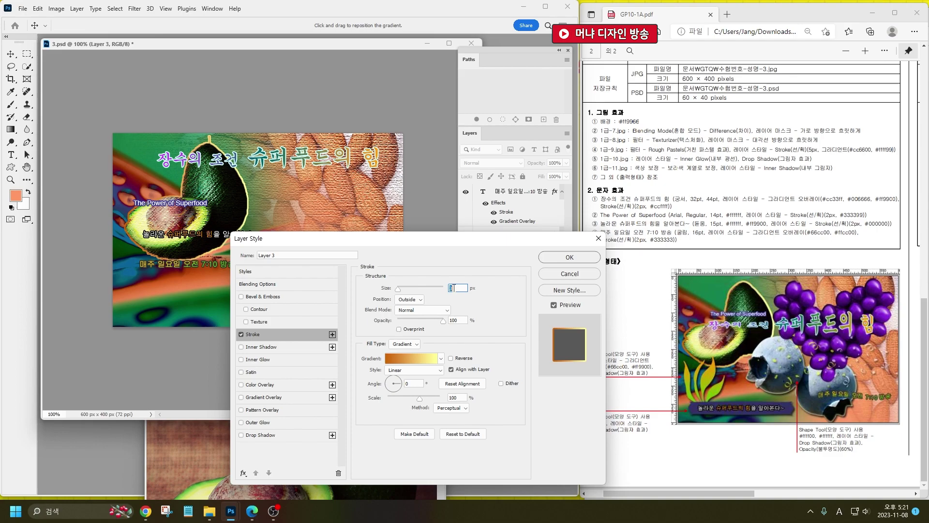
left_click(589, 258)
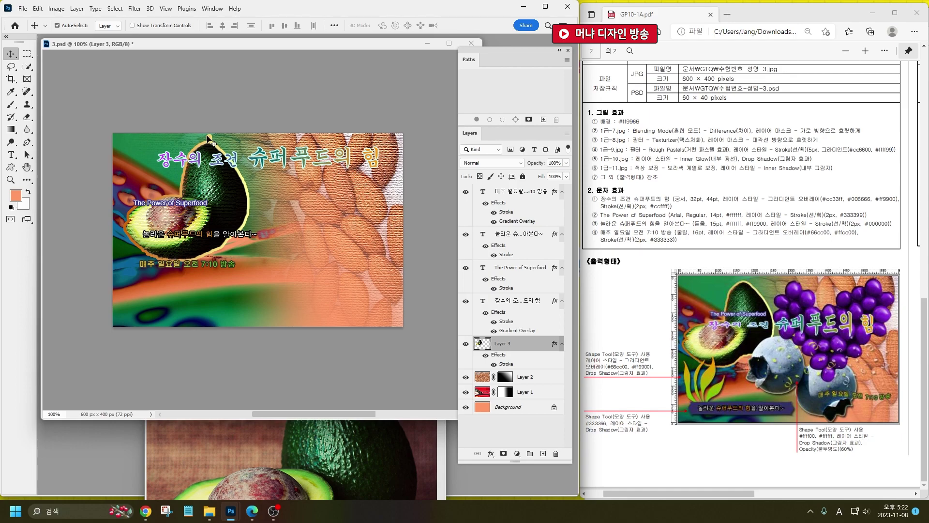
Close the 1급-9 avocado image and open 1급-10.
left_click(288, 476)
key("ctrl+w")
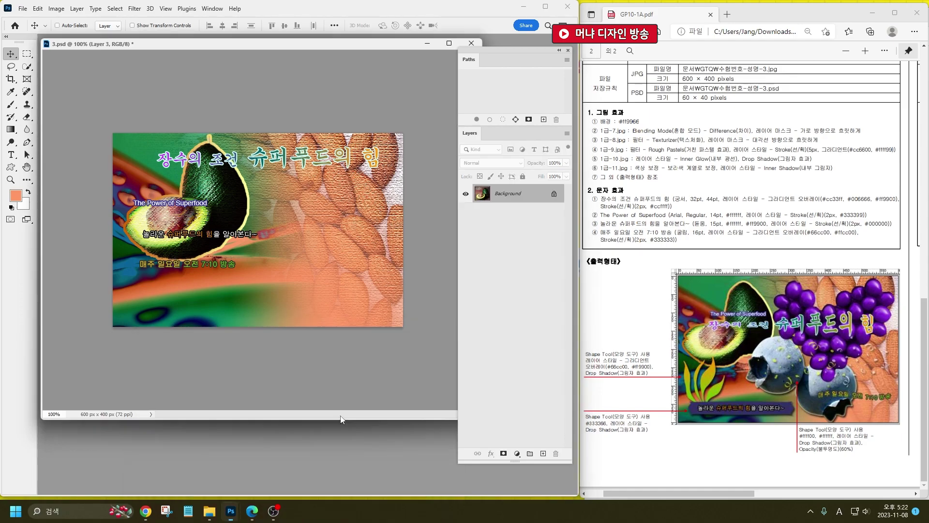
key("ctrl+o")
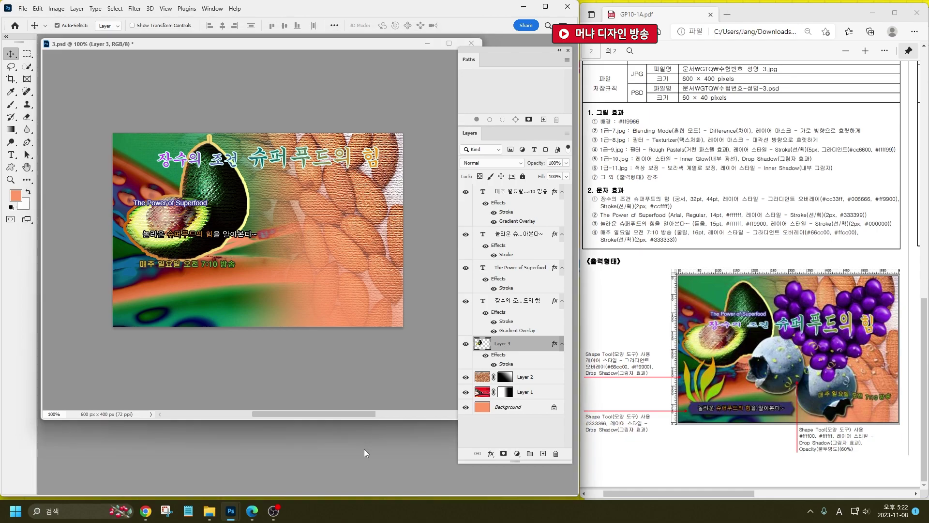
left_click(364, 160)
double_click(364, 160)
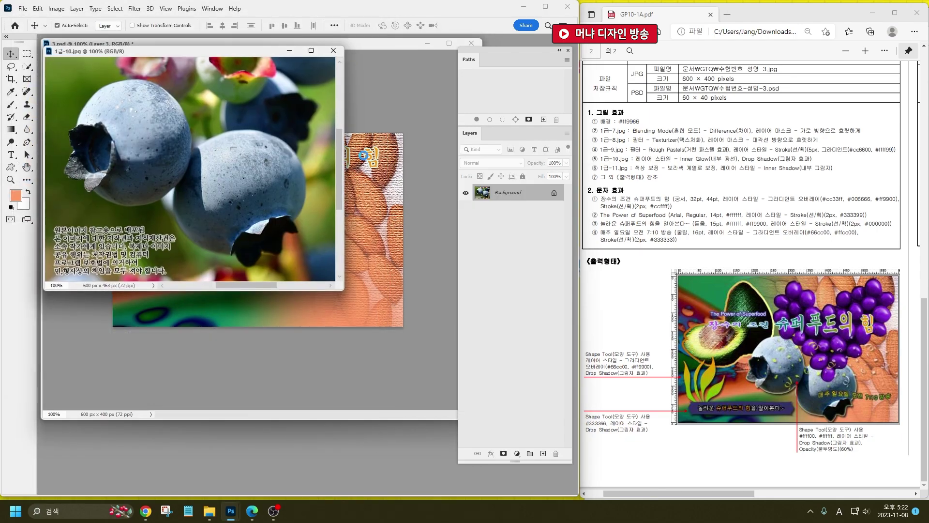
Select both front blueberries in 1급-10 with Quick Selection, then check the selection with a white fill and undo the fill.
key("w")
left_click_drag(119, 159, 103, 166)
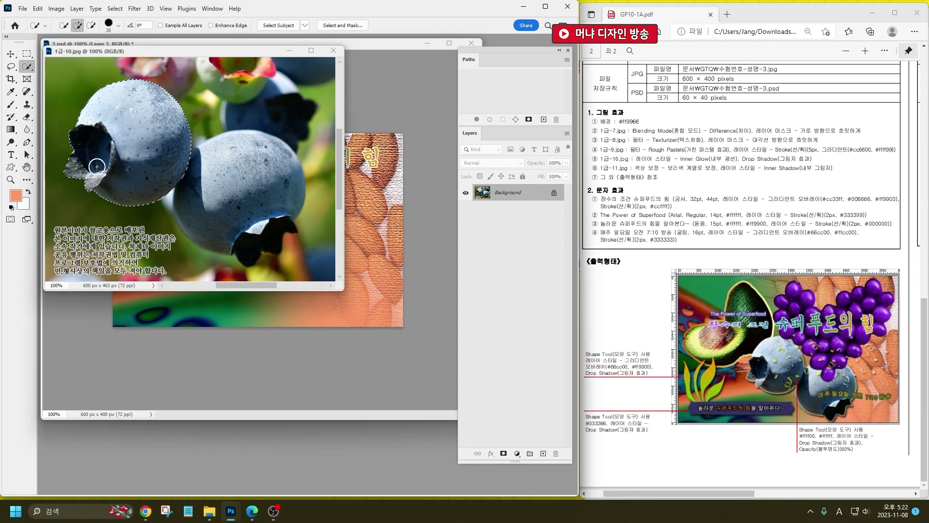
mouse_move(238, 217)
left_mouse_down()
mouse_move(221, 206)
mouse_move(271, 238)
left_mouse_up()
key("alt")
mouse_move(224, 265)
left_mouse_down()
mouse_move(182, 260)
mouse_move(172, 241)
mouse_move(160, 271)
left_mouse_up()
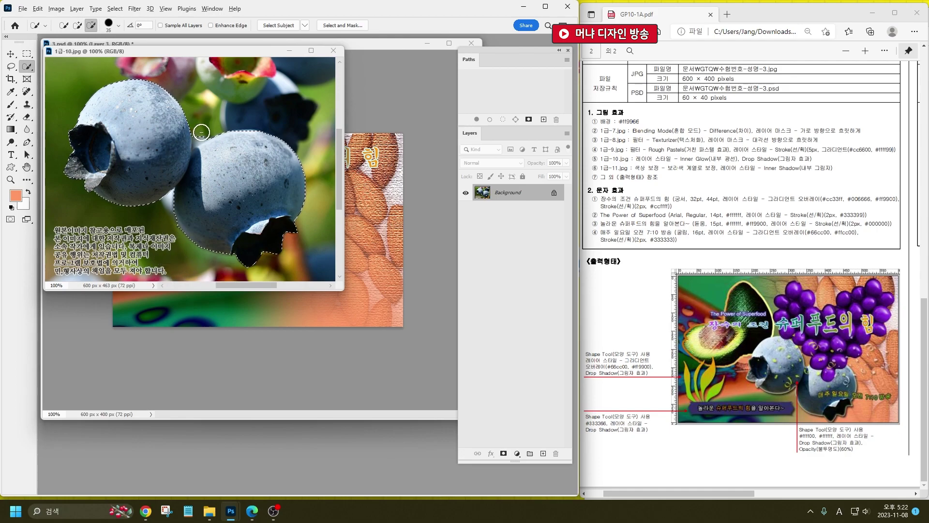
key("ctrl+BackSpace")
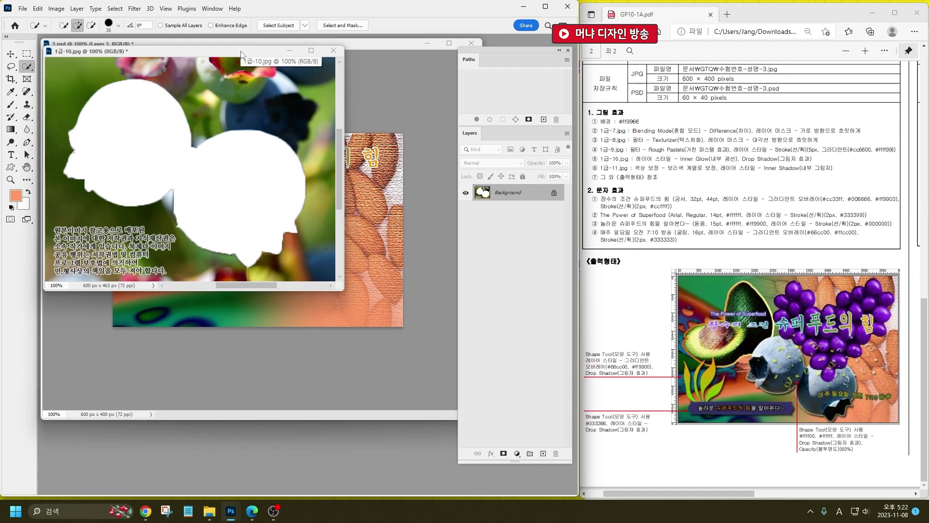
key("ctrl+z")
Copy the selected blueberries into 3.psd as a layer above the avocado layer.
left_click_drag(240, 55, 321, 434)
left_click(385, 299)
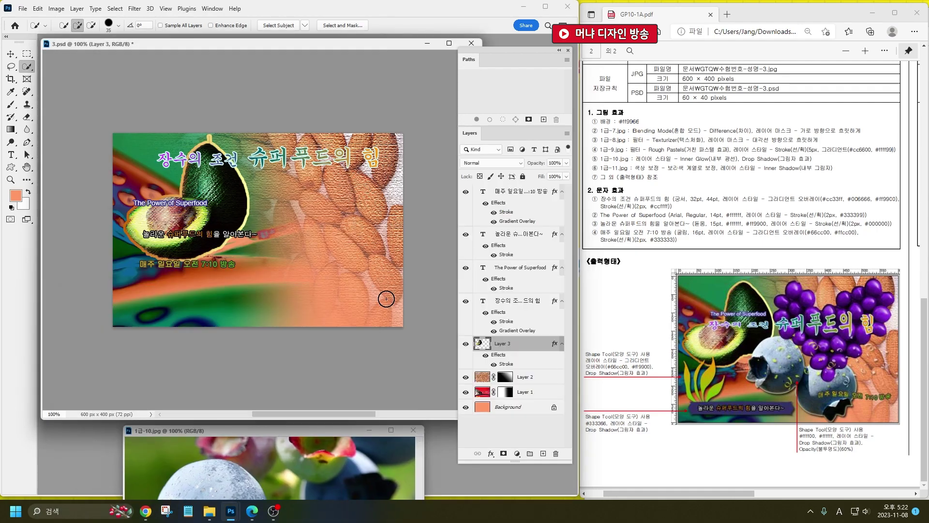
key("ctrl+v")
Scale the blueberry layer to about 62% and place it in the lower middle of the canvas, overlapping the avocado's edge.
key("ctrl+t")
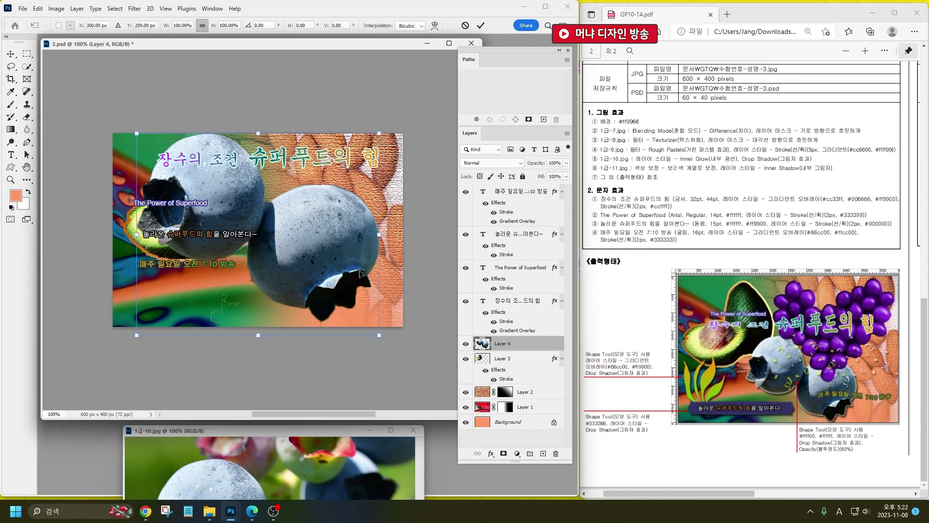
left_click_drag(137, 132, 229, 211)
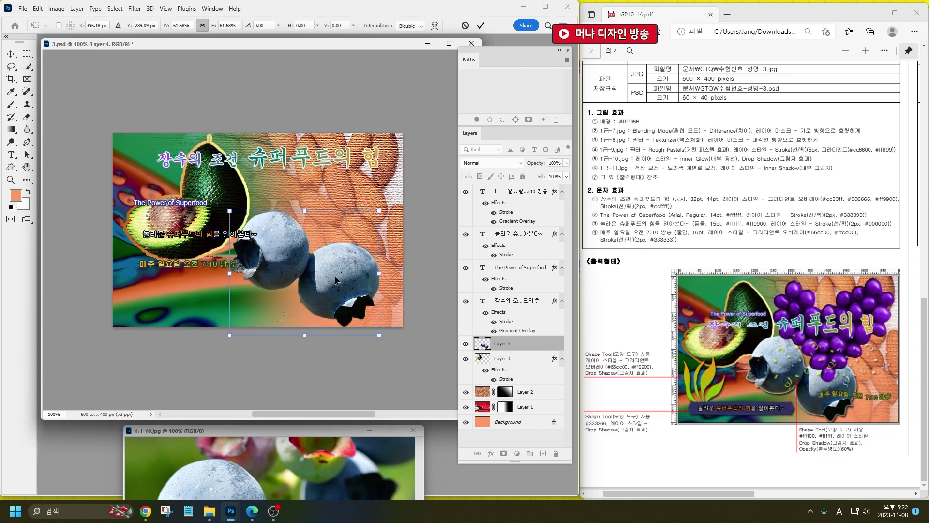
left_click_drag(375, 336, 378, 337)
left_click_drag(353, 279, 339, 276)
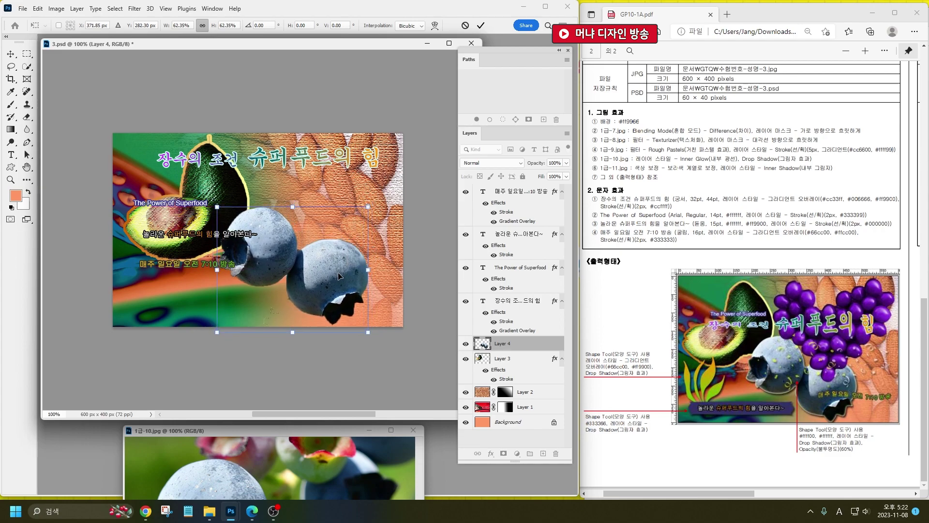
key("Return")
key("w")
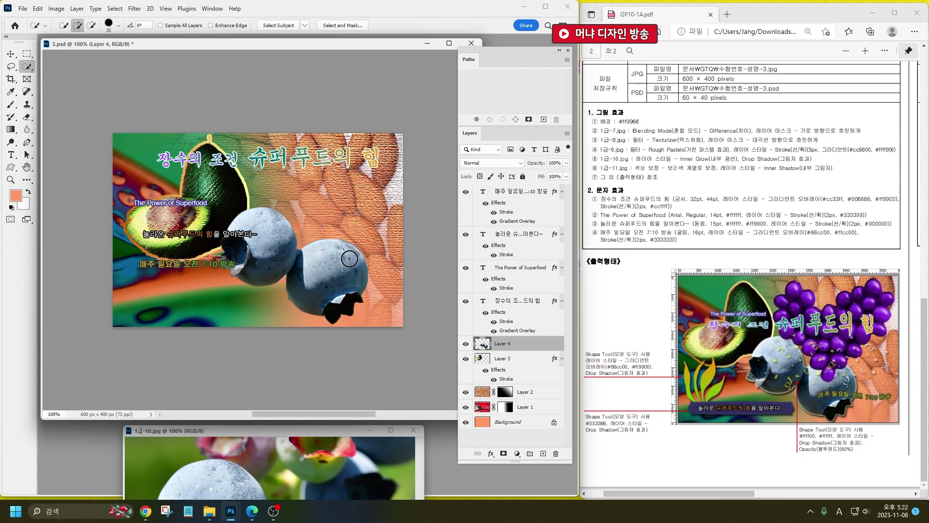
Apply Inner Glow and Drop Shadow layer styles to the blueberry layer.
left_click(490, 455)
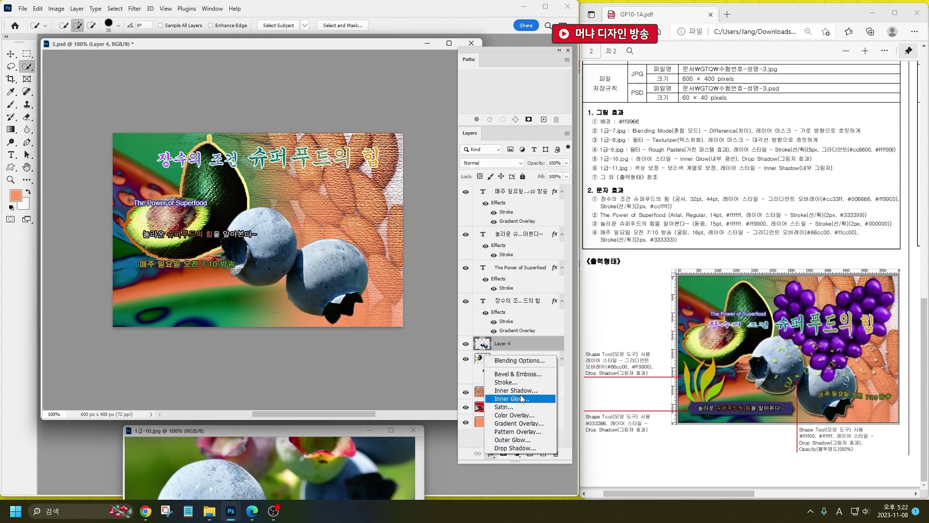
left_click(522, 400)
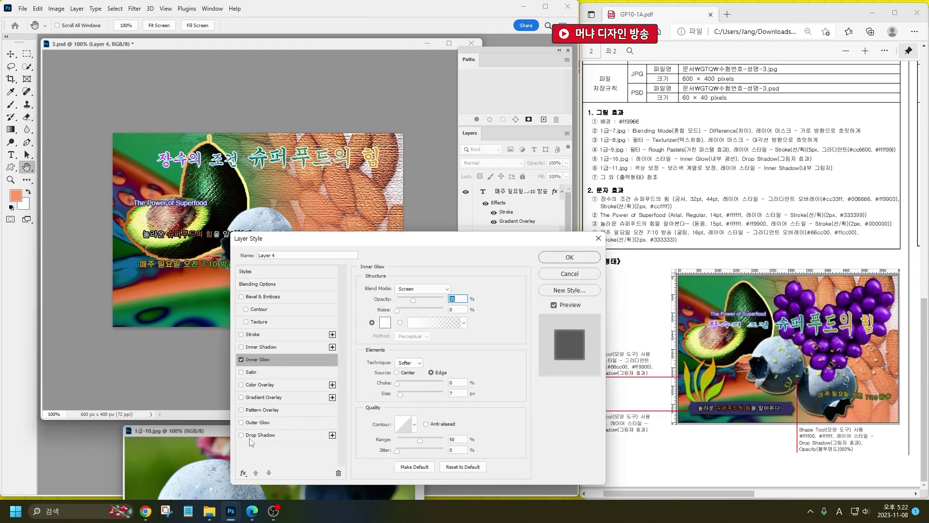
left_click(259, 435)
left_click(570, 257)
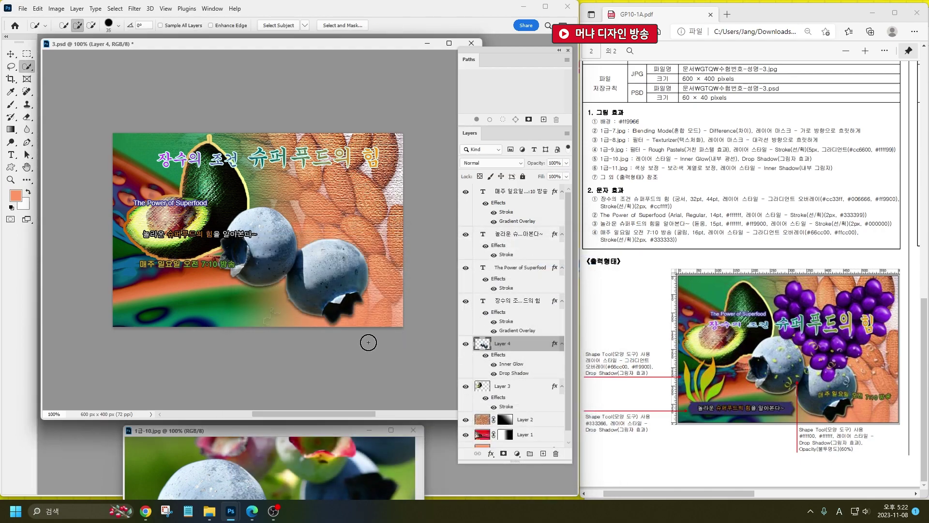
Close the 1급-10 blueberry image and open 1급-11.
left_click(413, 430)
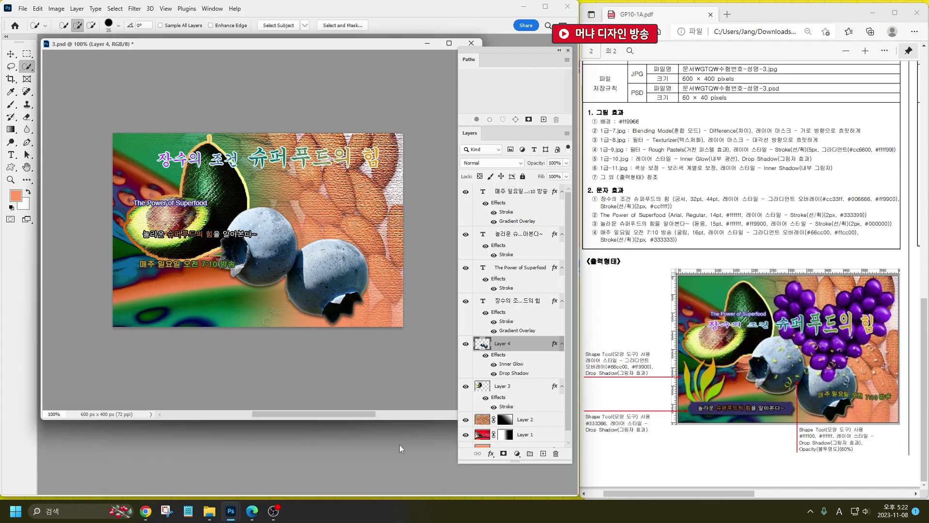
key("ctrl+o")
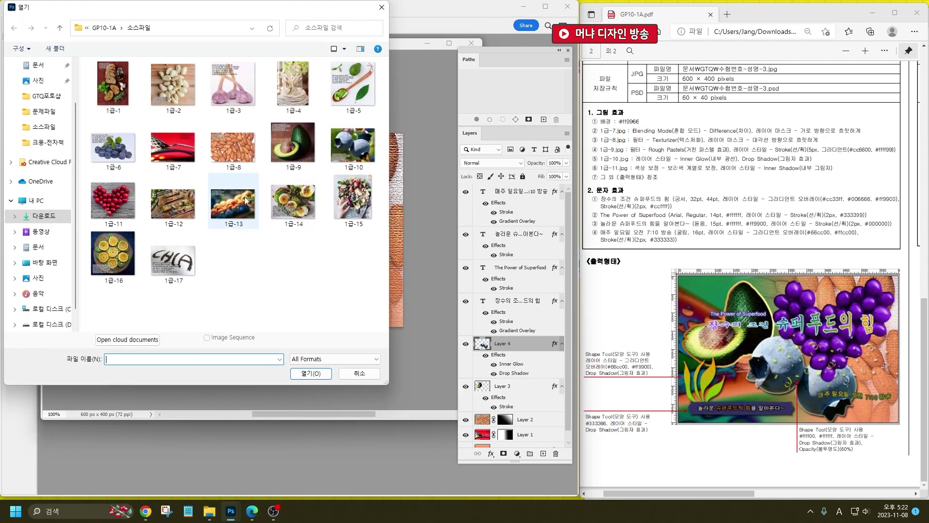
double_click(116, 199)
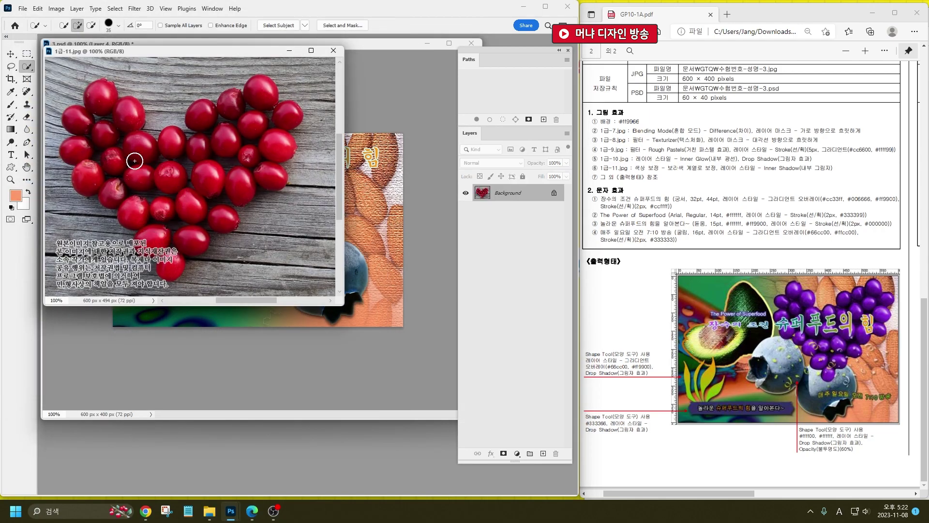
Select the heart-shaped cluster of red berries in 1급-11 with Quick Selection, subtracting stray areas of the wooden background.
mouse_move(108, 108)
left_mouse_down()
mouse_move(112, 130)
mouse_move(168, 206)
mouse_move(221, 133)
mouse_move(258, 107)
mouse_move(222, 187)
mouse_move(179, 247)
mouse_move(159, 257)
mouse_move(106, 182)
left_mouse_up()
key("alt")
left_click_drag(216, 257, 246, 233)
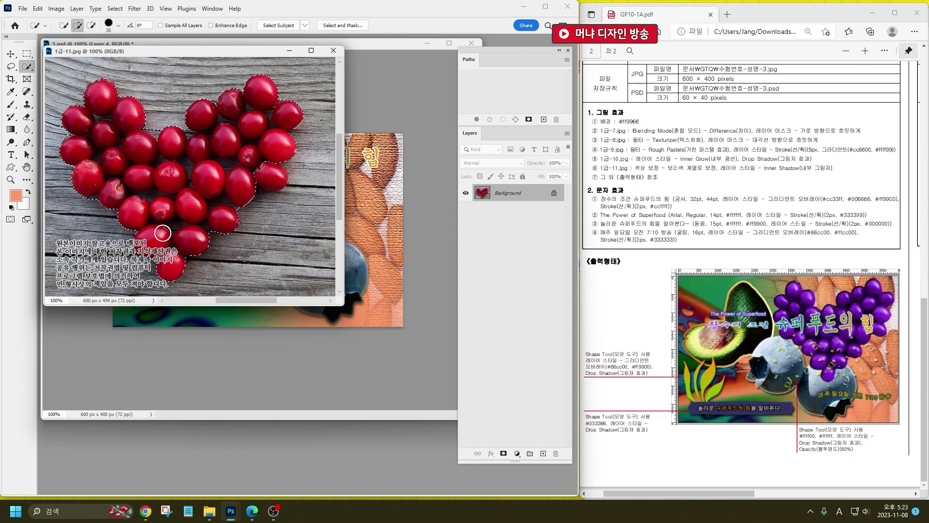
key("alt")
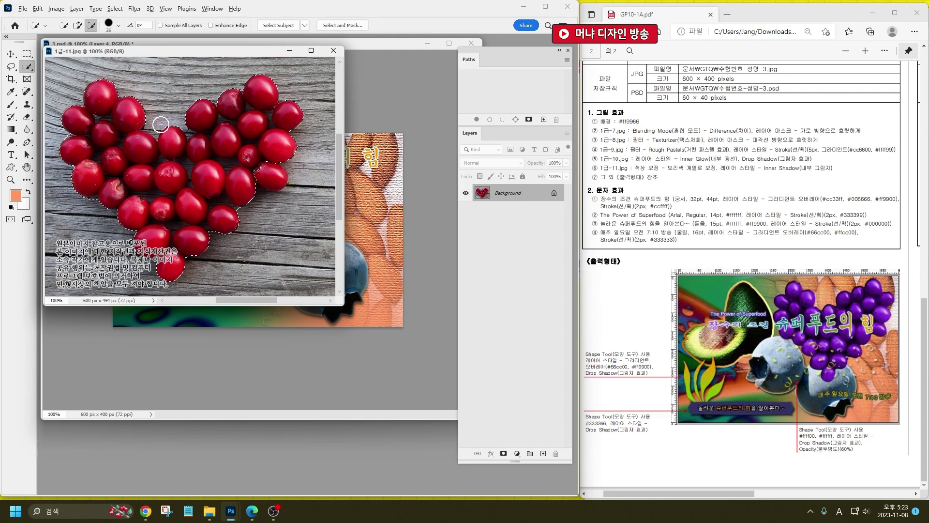
left_click_drag(155, 127, 171, 116)
key("ctrl+z")
left_click(268, 174)
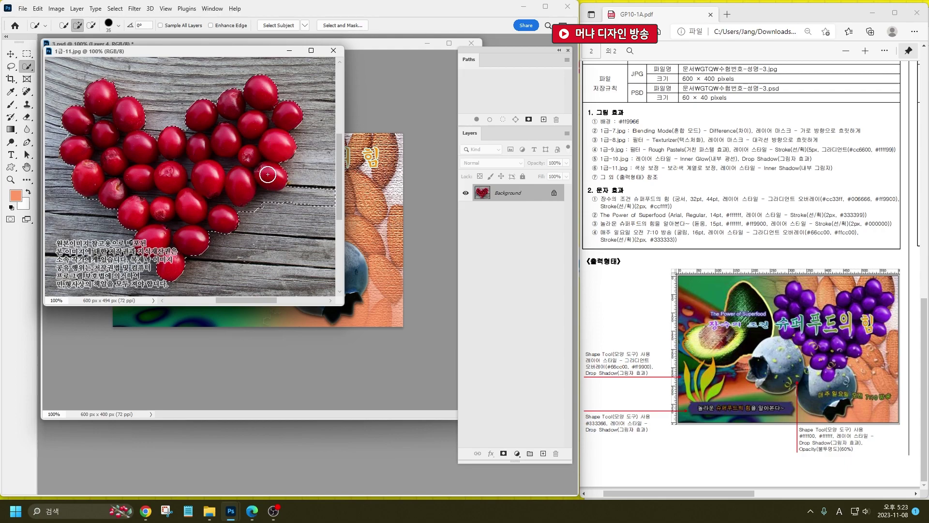
left_click(304, 188, "alt")
left_click(271, 196, "alt")
Copy the selected berries into 3.psd above the blueberry layer and colorize them purple with hue 287 and saturation 82.
left_click_drag(219, 50, 261, 197)
left_click_drag(281, 258, 422, 284)
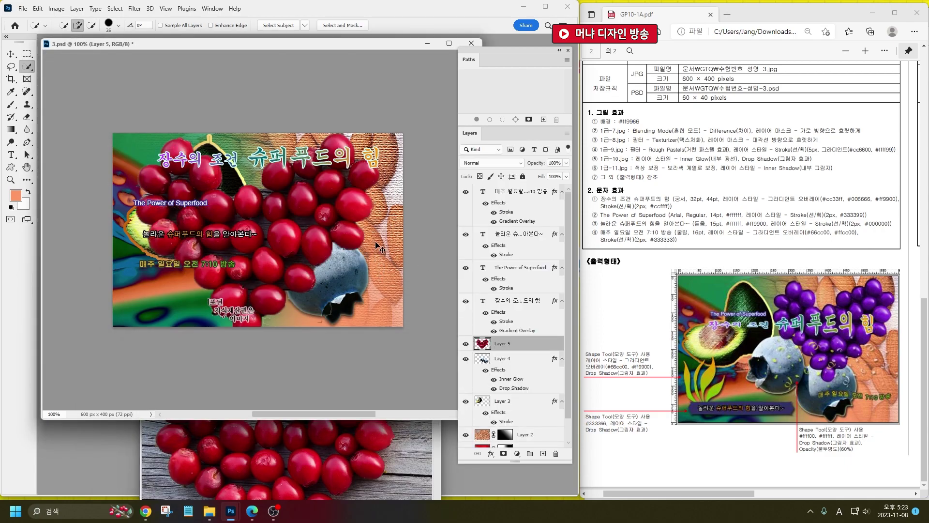
key("ctrl+u")
left_click(543, 223)
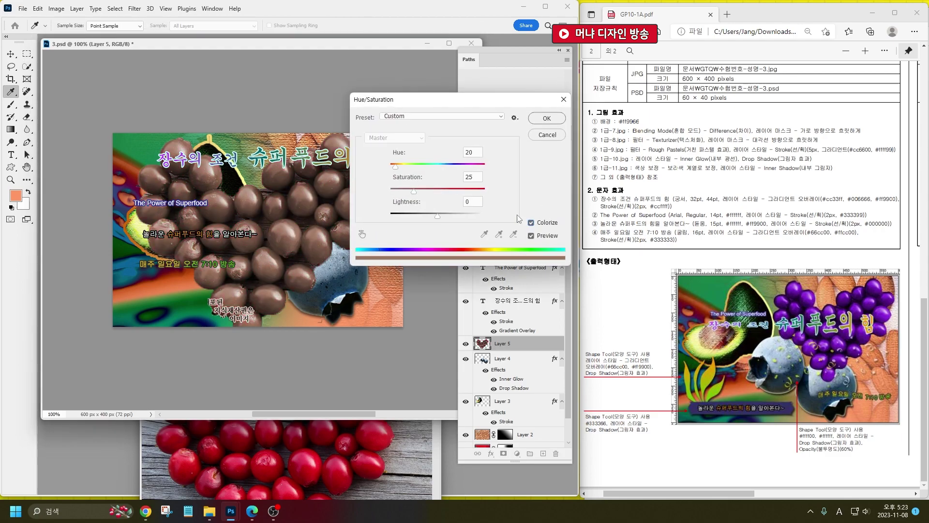
left_click(450, 167)
left_click_drag(421, 193, 467, 165)
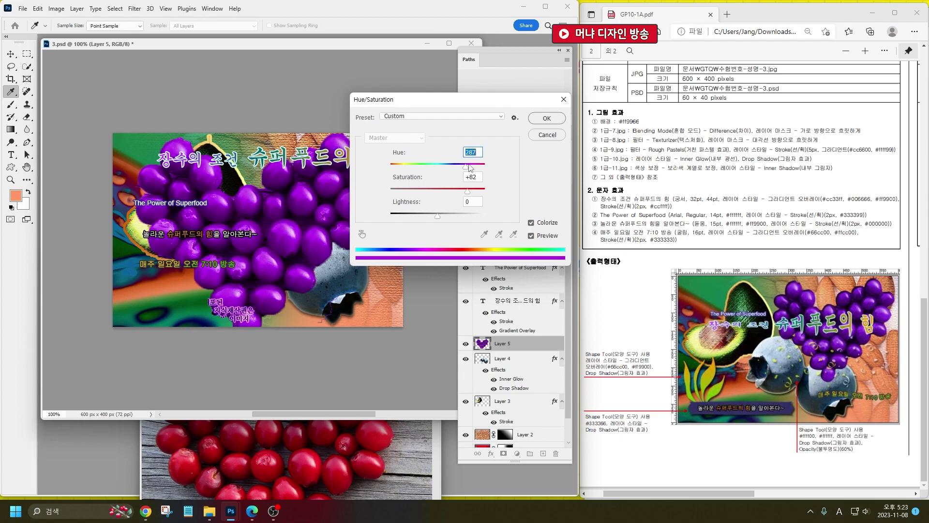
left_click(548, 120)
key("w")
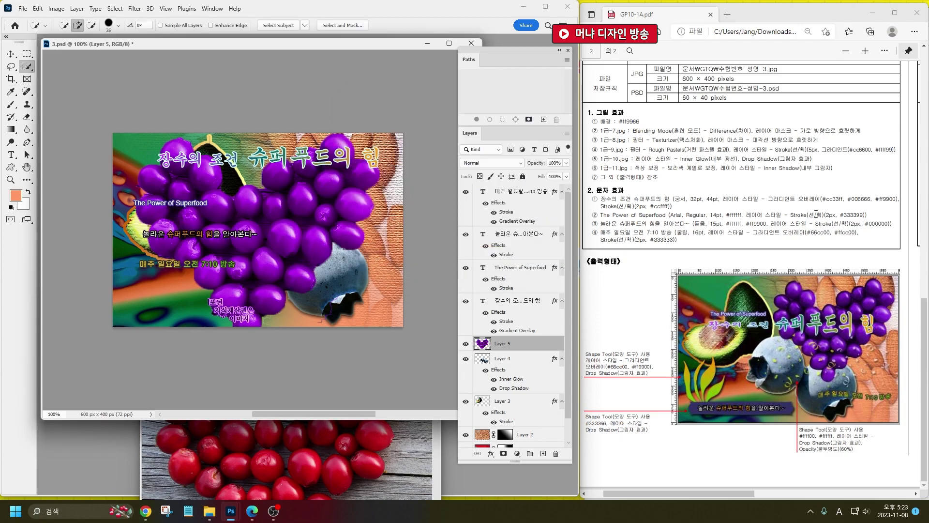
Apply an Inner Shadow to the purple berry layer with 74% opacity and a 121° angle.
left_click(490, 453)
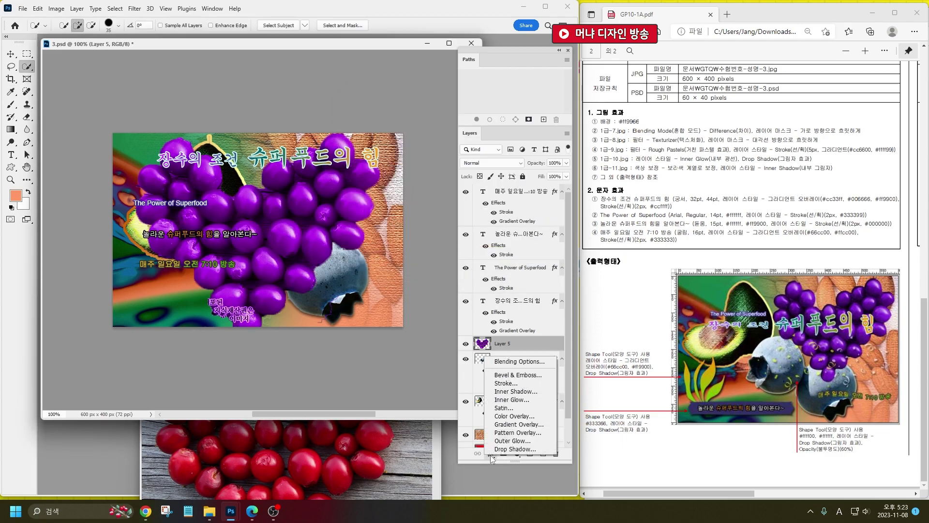
left_click(531, 391)
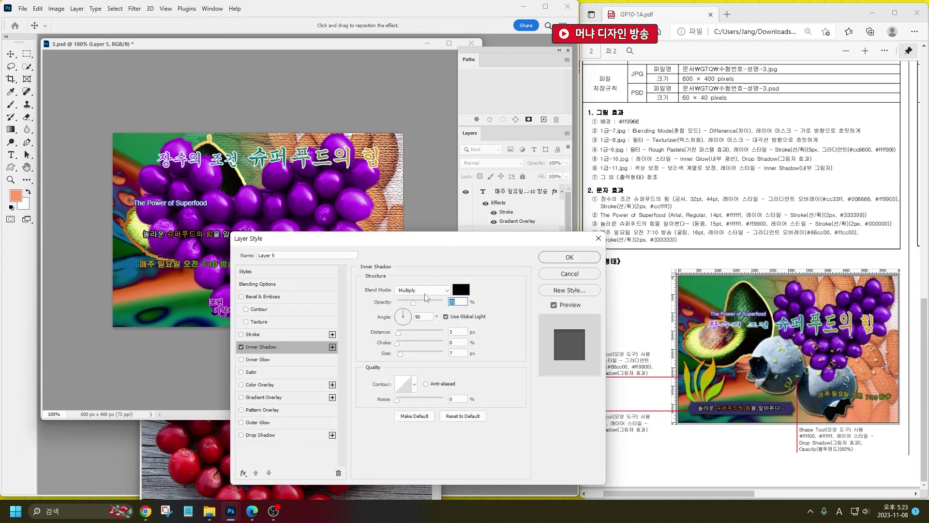
left_click(401, 313)
left_click_drag(415, 304, 431, 303)
left_click(399, 333)
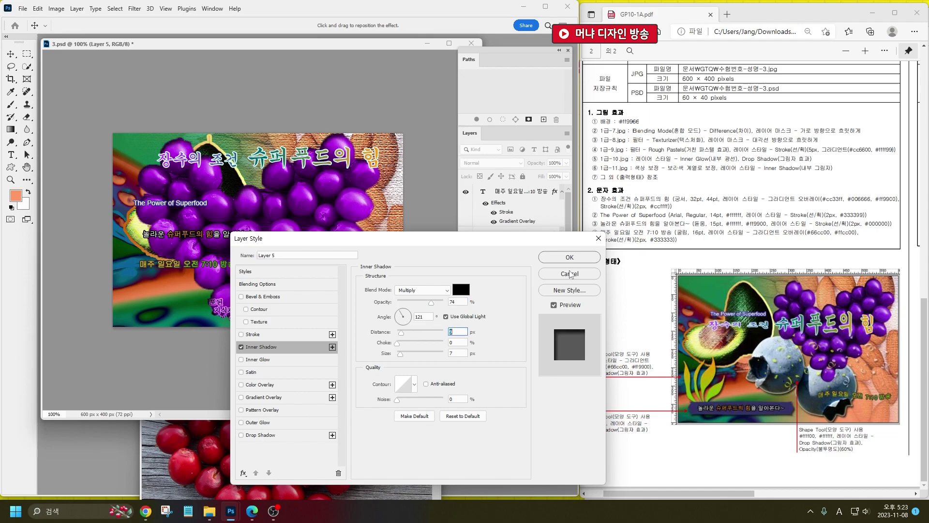
left_click(570, 257)
Scale the purple berry cluster to about 60% and position it in the upper-right part of the poster.
key("ctrl+t")
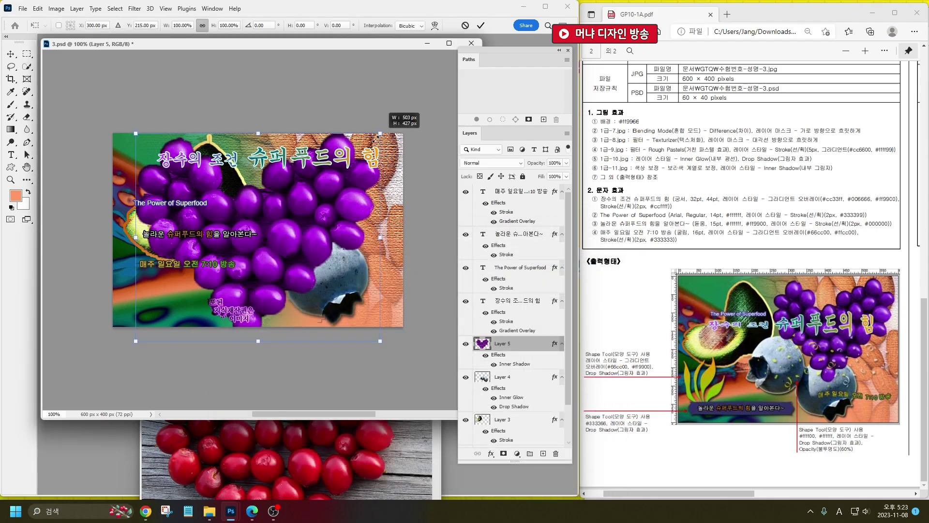
left_click_drag(380, 133, 307, 195)
left_click_drag(215, 332, 318, 249)
mouse_move(319, 211)
left_mouse_down()
mouse_move(328, 228)
mouse_move(320, 221)
mouse_move(329, 212)
left_mouse_up()
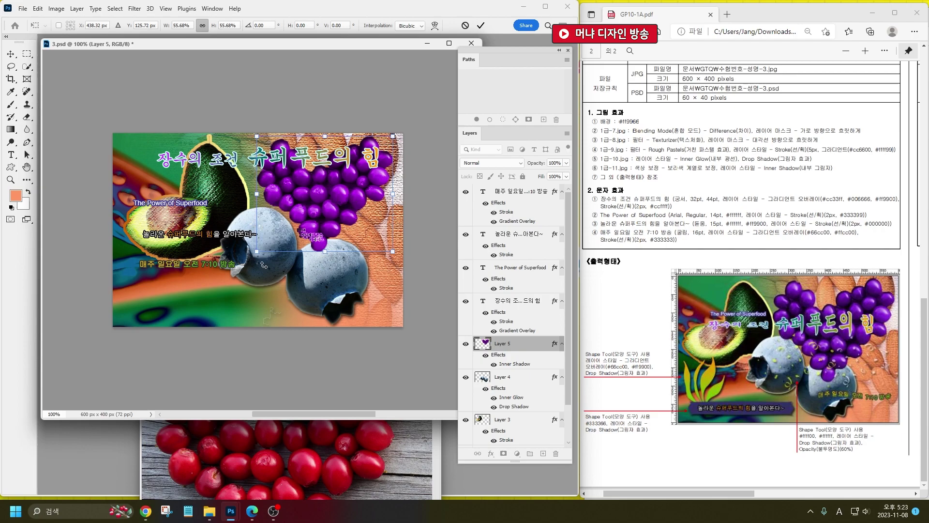
left_click_drag(261, 252, 246, 261)
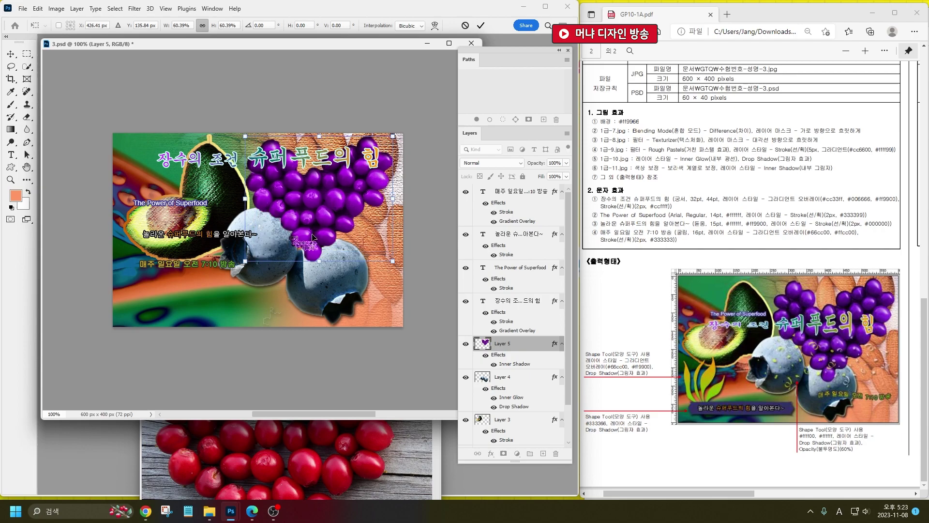
key("Return")
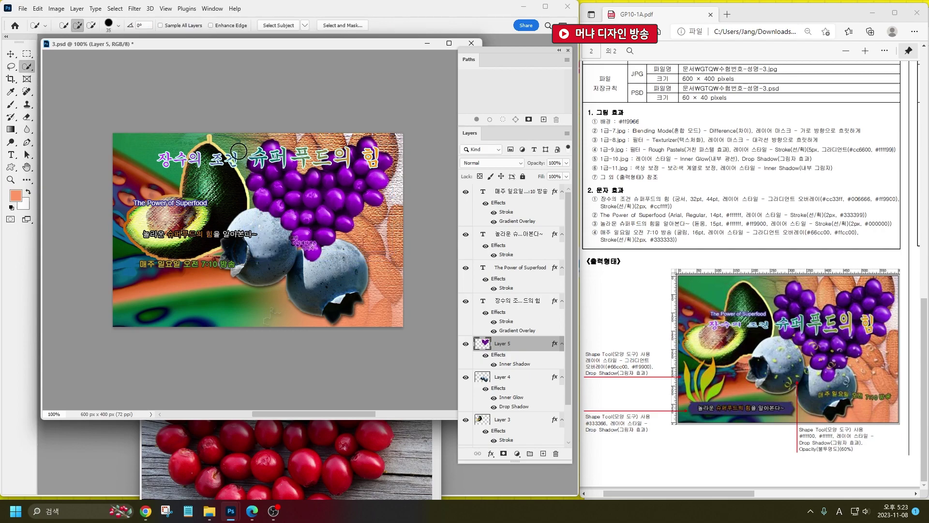
Nudge the blueberry layer to the left and scale it to about 95%.
key("v")
left_click(352, 292)
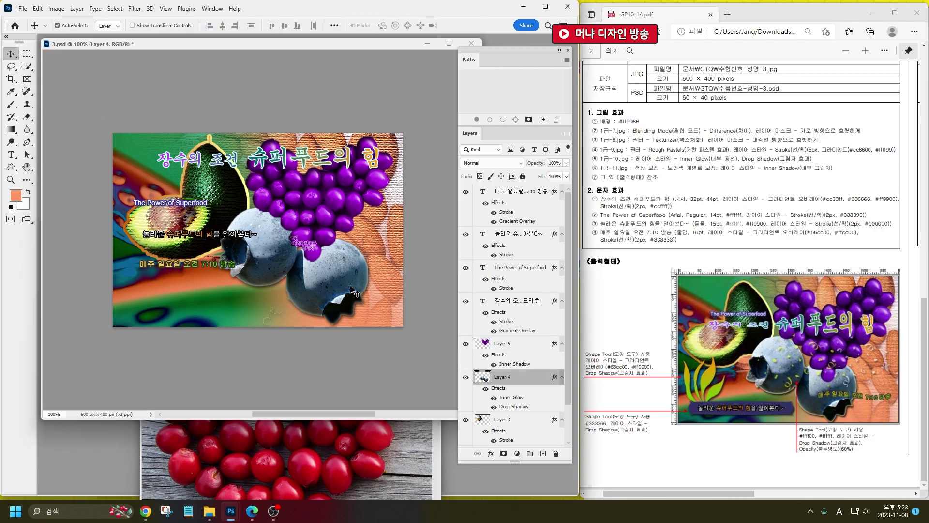
key("shift+Left")
key("shift+Left")
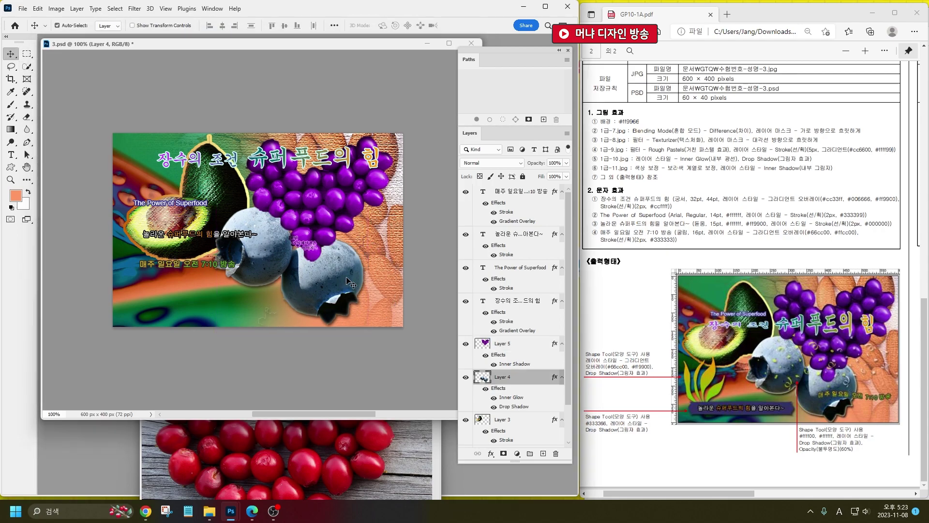
key("ctrl+t")
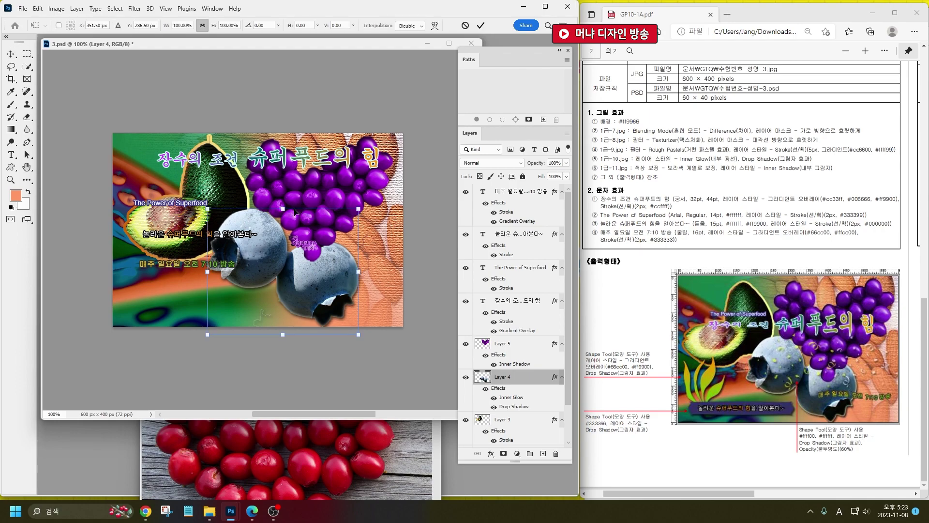
left_click_drag(204, 213, 217, 212)
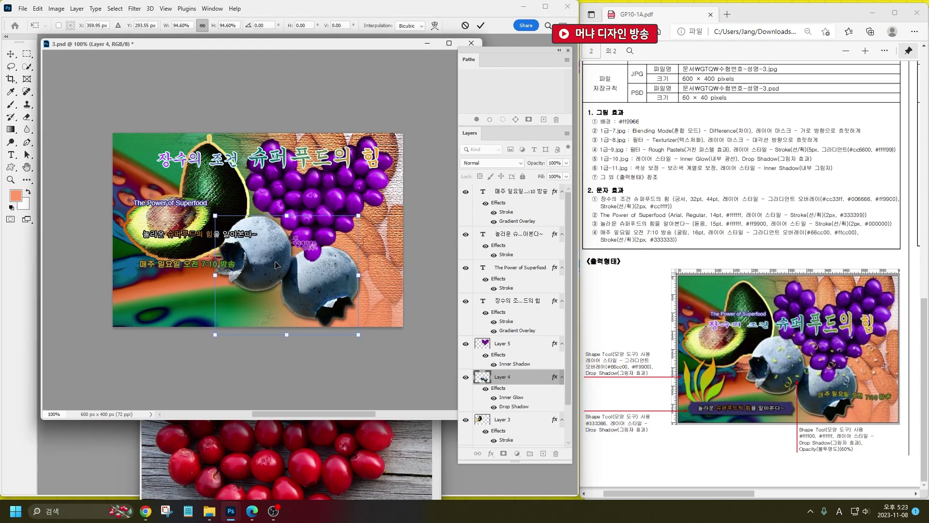
key("Return")
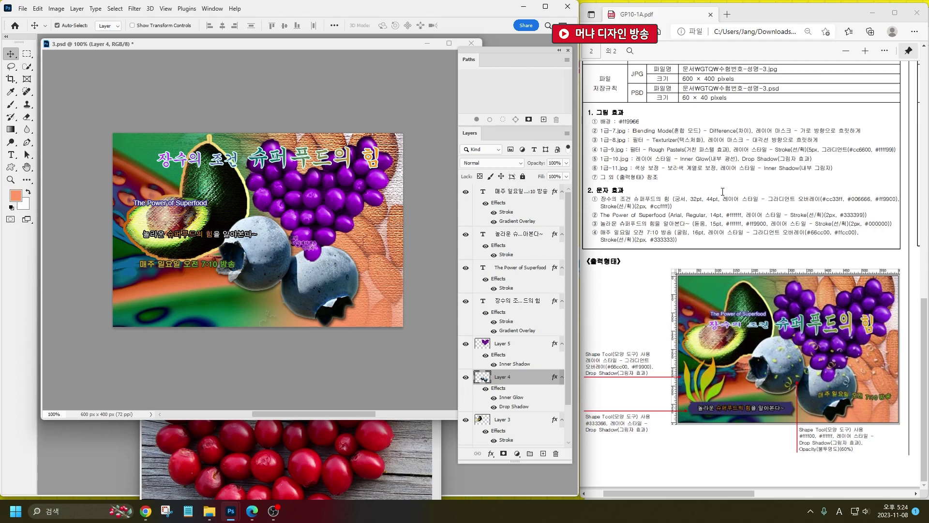
Close the 1급-11 image and draw a Grass 3 shape about 192 x 230 px over the avocado in 3.psd.
left_click(410, 453)
key("ctrl+w")
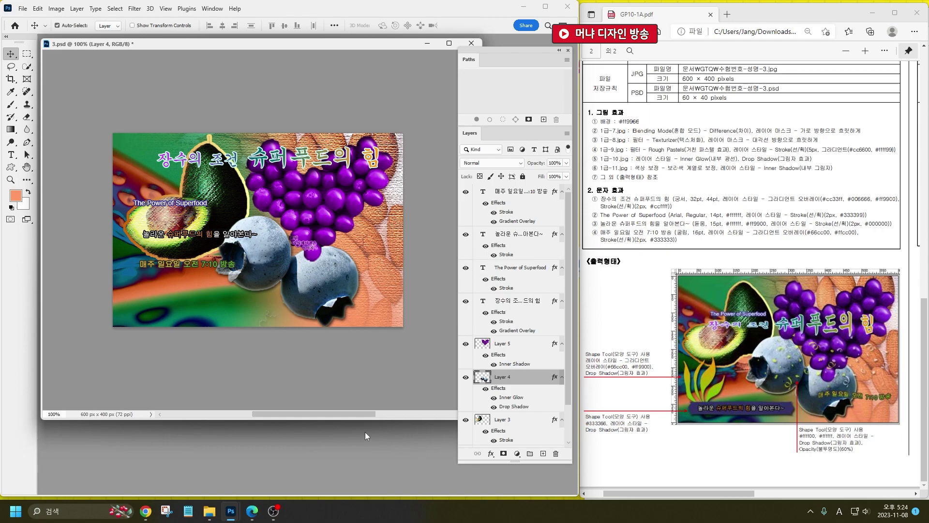
left_click(11, 167)
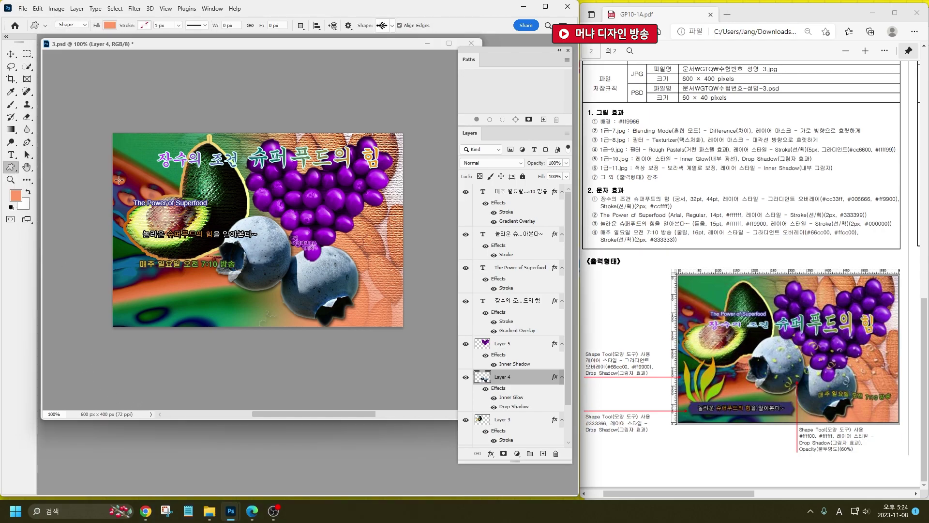
right_click(163, 177)
scroll(286, 252, "up", 2)
left_click(207, 225)
left_click_drag(141, 209, 234, 319)
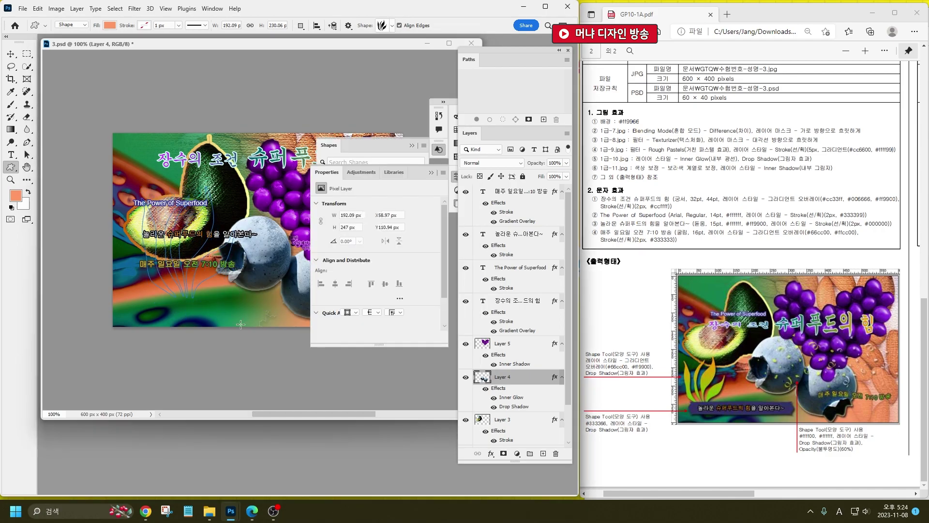
left_click(432, 173)
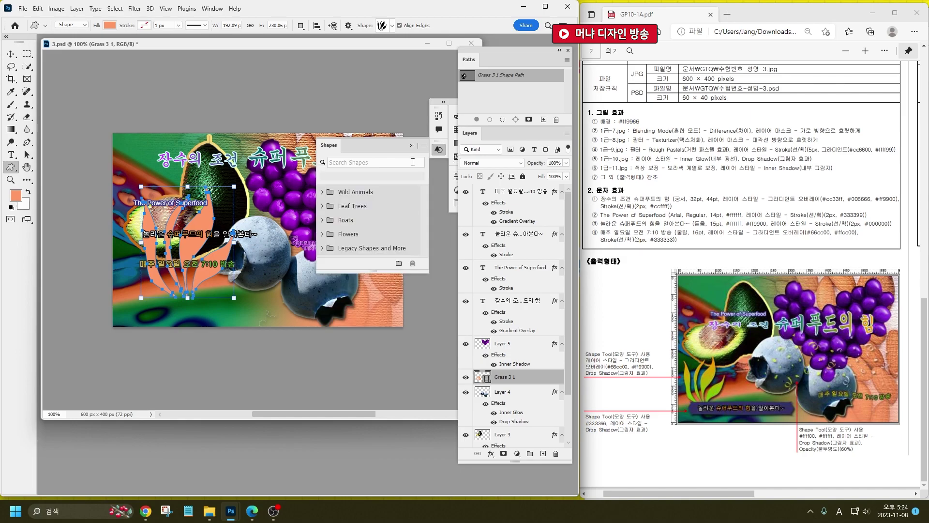
left_click(411, 145)
Draw a Confetti custom shape about 290 x 187 px over the blueberries and purple berries.
right_click(296, 186)
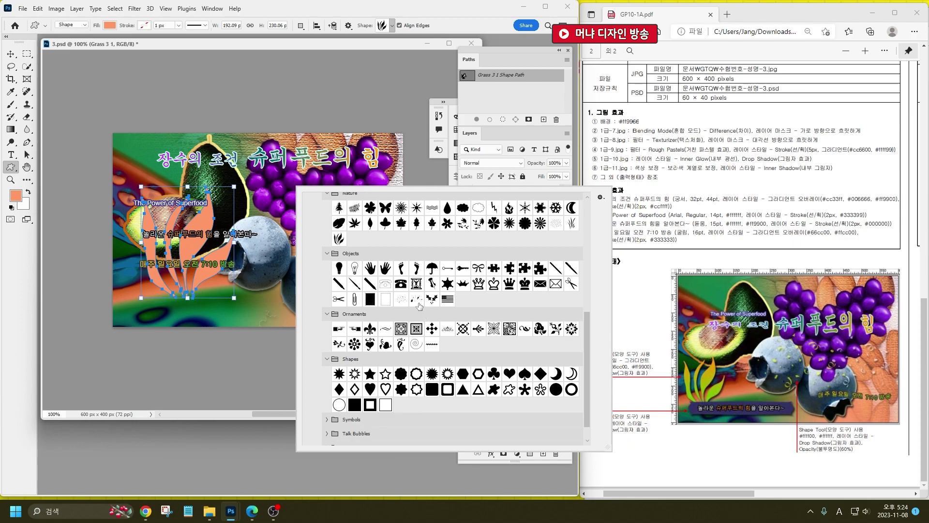
left_click(401, 298)
left_click_drag(256, 192, 396, 282)
left_click(430, 173)
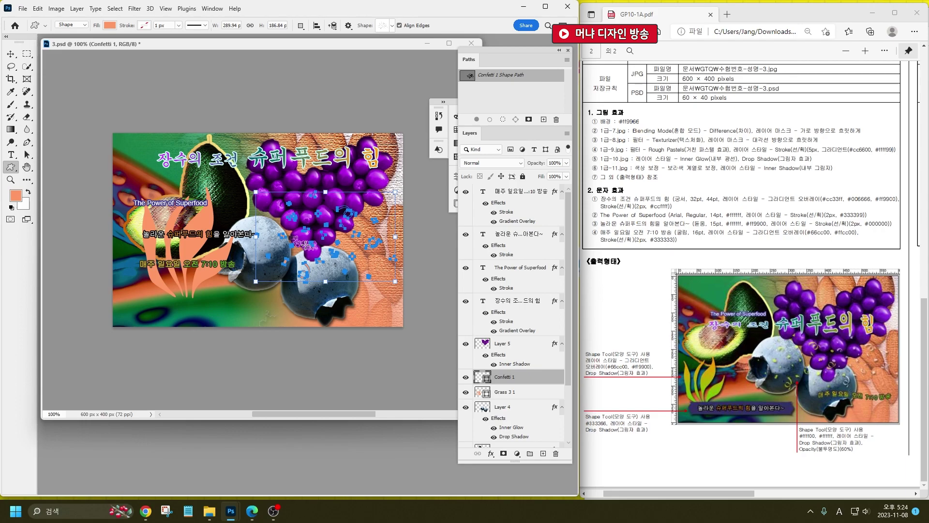
Draw a Banner 3 custom shape about 404 x 57 px along the poster's lower edge.
right_click(255, 202)
scroll(288, 287, "up", 10)
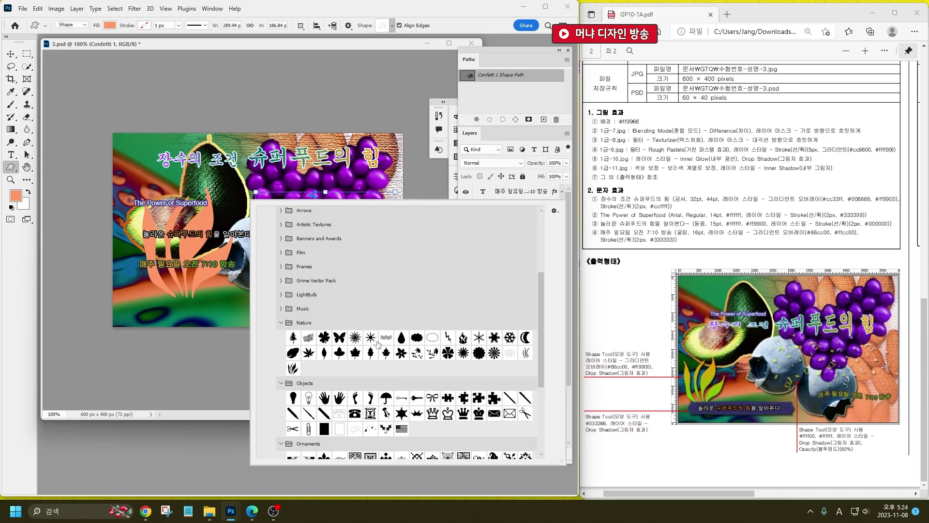
scroll(288, 287, "up", 2)
left_click(283, 270)
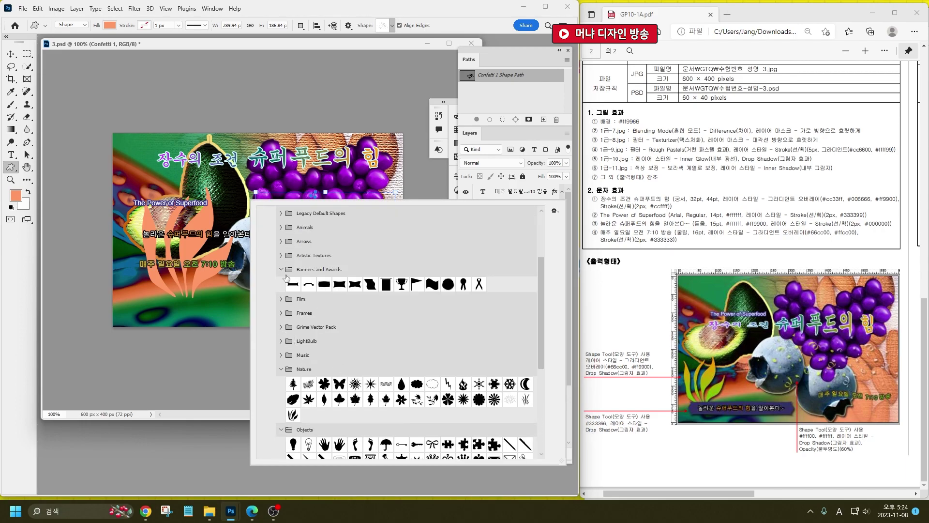
left_click(325, 284)
left_click_drag(138, 291, 334, 320)
left_click(432, 172)
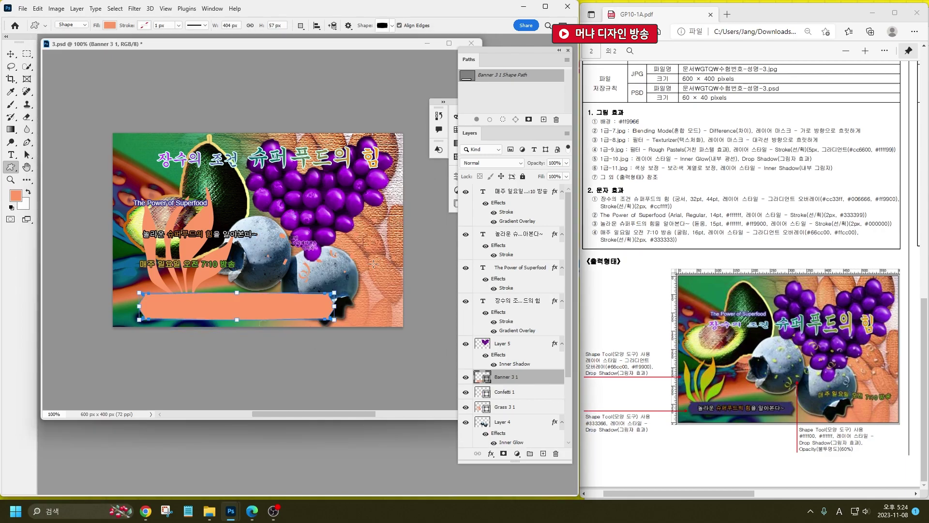
Add a linear Gradient Overlay to the grass shape and set its starting color stop to #66cc00.
left_click(11, 54)
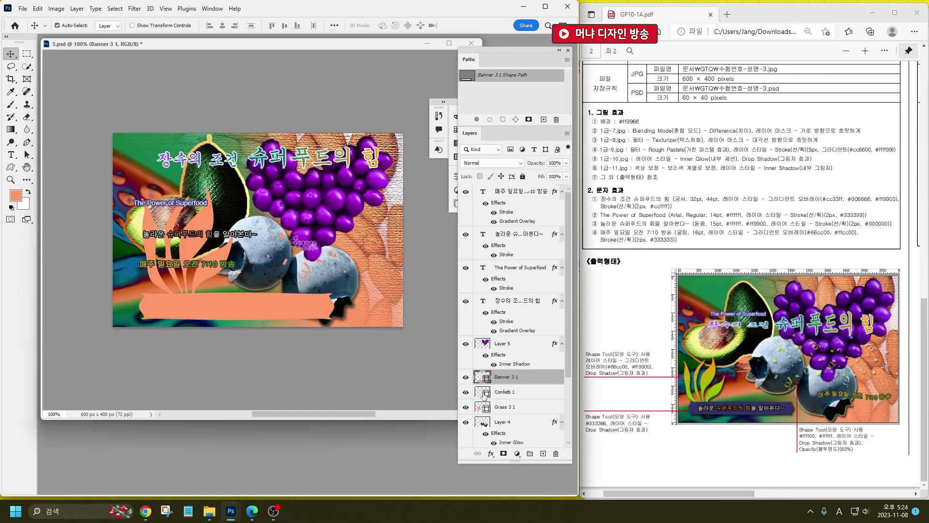
scroll(510, 357, "down", 3)
double_click(482, 319)
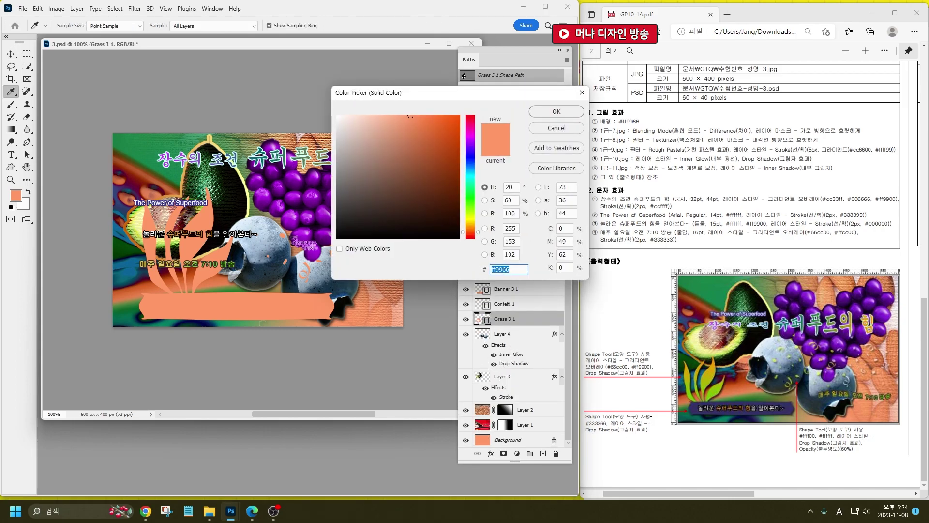
key("Return")
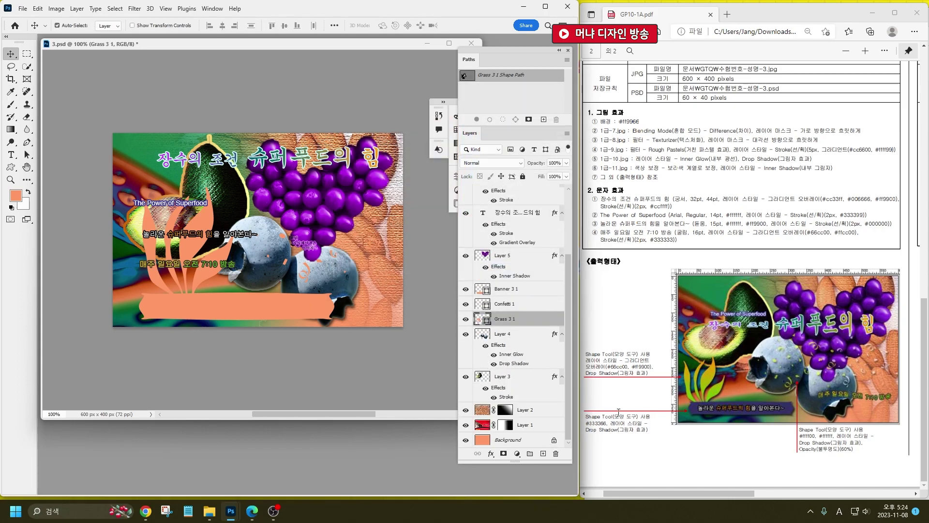
left_click(490, 453)
left_click(520, 424)
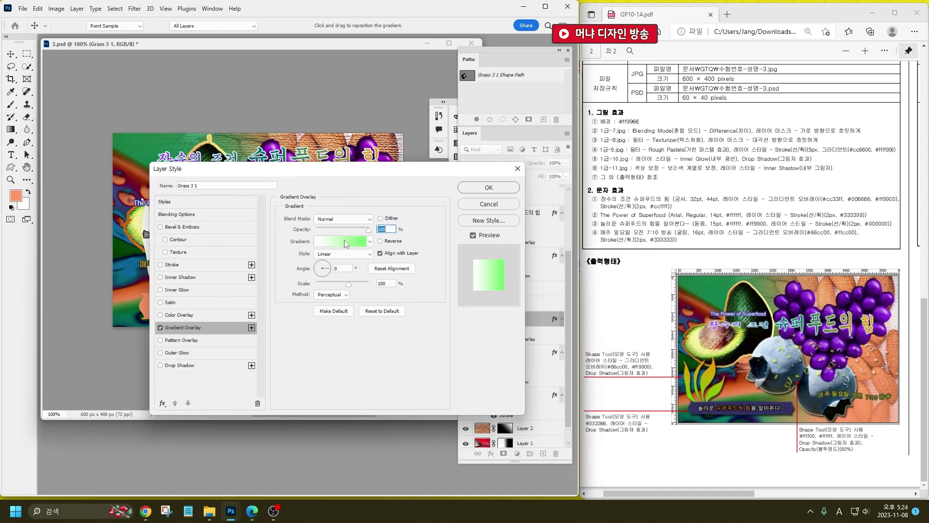
left_click(338, 241)
left_click(362, 253)
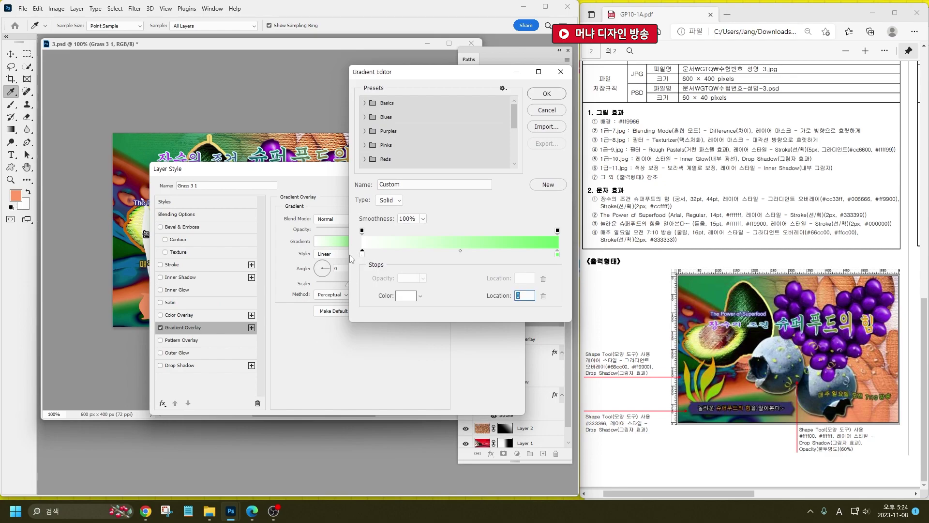
double_click(363, 253)
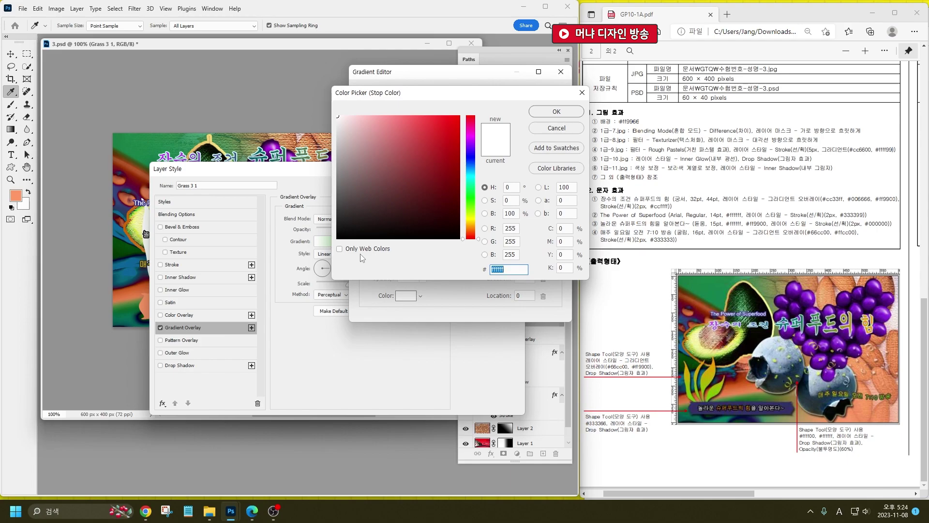
type("66cc00")
key("Return")
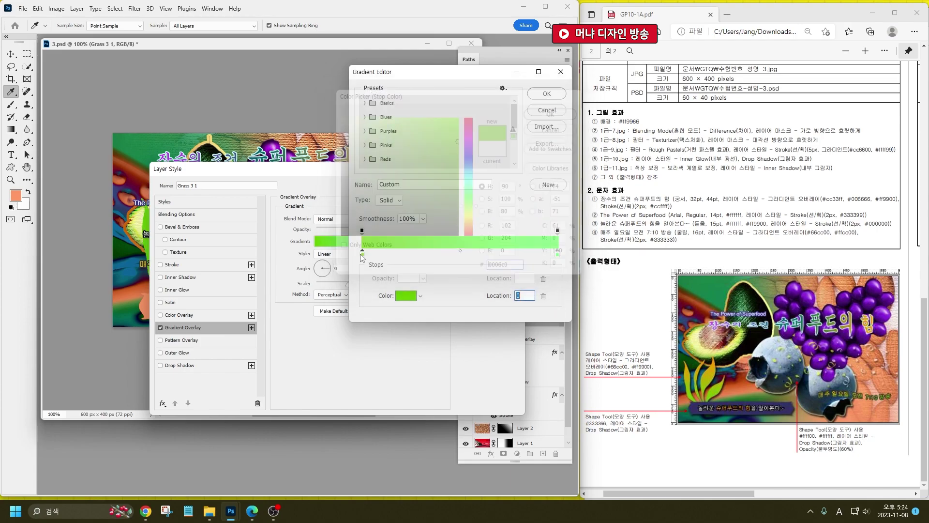
Set the ending color stop of the grass gradient to #ff9900.
left_click_drag(557, 252, 559, 255)
double_click(557, 254)
type("f90")
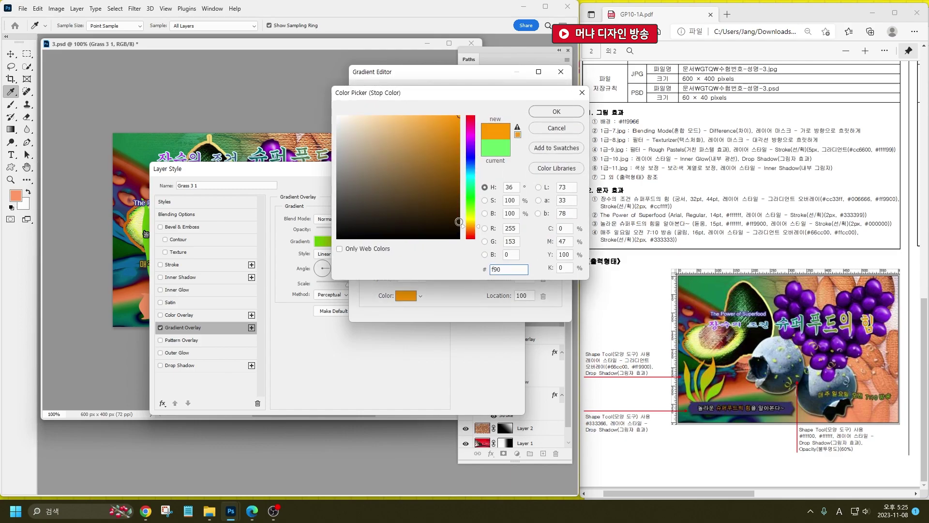
key("Return")
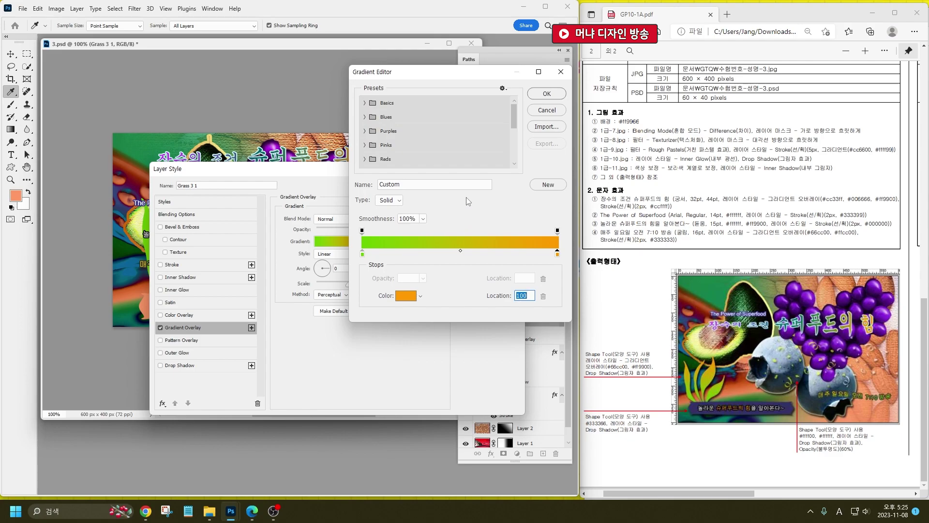
left_click(544, 97)
Set the grass gradient's angle to 90° and add a Drop Shadow to the shape.
left_click_drag(412, 169, 440, 220)
left_click_drag(358, 323, 351, 310)
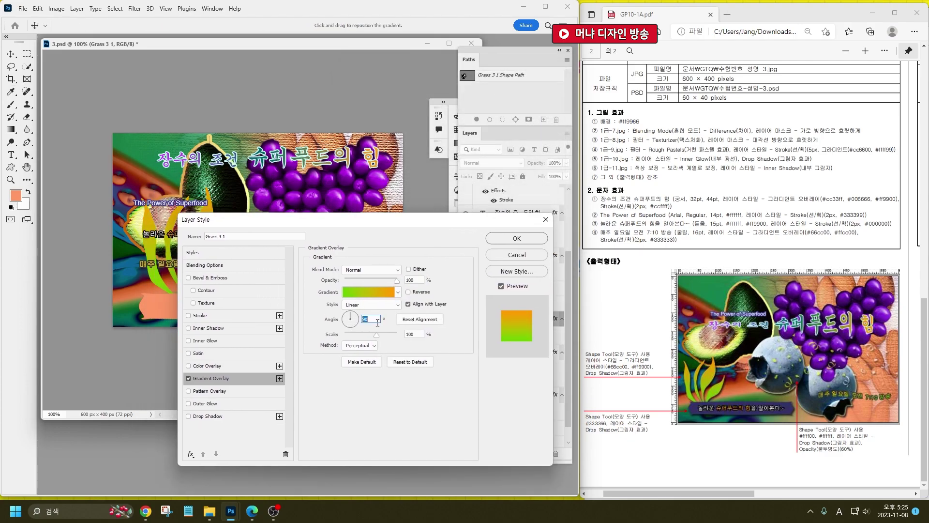
left_click_drag(391, 229, 353, 216)
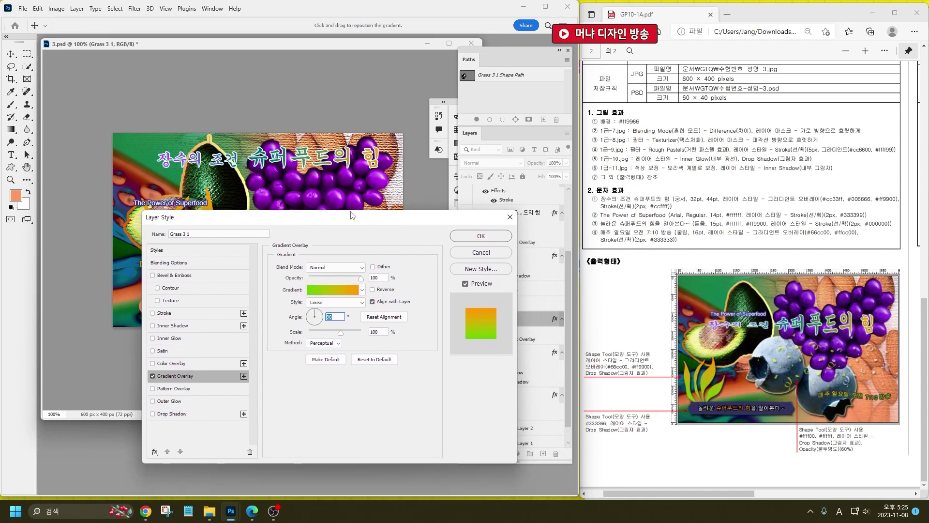
left_click(164, 414)
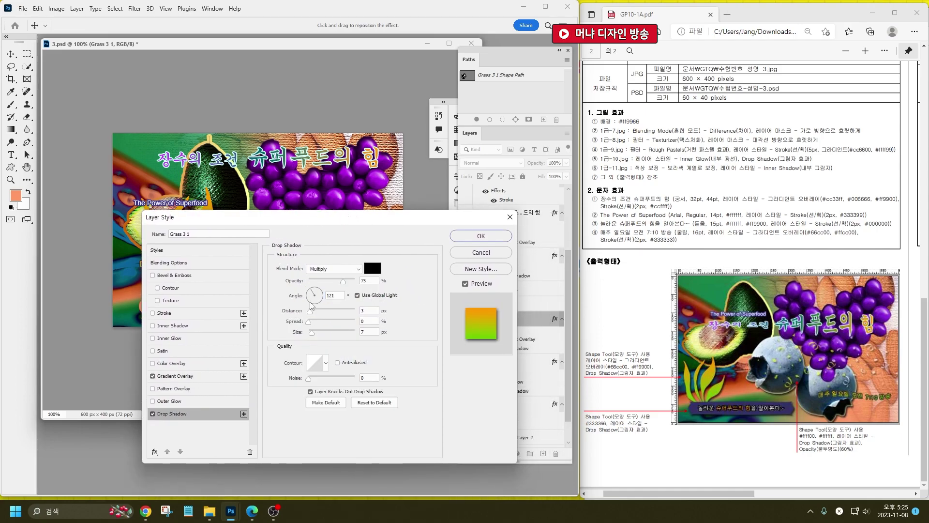
left_click(490, 237)
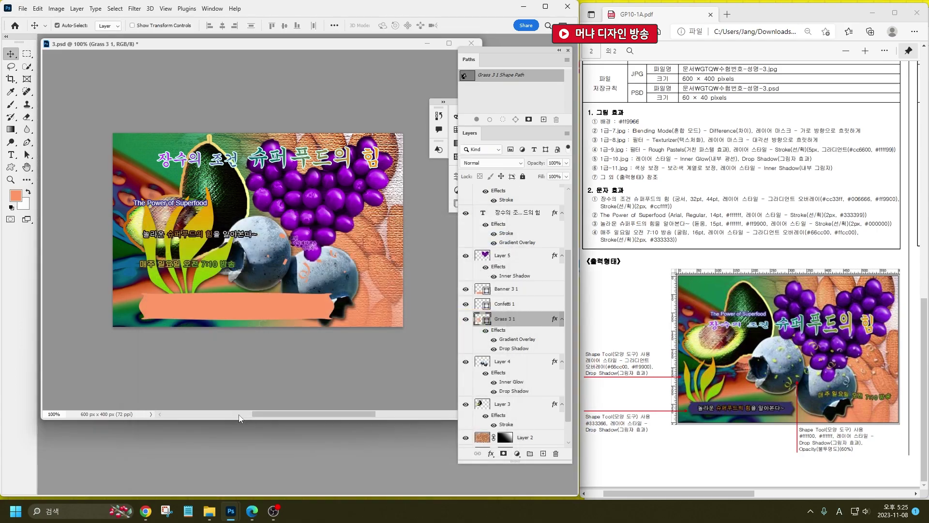
Change the confetti shape's fill color to #ffff00 and add a Drop Shadow to it.
double_click(482, 304)
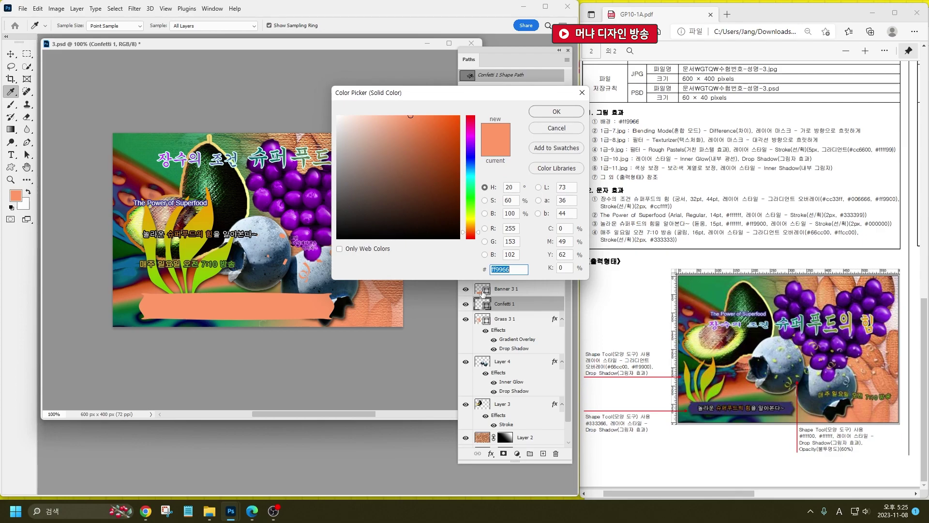
type("ffff00")
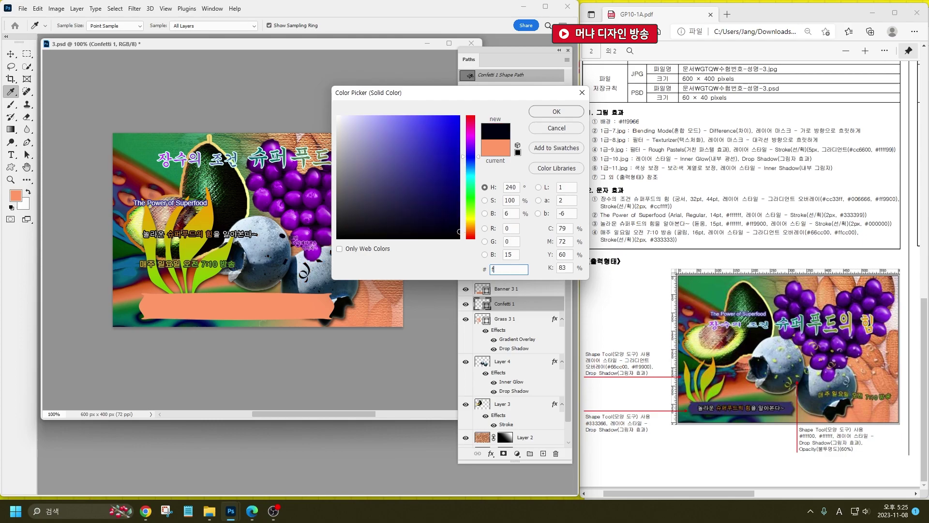
key("Return")
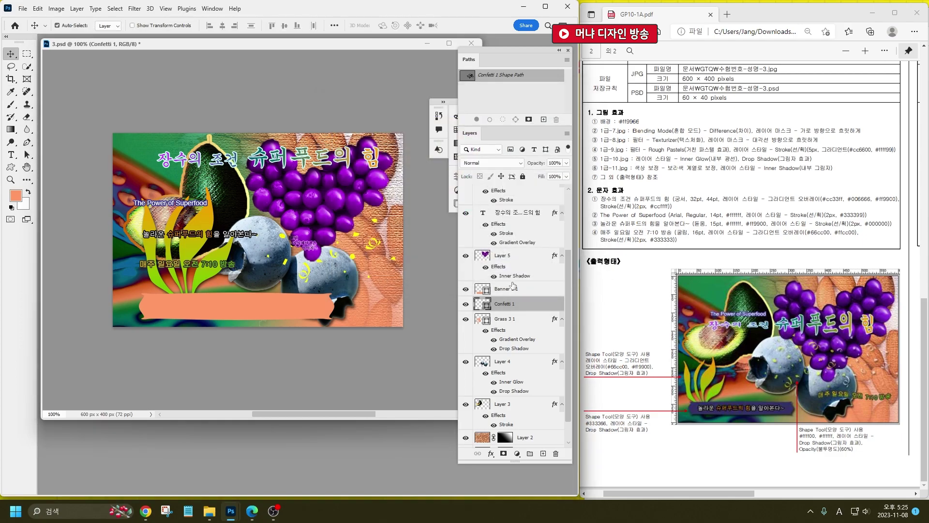
left_click(490, 452)
key("Escape")
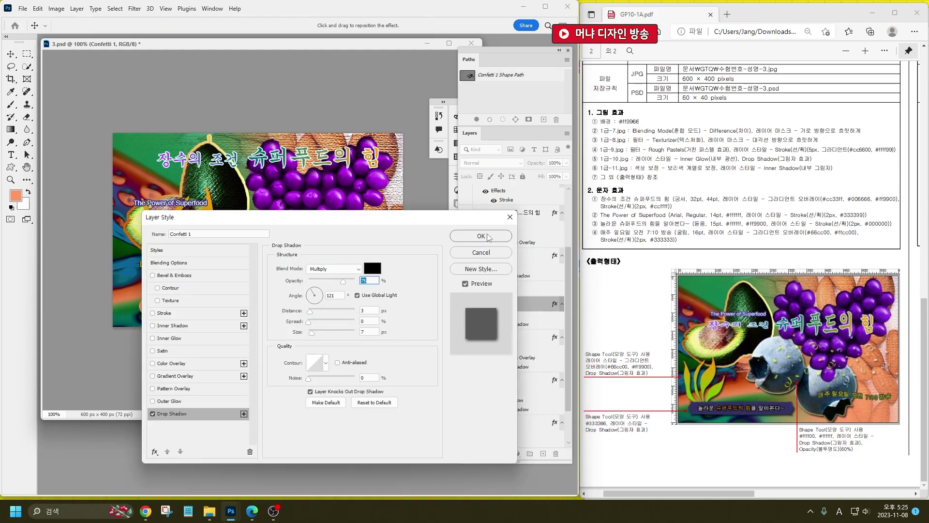
left_click(487, 236)
Set the confetti layer's opacity to 60%.
left_click(846, 455)
left_click(556, 163)
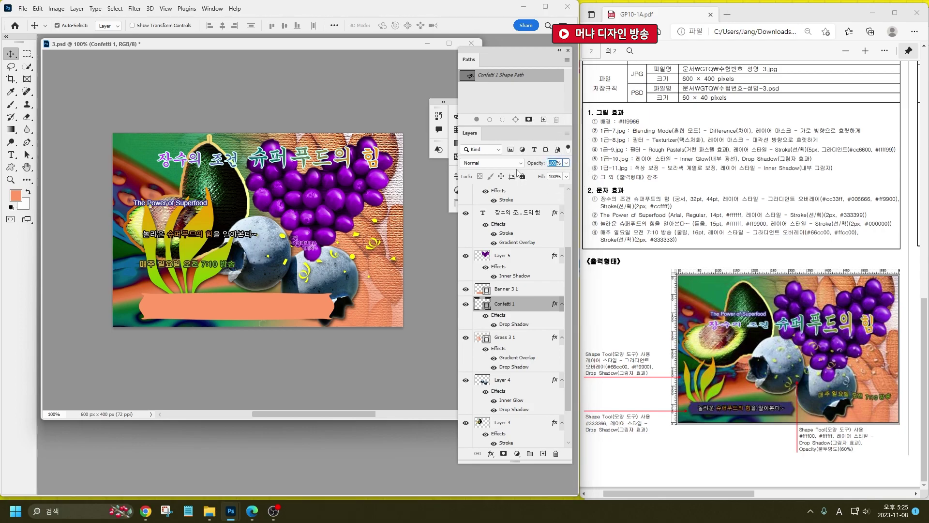
type("60")
key("Return")
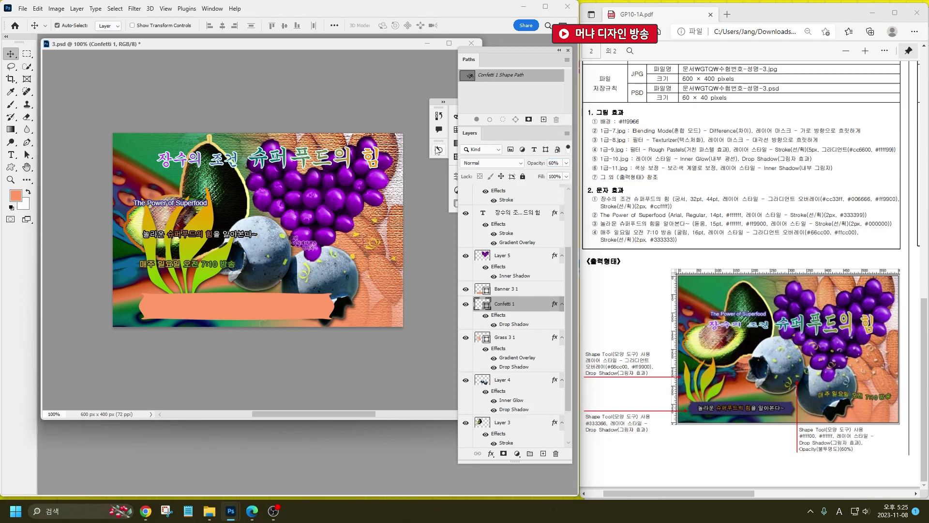
Shrink the confetti and place it over the left blueberry, then bring its layer to the front of the stack.
left_click_drag(286, 266, 258, 265)
key("ctrl+t")
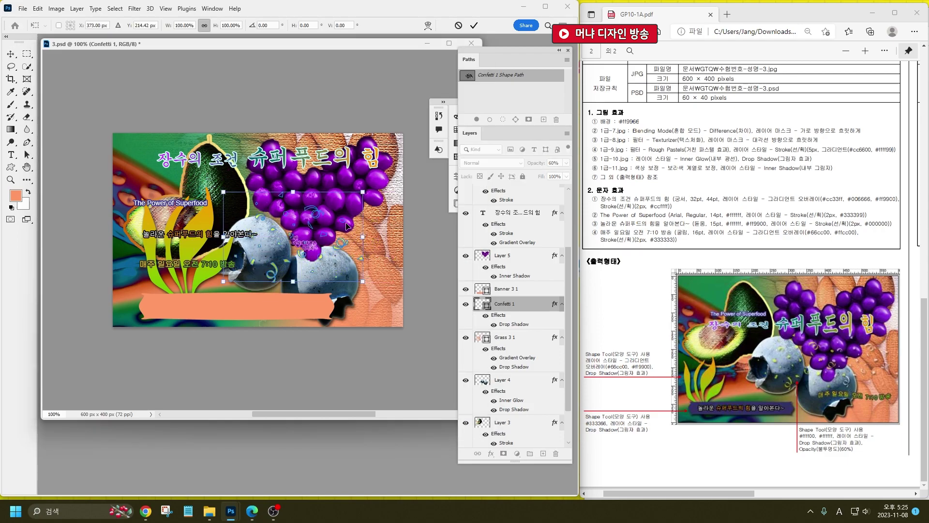
left_click_drag(362, 191, 330, 212)
key("Return")
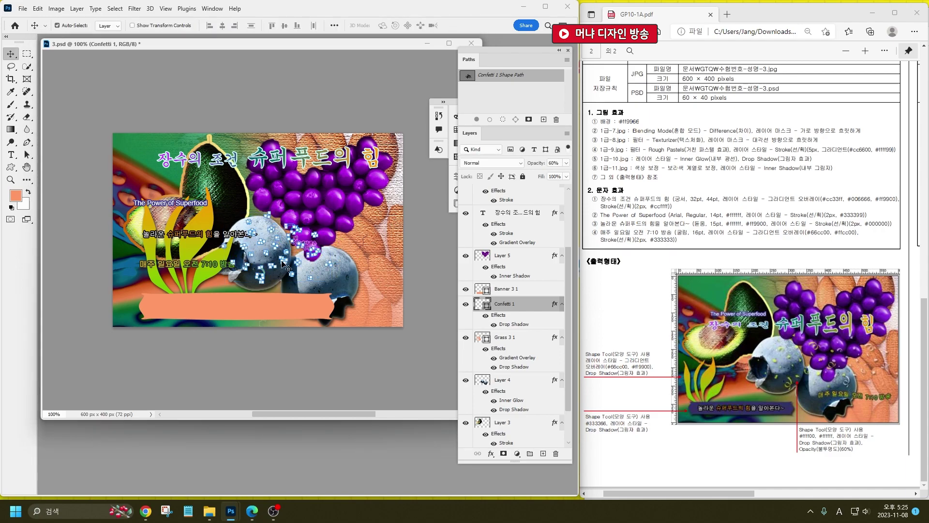
key("ctrl+shift+bracketright")
Duplicate the confetti over the right blueberry and set the copy's fill color to #ffffff.
key("alt")
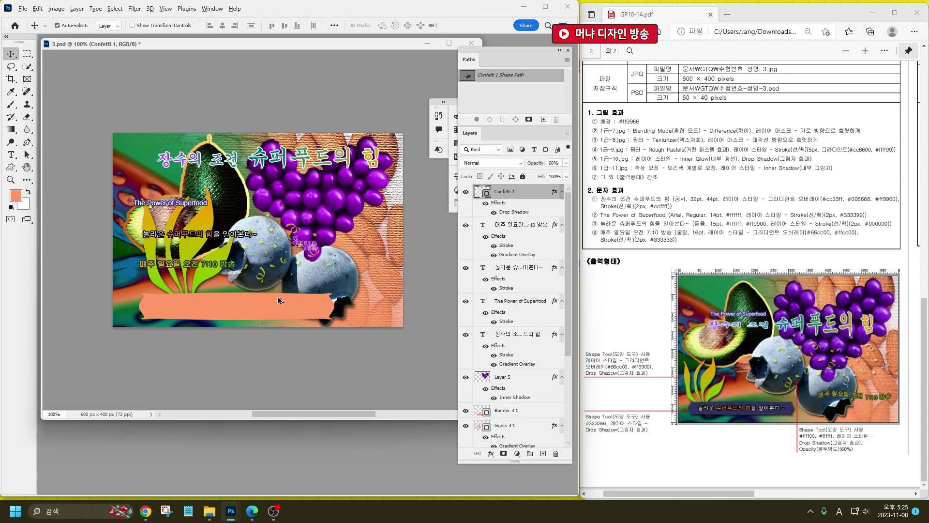
left_click_drag(262, 278, 362, 266)
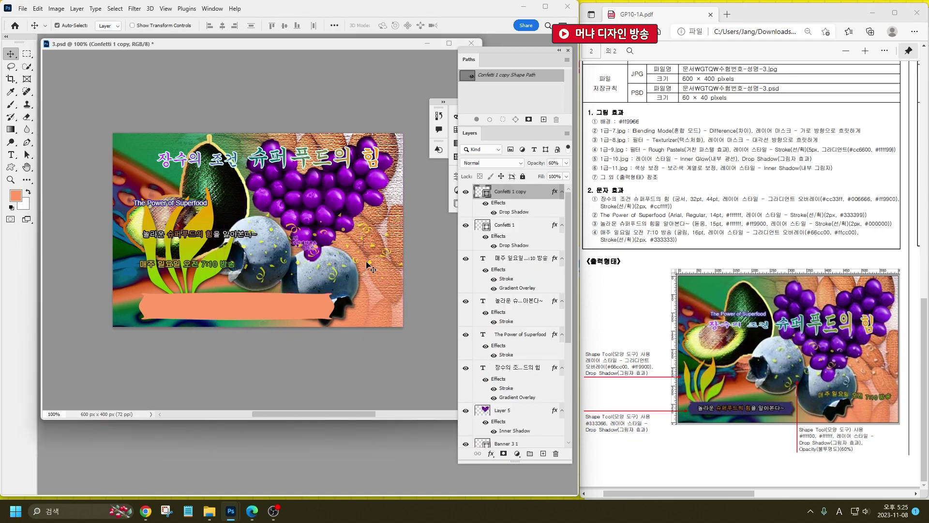
double_click(486, 192)
type("ffffff")
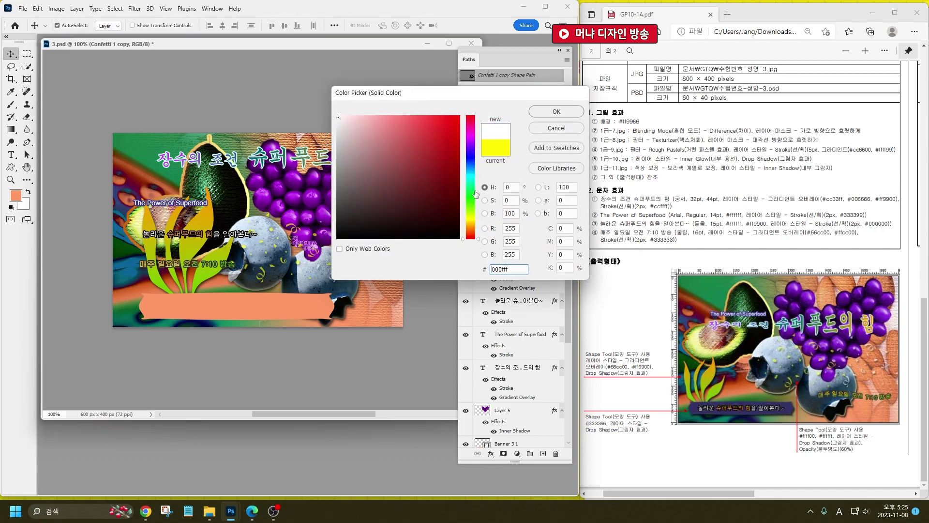
key("Return")
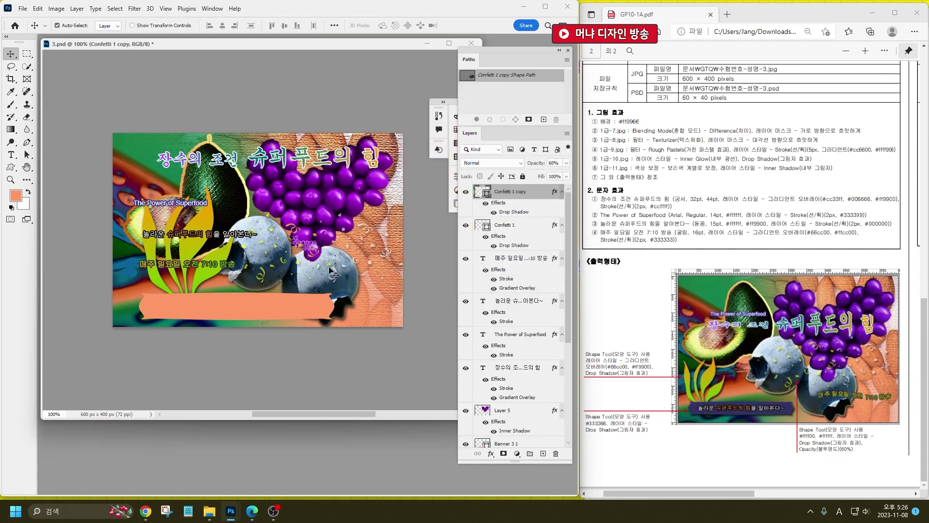
Change the banner shape's fill color to #333366 and add a Drop Shadow to it.
left_click(243, 310)
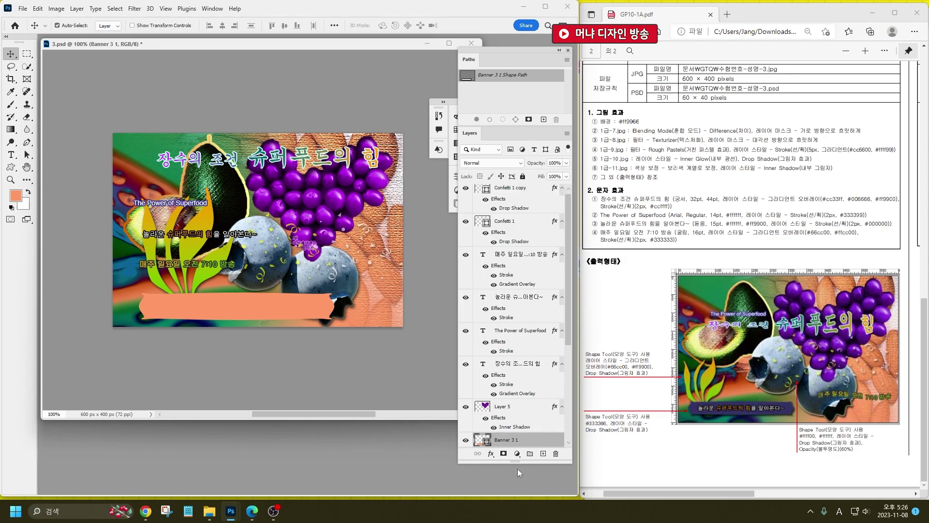
double_click(482, 439)
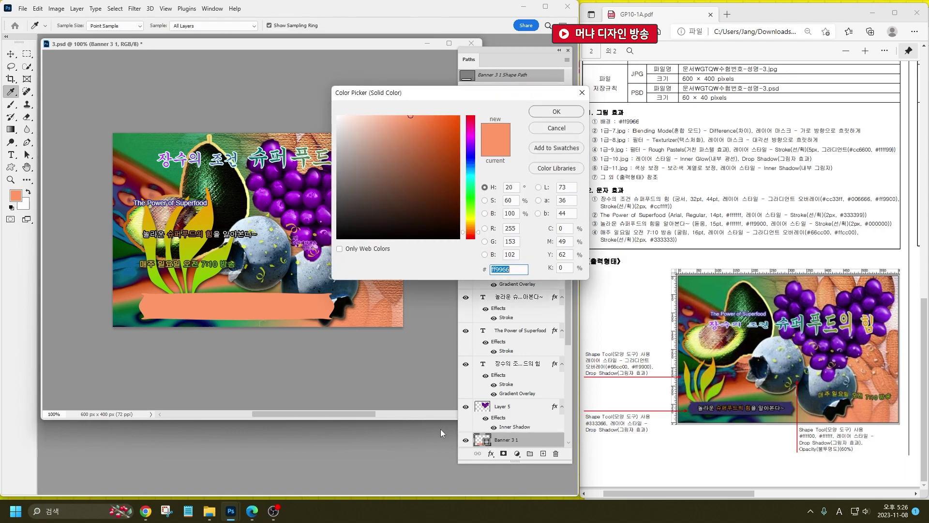
type("333366")
key("Return")
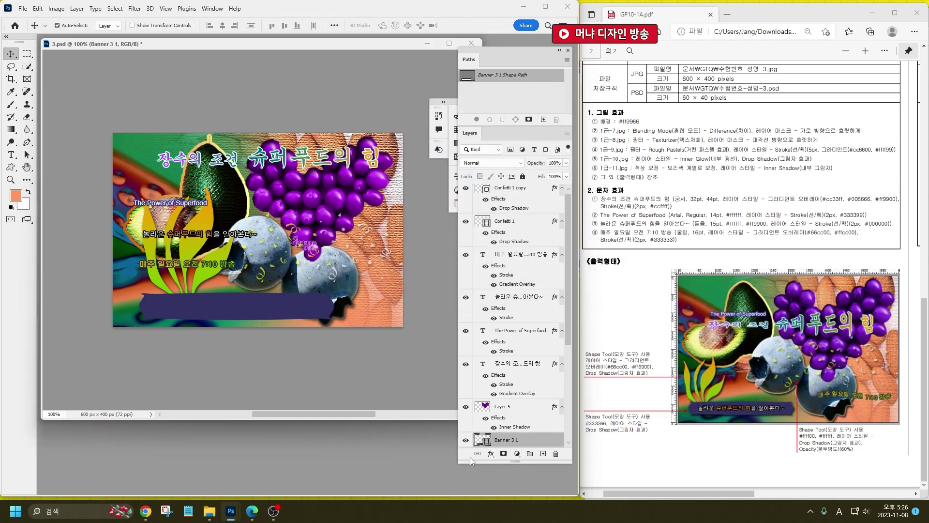
left_click(490, 455)
key("Return")
Move the banner toward the poster's lower-left corner and resize it to about 316 x 39 px.
left_click_drag(303, 309, 277, 310)
key("ctrl+t")
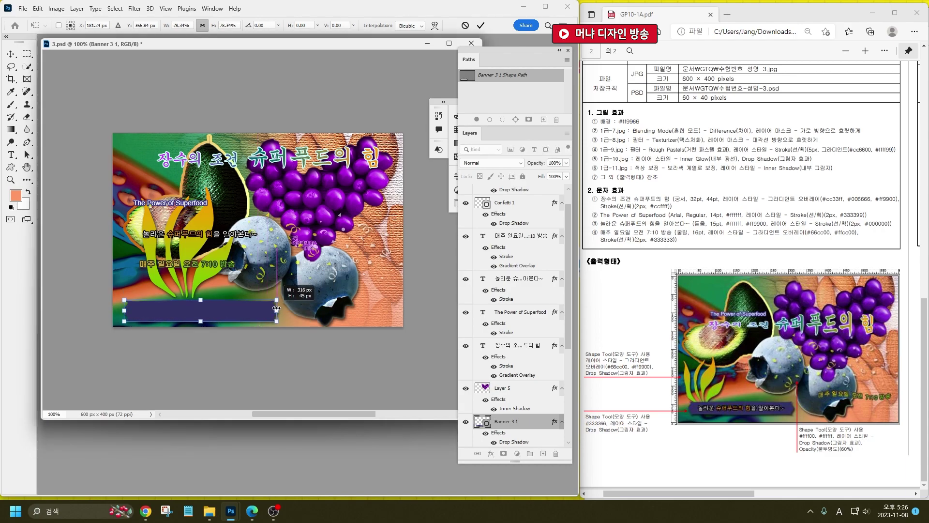
left_click_drag(201, 302, 201, 306)
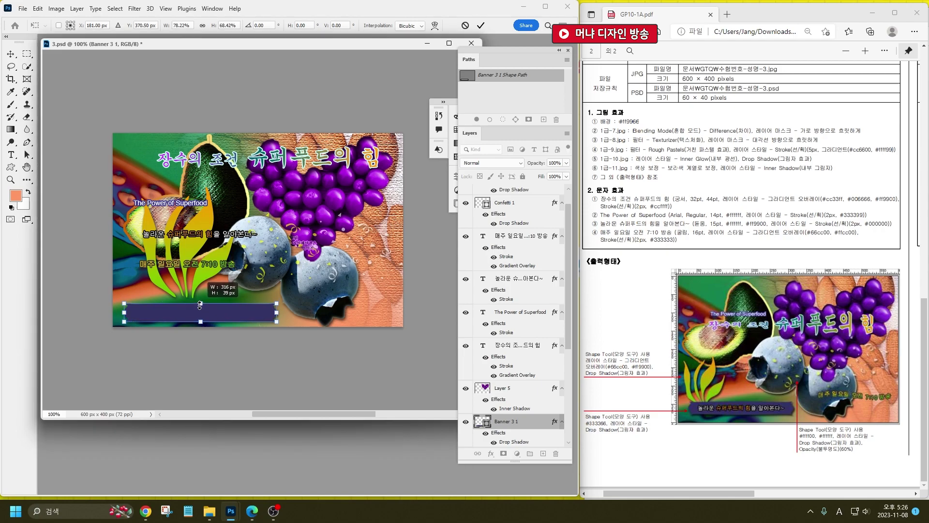
key("Return")
Scale the grass shape to about 56% and place it at the poster's left edge just above the banner.
left_click(196, 286)
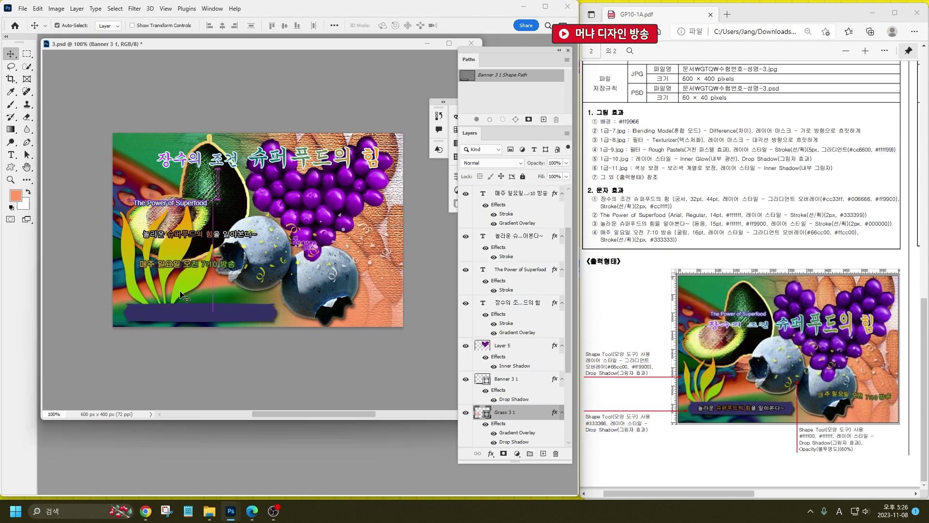
key("ctrl+t")
left_click_drag(214, 197, 175, 243)
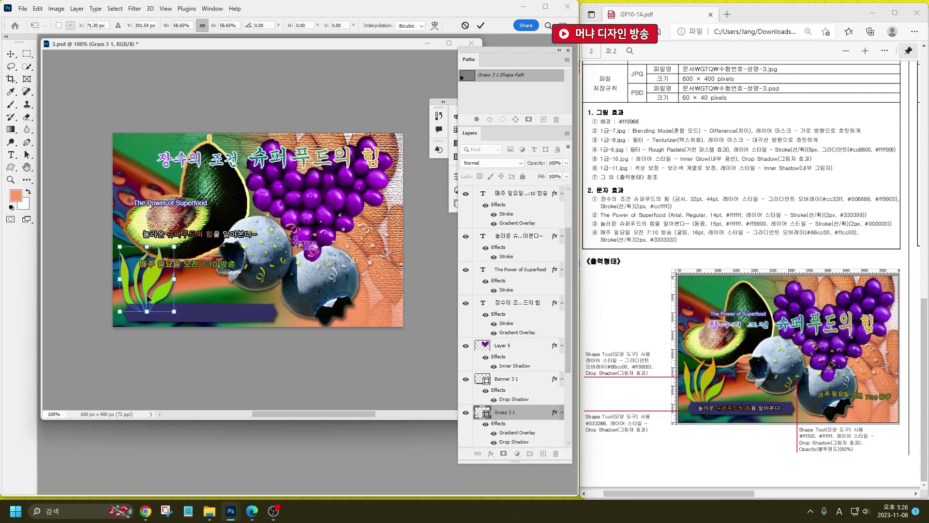
left_click_drag(122, 310, 123, 308)
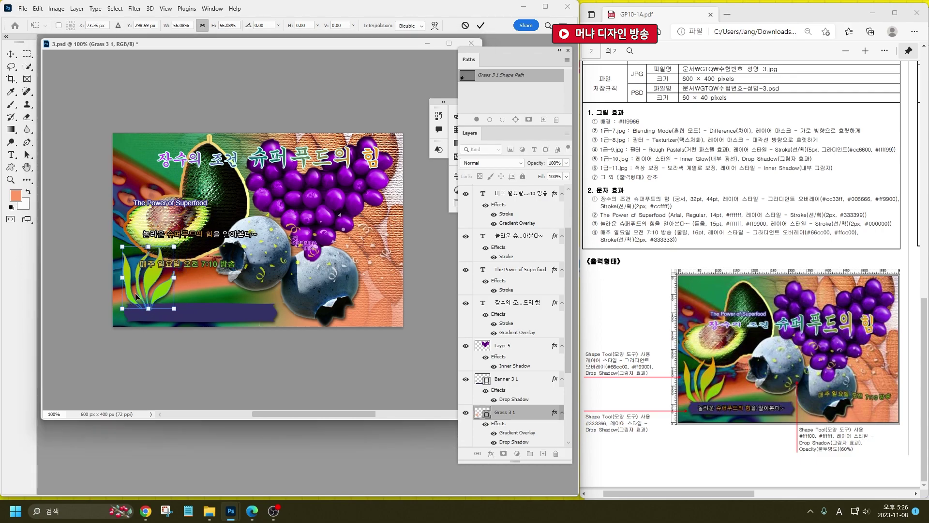
key("Return")
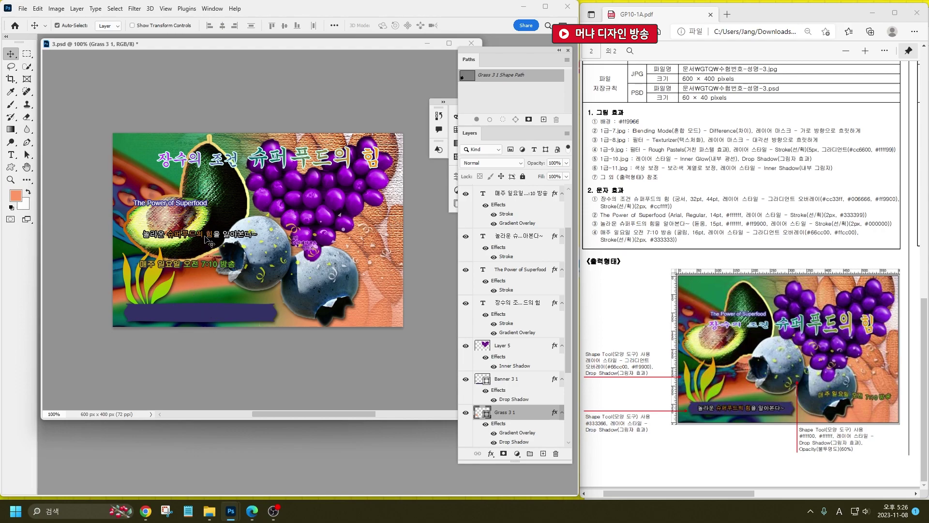
Move the 놀라운 슈퍼푸드 line onto the banner, the English tagline up under the headline, and the 매주 일요일 line to the poster's lower right.
left_click_drag(202, 236, 205, 315)
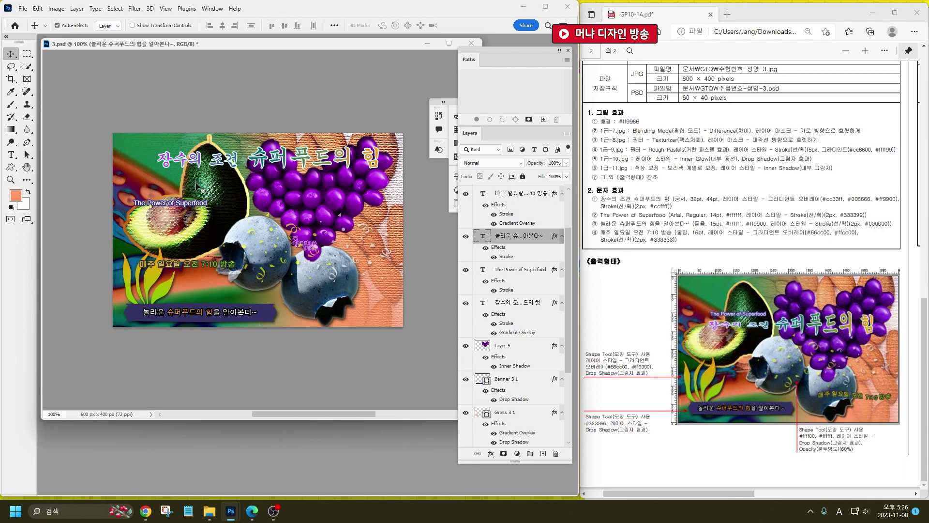
left_click_drag(183, 207, 190, 182)
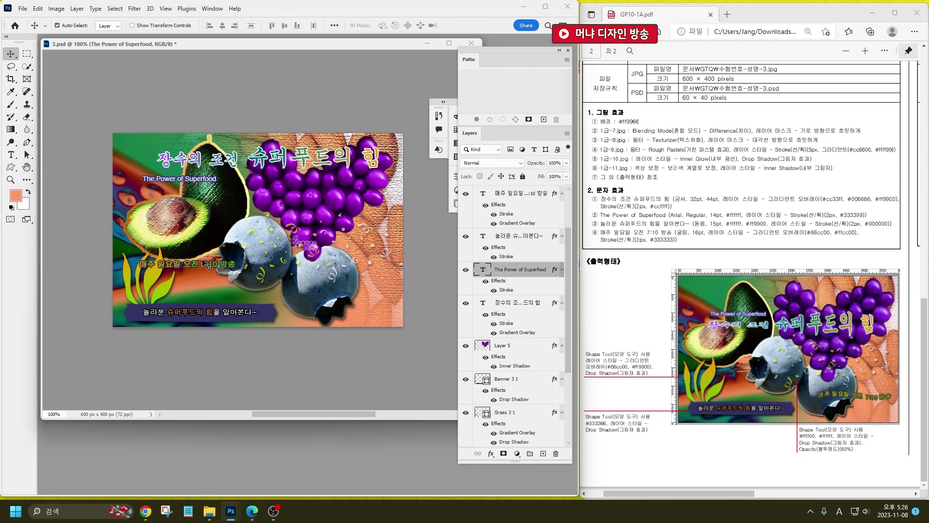
left_click_drag(178, 267, 332, 303)
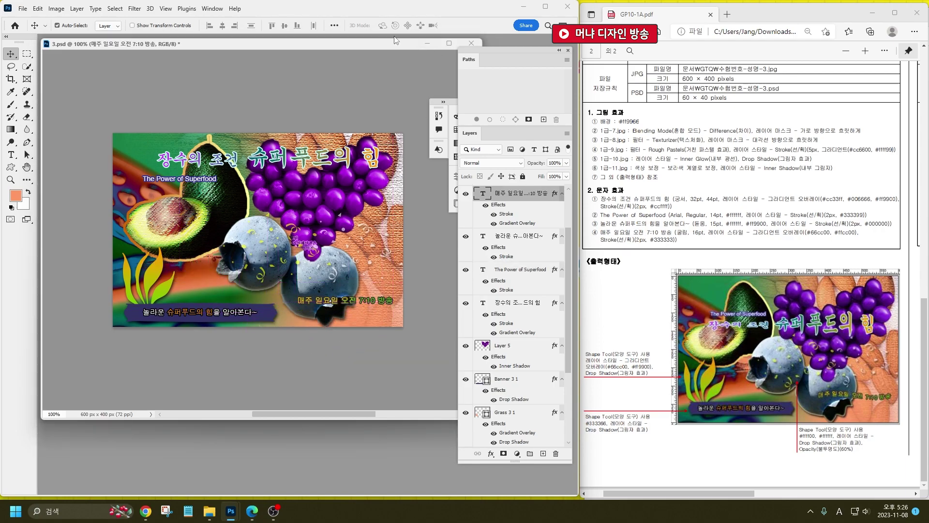
Warp the 매주 일요일 오전 7:10 방송 text with a horizontal Flag style and slightly less bend than the default.
left_click(11, 154)
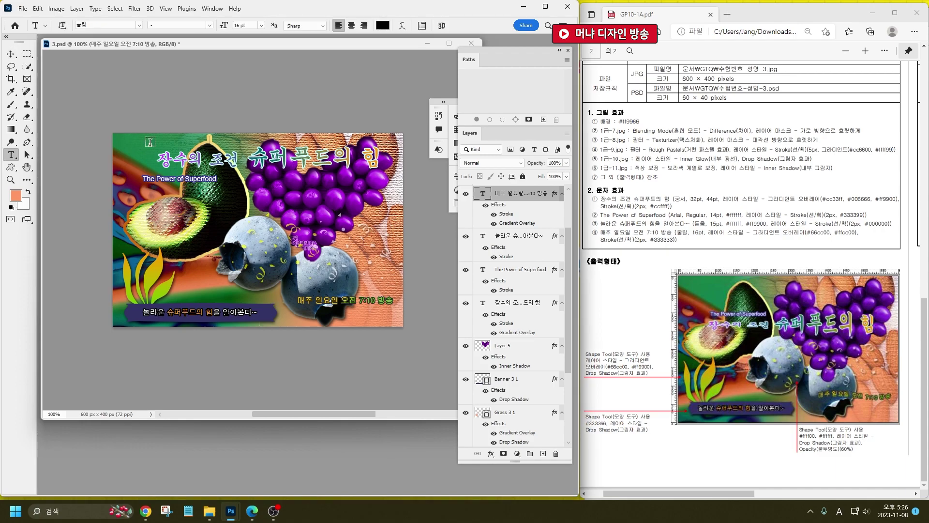
left_click(402, 26)
left_click(447, 130)
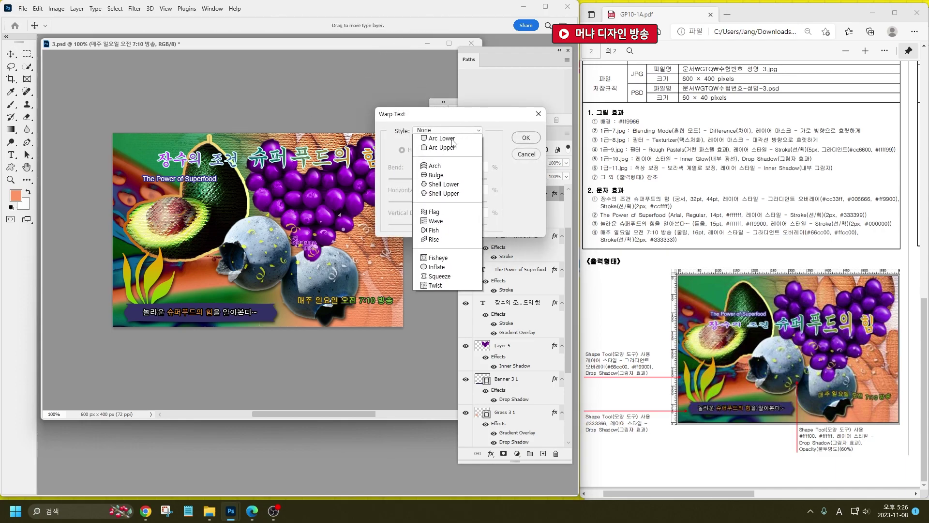
left_click(445, 239)
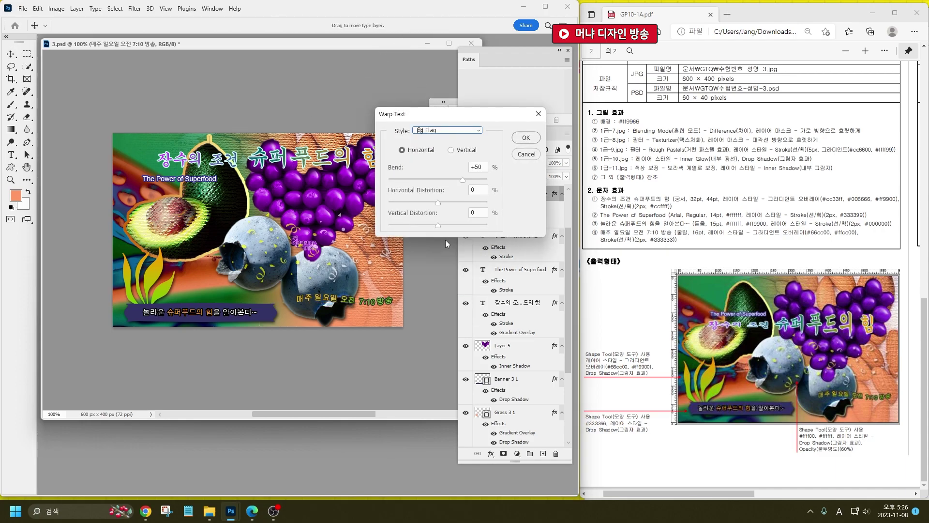
mouse_move(462, 180)
left_mouse_down()
mouse_move(433, 178)
mouse_move(454, 177)
left_mouse_up()
left_click(526, 138)
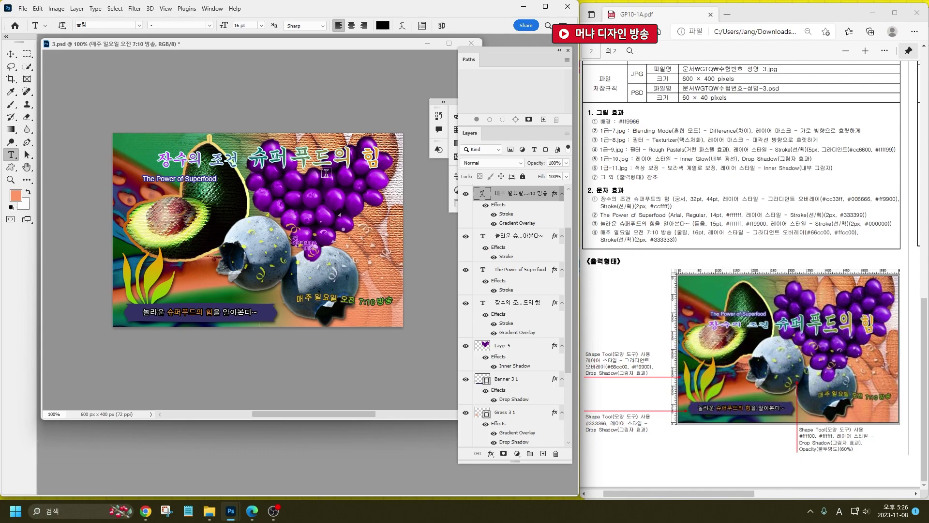
Apply a horizontal Fish warp to the 장수의 조건 슈퍼푸드의 힘 headline and move it below the English tagline.
left_click(276, 158)
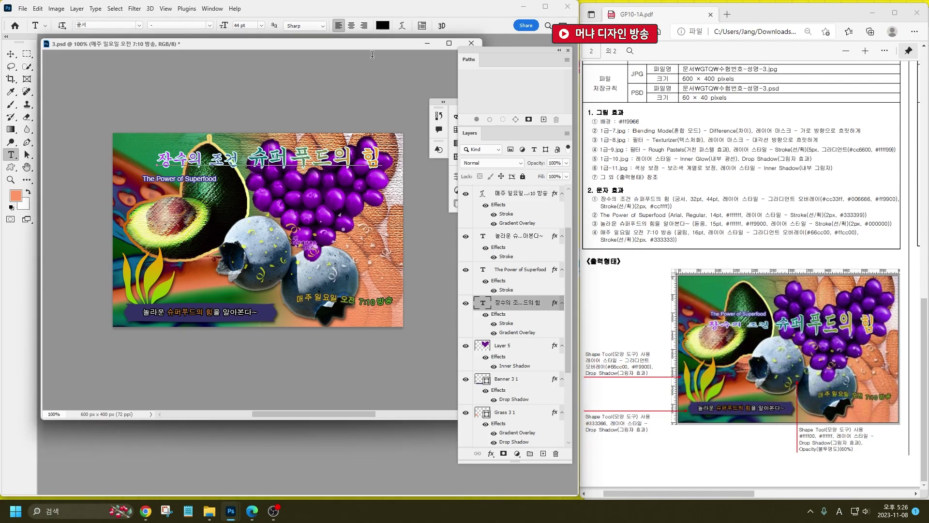
left_click(402, 25)
left_click(436, 131)
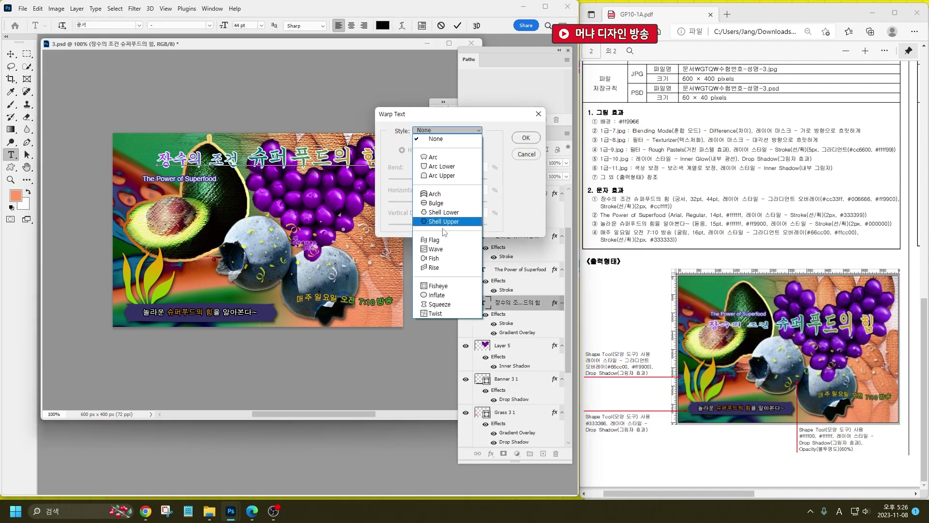
left_click(453, 256)
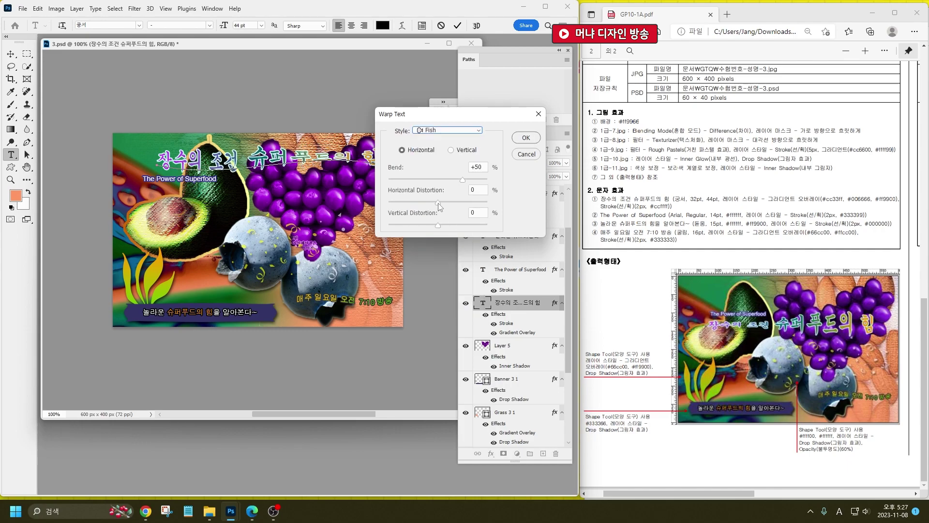
left_click(526, 138)
left_click(10, 53)
left_click_drag(287, 158, 283, 198)
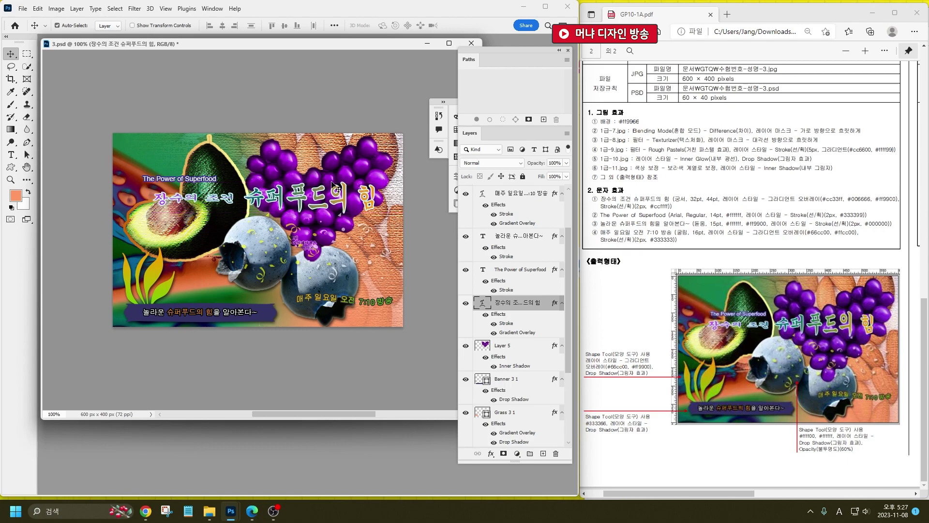
Enlarge the purple berry heart to about 106% and nudge the main headline and the English tagline to match the sample poster.
left_click(366, 176)
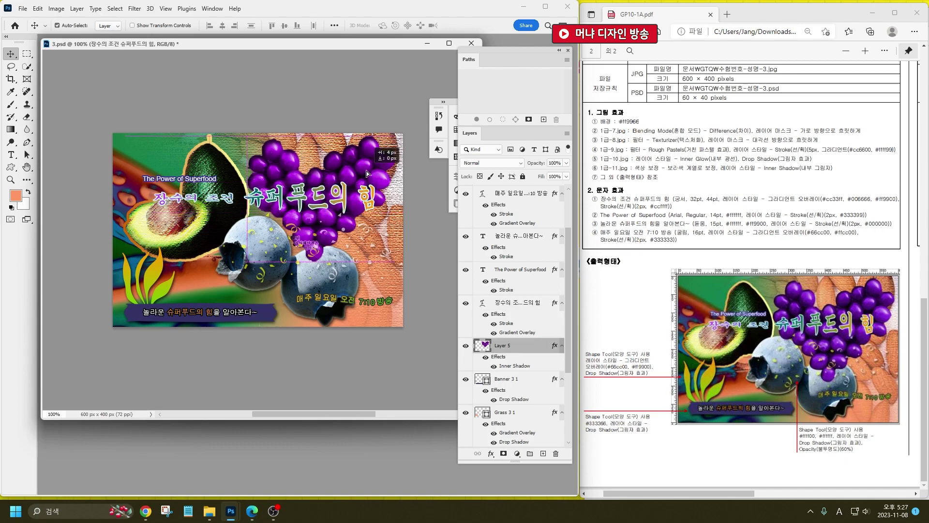
key("ctrl")
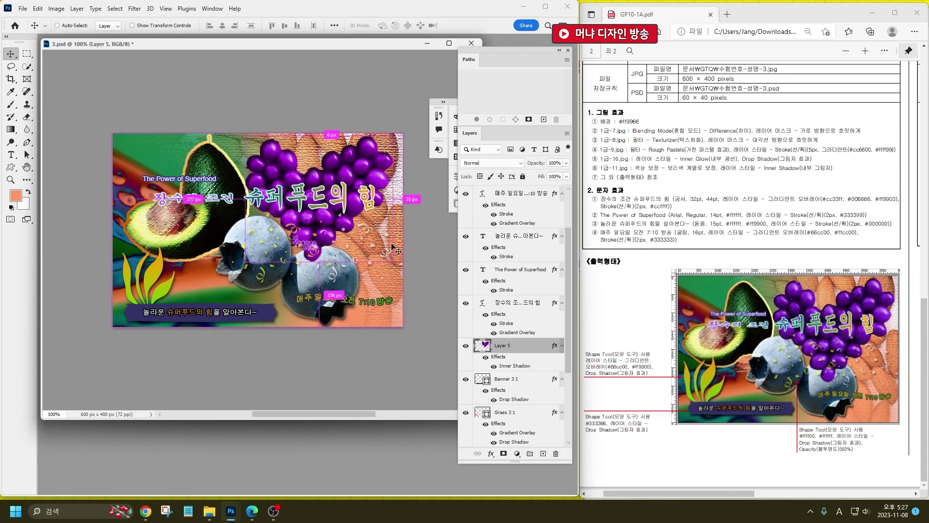
key("ctrl+t")
left_click_drag(393, 262, 402, 268)
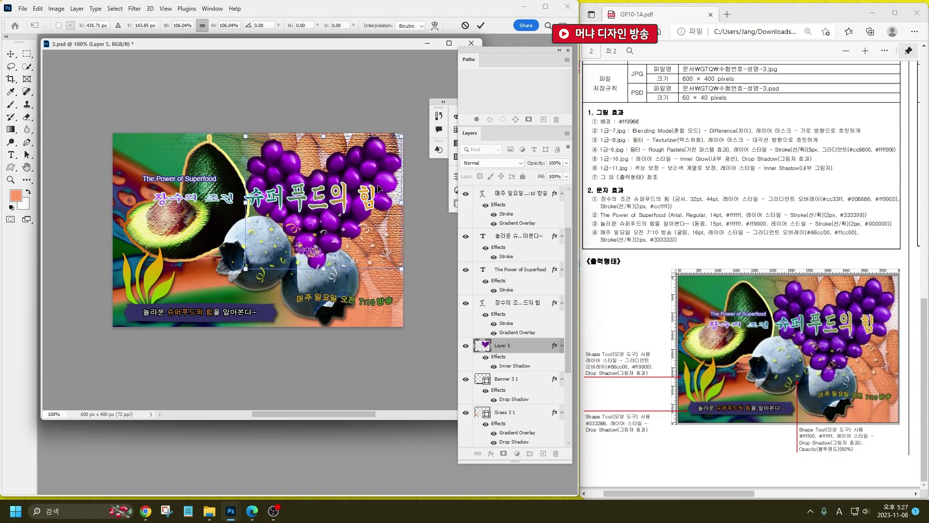
key("Return")
left_click_drag(286, 203, 284, 199)
left_click_drag(198, 183, 208, 188)
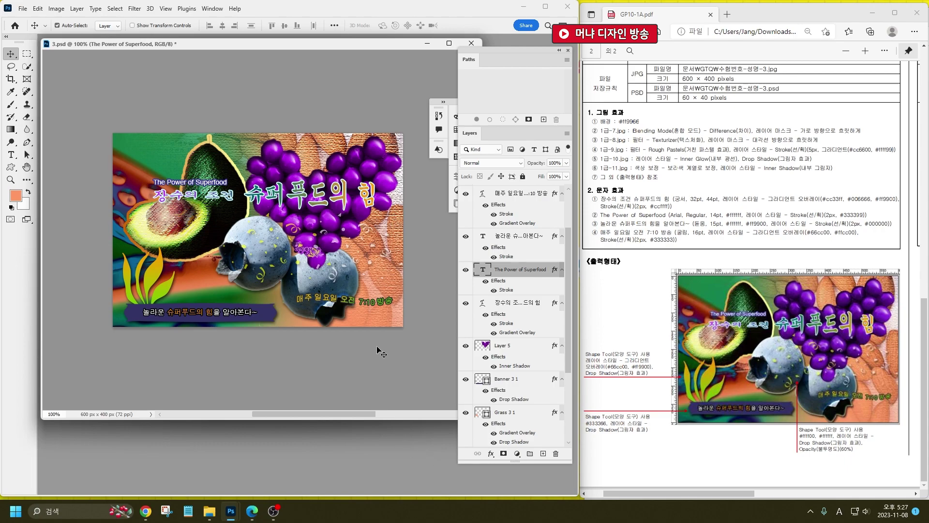
Save 3.psd and close the finished poster document.
key("ctrl+shift+s")
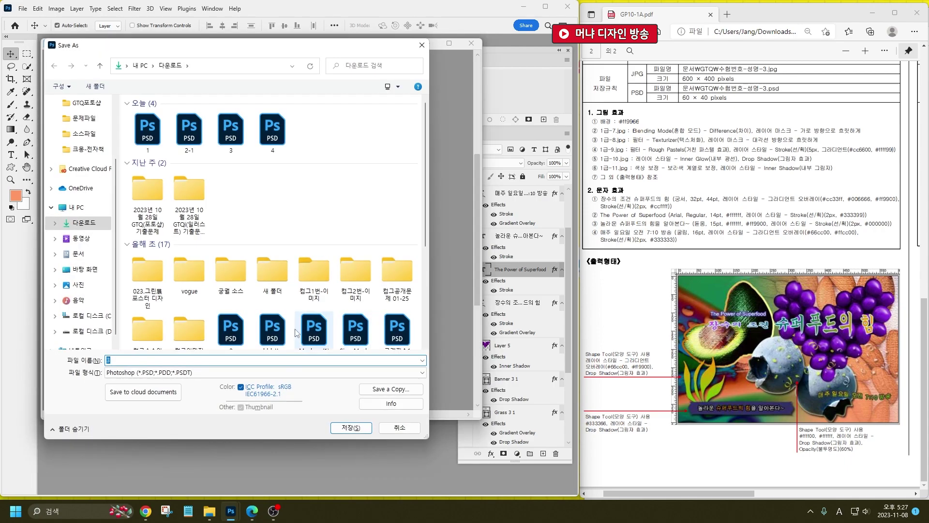
left_click(397, 428)
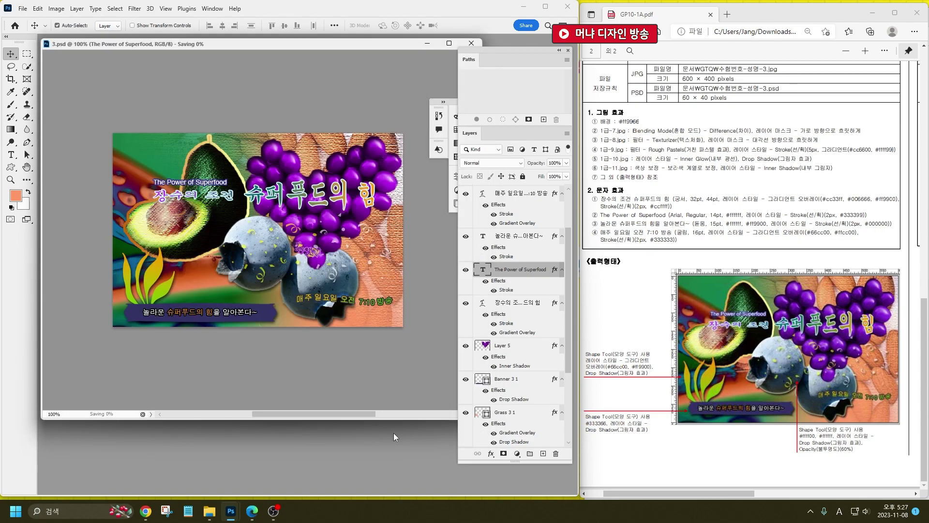
left_click(471, 43)
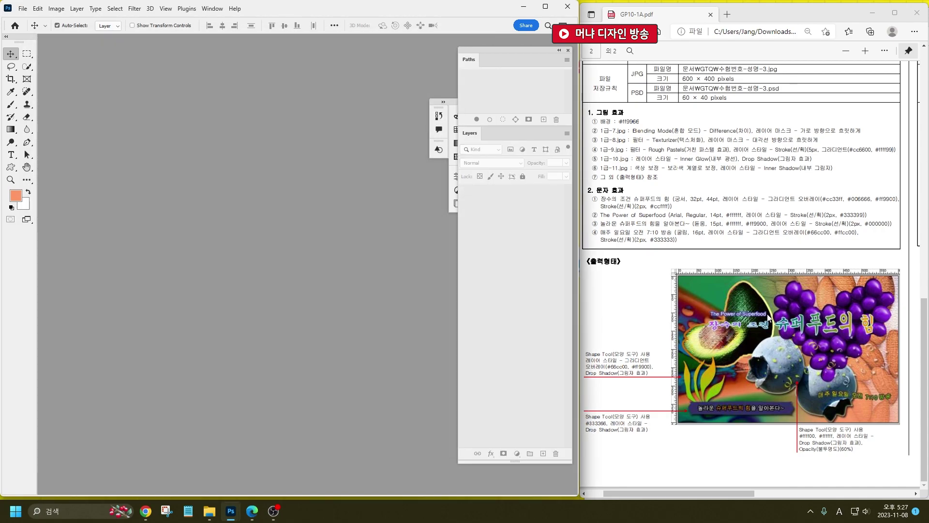
Open 1.psd from the Downloads folder for question 1 and enlarge its document window to show the whole canvas.
scroll(769, 318, "up", 15)
scroll(888, 473, "up", 2)
scroll(888, 470, "down", 2)
left_click(299, 268)
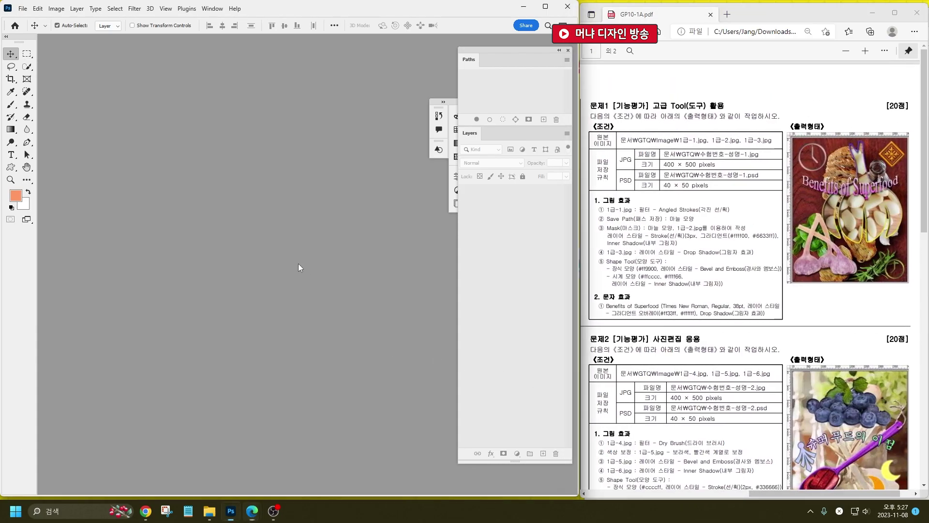
double_click(125, 130)
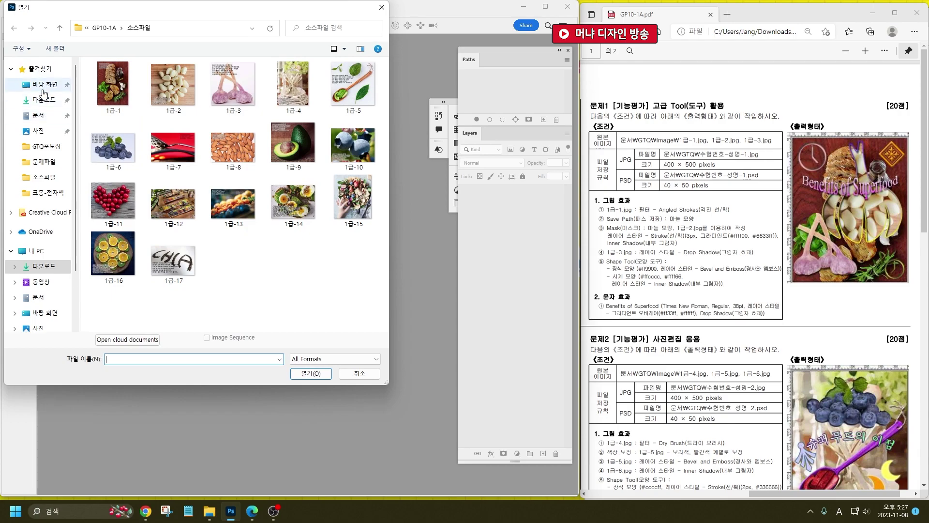
left_click(44, 99)
double_click(121, 108)
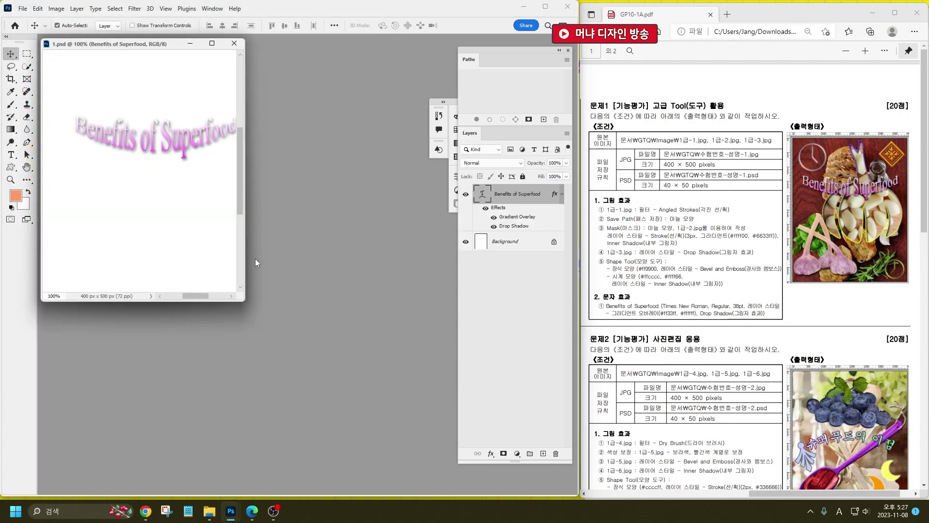
left_click_drag(246, 303, 353, 403)
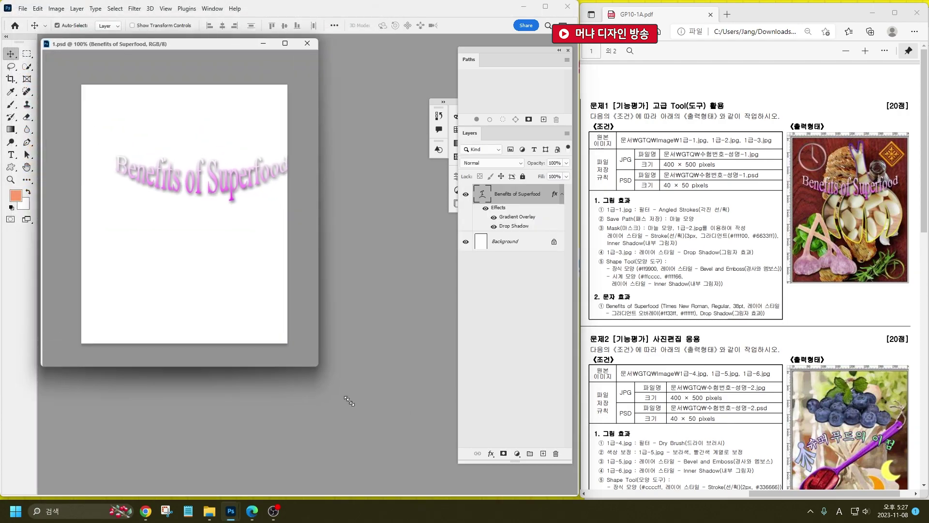
Open 1급-1.jpg from the exam's 소스파일 folder, copy its bread photo into 1.psd as a layer, and close the source image.
double_click(413, 356)
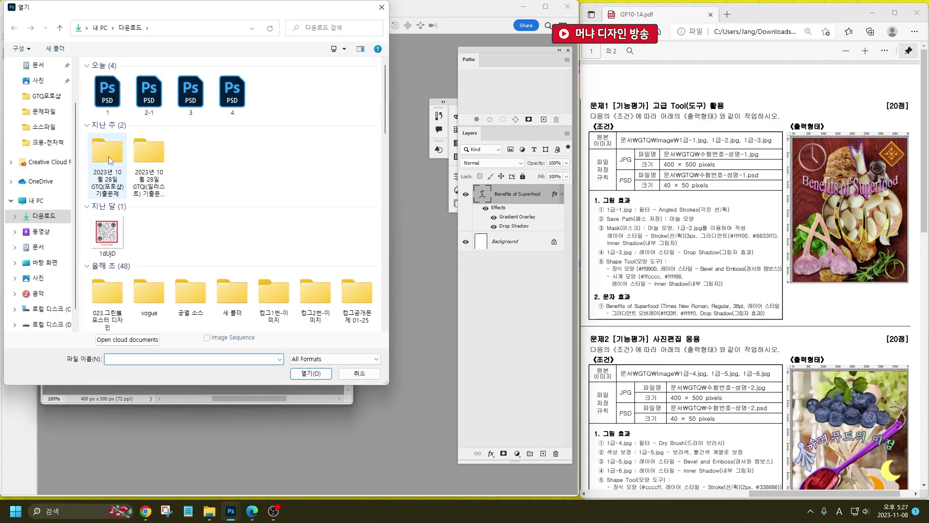
double_click(108, 156)
double_click(116, 79)
double_click(111, 93)
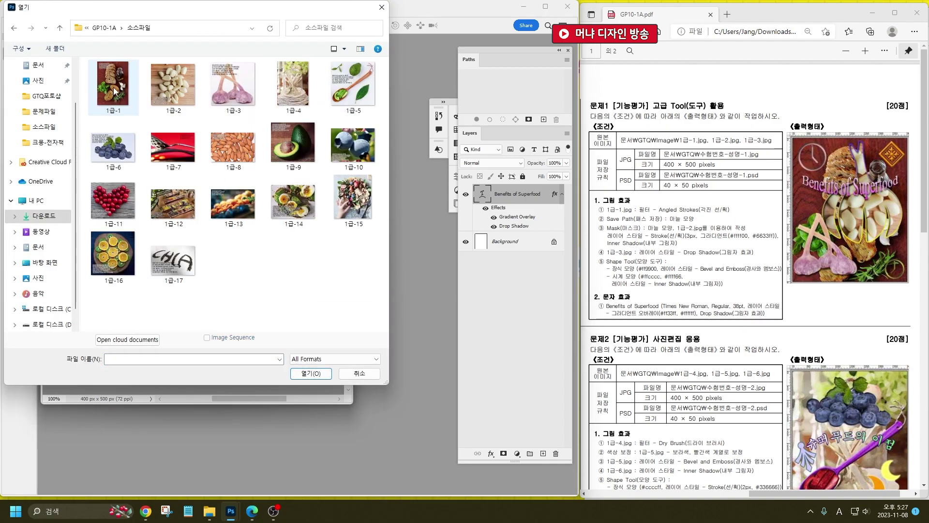
double_click(110, 84)
left_click_drag(249, 53, 358, 162)
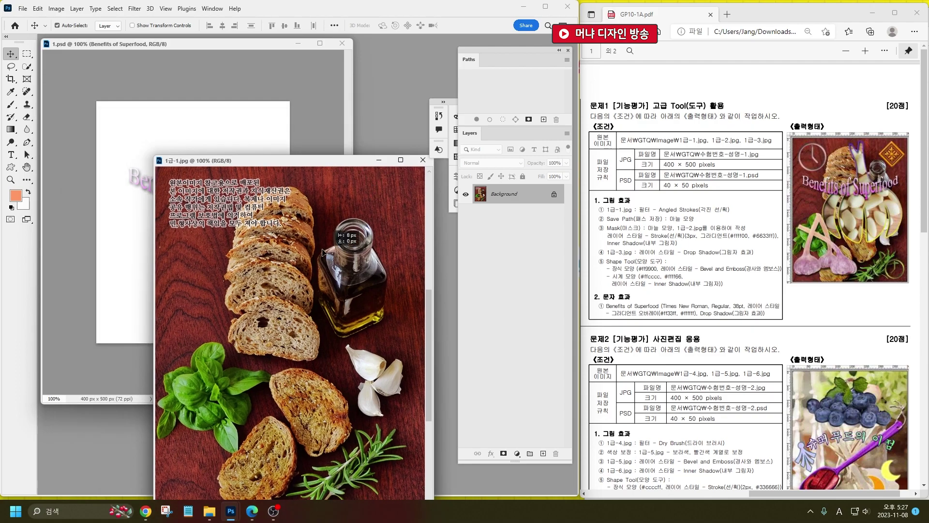
left_click_drag(326, 253, 358, 226)
left_click(422, 160)
mouse_move(235, 224)
left_mouse_down()
mouse_move(222, 220)
mouse_move(230, 227)
left_mouse_up()
Scale the bread photo proportionally to about 73% so it spans the canvas width, with its upper edge aligned to the canvas.
key("ctrl+t")
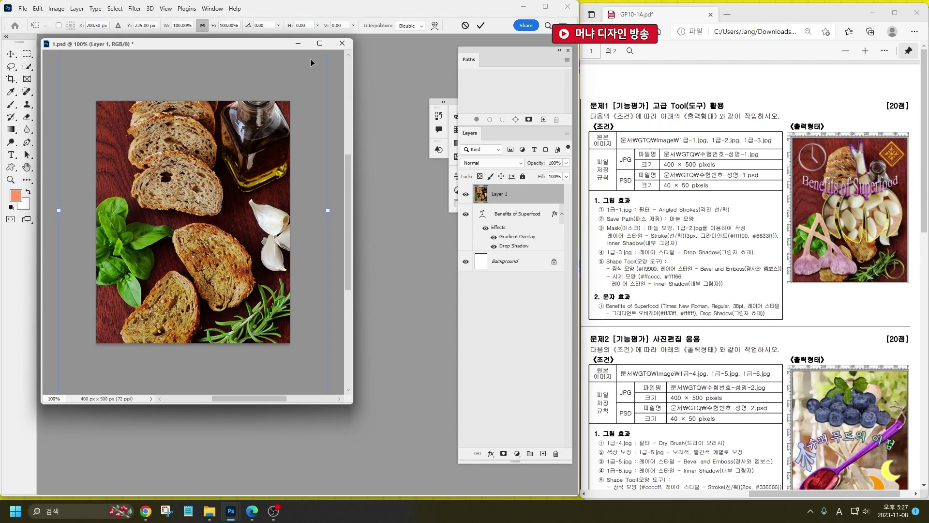
left_click_drag(327, 213, 291, 214)
left_click_drag(210, 196, 238, 213)
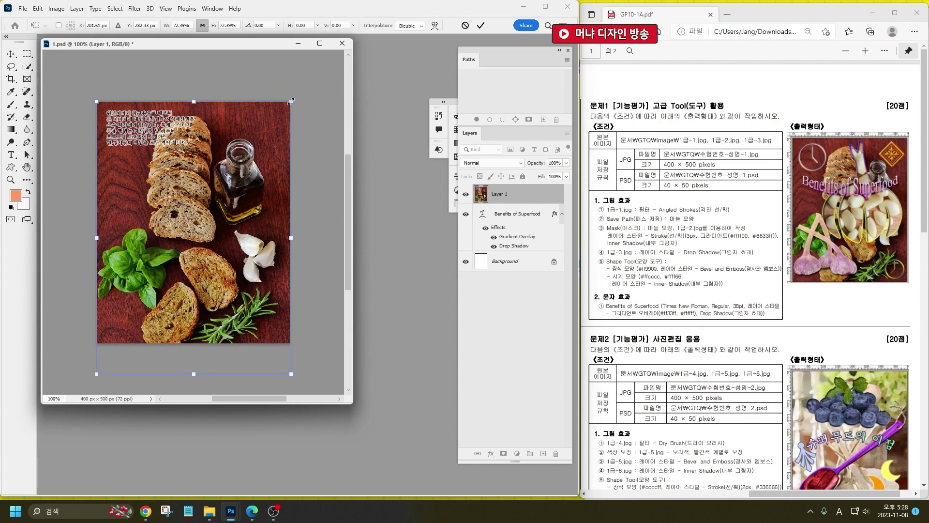
left_click_drag(290, 102, 291, 100)
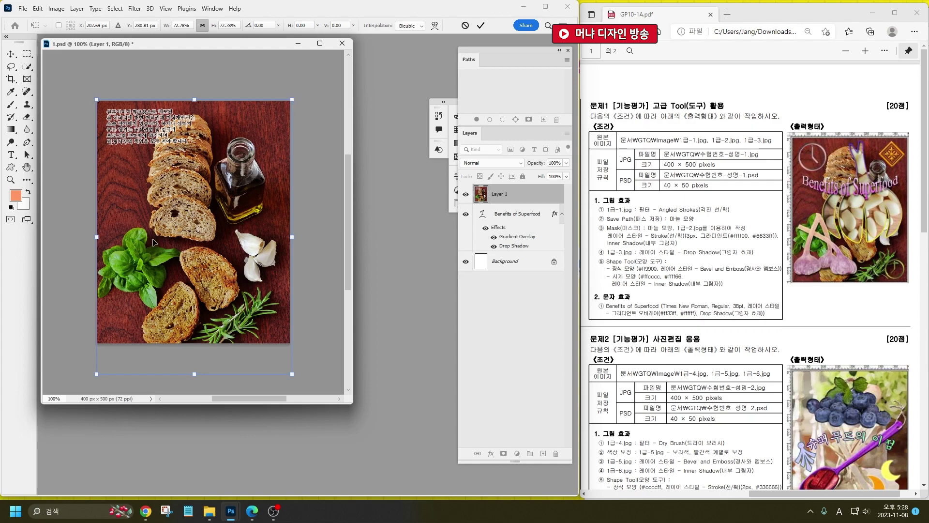
key("Return")
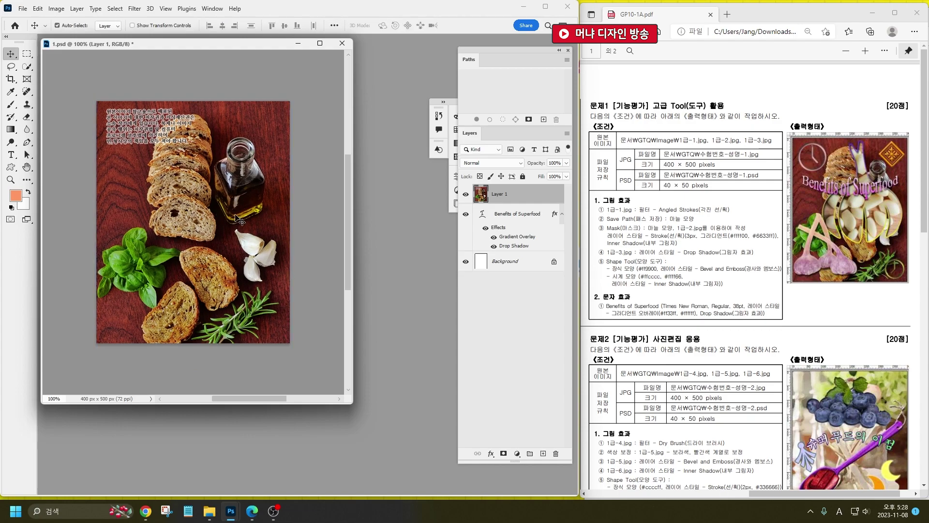
Apply the Angled Strokes filter to the bread photo with direction balance 50, stroke length 15 and sharpness 3.
left_click(134, 9)
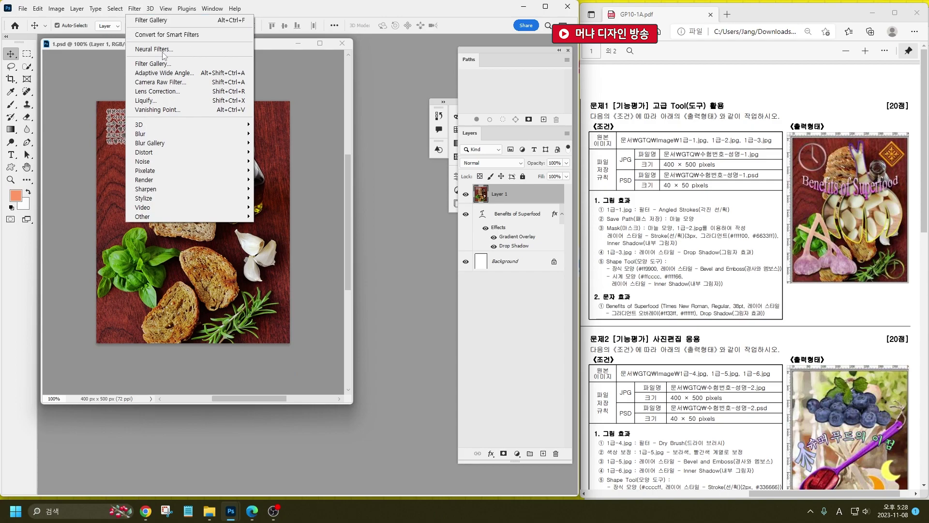
left_click(152, 63)
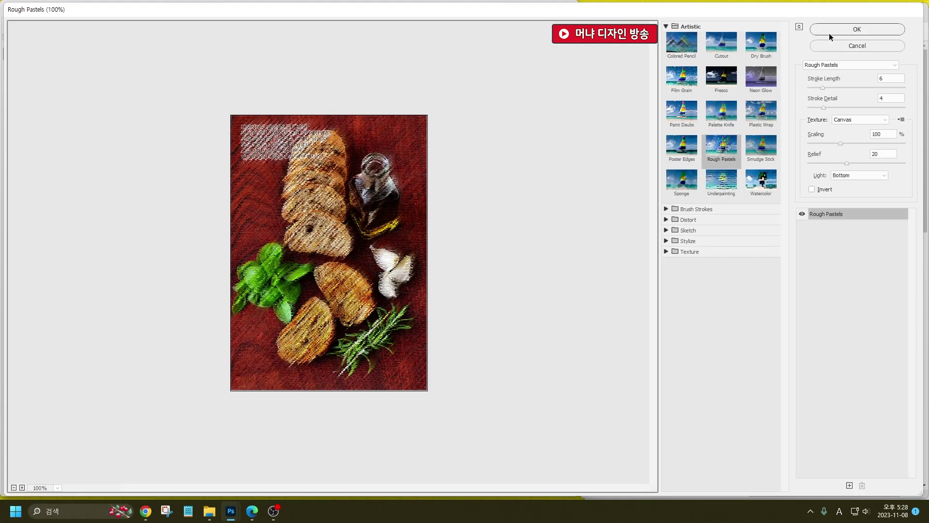
mouse_move(818, 17)
left_mouse_down()
mouse_move(562, 38)
mouse_move(816, 26)
left_mouse_up()
left_click(784, 74)
scroll(777, 107, "up", 5)
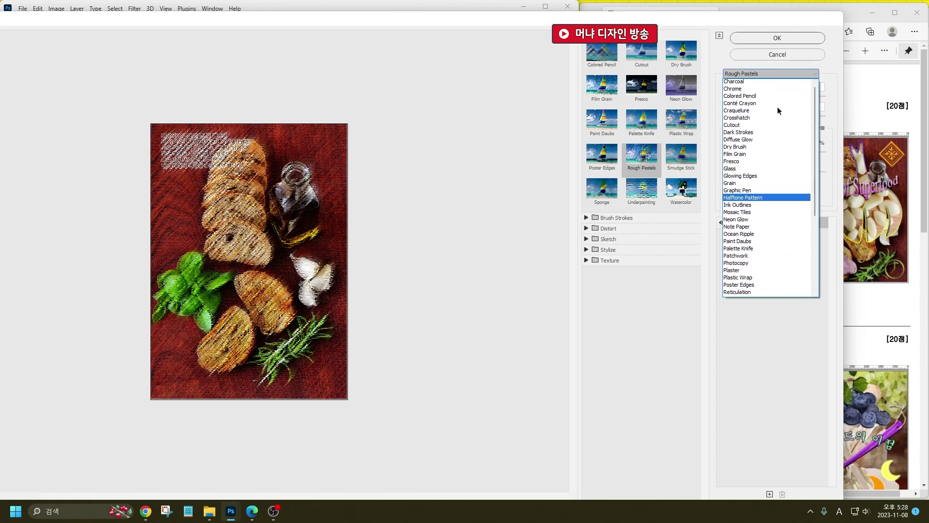
left_click(763, 91)
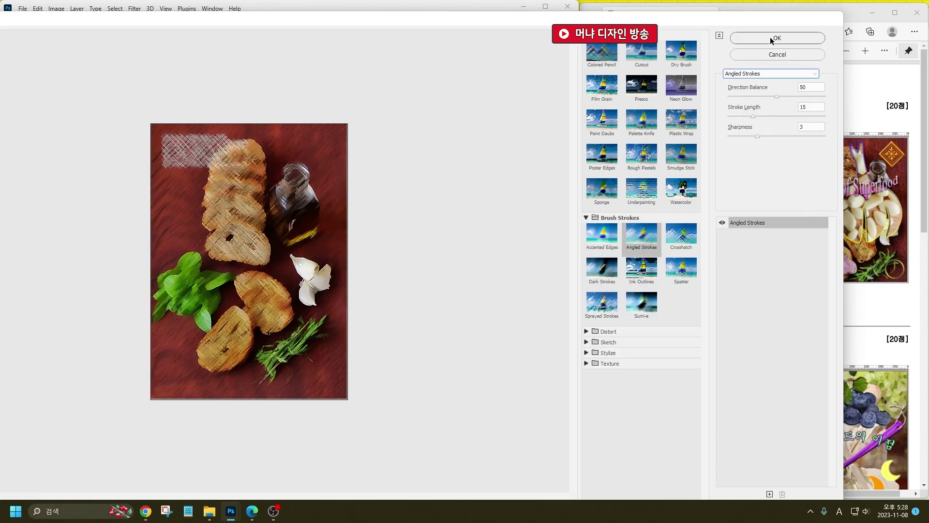
left_click(770, 37)
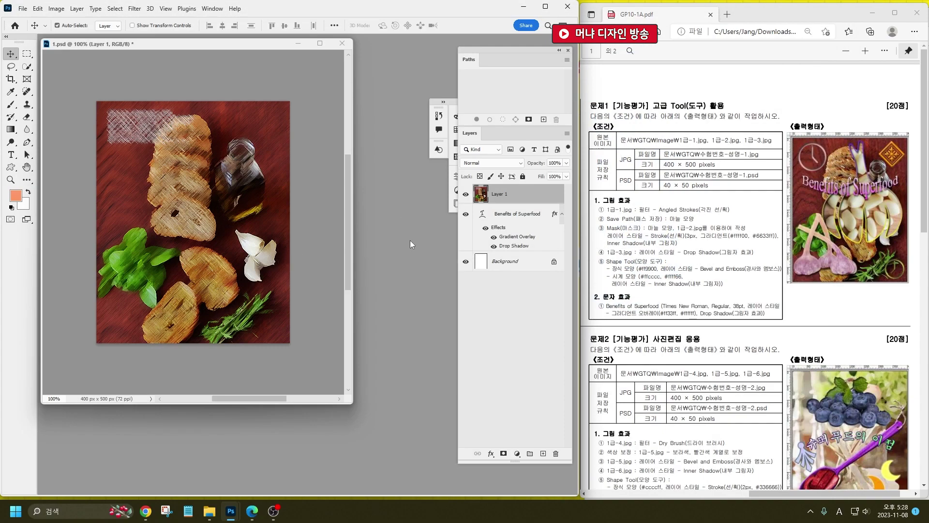
Open 1급-3.jpg and select the white background around the garlic with the Magic Wand at tolerance 32.
key("ctrl+o")
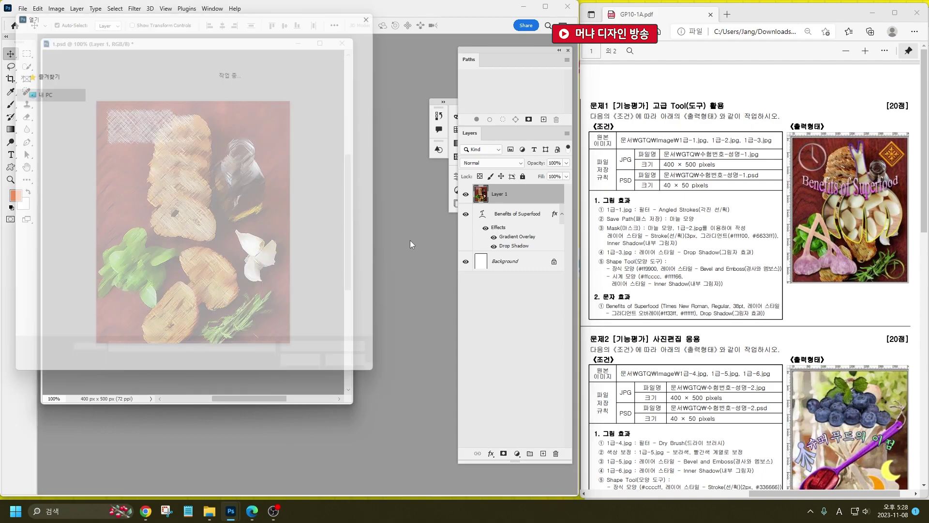
double_click(234, 92)
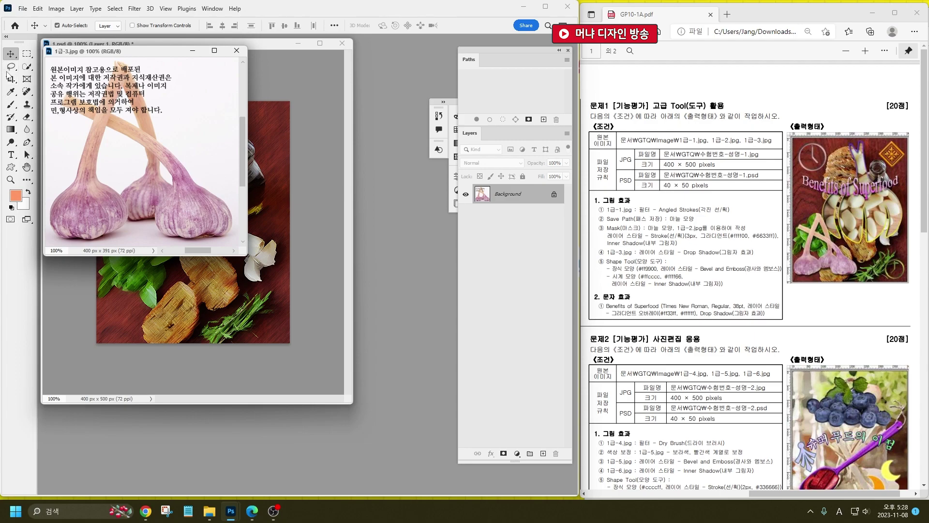
key("w")
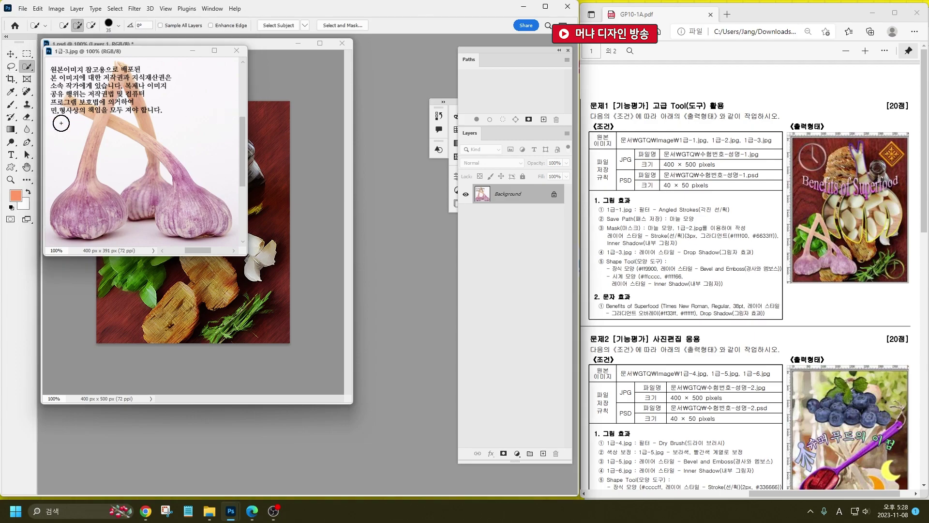
right_click(33, 71)
left_click(73, 84)
left_click(121, 162)
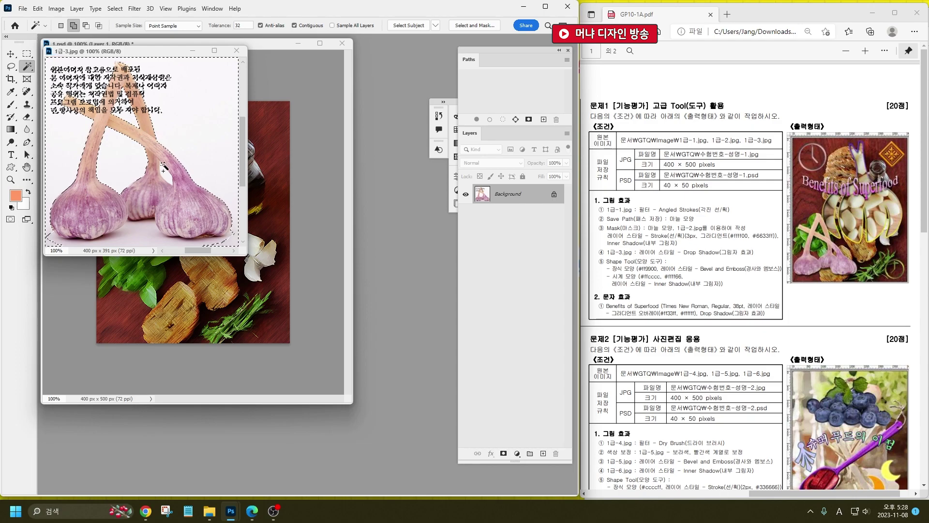
left_click(150, 238)
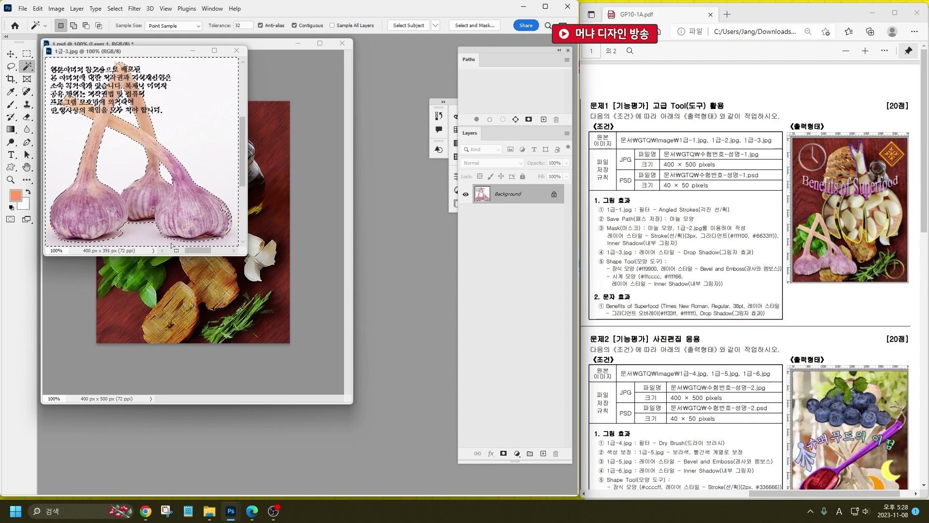
Refine the background selection along the undersides of the garlic bulbs with the Quick Selection tool and invert it to select the garlic.
left_click(27, 66)
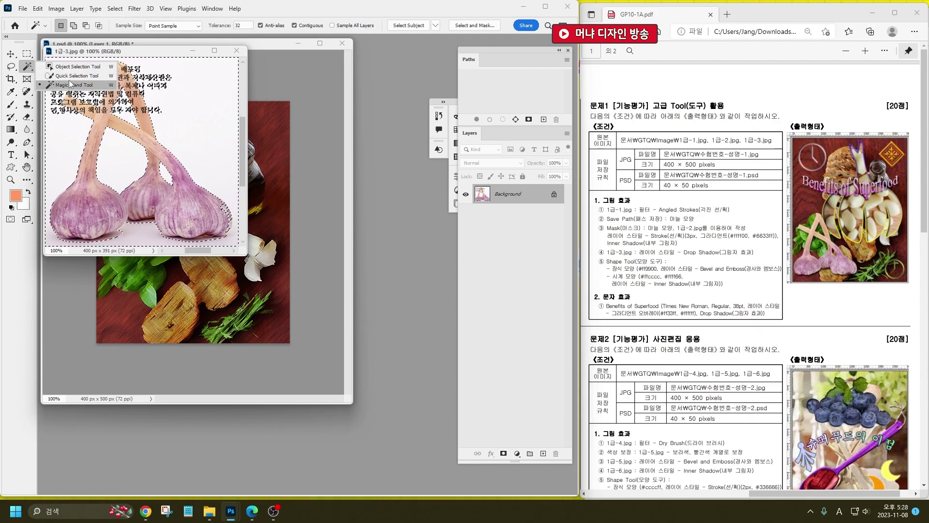
left_click(63, 77)
left_click_drag(105, 239, 126, 239)
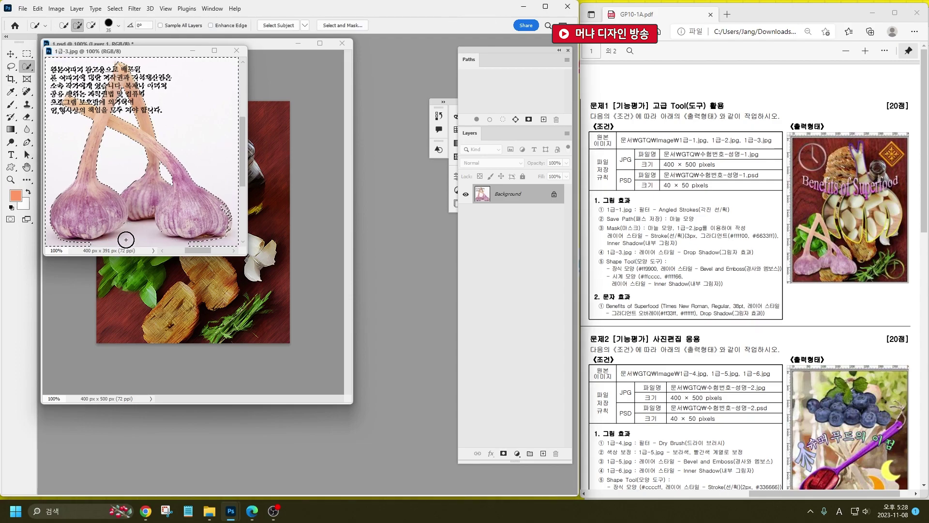
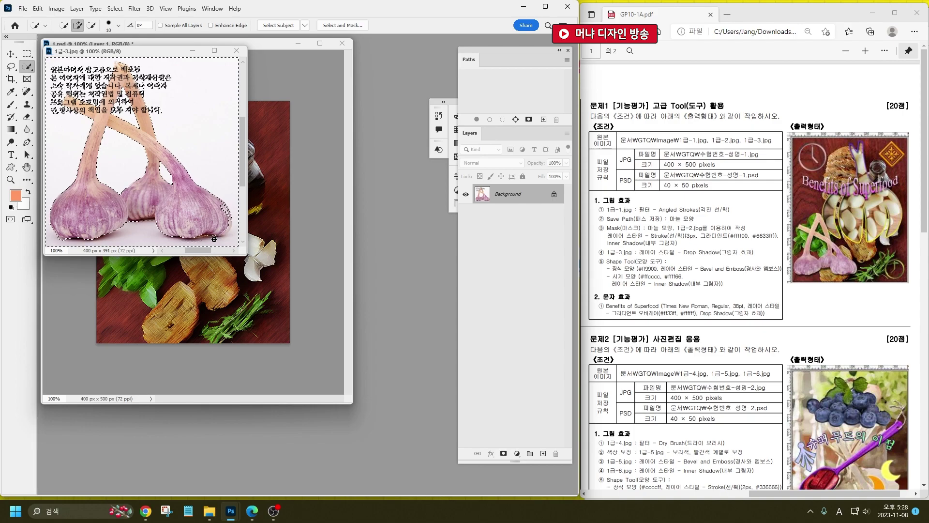
key("alt")
left_click_drag(225, 227, 223, 231)
left_click(114, 8)
left_click(149, 48)
Copy the selected garlic from 1급-3.jpg and paste it into 1.psd as a new layer.
left_click_drag(150, 51, 404, 340)
key("ctrl+c")
left_click(294, 274)
key("ctrl+v")
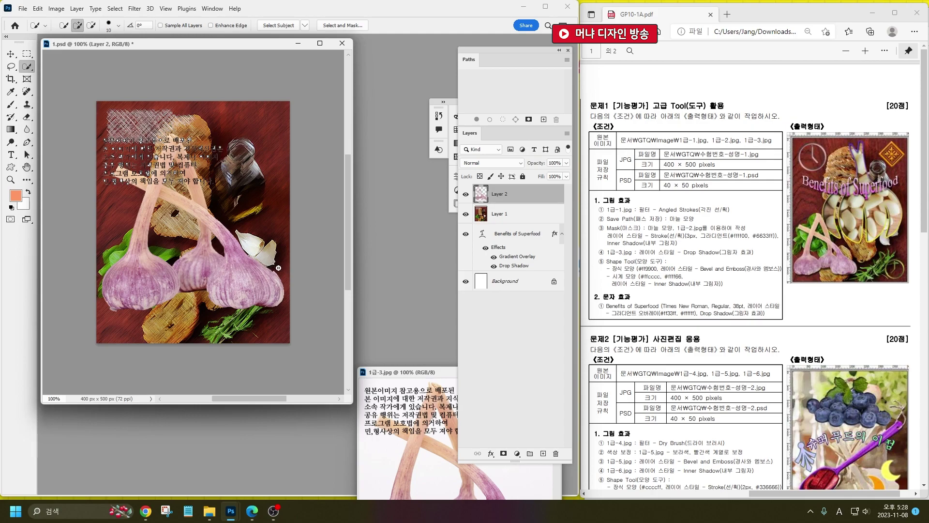
Add a Drop Shadow to the garlic layer with an angle of 120°, distance 3 px and size 7 px.
left_click(491, 453)
left_click(491, 453)
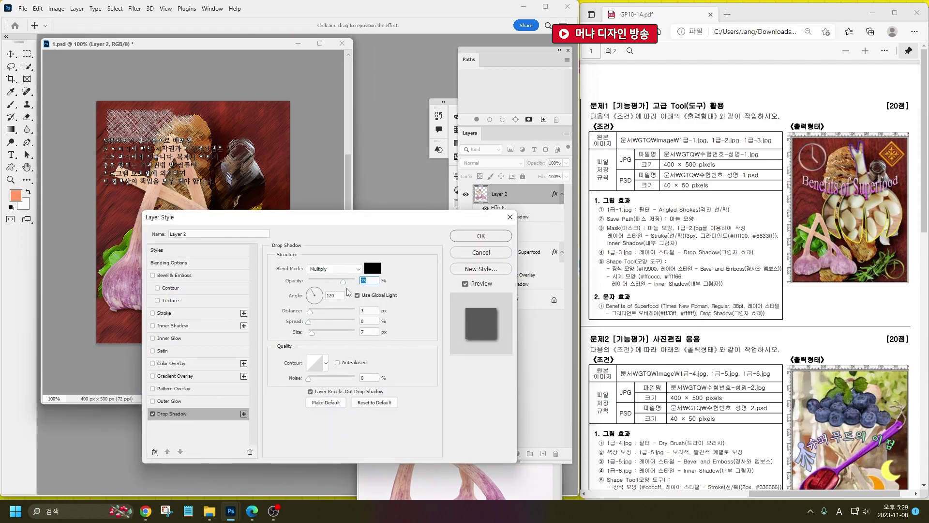
left_click(481, 236)
Scale the garlic down to a little over half size and place it in the lower-left corner of the canvas.
key("w")
key("ctrl+t")
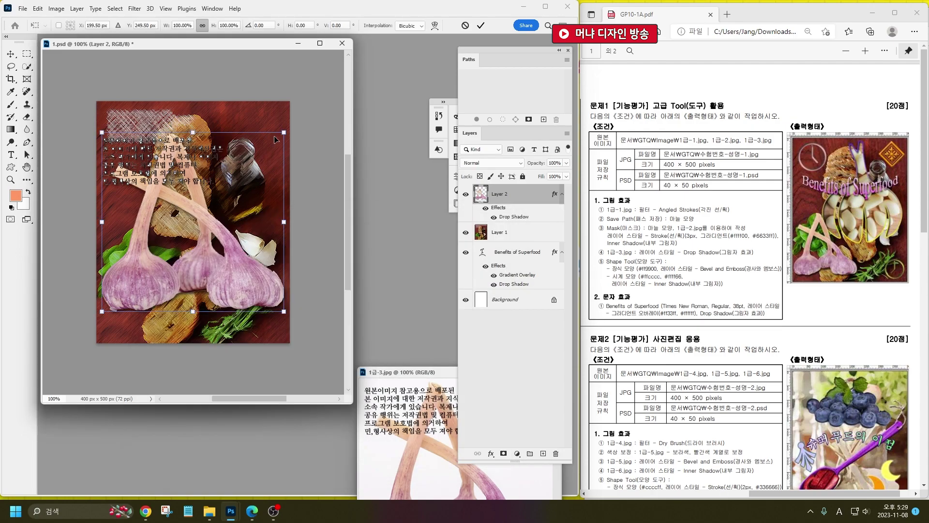
left_click_drag(282, 132, 192, 223)
left_click_drag(148, 272, 149, 291)
left_click_drag(194, 242, 205, 225)
left_click_drag(178, 300, 175, 300)
key("Return")
key("w")
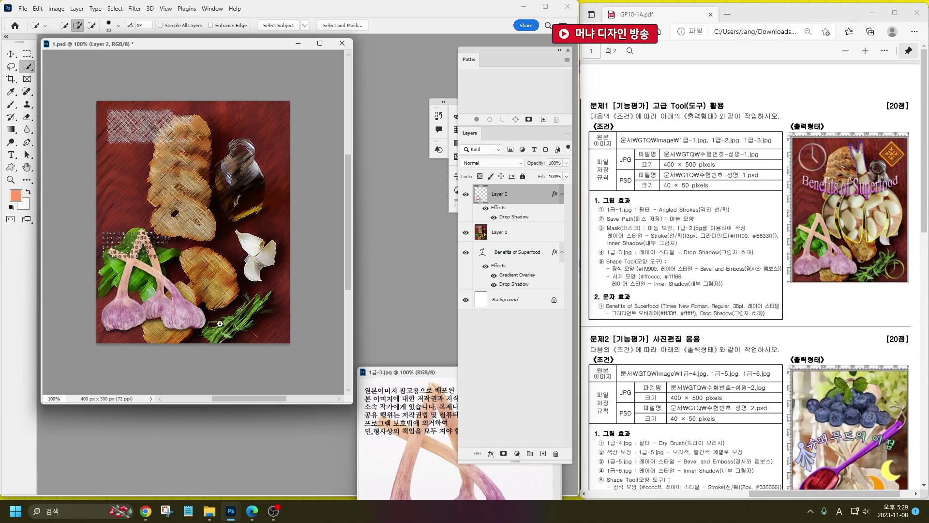
Close 1급-3.jpg and draw the Web clock custom shape, about 95 × 95 px, in the upper-left part of the 1.psd canvas.
left_click(392, 368)
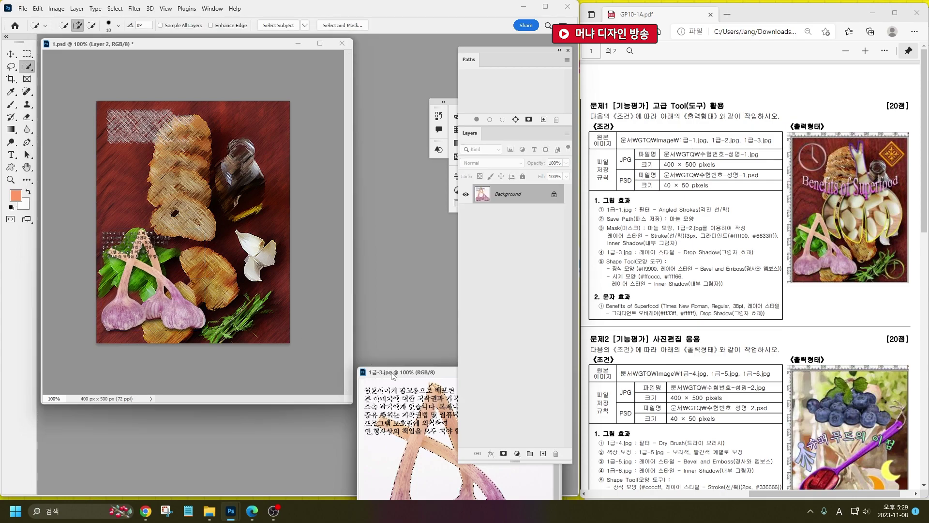
key("ctrl+w")
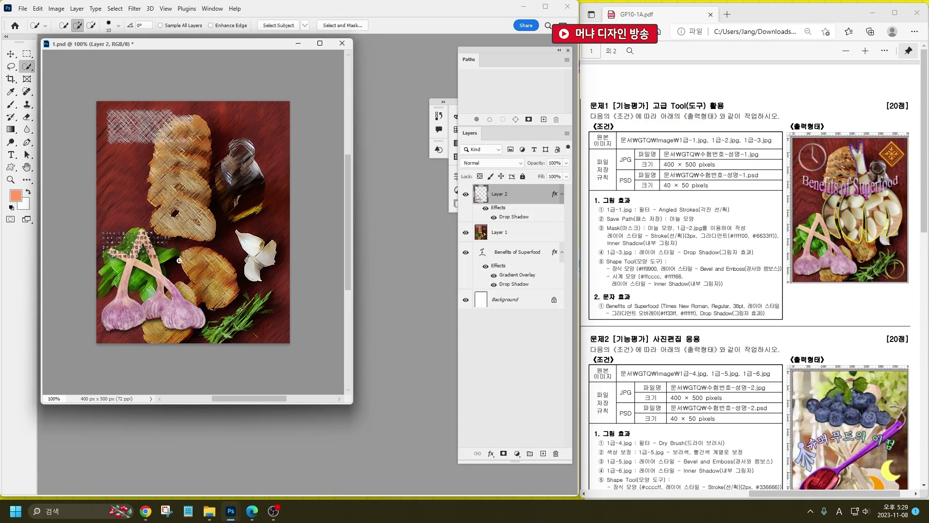
left_click(11, 167)
right_click(135, 146)
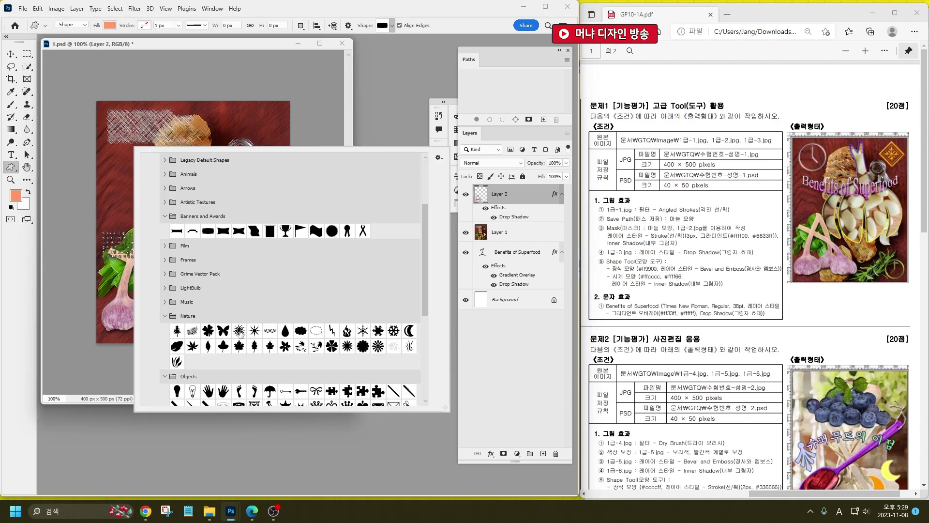
scroll(247, 303, "down", 4)
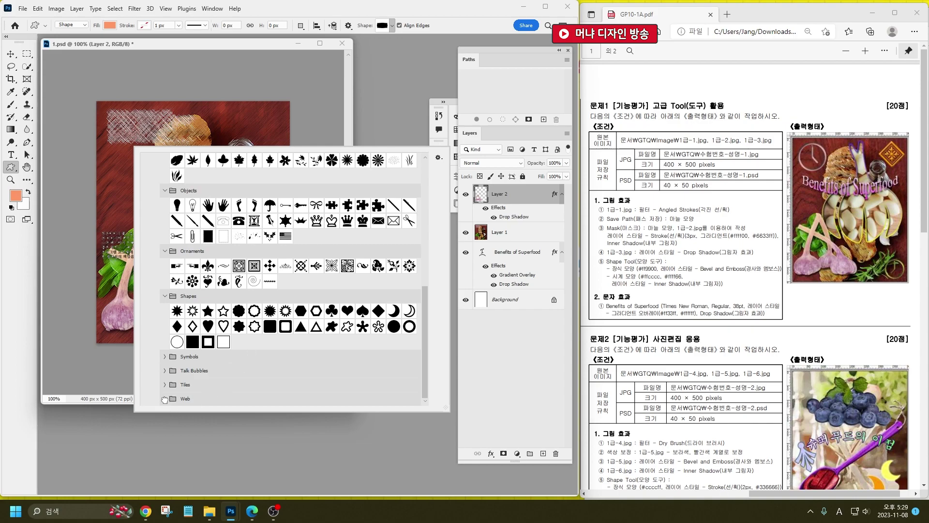
left_click(165, 398)
scroll(261, 353, "down", 2)
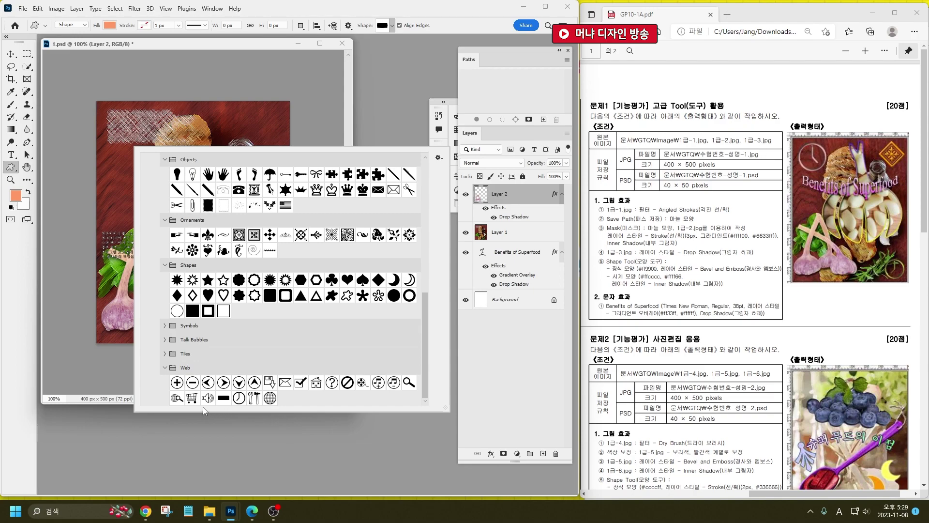
double_click(237, 401)
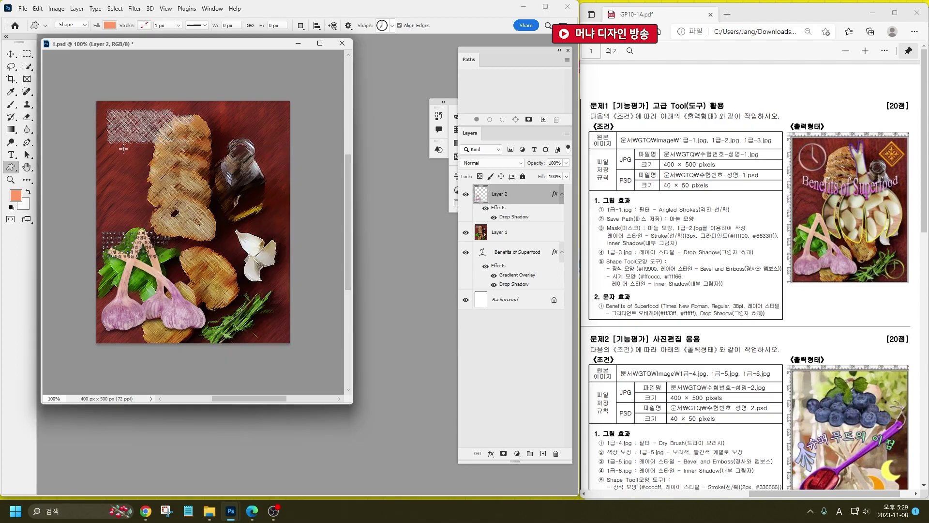
left_click_drag(122, 149, 167, 194)
left_click(431, 172)
Draw the square framed Ornaments custom shape, about 90 × 87 px, just above the canvas centre and to the right of the bread.
right_click(231, 152)
scroll(358, 284, "up", 2)
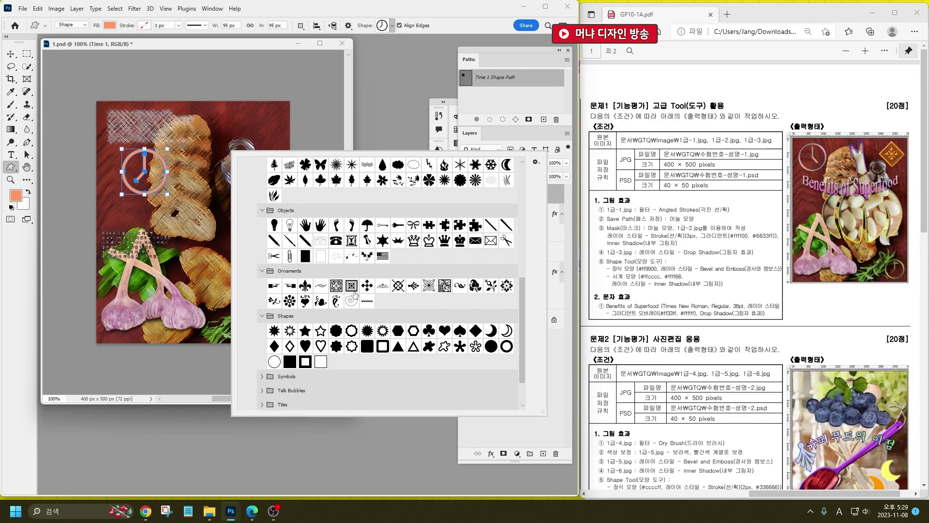
double_click(352, 285)
left_click_drag(200, 184, 245, 228)
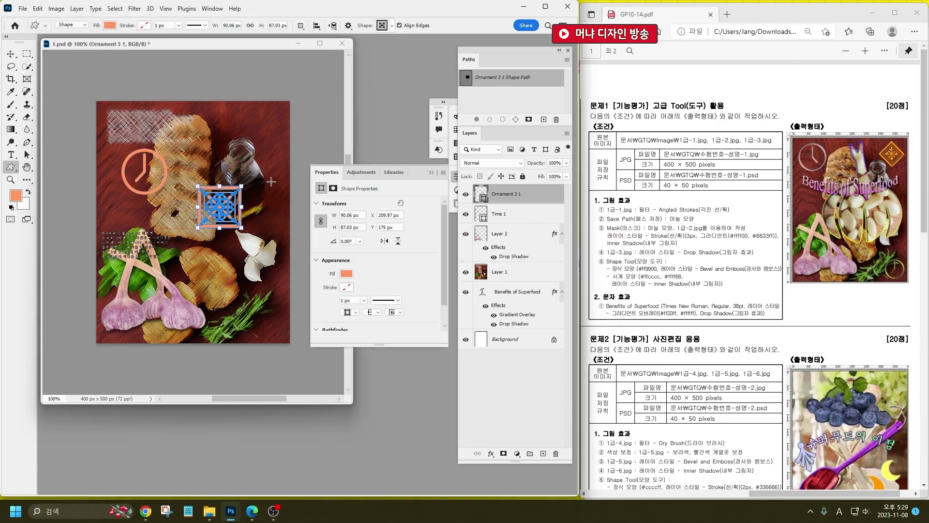
left_click(431, 172)
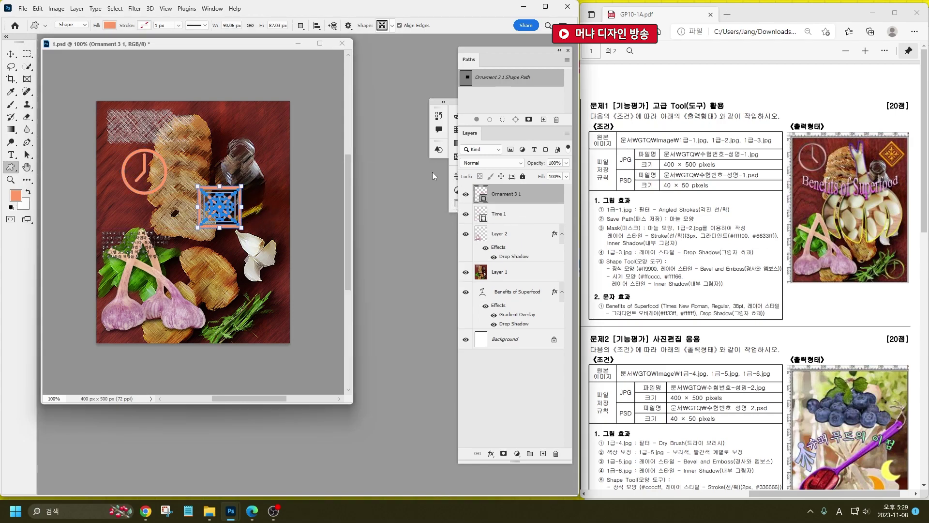
Set the clock shape's fill color to #ffcccc.
double_click(482, 213)
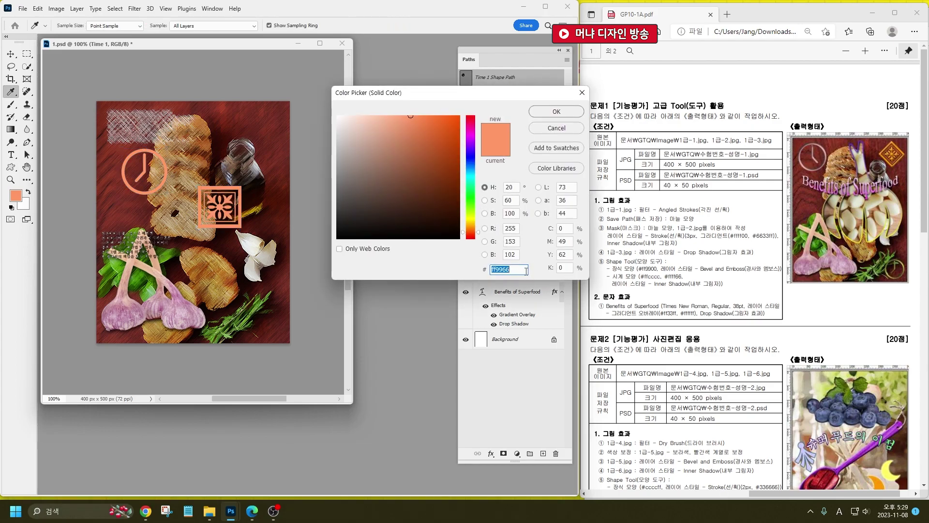
type("fcccc")
key("Return")
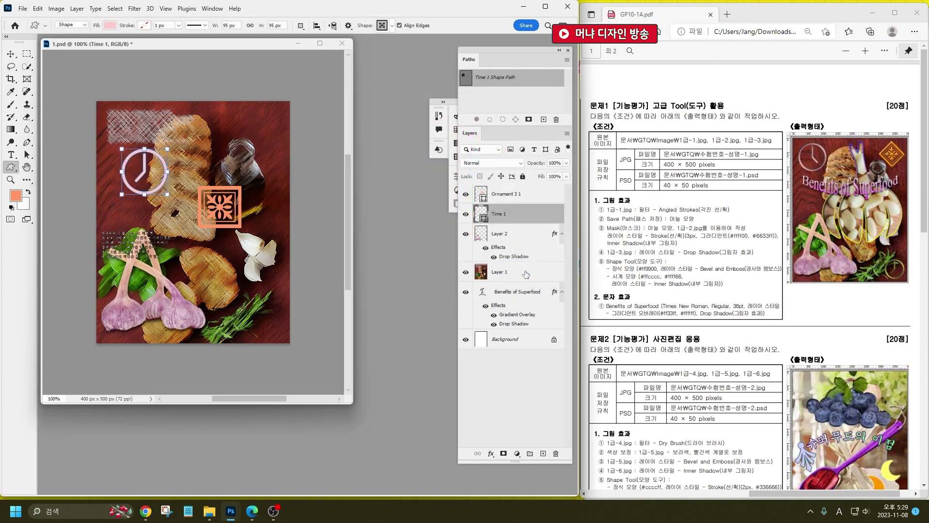
Add an Inner Shadow to the clock shape with an angle of 120°, distance 5 px and size 7 px.
left_click(490, 457)
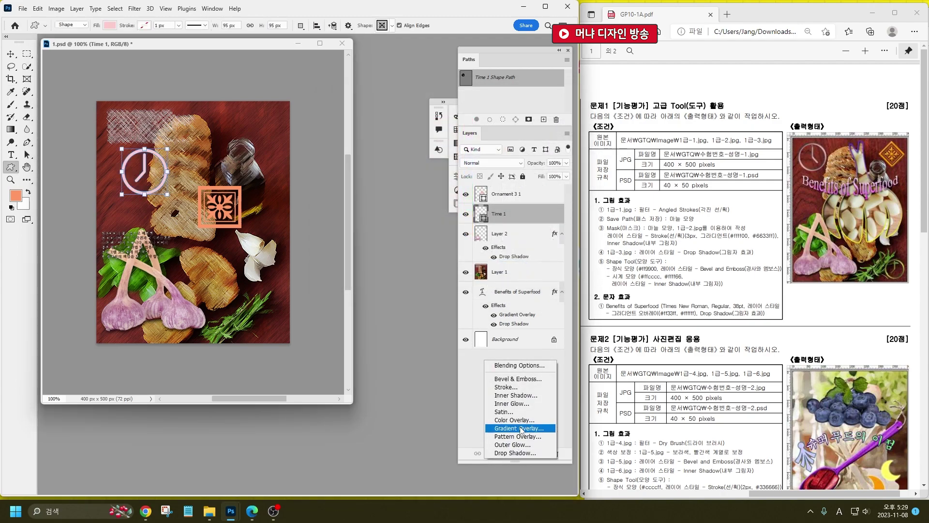
left_click(526, 397)
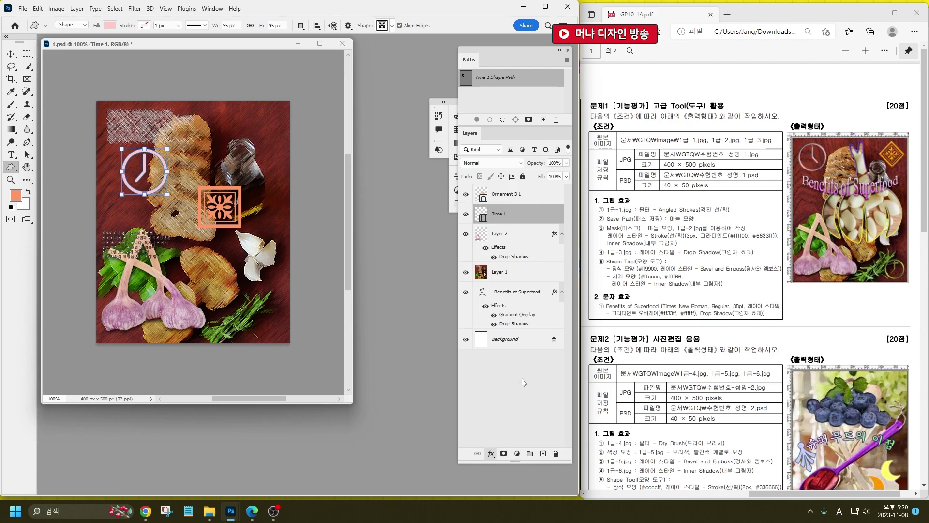
key("Return")
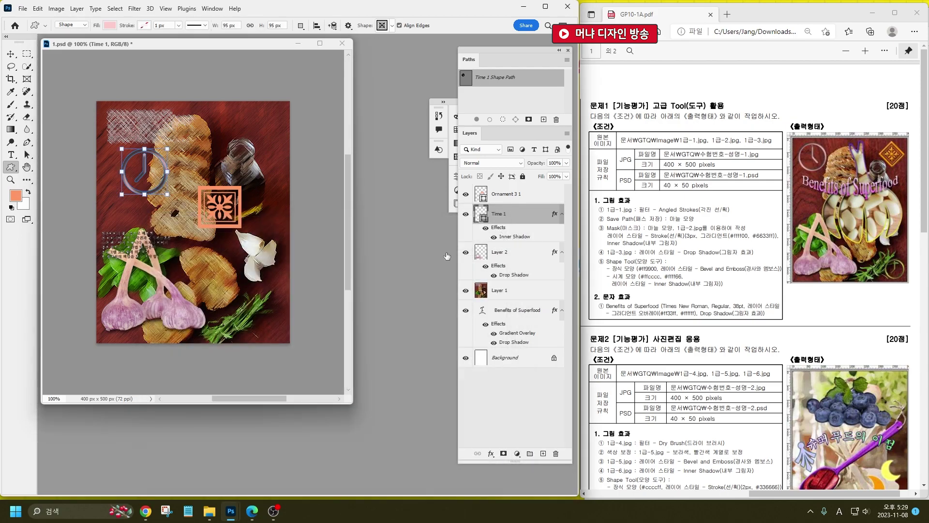
double_click(514, 236)
left_click(371, 311)
type("5")
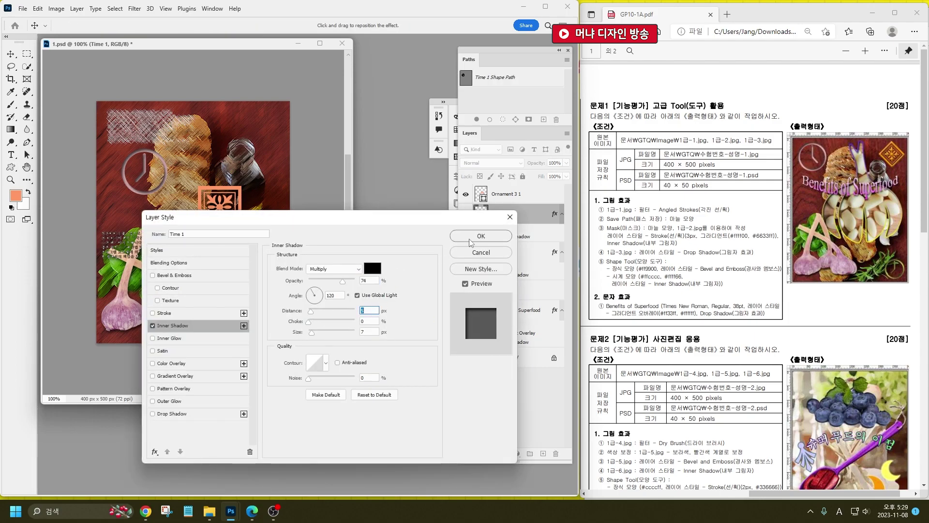
left_click(481, 235)
Show the rulers and flip the clock shape horizontally.
key("ctrl+r")
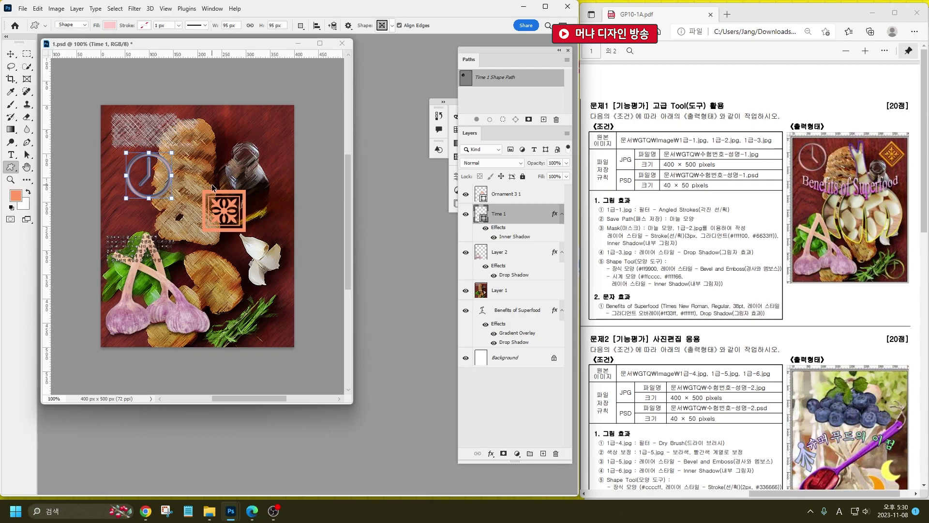
key("ctrl+t")
right_click(186, 180)
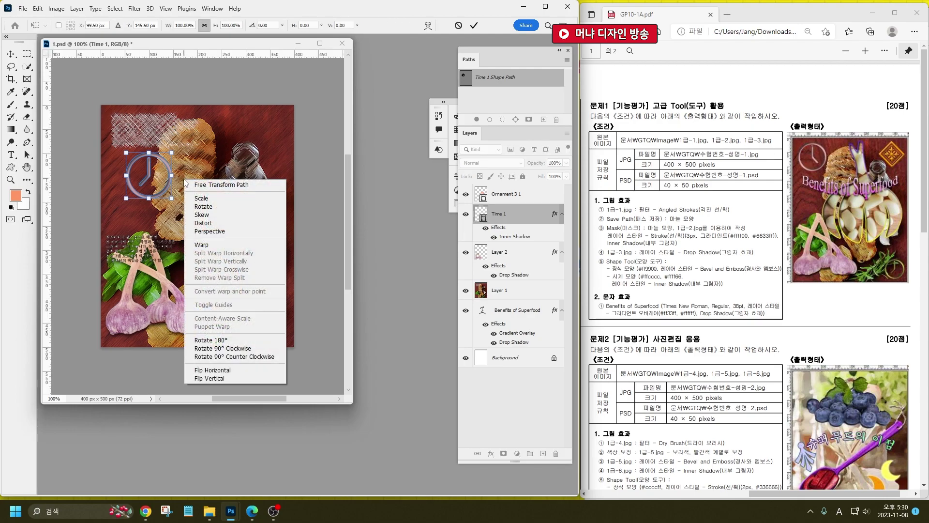
left_click(222, 370)
key("Return")
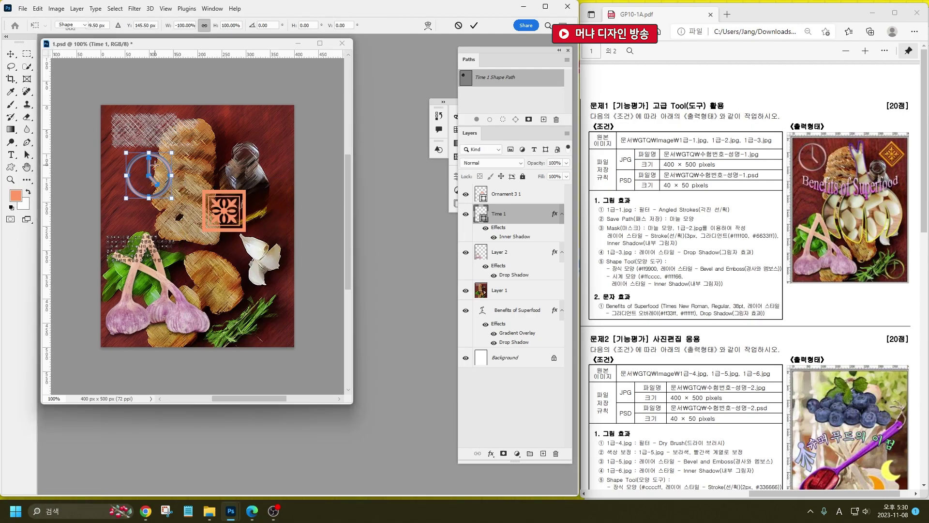
Move the clock shape into the upper-left corner of the canvas.
left_click(11, 53)
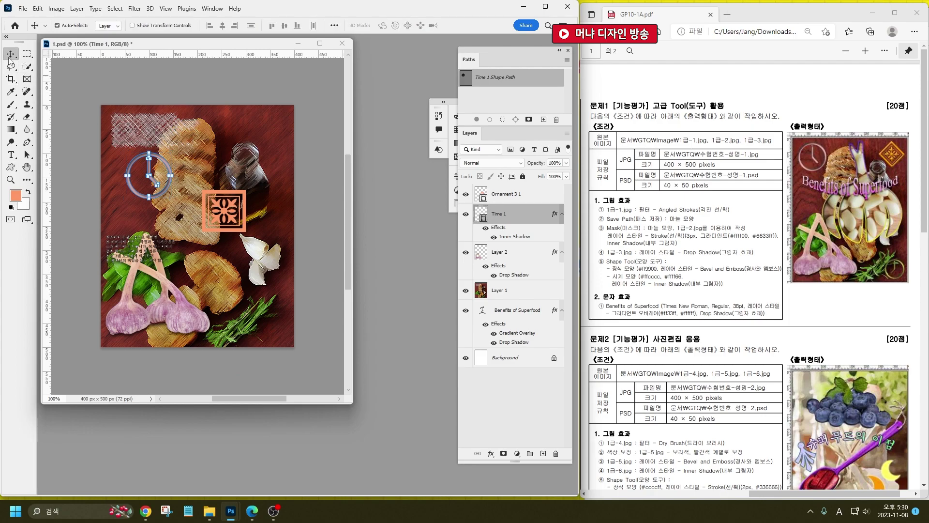
left_click_drag(157, 160, 145, 124)
key("ctrl+z")
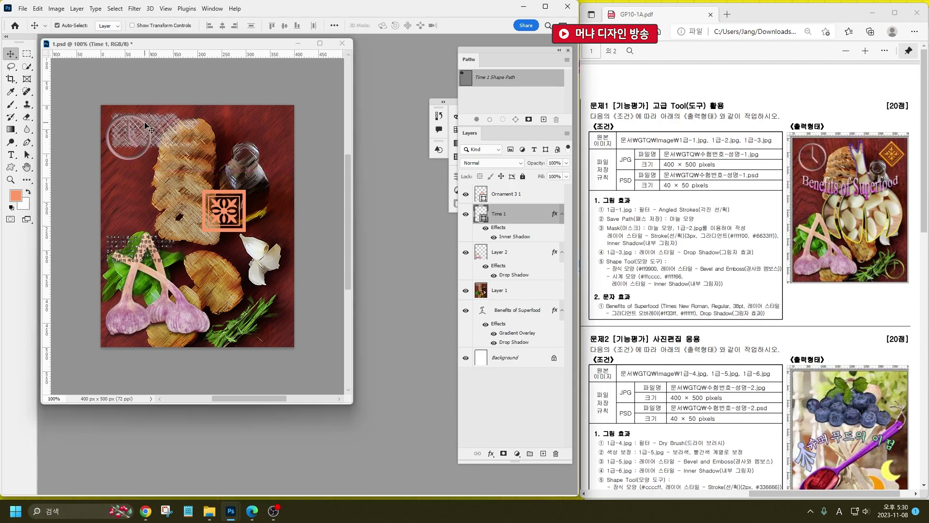
Duplicate the clock, place the copy over the herbs near the lower-right corner and flip it horizontally.
key("ctrl+j")
left_click_drag(131, 132, 264, 307)
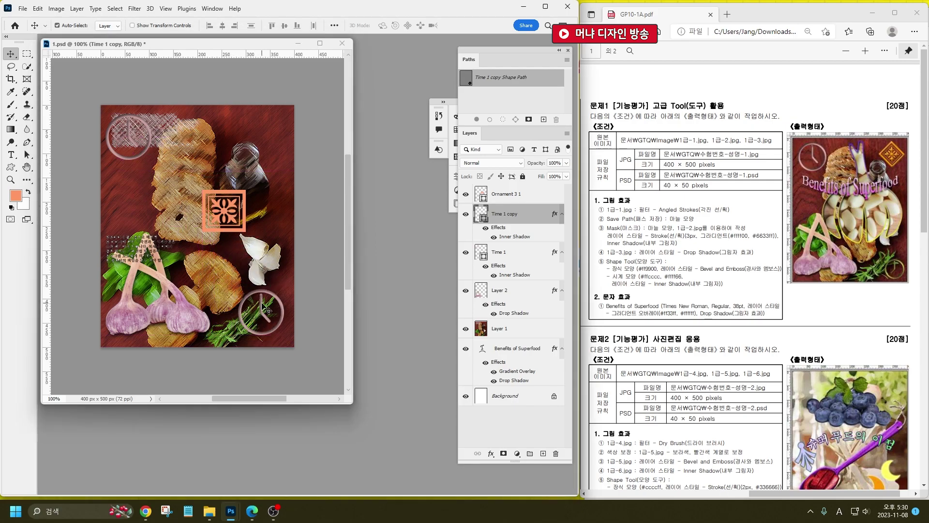
key("ctrl+t")
right_click(281, 314)
left_click(310, 300)
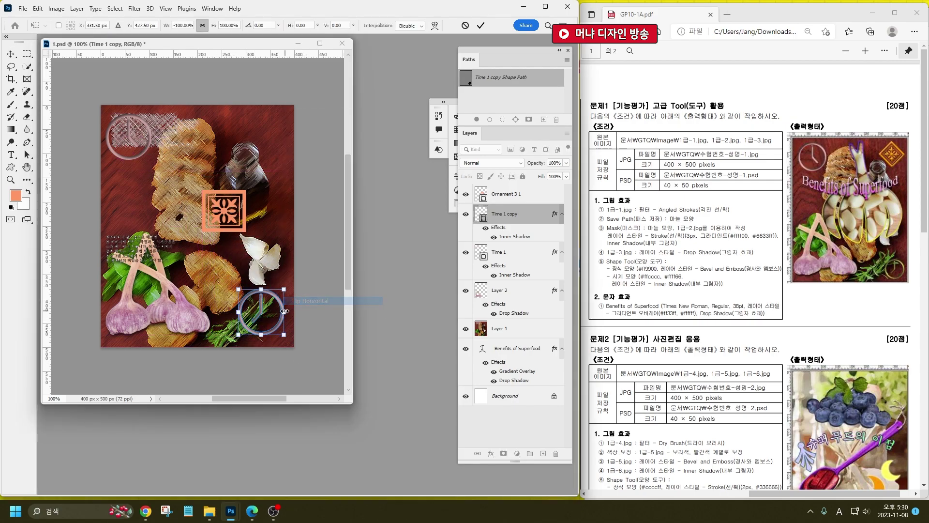
key("Return")
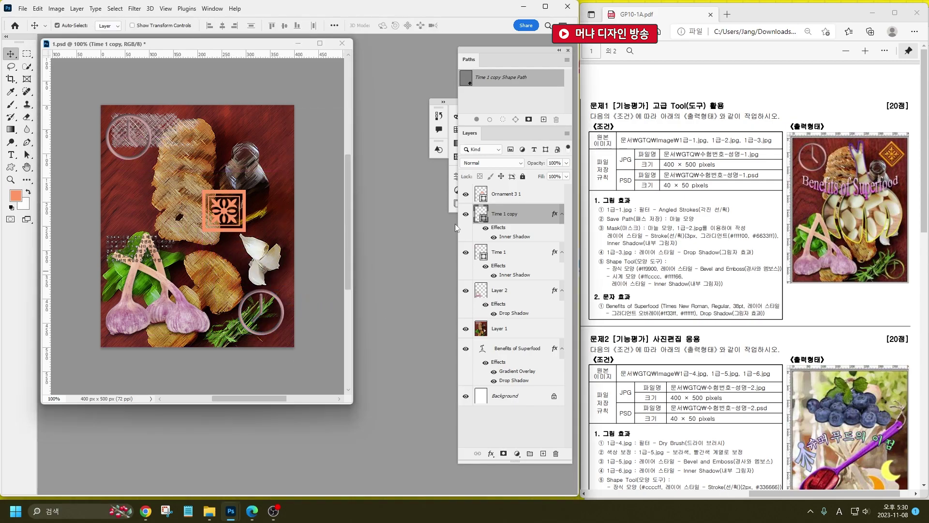
Set the clock copy's fill color to #ffff66.
double_click(483, 215)
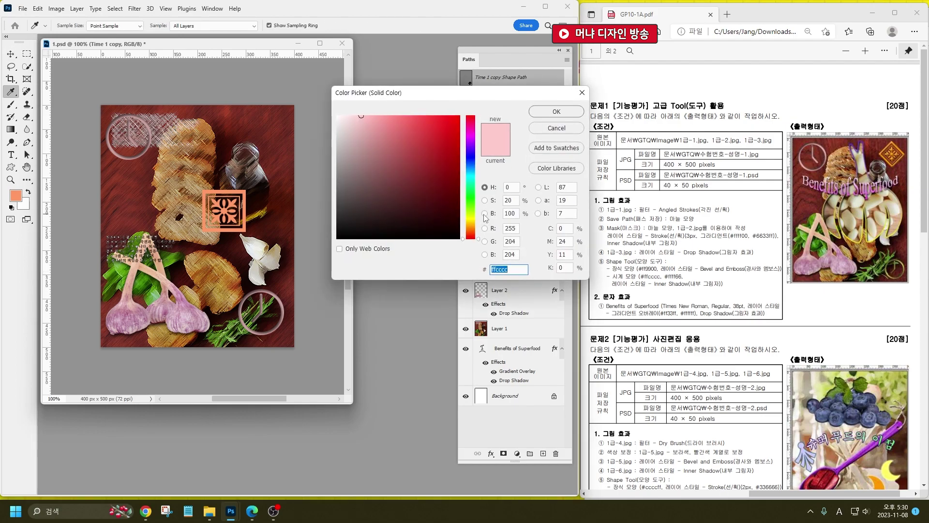
type("ffff66")
key("Return")
Scale the clock copy down and place it closer to the lower-right corner of the canvas.
key("ctrl+t")
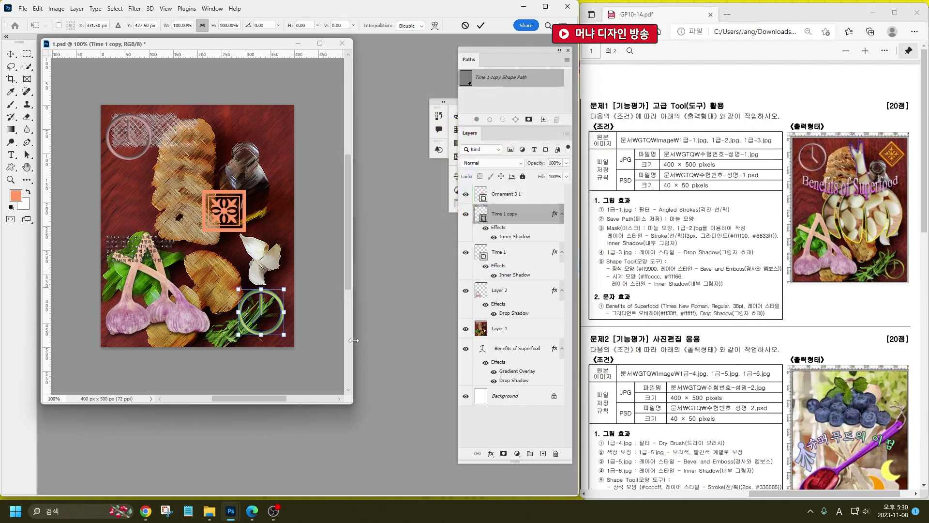
left_click_drag(238, 290, 281, 317)
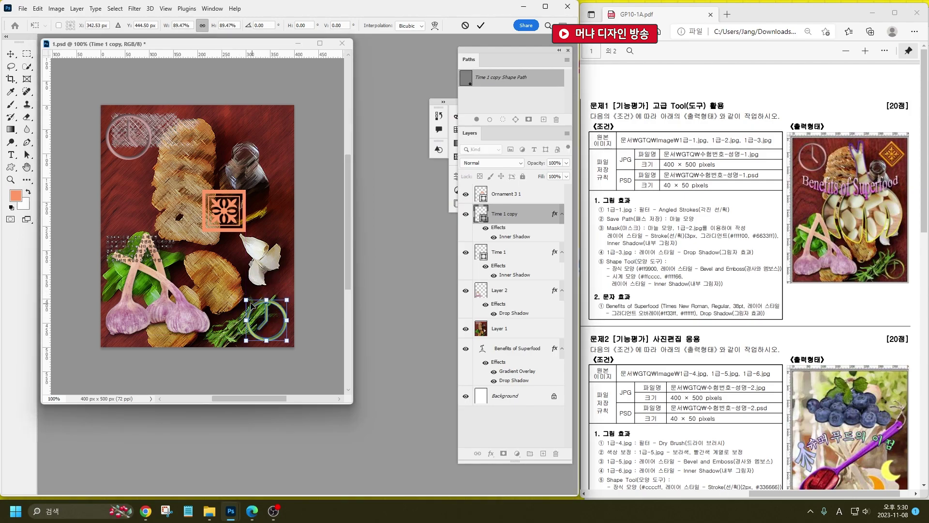
key("Return")
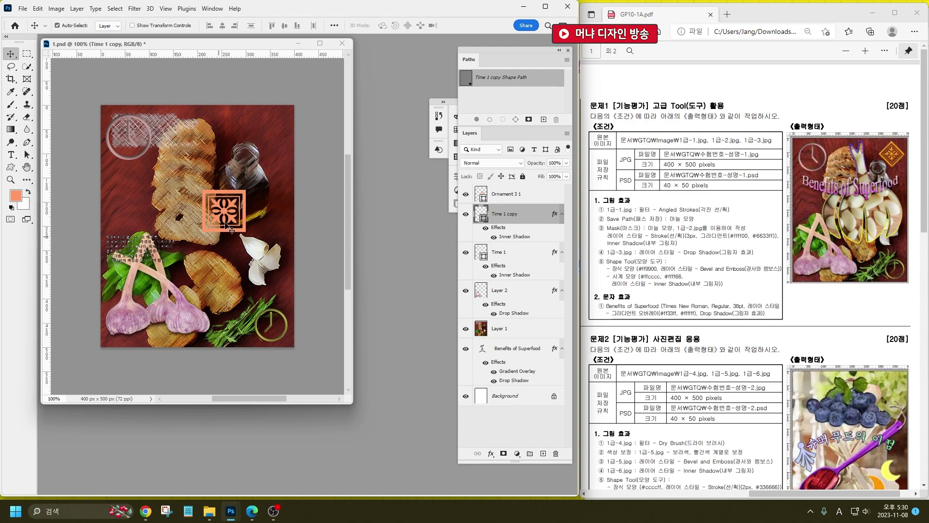
Change the square ornament's fill color to blue, #0000f9.
left_click(250, 200)
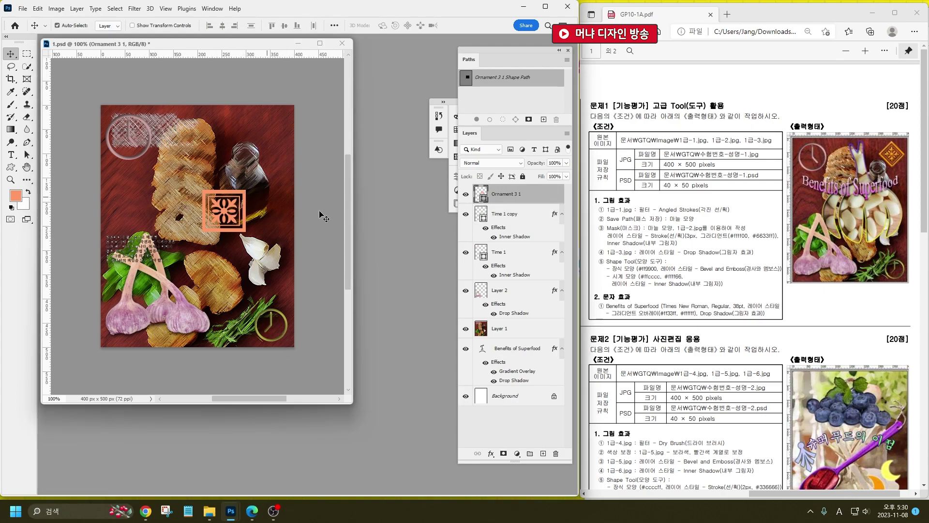
double_click(481, 194)
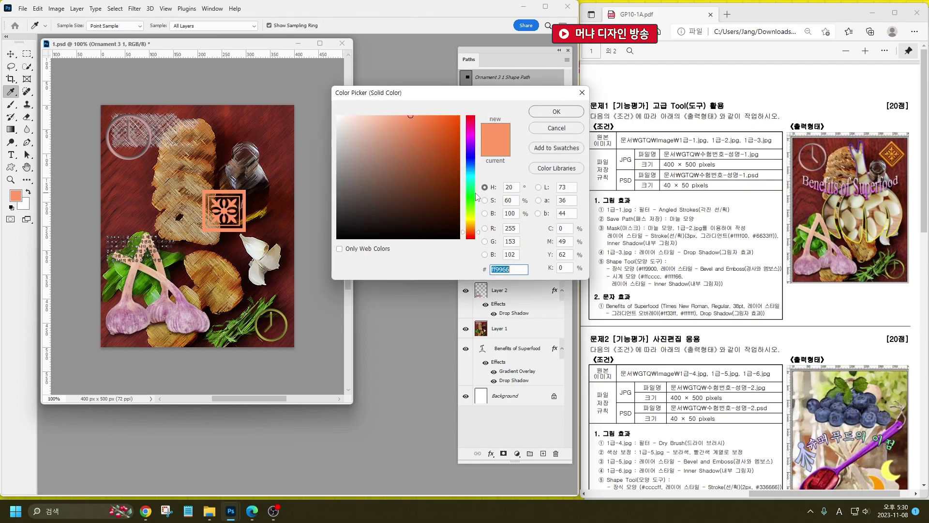
left_click(469, 157)
key("Return")
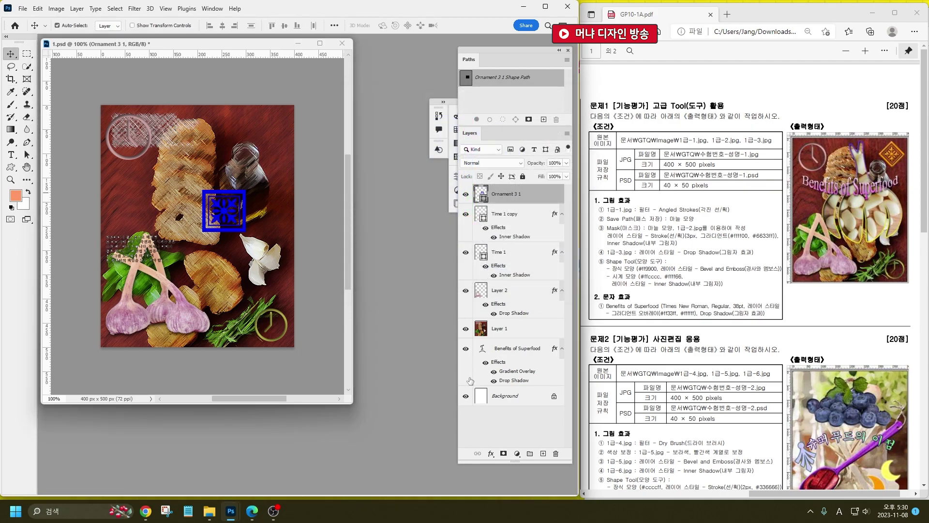
Add a Bevel & Emboss style to the square ornament as an Inner Bevel with 100% depth and size 7 px.
left_click(490, 453)
left_click(508, 375)
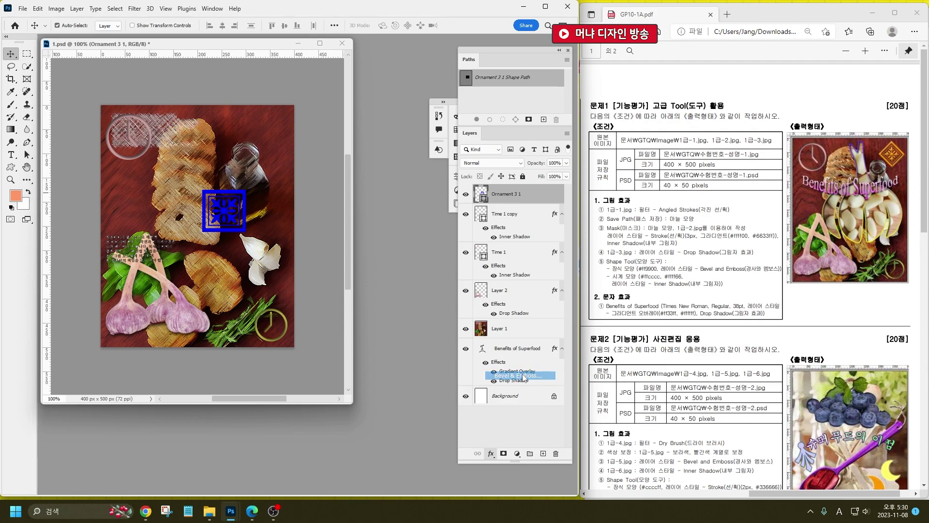
key("Return")
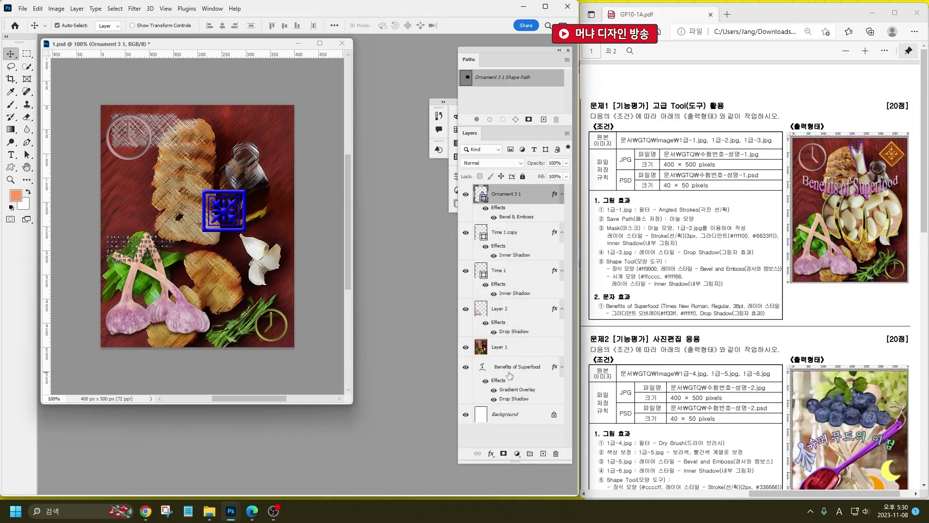
double_click(519, 222)
left_click(333, 267)
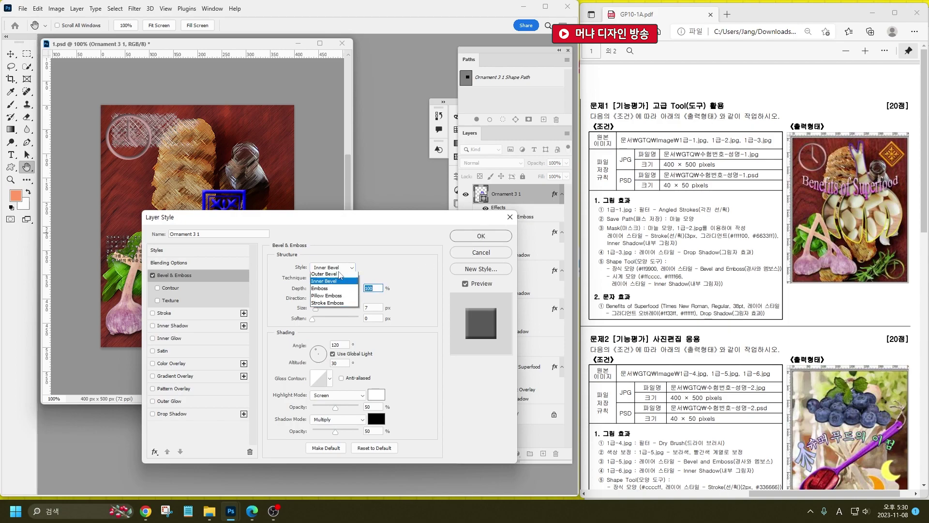
left_click(329, 283)
left_click(474, 239)
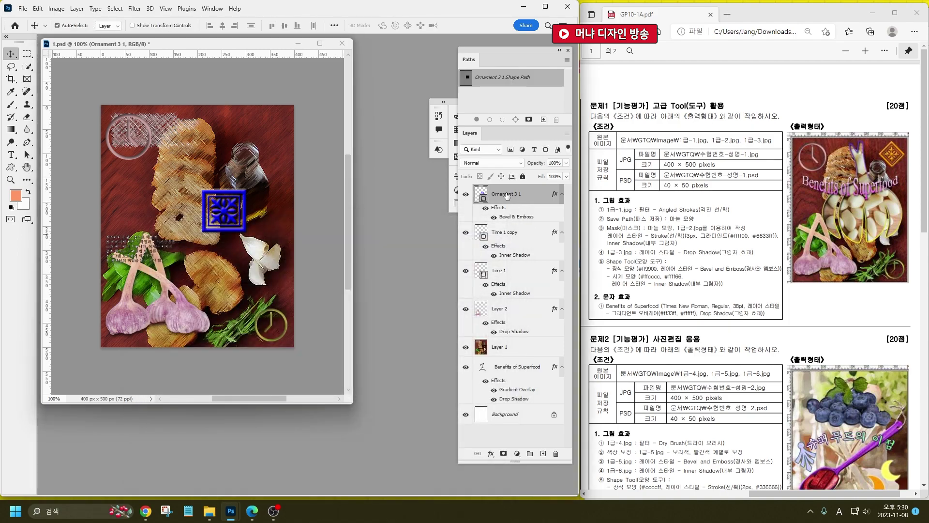
Change the square ornament's fill color to orange, #ff9900.
double_click(483, 191)
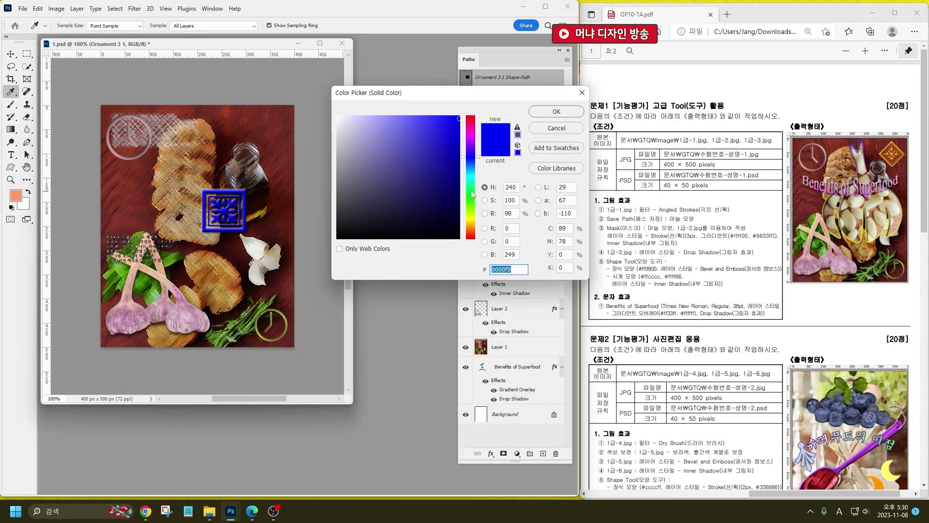
type("ff9900")
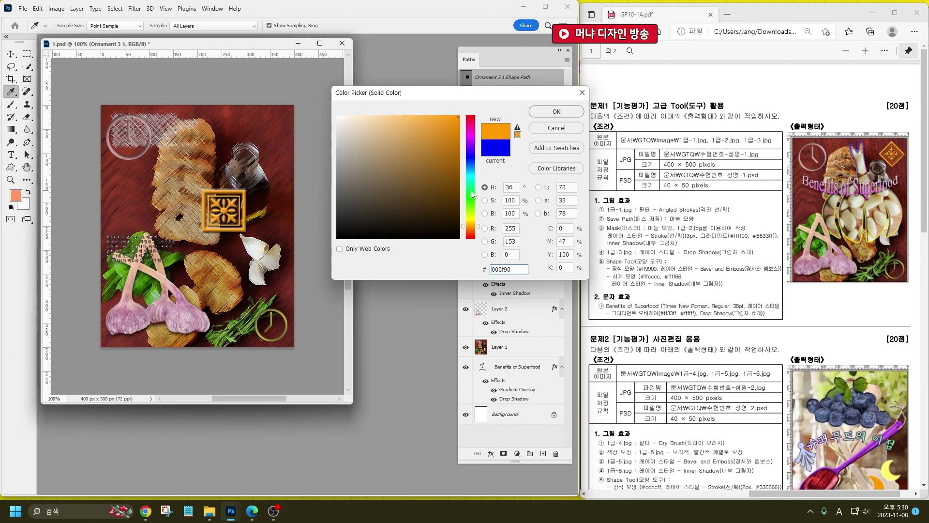
key("Return")
Rotate the ornament 45°, scale it proportionally to about 66%, and place it in the upper-right corner of the canvas.
key("ctrl+t")
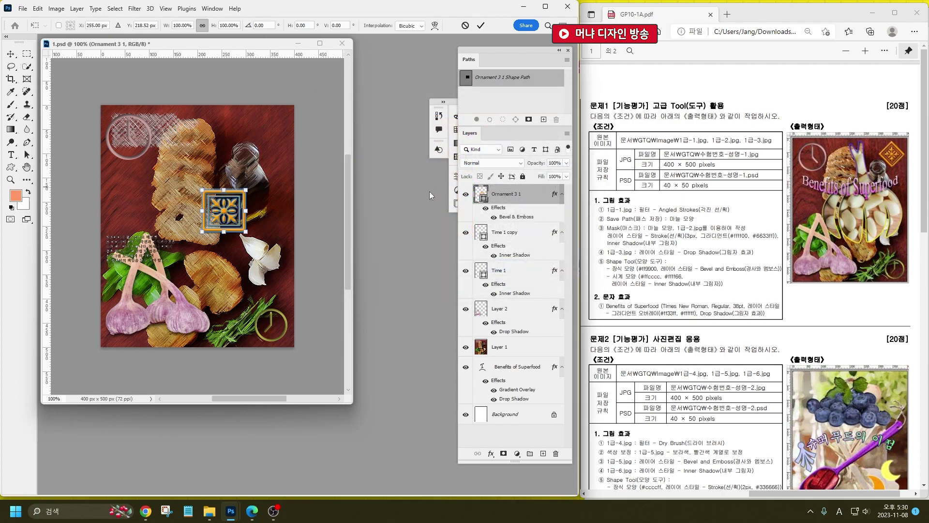
left_click_drag(266, 177, 282, 148)
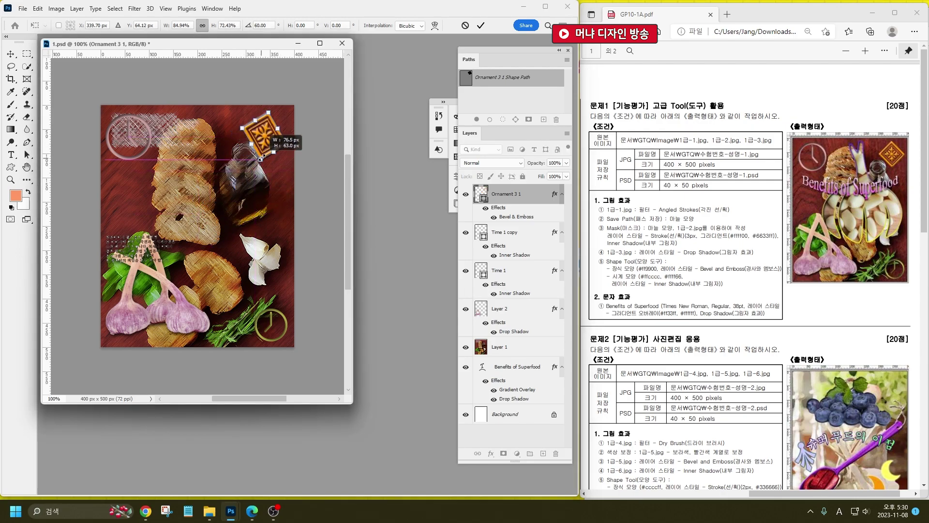
key("ctrl+z")
key("ctrl+z")
left_click_drag(257, 185, 264, 142)
left_click_drag(265, 176, 269, 109)
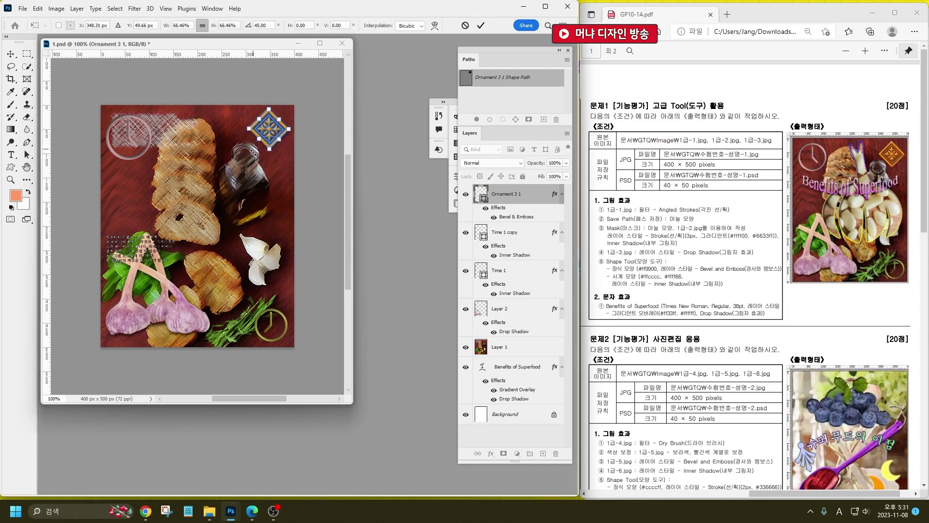
left_click_drag(269, 149, 269, 154)
key("Return")
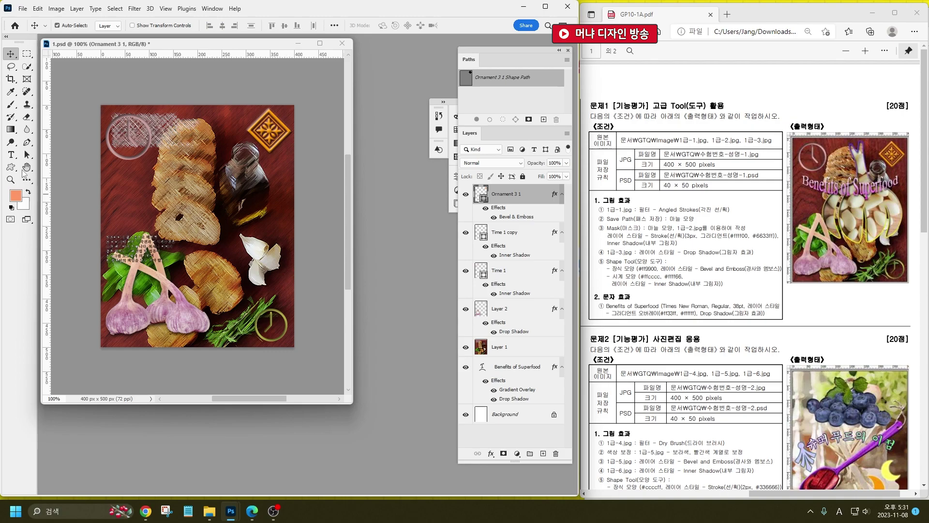
Draw a garlic shape with a stem and cloves, about 210 × 352 px, on a new layer using the Freeform Pen.
left_click(27, 143)
left_click(77, 25)
left_click(79, 32)
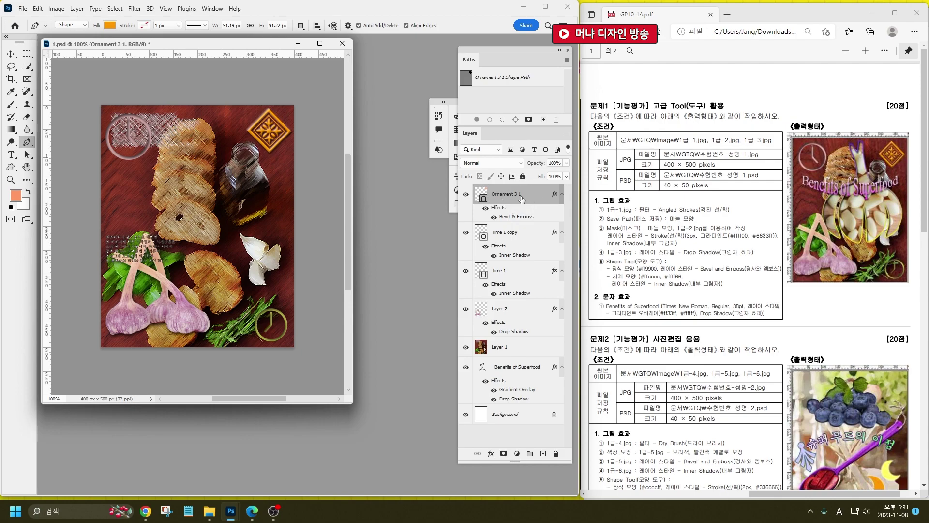
left_click(543, 453)
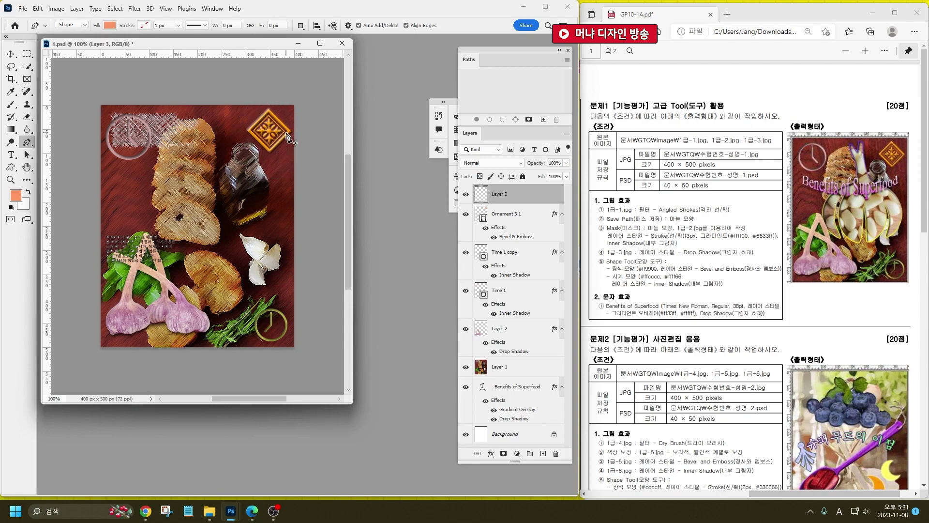
right_click(27, 142)
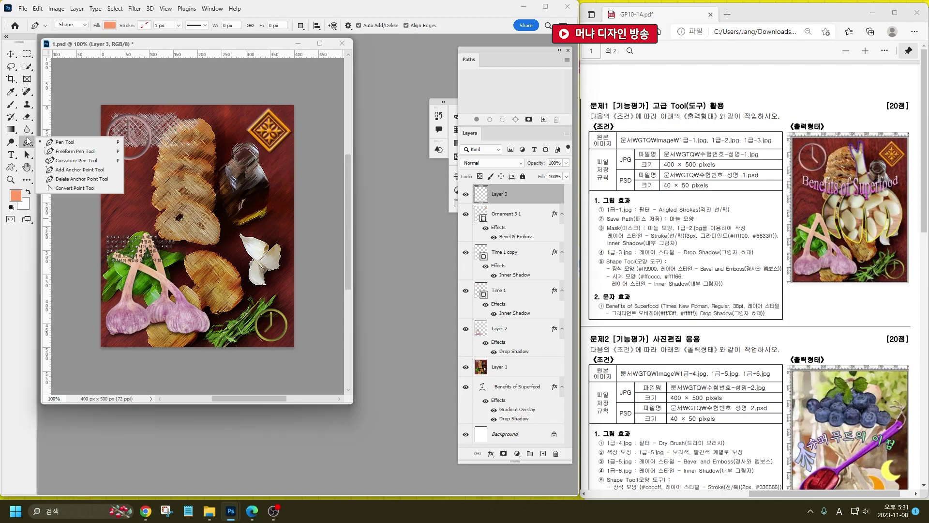
left_click(74, 154)
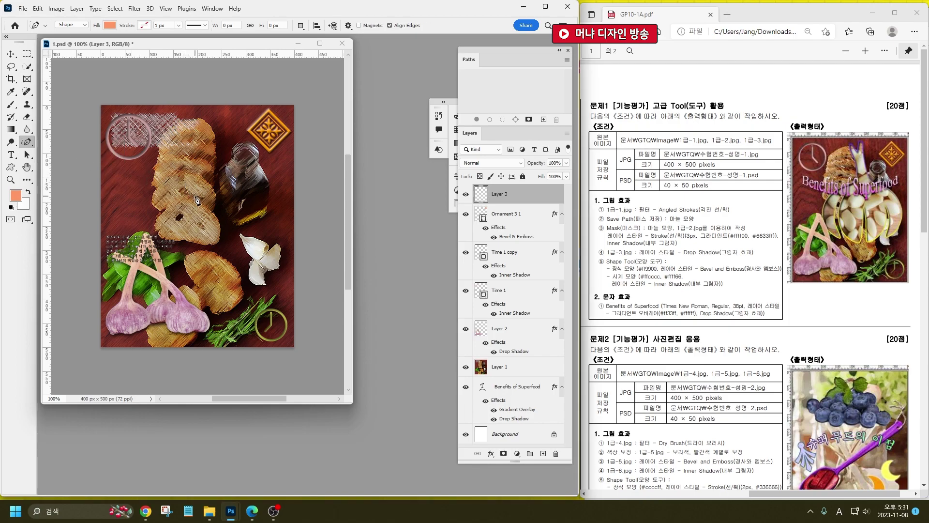
mouse_move(198, 201)
left_mouse_down()
mouse_move(178, 124)
mouse_move(191, 139)
mouse_move(200, 116)
mouse_move(208, 189)
mouse_move(234, 200)
mouse_move(248, 225)
mouse_move(241, 271)
mouse_move(228, 216)
mouse_move(232, 257)
mouse_move(222, 287)
mouse_move(203, 224)
mouse_move(211, 286)
mouse_move(180, 258)
mouse_move(179, 223)
mouse_move(178, 277)
mouse_move(157, 256)
mouse_move(149, 215)
mouse_move(179, 282)
mouse_move(150, 236)
mouse_move(156, 211)
mouse_move(199, 201)
left_mouse_up()
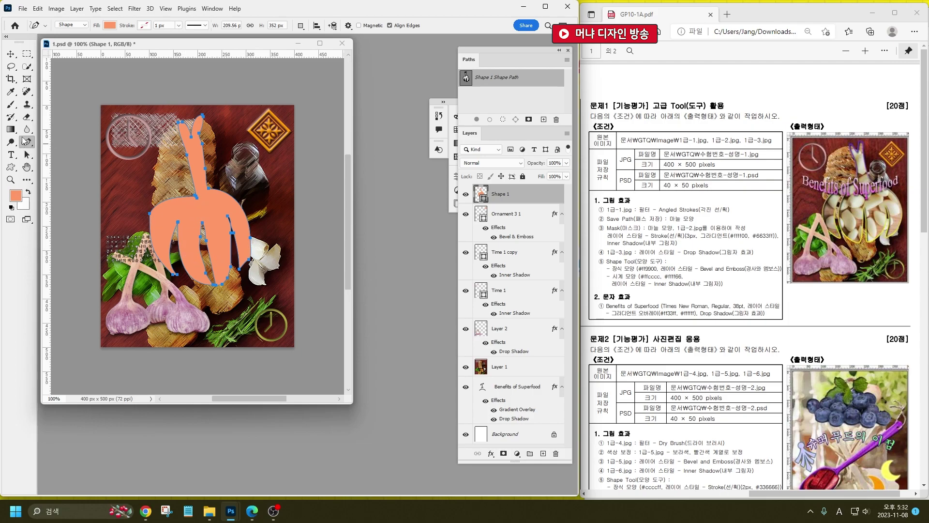
Pull the garlic shape's left outline slightly inward and move the whole shape a little to the right and up.
right_click(28, 142)
left_click(29, 143)
left_click(28, 155)
left_click(153, 211)
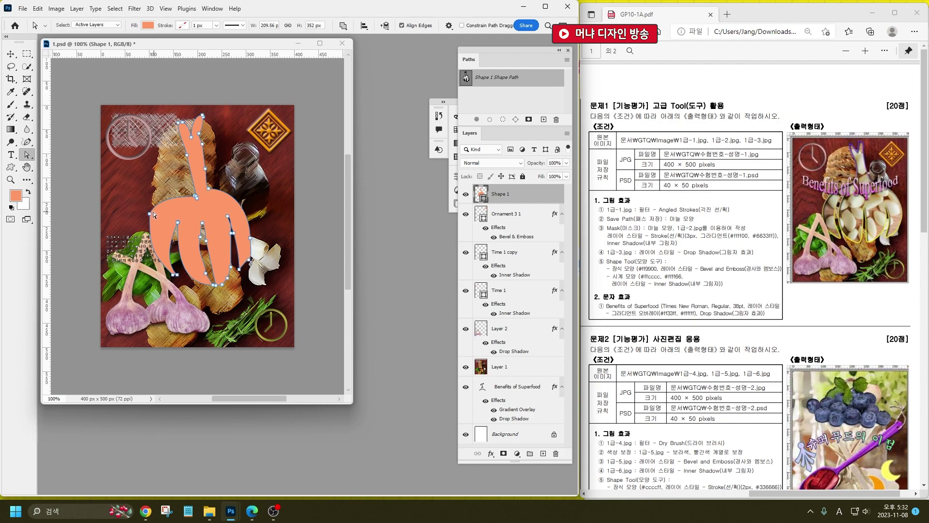
left_click_drag(151, 228, 154, 226)
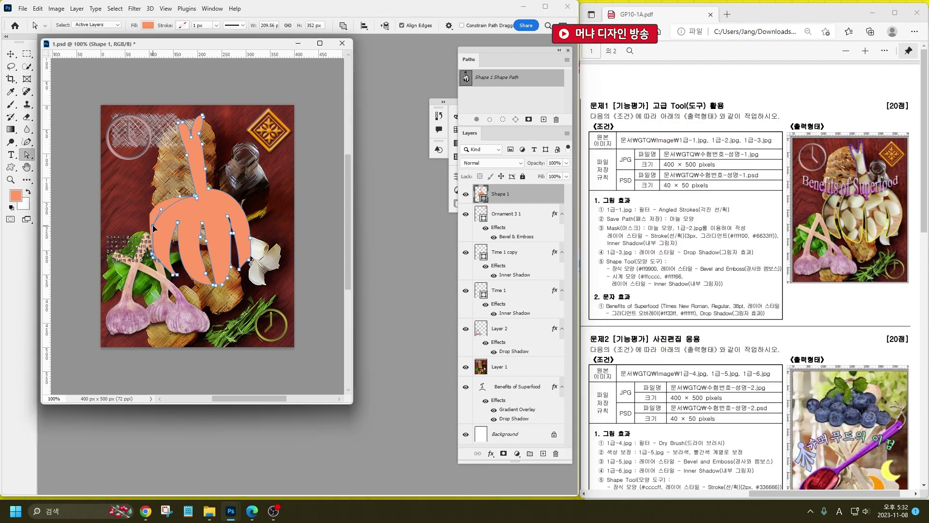
left_click(11, 53)
left_click_drag(230, 206, 223, 203)
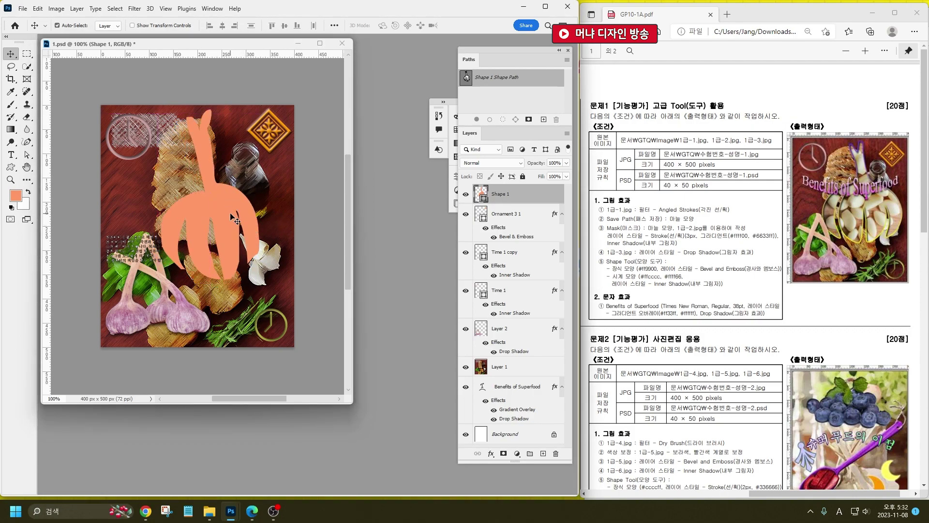
Save the garlic shape's path under the name 마늘 모양 and deselect it.
double_click(513, 77)
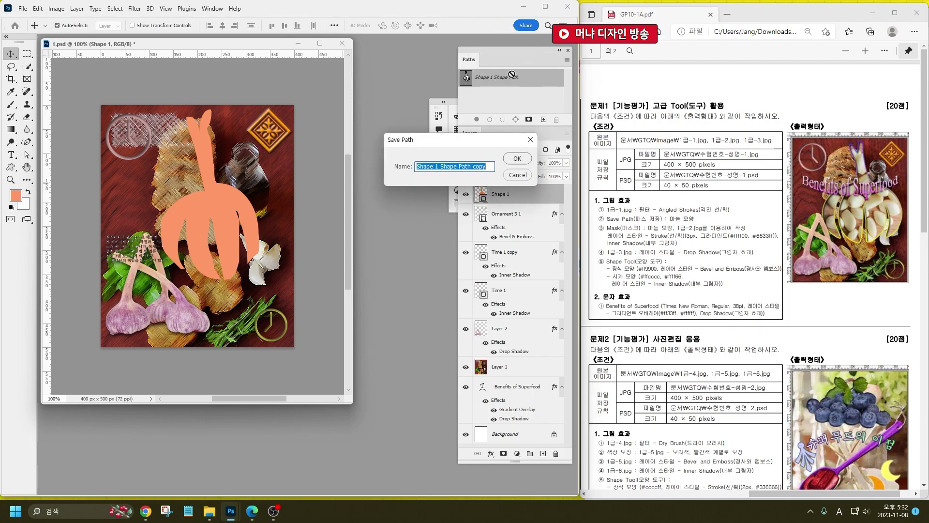
type("마늘 모양")
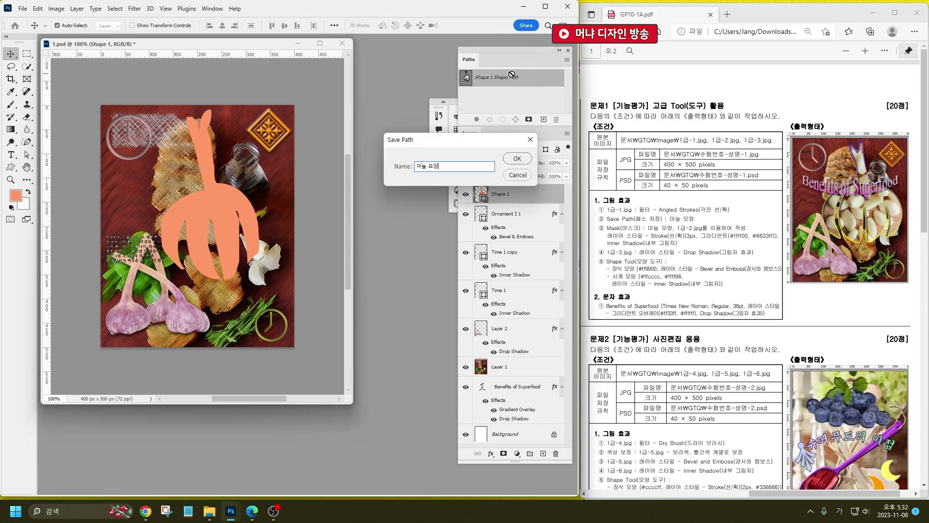
key("Return")
left_click(502, 110)
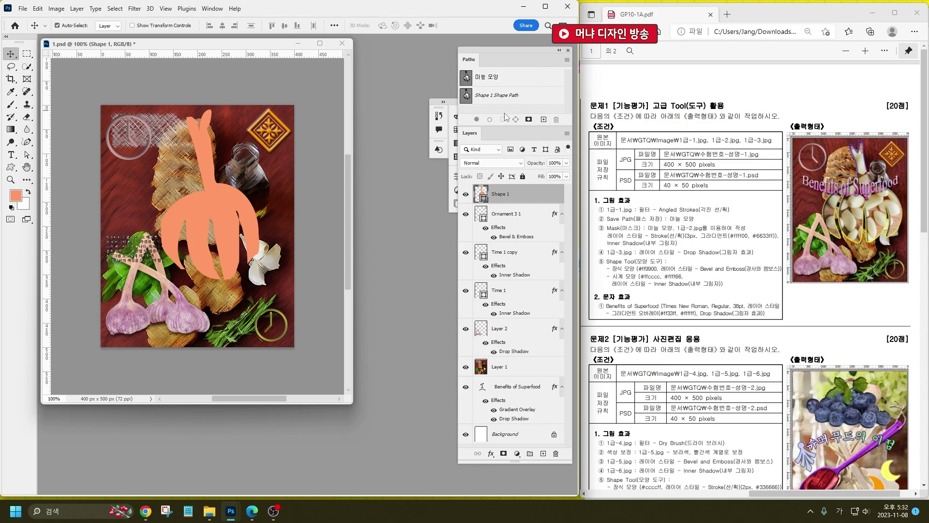
Add a Stroke style to the garlic shape with a gradient running from #ffff00 to #6633ff.
left_click_drag(647, 235, 691, 247)
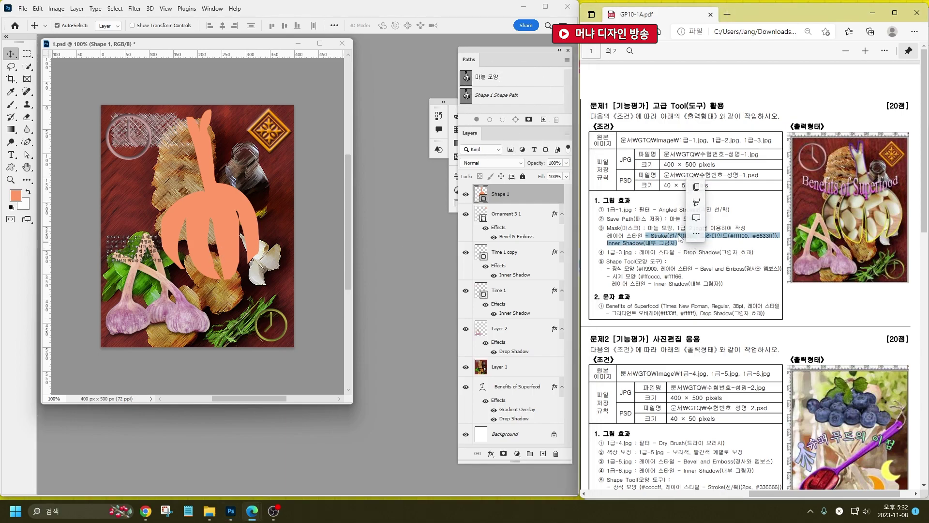
left_click(492, 455)
left_click(490, 455)
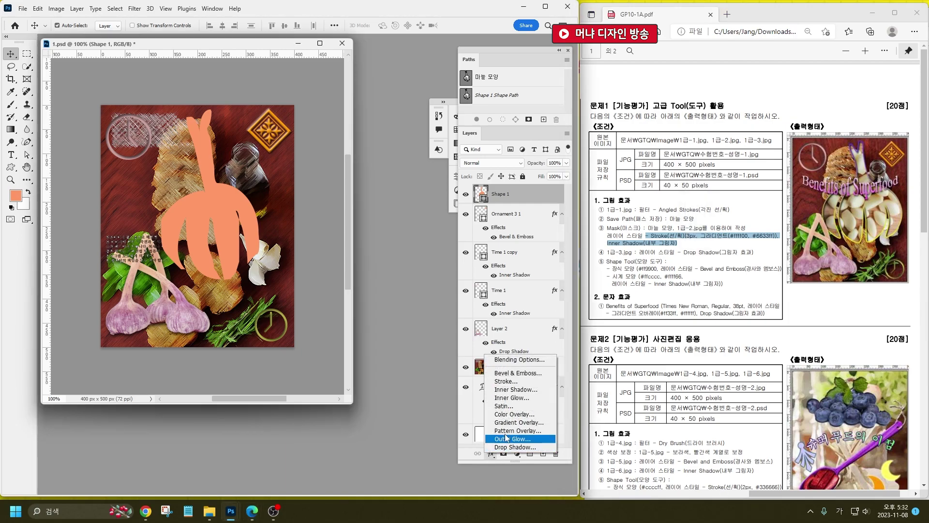
left_click(519, 387)
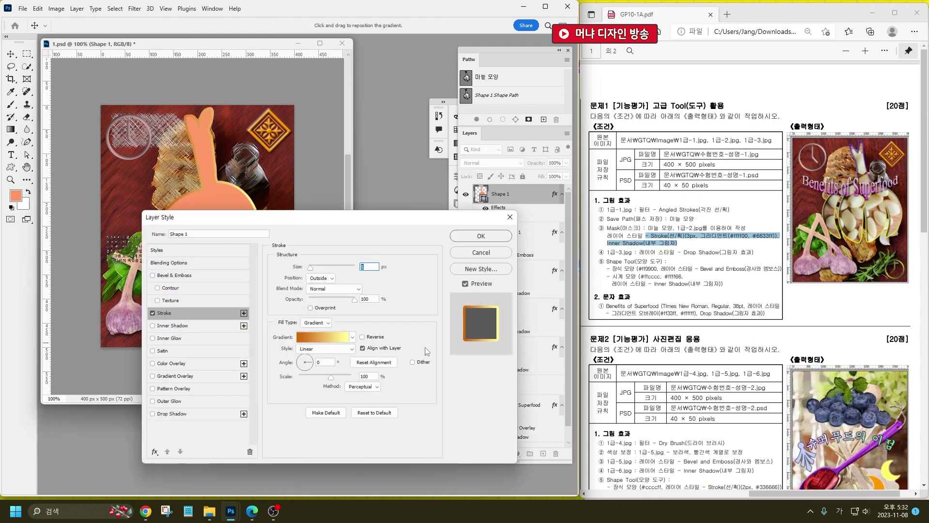
left_click(318, 335)
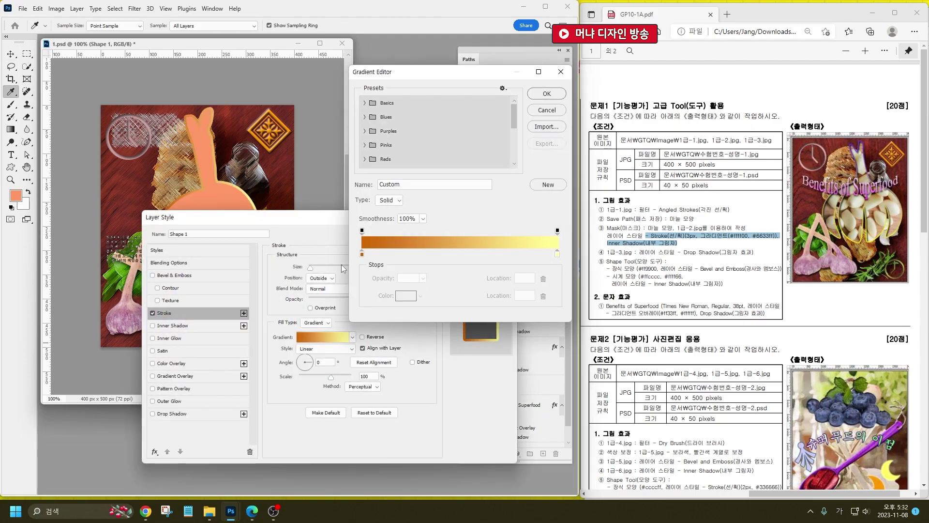
double_click(362, 254)
key("BackSpace")
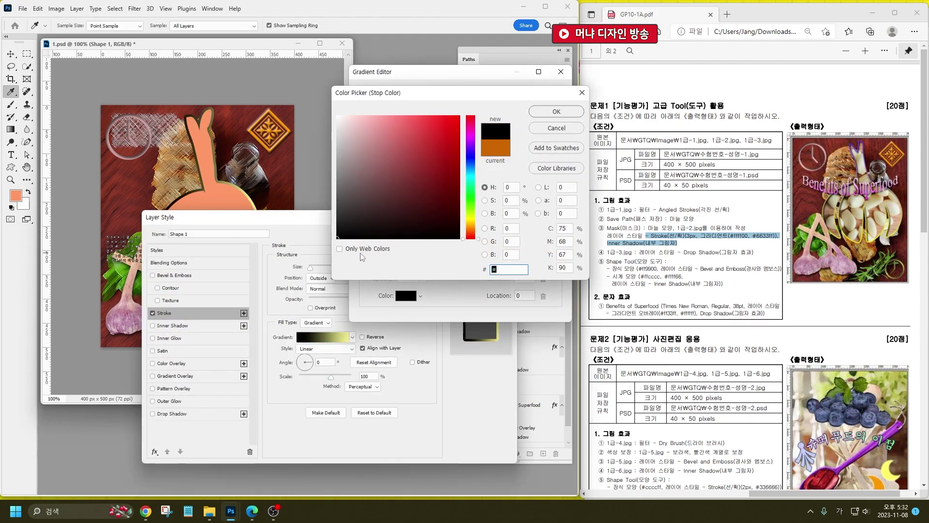
type("ffff00")
key("Return")
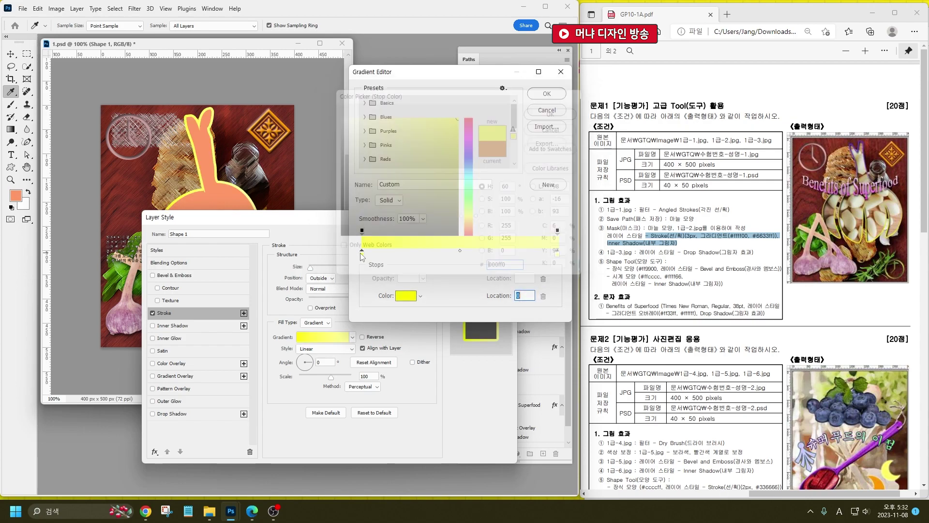
double_click(557, 253)
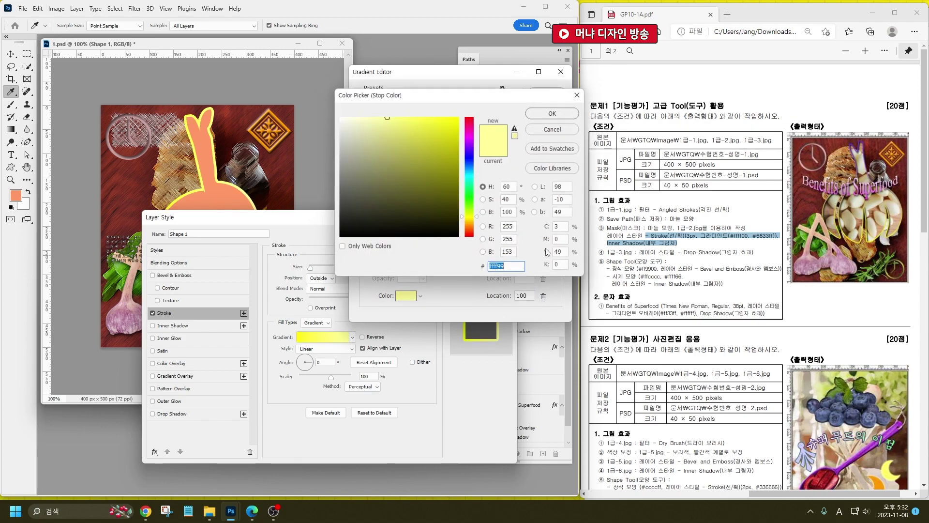
type("6633ff")
key("Return")
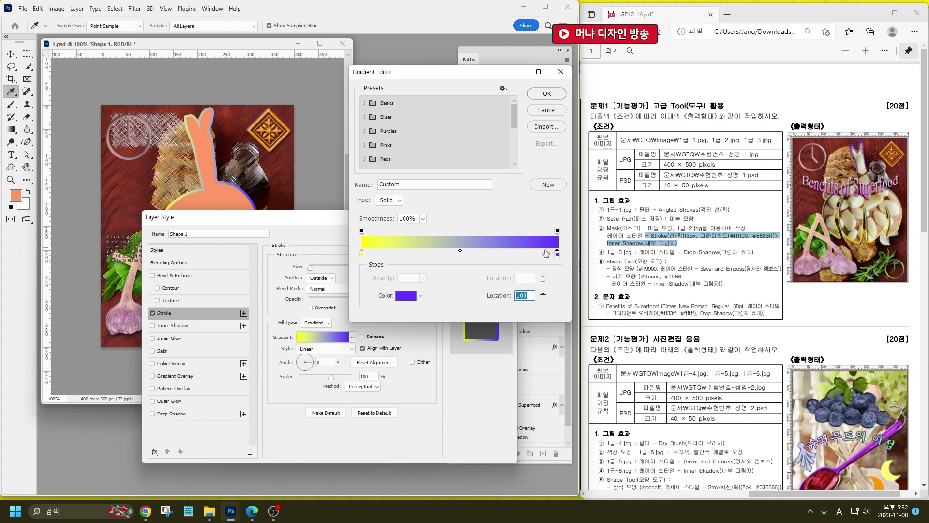
left_click(550, 100)
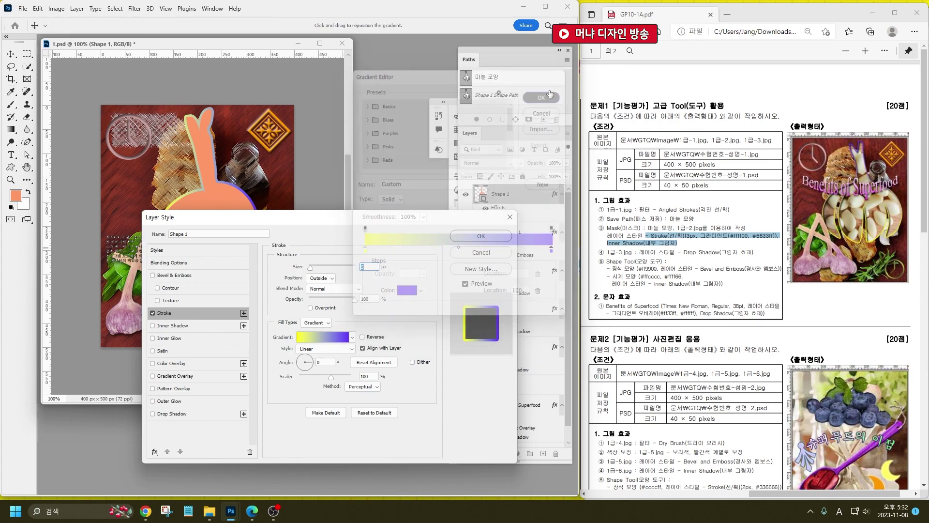
Set the stroke's gradient angle to 90° and its size to 3 px, and add an Inner Shadow to the garlic shape.
left_click_drag(312, 365, 309, 342)
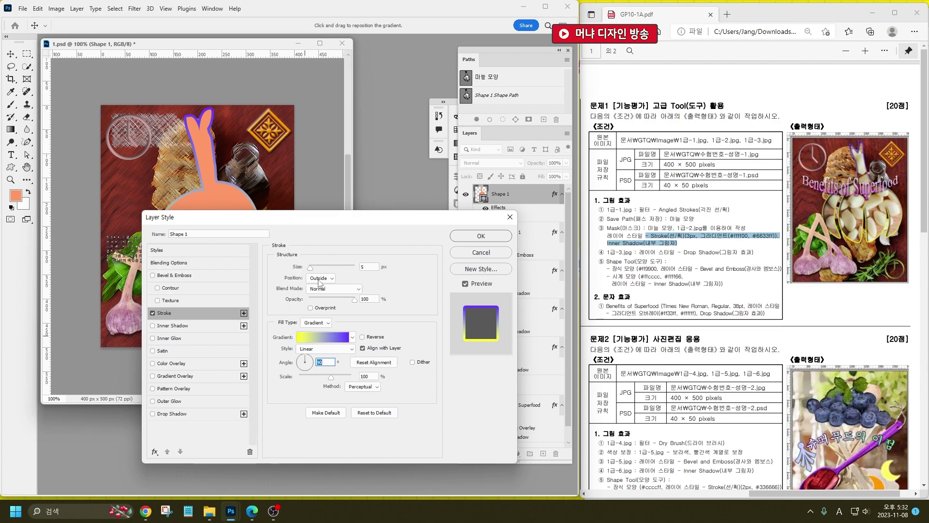
double_click(371, 267)
key("Down")
key("Down")
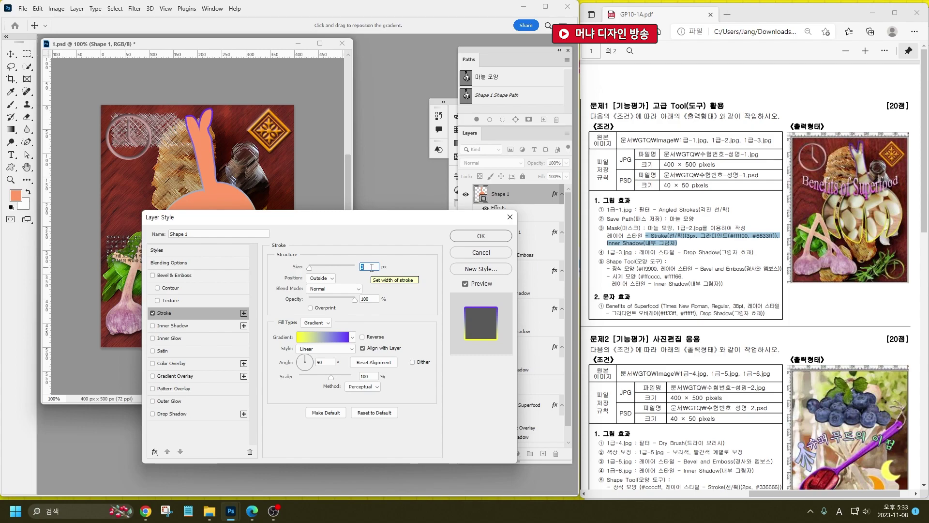
left_click(173, 326)
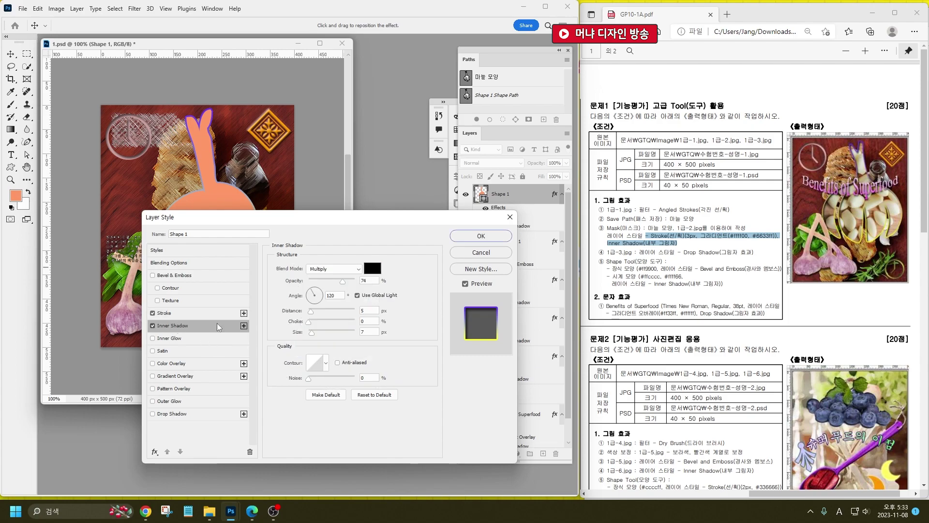
left_click(481, 236)
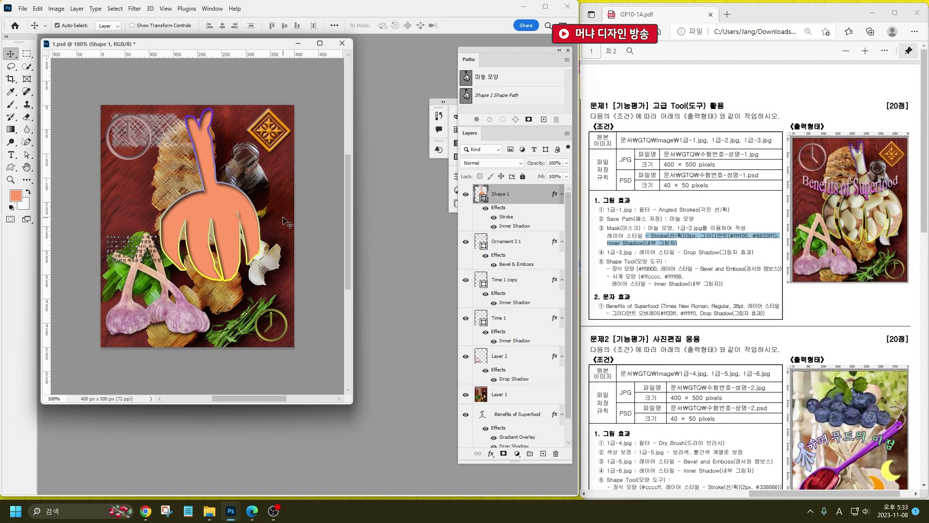
Open the peeled garlic photo 1급-2, copy it into the composition as the top layer, and close the source image.
key("ctrl+o")
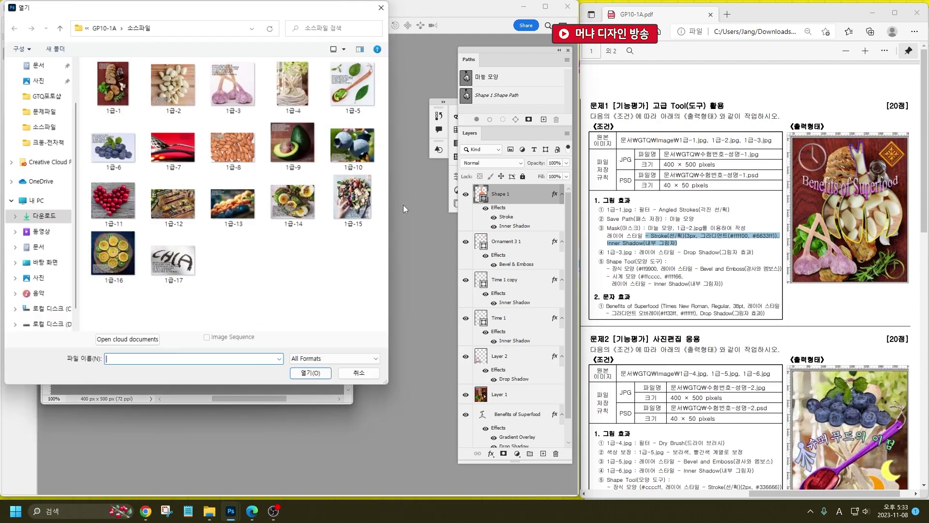
double_click(171, 93)
left_click_drag(198, 177, 295, 274)
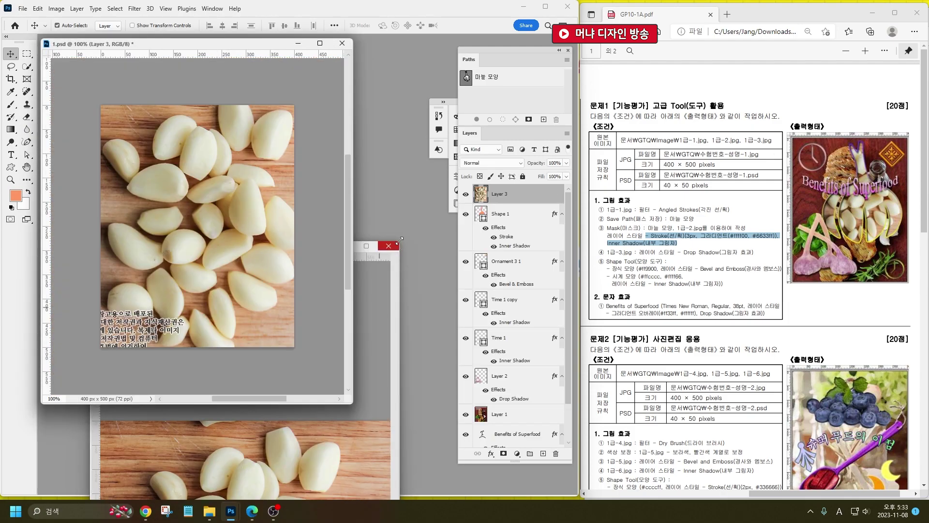
left_click(389, 246)
Scale the peeled garlic photo to about 71% over the garlic shape and clip it to that shape with a clipping mask.
key("ctrl+t")
left_click_drag(335, 95, 250, 189)
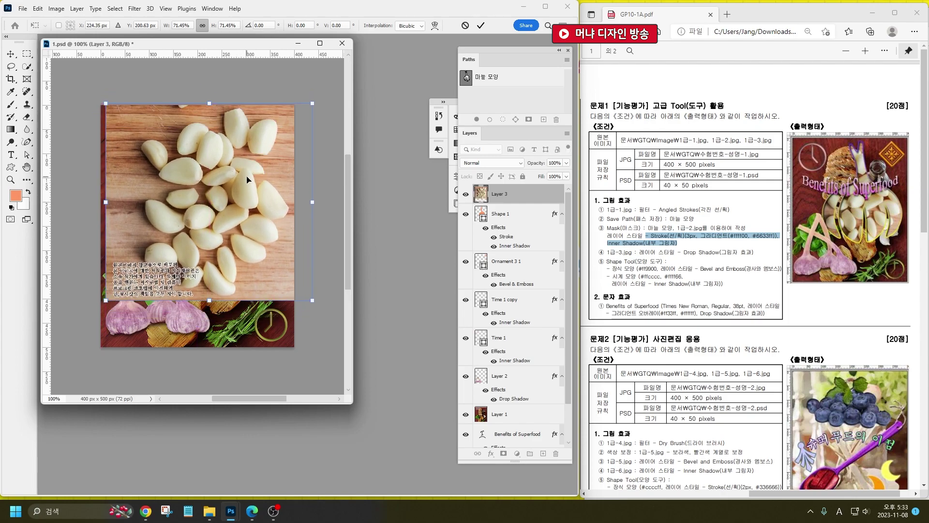
key("Return")
right_click(518, 196)
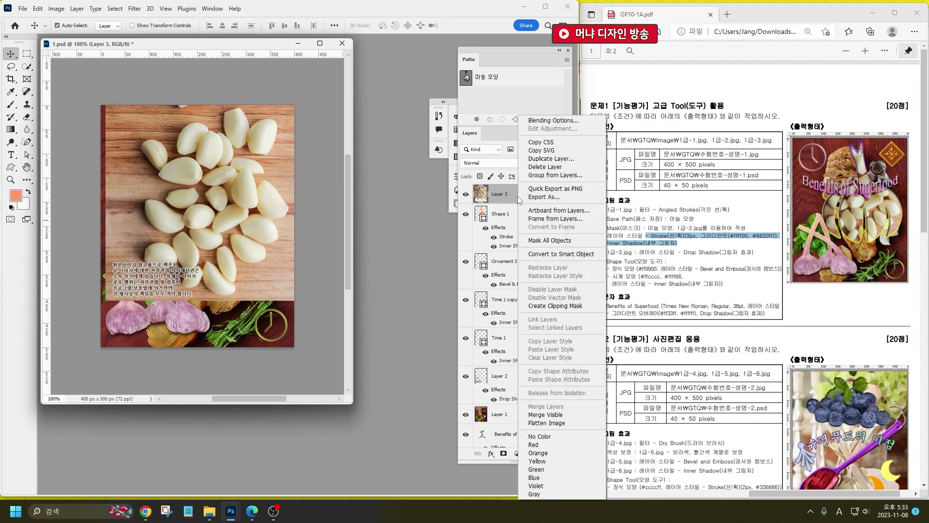
left_click(554, 306)
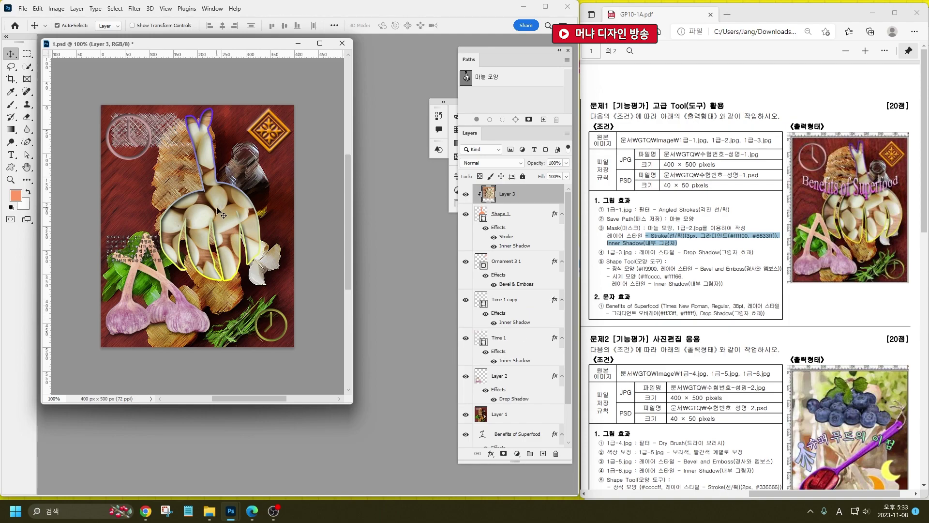
Scale the clipped peeled garlic photo to about 93% so that it still fills the garlic shape.
key("ctrl+t")
left_click_drag(210, 301, 209, 287)
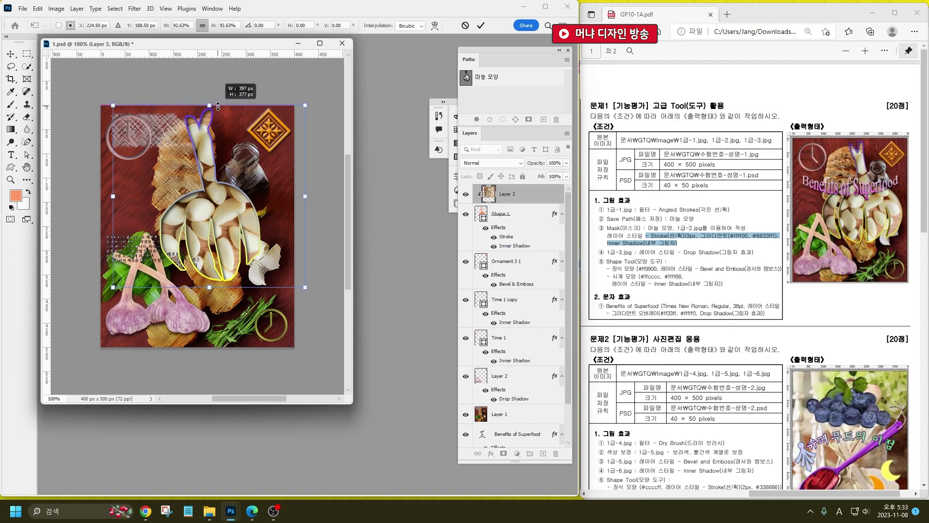
key("Return")
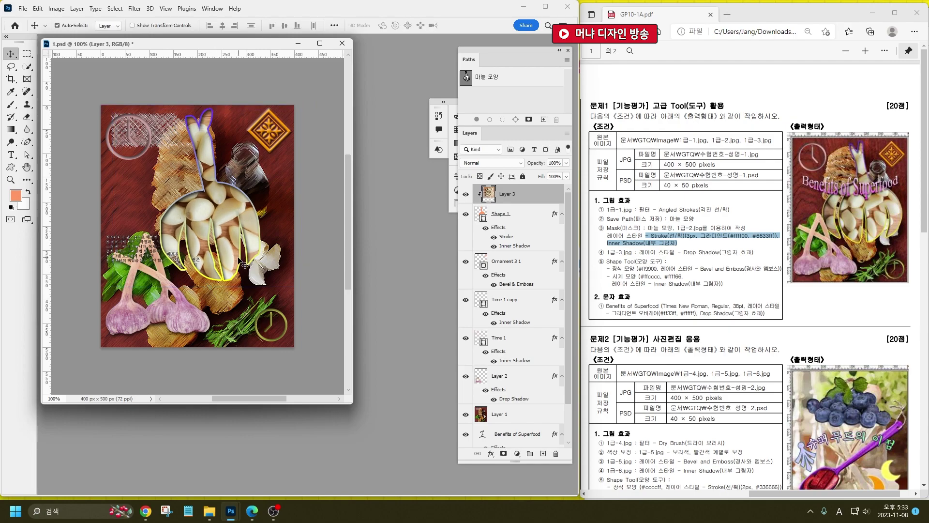
Bring the Benefits of Superfood text layer to the front and shift the text slightly left across the garlic shape.
scroll(513, 405, "down", 2)
left_click(515, 389)
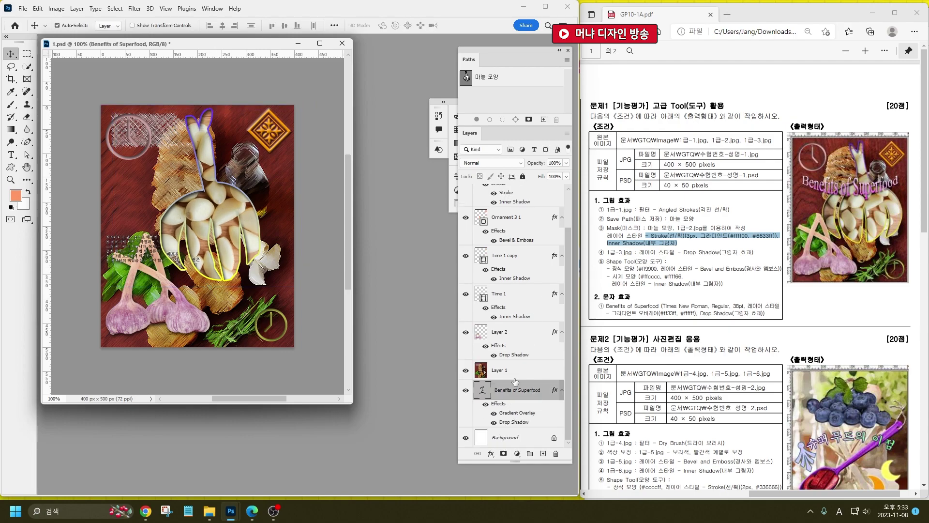
key("ctrl+shift+bracketright")
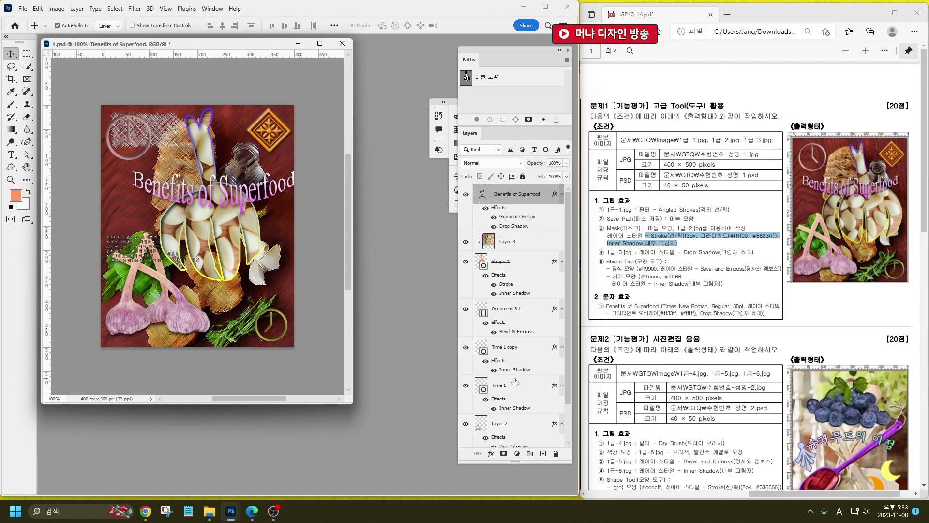
left_click_drag(241, 201, 225, 198)
Save and close 1.psd, and open 4.psd from the Downloads folder for problem 4.
key("ctrl+s")
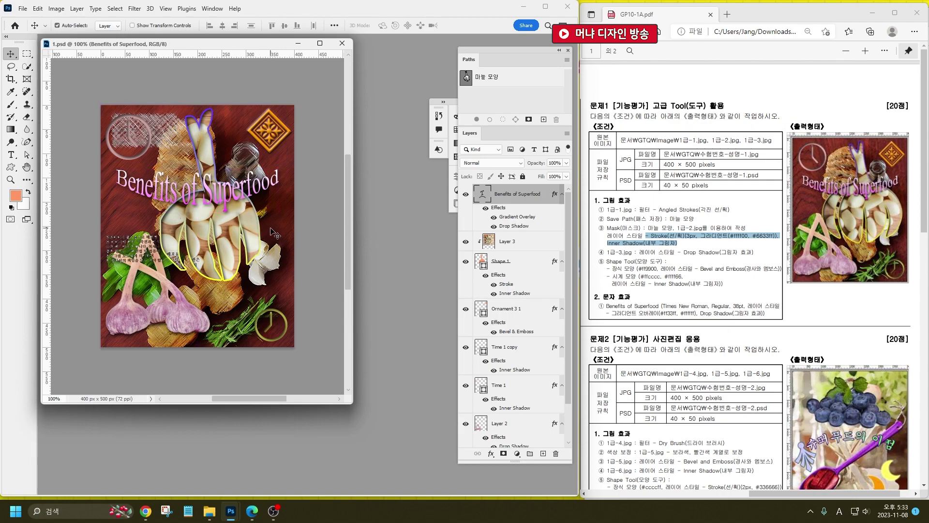
left_click(343, 44)
scroll(829, 301, "down", 15)
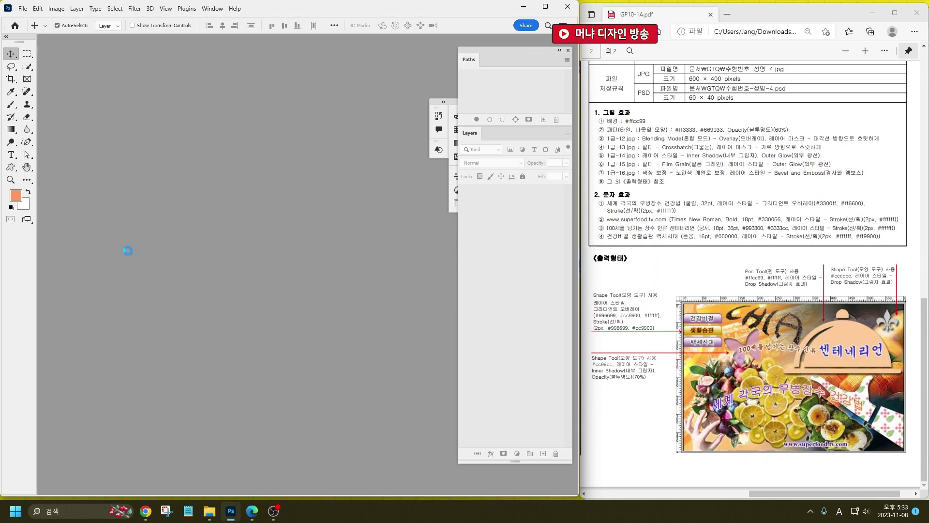
key("ctrl+o")
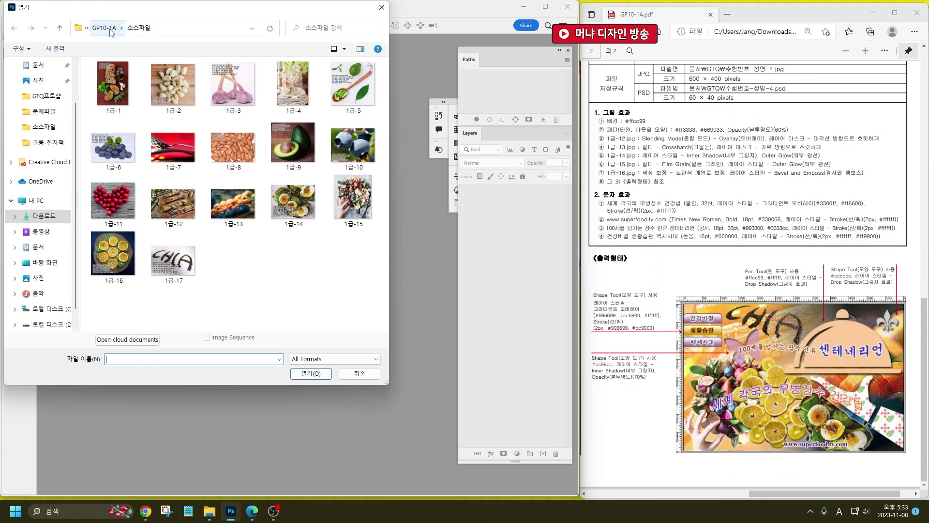
left_click(104, 28)
scroll(52, 101, "up", 1)
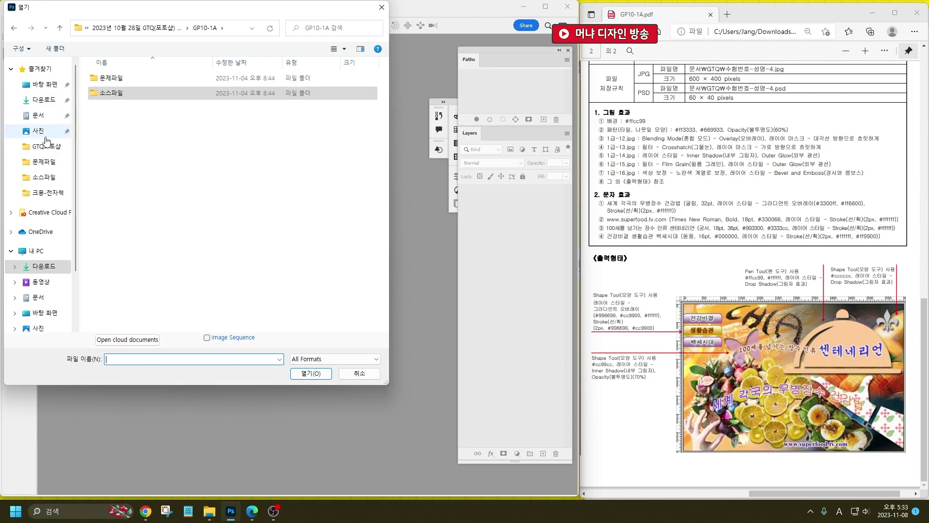
left_click(45, 100)
double_click(231, 99)
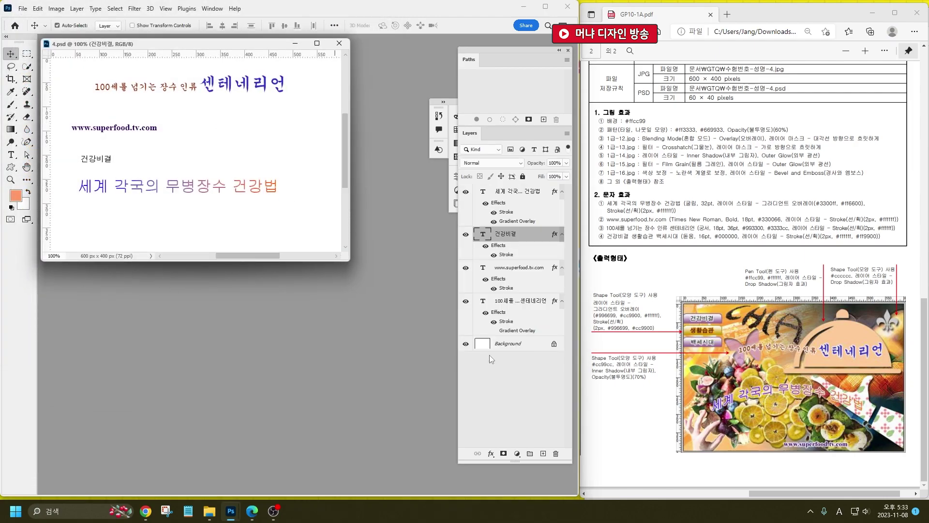
Fill the Background layer with #ffcc99.
left_click(492, 343)
left_click(15, 196)
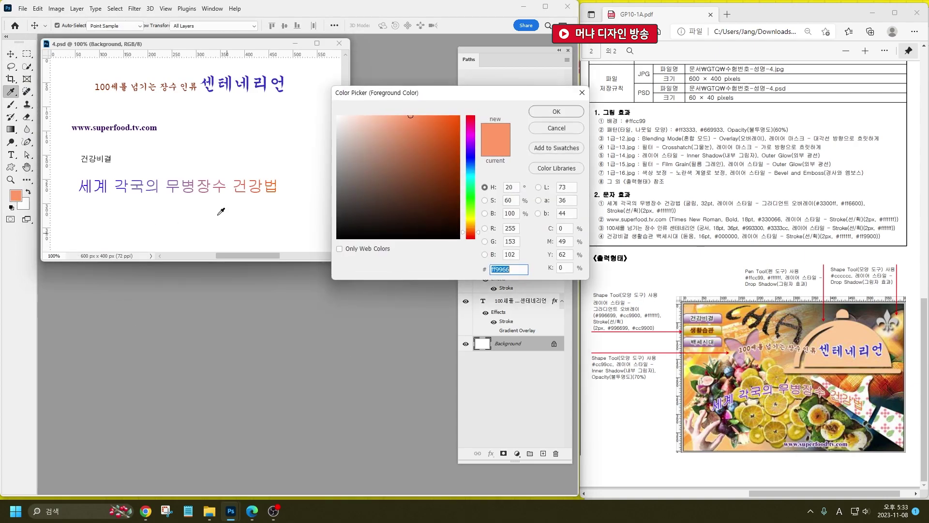
type("ffcc99")
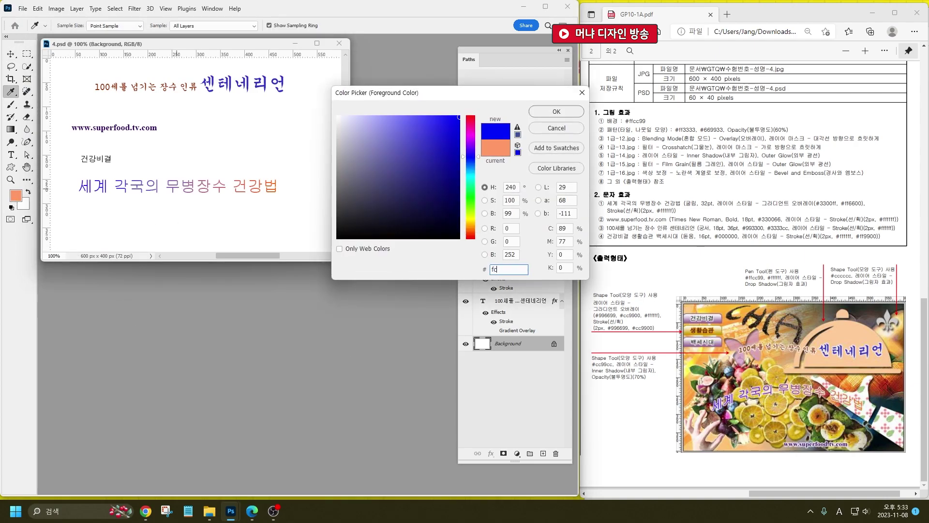
key("Return")
key("alt+BackSpace")
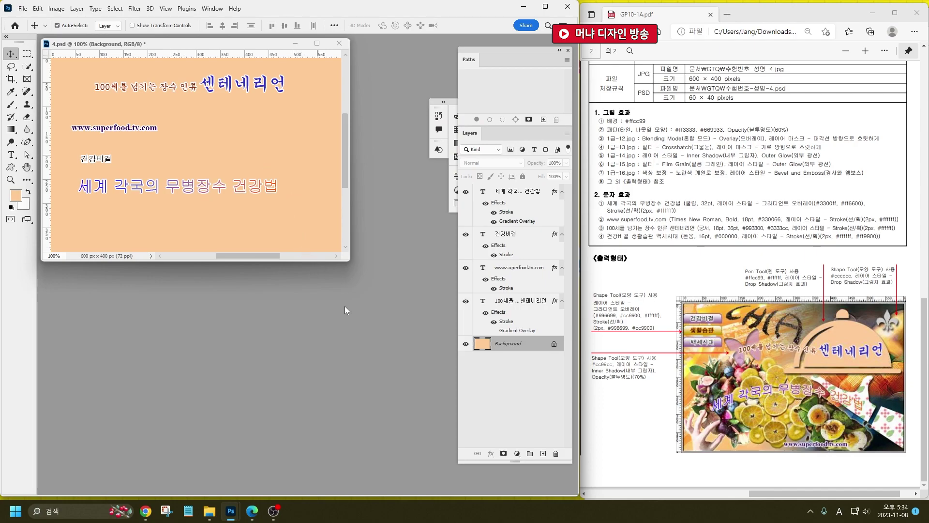
Open the market photo 1급-12 from the GP10-1A source folder, copy it in just above the Background, and close the source image.
key("ctrl+o")
double_click(112, 155)
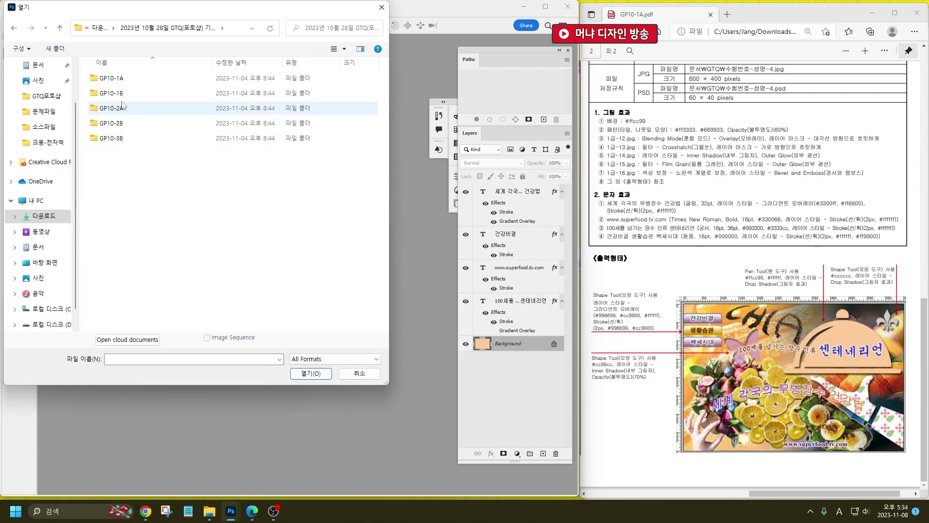
double_click(121, 79)
double_click(131, 94)
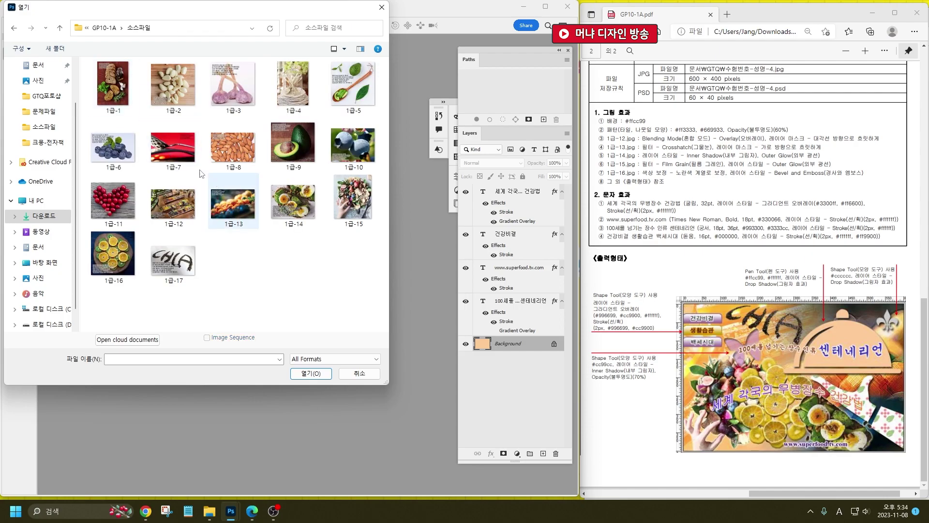
double_click(170, 223)
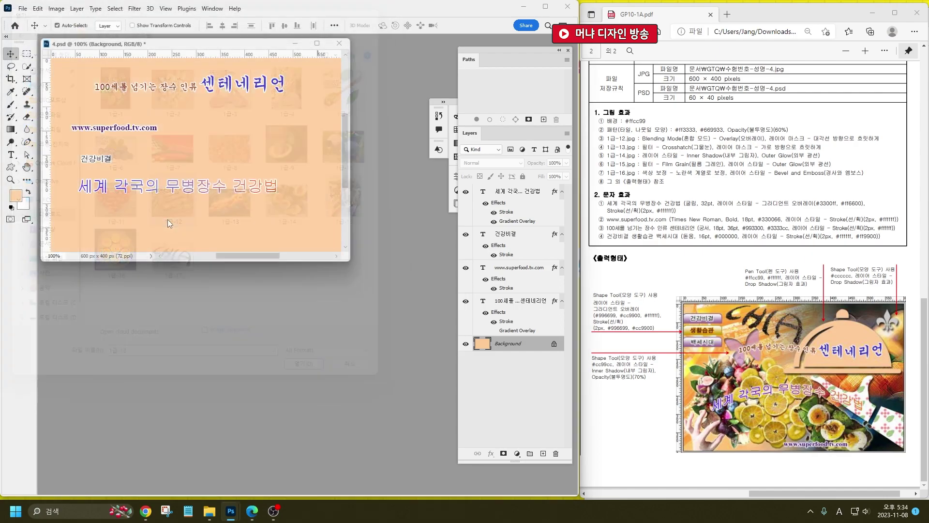
left_click_drag(278, 58, 296, 171)
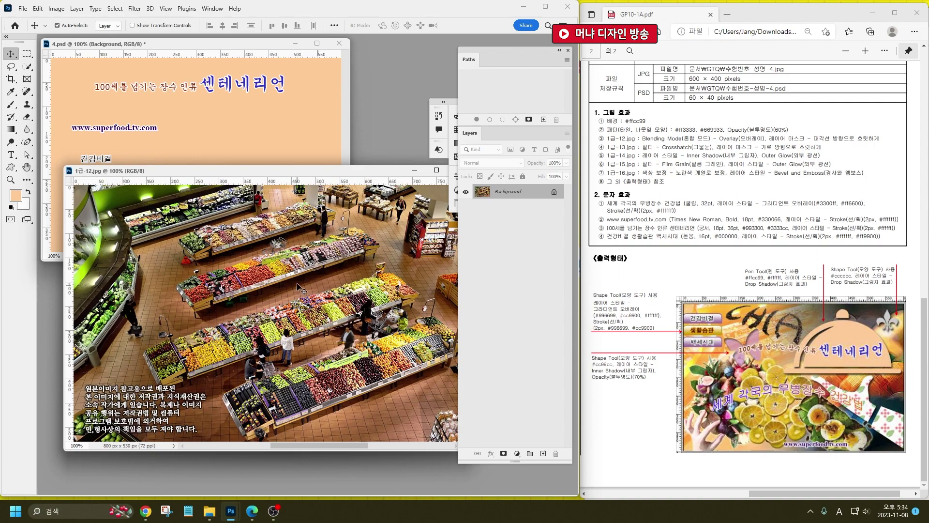
left_click_drag(319, 324, 194, 121)
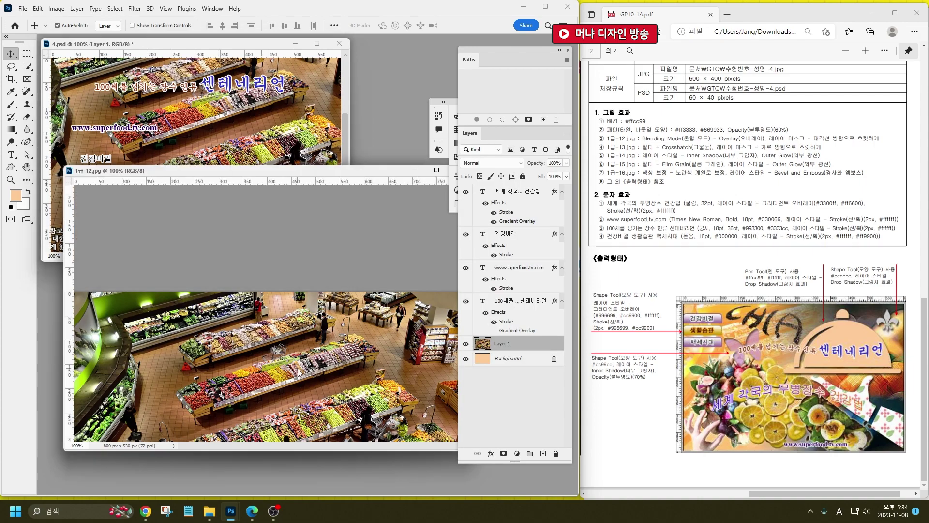
left_click(69, 171)
left_click(69, 171)
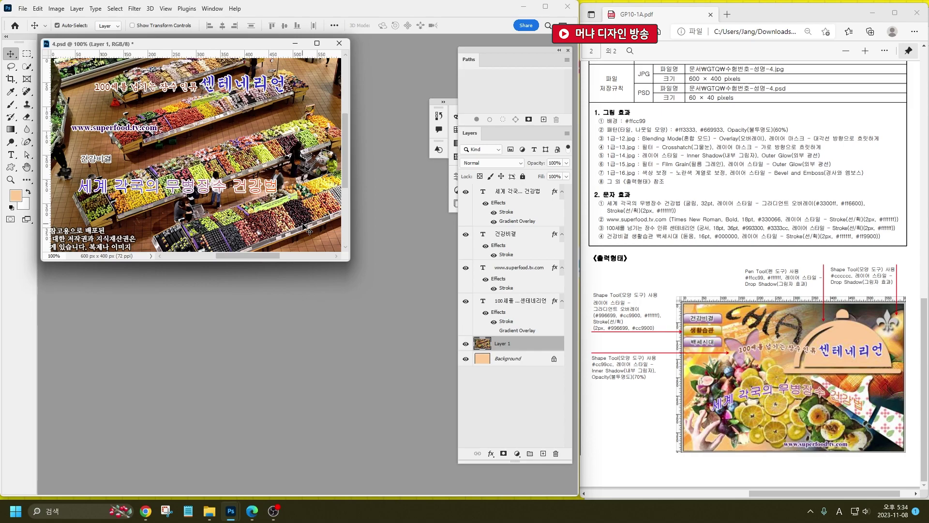
Set the market photo to Overlay blending and fade it diagonally toward the lower right with a white-to-black gradient on a layer mask.
left_click(513, 163)
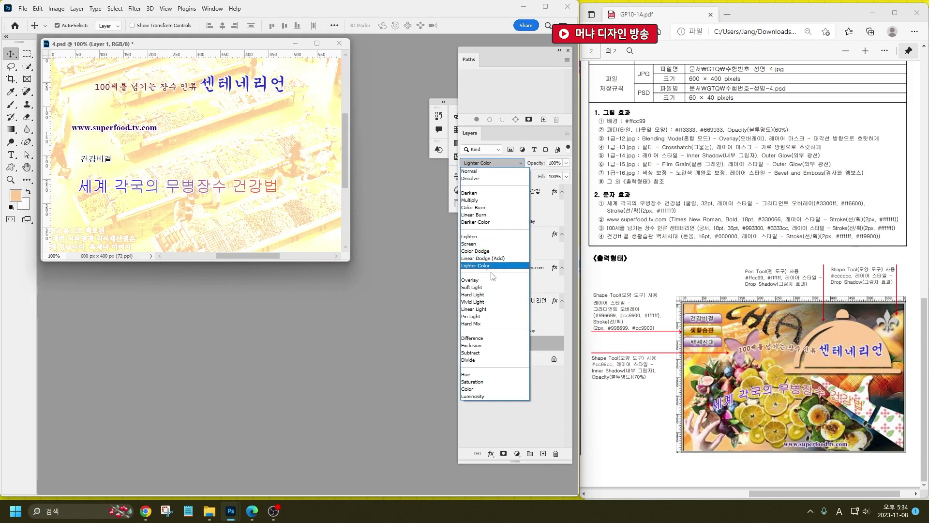
left_click(492, 281)
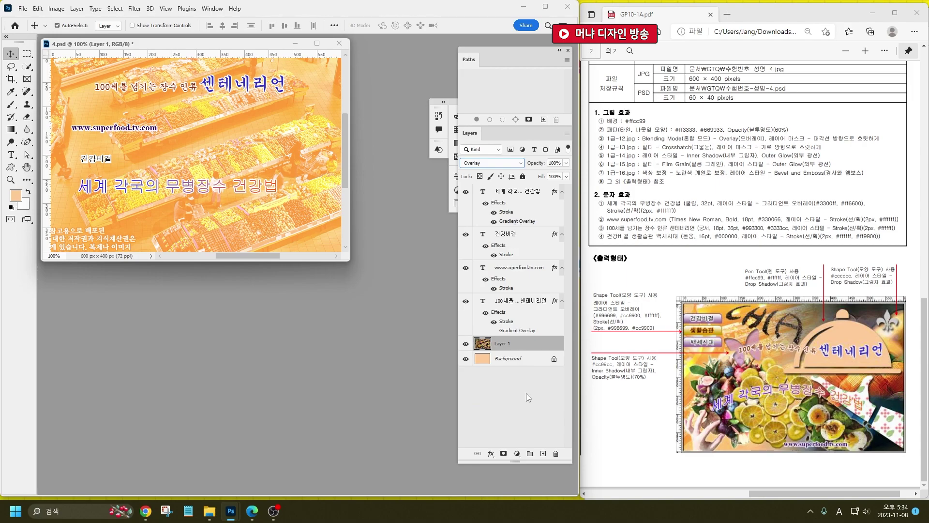
left_click(504, 454)
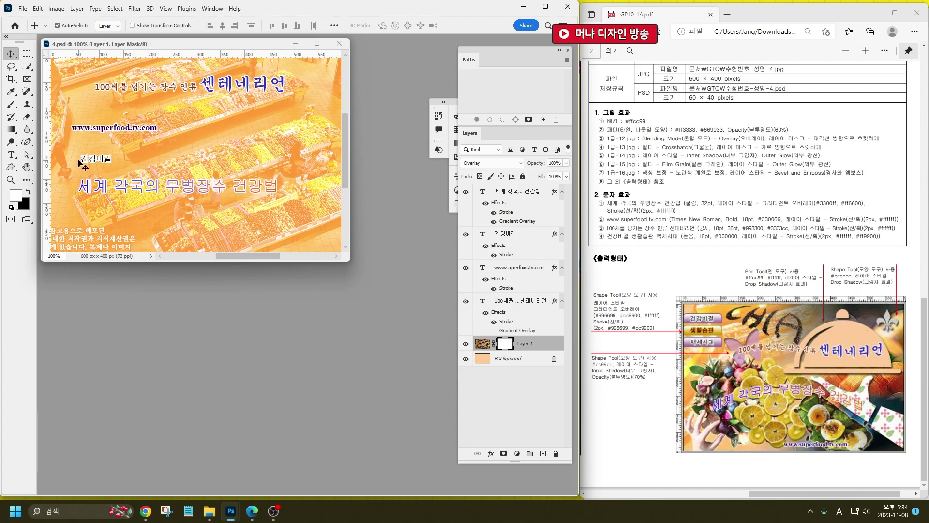
left_click(11, 129)
left_click_drag(130, 91, 292, 227)
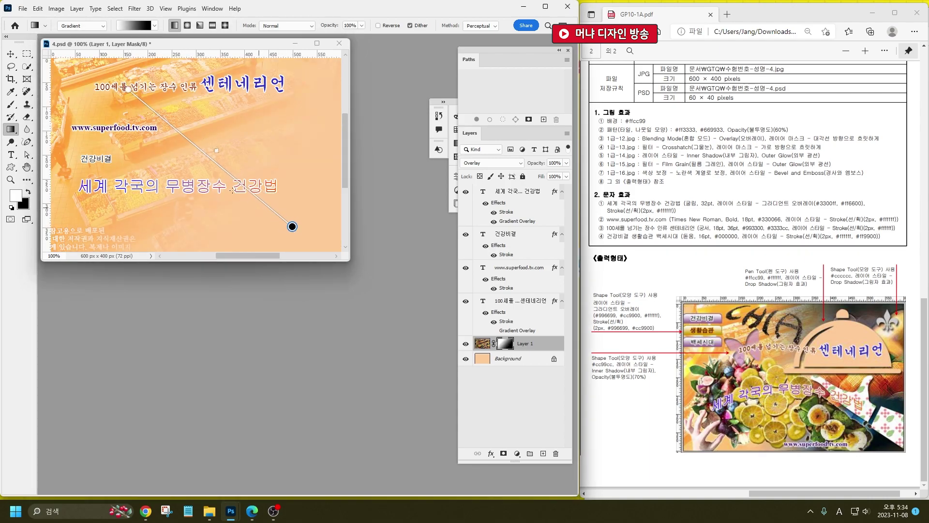
left_click_drag(207, 155, 195, 145)
mouse_move(141, 73)
left_mouse_down()
mouse_move(276, 208)
mouse_move(265, 198)
left_mouse_up()
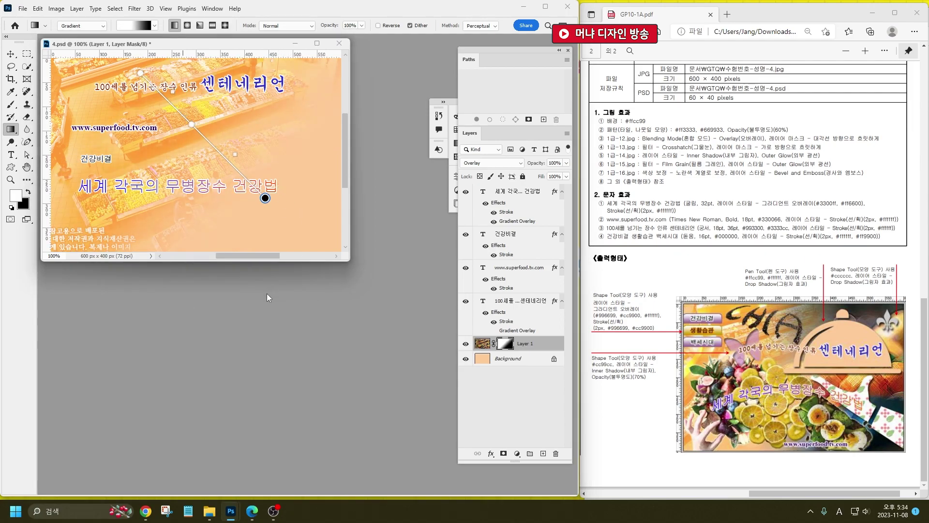
Open the orange fruit photo 1급-13, copy it into 4.psd above the market photo, and close the source image.
key("ctrl+o")
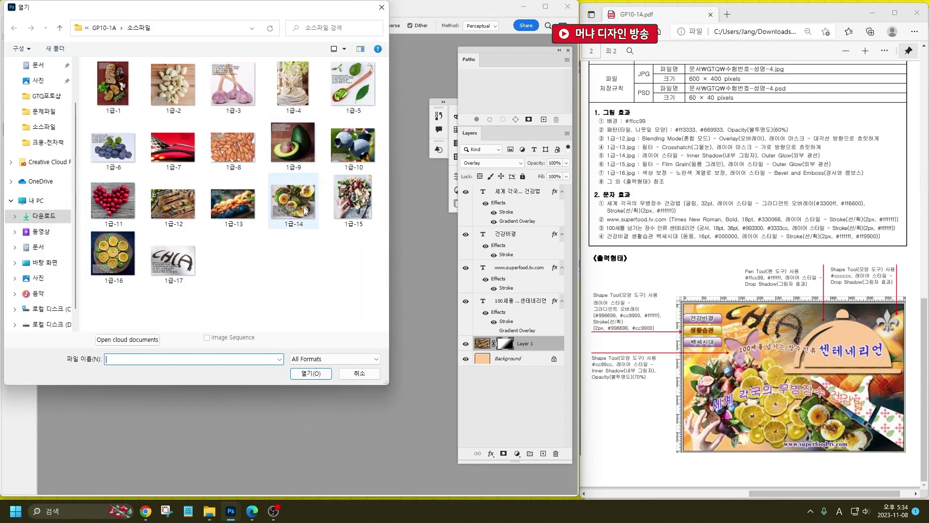
double_click(232, 200)
key("v")
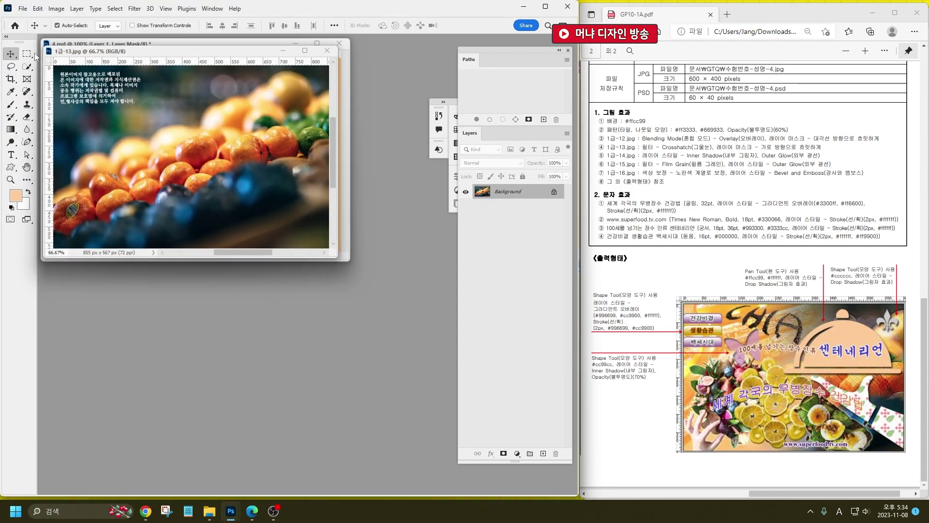
left_click_drag(115, 56, 203, 160)
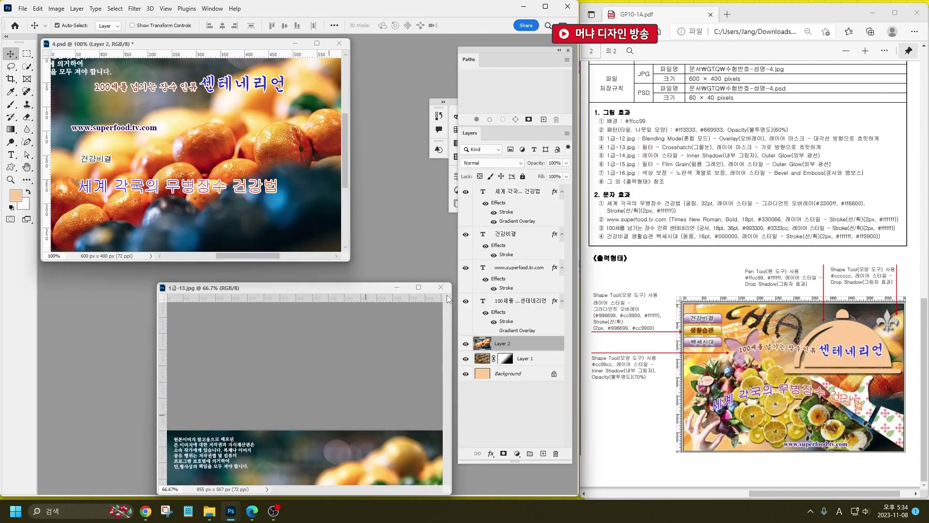
left_click(460, 281)
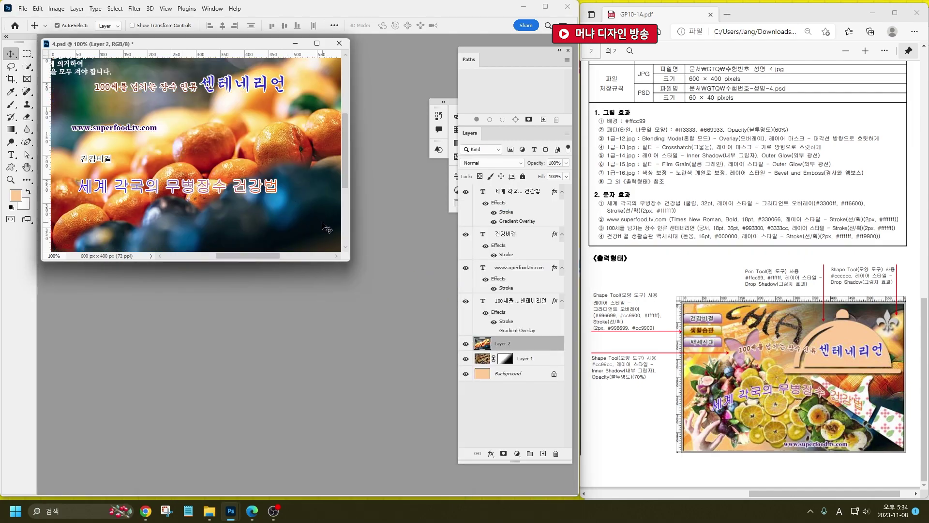
Apply the Crosshatch filter from the Filter Gallery to the orange fruit photo.
left_click(140, 9)
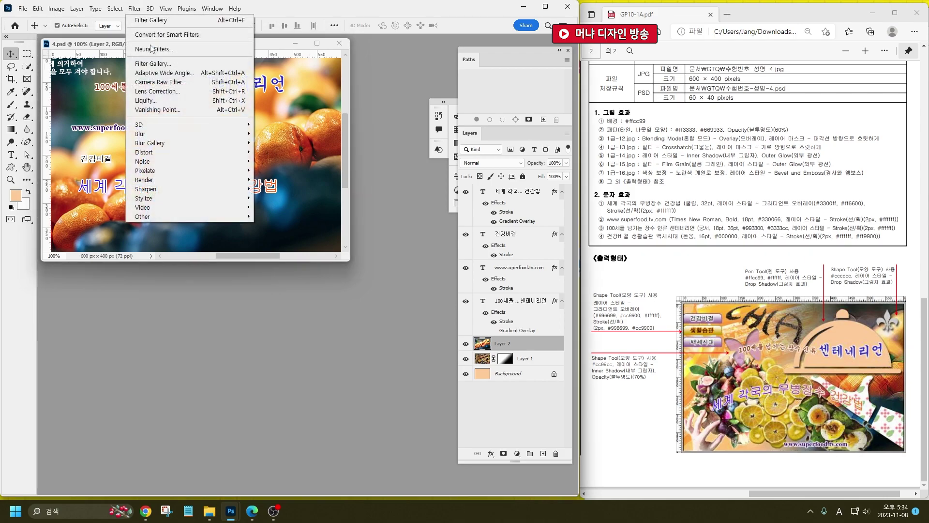
left_click(150, 64)
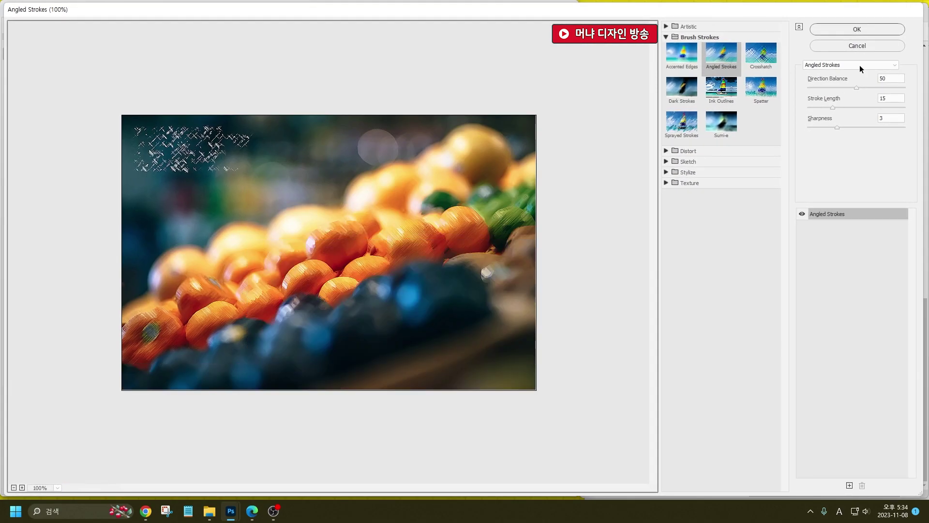
left_click(860, 65)
left_click(848, 132)
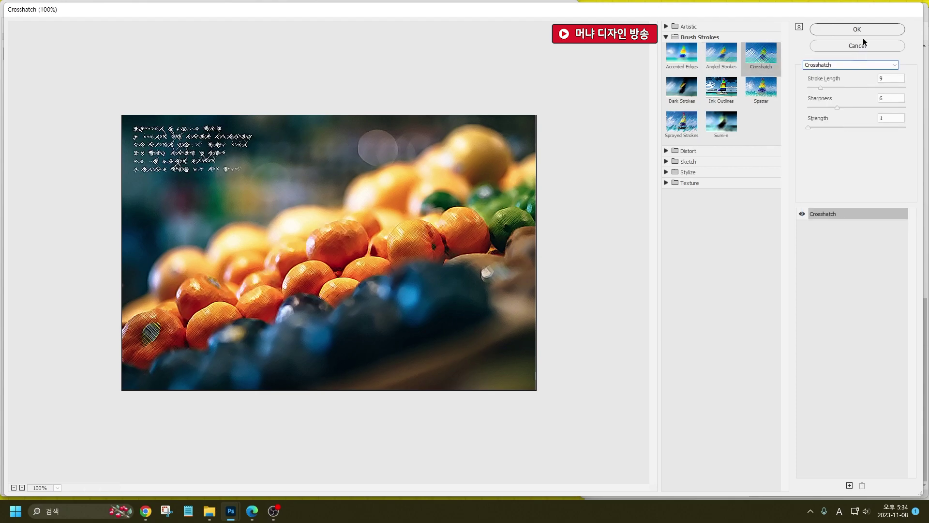
left_click(857, 29)
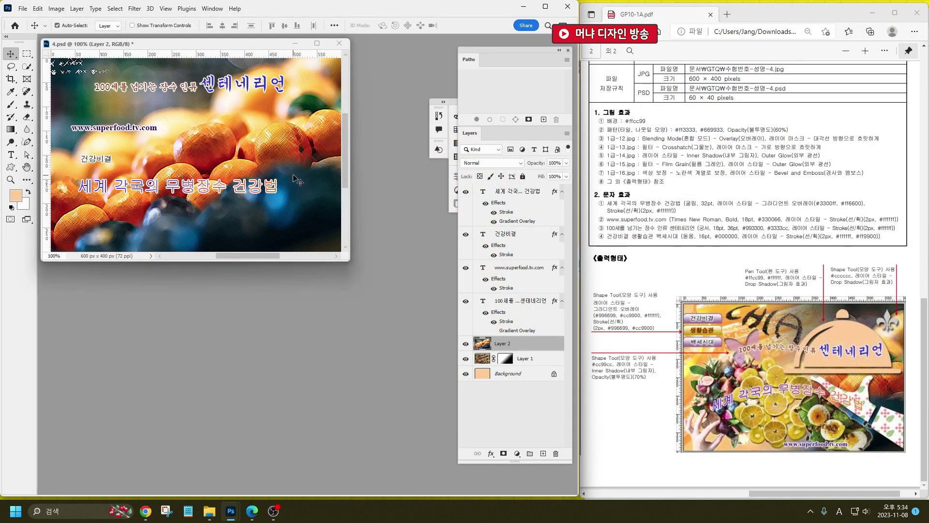
Scale the orange fruit photo to about 71% and shift it toward the right side of the canvas.
left_click_drag(339, 253, 439, 320)
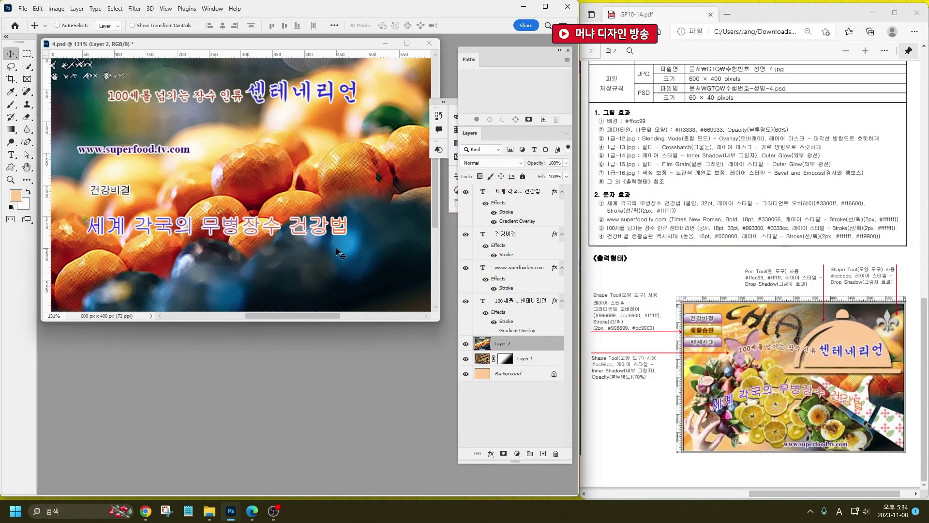
scroll(310, 242, "down", 1)
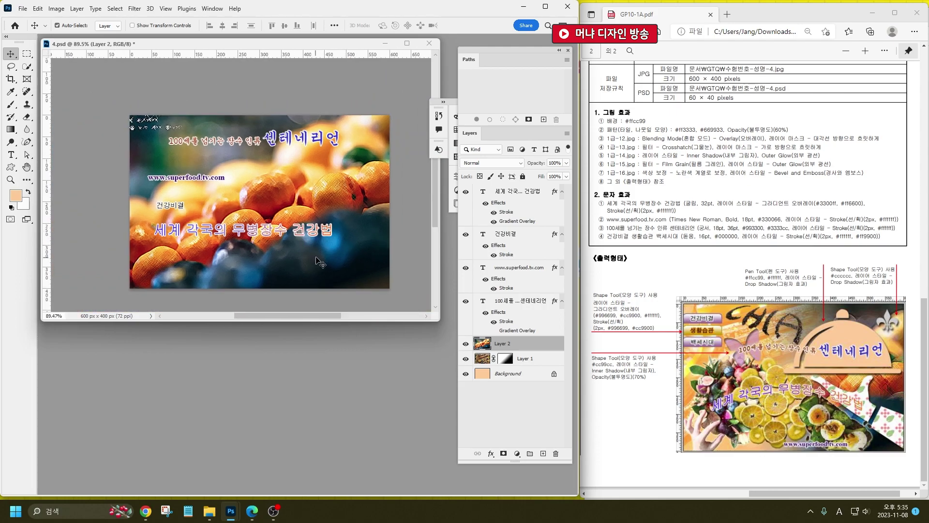
key("ctrl+t")
left_click_drag(267, 77, 269, 115)
left_click_drag(288, 180, 317, 180)
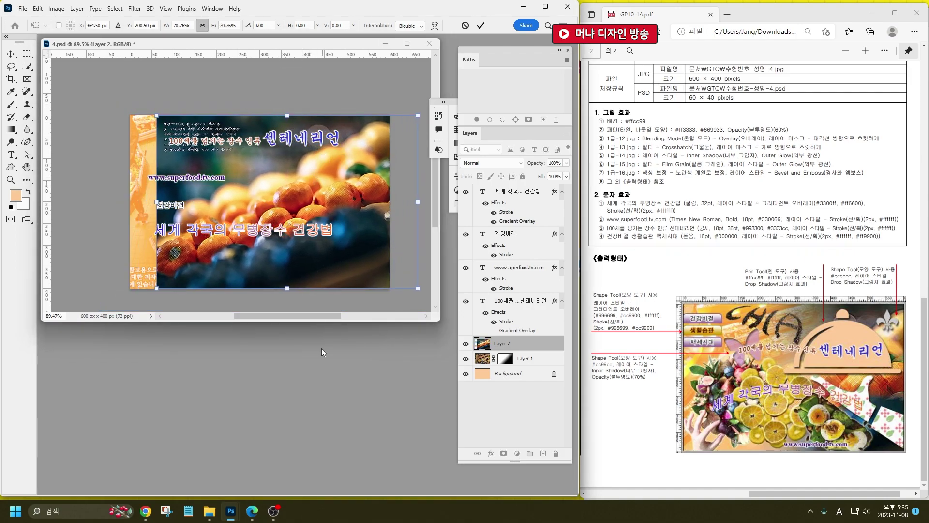
key("Return")
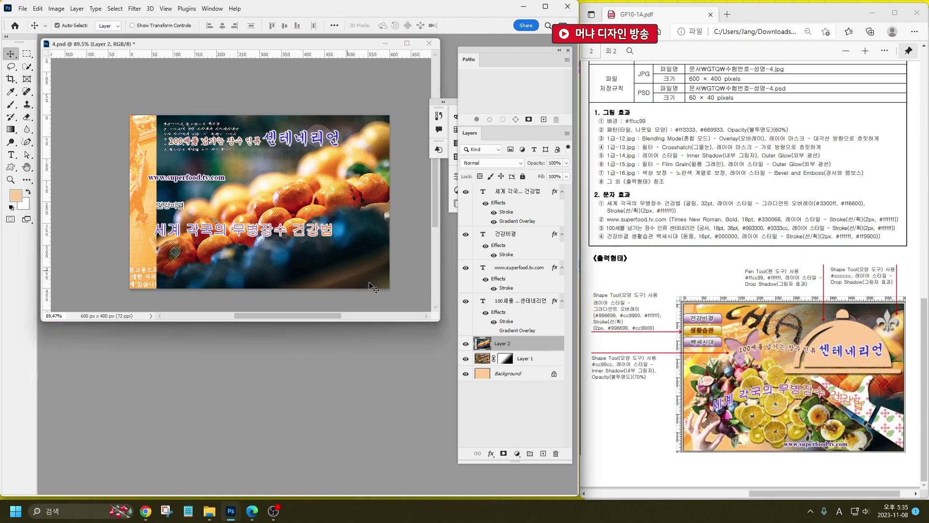
Add a layer mask to the orange fruit photo and fade it horizontally toward its left side with a black-to-white gradient.
left_click(504, 454)
left_click(10, 129)
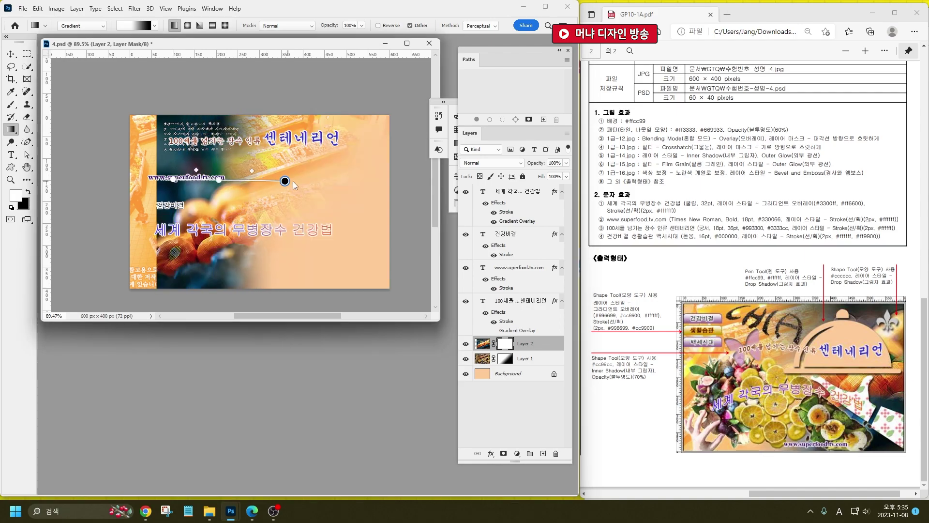
left_click_drag(318, 189, 196, 194)
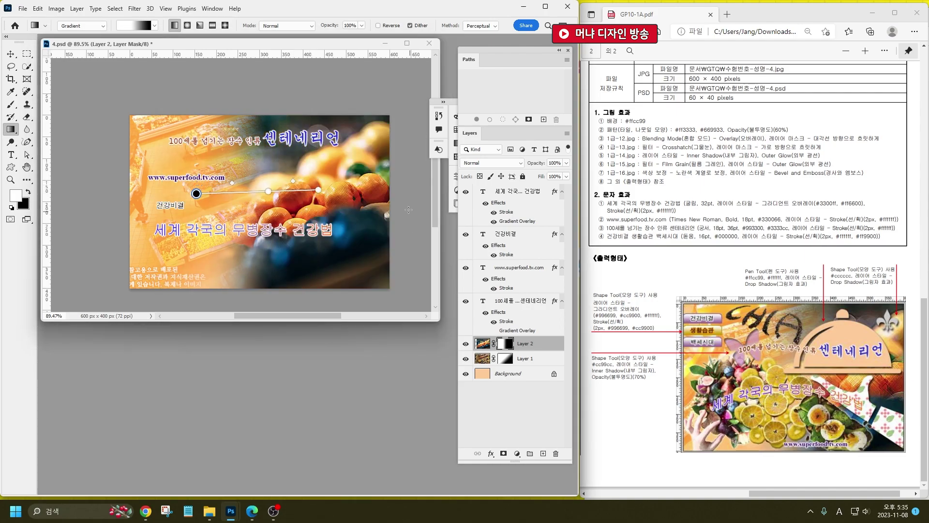
left_click_drag(351, 199, 231, 199)
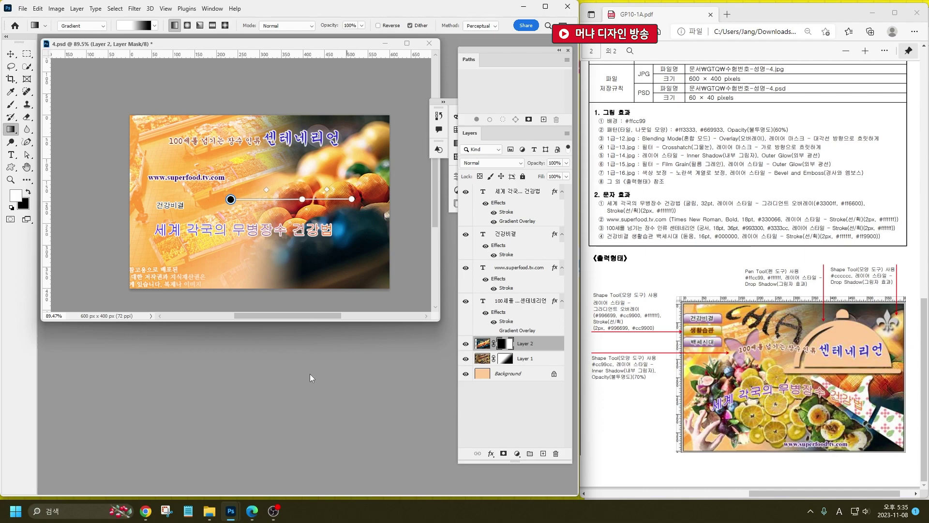
Open the egg toast photo 1급-14 and select the front avocado and egg toast with the Quick Selection tool.
key("ctrl+o")
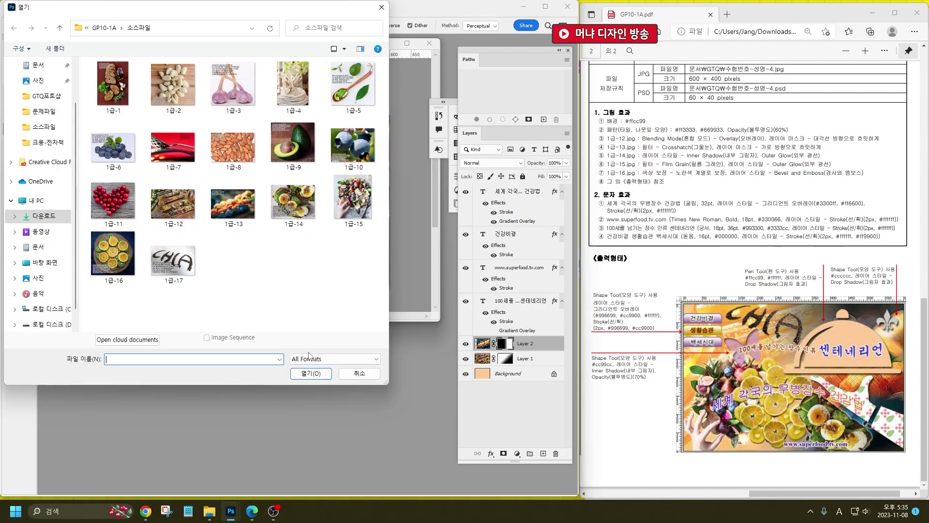
double_click(293, 201)
left_click_drag(246, 215, 411, 334)
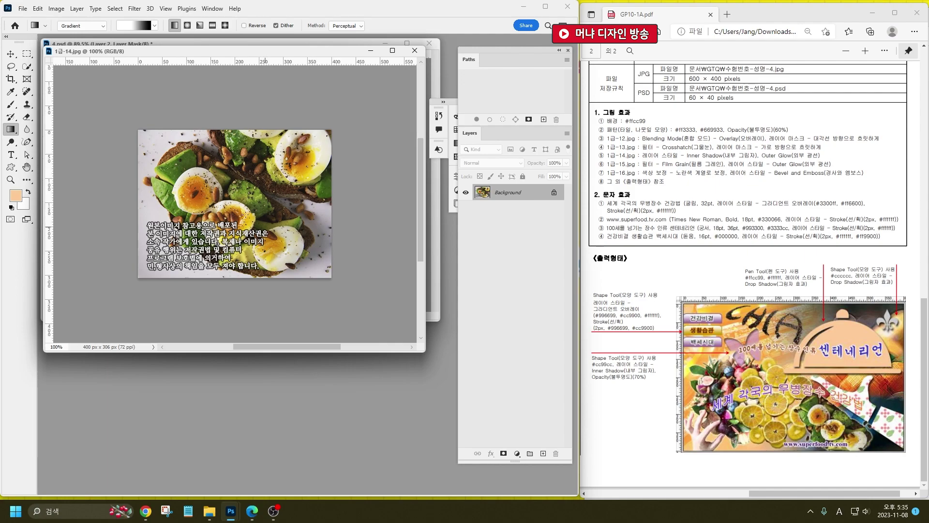
left_click(28, 67)
mouse_move(174, 160)
left_mouse_down()
mouse_move(176, 205)
mouse_move(162, 177)
mouse_move(234, 265)
mouse_move(274, 265)
mouse_move(288, 253)
mouse_move(291, 232)
mouse_move(188, 147)
mouse_move(202, 143)
mouse_move(226, 160)
mouse_move(224, 183)
mouse_move(195, 179)
mouse_move(191, 197)
mouse_move(223, 206)
left_mouse_up()
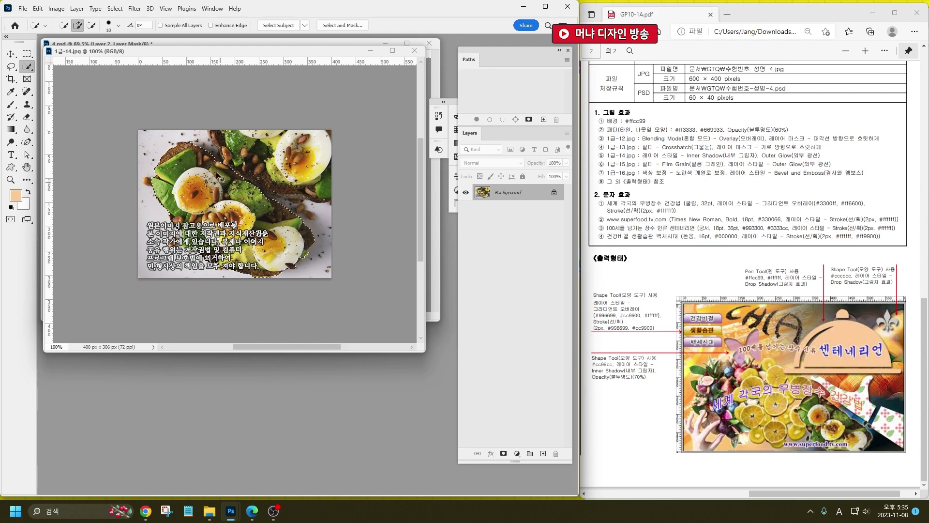
Copy the selected toast into 4.psd above the orange fruit photo and apply Inner Shadow and Outer Glow layer styles to it.
left_click_drag(239, 65, 326, 169)
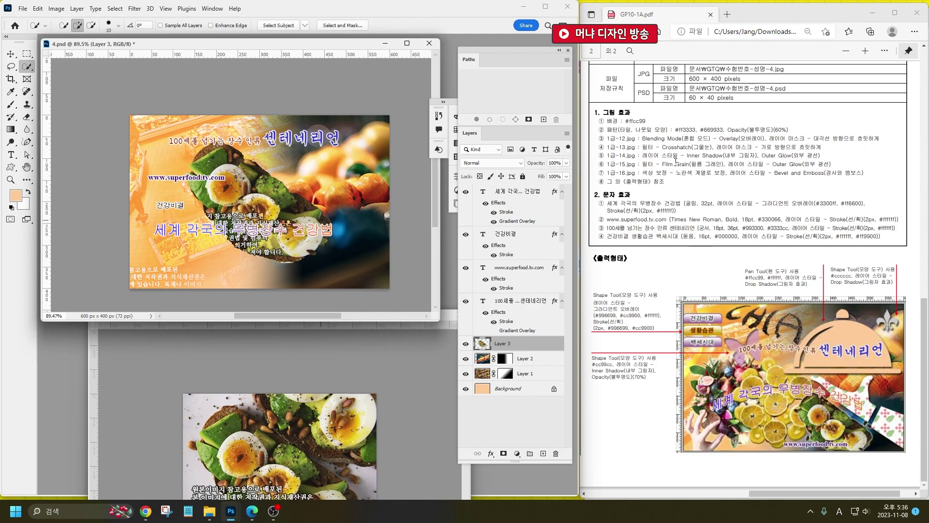
left_click(484, 454)
left_click(521, 389)
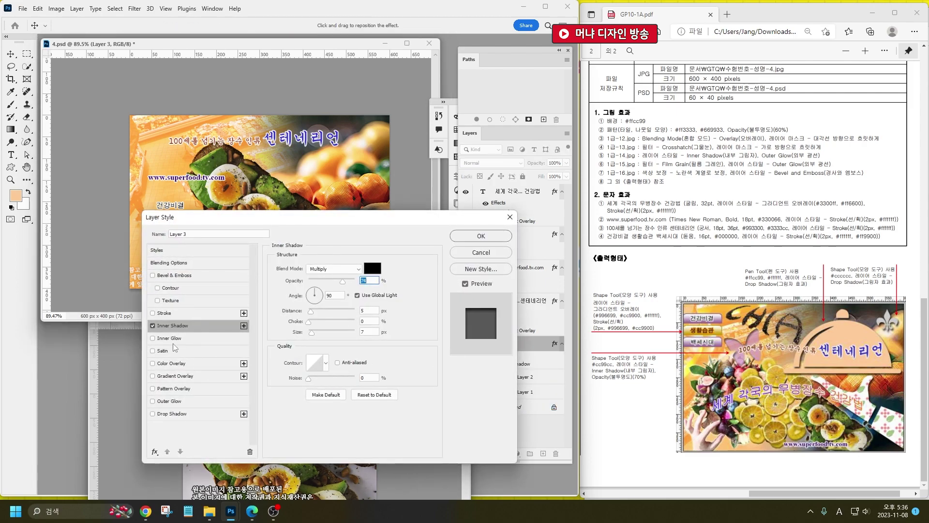
left_click(171, 401)
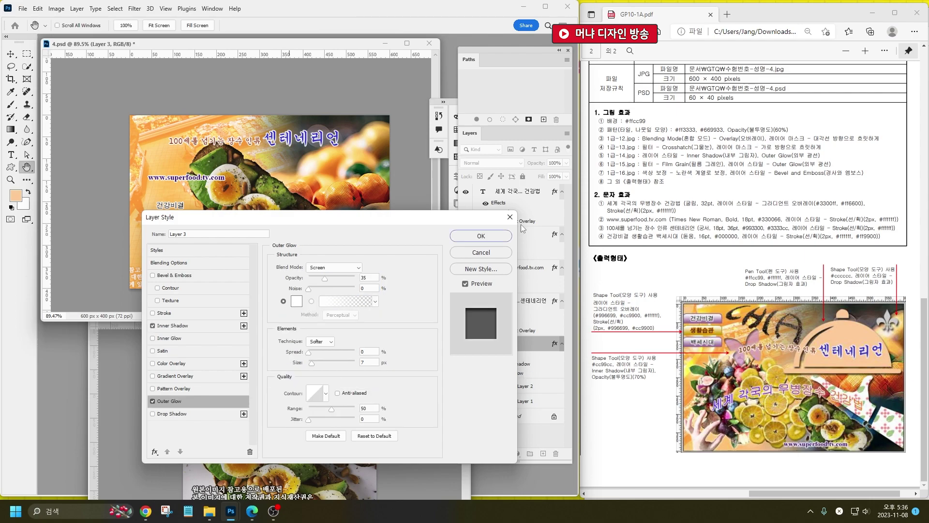
left_click(481, 236)
Scale down the toast cutout and move it to the lower middle of the canvas.
key("ctrl+t")
left_click_drag(333, 139, 282, 185)
left_click_drag(229, 216, 273, 236)
left_click_drag(326, 201, 317, 209)
key("Return")
Close the source image 1급-14 and open the fruit platter photo 1급-15.
key("w")
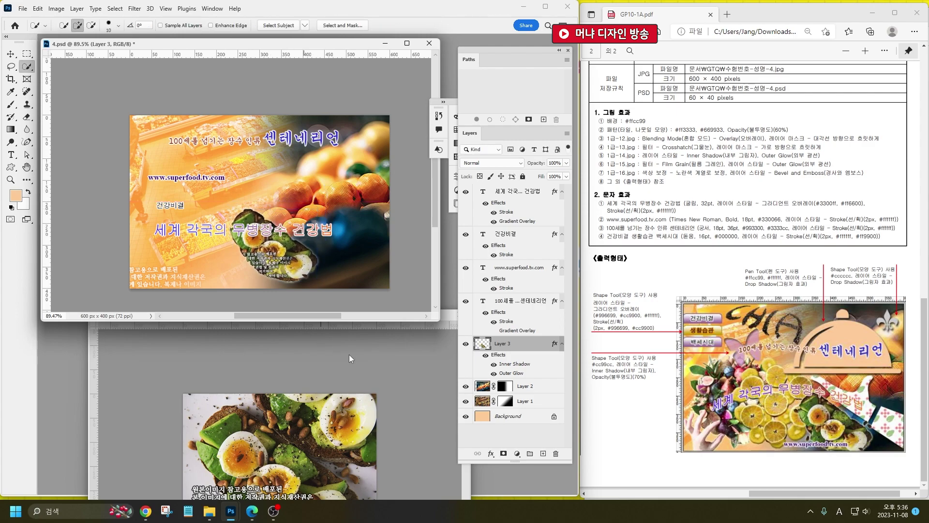
left_click(354, 357)
key("ctrl+w")
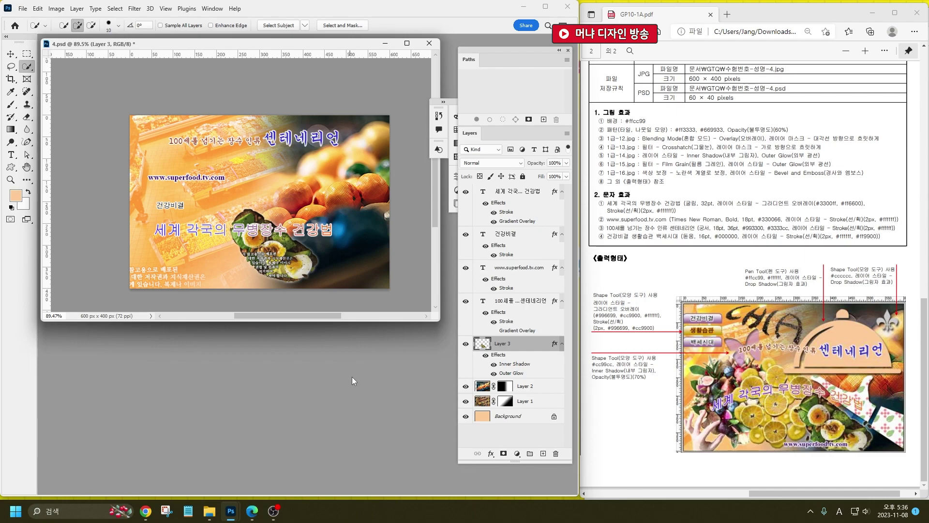
double_click(353, 377)
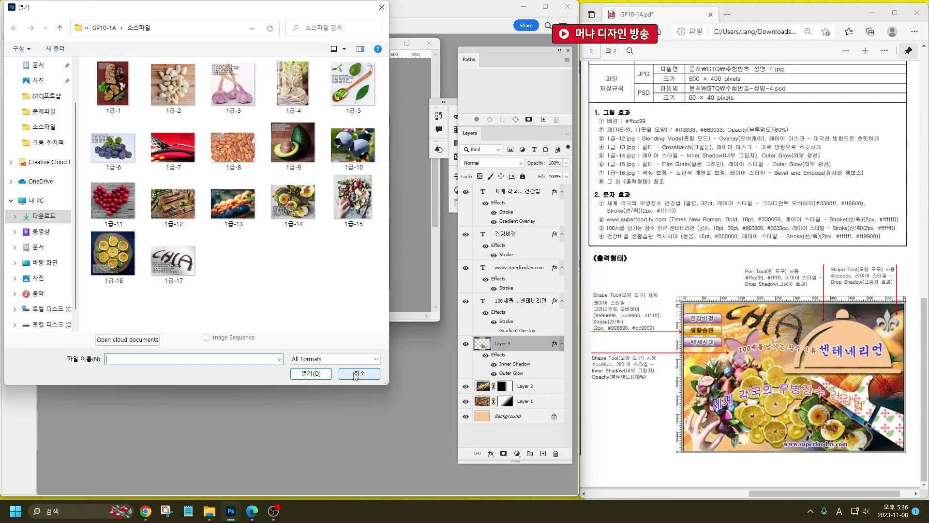
double_click(356, 209)
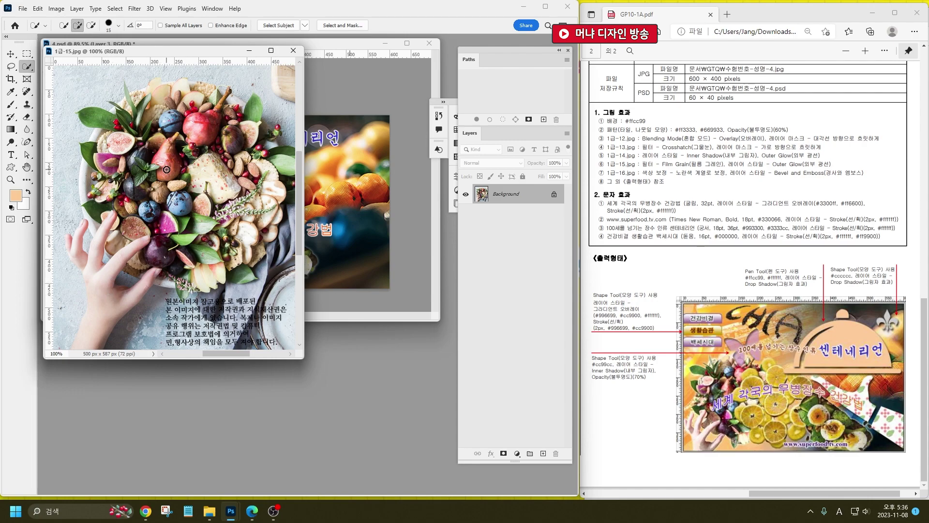
Select the main area of the fruit platter with the Quick Selection tool, using an enlarged brush.
key("bracketright")
key("bracketright")
key("bracketright")
key("bracketright")
key("bracketright")
key("bracketright")
mouse_move(167, 173)
left_mouse_down()
mouse_move(172, 152)
mouse_move(122, 125)
mouse_move(119, 173)
mouse_move(147, 242)
mouse_move(233, 185)
mouse_move(228, 132)
mouse_move(196, 109)
mouse_move(144, 110)
mouse_move(143, 117)
mouse_move(238, 131)
mouse_move(221, 113)
mouse_move(290, 96)
mouse_move(279, 90)
mouse_move(248, 186)
mouse_move(255, 215)
mouse_move(214, 254)
mouse_move(163, 260)
mouse_move(117, 227)
mouse_move(109, 145)
left_mouse_up()
Reduce the Quick Selection brush to 35 px and refine the selection around the platter's edges and the hand holding it.
key("bracketleft")
key("bracketleft")
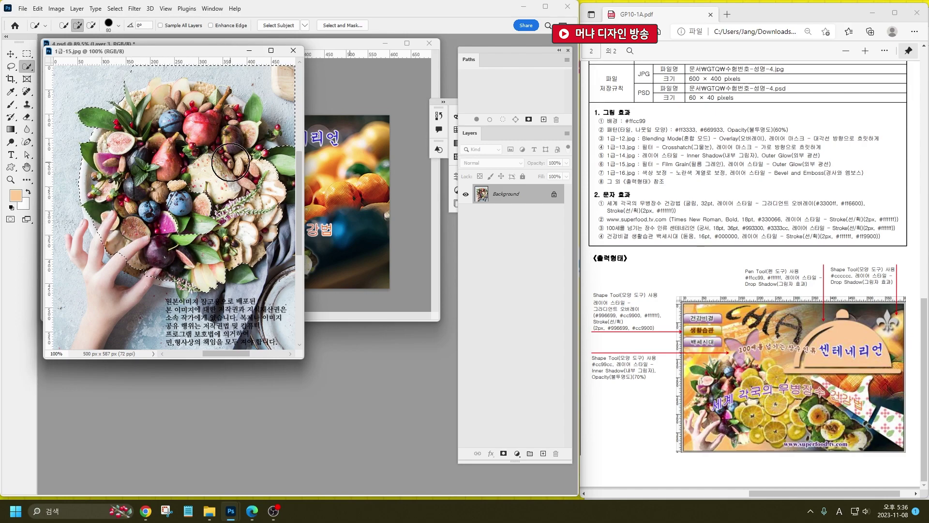
key("bracketleft")
key("bracketleft")
key("bracketleft")
key("bracketleft")
mouse_move(133, 69)
left_mouse_down()
mouse_move(191, 67)
mouse_move(279, 86)
mouse_move(263, 143)
mouse_move(271, 134)
mouse_move(264, 160)
mouse_move(280, 161)
mouse_move(275, 194)
left_mouse_up()
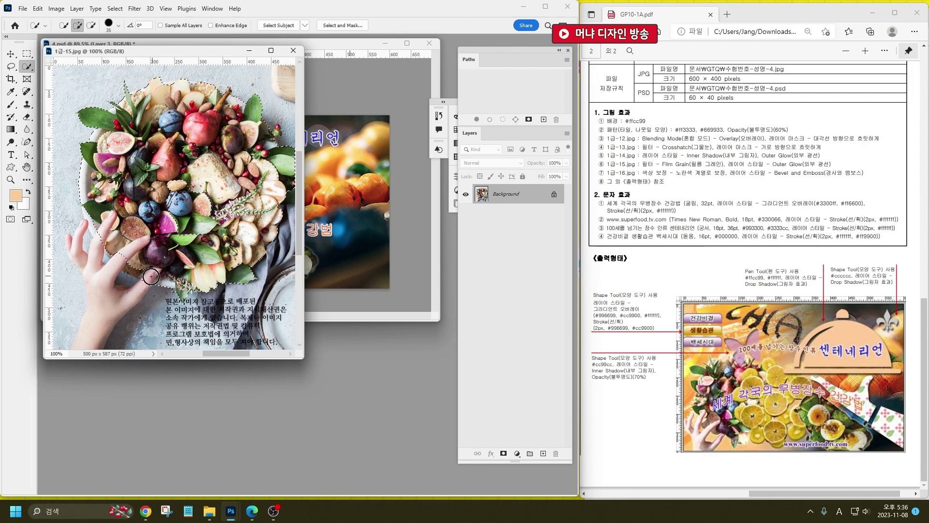
left_click_drag(98, 308, 89, 353)
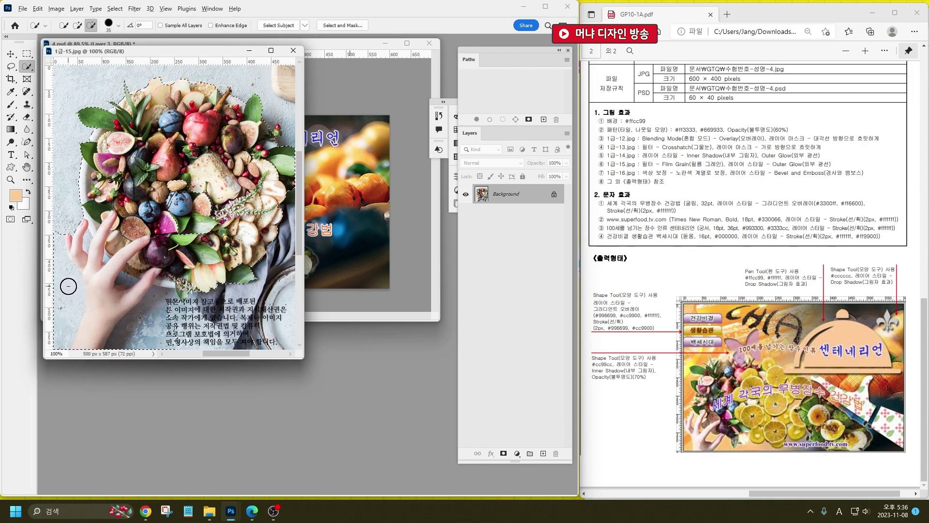
Refine the quick selection in 1급-15.jpg by removing the background around the hand and adding back missed parts of the wrist and fingers.
left_click_drag(63, 321, 55, 226)
mouse_move(127, 305)
left_mouse_down()
mouse_move(169, 330)
mouse_move(167, 310)
mouse_move(136, 350)
mouse_move(185, 296)
left_mouse_up()
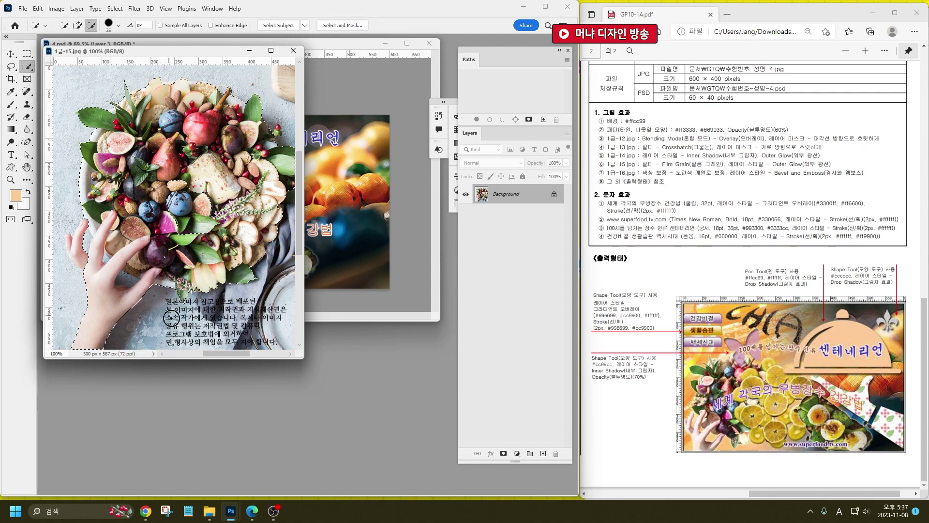
key("bracketleft")
mouse_move(80, 243)
left_mouse_down()
mouse_move(71, 249)
mouse_move(81, 245)
left_mouse_up()
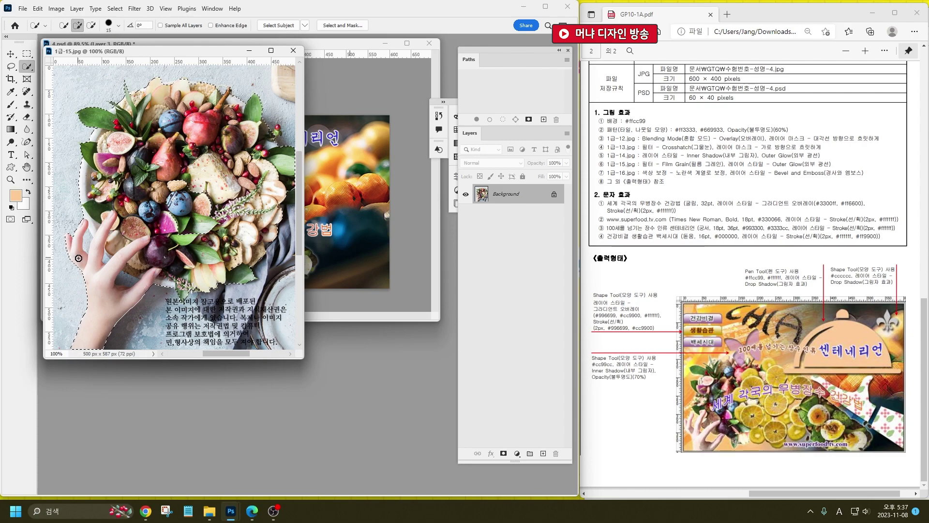
left_click(88, 237)
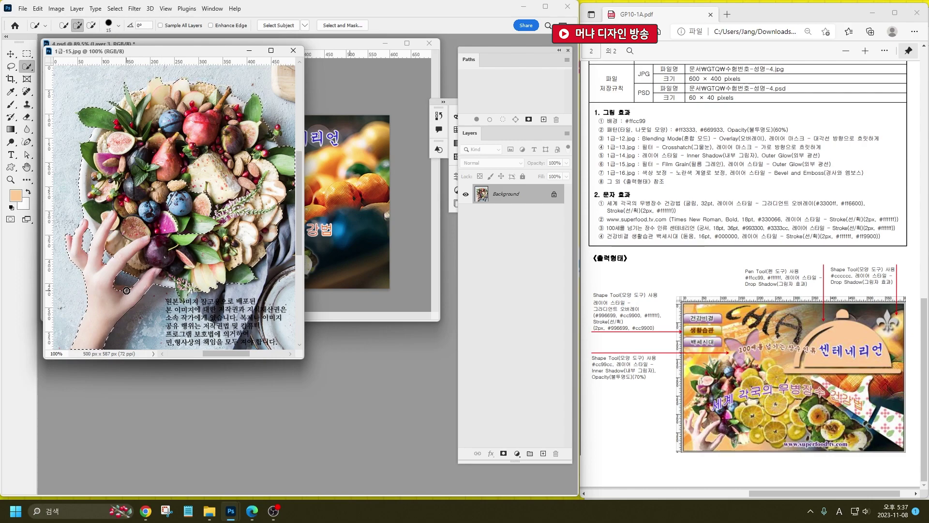
left_click_drag(122, 290, 110, 252)
left_click(114, 256)
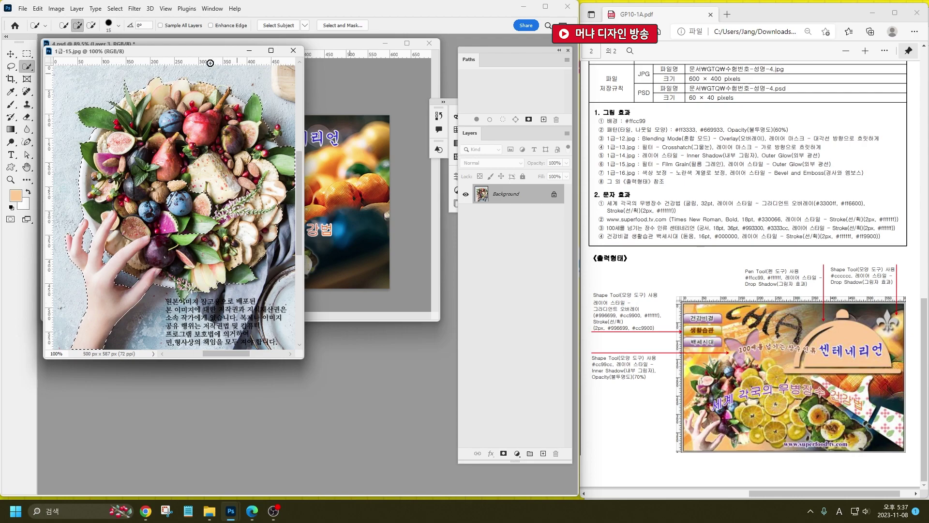
Copy the selected fruit plate and hand from 1급-15.jpg into 4.psd.
left_click_drag(196, 51, 398, 283)
key("ctrl+c")
left_click(355, 245)
key("ctrl+v")
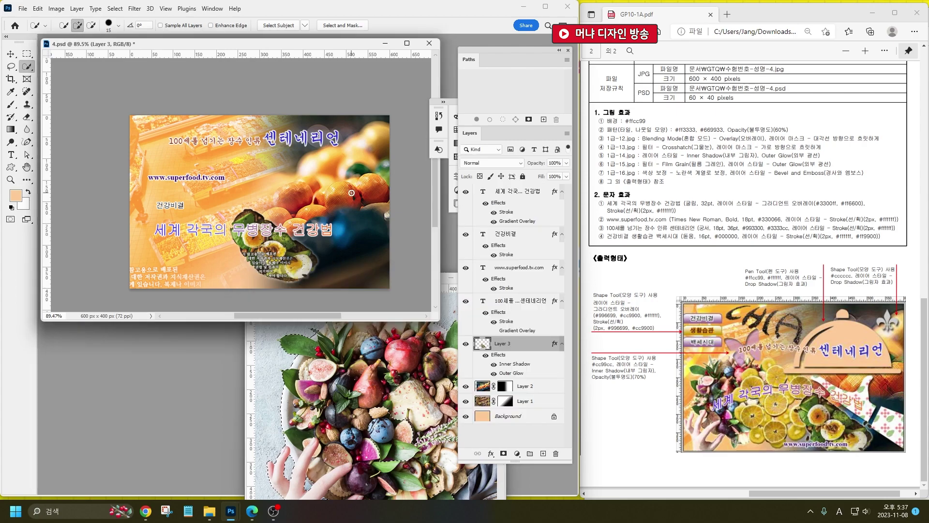
key("ctrl+t")
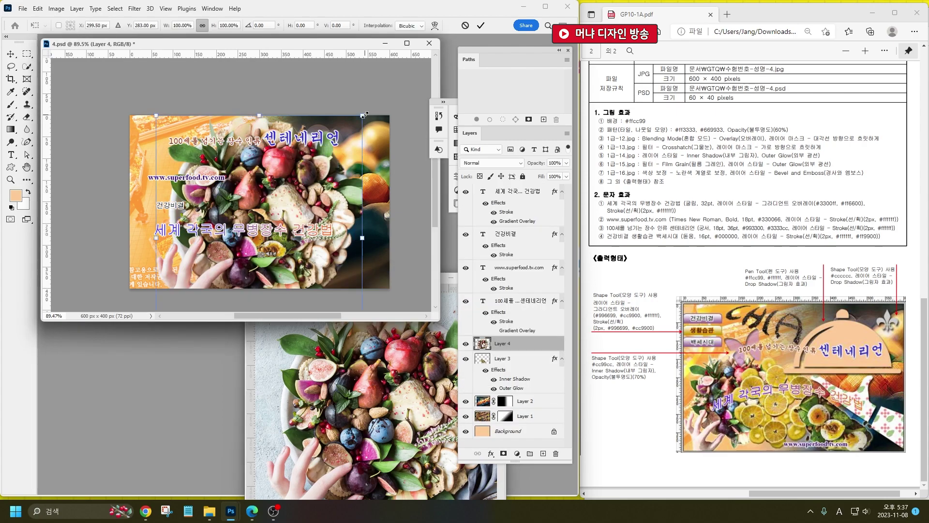
left_click_drag(359, 114, 299, 191)
mouse_move(242, 252)
left_mouse_down()
mouse_move(224, 180)
mouse_move(233, 189)
left_mouse_up()
key("Escape")
Copy the fruit plate and hand selection from 1급-15.jpg into 4.psd again and delete the earlier pasted Layer 4.
left_click(449, 418)
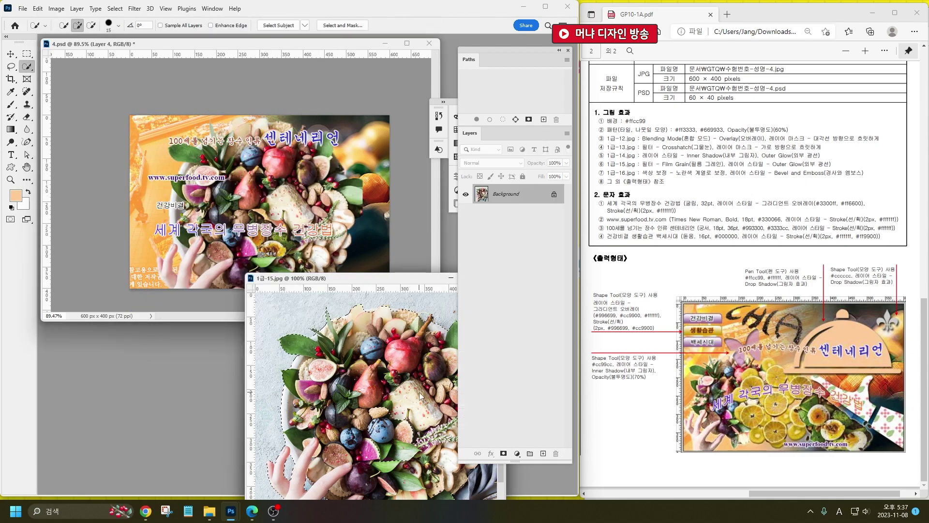
key("ctrl+c")
left_click(339, 216)
key("ctrl+v")
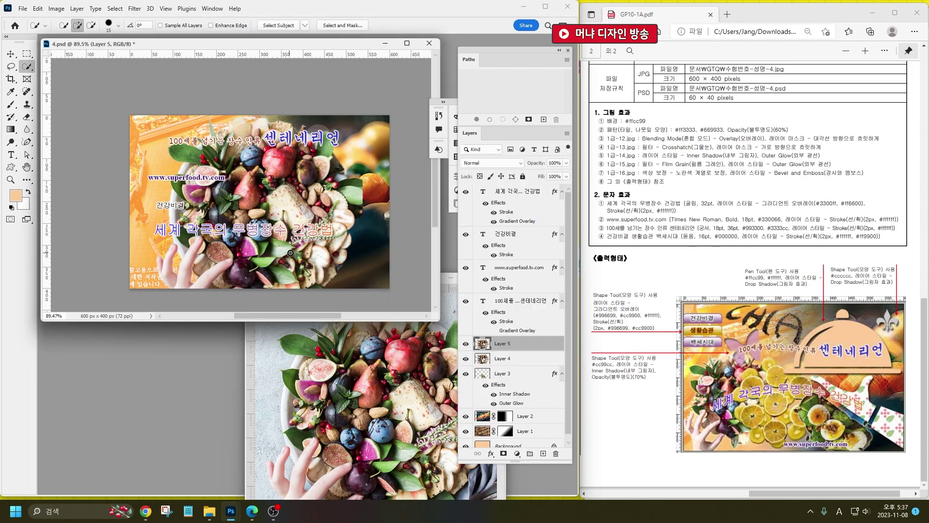
left_click(500, 358)
key("Delete")
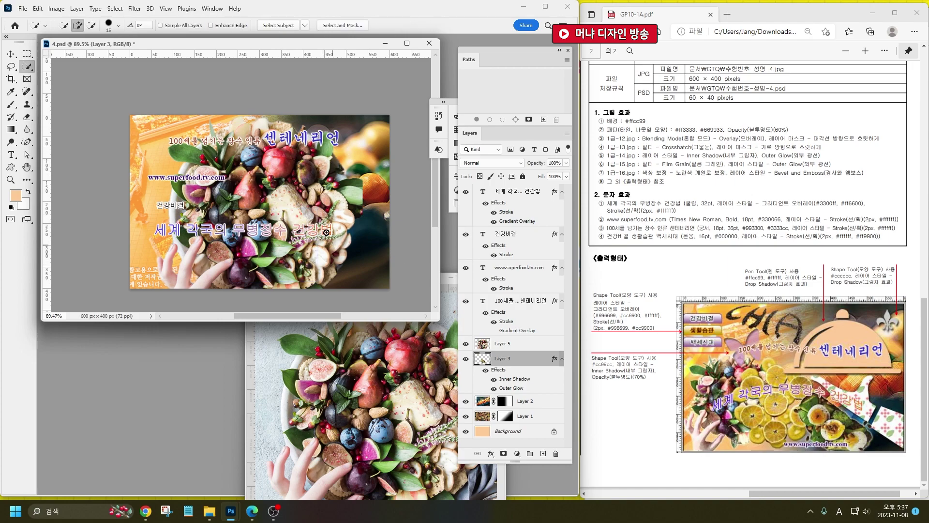
Scale the pasted fruit plate and hand to about 57.72% and place it in the lower-left corner of the composition.
left_click(503, 344)
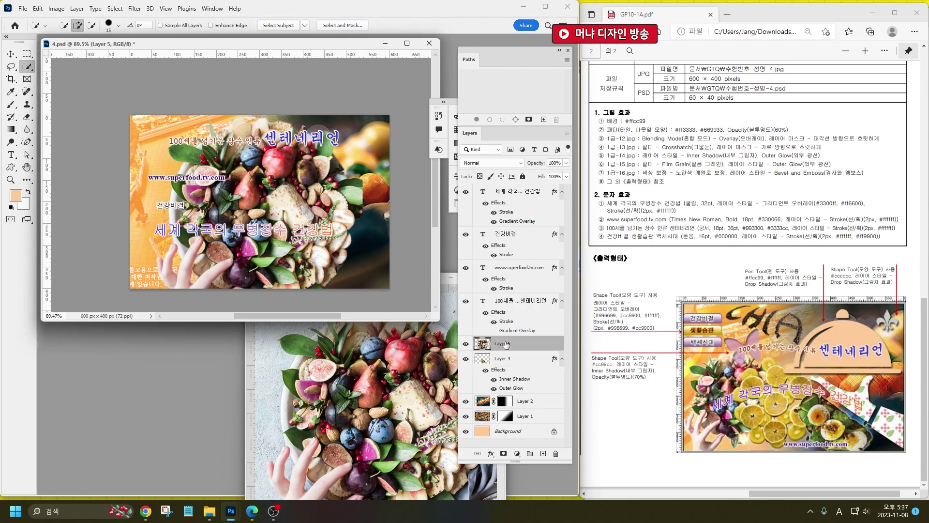
key("ctrl+t")
left_click_drag(362, 114, 264, 194)
left_click_drag(239, 267, 218, 223)
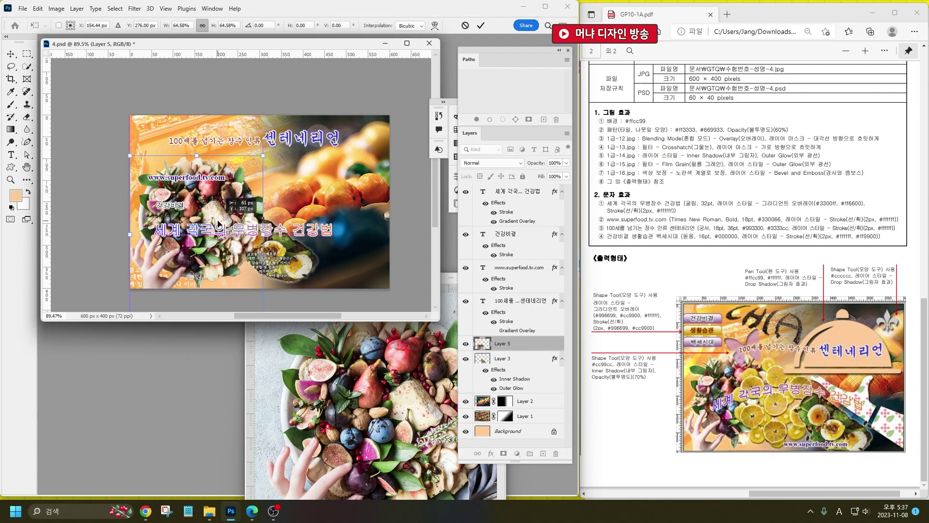
left_click_drag(262, 154, 247, 171)
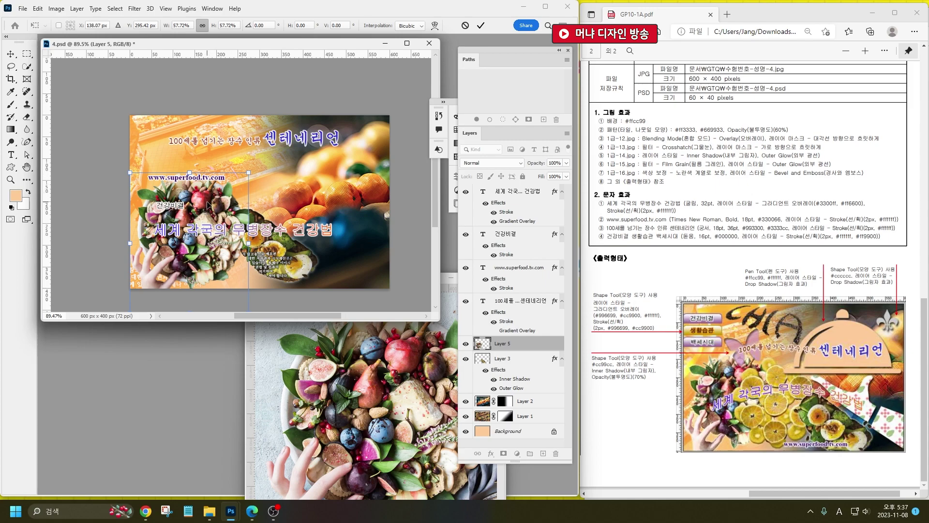
key("Return")
key("w")
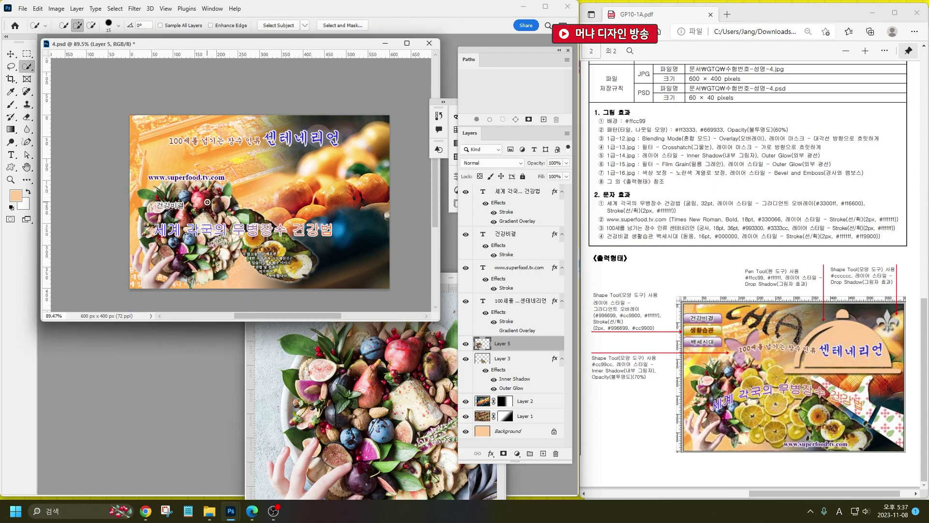
Apply the Film Grain filter to the fruit plate and hand layer.
left_click(134, 9)
left_click(184, 63)
left_click(832, 65)
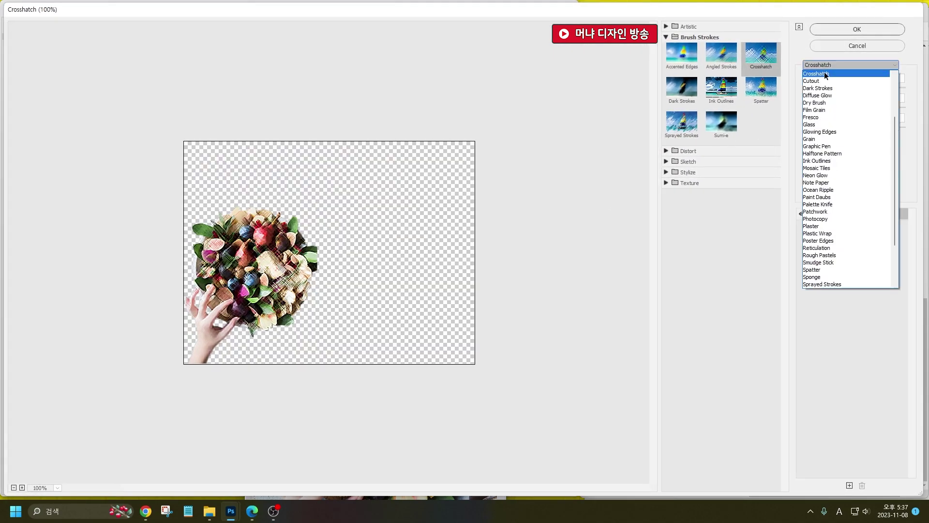
scroll(830, 133, "up", 3)
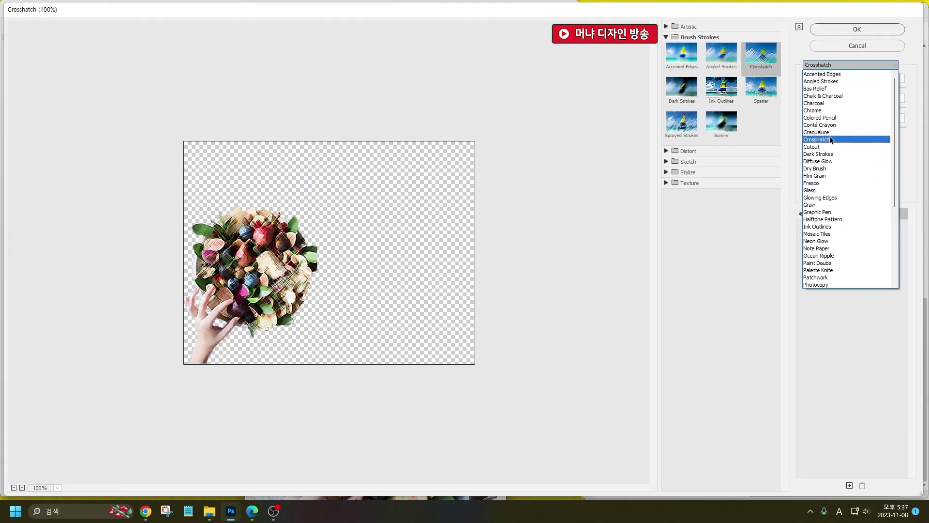
left_click(829, 174)
left_click(859, 33)
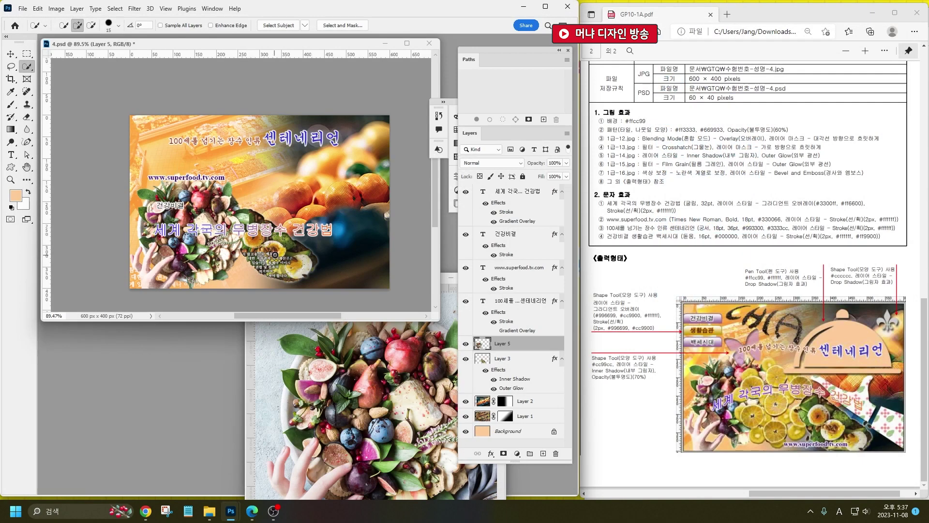
Add an Outer Glow layer style to the fruit plate and hand with 35% opacity and 7 px size.
left_click(490, 454)
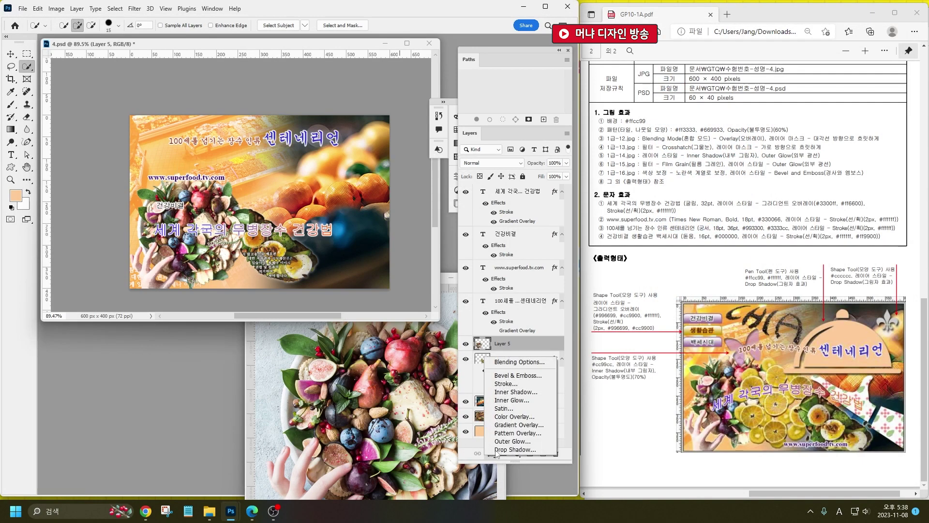
left_click(527, 442)
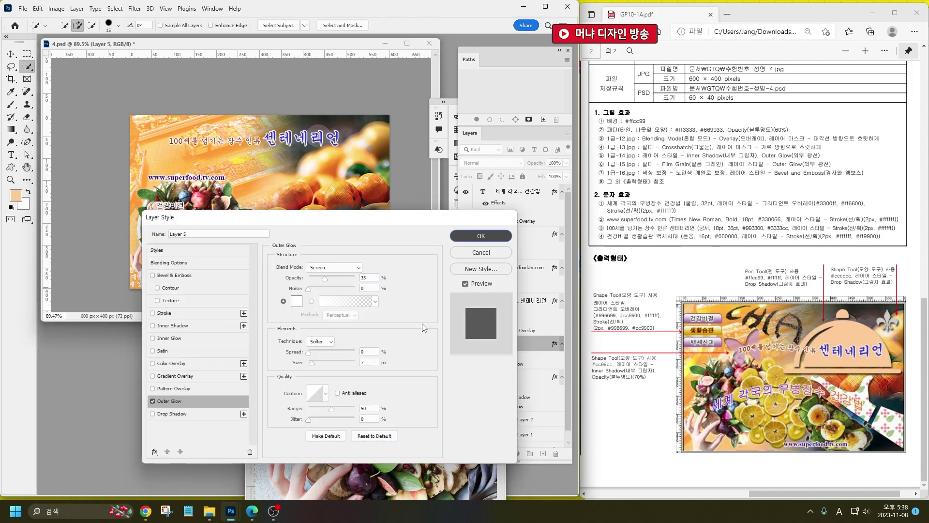
key("Return")
Open 1급-16.jpg and quick-select the orange and kiwi slices on the wooden board.
double_click(373, 376)
double_click(129, 257)
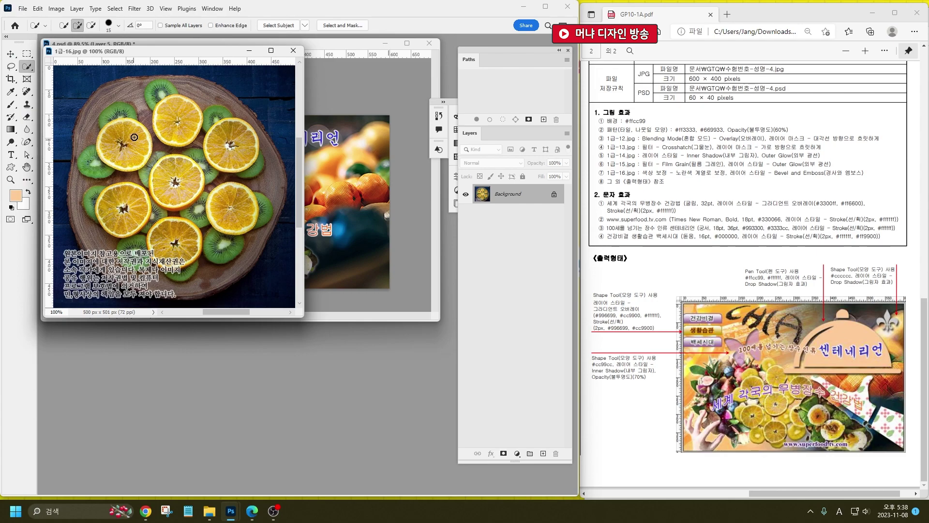
mouse_move(118, 112)
left_mouse_down()
mouse_move(117, 134)
mouse_move(142, 144)
left_mouse_up()
mouse_move(165, 97)
left_mouse_down()
mouse_move(181, 137)
mouse_move(150, 94)
mouse_move(165, 87)
mouse_move(180, 117)
mouse_move(219, 118)
mouse_move(222, 133)
mouse_move(209, 115)
mouse_move(234, 151)
mouse_move(163, 181)
mouse_move(147, 158)
mouse_move(149, 170)
mouse_move(166, 195)
mouse_move(198, 167)
left_mouse_up()
mouse_move(187, 221)
left_mouse_down()
mouse_move(181, 248)
mouse_move(161, 238)
left_mouse_up()
left_click_drag(117, 204, 107, 218)
left_click_drag(102, 218, 98, 170)
mouse_move(179, 271)
left_mouse_down()
mouse_move(202, 239)
mouse_move(228, 238)
mouse_move(218, 255)
mouse_move(238, 245)
mouse_move(225, 195)
mouse_move(255, 201)
mouse_move(265, 215)
mouse_move(257, 221)
mouse_move(254, 165)
left_mouse_up()
Clean up the slice selection with a smaller brush by subtracting the wood gaps between slices and restoring missed fruit areas.
key("ctrl+0")
key("alt")
mouse_move(187, 116)
left_mouse_down()
mouse_move(196, 146)
mouse_move(175, 116)
mouse_move(191, 155)
left_mouse_up()
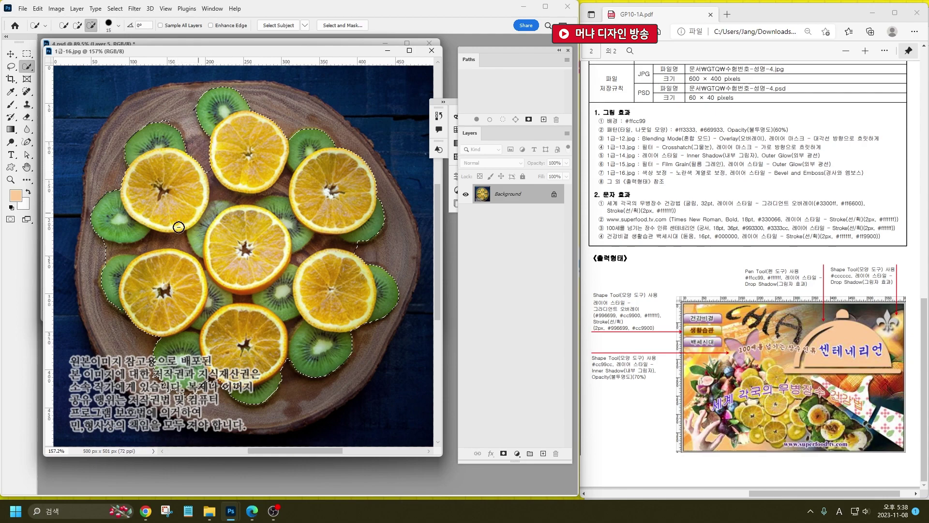
key("bracketleft")
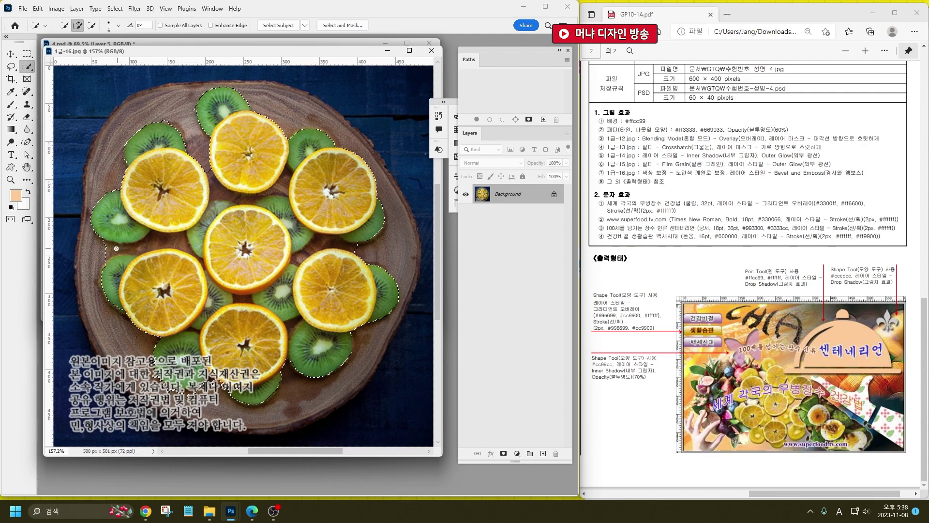
key("alt")
left_click_drag(172, 240, 200, 259)
mouse_move(214, 210)
left_mouse_down()
mouse_move(216, 194)
mouse_move(272, 211)
mouse_move(265, 204)
left_mouse_up()
key("alt")
mouse_move(319, 244)
left_mouse_down()
mouse_move(293, 260)
mouse_move(363, 252)
left_mouse_up()
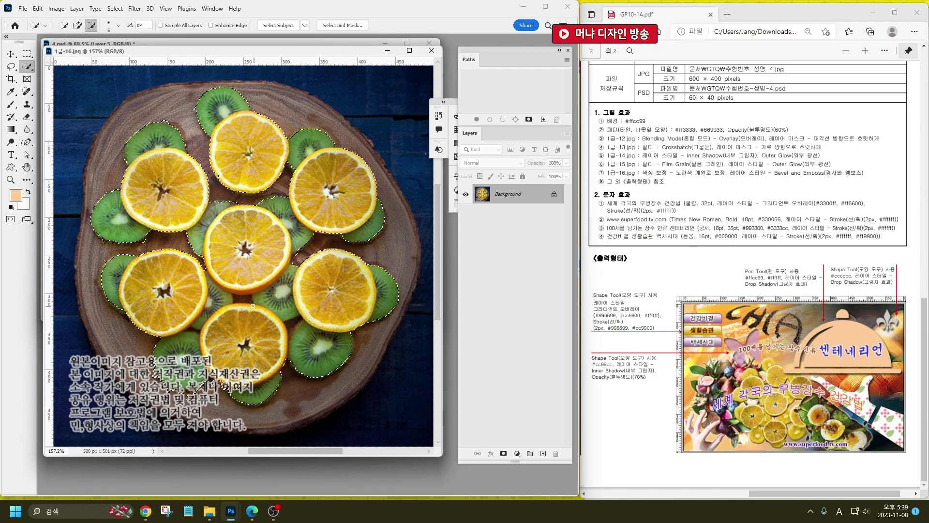
Copy the selected orange and kiwi slices from 1급-16.jpg into 4.psd as a new layer.
key("alt")
scroll(300, 277, "down", 3)
key("alt")
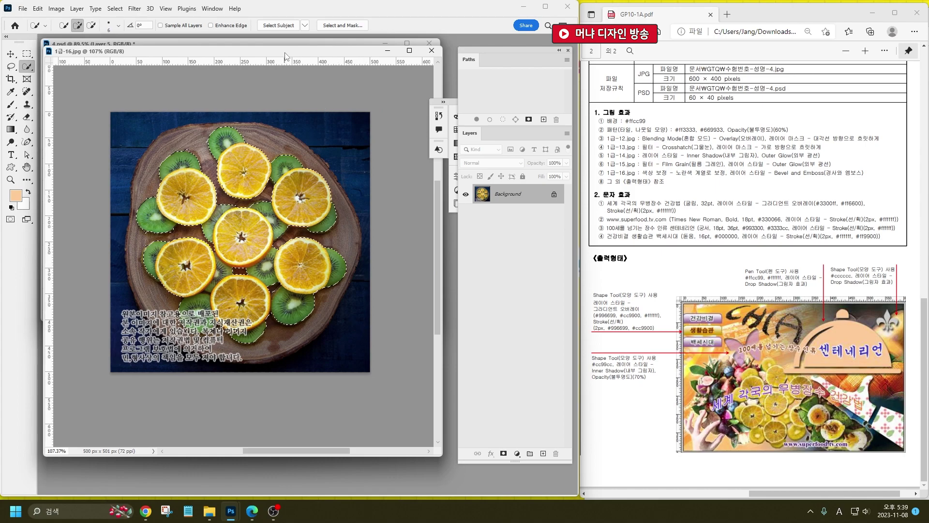
left_click_drag(285, 51, 306, 382)
key("ctrl+v")
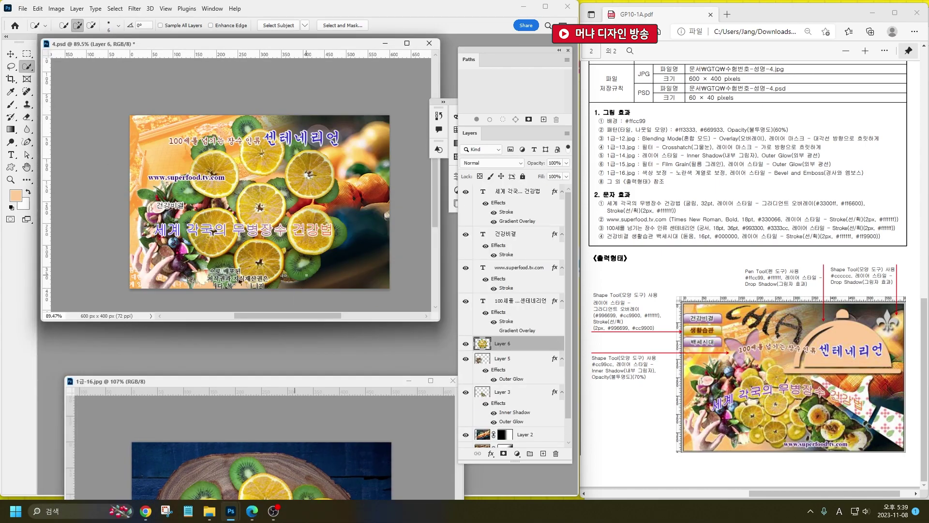
Colorize the slices layer yellow with Hue/Saturation, raising the saturation to about 77 and slightly increasing the hue and lightness.
key("ctrl+u")
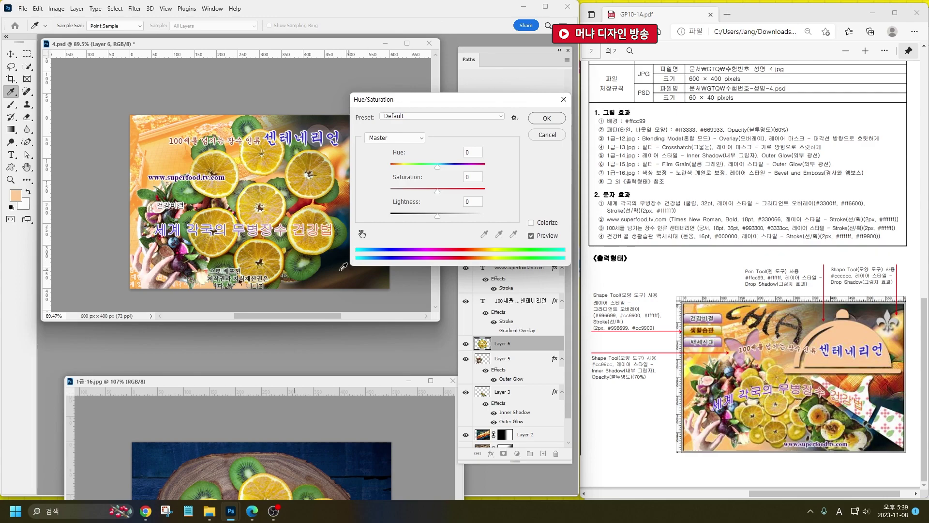
left_click(532, 223)
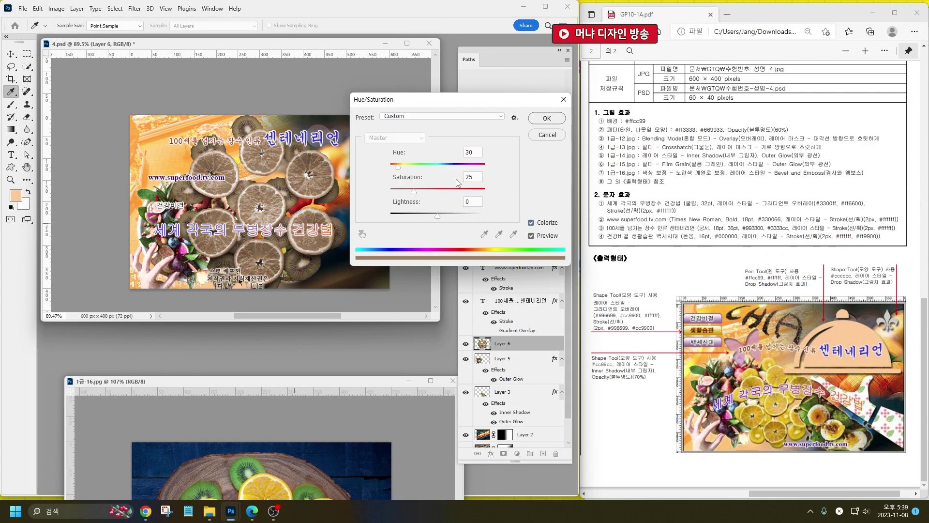
left_click_drag(415, 194, 457, 200)
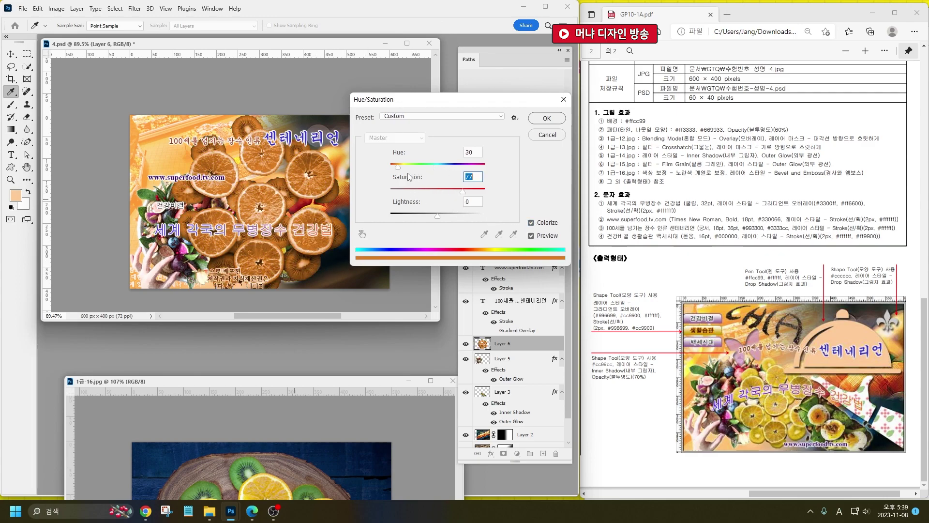
mouse_move(398, 168)
left_mouse_down()
mouse_move(415, 166)
mouse_move(406, 167)
left_mouse_up()
left_click_drag(437, 216, 442, 216)
left_click(547, 118)
key("w")
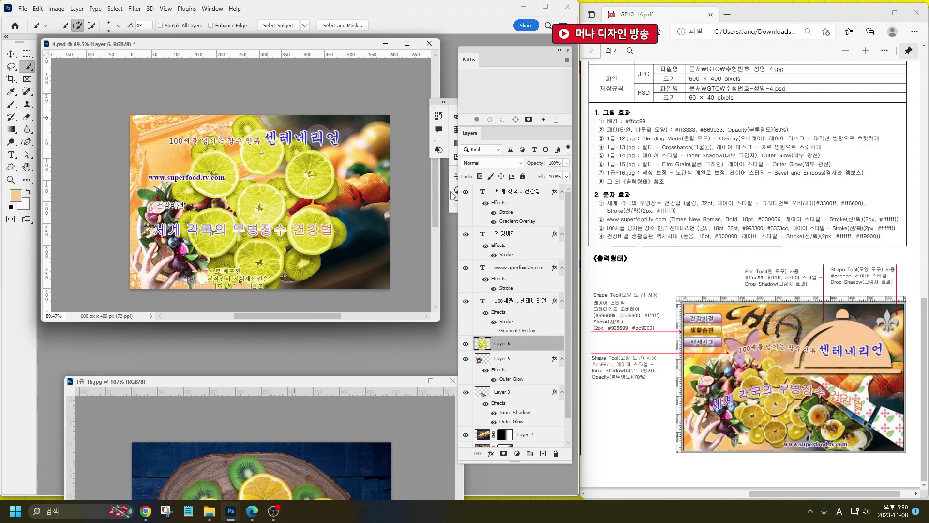
Add a Bevel & Emboss layer style to the yellow slices, using the Emboss style with 7 px size.
left_click(491, 453)
left_click(532, 380)
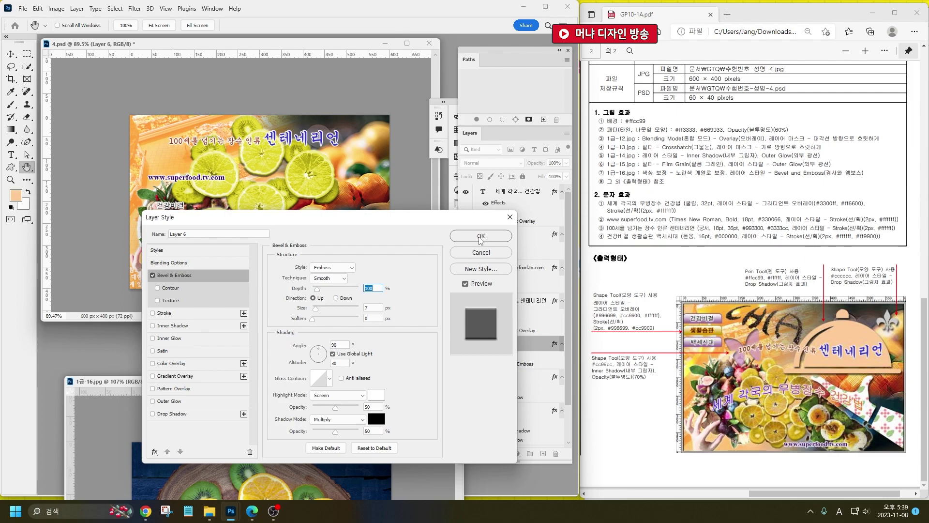
left_click(481, 237)
Scale the yellow slices to about 58.68% and place them beside the fruit plate along the bottom of the composition.
key("ctrl+t")
left_click_drag(347, 115, 268, 196)
left_click_drag(240, 264, 253, 248)
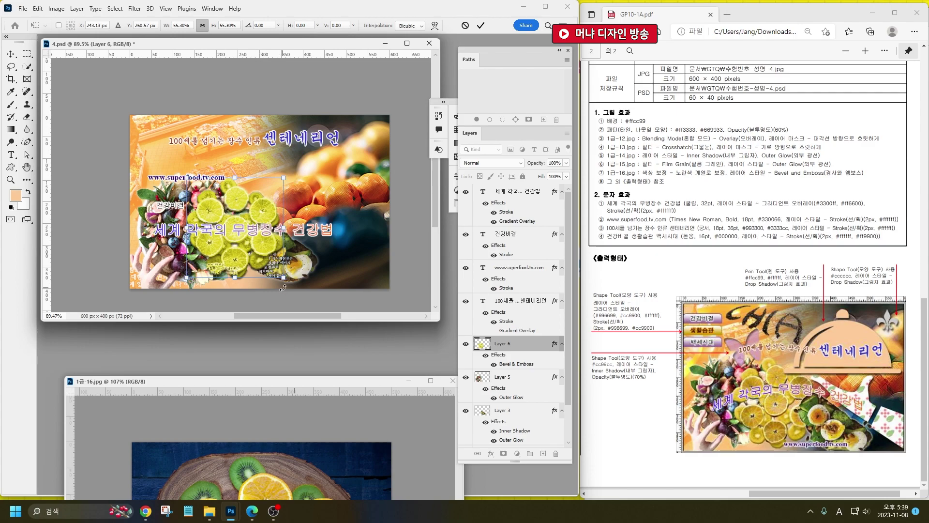
left_click_drag(283, 279, 294, 289)
key("Return")
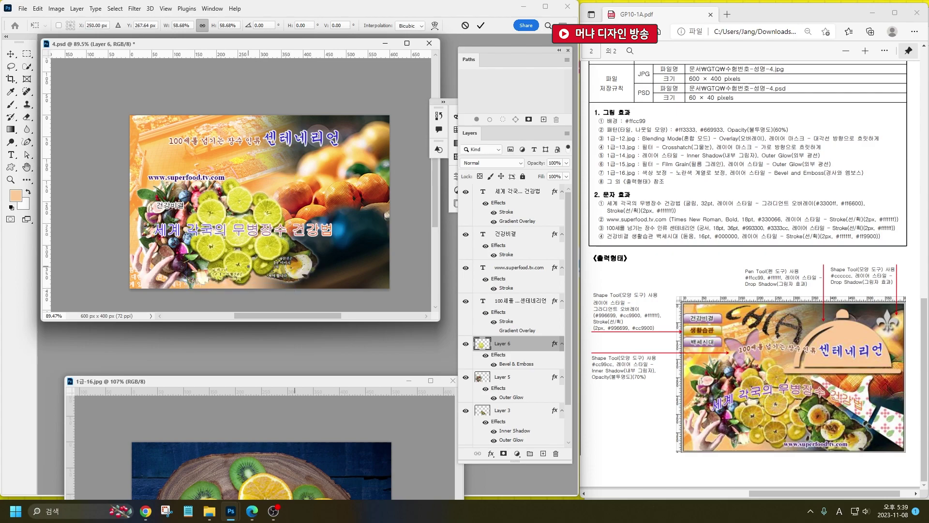
key("w")
Bring the egg salad bowl in front of the yellow slices, shift it right toward the lower edge, and close 1급-16.jpg.
key("v")
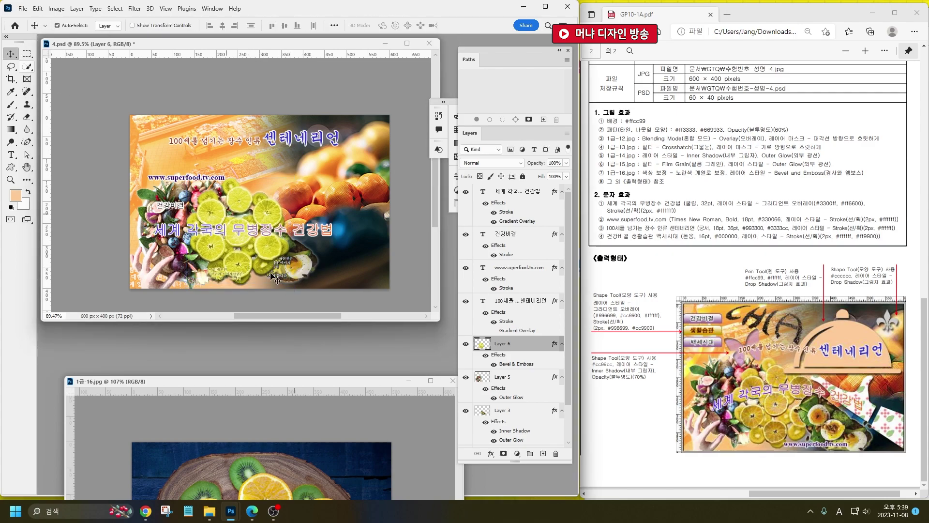
left_click_drag(292, 267, 316, 269)
key("ctrl+bracketright")
key("ctrl+bracketright")
key("ctrl+bracketright")
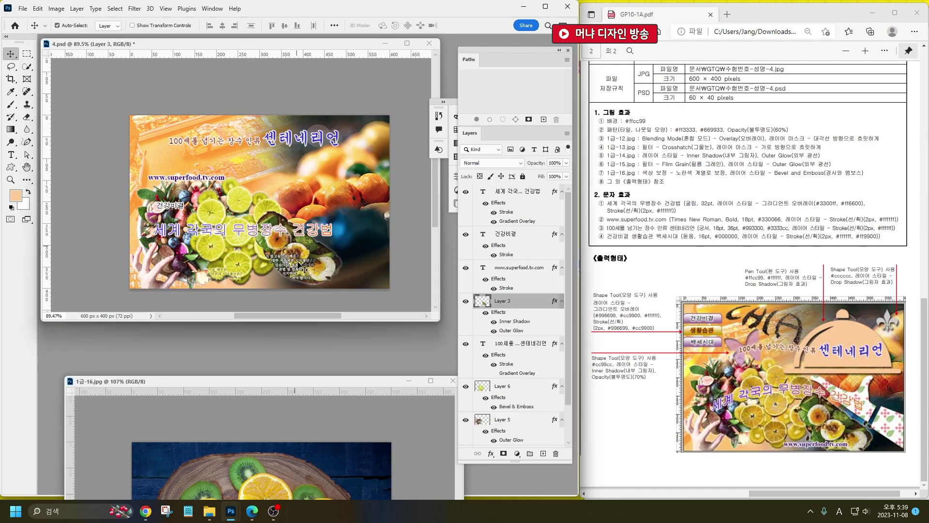
left_click_drag(305, 278, 326, 260)
left_click(453, 380)
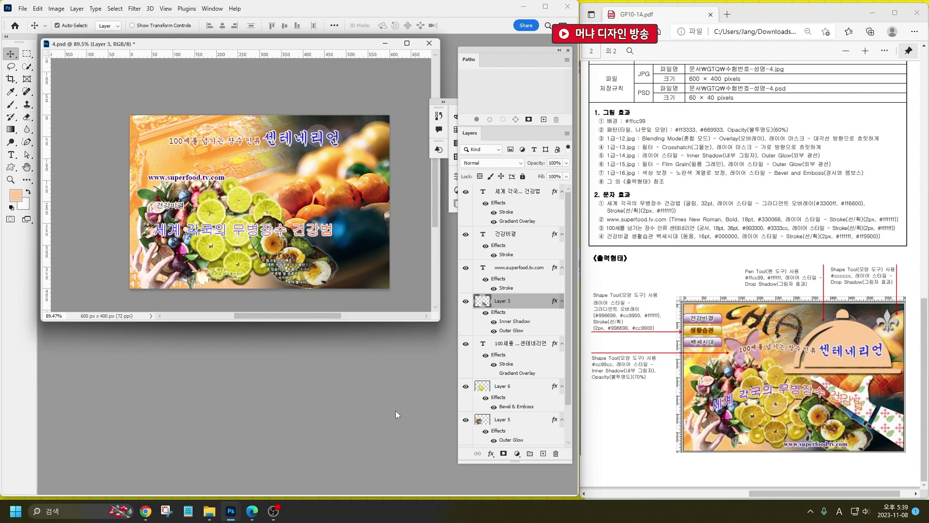
key("ctrl")
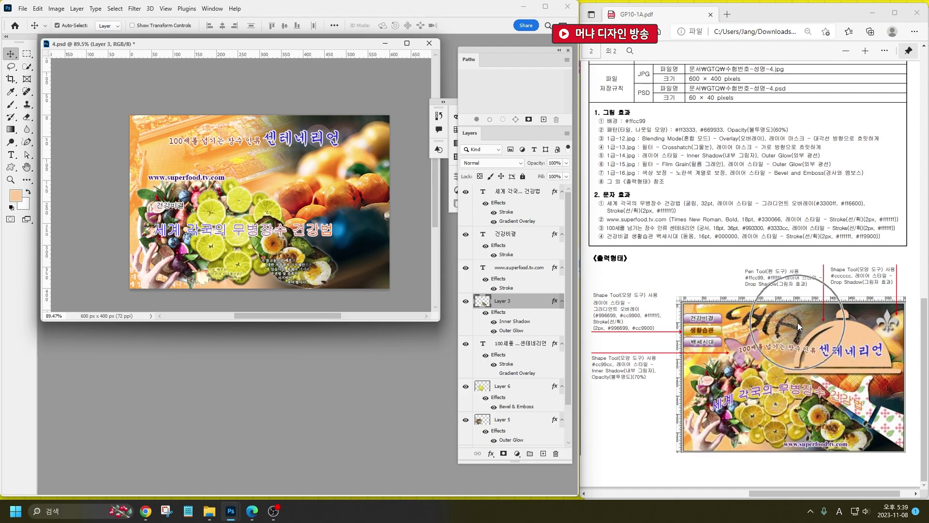
Open 1급-17.jpg and place its window below the banner artwork.
key("ctrl+o")
double_click(174, 257)
left_click_drag(161, 51, 289, 276)
Select the white background of 1급-17.jpg with the Magic Wand and invert the selection to isolate the CHIA lettering.
left_click(26, 66)
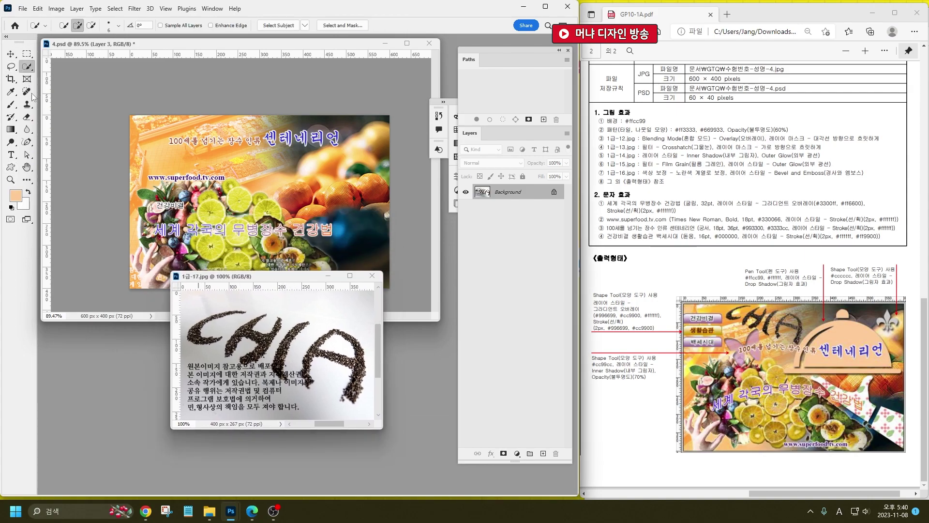
right_click(27, 66)
left_click(62, 86)
left_click(343, 358)
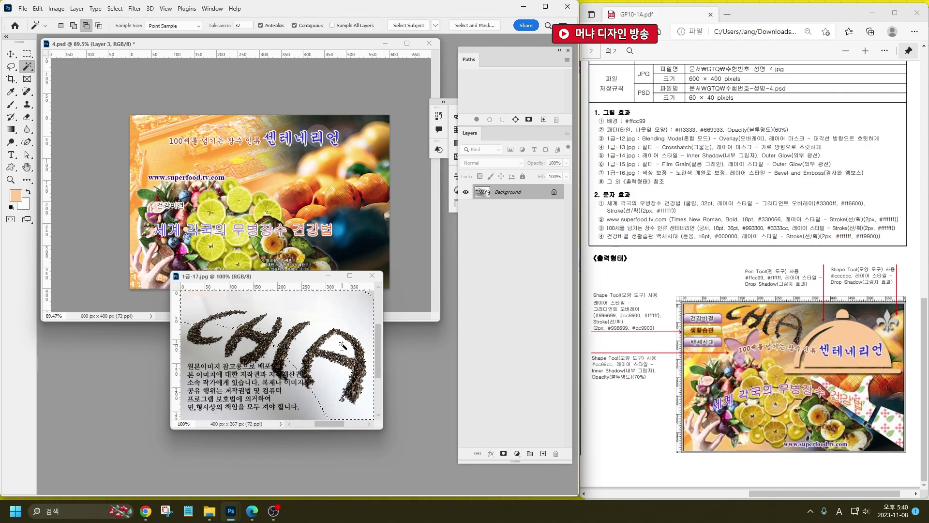
left_click(342, 411)
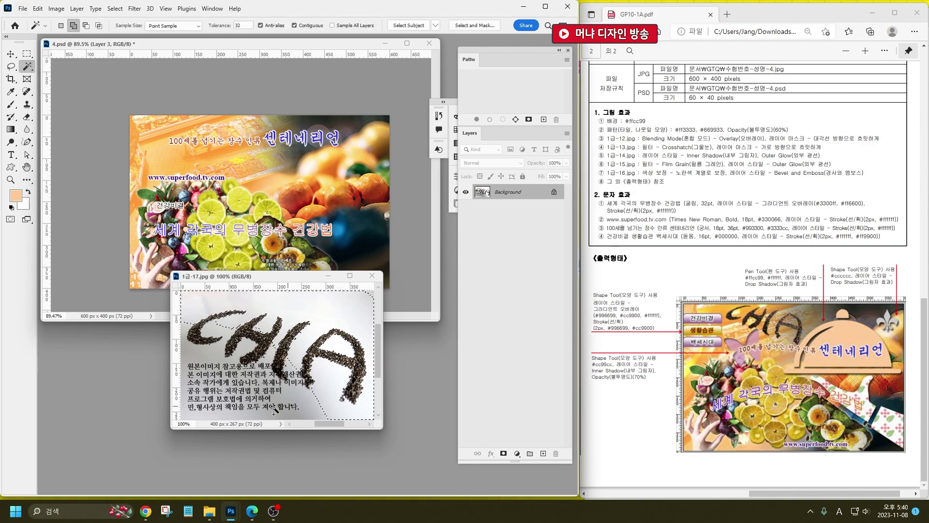
left_click(198, 366)
left_click(203, 394)
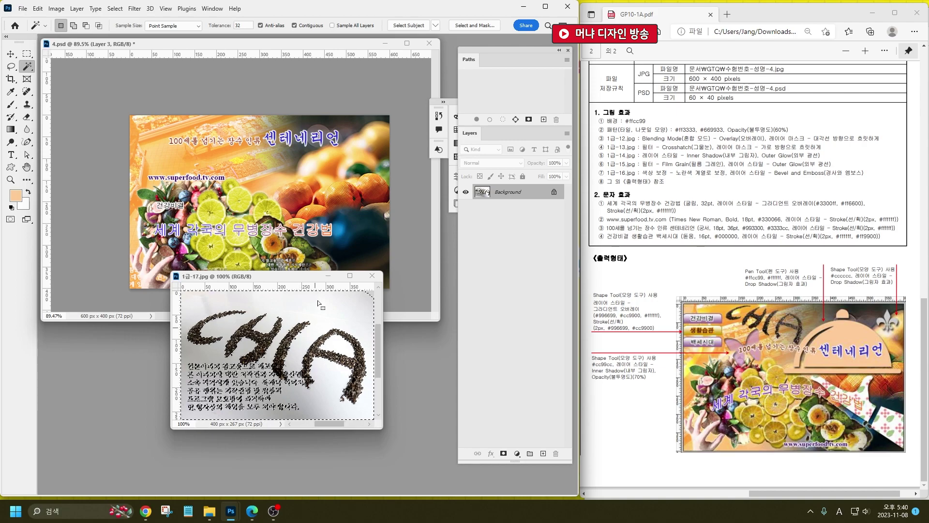
left_click(115, 8)
left_click(130, 48)
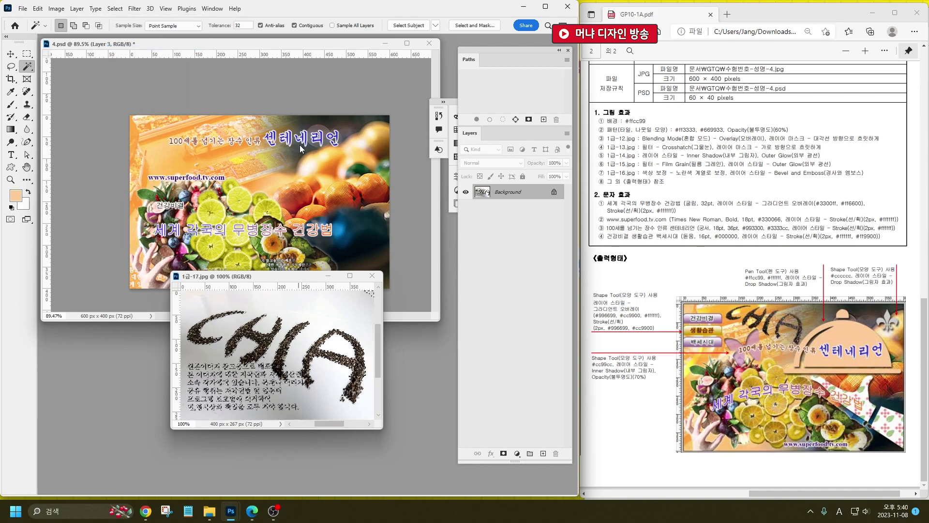
Paste the CHIA lettering into 4.psd, scale it to about 64.56% near the banner's upper edge, and close 1급-17.jpg.
left_click(310, 96)
key("ctrl+v")
key("ctrl+t")
left_click_drag(340, 254, 275, 176)
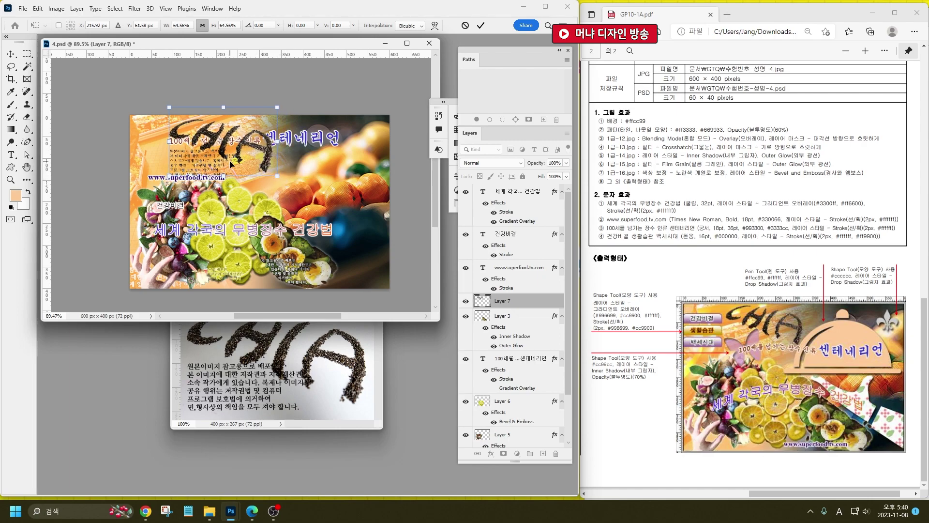
key("Return")
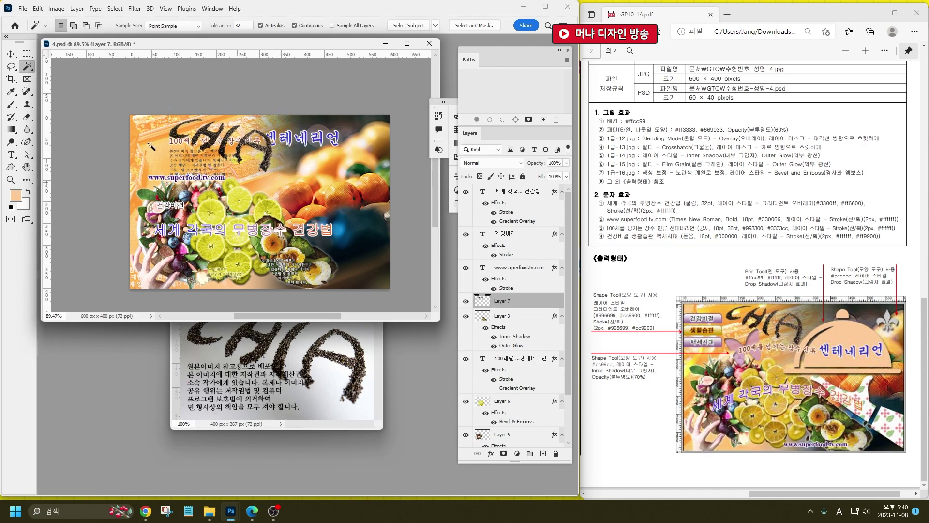
left_click(361, 408)
left_click(372, 276)
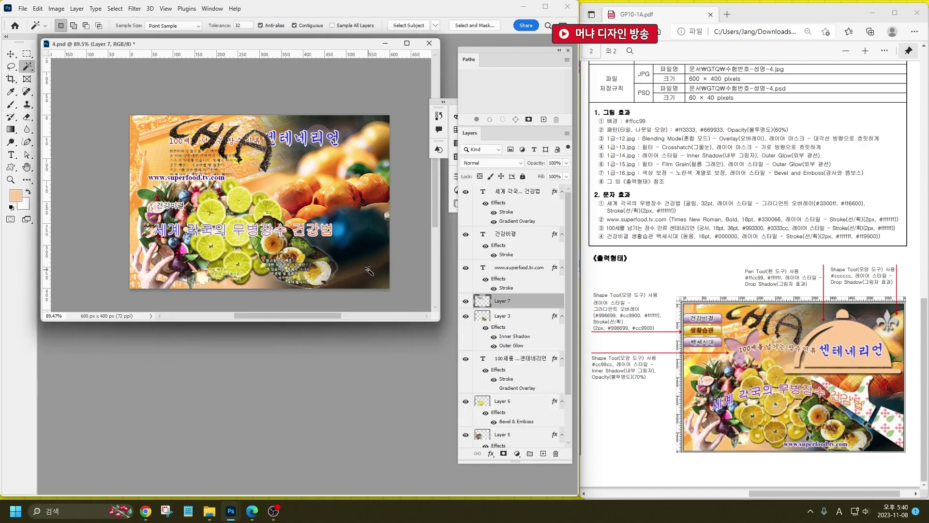
Move the Overlay background photo to the right and shift the CHIA lettering slightly right.
left_click(11, 53)
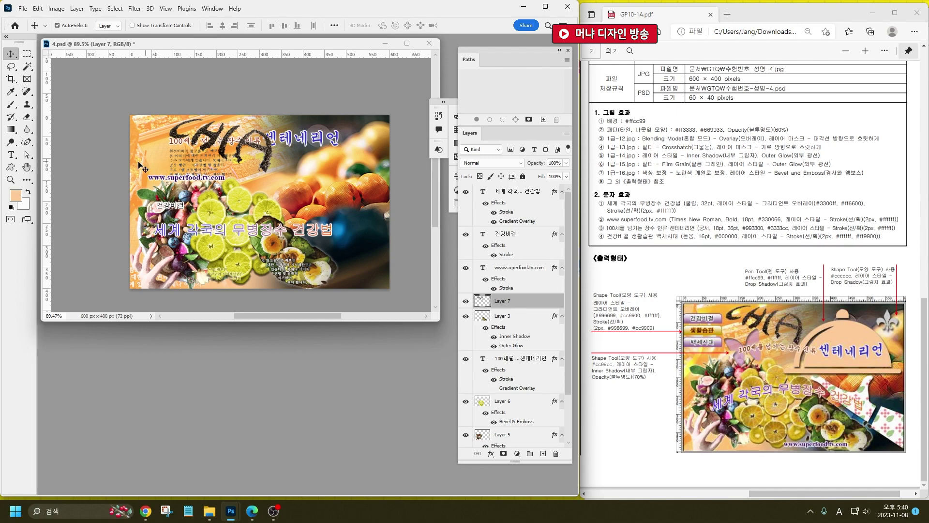
left_click_drag(148, 153, 234, 153)
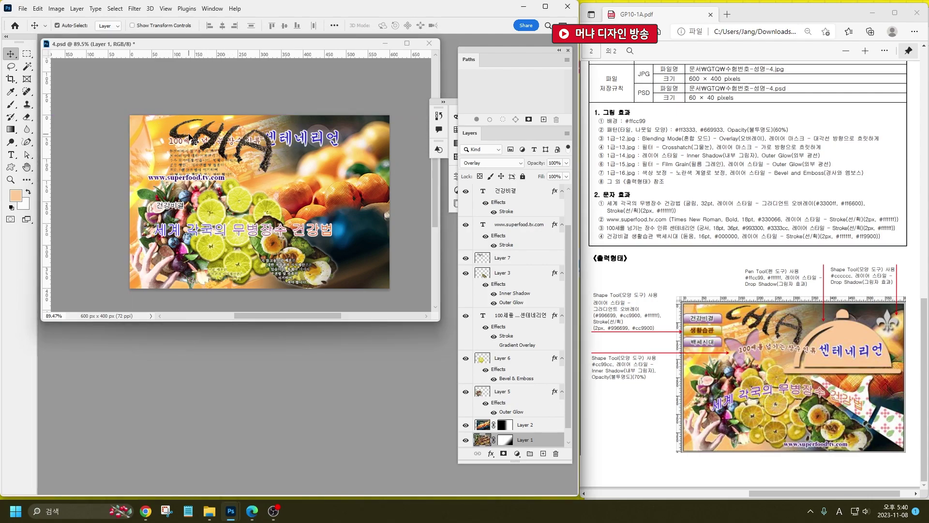
left_click_drag(212, 140, 221, 141)
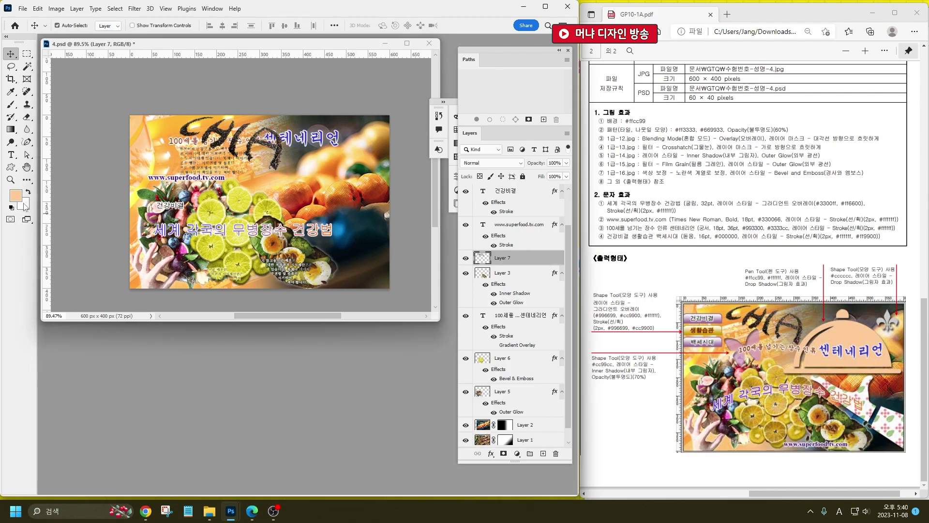
Draw a butterfly custom shape about 111 × 97 px near the middle of the banner.
left_click(10, 167)
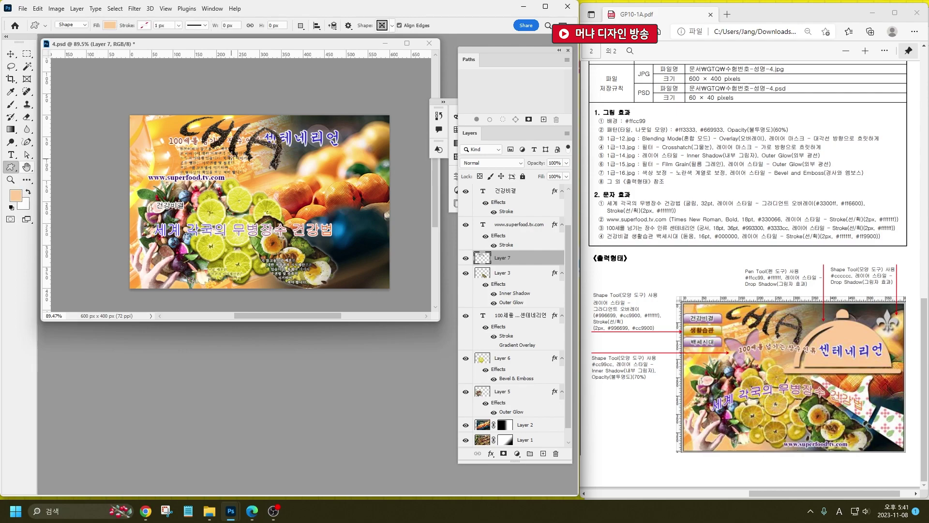
right_click(232, 156)
left_click(319, 170)
key("Return")
left_click_drag(224, 150, 272, 192)
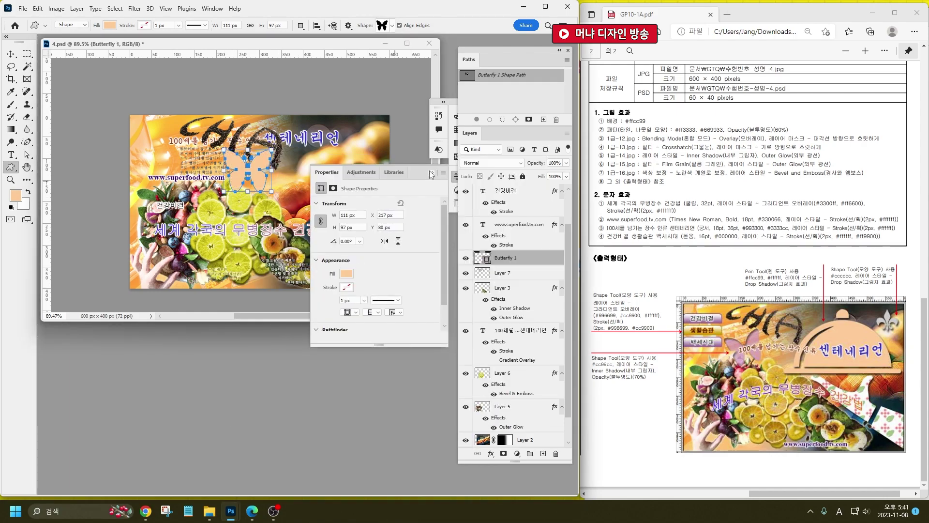
left_click(429, 173)
Draw a fleur-de-lis custom shape from the Ornaments group, about 99 × 104 px, over the fruit plate.
right_click(334, 158)
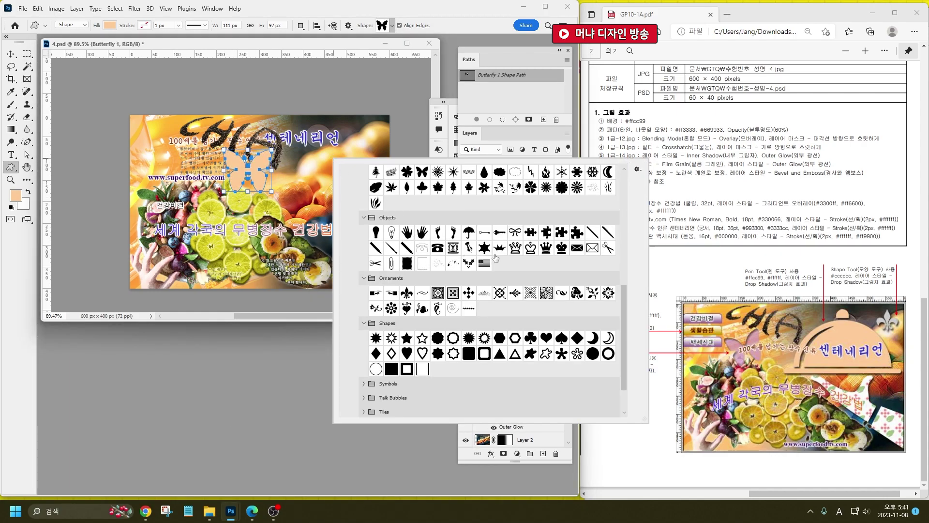
scroll(495, 257, "up", 1)
scroll(496, 257, "down", 2)
scroll(496, 258, "up", 2)
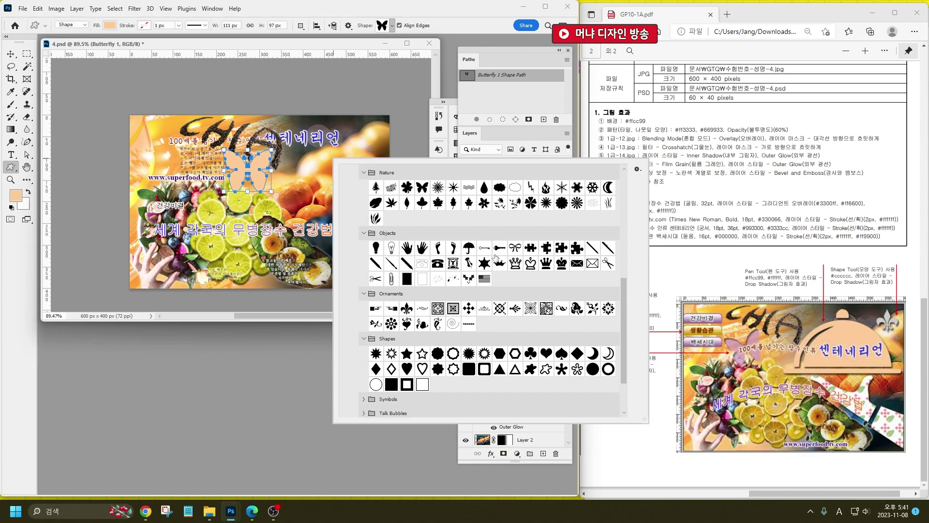
scroll(496, 257, "down", 1)
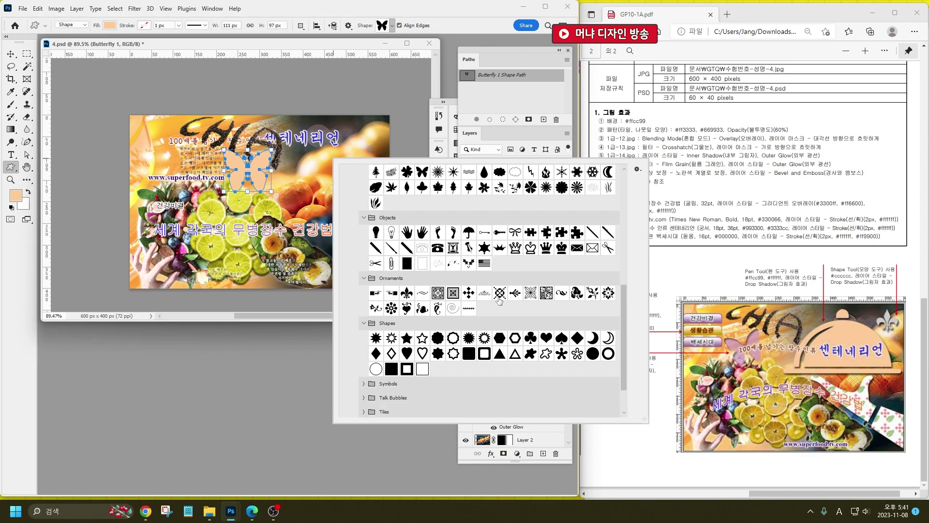
double_click(407, 293)
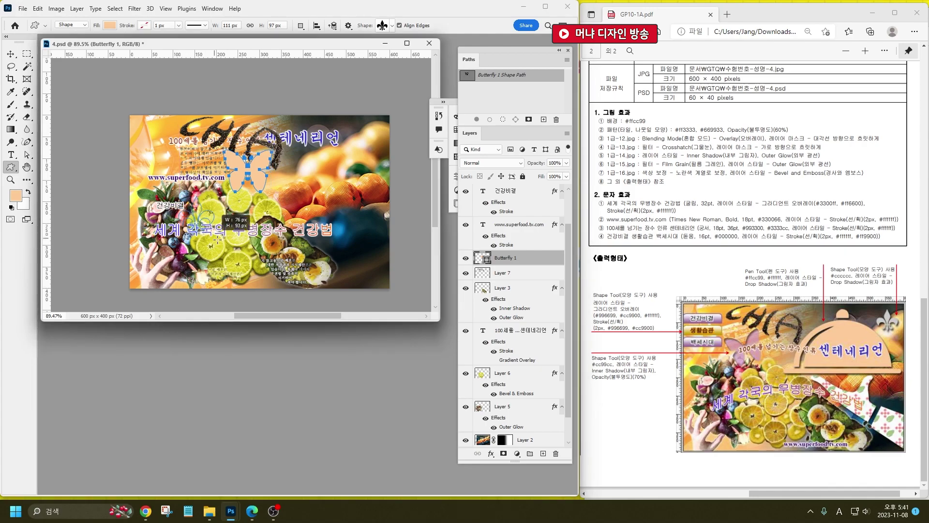
left_click_drag(179, 196, 221, 241)
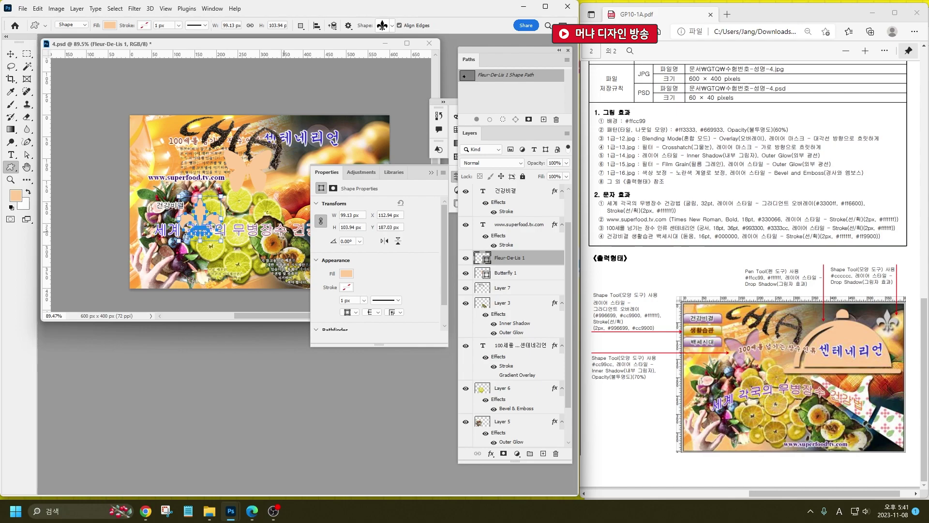
Look through the legacy custom shapes for the menu button shape, expanding groups such as Animals, Frames, Symbols, Talk Bubbles and Tiles.
right_click(273, 251)
scroll(390, 357, "up", 3)
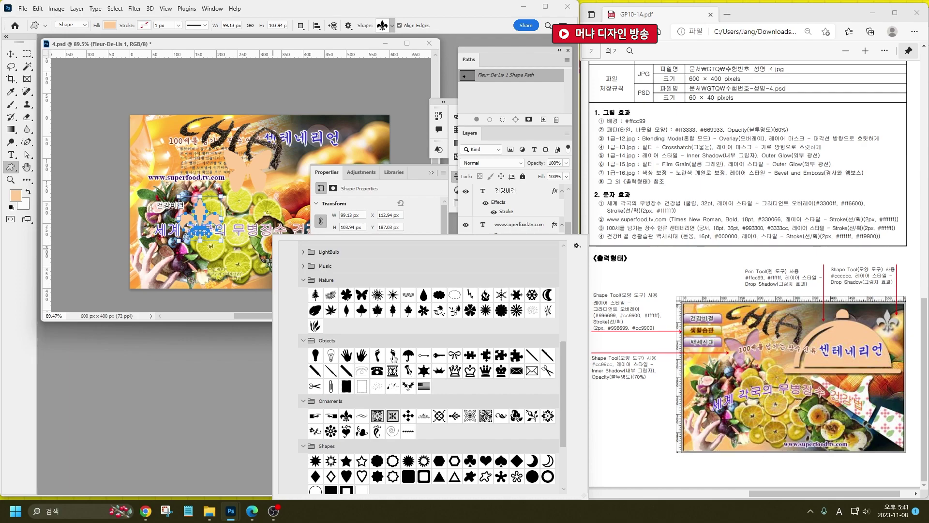
scroll(393, 356, "up", 2)
scroll(393, 357, "down", 5)
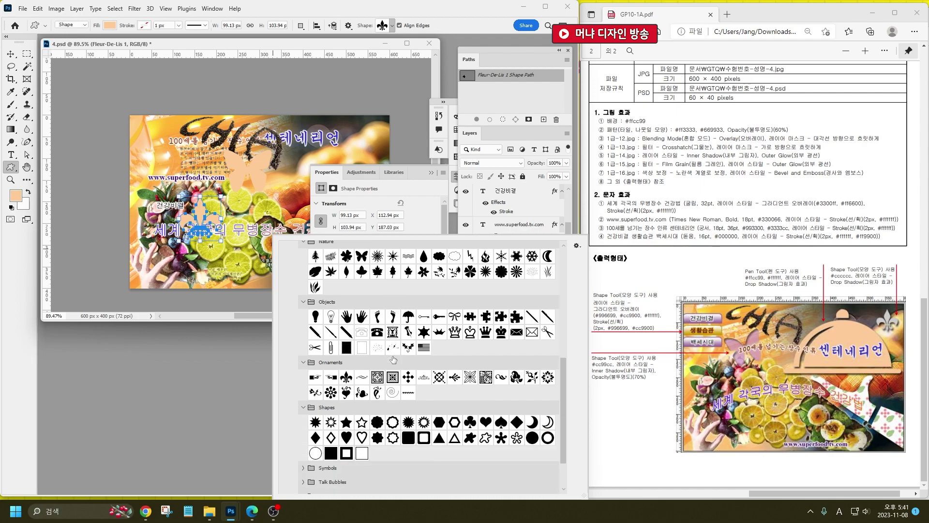
scroll(399, 468, "up", 12)
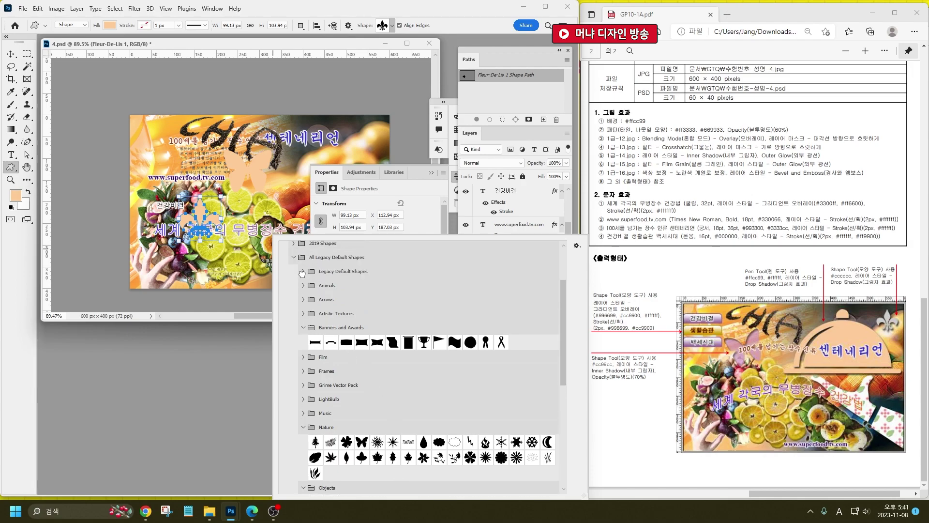
left_click(302, 271)
left_click(302, 317)
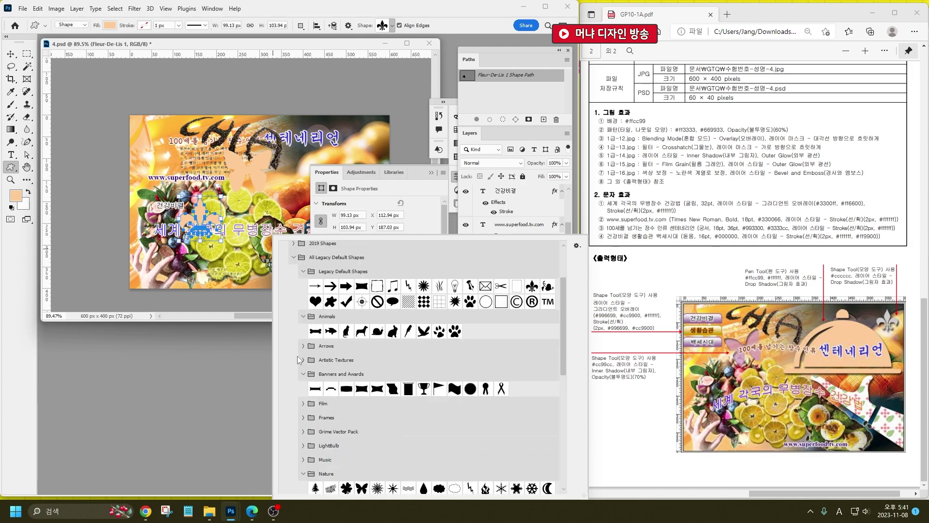
left_click(302, 343)
left_click(303, 360)
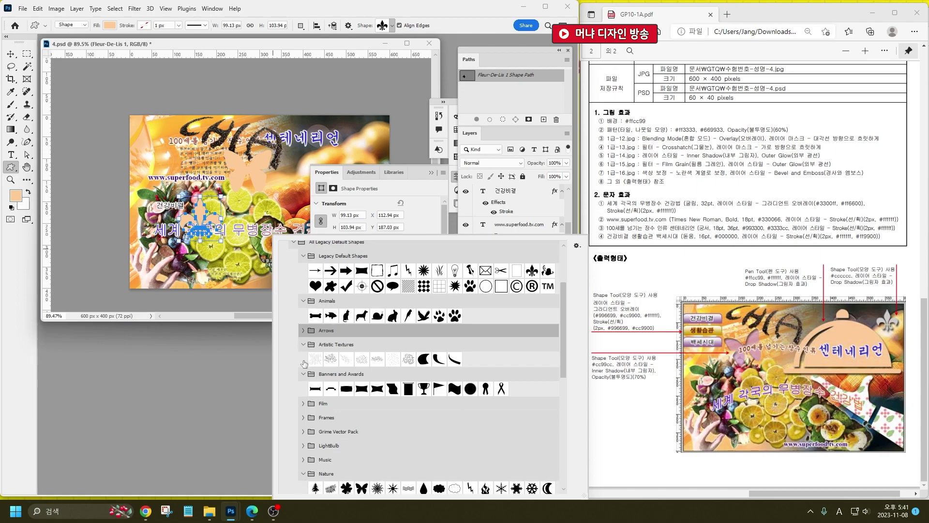
scroll(304, 366, "down", 3)
left_click(302, 387)
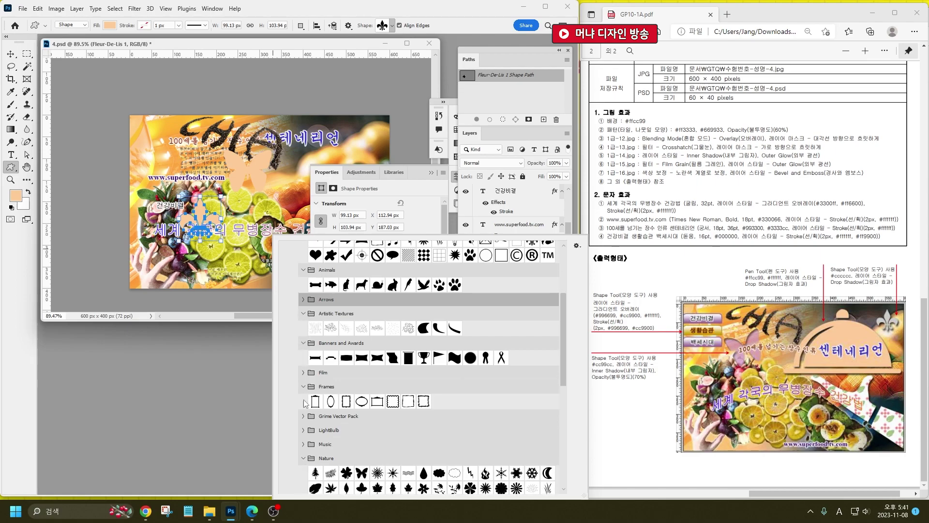
left_click(304, 417)
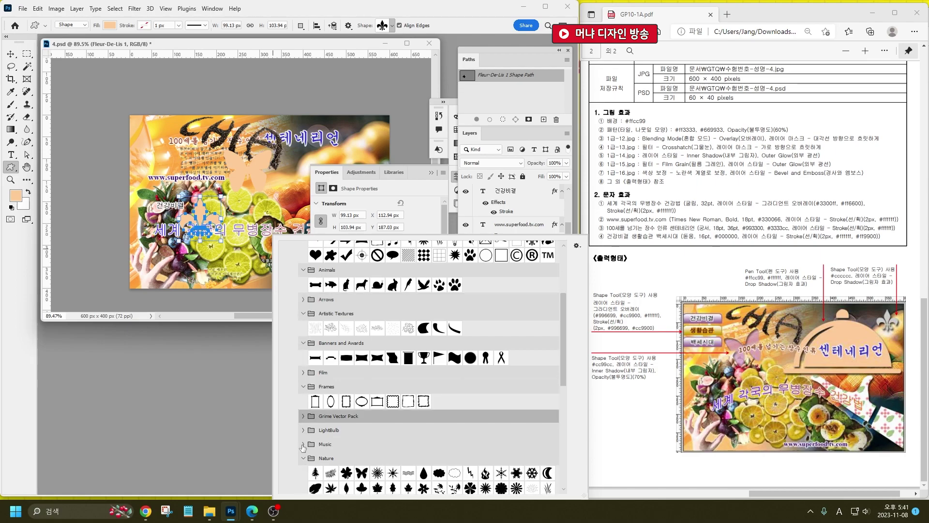
left_click(303, 417)
scroll(304, 420, "down", 6)
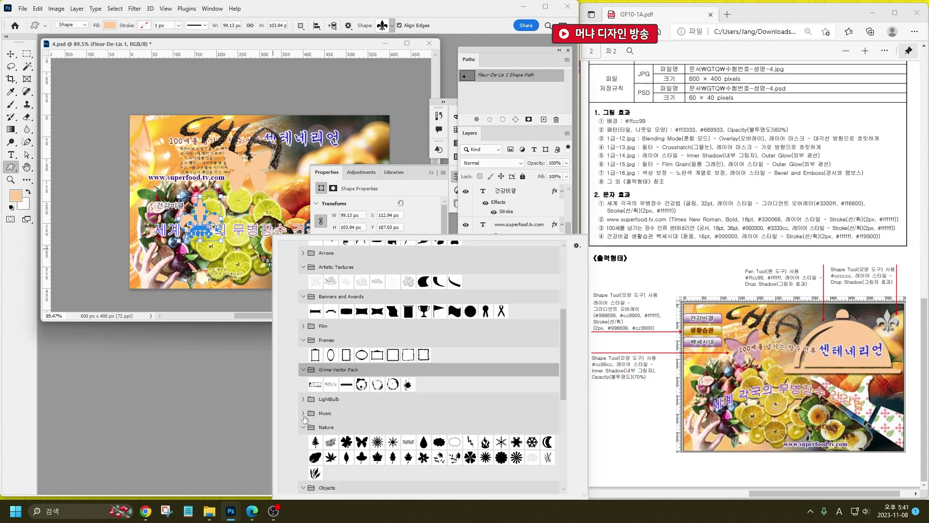
scroll(304, 422, "down", 10)
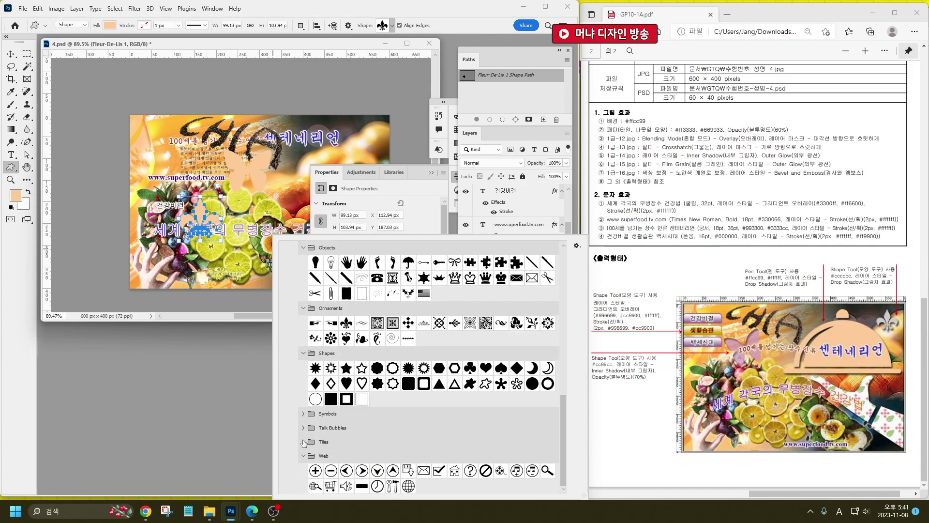
left_click(304, 414)
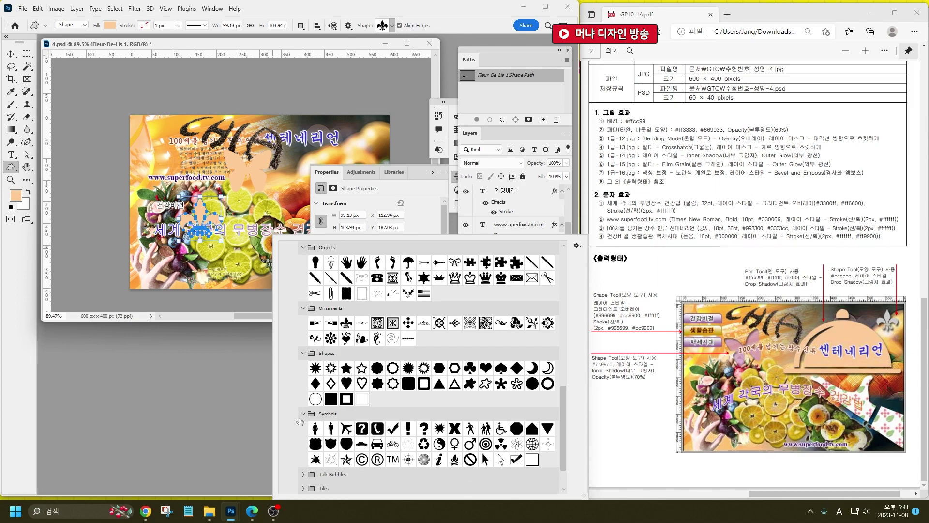
scroll(300, 420, "down", 3)
left_click(302, 427)
scroll(302, 428, "down", 1)
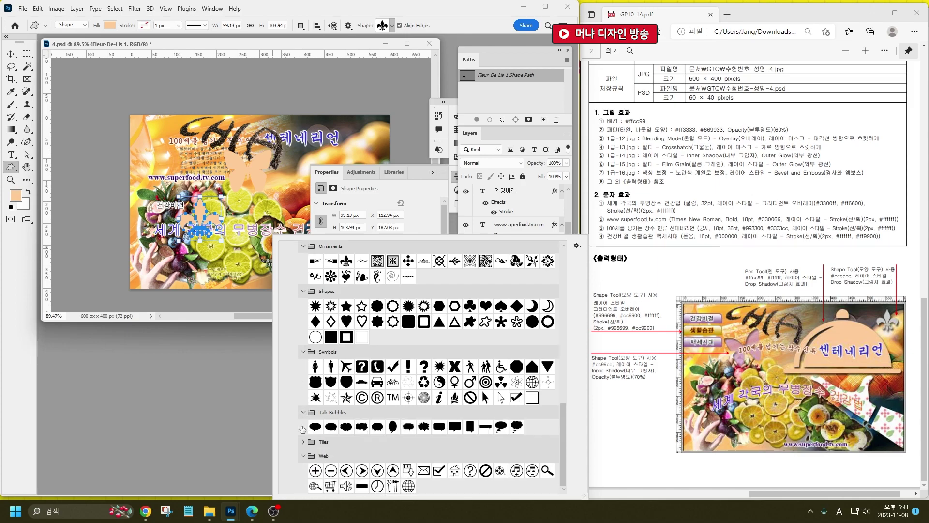
left_click(303, 443)
scroll(303, 441, "down", 1)
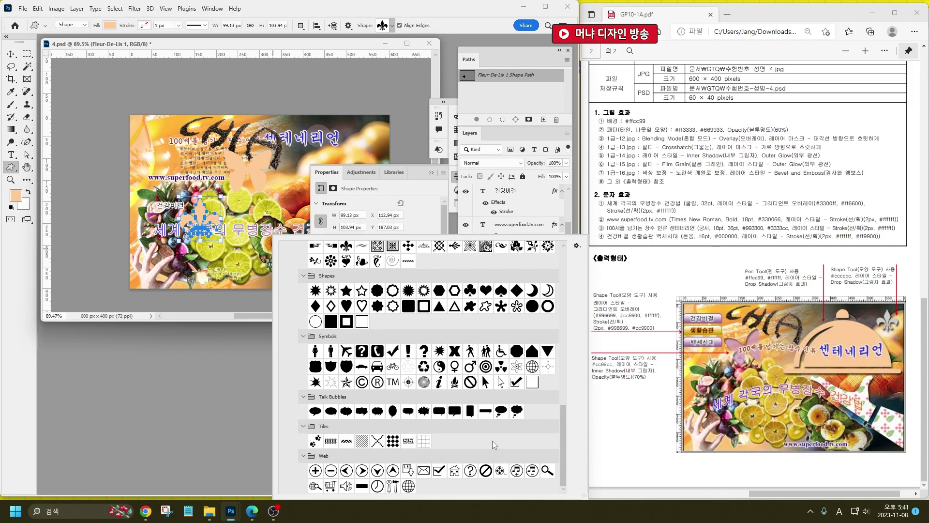
Search the legacy custom shape groups again for the menu button's shape, expanding Arrows and Film and checking through to Web.
scroll(493, 440, "up", 4)
scroll(492, 441, "up", 9)
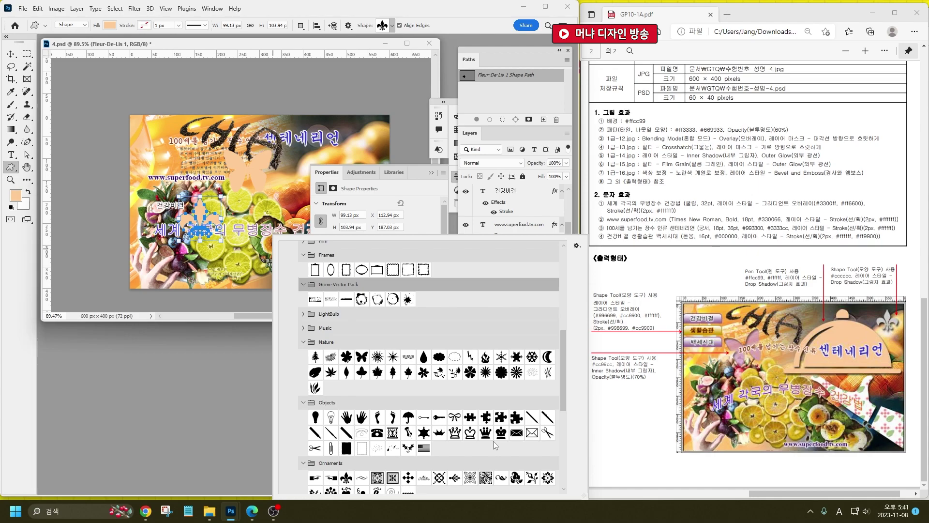
scroll(493, 444, "up", 5)
scroll(493, 444, "up", 5)
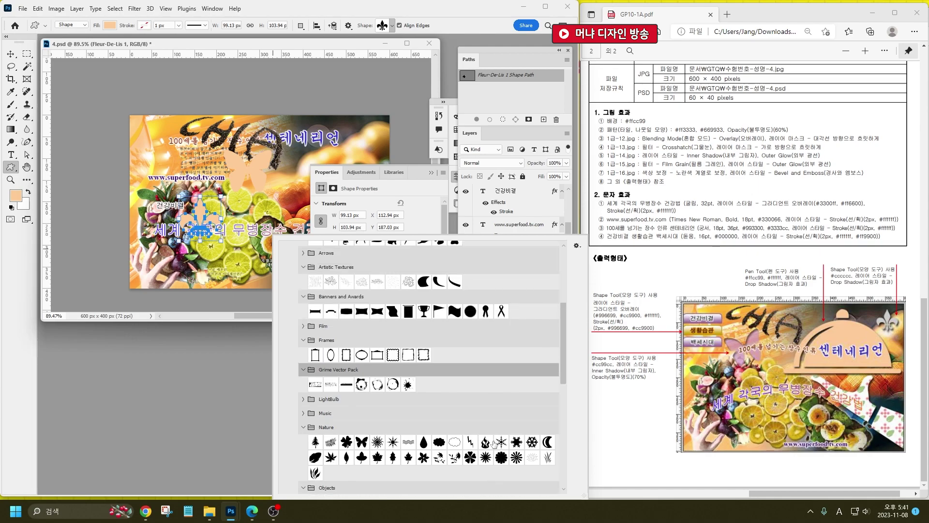
scroll(494, 444, "up", 2)
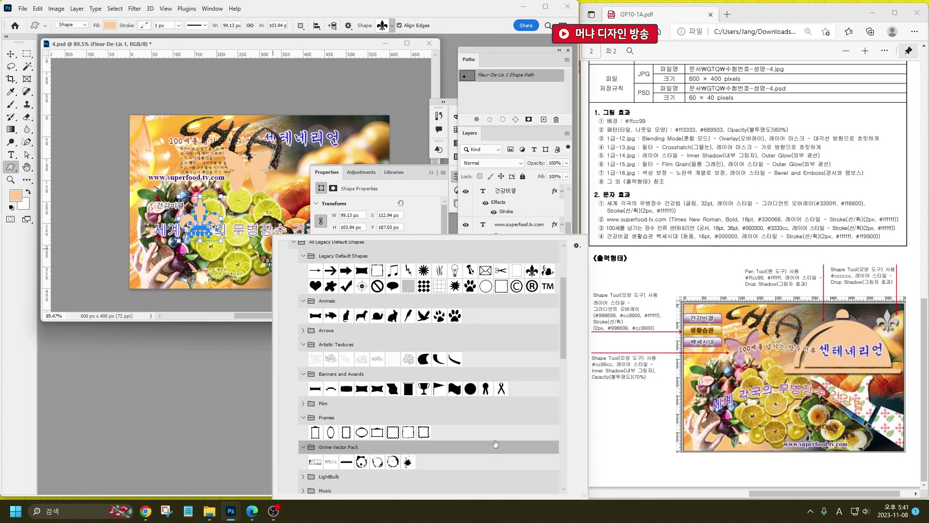
scroll(495, 444, "up", 1)
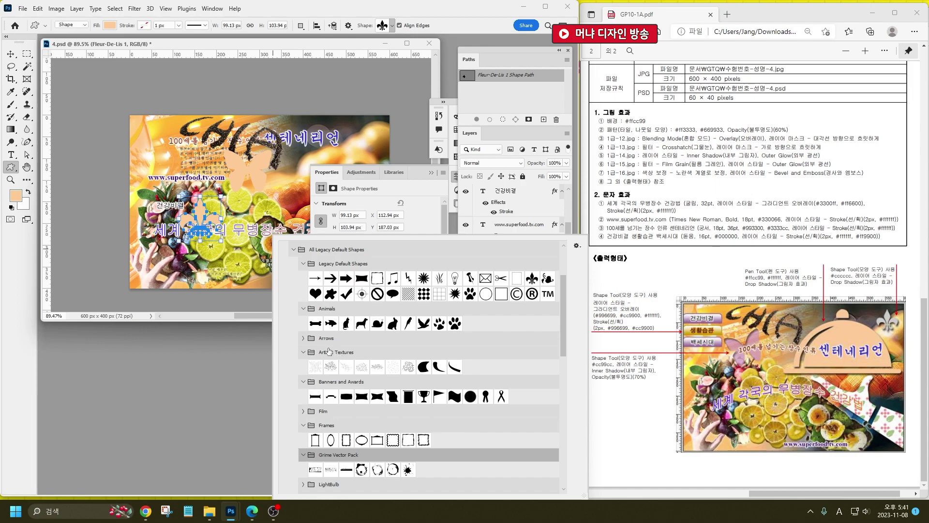
left_click(304, 338)
left_click(303, 442)
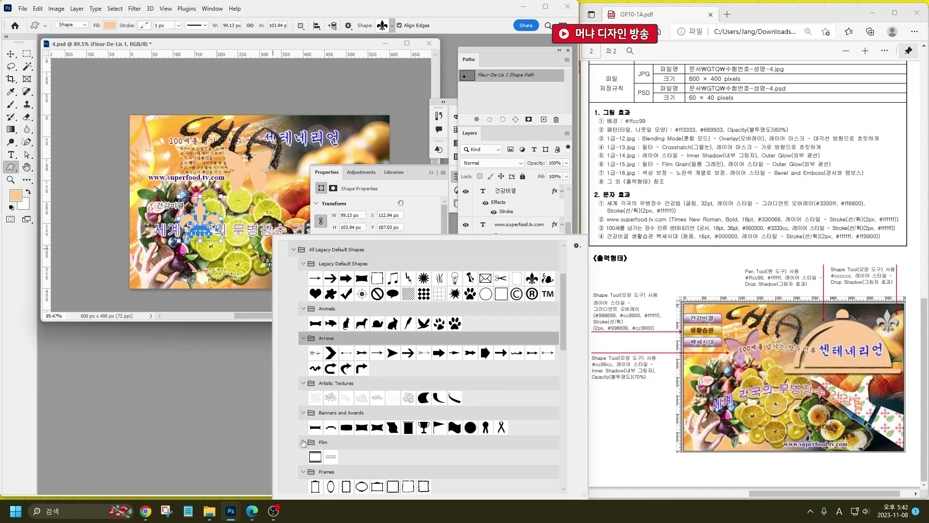
scroll(421, 428, "up", 3)
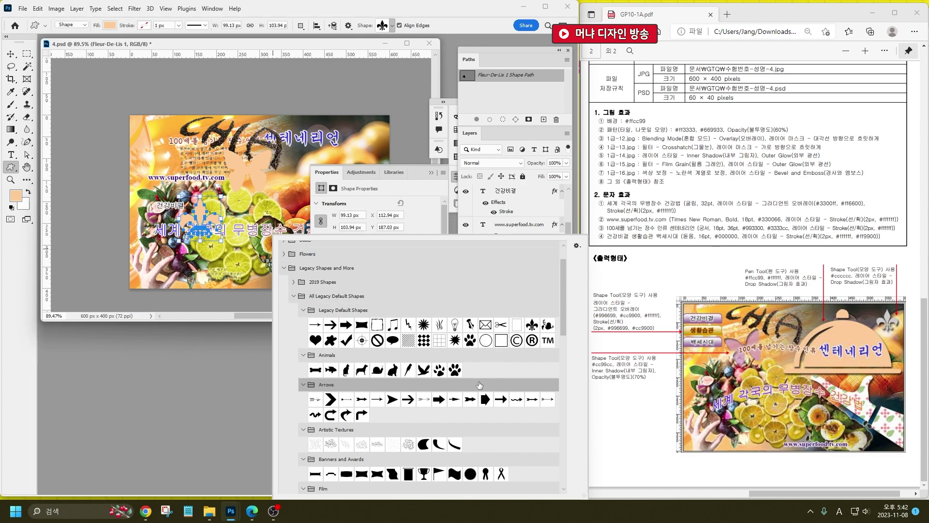
scroll(479, 385, "down", 4)
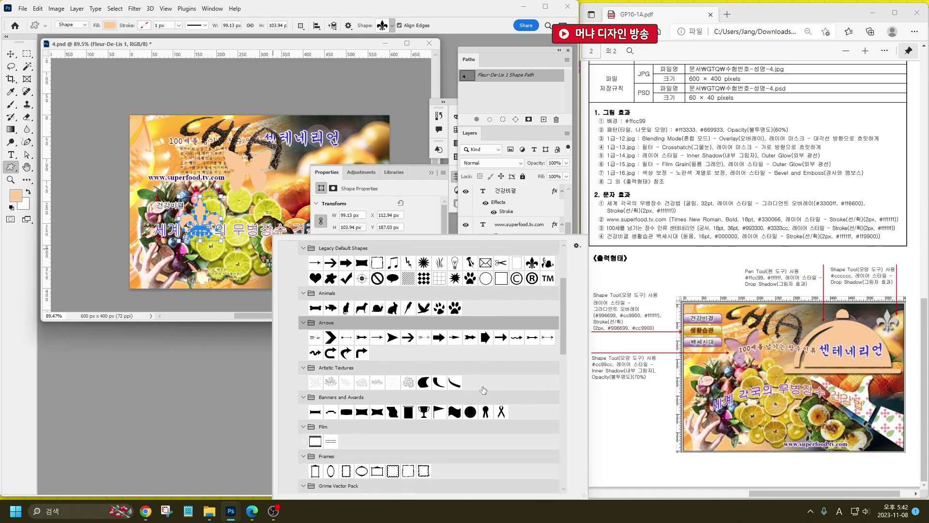
scroll(483, 390, "down", 5)
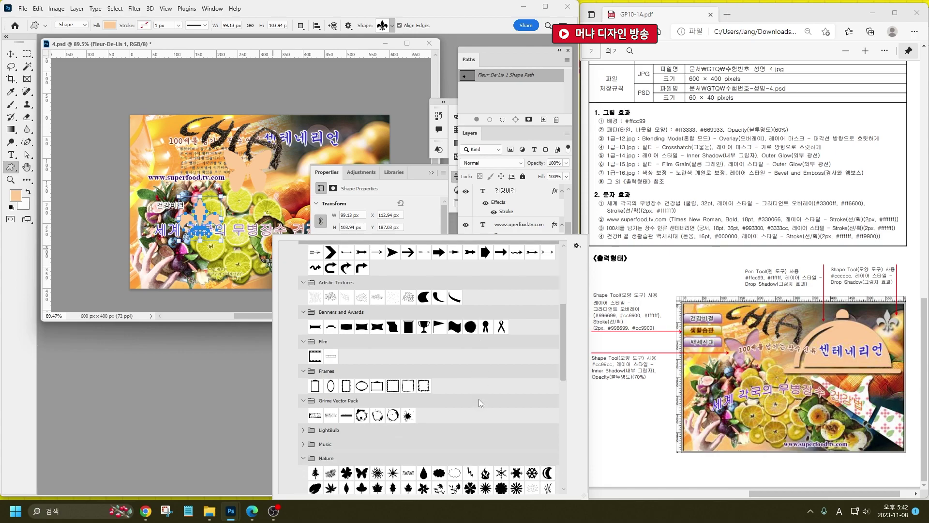
scroll(478, 399, "down", 5)
scroll(479, 403, "down", 4)
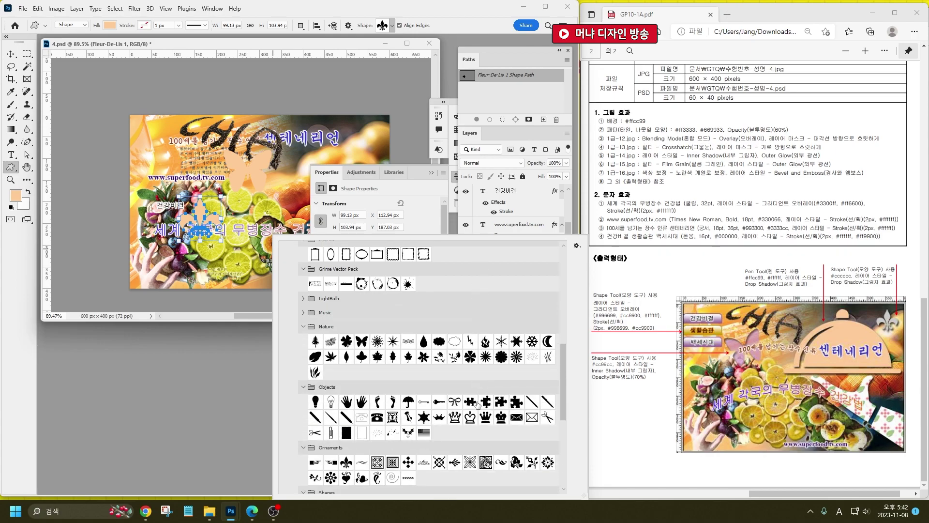
scroll(478, 404, "down", 3)
scroll(477, 407, "down", 5)
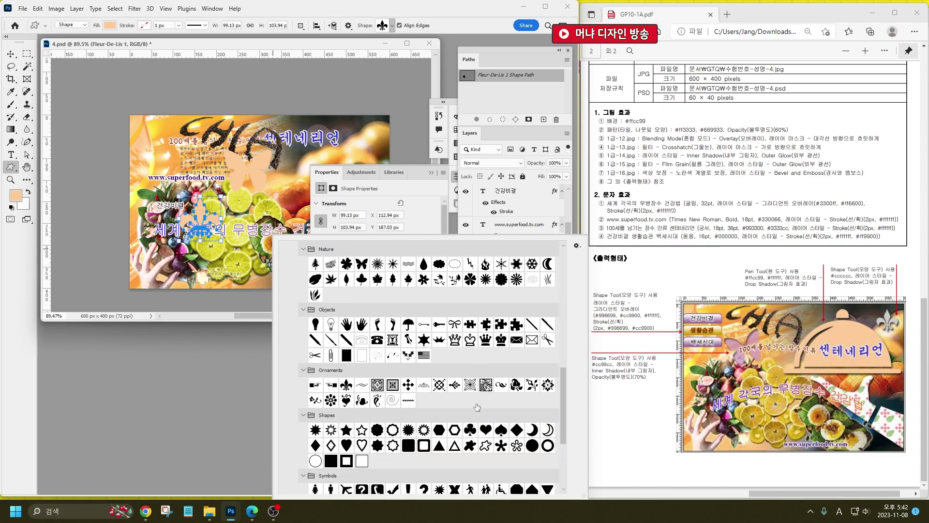
scroll(478, 406, "down", 4)
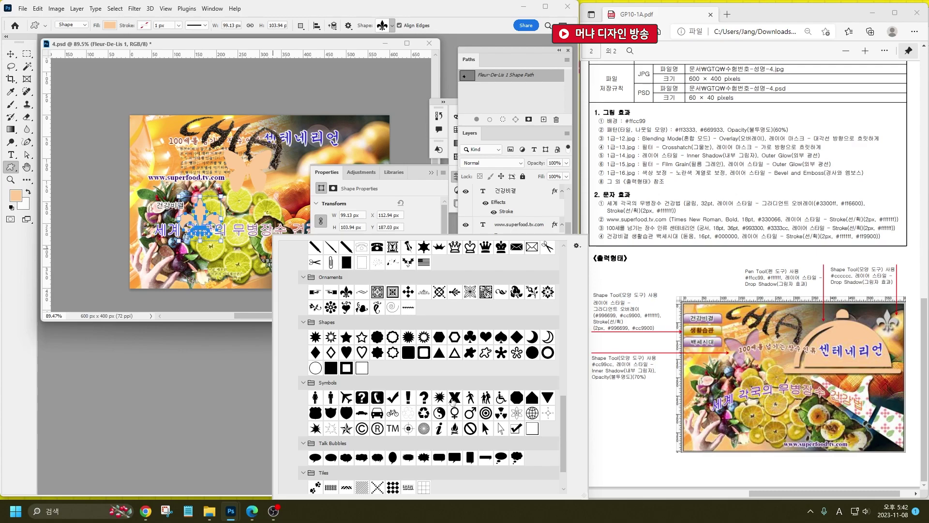
scroll(474, 388, "down", 3)
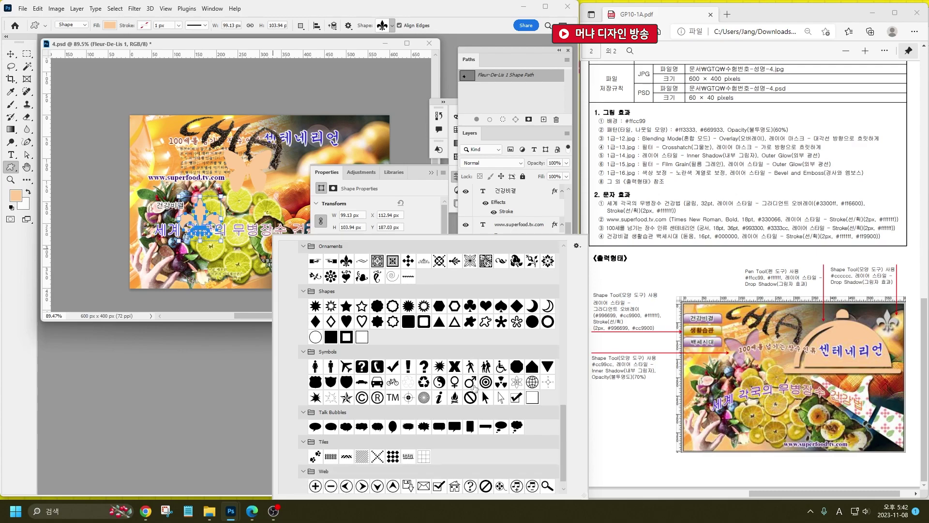
Draw a tabbed button custom shape from the Web group, about 114 × 36 px, in the banner's upper-left corner.
left_click(362, 486)
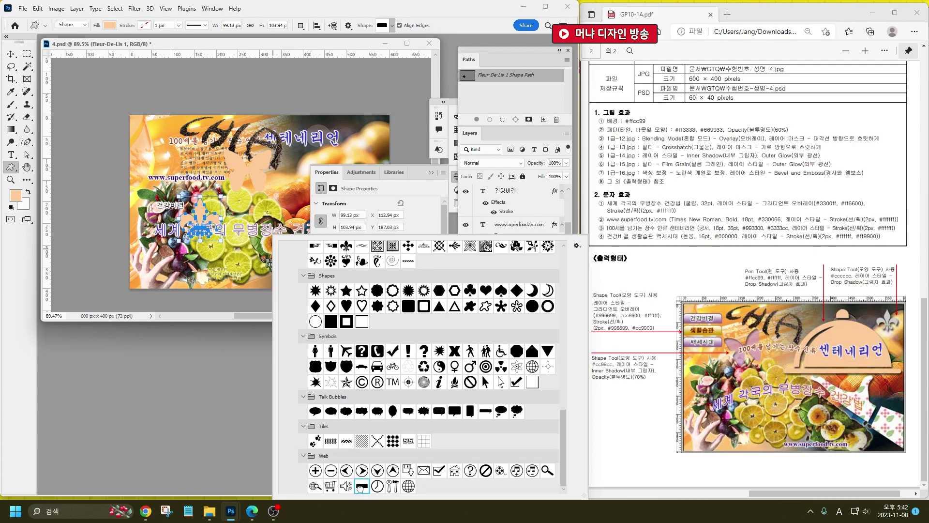
left_click(300, 283)
left_click_drag(142, 127, 192, 142)
left_click(10, 53)
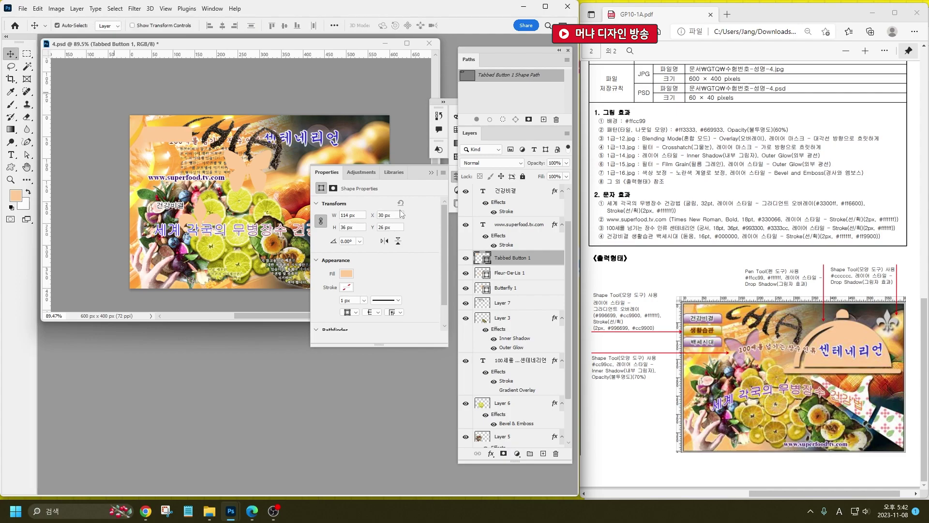
double_click(480, 257)
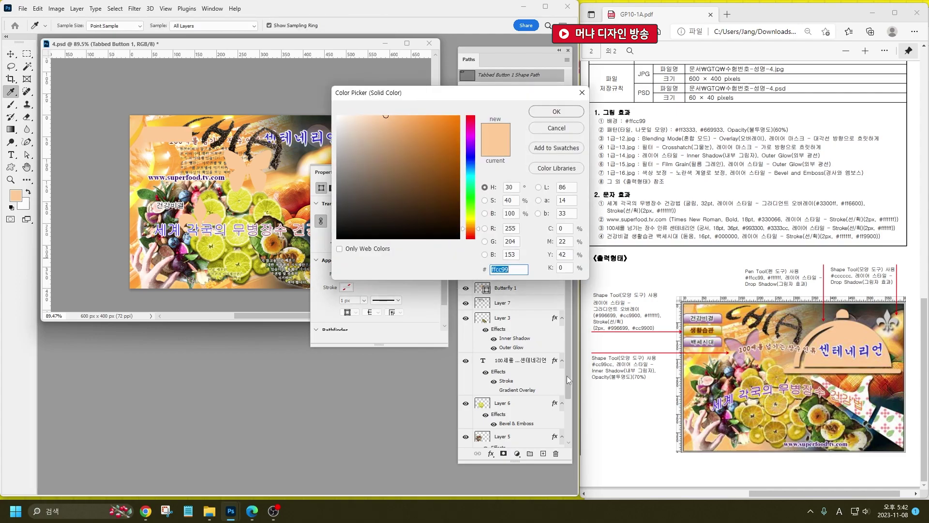
key("Return")
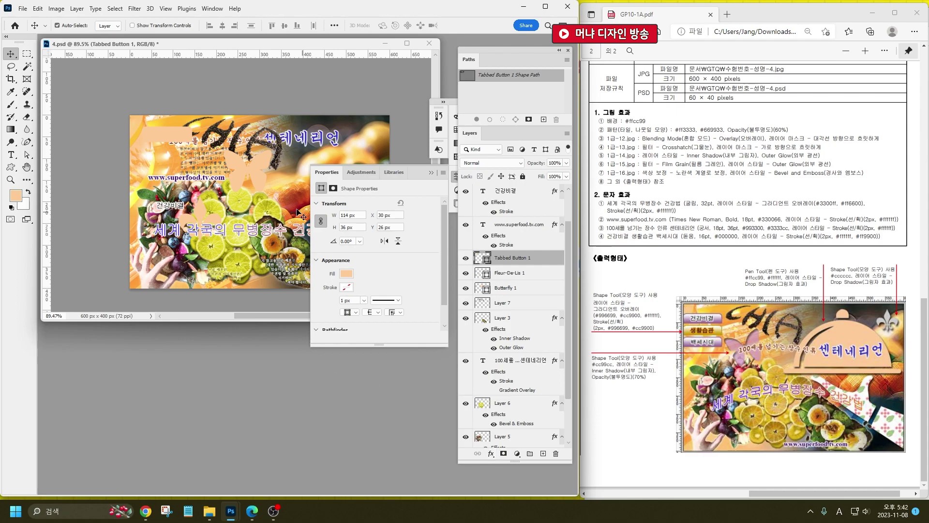
Set the butterfly shape's fill colour to #cc99cc.
left_click(504, 289)
double_click(484, 288)
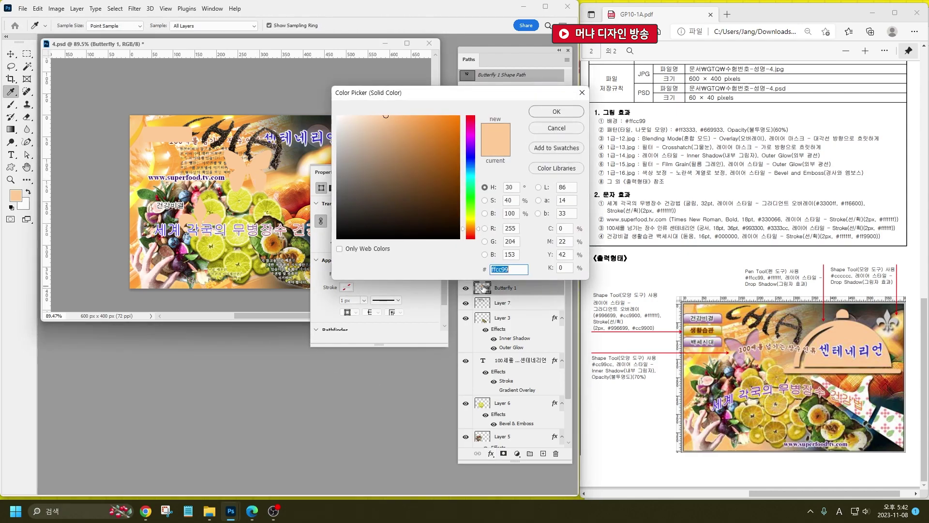
type("cc99cc")
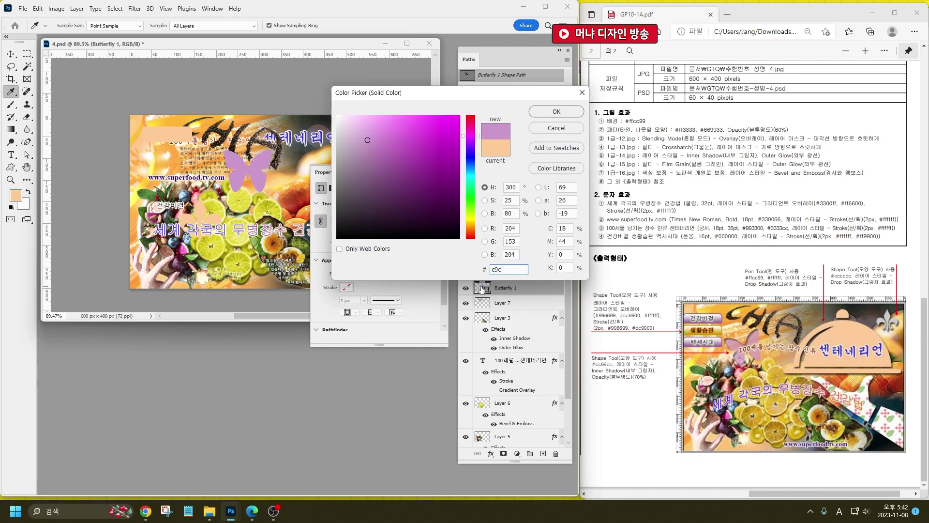
key("Return")
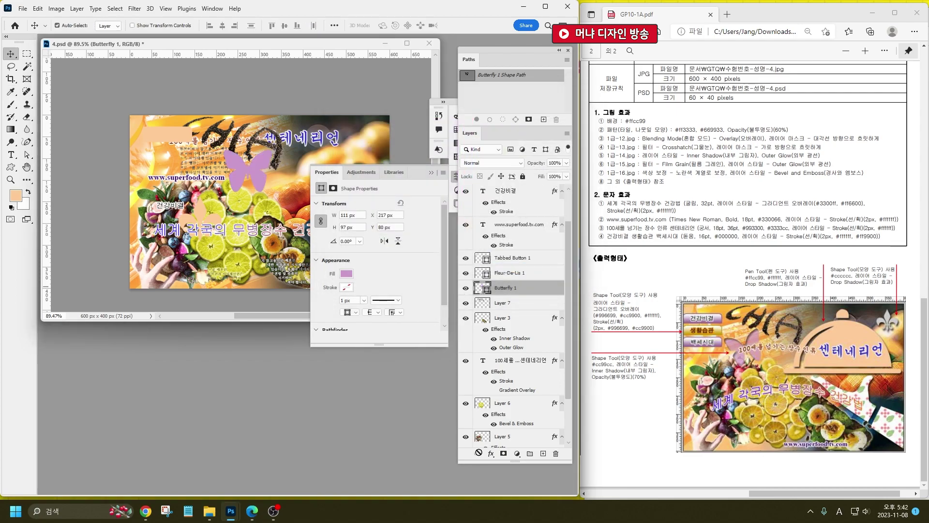
Add an Inner Shadow with default settings to the butterfly and set its layer opacity to 70%.
left_click(491, 453)
left_click(514, 390)
key("Return")
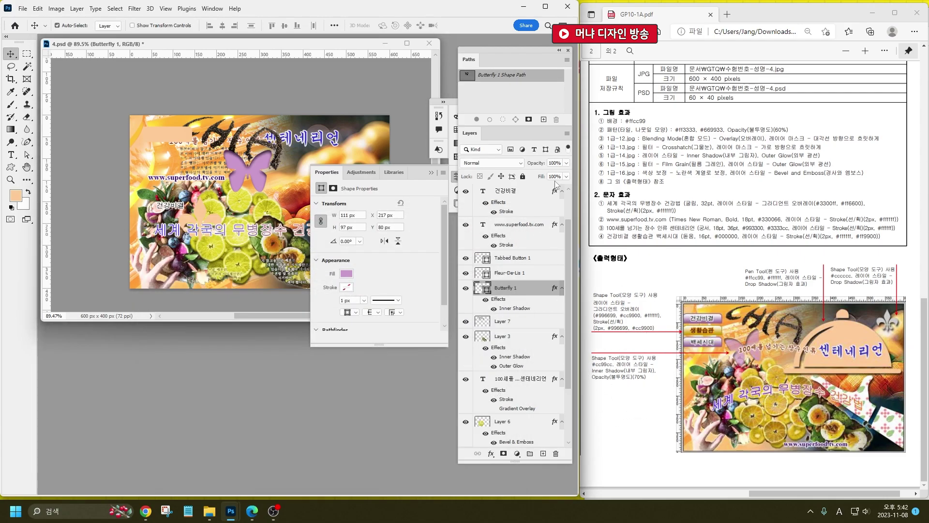
left_click(555, 162)
type("70")
key("Return")
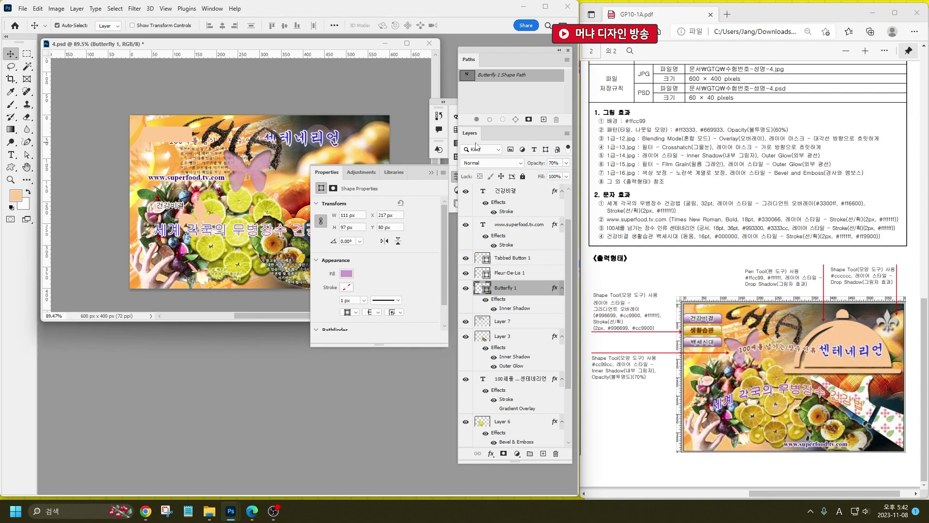
Move the fleur-de-lis to the banner's upper-right area and set its fill colour to #cccccc.
left_click(431, 173)
left_click_drag(201, 211, 372, 139)
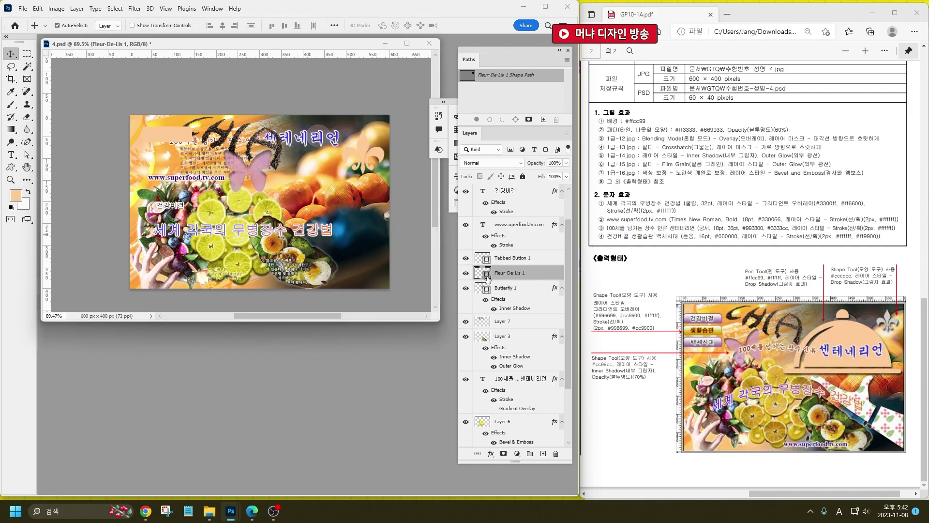
double_click(481, 274)
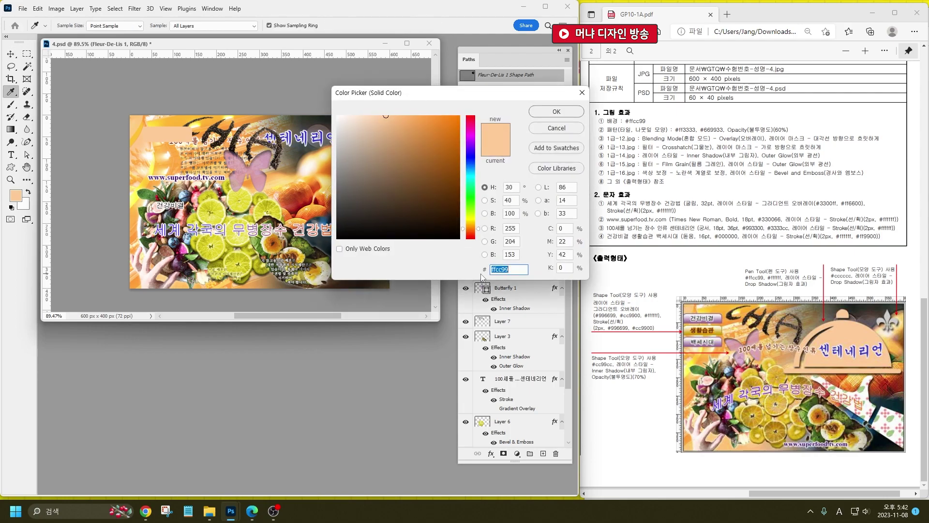
type("ffcc99")
key("Return")
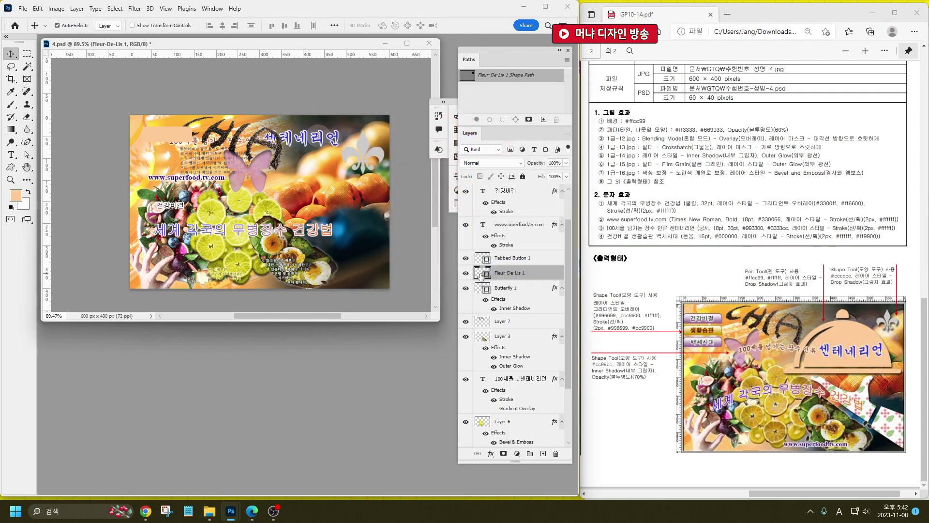
Add a Drop Shadow with default settings to the fleur-de-lis shape.
left_click(491, 453)
left_click(498, 449)
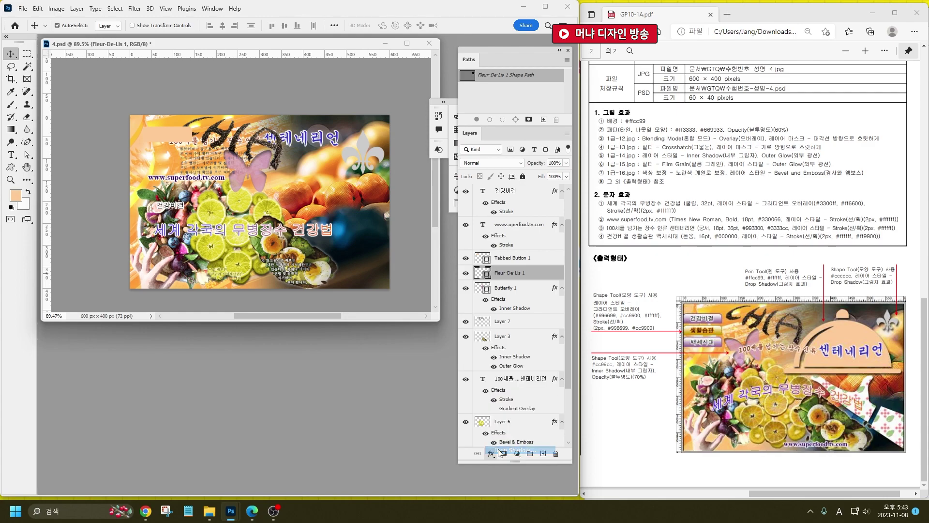
key("Return")
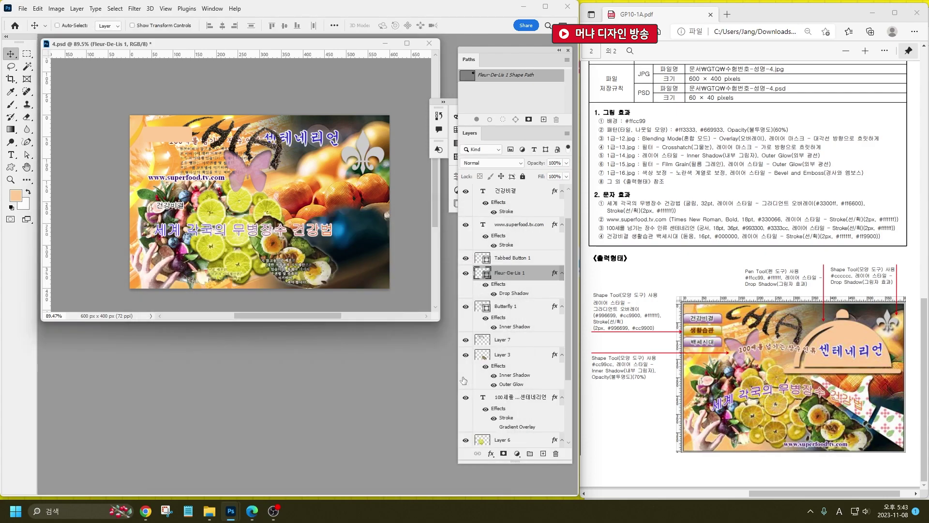
Scale the fleur-de-lis down and position it near the banner's upper-right corner, nudging it slightly down and right.
key("ctrl+t")
left_click_drag(340, 169, 372, 152)
left_click_drag(368, 142, 376, 140)
key("Return")
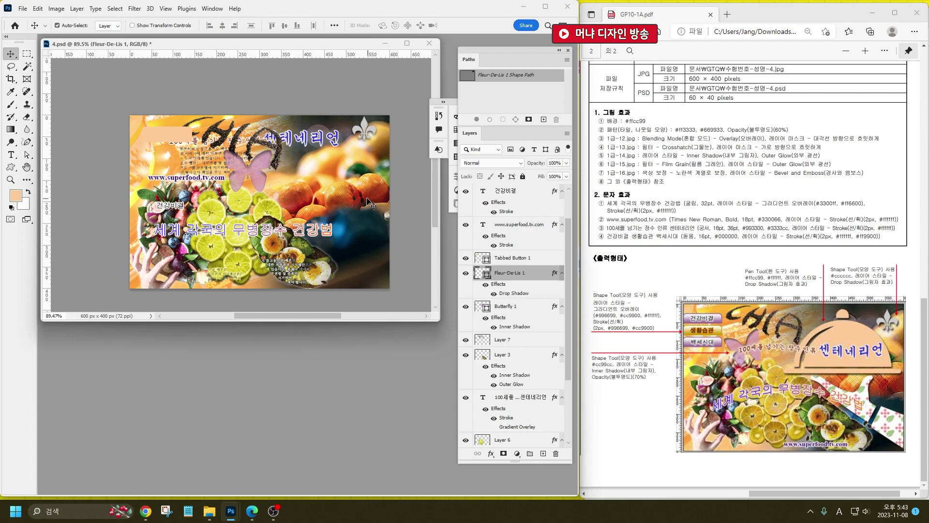
key("Down")
key("Down")
key("Down")
key("Down")
key("Down")
key("Right")
key("Right")
key("Right")
key("Right")
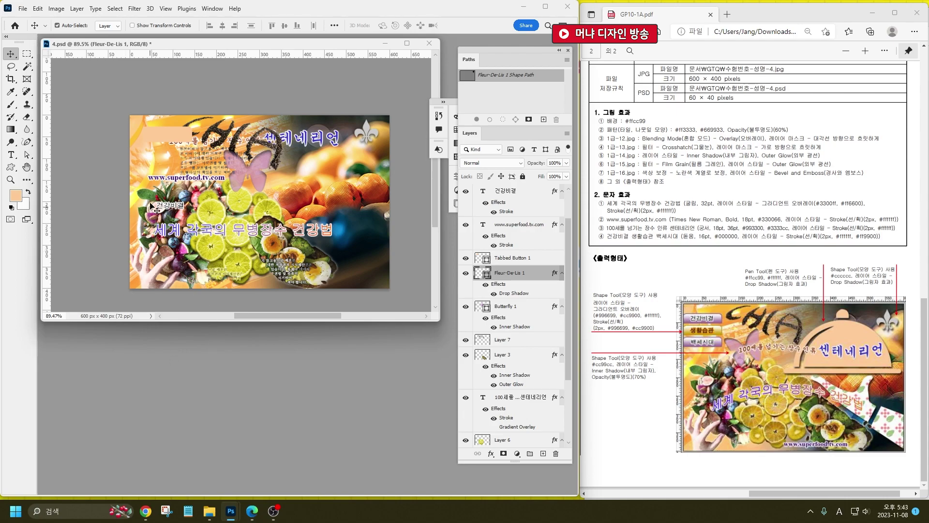
Move the butterfly left, scale it to about 69% and rotate it about -31° above the web address text.
left_click_drag(259, 168, 230, 170)
key("ctrl+t")
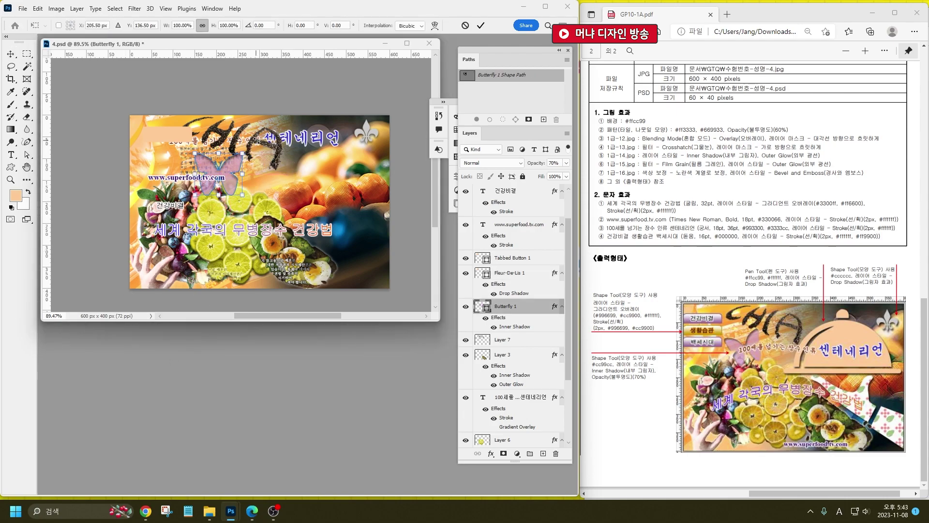
left_click_drag(267, 146, 232, 141)
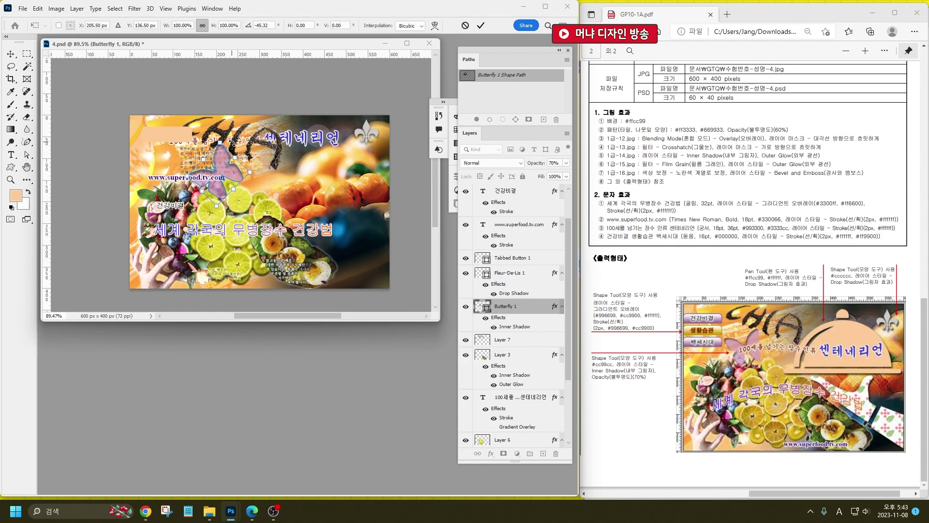
left_click_drag(214, 207, 226, 168)
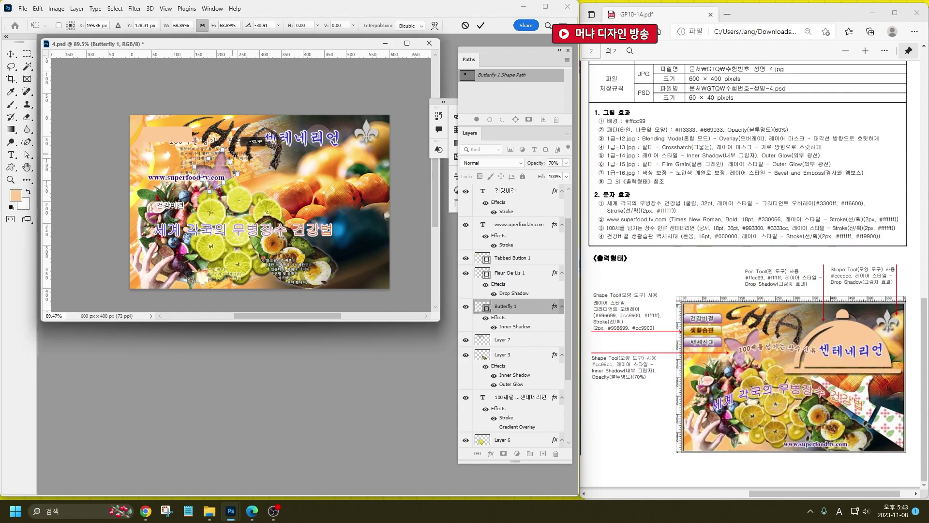
key("Return")
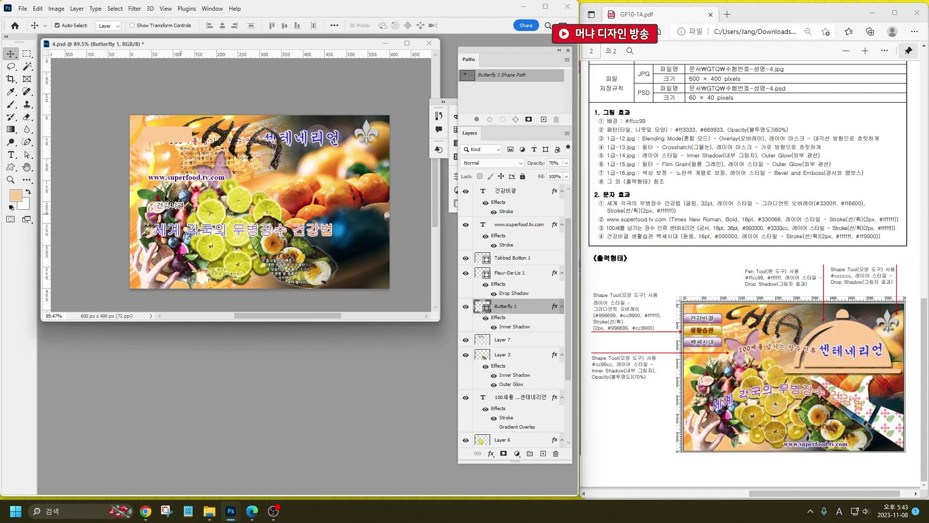
Add a Gradient Overlay to the tabbed button and set the gradient's starting colour to #996699.
left_click_drag(185, 135, 174, 135)
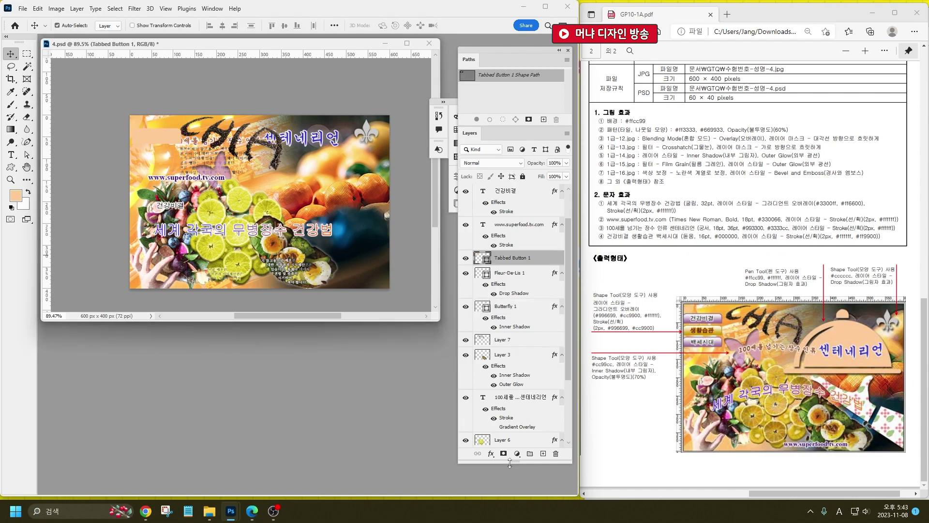
left_click(490, 453)
left_click(520, 426)
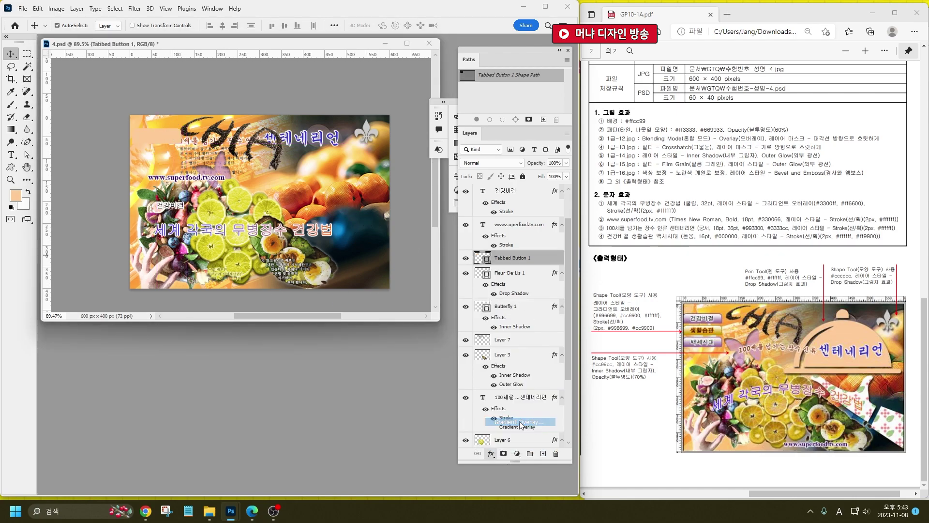
left_click(336, 291)
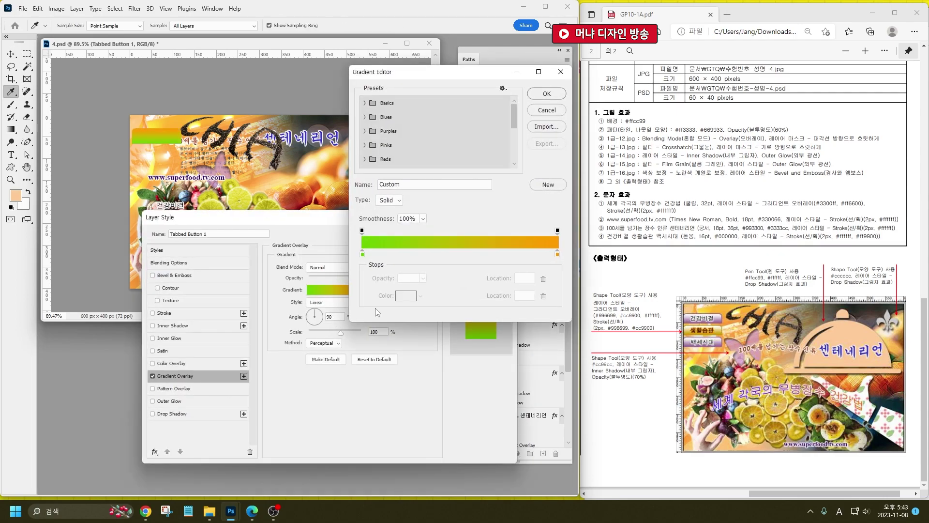
left_click_drag(481, 73, 309, 87)
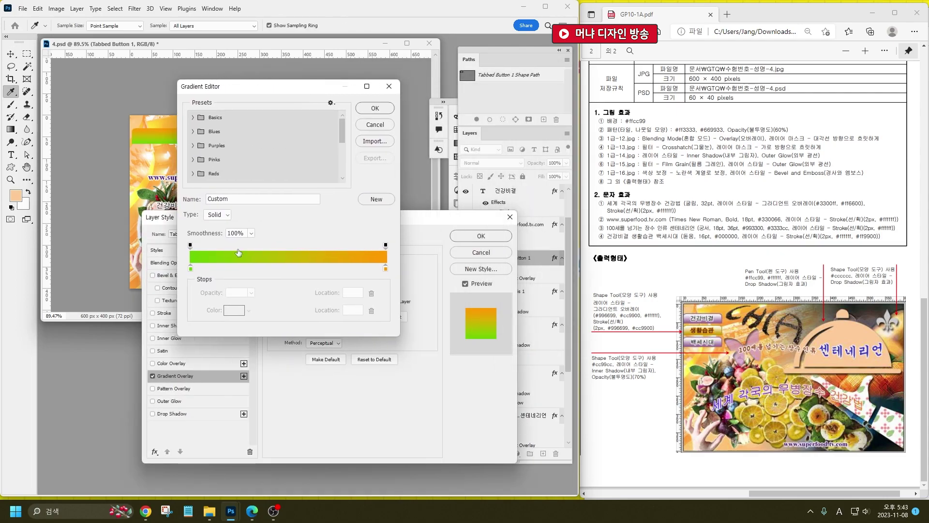
double_click(190, 269)
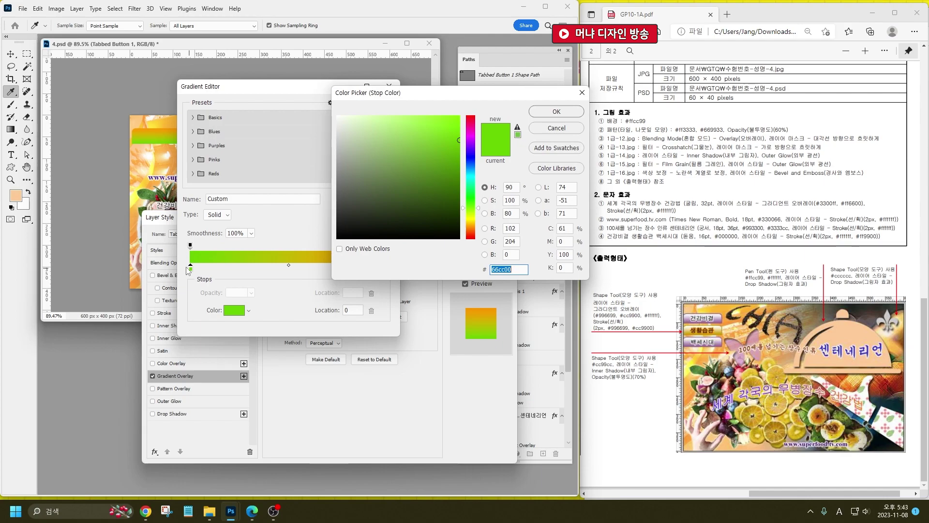
type("99")
key("BackSpace")
type("69")
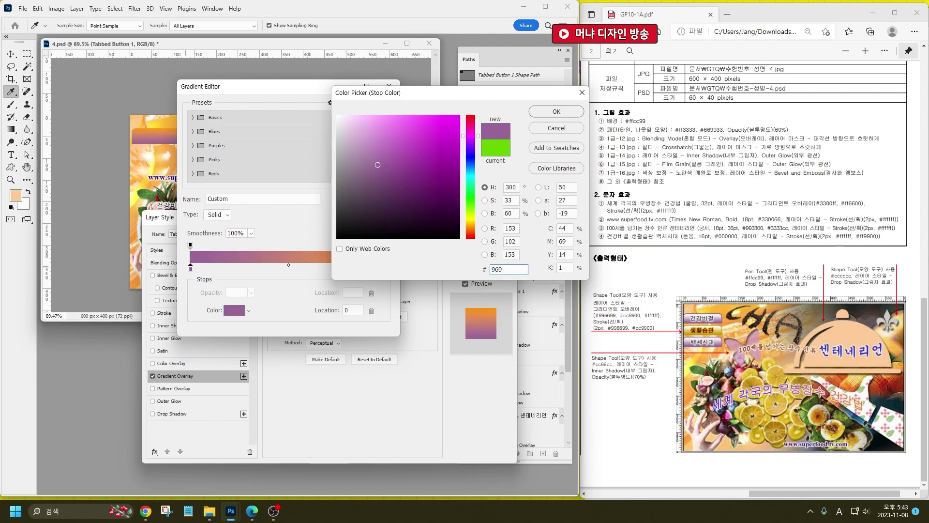
key("Return")
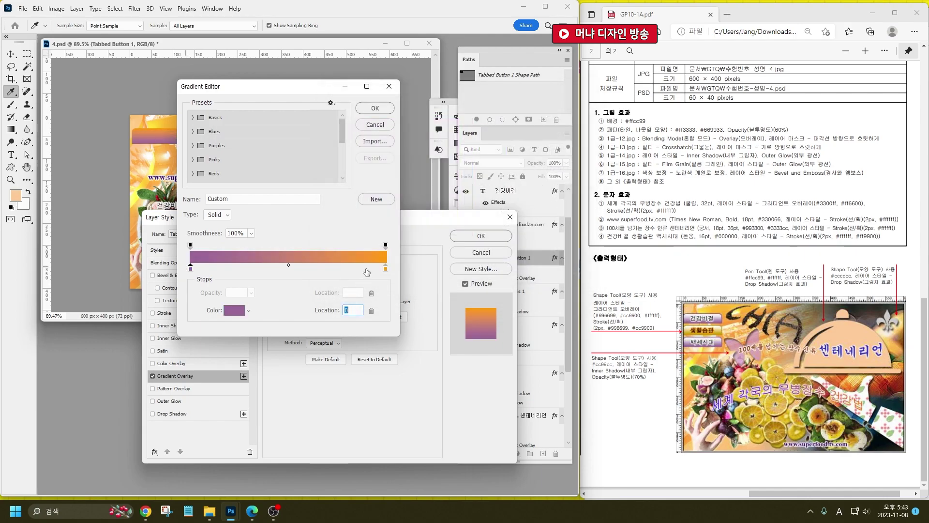
Set the ending colour of the button's overlay gradient to #ffffff and accept the gradient.
double_click(385, 267)
type("ffffff")
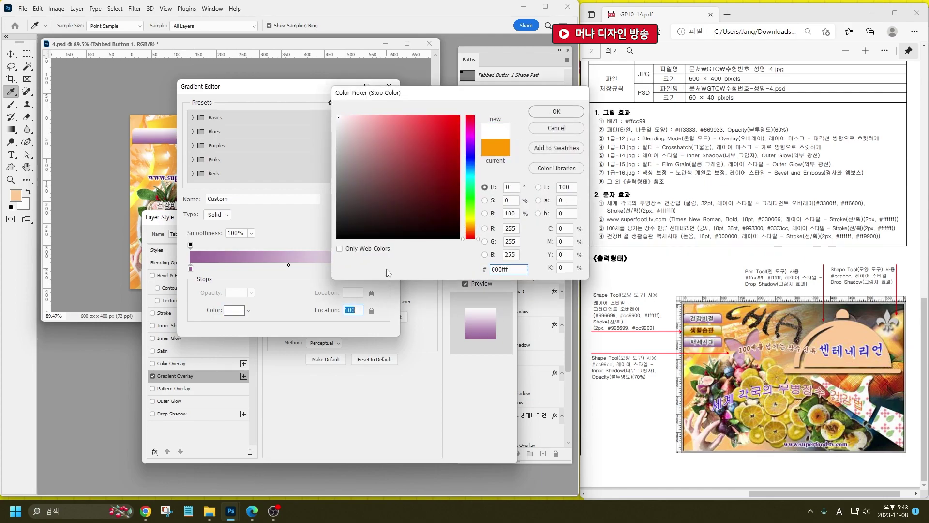
key("Return")
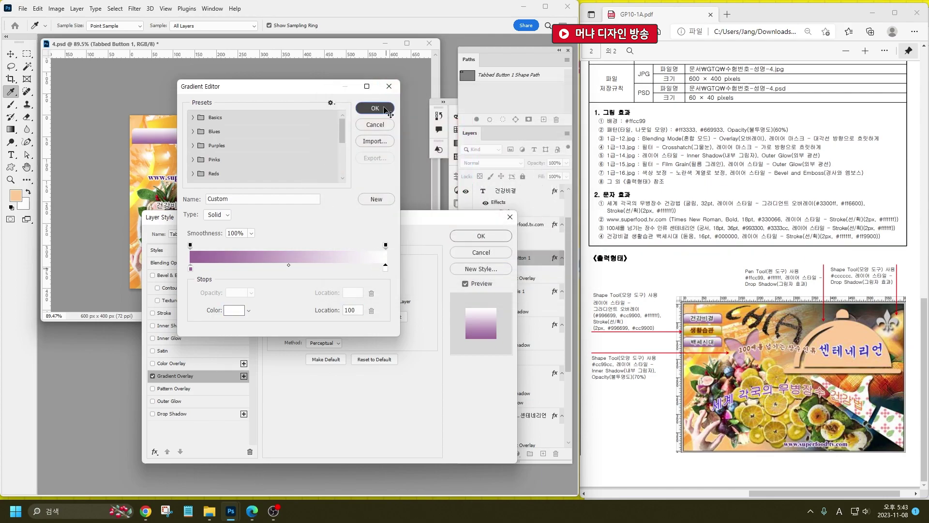
left_click(375, 108)
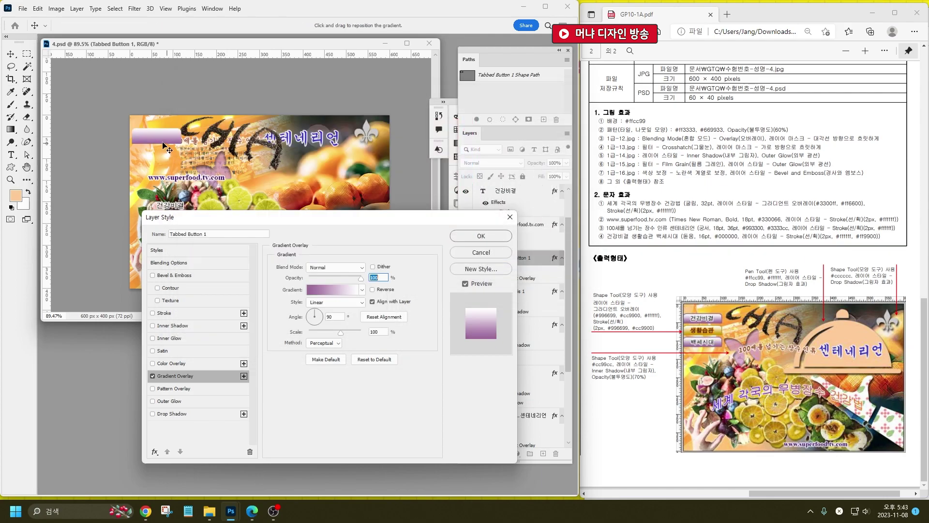
Give the tabbed button a 2 px solid #996699 Stroke and move it against the banner's left edge.
left_click(164, 313)
left_click(369, 267)
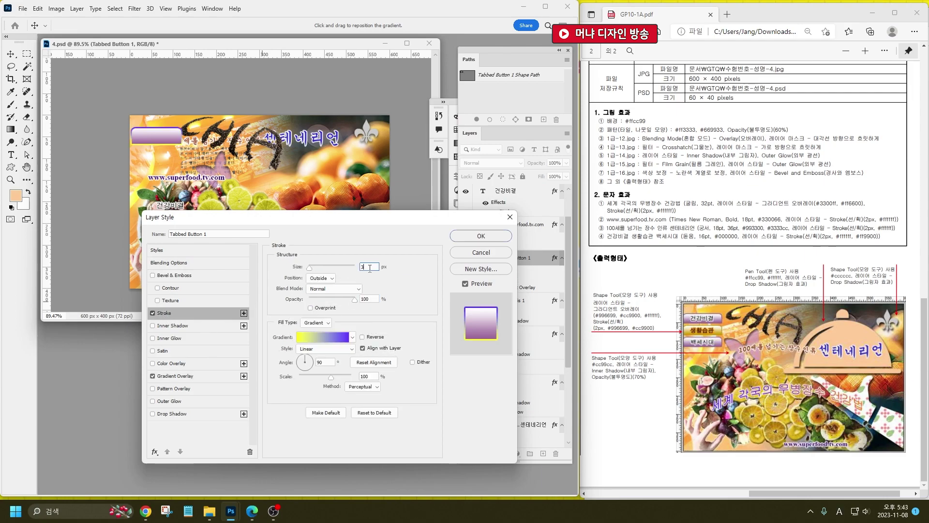
key("Down")
left_click(317, 322)
left_click(314, 331)
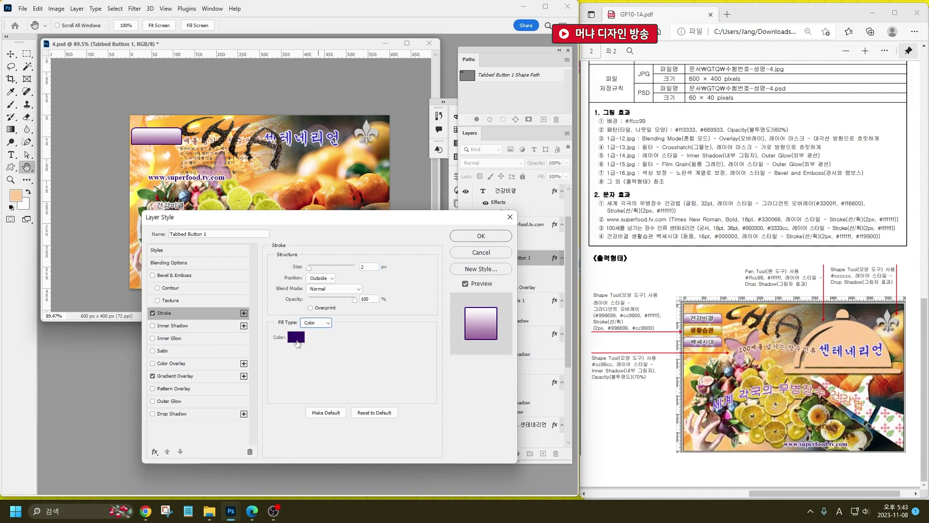
left_click(296, 337)
type("996699")
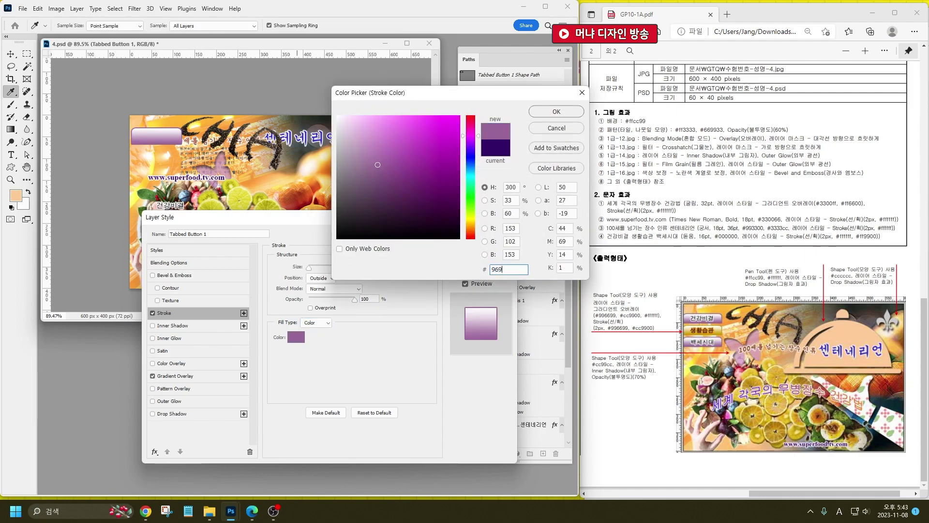
key("Return")
left_click(481, 236)
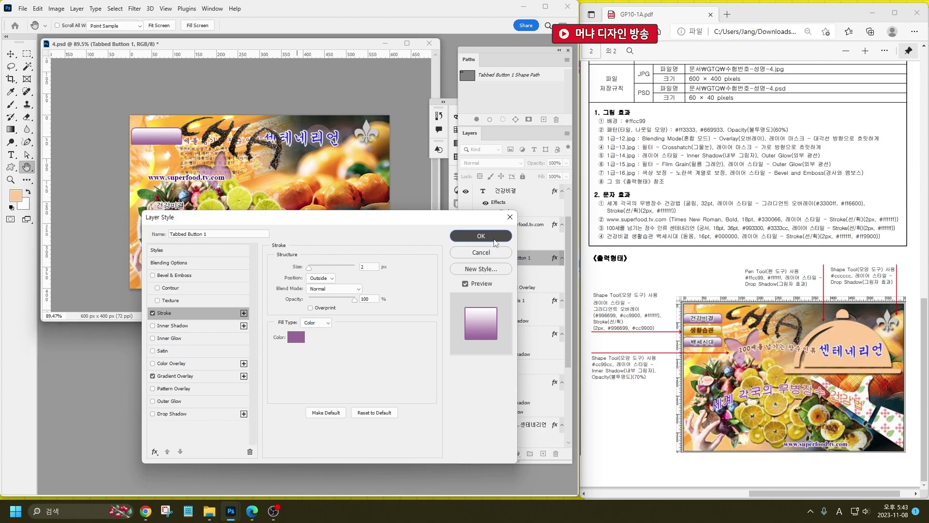
left_click_drag(160, 143, 158, 140)
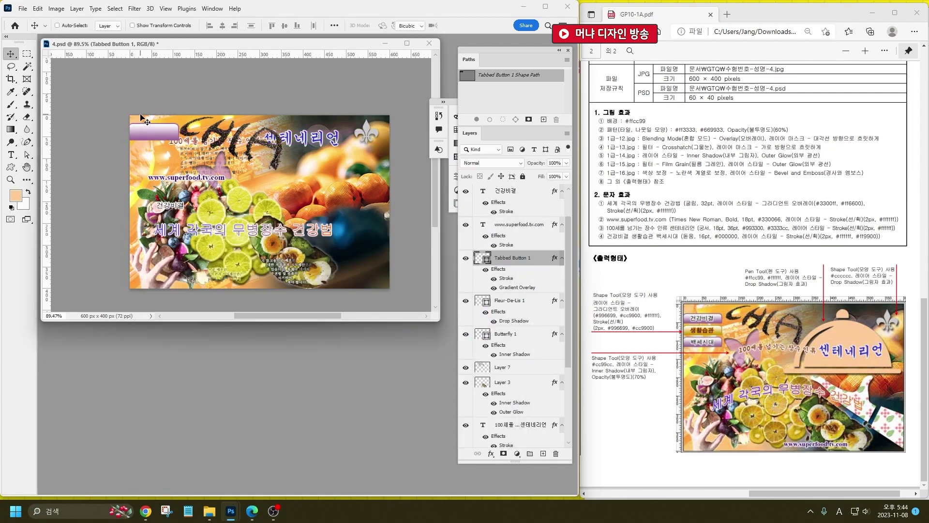
key("ctrl+t")
left_click_drag(154, 139, 156, 131)
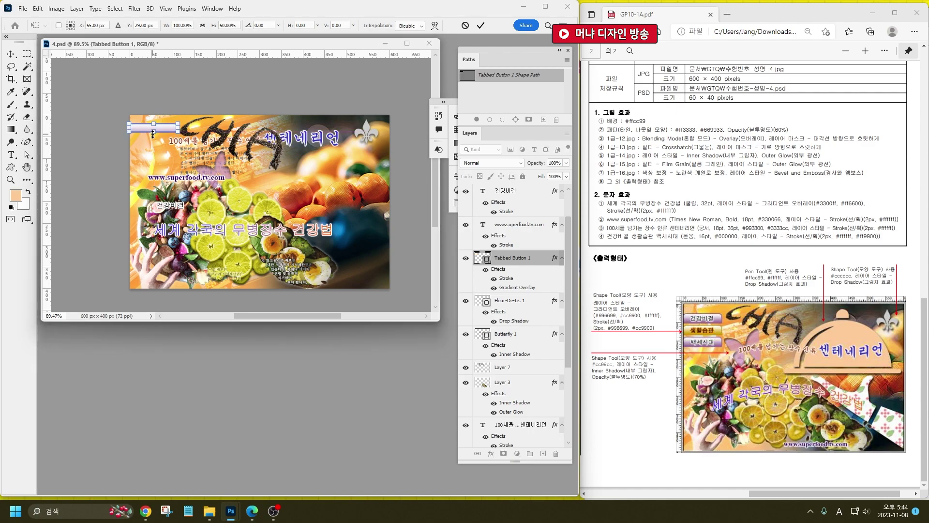
key("Return")
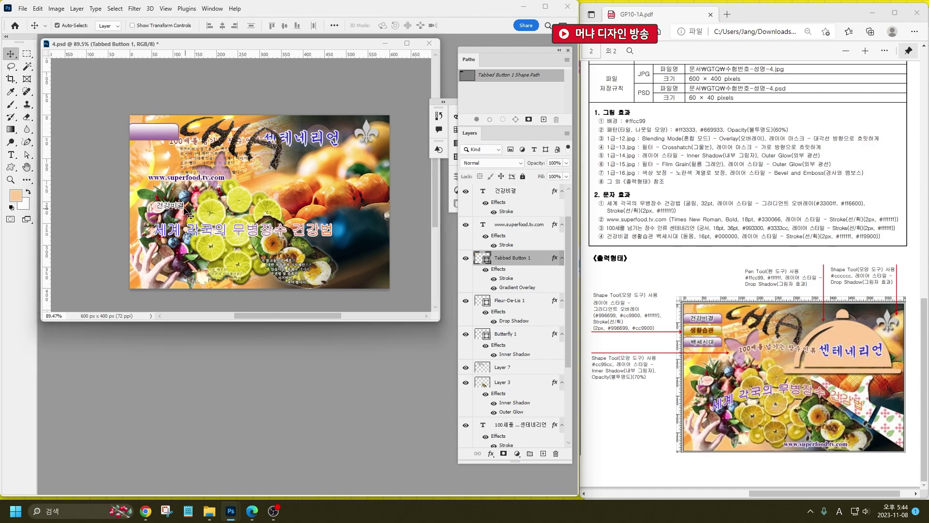
Place the 건강비결 text on the tabbed button and scale the button to about 79% width and 64% height around it.
left_click_drag(180, 208, 168, 136)
left_click(173, 136)
key("ctrl+t")
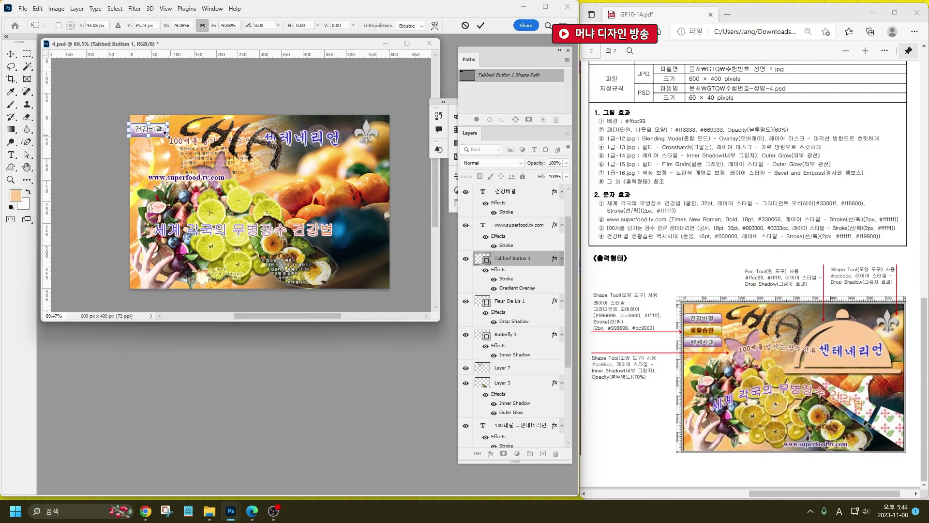
scroll(144, 121, "up", 5)
left_click_drag(176, 192, 176, 184)
left_click_drag(239, 165, 249, 167)
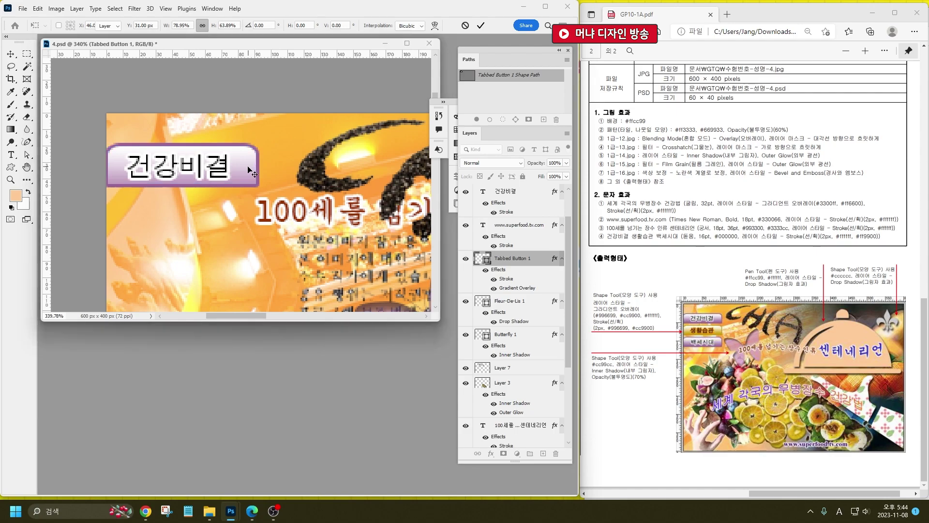
key("Return")
left_click(225, 162)
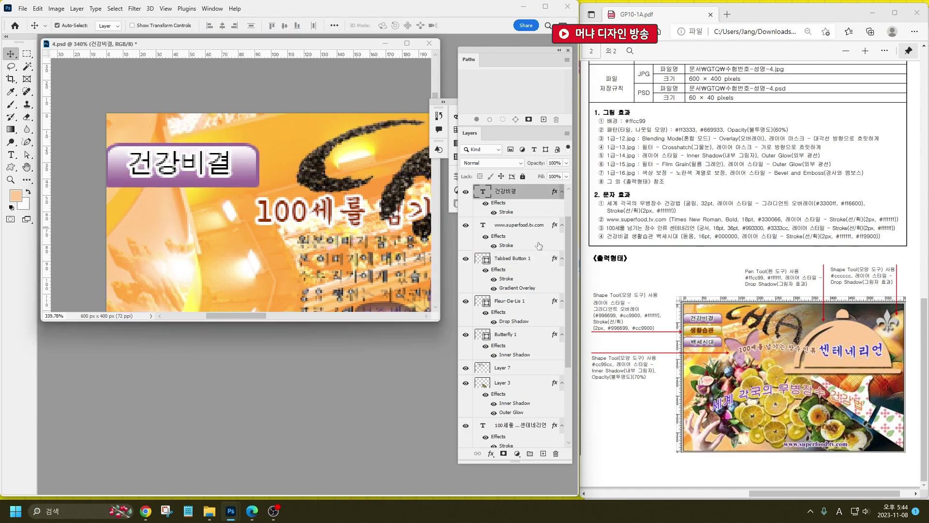
Move the button layer directly beneath its 건강비결 text layer and duplicate the pair twice, stacking the copies below the original.
left_click(249, 171)
left_click(233, 169, "shift")
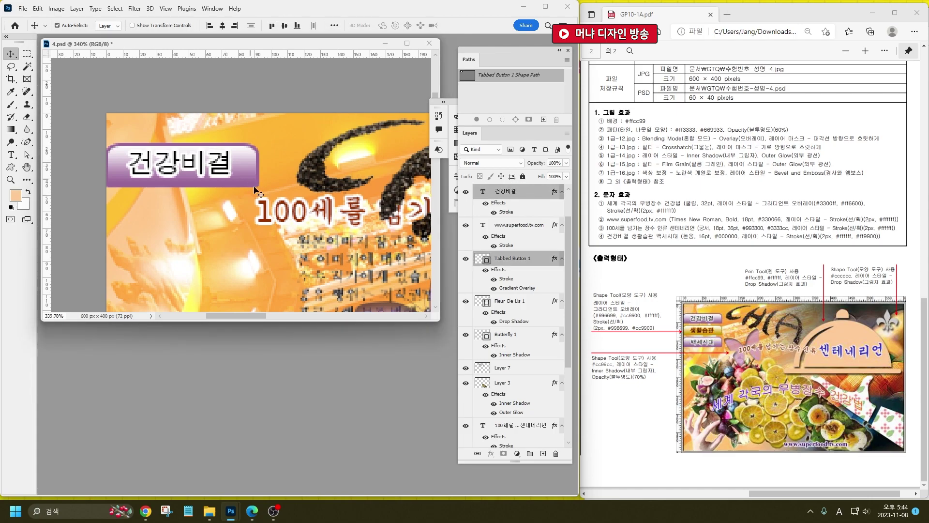
scroll(245, 198, "down", 1)
left_click_drag(512, 257, 516, 217)
left_click_drag(232, 175, 230, 246)
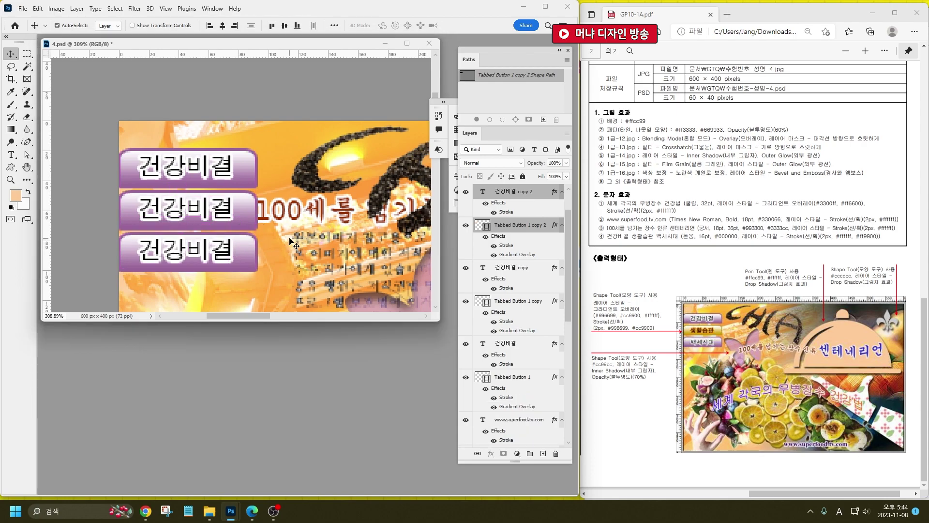
Nudge the two duplicated button-and-label pairs slightly down to even out the spacing between the three menu buttons.
key("shift+Down")
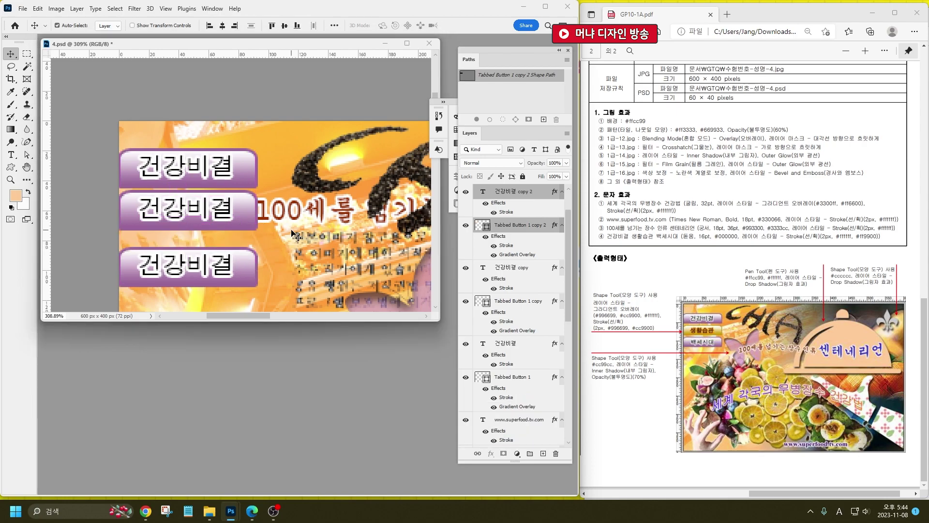
key("shift+Up")
key("Down")
key("Down")
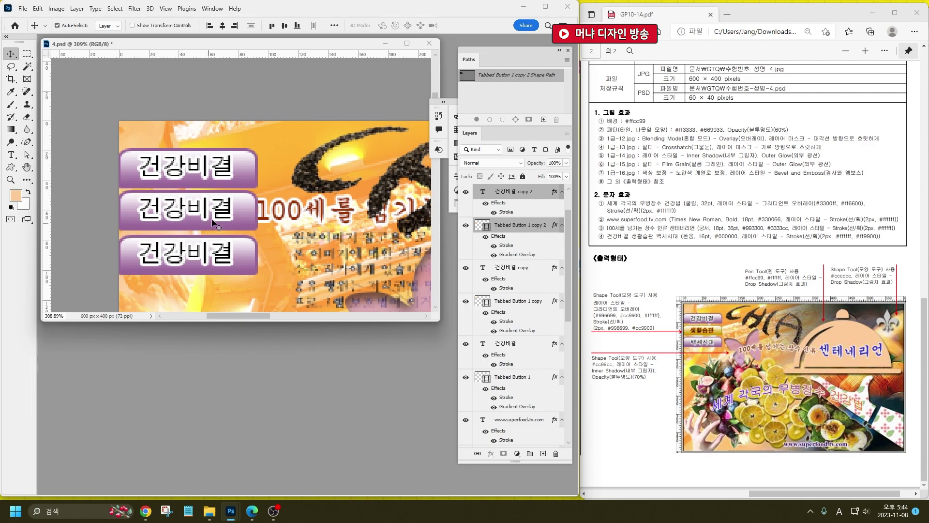
left_click(211, 221)
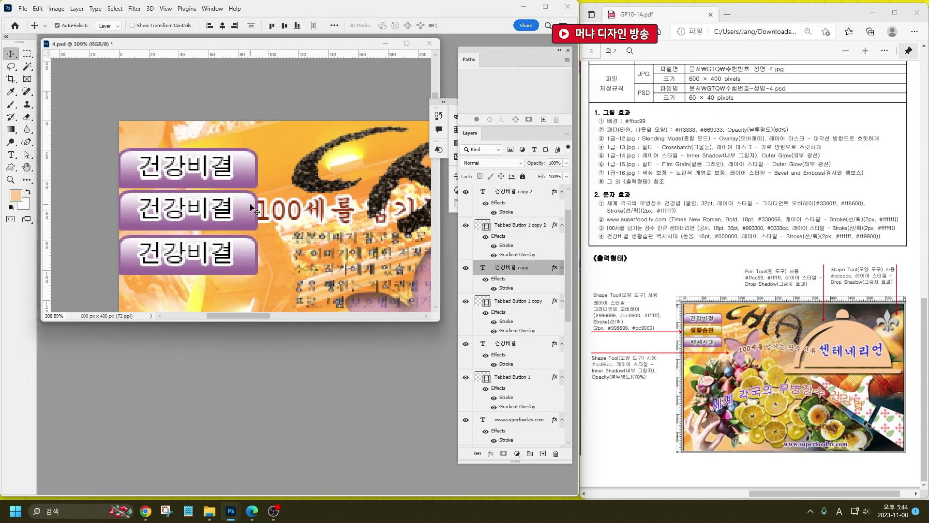
left_click(255, 211)
left_click(226, 211, "shift")
key("Down")
key("Down")
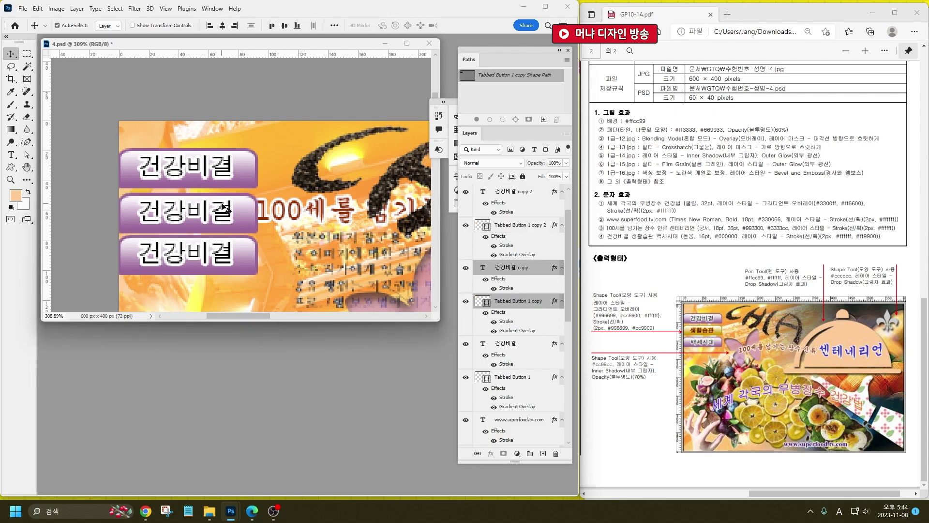
key("Up")
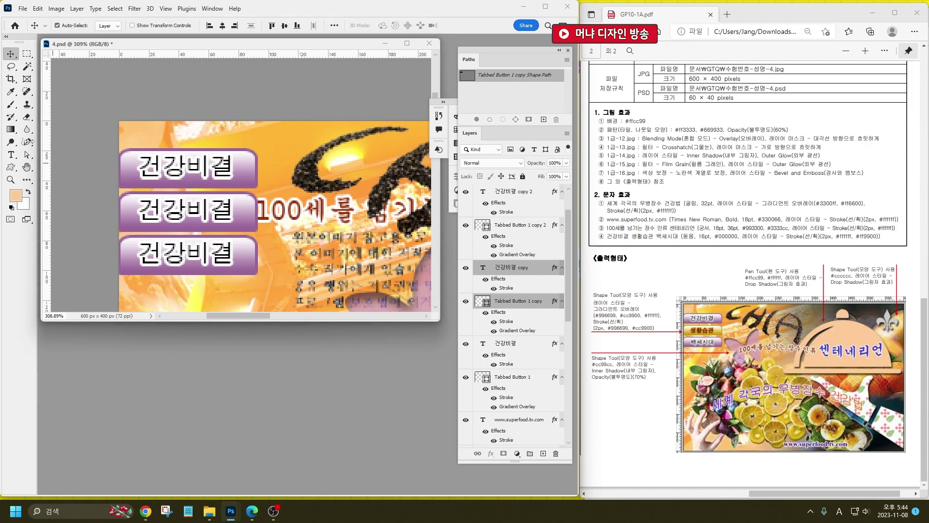
Change the second menu button's label to 생활습관 and the third one's to 백세시대.
double_click(217, 211)
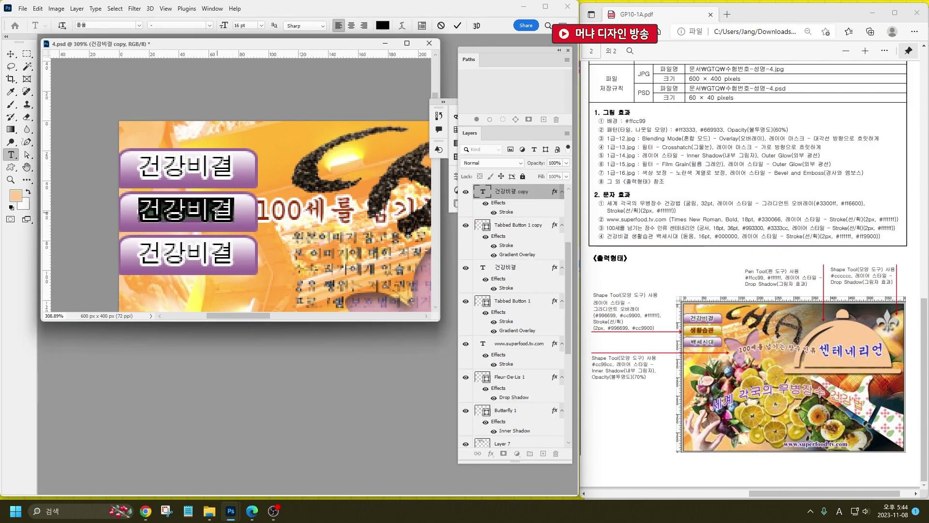
type("생활습관")
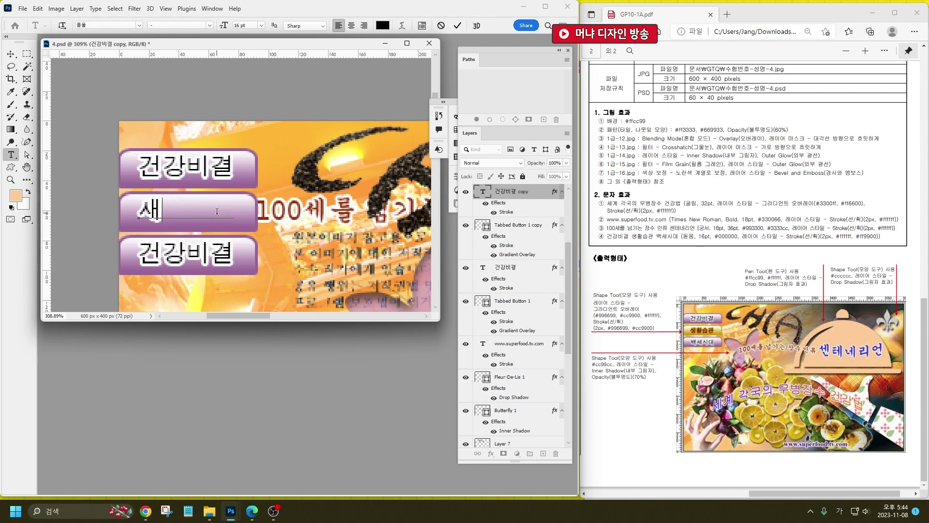
key("ctrl+Return")
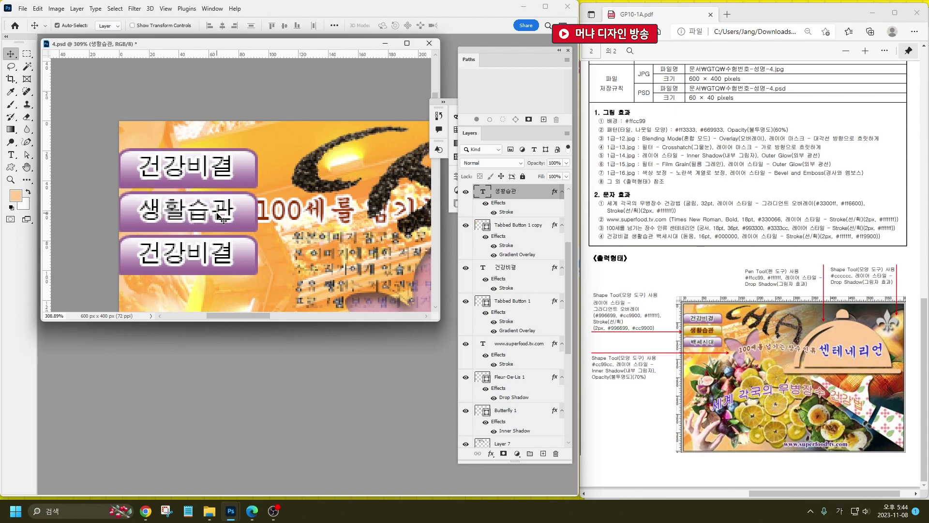
double_click(180, 242)
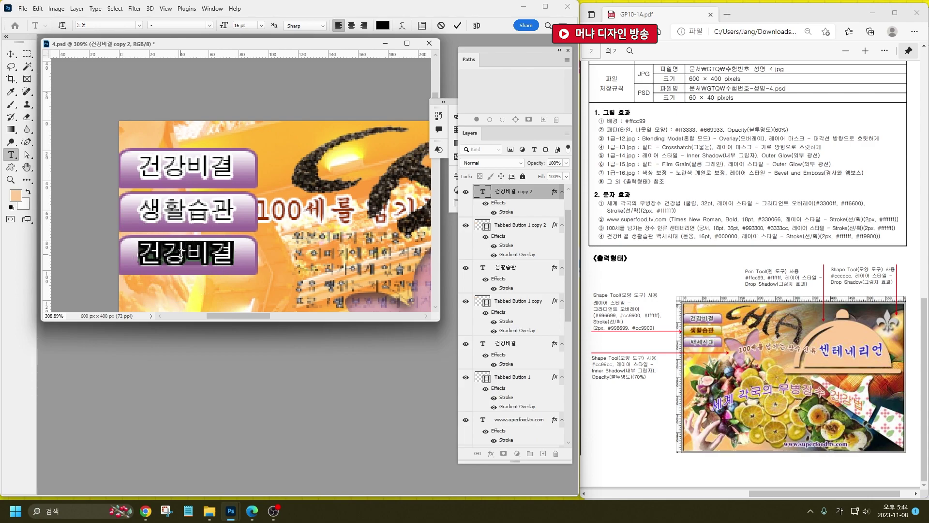
type("백세시대")
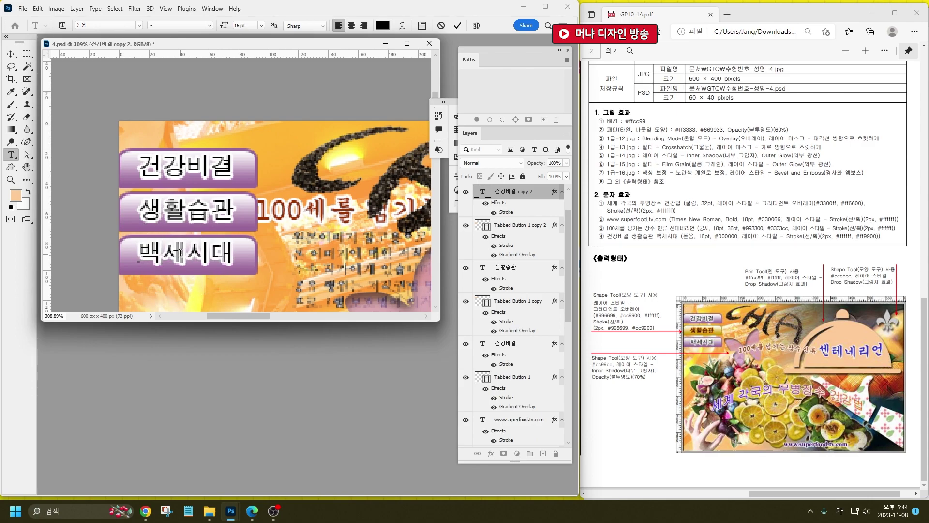
key("ctrl+Return")
Change the first colour stop of the middle tabbed button's gradient overlay to cc9900.
left_click(241, 226)
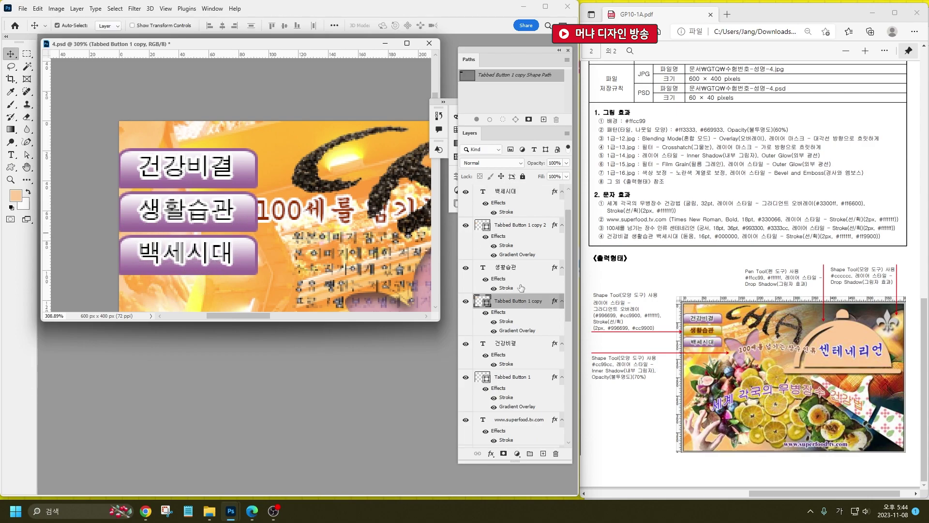
double_click(517, 332)
left_click(347, 296)
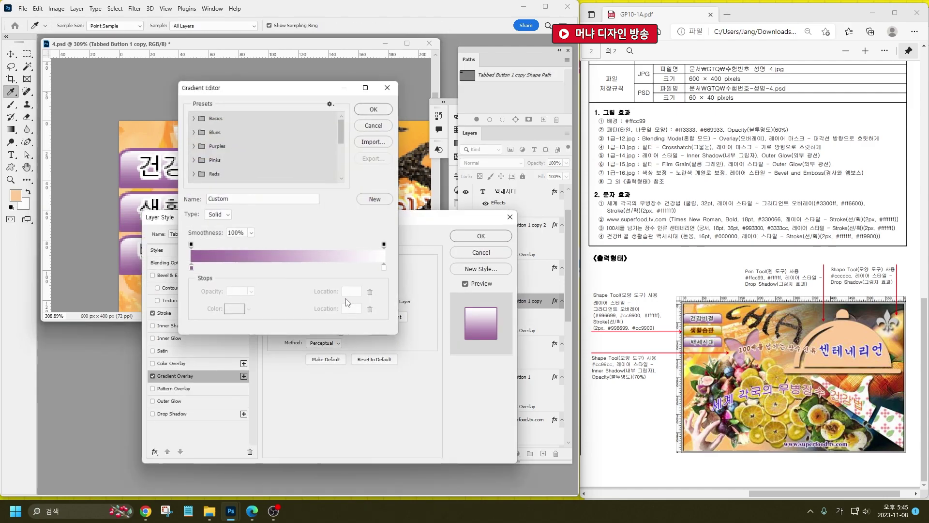
double_click(190, 268)
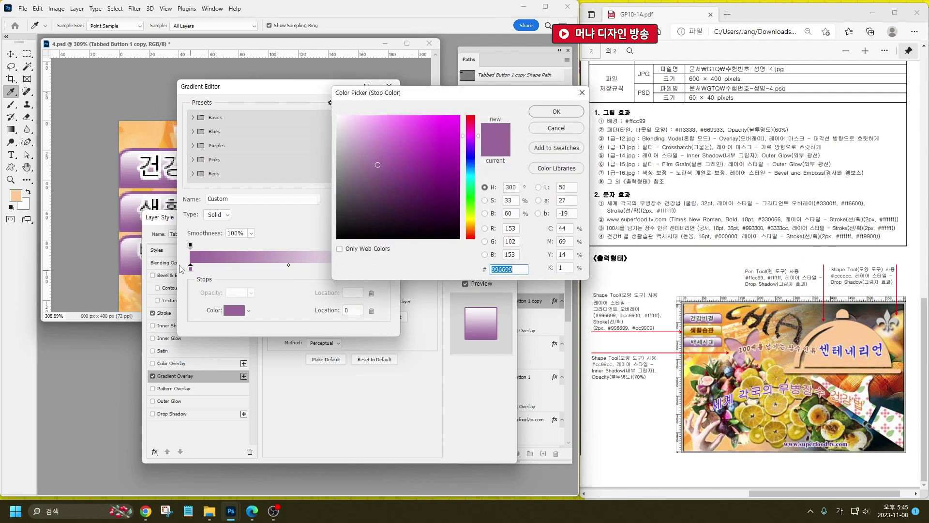
type("cc9900")
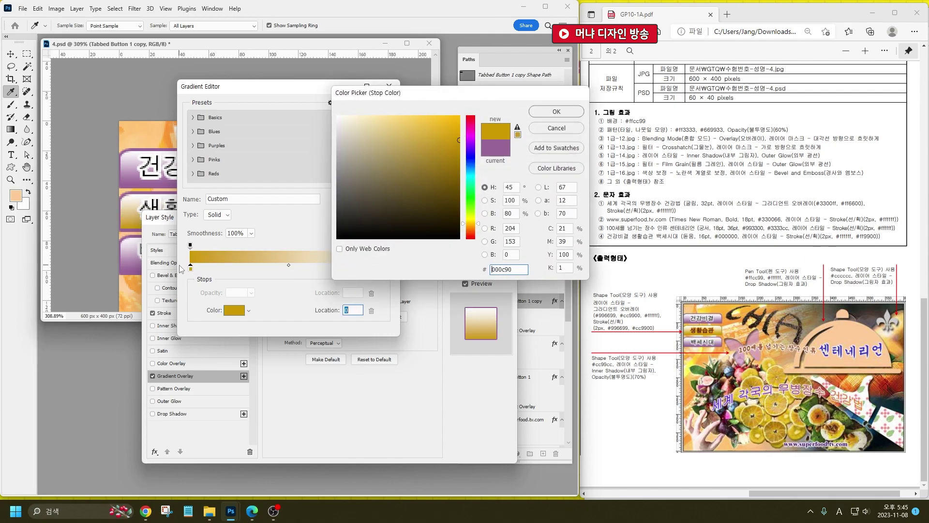
key("Return")
left_click(375, 108)
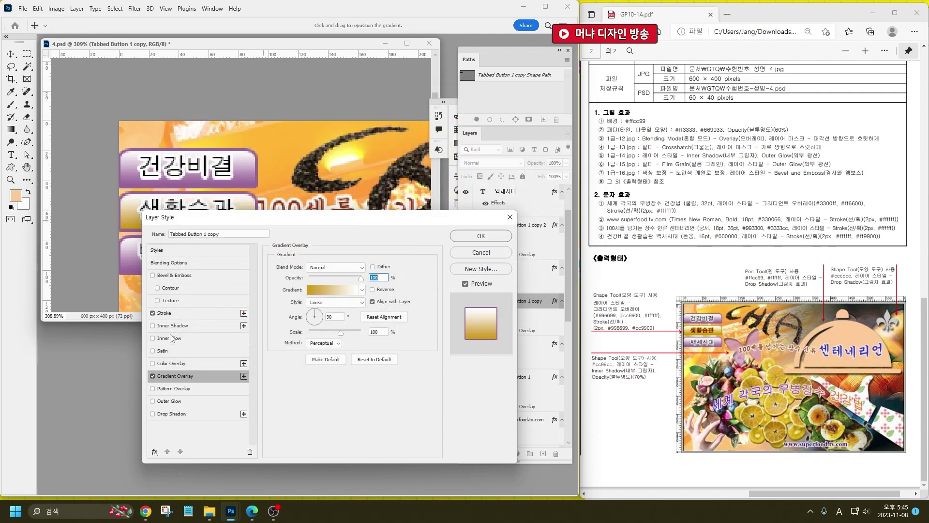
Set the middle tabbed button's stroke colour to cc9900 and apply the layer style.
left_click(164, 314)
left_click(296, 337)
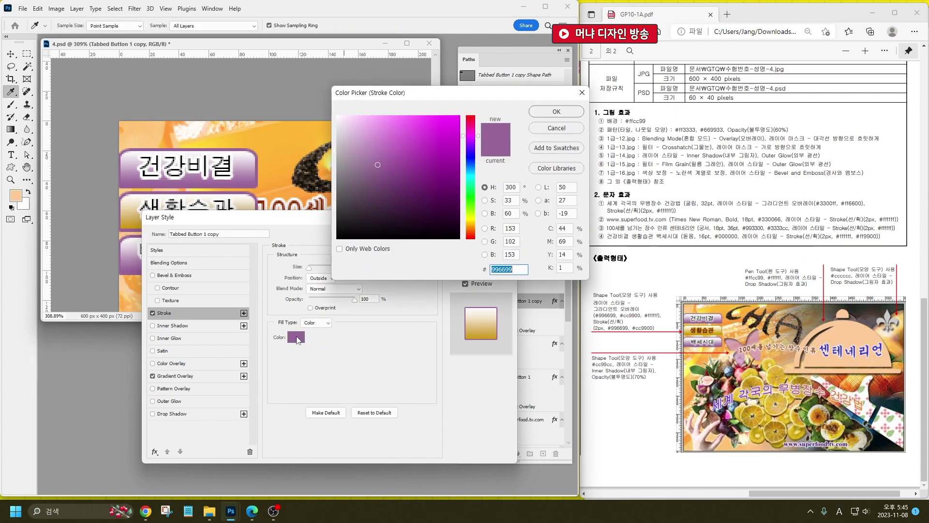
type("cc9900")
key("Return")
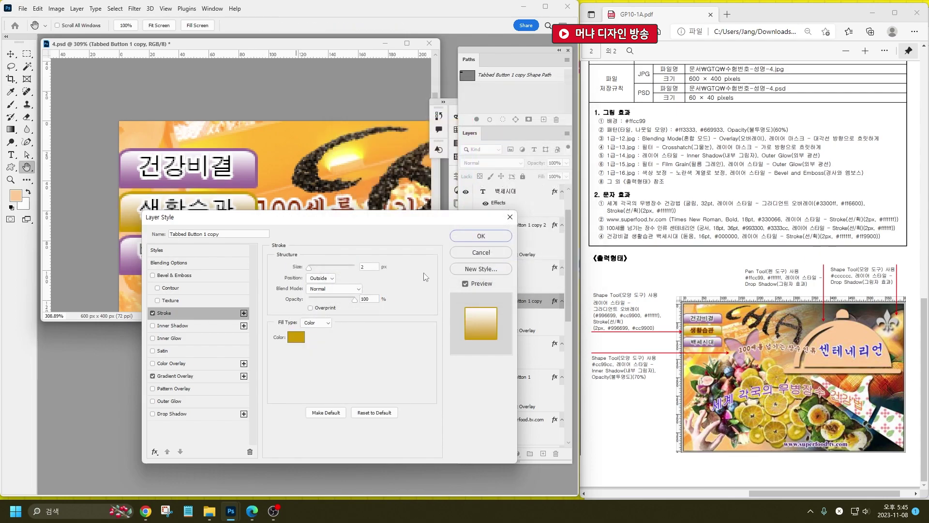
left_click(481, 236)
Change the stroke colour of the 생활습관 label to ff9900, the value given in the exam sheet.
key("v")
left_click(196, 222)
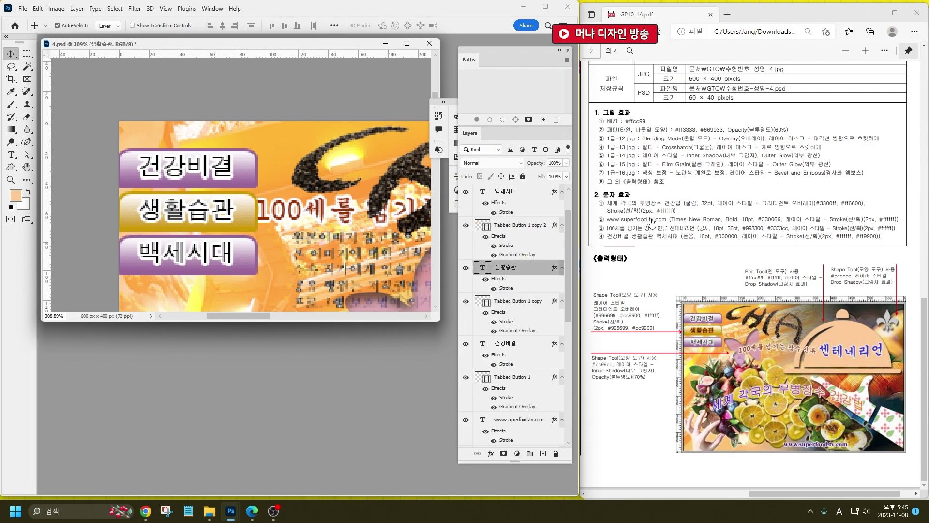
left_click_drag(854, 236, 880, 236)
key("ctrl+c")
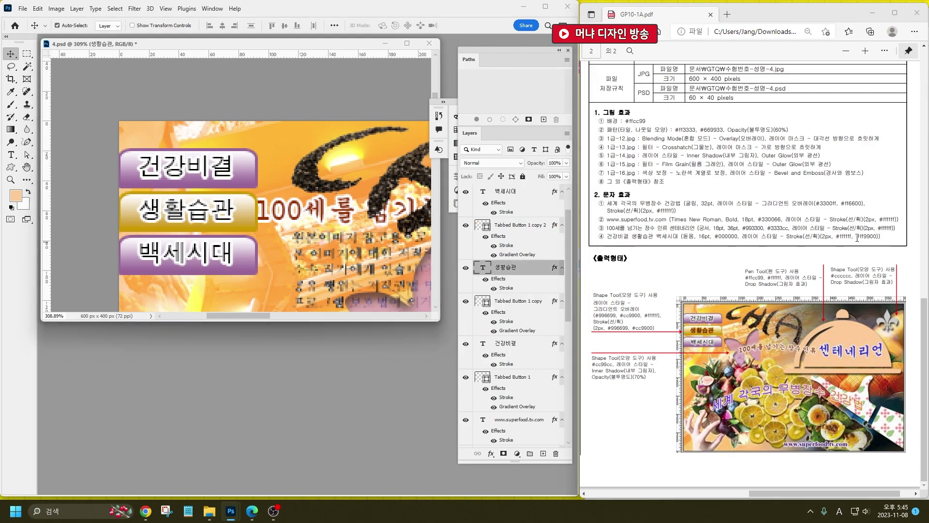
left_click(510, 288)
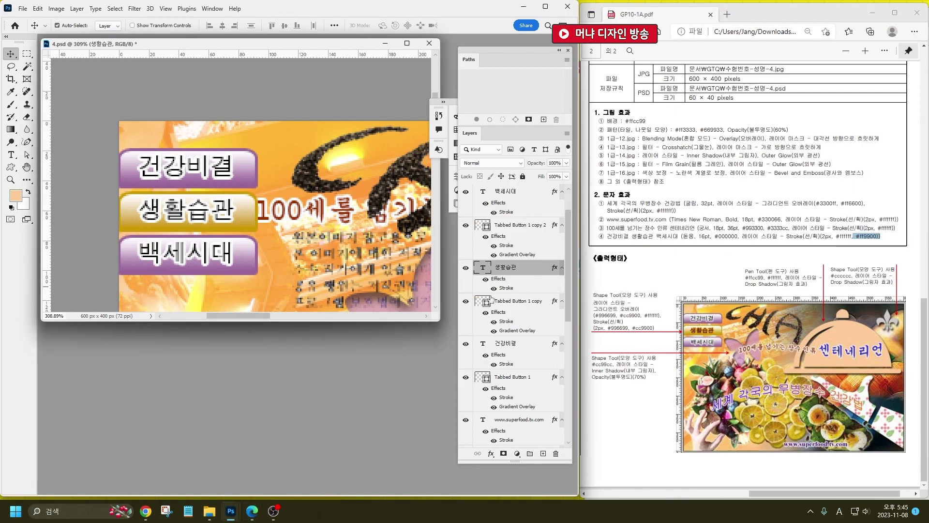
double_click(507, 288)
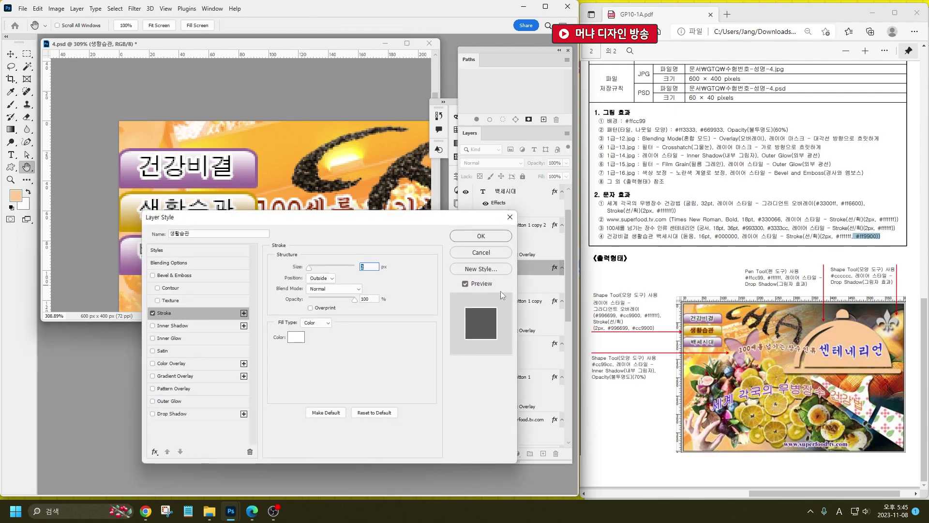
left_click(295, 337)
key("ctrl+v")
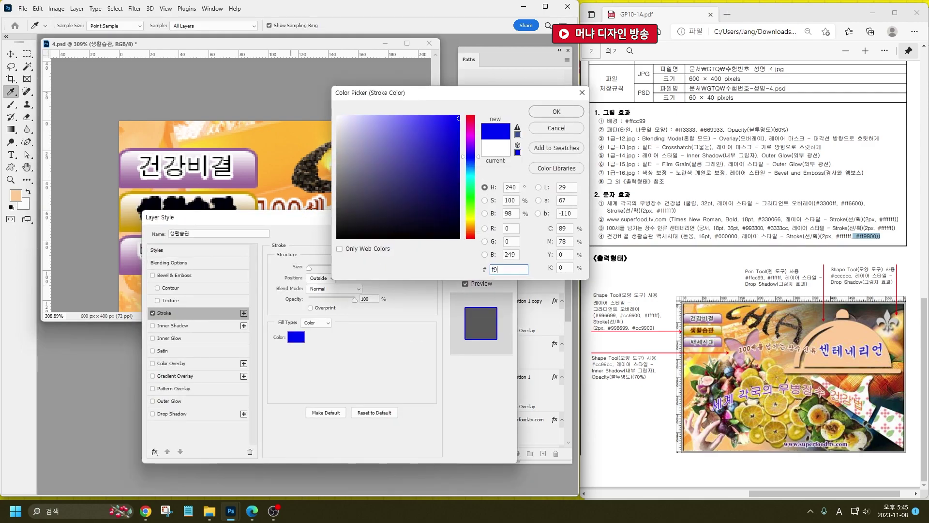
key("Return")
left_click(484, 236)
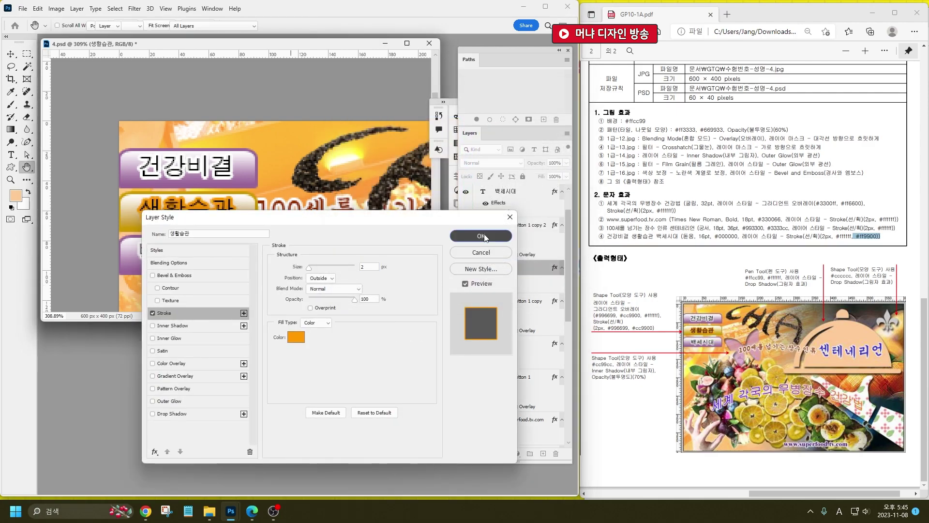
left_click(285, 271)
scroll(193, 188, "down", 5)
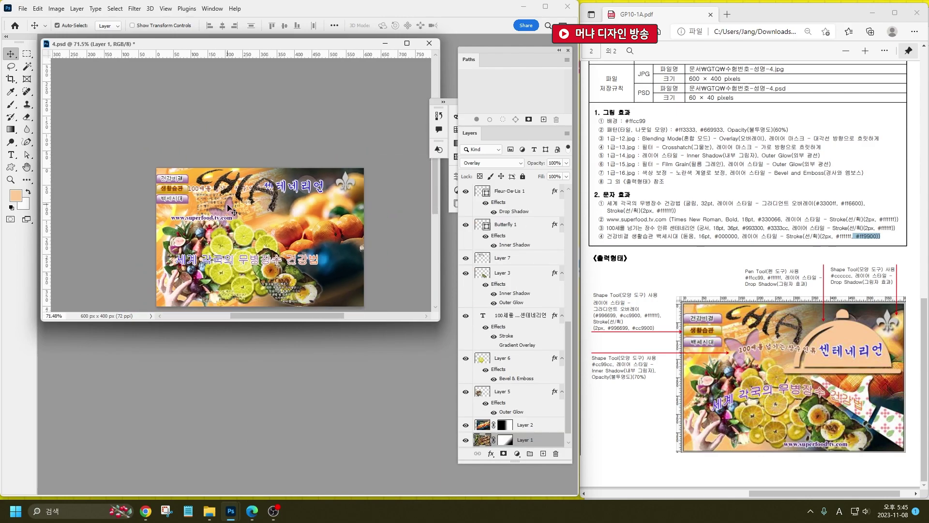
left_click_drag(222, 220, 296, 263)
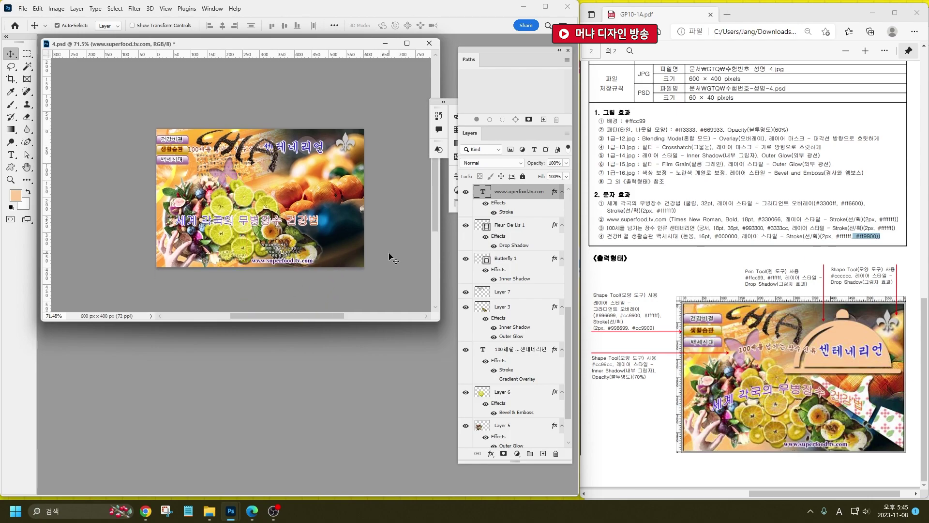
Warp the 세계 각국의 무병장수 건강법 text with the Arch style at a +35% horizontal bend.
left_click(210, 223)
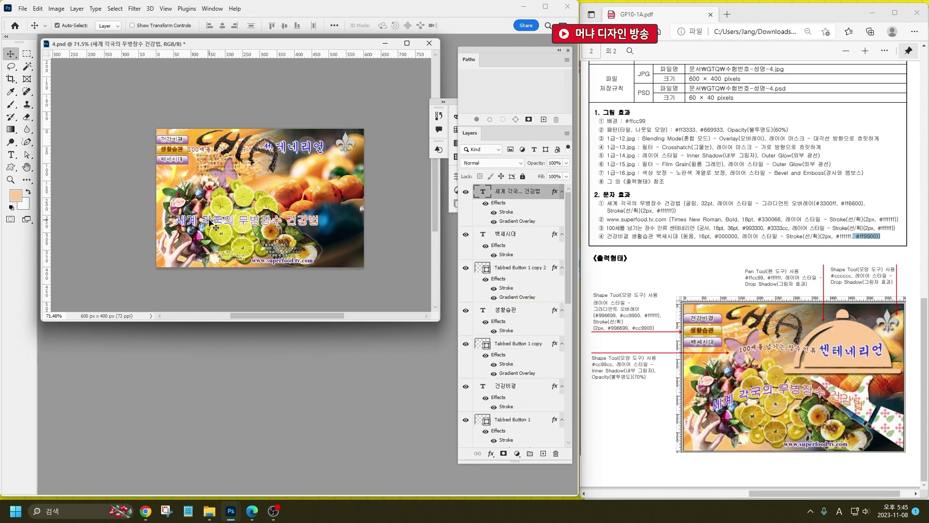
left_click(11, 155)
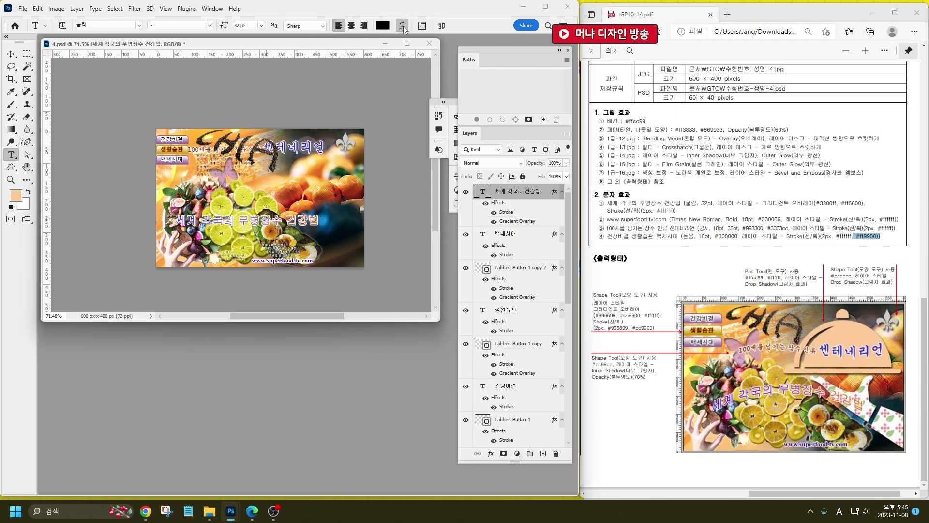
left_click(402, 25)
left_click(429, 130)
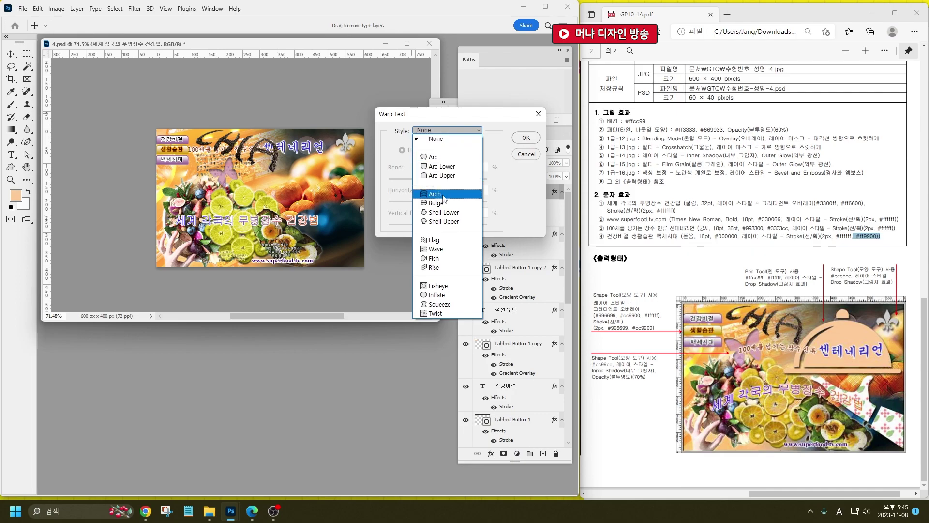
left_click(443, 194)
left_click_drag(462, 178, 455, 180)
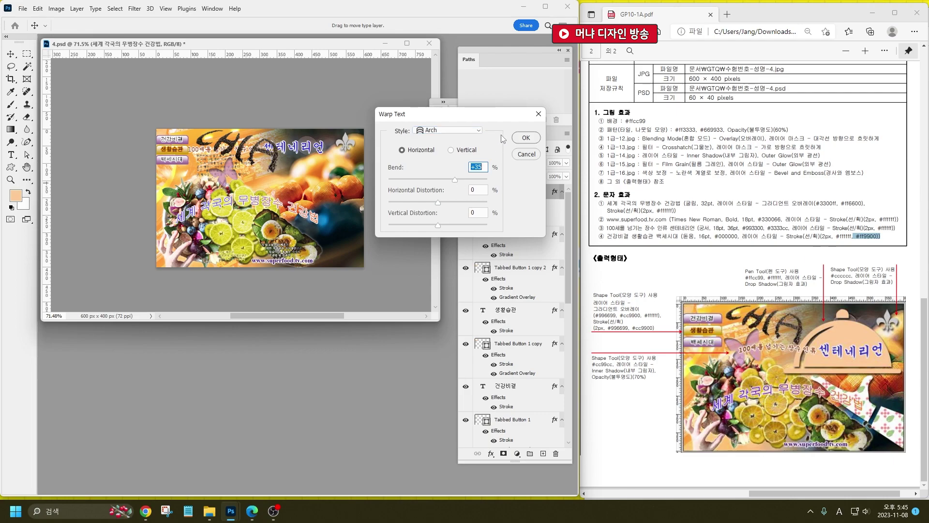
left_click(526, 138)
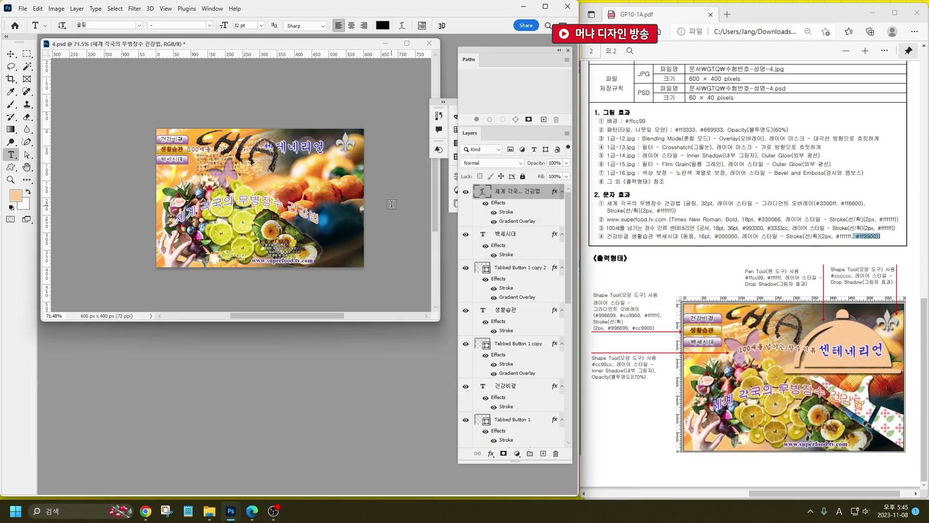
Warp the 100세를 넘기는 장수 인류 센테네리언 text with the Flag style at a +50% horizontal bend.
left_click(298, 148)
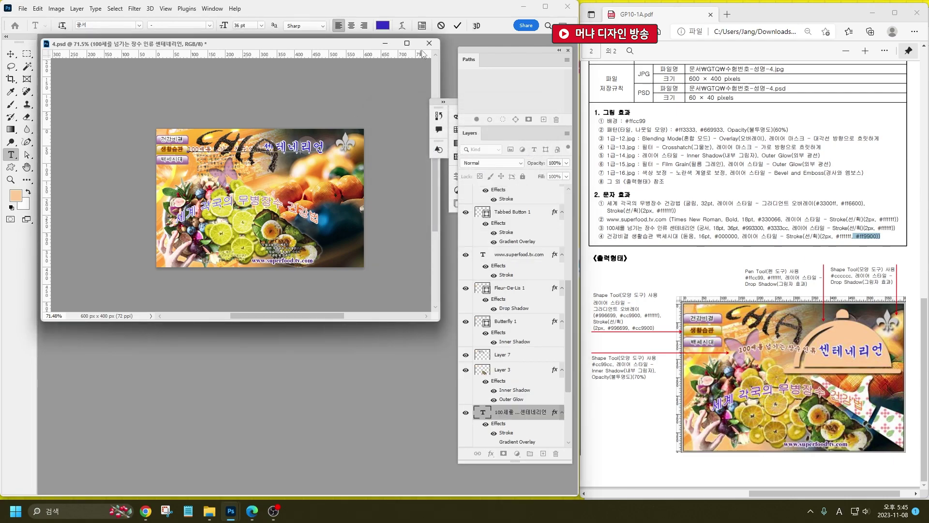
left_click(402, 27)
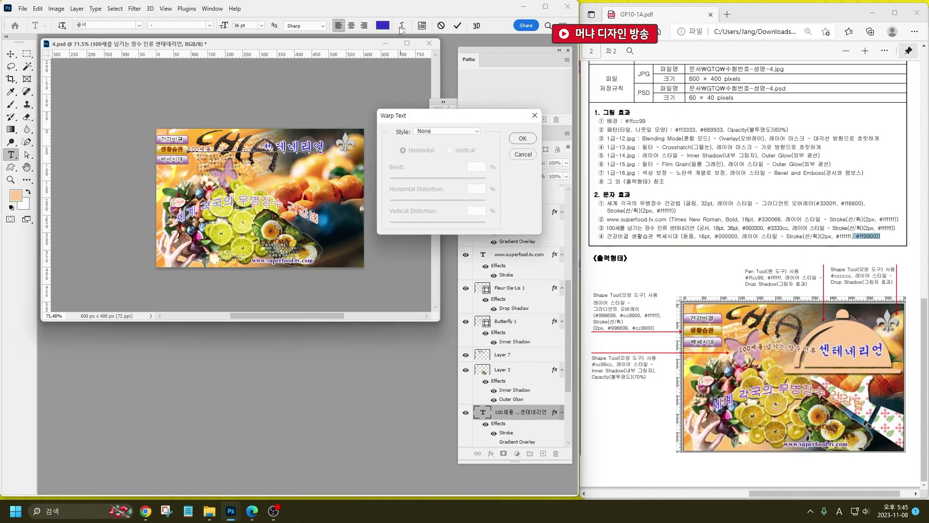
left_click(440, 130)
left_click(442, 239)
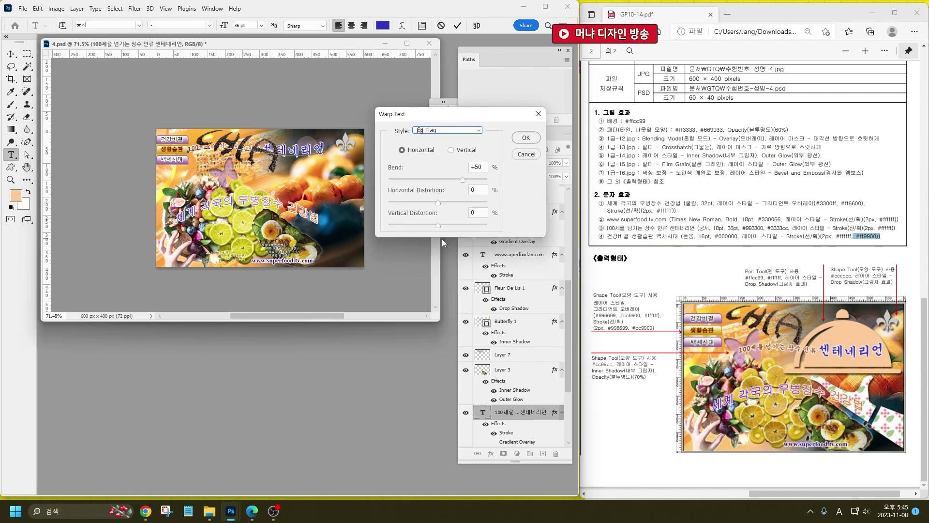
left_click(525, 138)
Place the flag-warped text below the CHIA lettering at the front of the layer stack, and shift the butterfly toward the menu buttons.
key("v")
left_click_drag(308, 156, 308, 183)
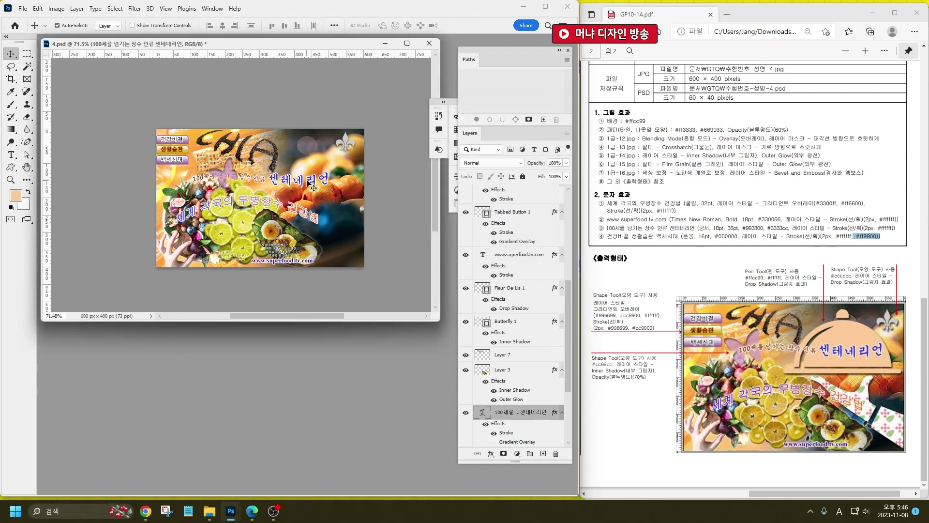
left_click_drag(252, 180, 279, 175)
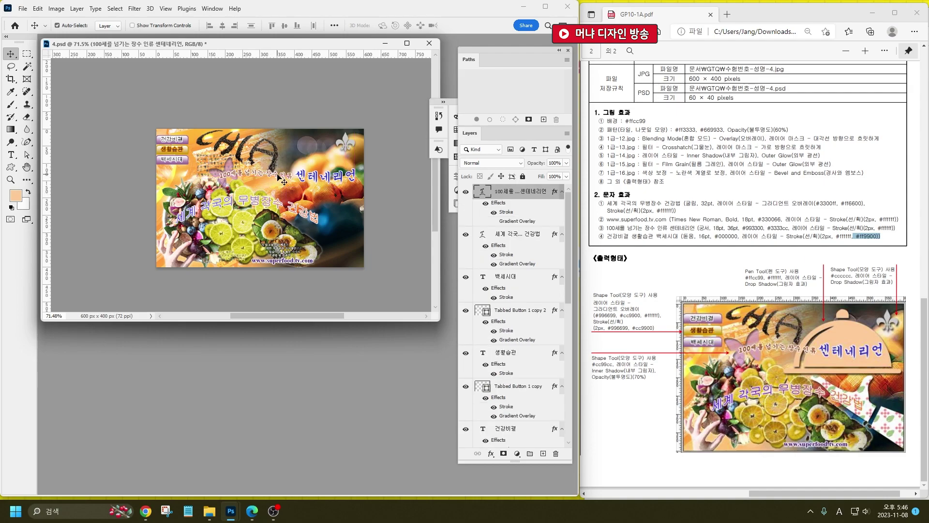
left_click(209, 174)
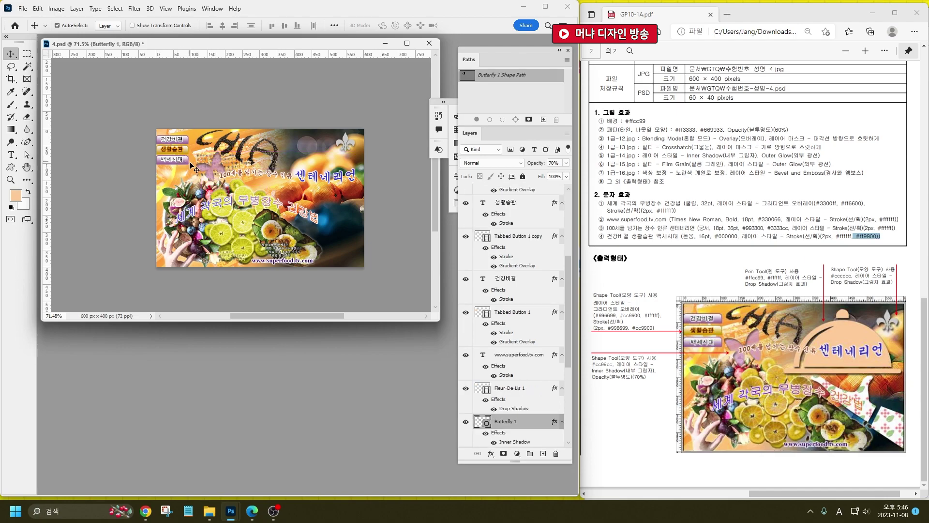
left_click(187, 164, "alt")
left_click(189, 152, "shift")
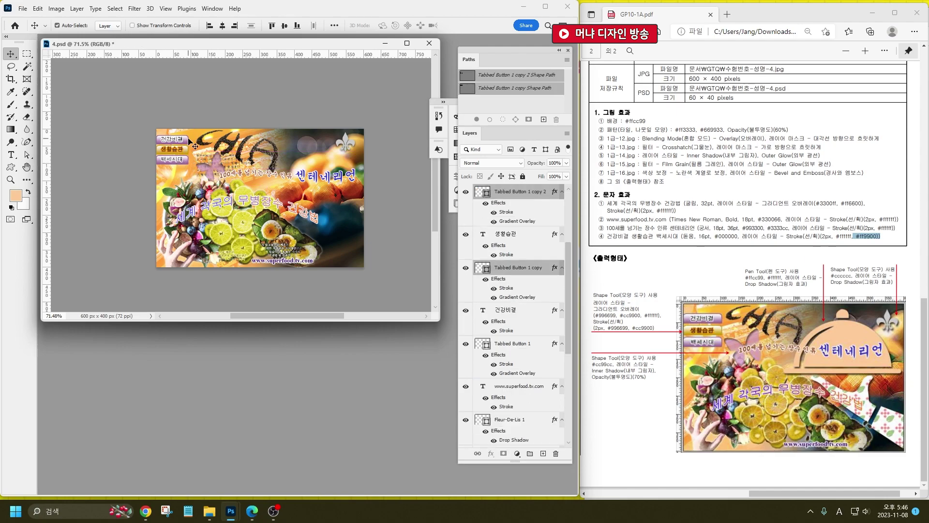
key("ctrl+t")
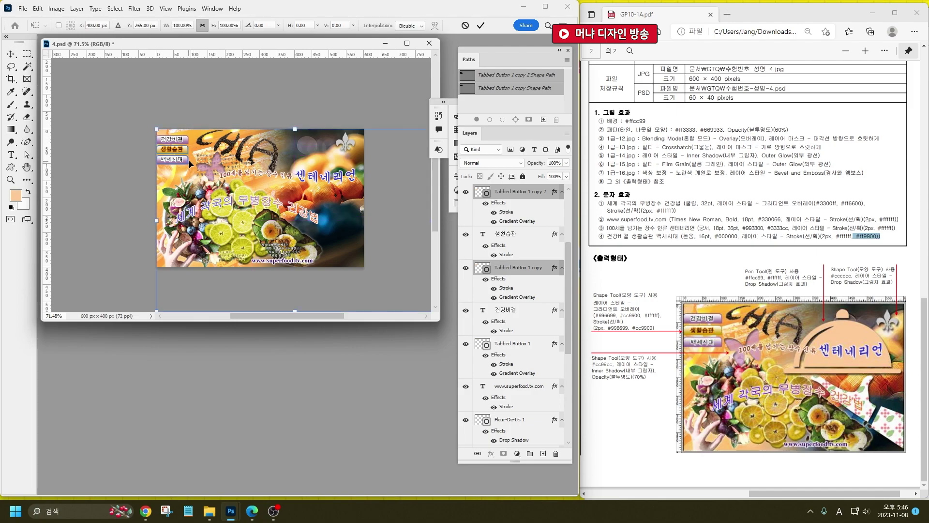
key("Return")
Scale the three tabbed button shapes together to about 127% width and 110% height.
left_click(186, 152)
left_click(179, 139, "shift")
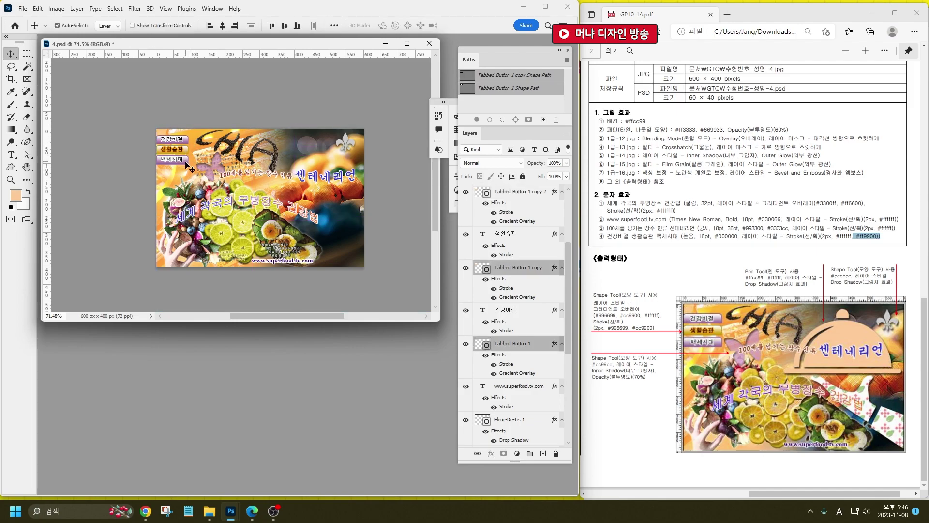
left_click(185, 160, "shift")
key("ctrl+t")
left_click_drag(190, 166, 195, 168)
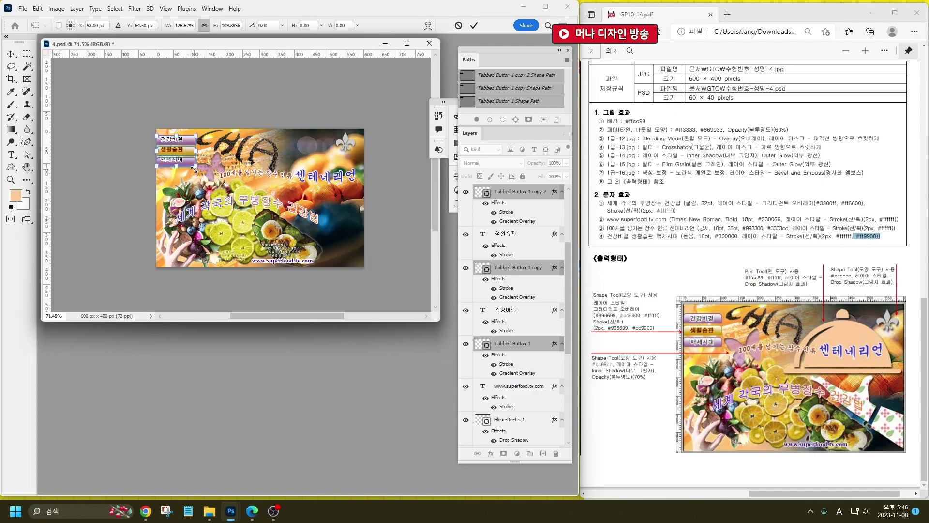
key("Return")
Move the second and third tabbed buttons down to open even gaps between the three enlarged buttons.
scroll(195, 167, "up", 5)
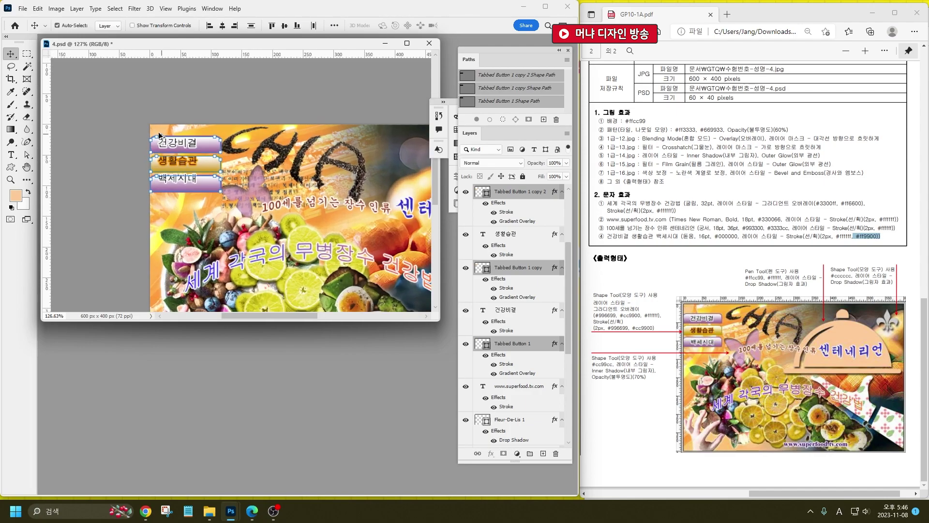
left_click(245, 256)
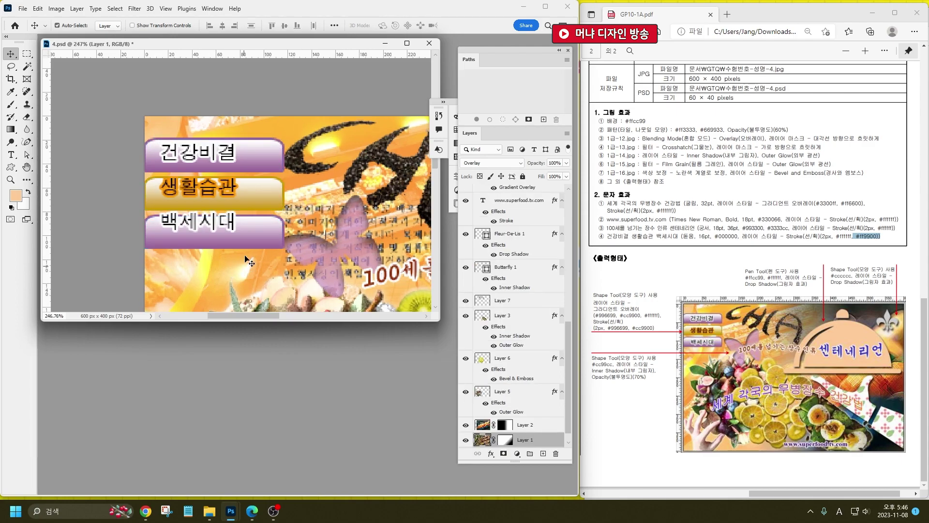
left_click(261, 201, "shift")
left_click_drag(251, 183, 251, 196)
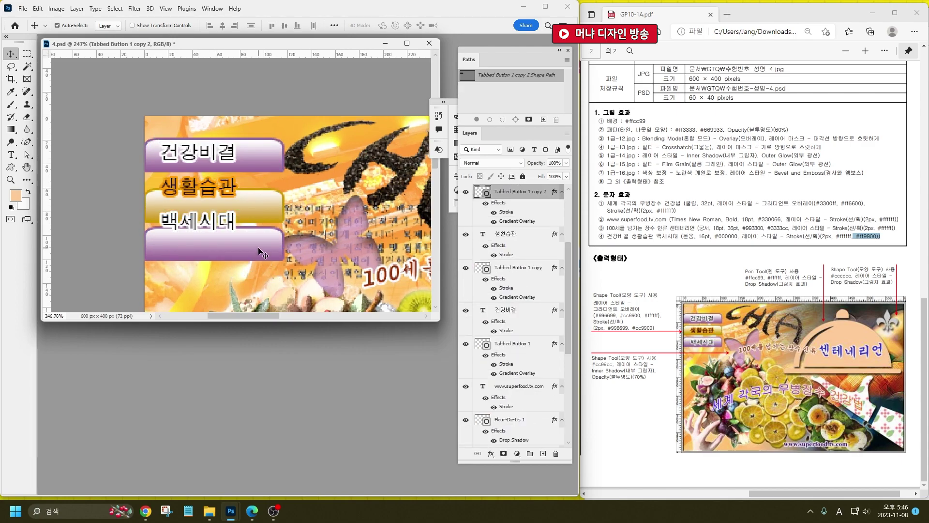
left_click_drag(261, 240, 261, 251)
Reposition the 백세시대, 생활습관 and 건강비결 labels so each sits centred on its enlarged button.
left_click_drag(229, 225, 241, 261)
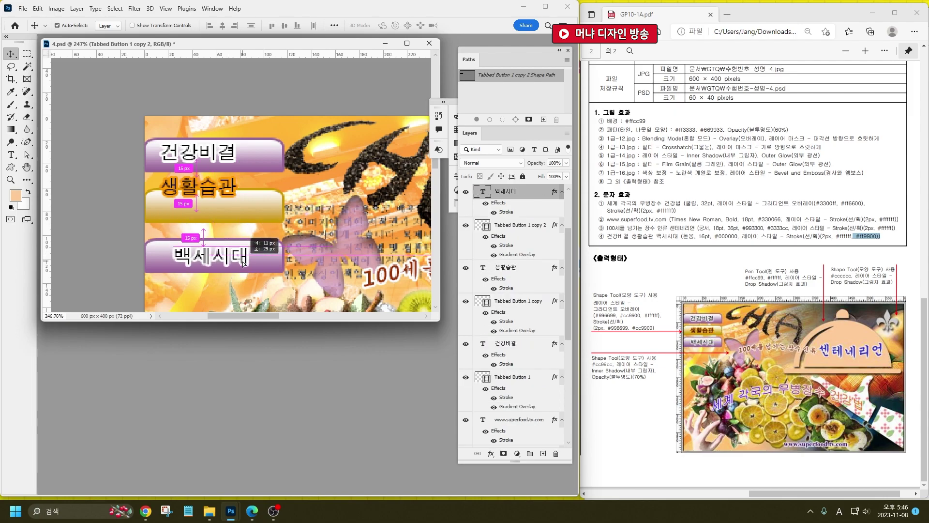
left_click_drag(223, 190, 236, 210)
left_click_drag(231, 155, 242, 159)
scroll(242, 158, "down", 5)
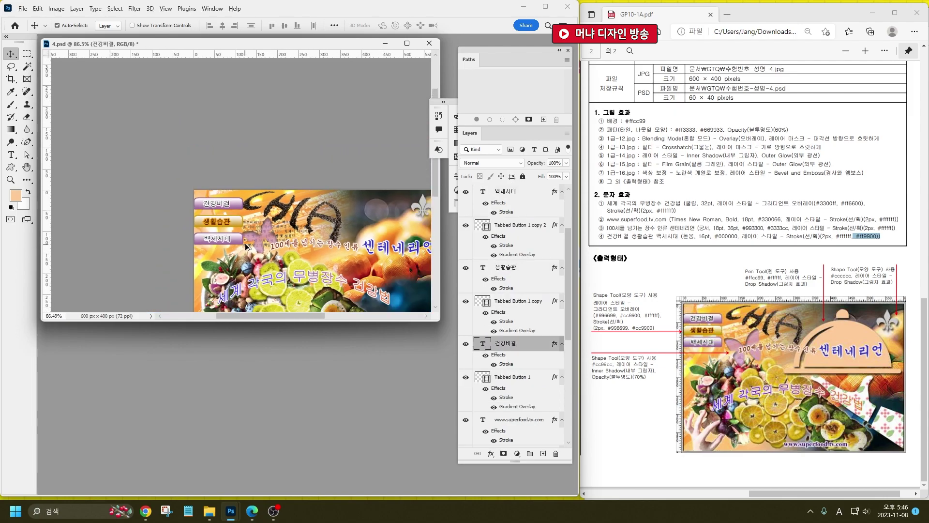
Nudge the 건강비결 label and its tabbed button down together, closer to the 생활습관 button.
left_click(225, 228)
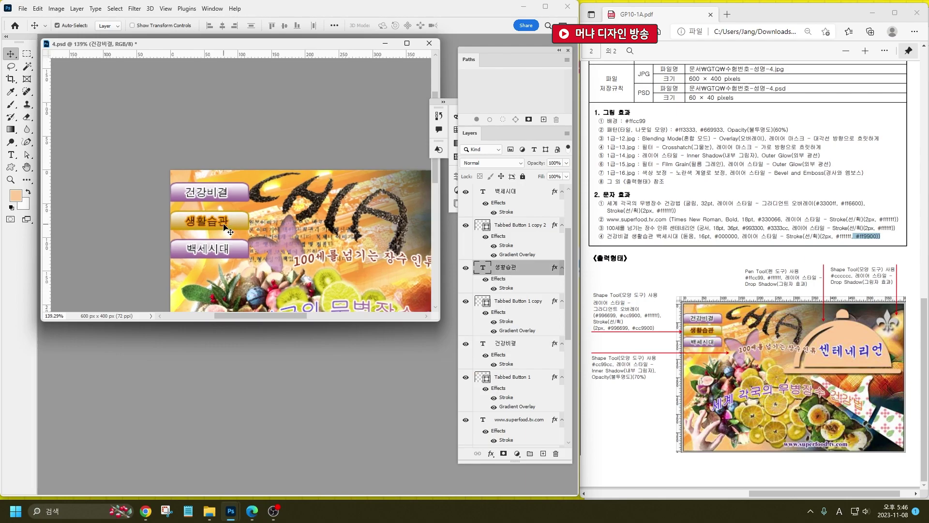
left_click(225, 195)
left_click(224, 194, "shift")
key("Down")
key("Down")
key("Down")
key("Down")
key("Down")
key("Down")
key("Down")
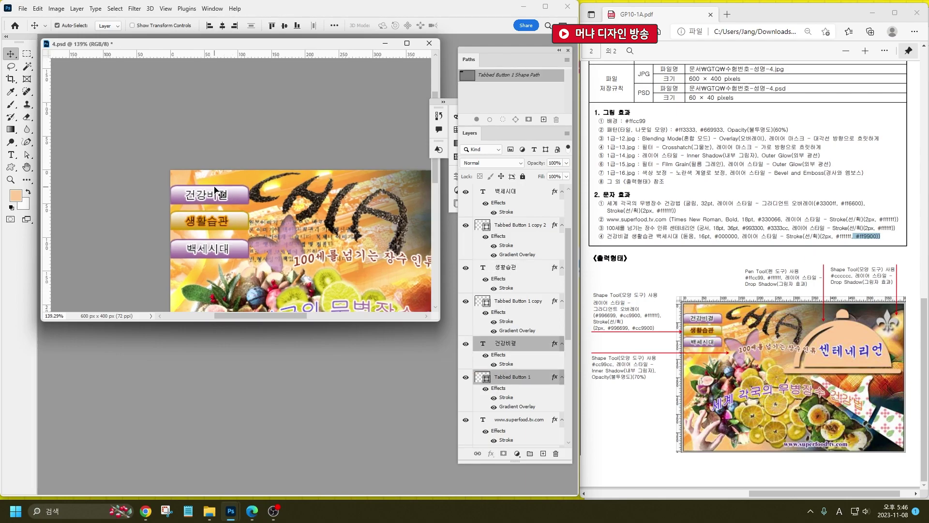
key("Down")
key("Down")
key("Down")
key("Down")
key("Down")
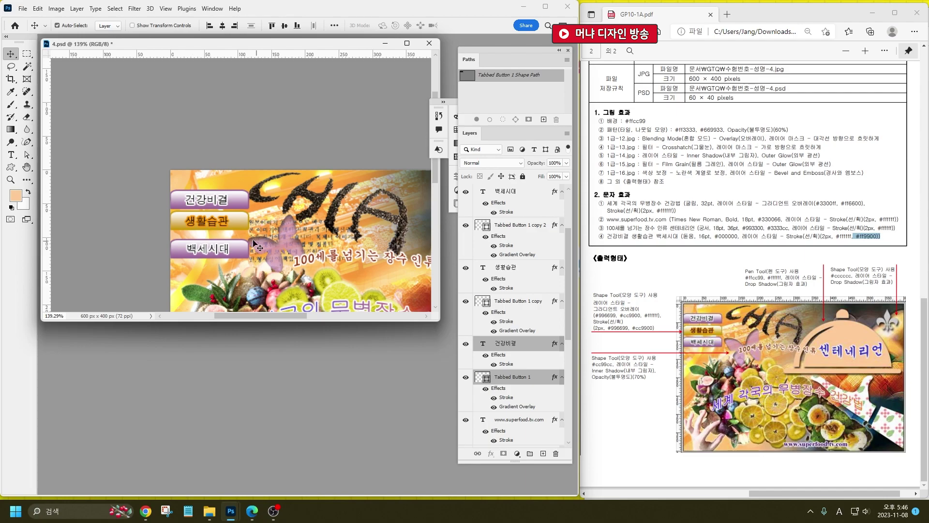
Nudge the 생활습관 label and its button down together until the three menu buttons are evenly spaced.
left_click(226, 224)
left_click(247, 224, "shift")
key("Down")
key("Down")
key("Down")
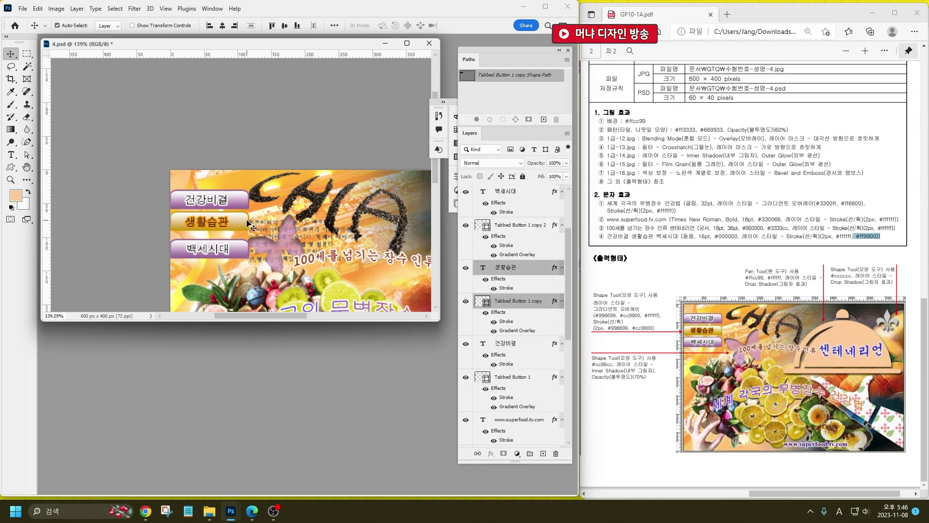
key("Down")
key("Down")
Narrow the three tabbed button shapes together to about 92% width, keeping their height, and select the 생활습관 and 건강비결 labels.
left_click(246, 248, "shift")
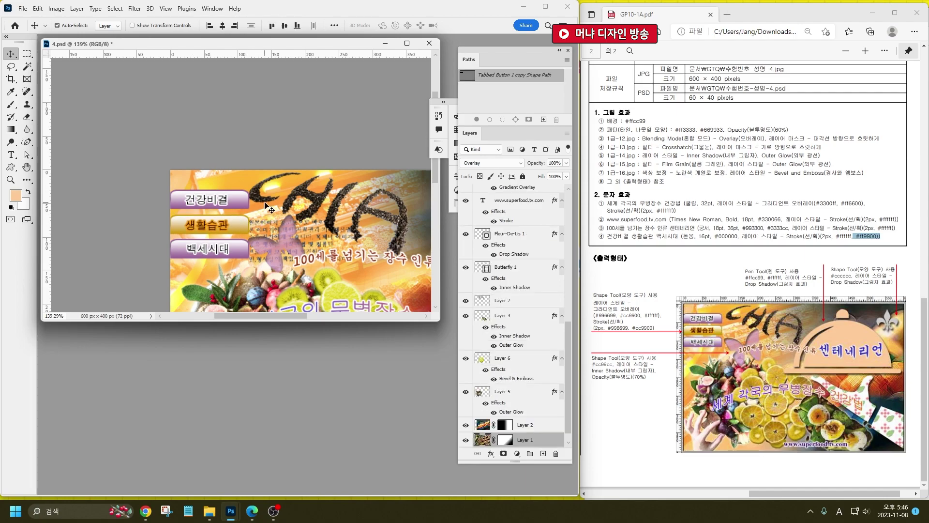
left_click(245, 200, "shift")
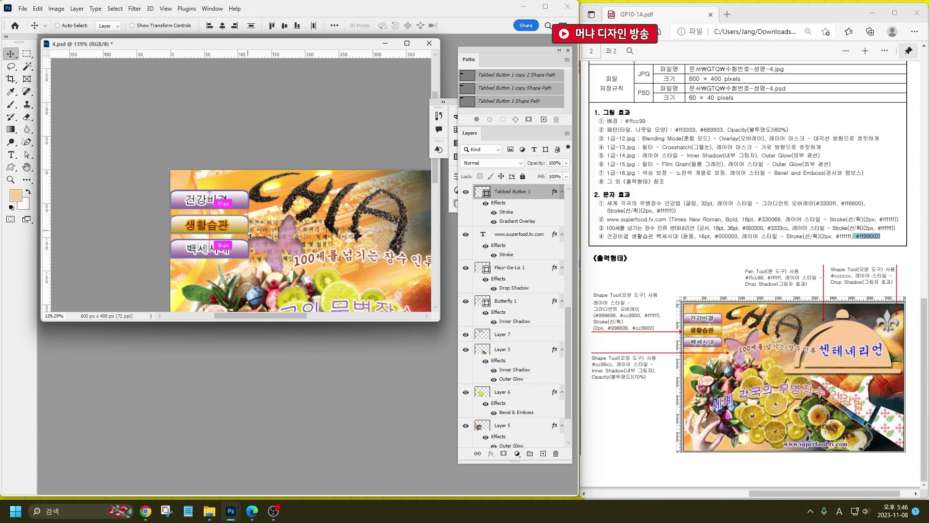
key("ctrl+t")
left_click_drag(249, 223, 243, 224)
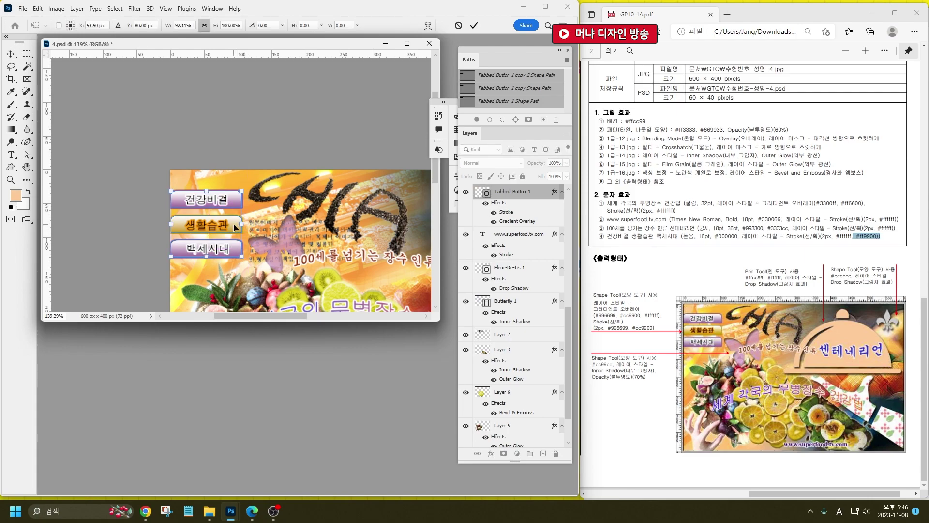
key("Return")
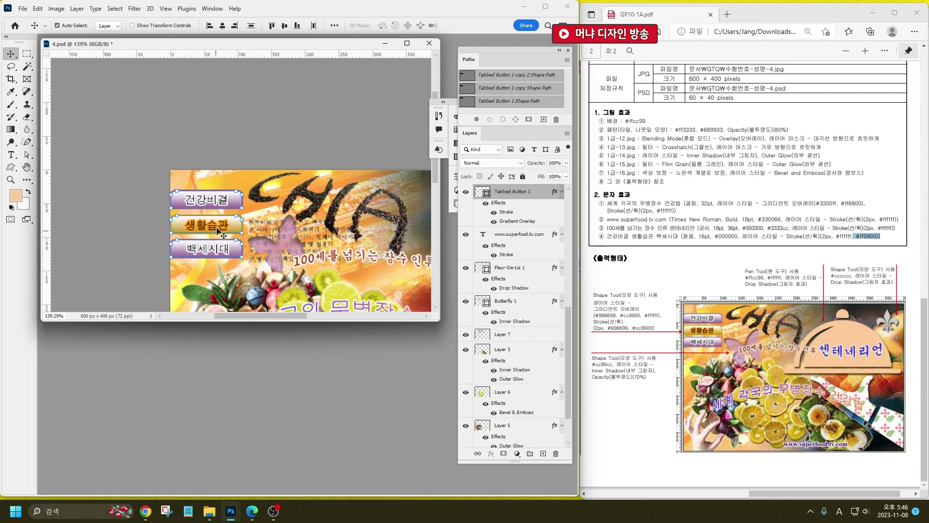
left_click(223, 231)
left_click(215, 203, "shift")
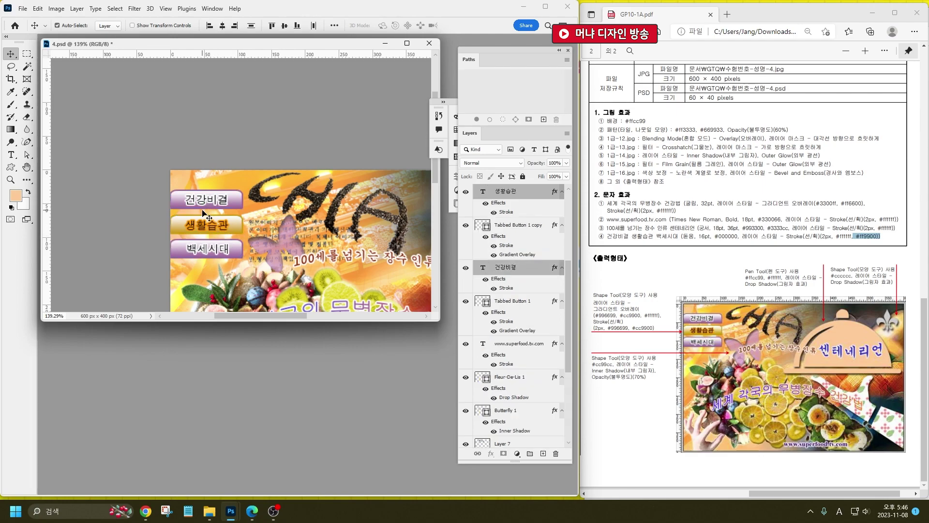
Move the flag-warped 100세를 넘기는 장수 인류 센테네리언 text left so it begins over the butterfly.
left_click(306, 252)
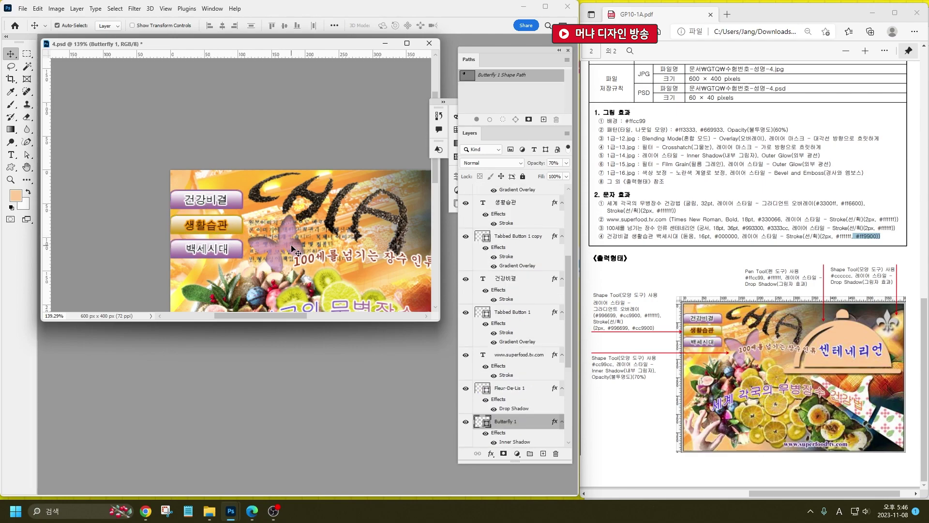
left_click_drag(313, 254, 314, 257)
left_click(274, 248)
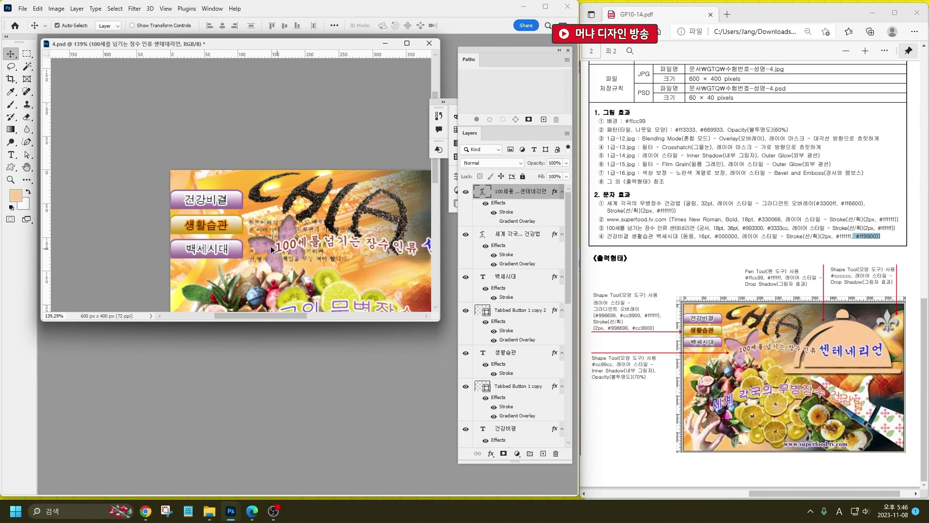
Add a new empty layer above the flag-warped text at the front of the layer stack.
scroll(264, 242, "down", 5)
scroll(293, 250, "up", 4)
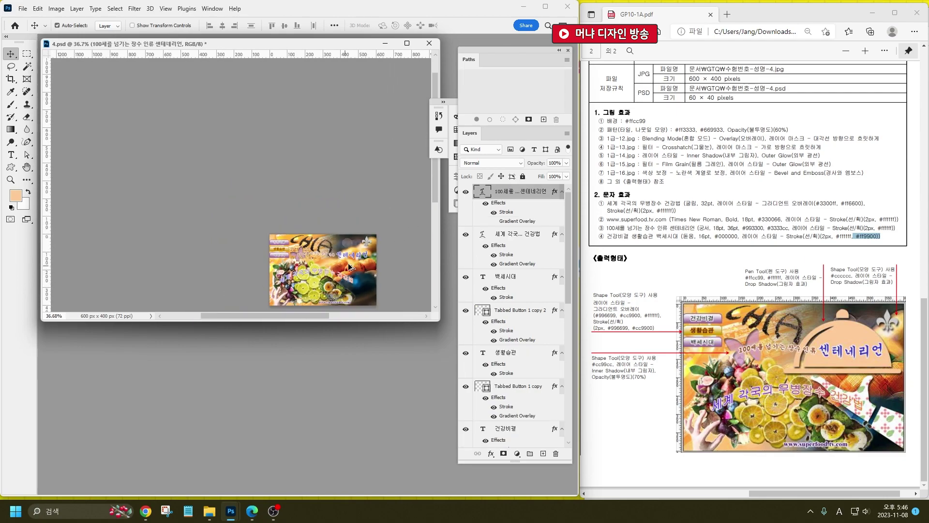
scroll(289, 255, "down", 3)
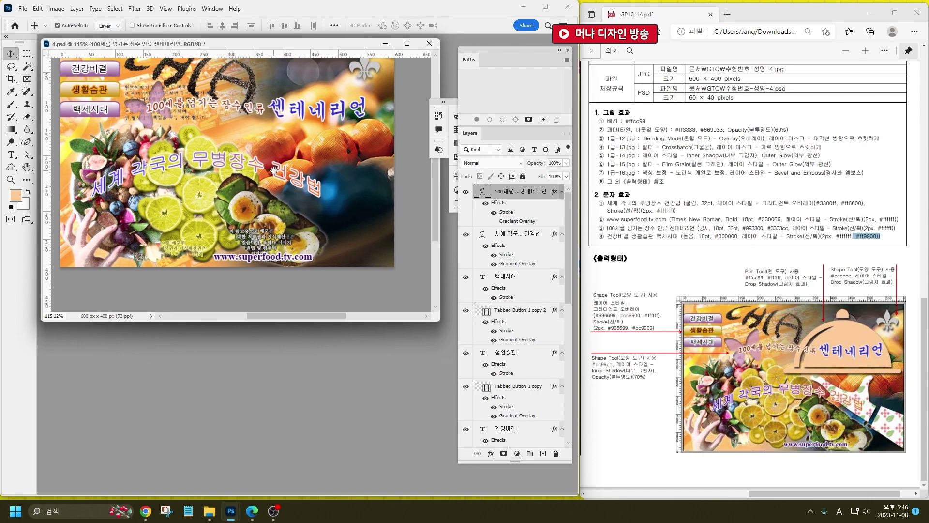
scroll(290, 230, "down", 3)
scroll(285, 233, "up", 3)
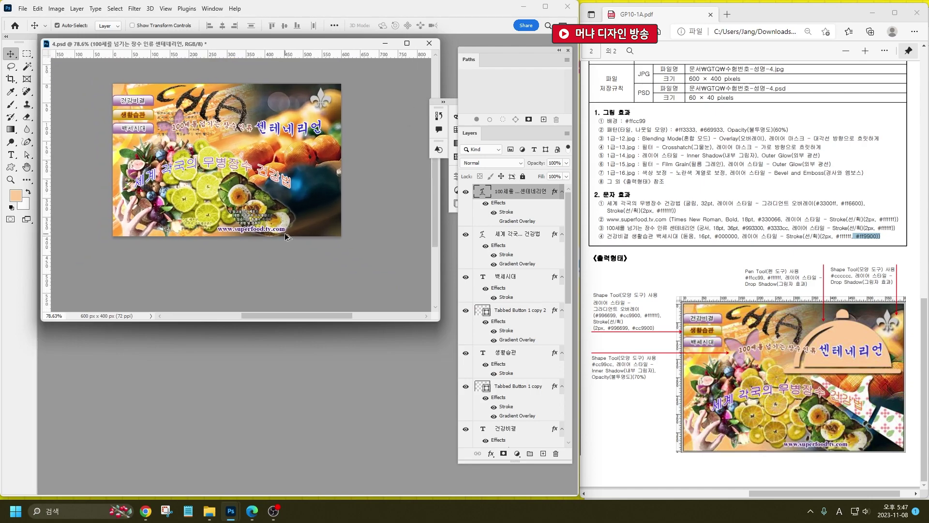
scroll(314, 231, "up", 3)
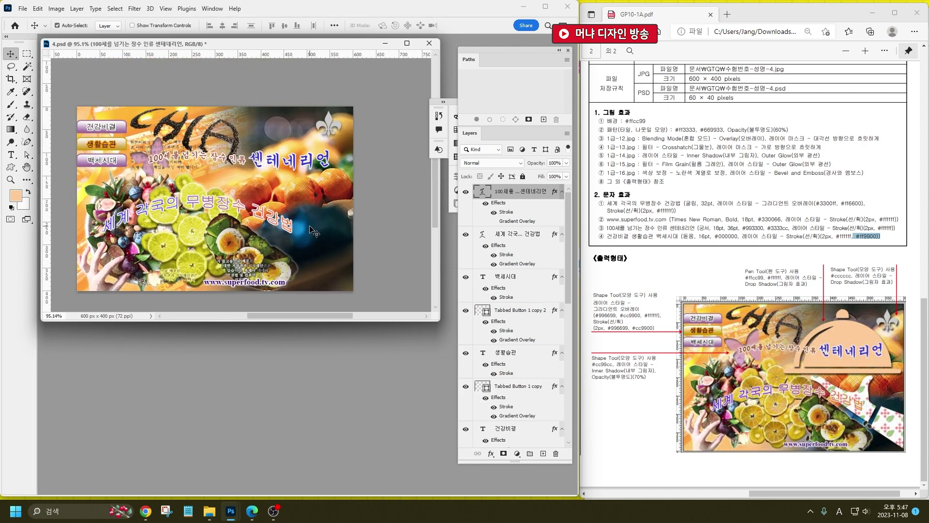
scroll(312, 235, "up", 1)
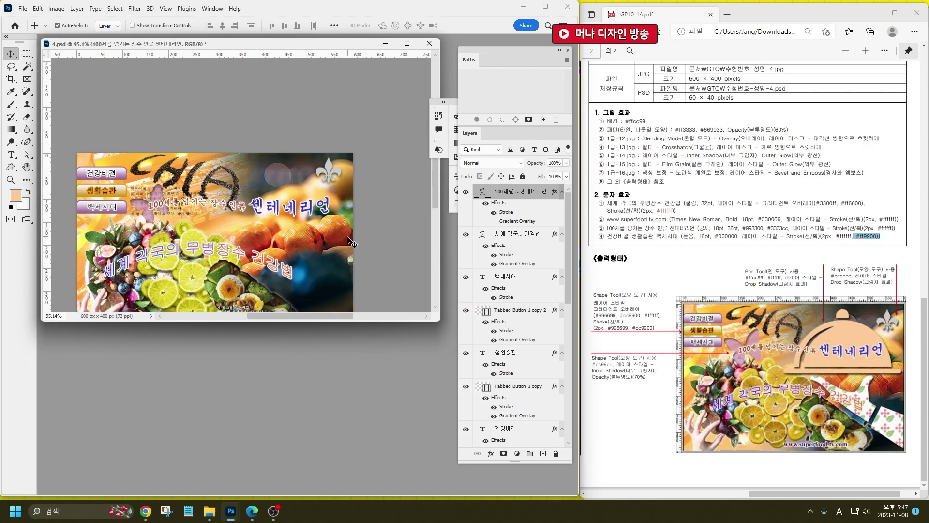
left_click(543, 453)
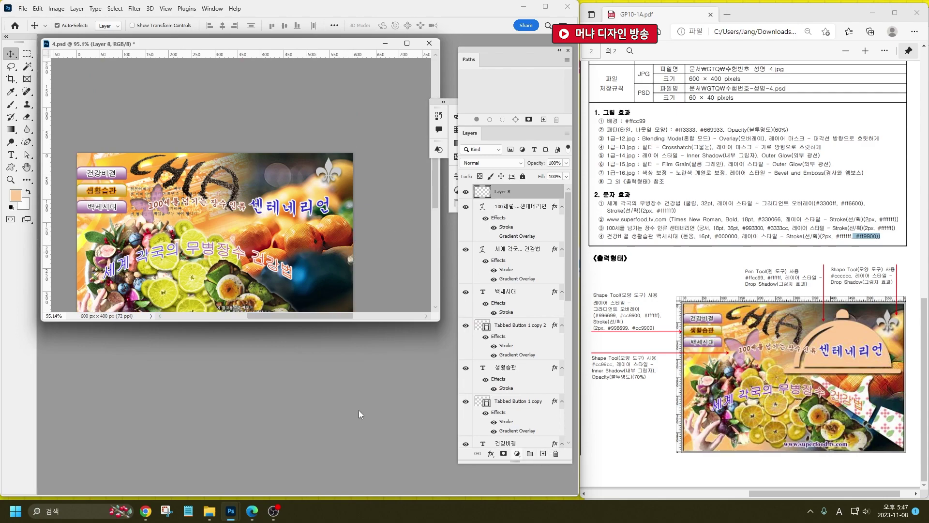
Draw a rounded rectangle bar about 334 by 15 px with a 37 px corner radius below the 센테네리언 lettering.
left_click(27, 142)
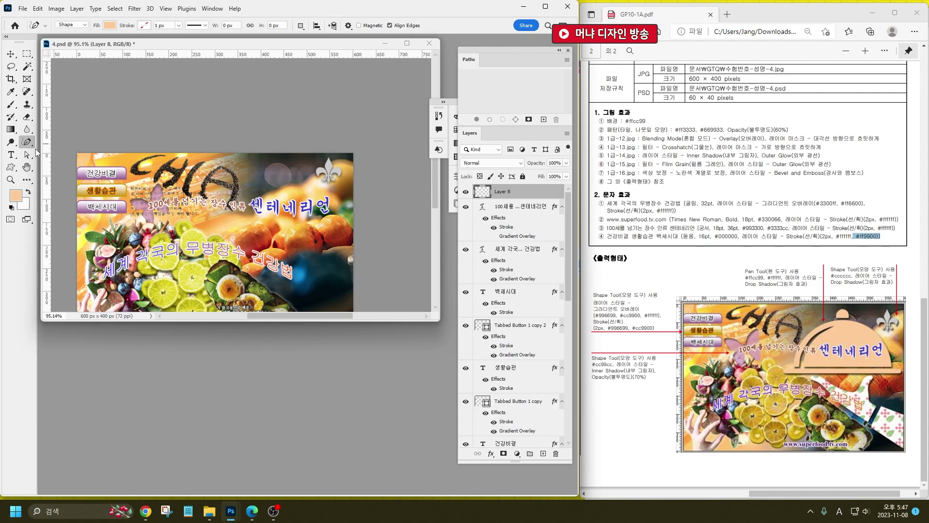
left_click(10, 167)
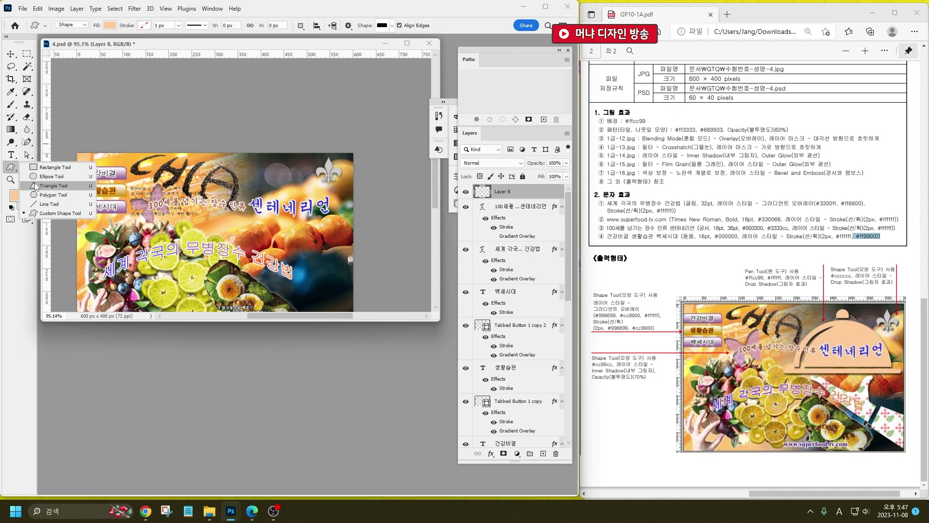
left_click(43, 169)
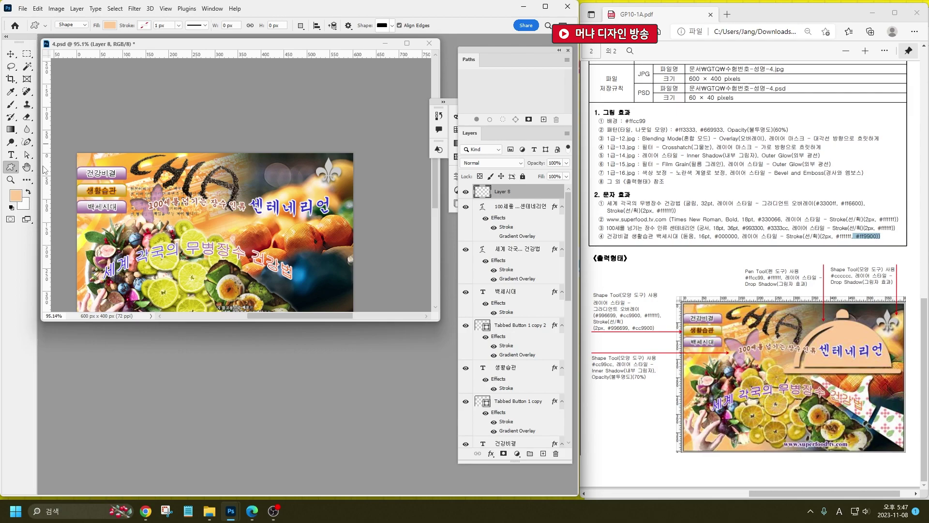
left_click(15, 168)
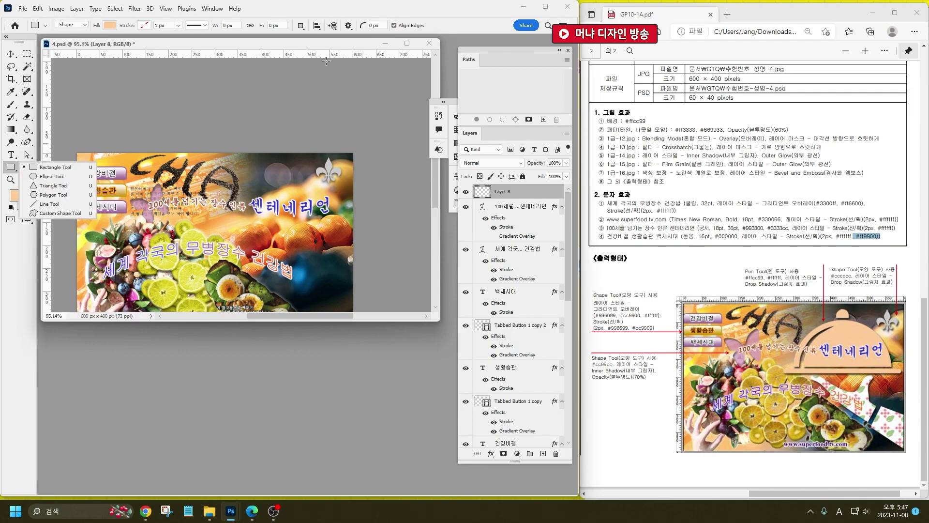
key("Escape")
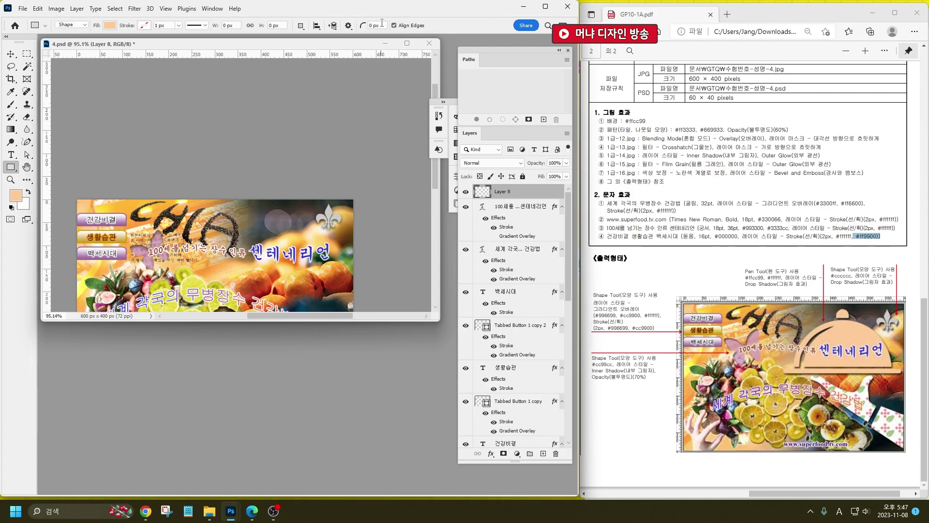
left_click(382, 26)
left_click_drag(191, 276, 344, 283)
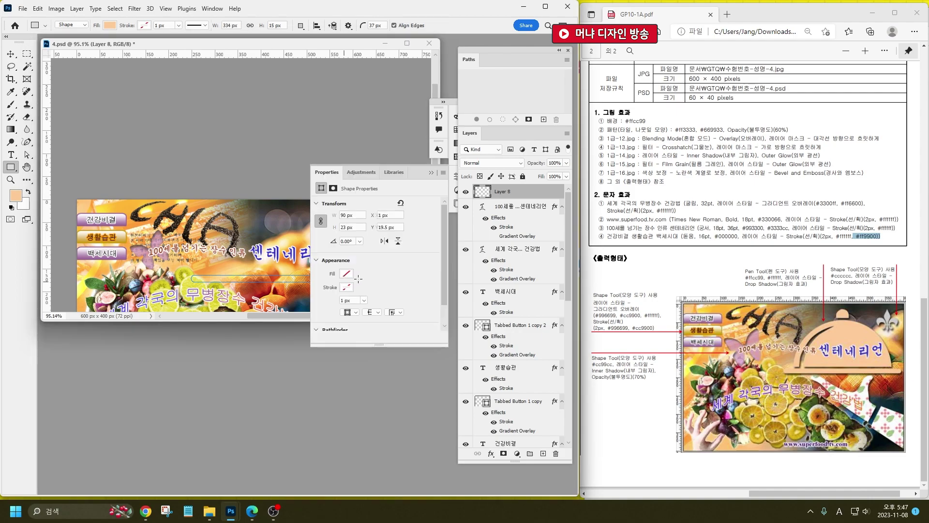
left_click(433, 172)
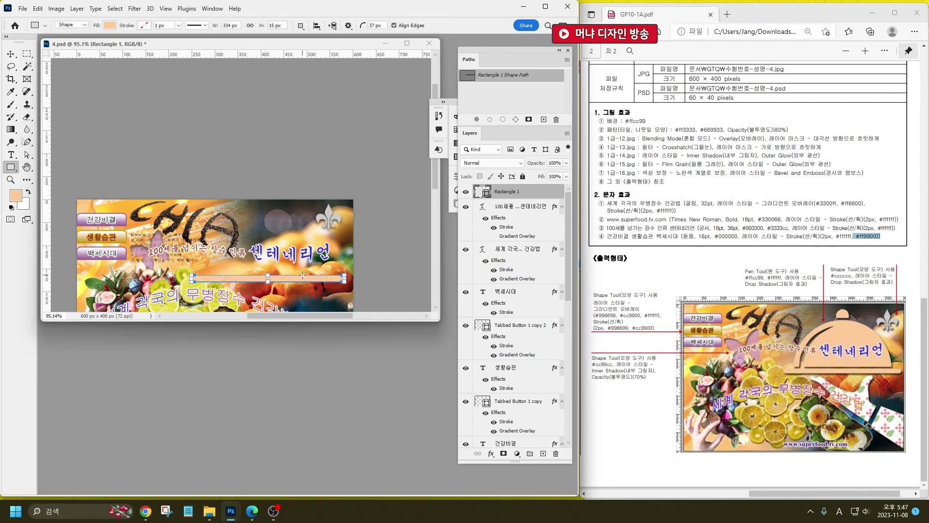
Set up the Pen tool in shape mode with Combine Shapes, so new paths join the rounded bar's shape layer.
scroll(302, 275, "down", 2)
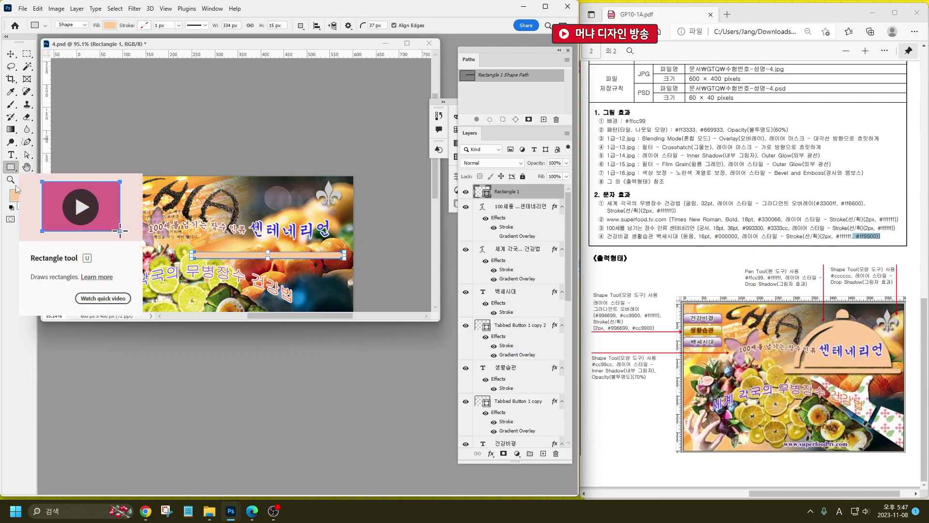
right_click(11, 166)
left_click(57, 168)
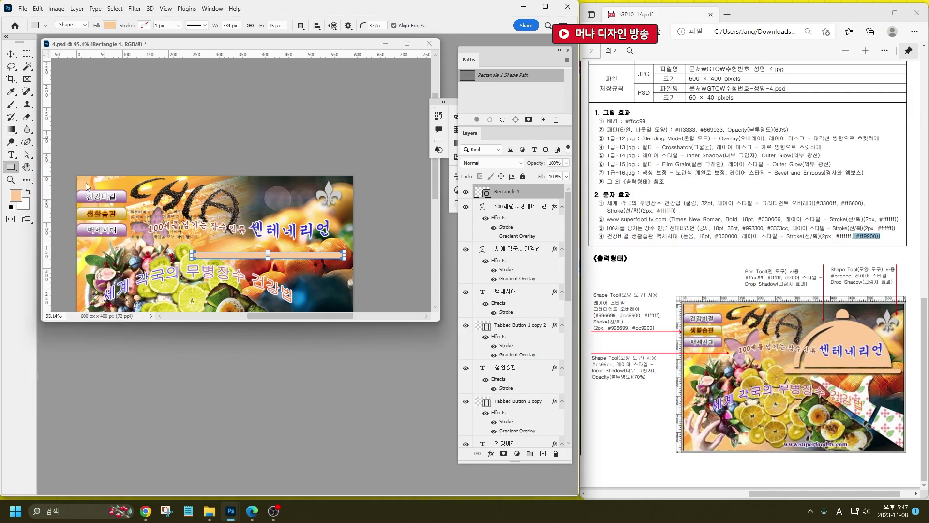
key("shift+u")
left_click(27, 142)
left_click(59, 142)
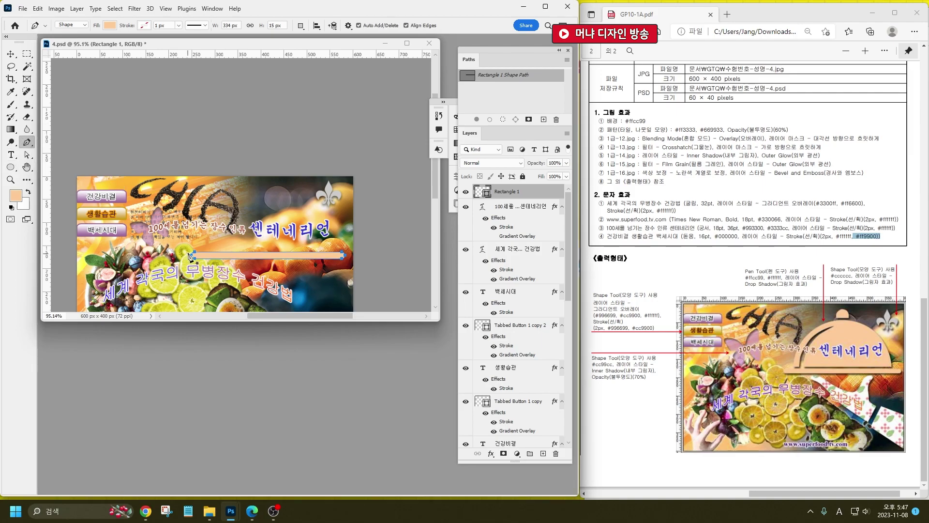
left_click(197, 244)
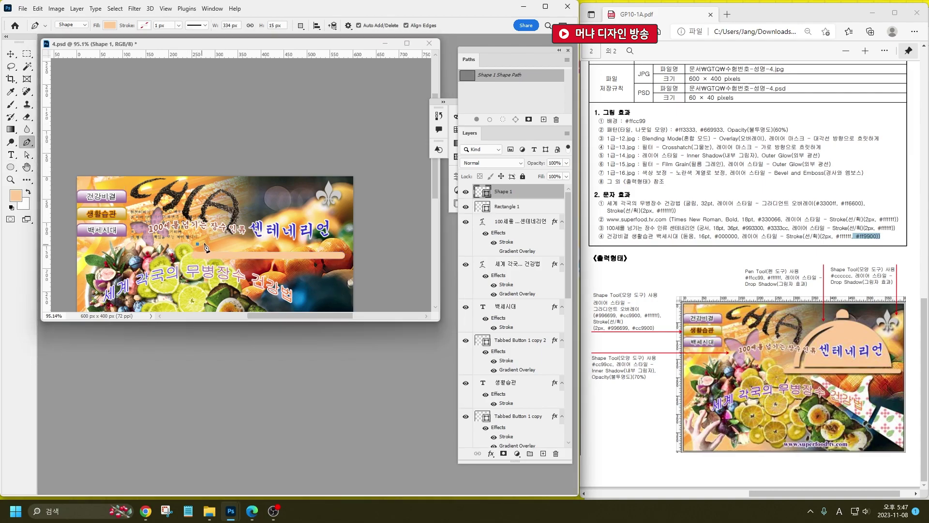
key("ctrl+z")
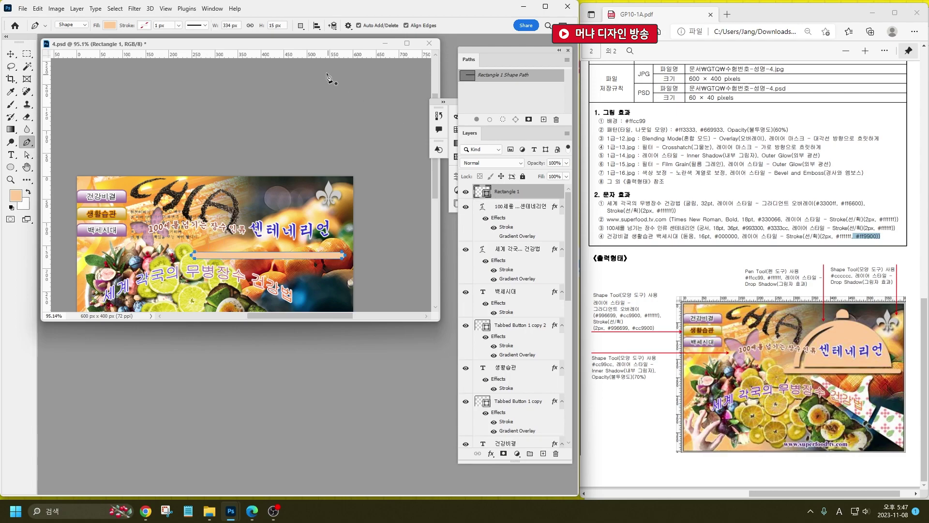
left_click(300, 25)
left_click(322, 45)
key("ctrl+z")
Draw the dish cover's curved sliver and closed dome above the rounded bar, making the combined shape about 158 px high.
left_click_drag(237, 200, 256, 192)
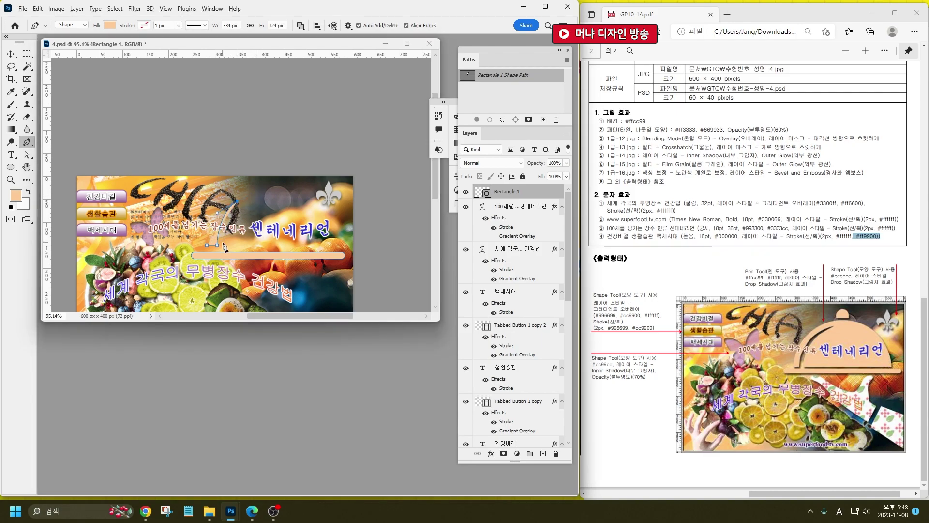
mouse_move(224, 247)
left_mouse_down()
mouse_move(228, 261)
mouse_move(226, 249)
left_mouse_up()
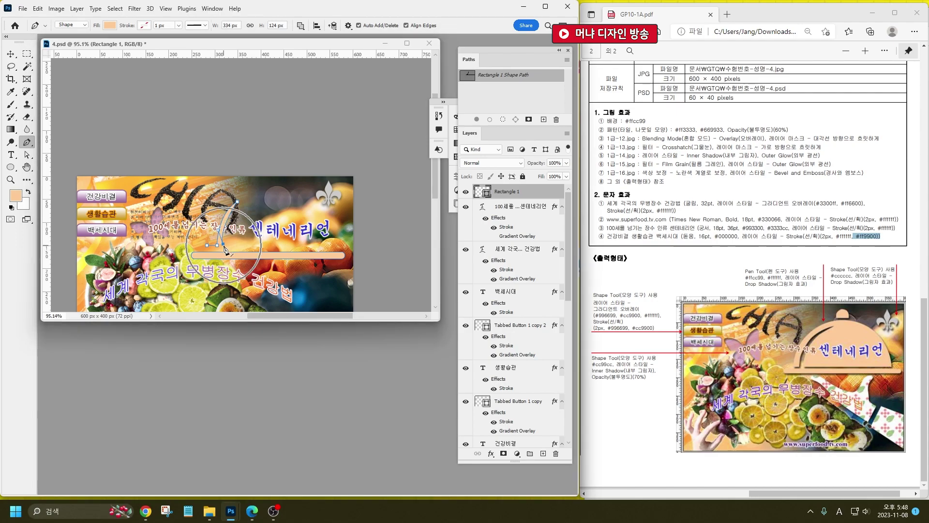
left_click(329, 244)
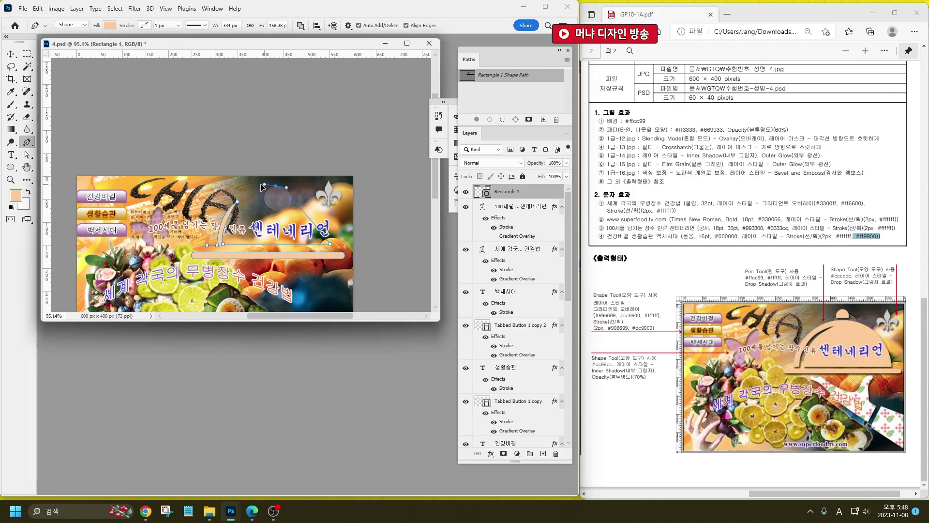
left_click_drag(218, 177, 232, 185)
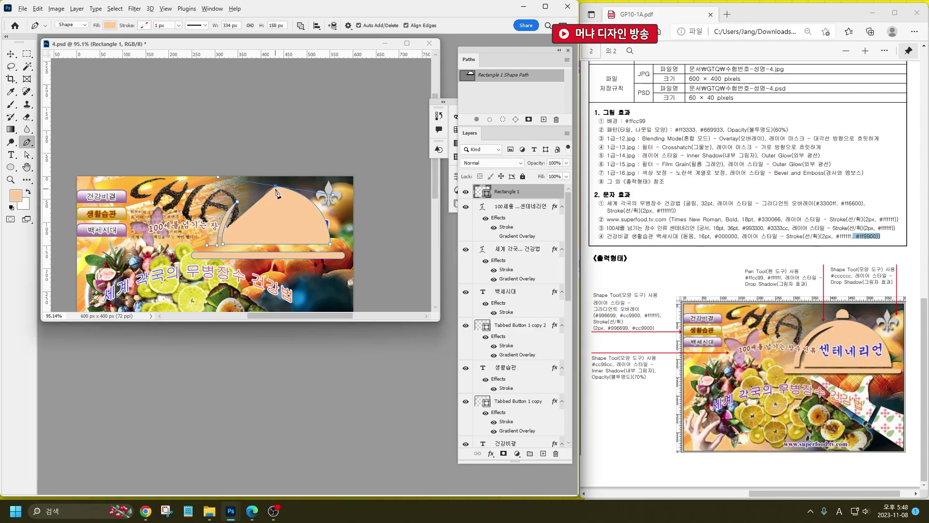
left_click_drag(207, 245, 193, 303)
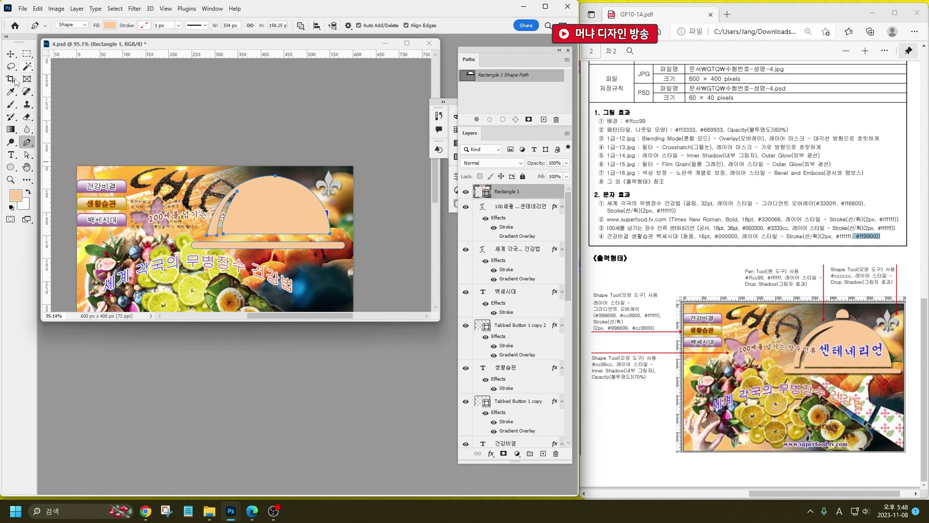
left_click(26, 155)
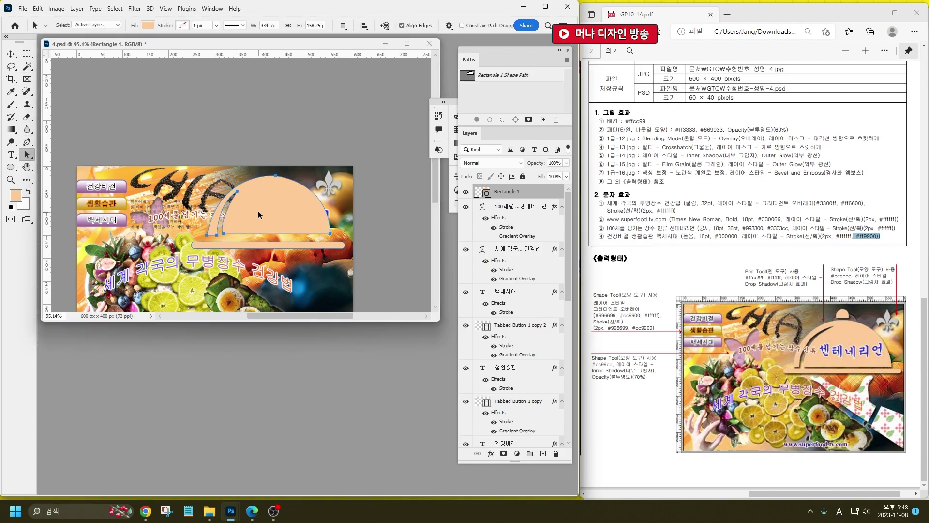
Nudge the dish cover's dome and curved sliver 10 px down toward the rounded bar.
key("shift+Down")
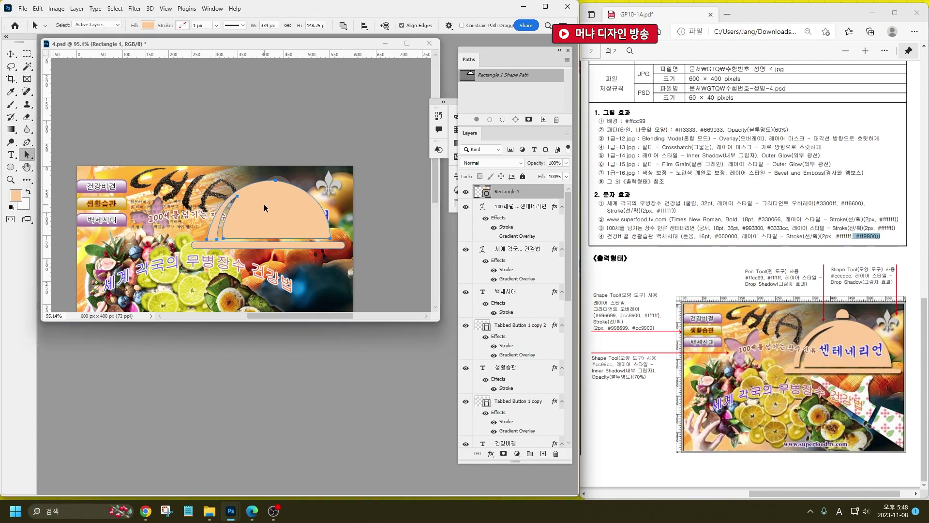
left_click(27, 142)
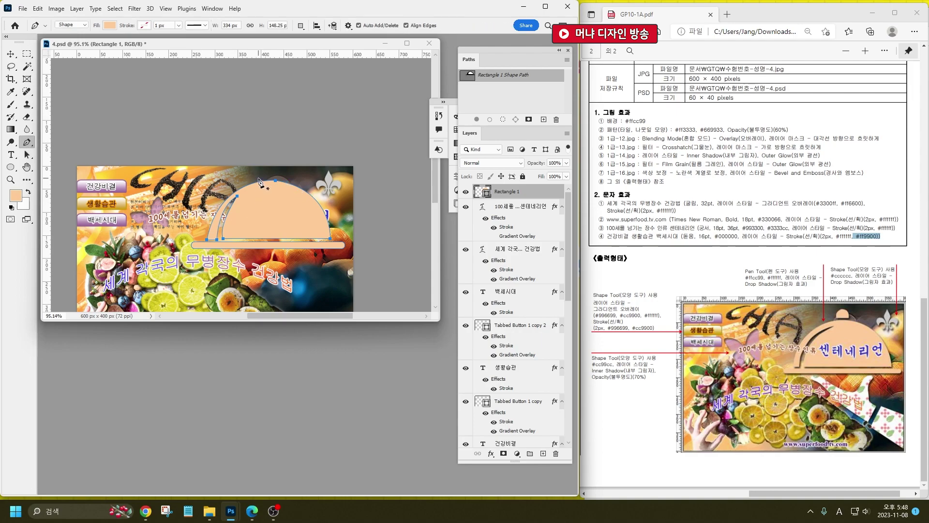
left_click(258, 178)
left_click(280, 179)
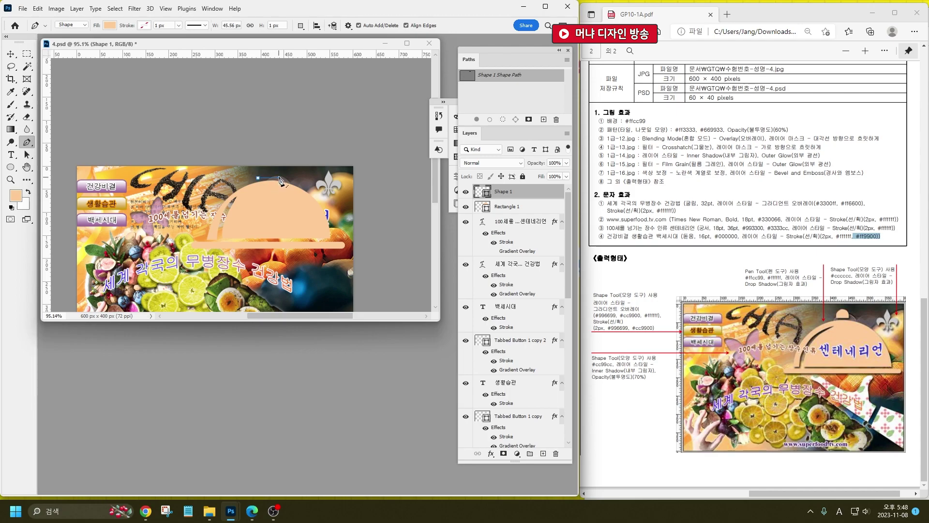
key("ctrl+z")
key("ctrl+z")
With Combine Shapes set, draw a closed rounded knob on top of the dome, making the combined shape about 173 px high.
left_click(301, 25)
left_click(319, 50)
left_click(260, 178)
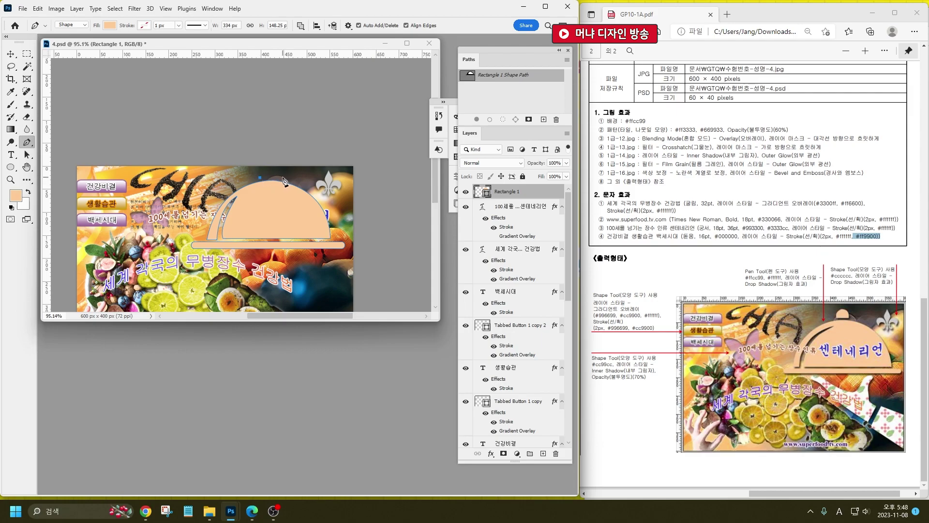
left_click_drag(261, 181, 248, 199)
Save the dish cover's shape path as a path named 1 and deselect it.
left_click(11, 54)
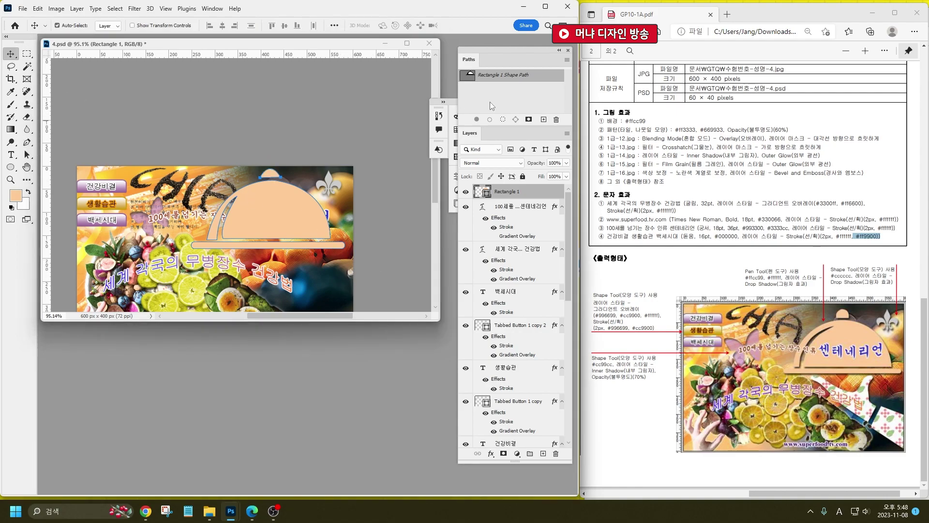
double_click(527, 80)
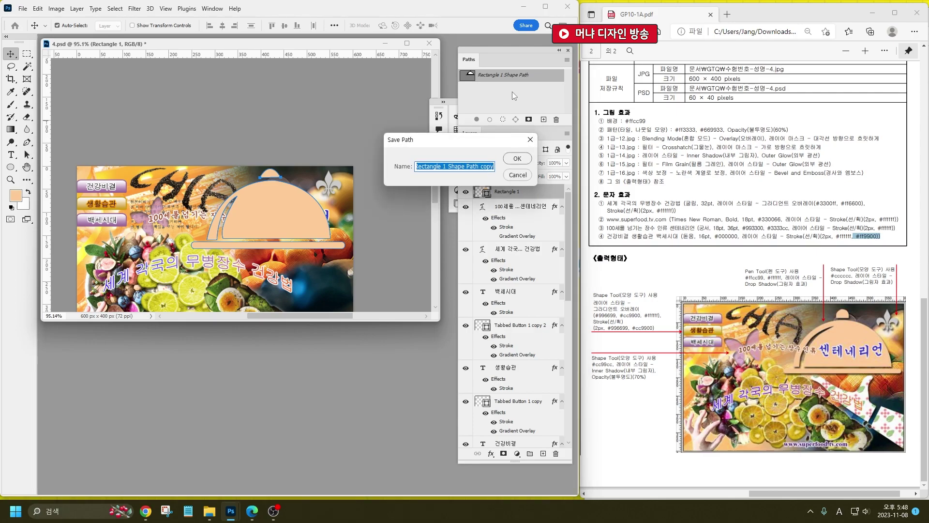
type("1")
key("Return")
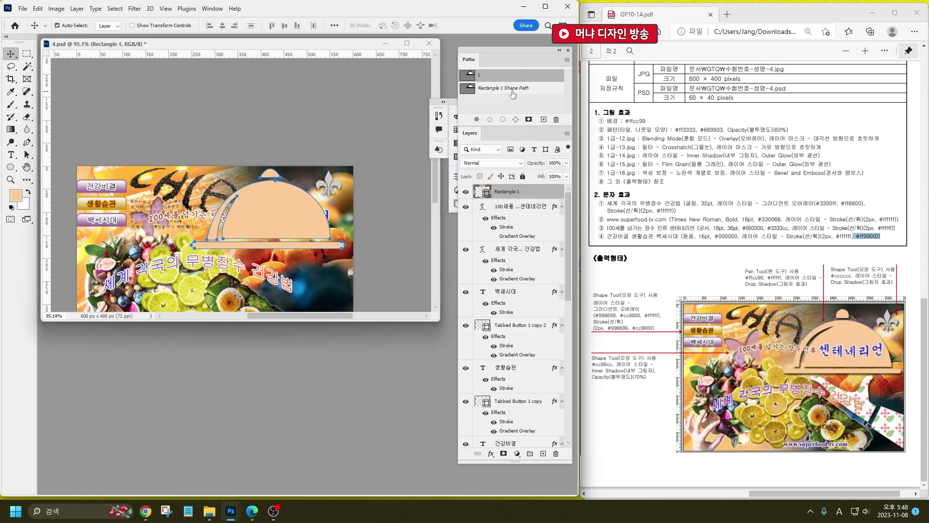
left_click(501, 105)
Draw a four-cornered sleeve about 117 by 108 px as a new shape at the canvas's lower-right edge.
scroll(295, 213, "down", 3)
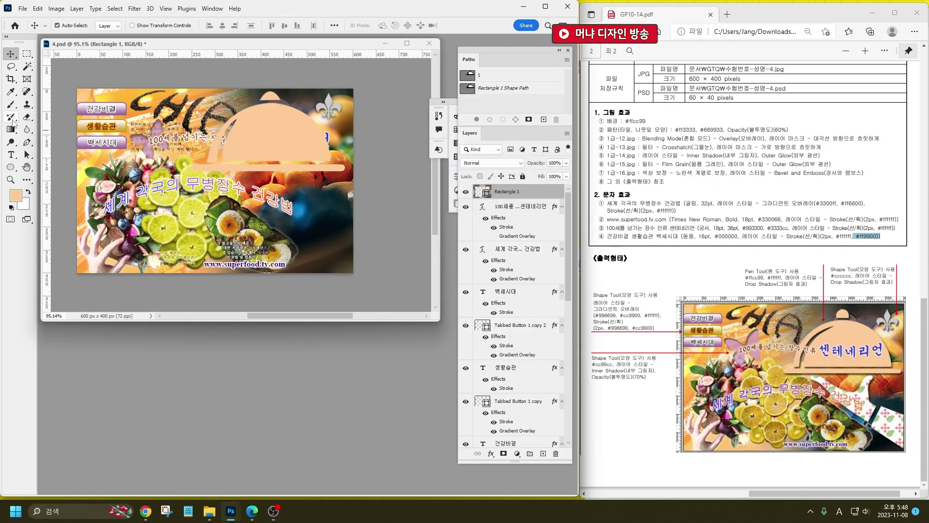
left_click(27, 142)
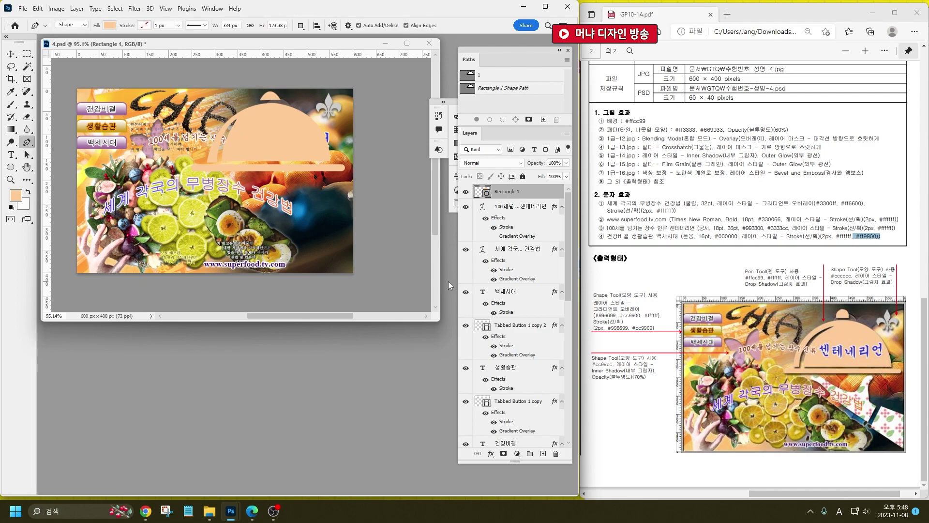
left_click(357, 259)
left_click(308, 235)
left_click(318, 210)
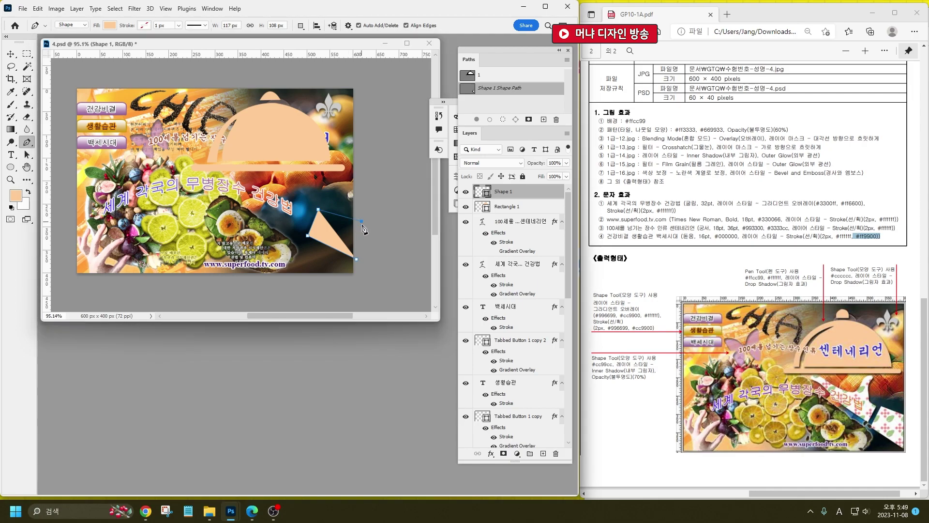
left_click(362, 221)
With Combine Shapes set, draw the closed cuff and curved hand beneath the dish, making the combined shape about 307 by 187 px.
left_click(301, 25)
left_click(313, 57)
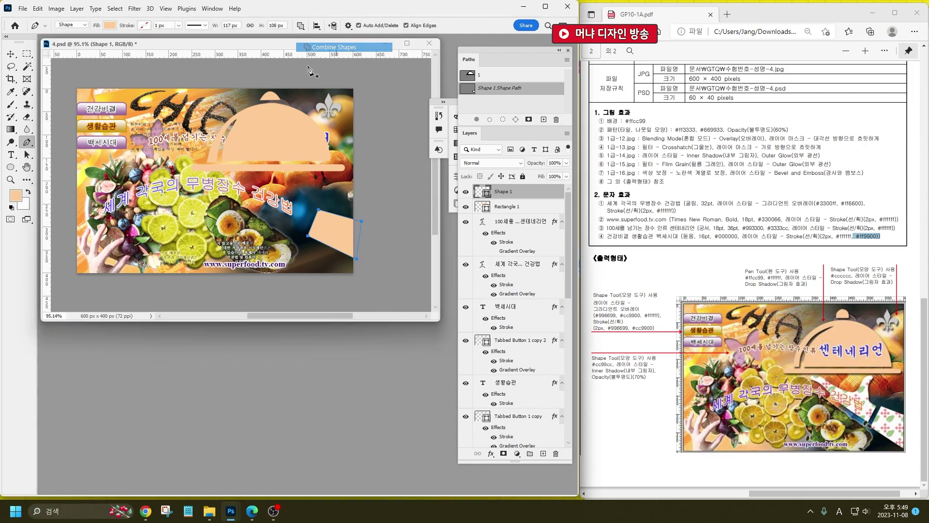
left_click(314, 209)
left_click(303, 234)
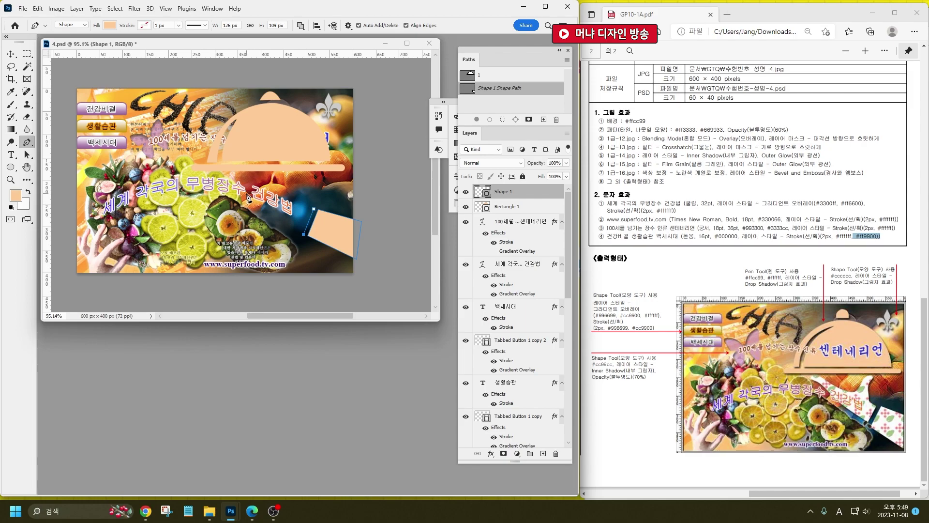
left_click(251, 199)
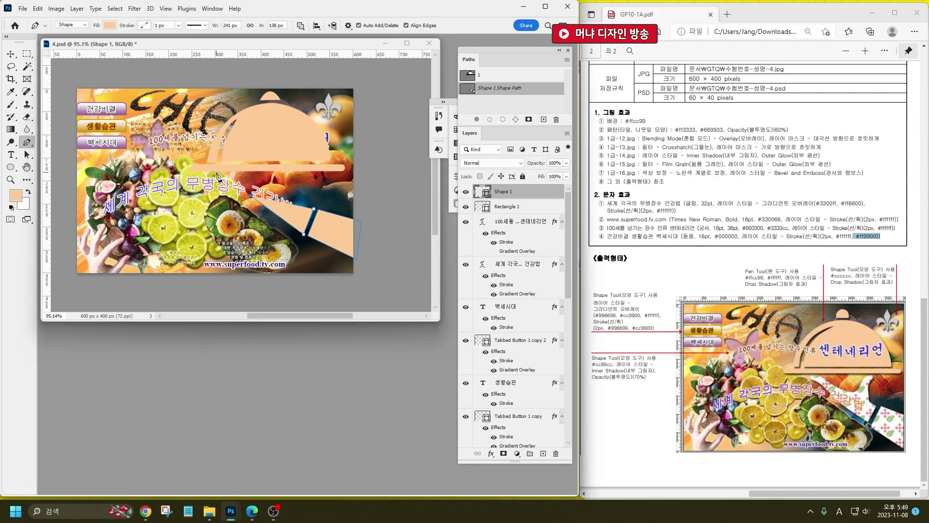
left_click_drag(192, 169, 220, 176)
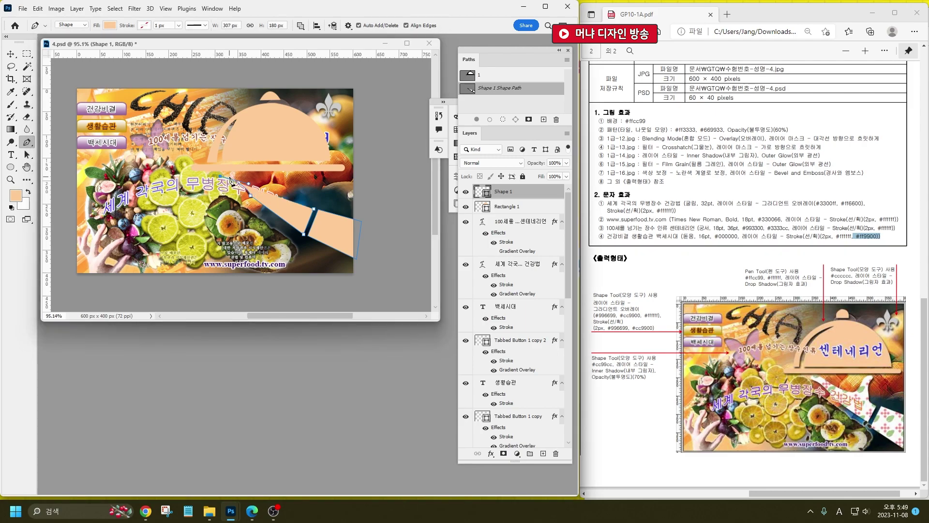
left_click_drag(225, 171, 261, 189)
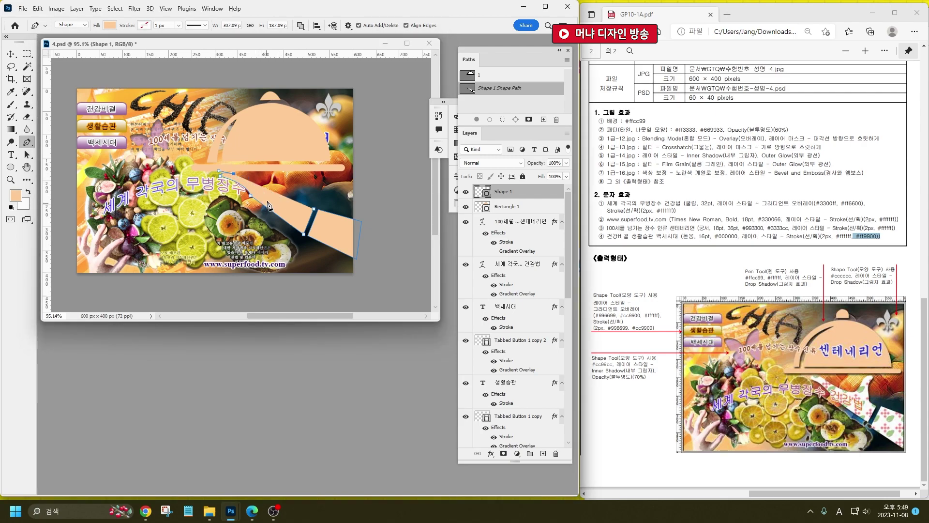
left_click_drag(267, 191, 281, 200)
left_click_drag(283, 189, 281, 170)
left_click(284, 190, "alt")
left_click(295, 176)
left_click_drag(303, 179, 296, 188)
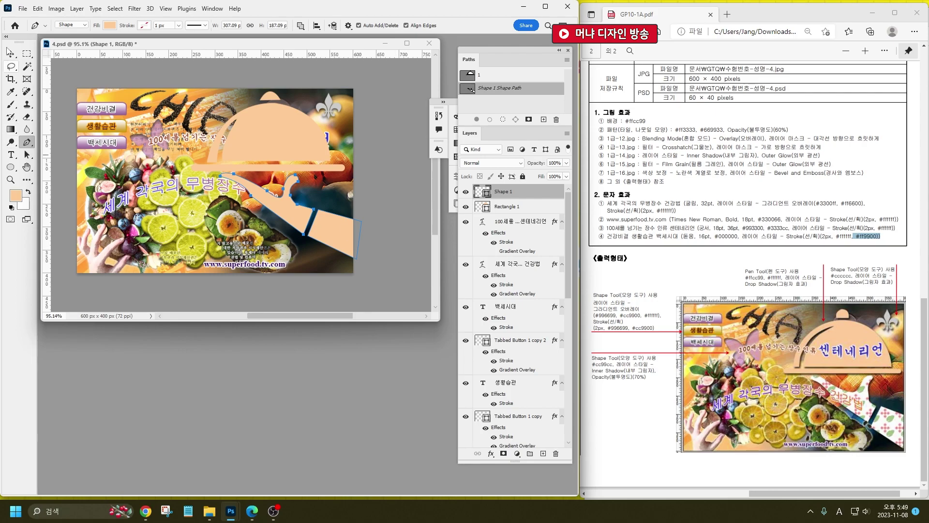
Save the hand and sleeve's shape path as a path named 2 and deselect it.
left_click(11, 54)
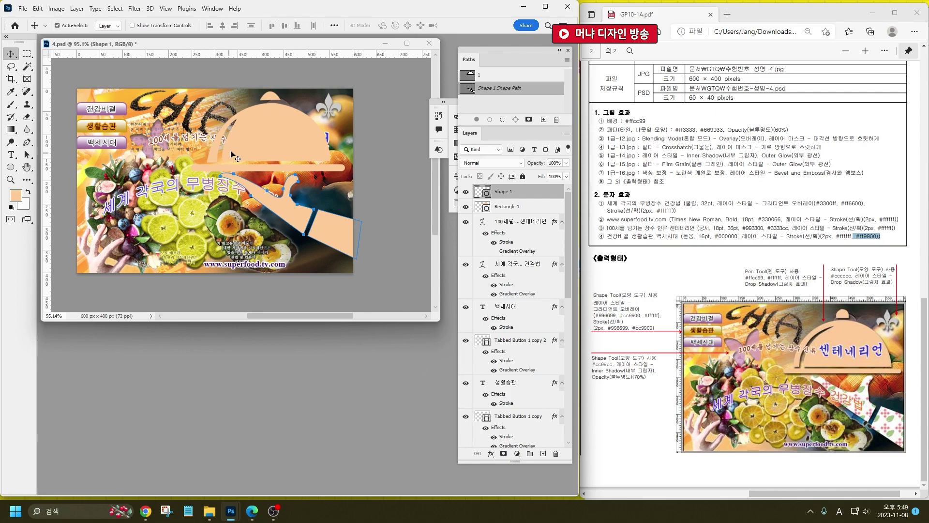
double_click(498, 89)
type("2")
key("Return")
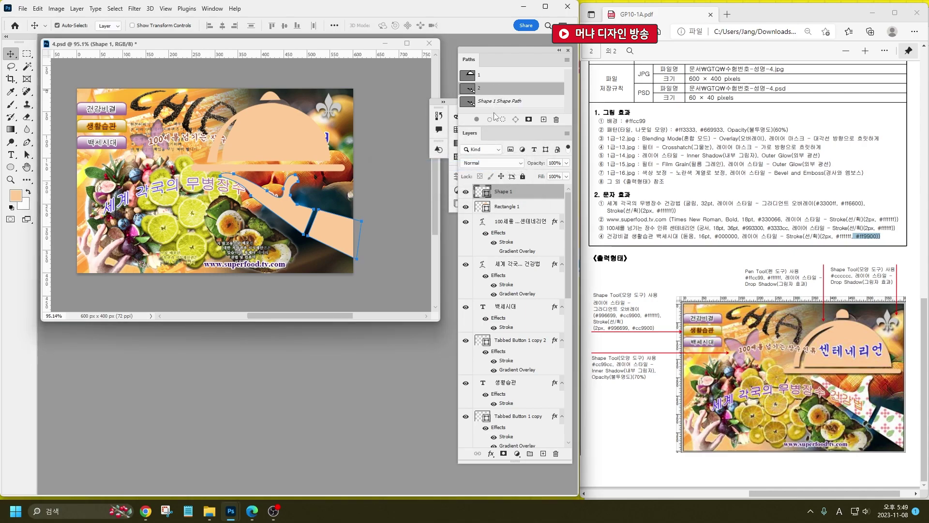
left_click(494, 113)
Keep the dish cover's fill at #ffcc99 and add a Drop Shadow to its shape layer.
left_click(265, 134)
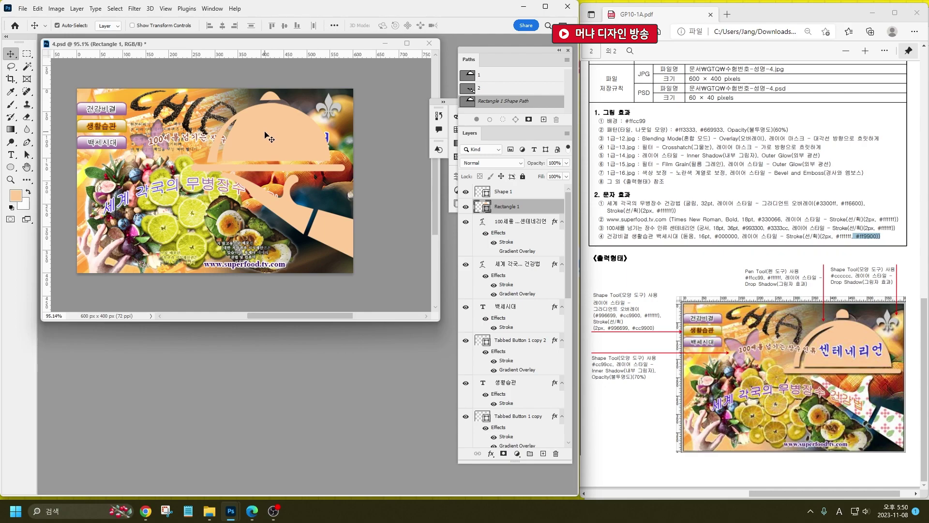
double_click(483, 207)
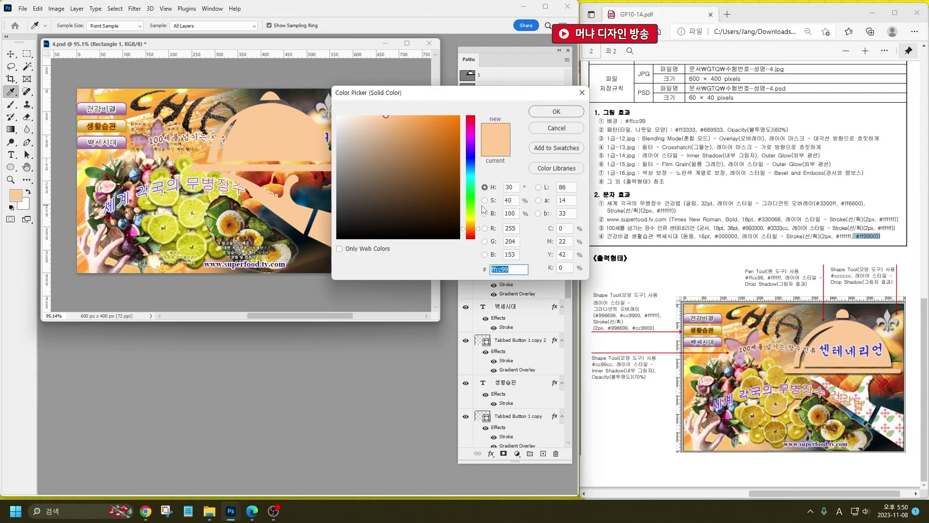
key("Return")
left_click(491, 454)
key("Escape")
key("Return")
Add a Drop Shadow to the hand and sleeve shape layer and set its fill colour to #ffffff.
left_click(513, 194)
left_click(492, 454)
left_click(503, 450)
key("Return")
double_click(478, 193)
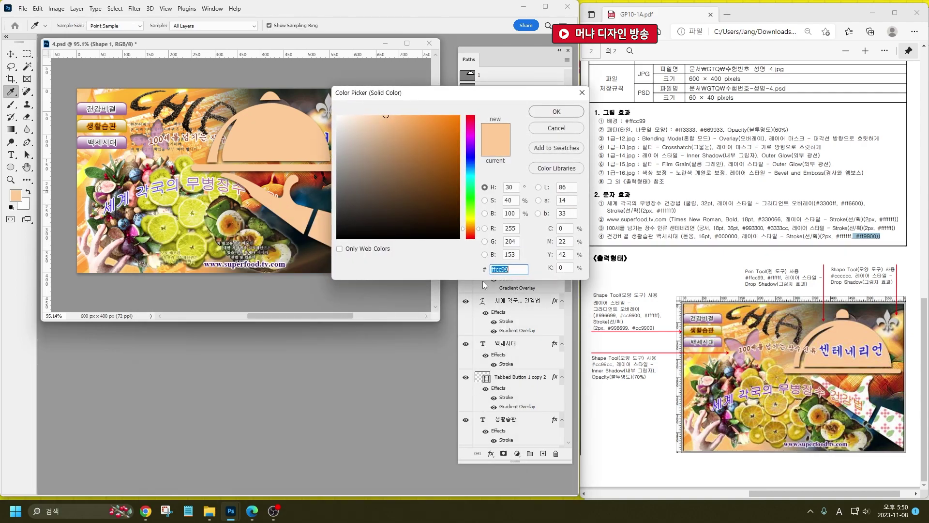
type("ffffff")
key("Return")
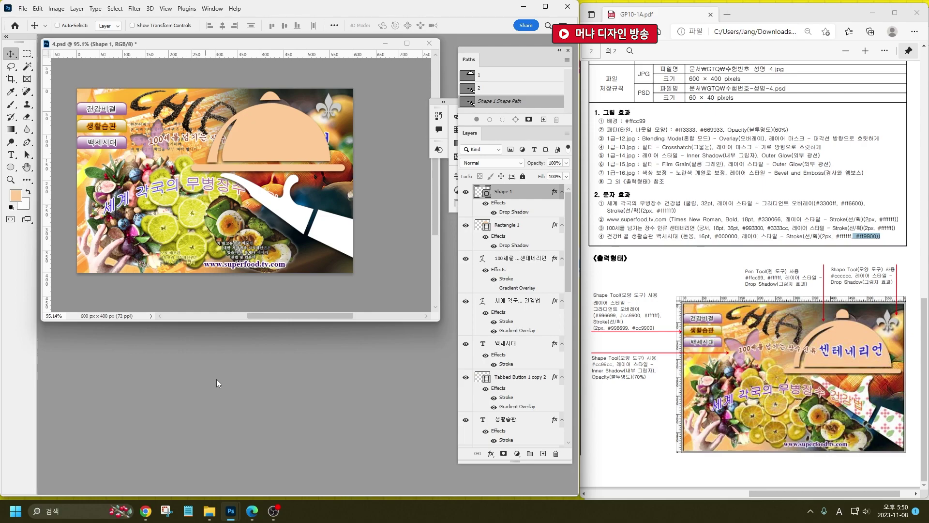
Create a new 40 by 40 px document at 72 ppi and fit it in the window.
key("ctrl+n")
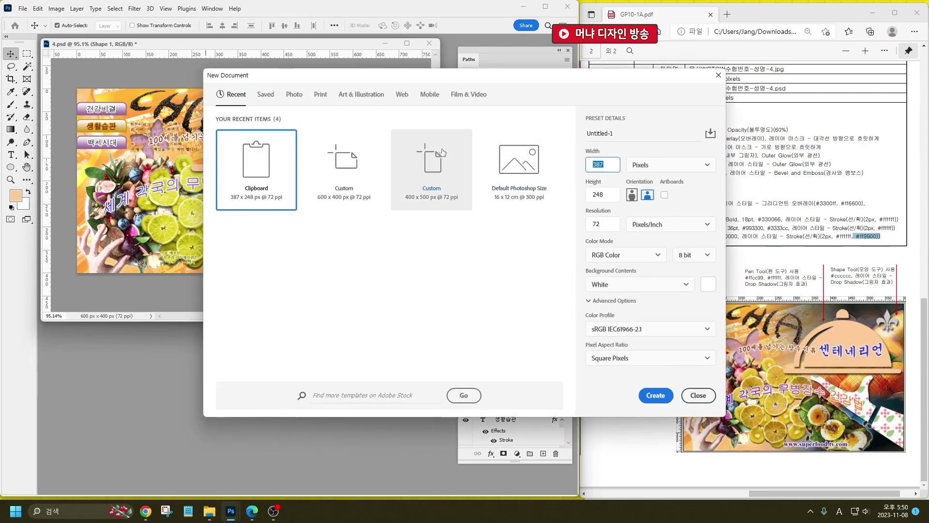
double_click(442, 152)
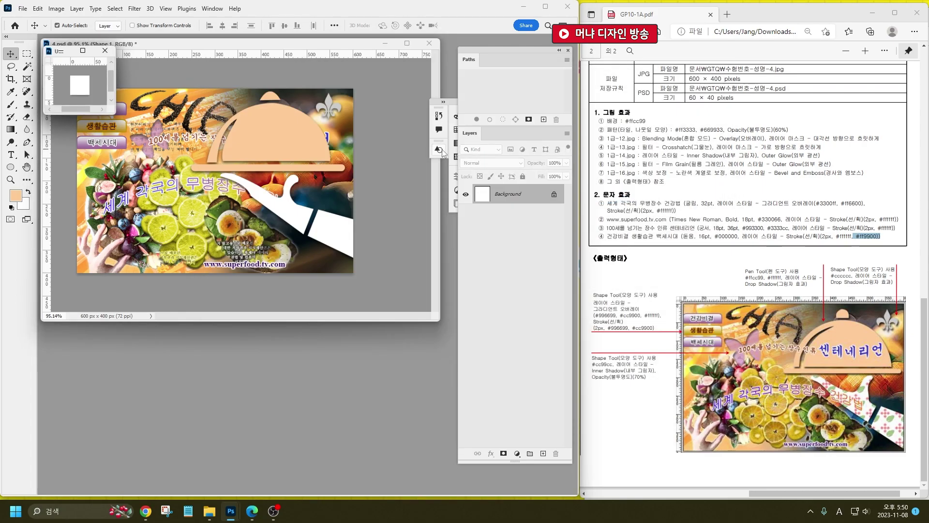
key("ctrl+0")
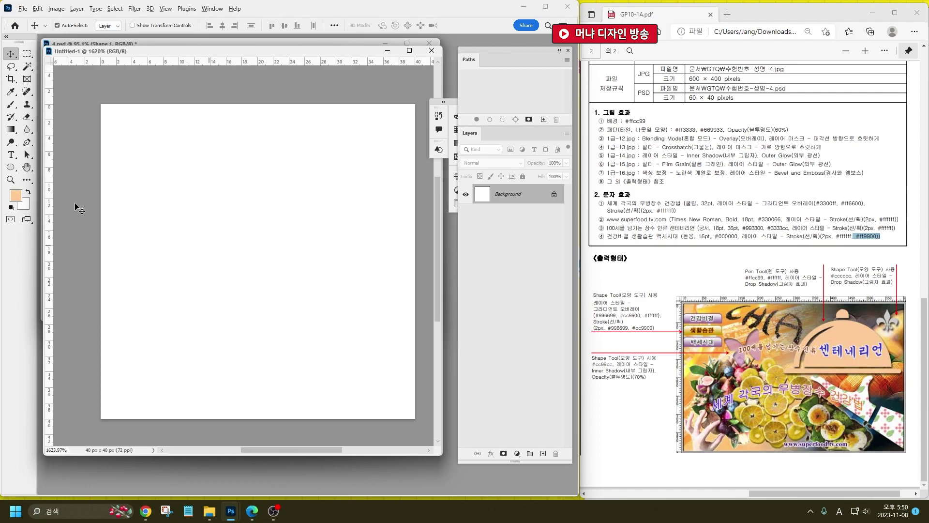
Set the Custom Shape tool to the first leaf shape in the Nature group for the pattern tile.
left_click_drag(10, 167, 59, 217)
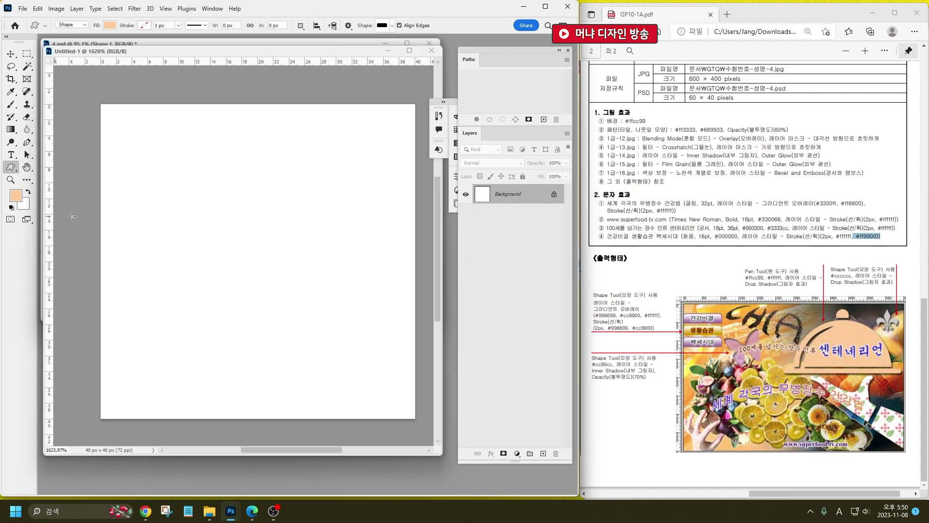
right_click(132, 166)
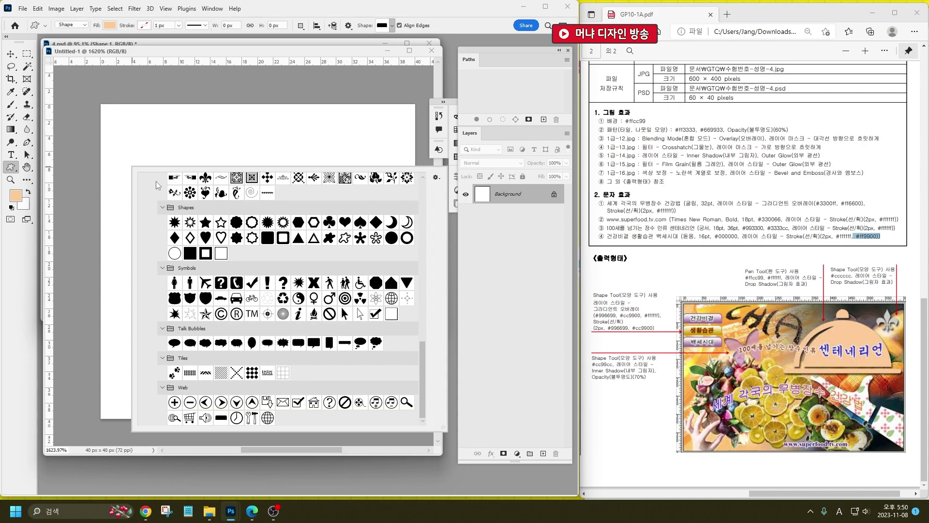
scroll(268, 248, "up", 1)
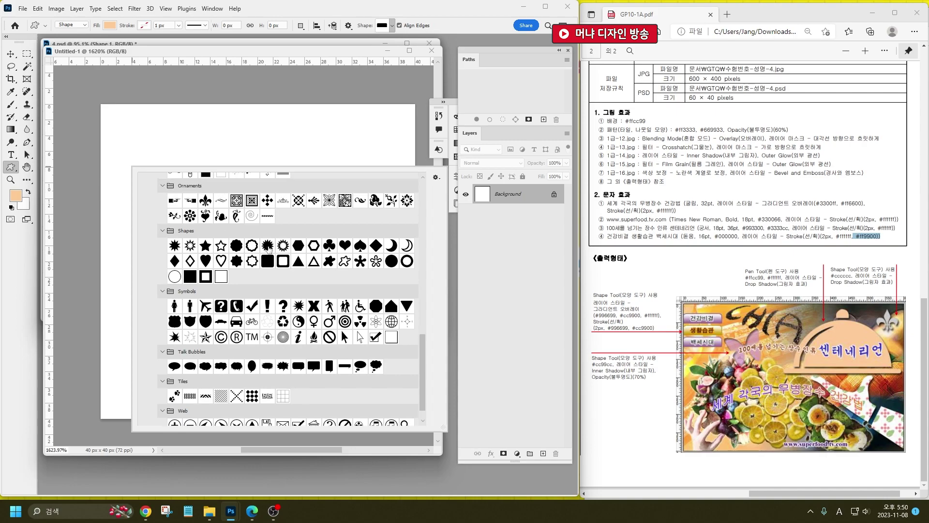
scroll(300, 228, "up", 1)
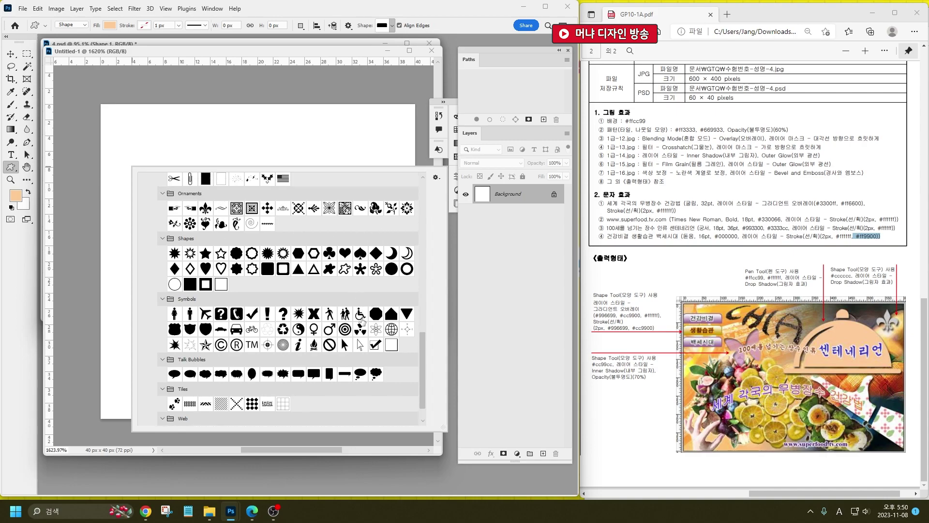
scroll(364, 344, "up", 1)
scroll(304, 286, "up", 3)
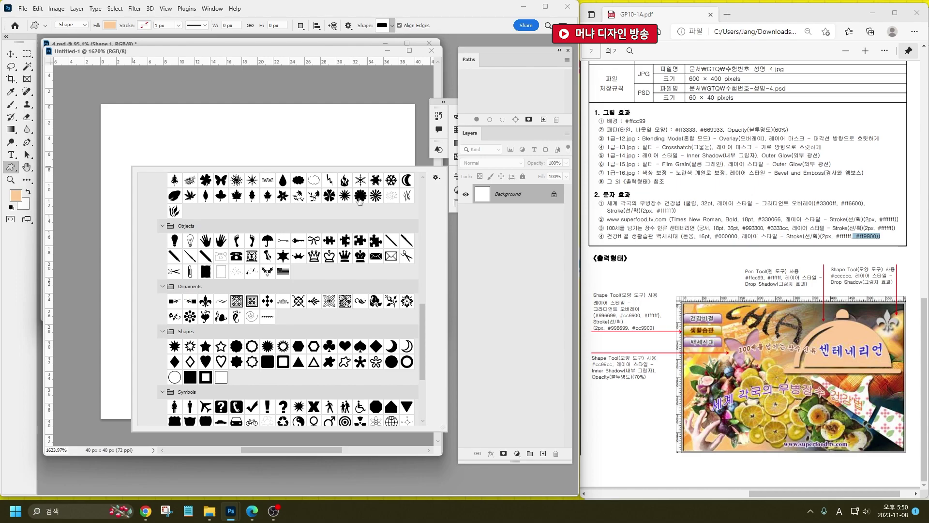
scroll(383, 260, "up", 2)
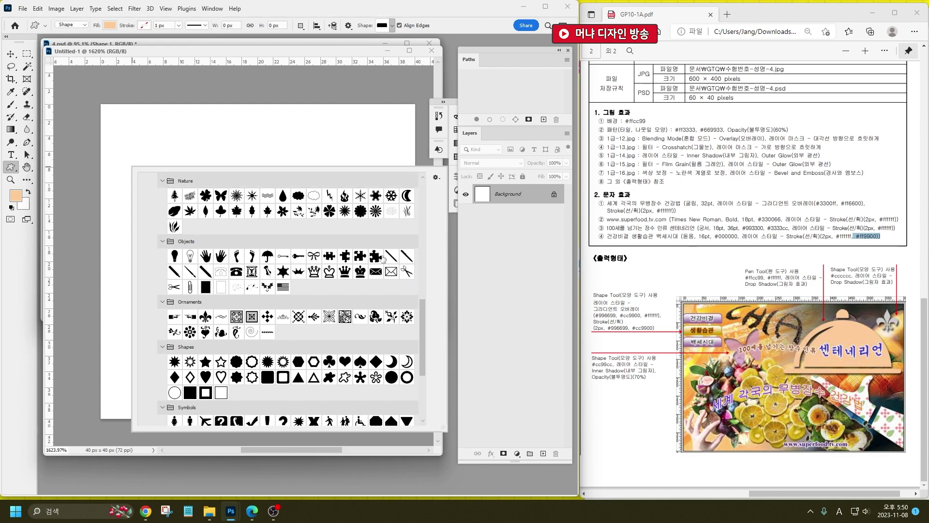
scroll(387, 256, "down", 4)
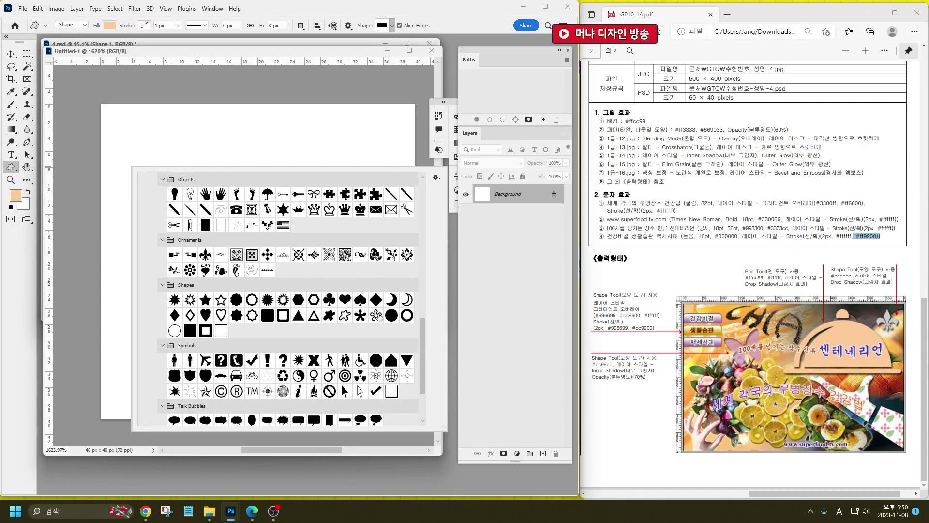
scroll(385, 318, "down", 1)
scroll(384, 319, "down", 2)
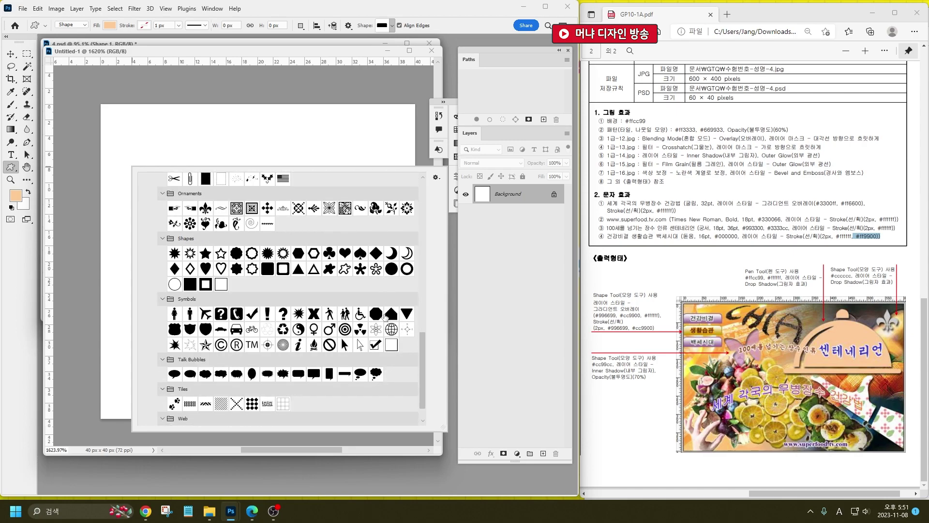
scroll(385, 318, "down", 2)
scroll(385, 314, "up", 11)
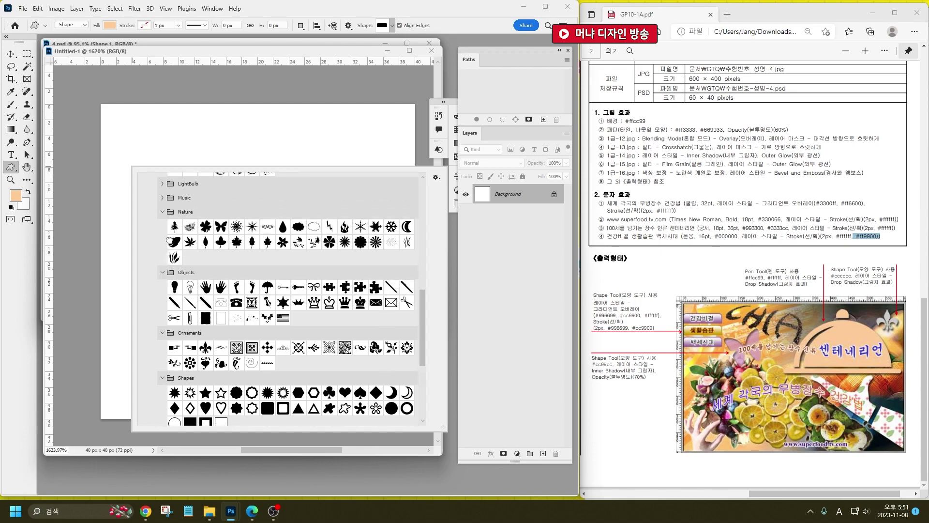
double_click(169, 240)
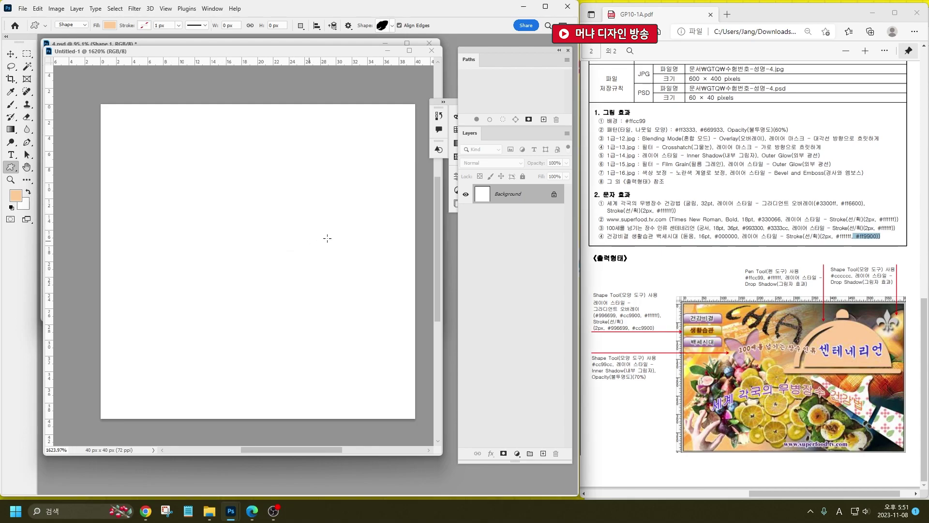
Draw a leaf about 23 × 20 px and a four-diamond ornament about 15 × 15 px above and left of it.
left_click_drag(366, 177, 196, 336)
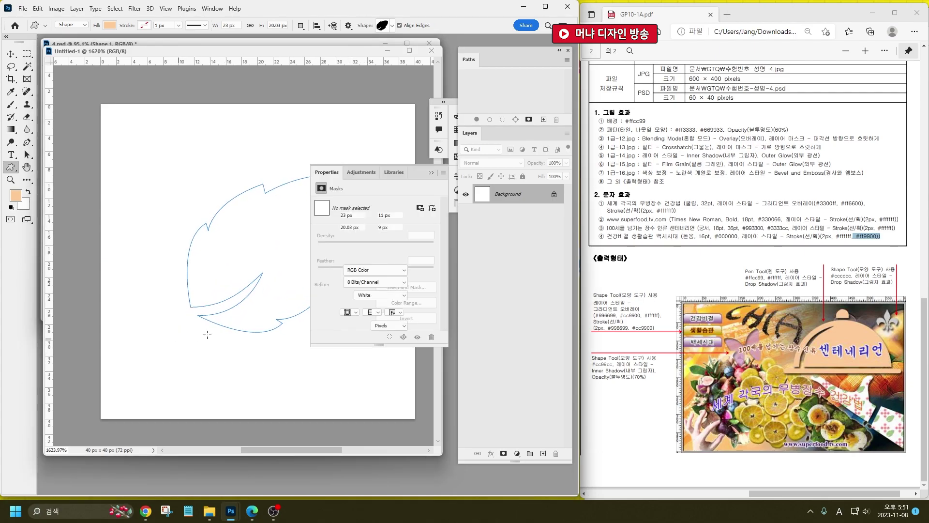
right_click(207, 141)
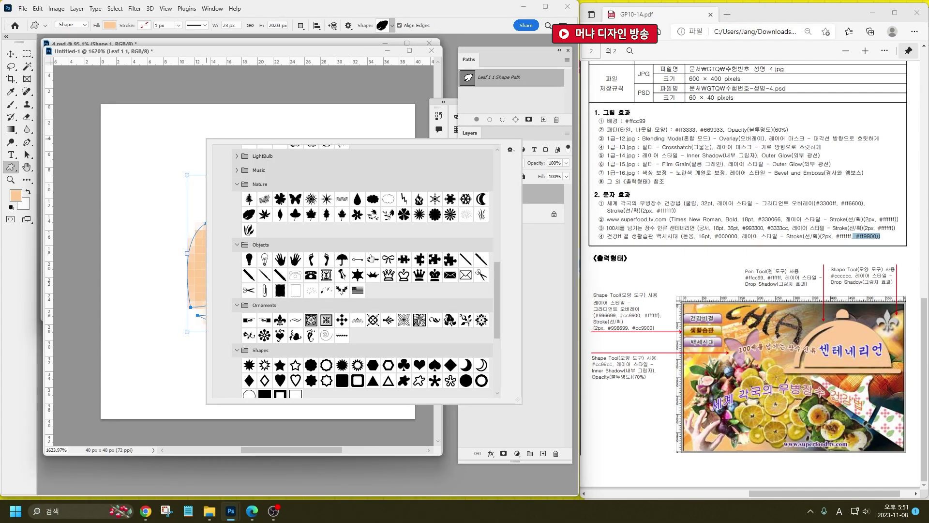
scroll(371, 320, "up", 1)
double_click(342, 335)
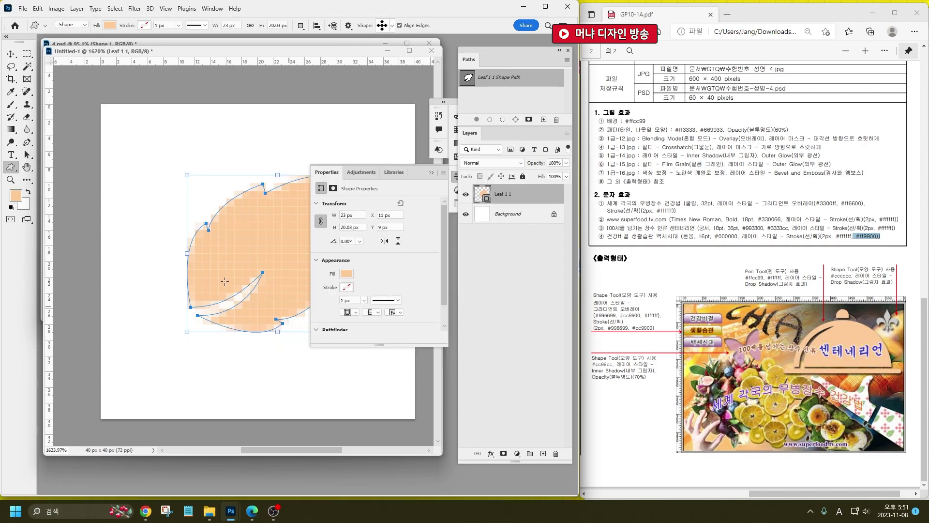
left_click_drag(116, 113, 226, 245)
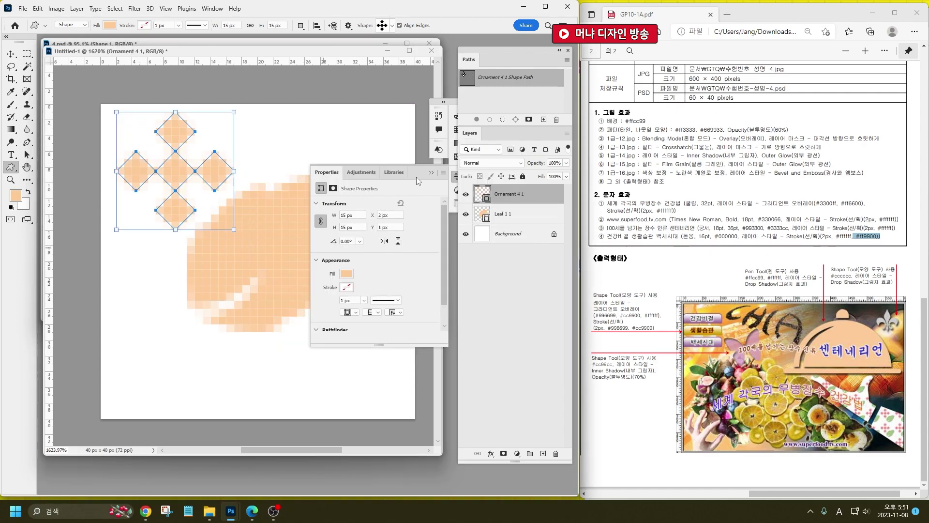
left_click(431, 173)
Set the diamond ornament's fill colour to #ff3333 and its layer opacity to 60%.
double_click(482, 193)
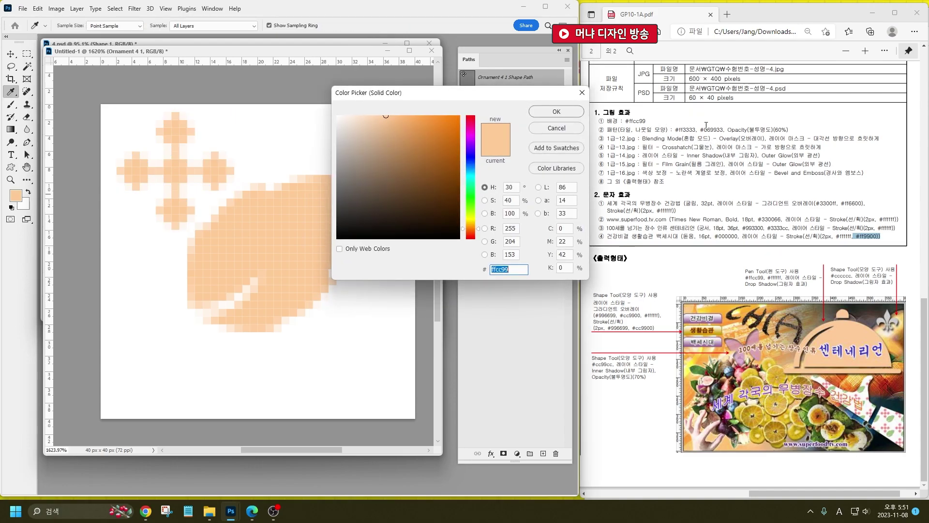
type("f33")
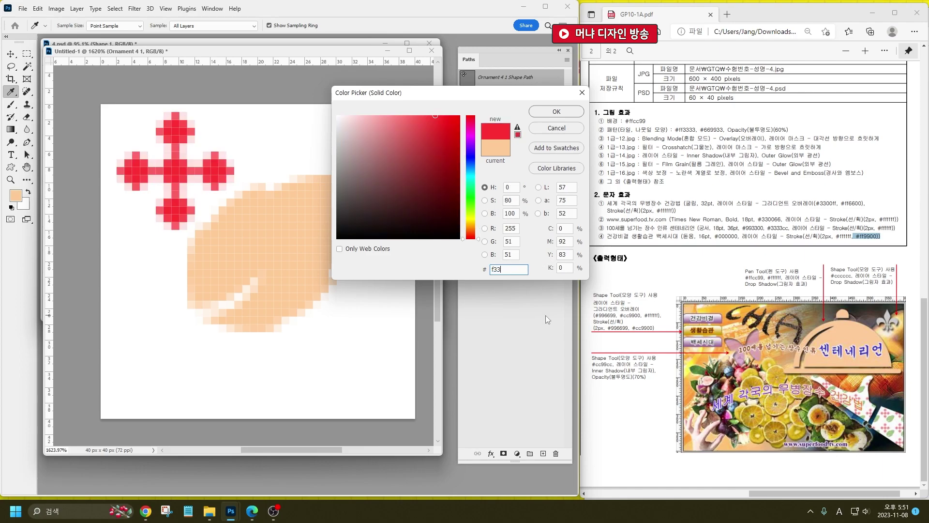
key("Return")
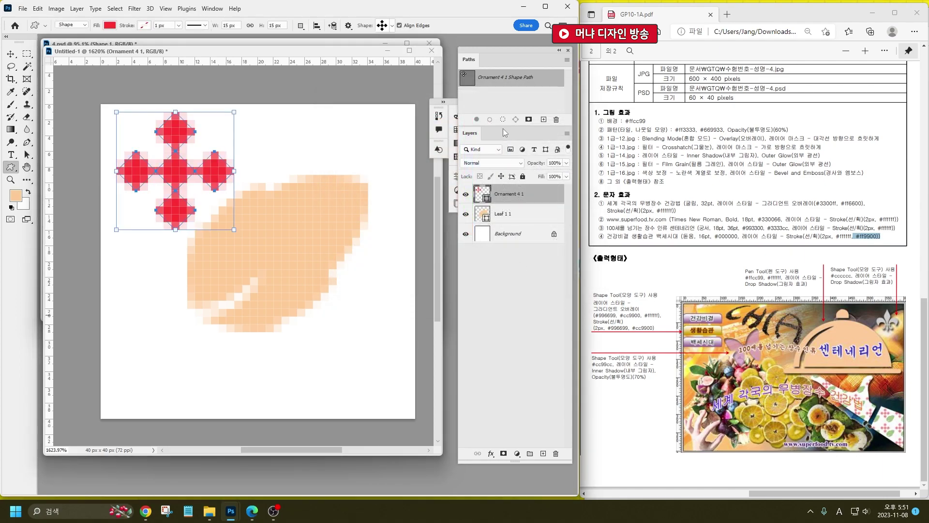
left_click(554, 162)
type("60")
key("Return")
Set the leaf's fill colour to #669933 and its layer opacity to 60%.
double_click(480, 216)
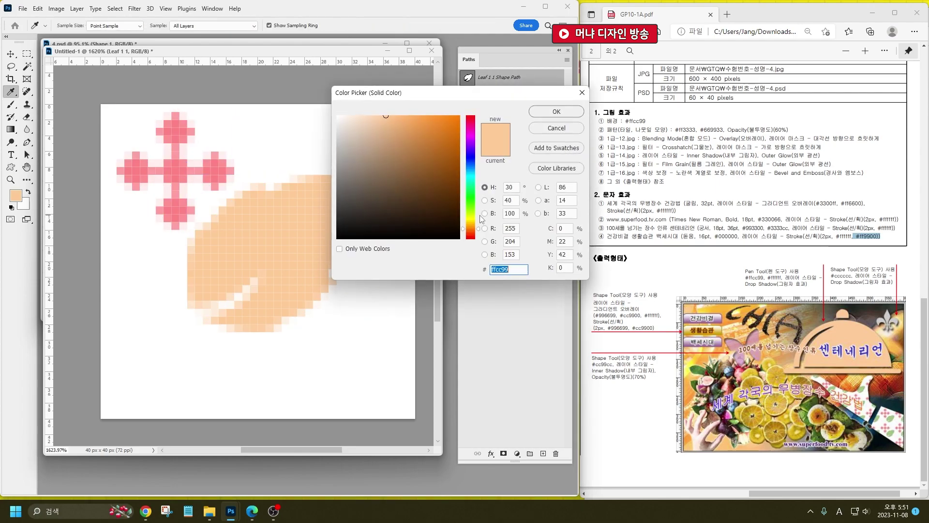
type("693")
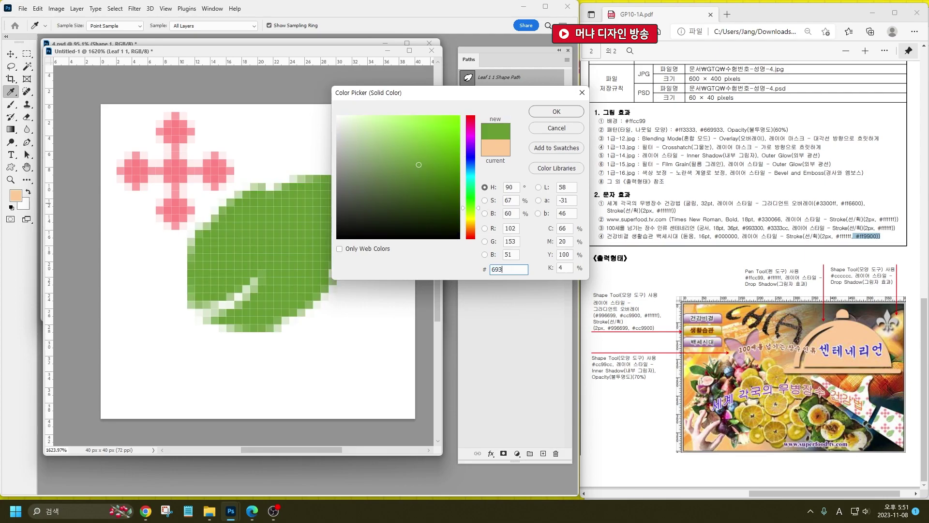
key("Return")
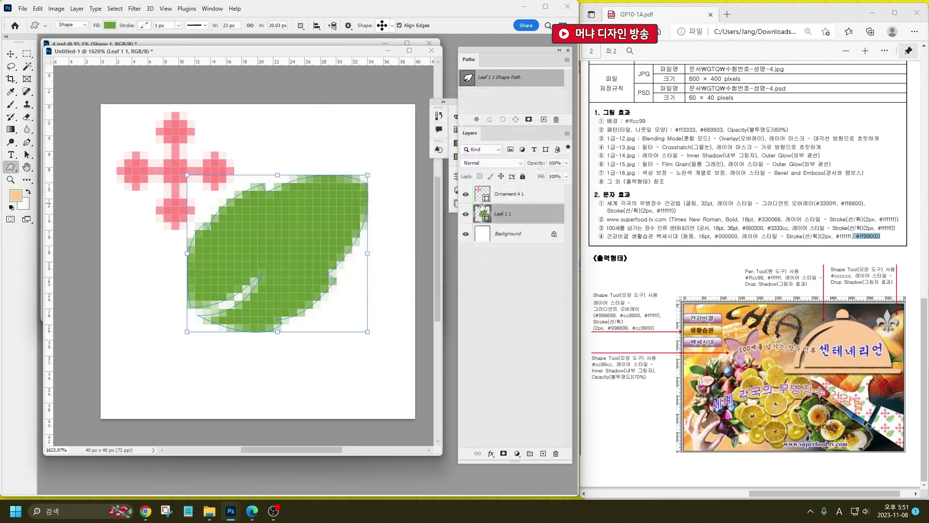
double_click(554, 163)
type("60")
key("Return")
Enlarge the diamond ornament to about 131%, arrange it diagonally from the leaf within the tile, and hide the Background layer.
key("v")
left_click_drag(274, 232, 290, 296)
left_click_drag(212, 174, 220, 205)
key("ctrl+t")
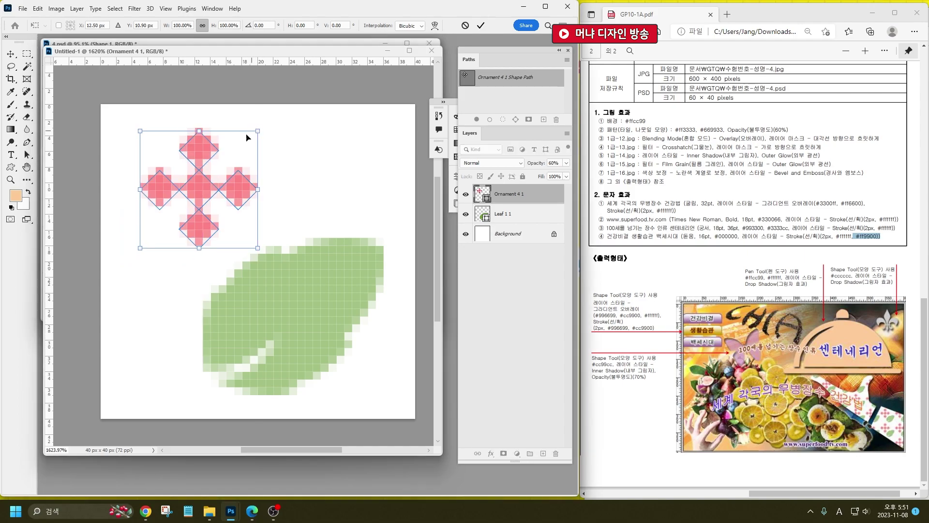
left_click_drag(242, 143, 283, 103)
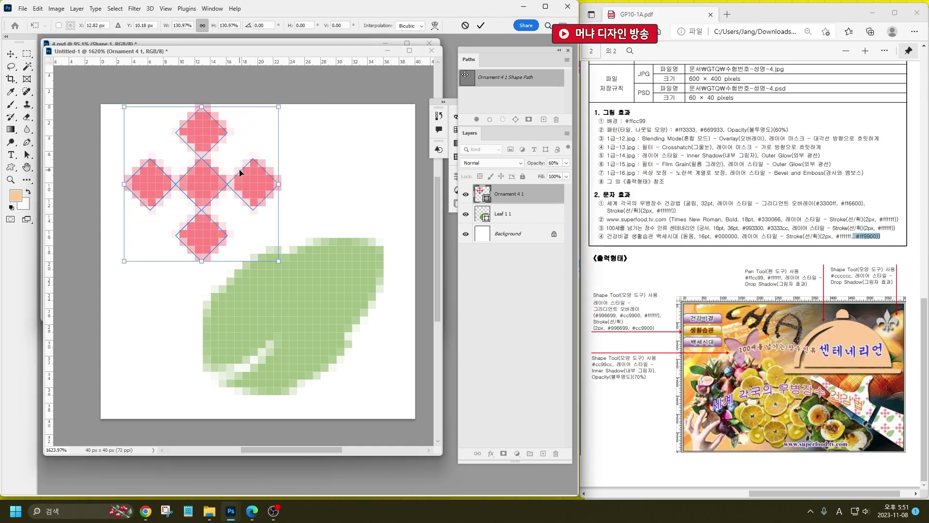
key("Return")
left_click_drag(255, 188, 247, 203)
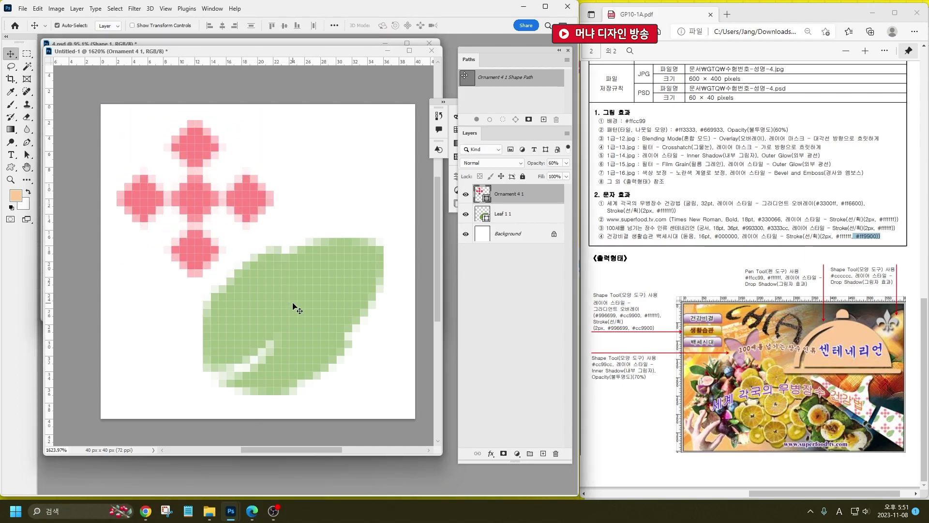
left_click_drag(286, 304, 302, 297)
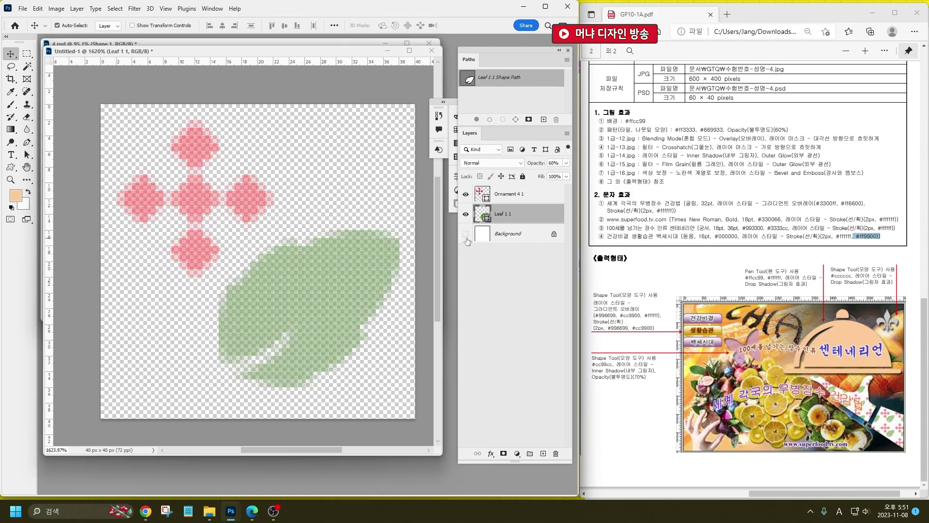
Define the ornament and leaf tile as a pattern and return to 4.psd.
left_click(37, 8)
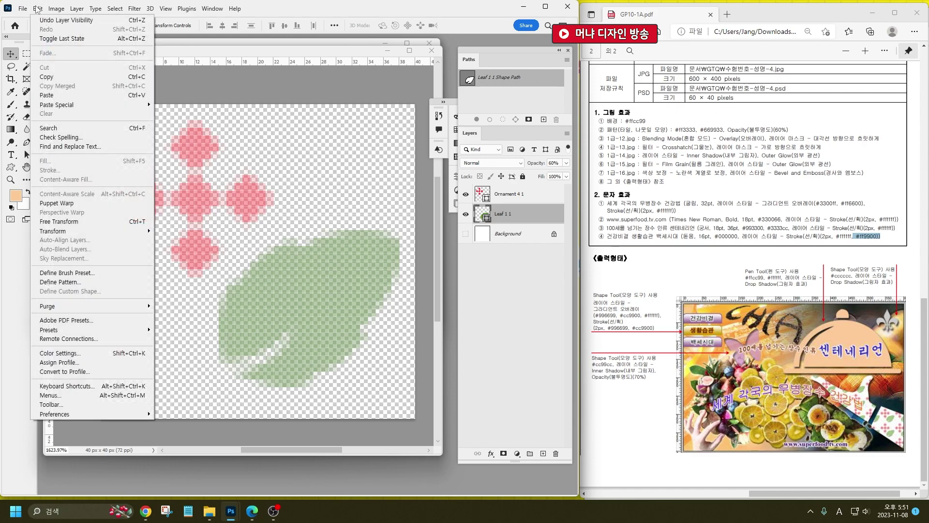
left_click(109, 282)
left_click(560, 159)
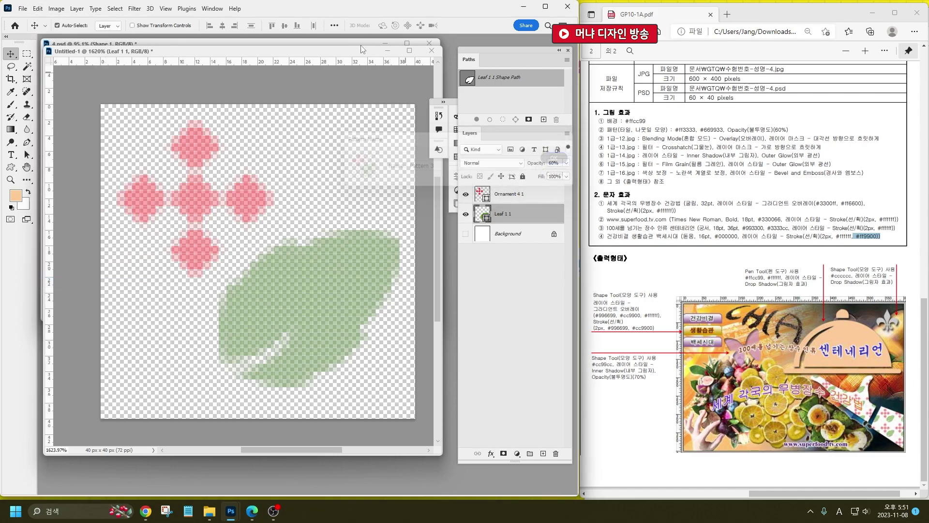
key("ctrl+w")
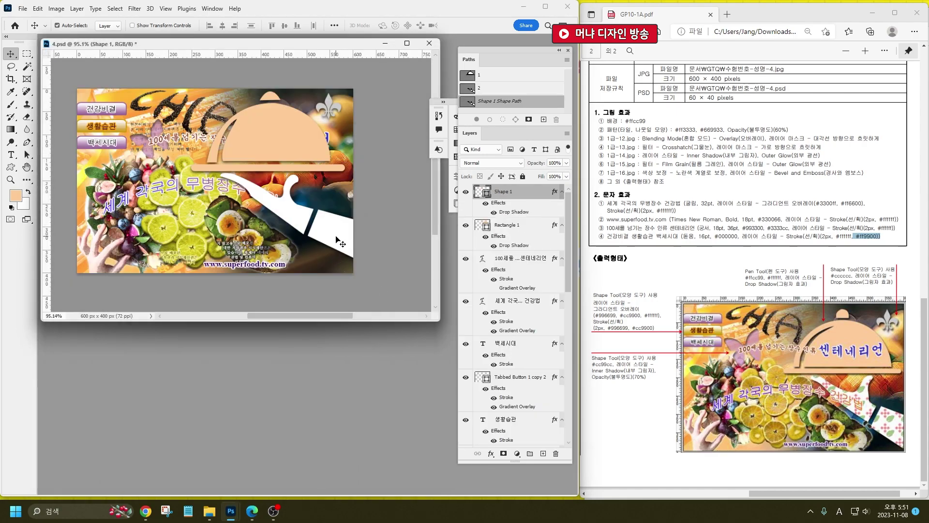
Add a Pattern Overlay with the new leaf and ornament pattern at 100% scale to the white hand and sleeve shape.
left_click(490, 456)
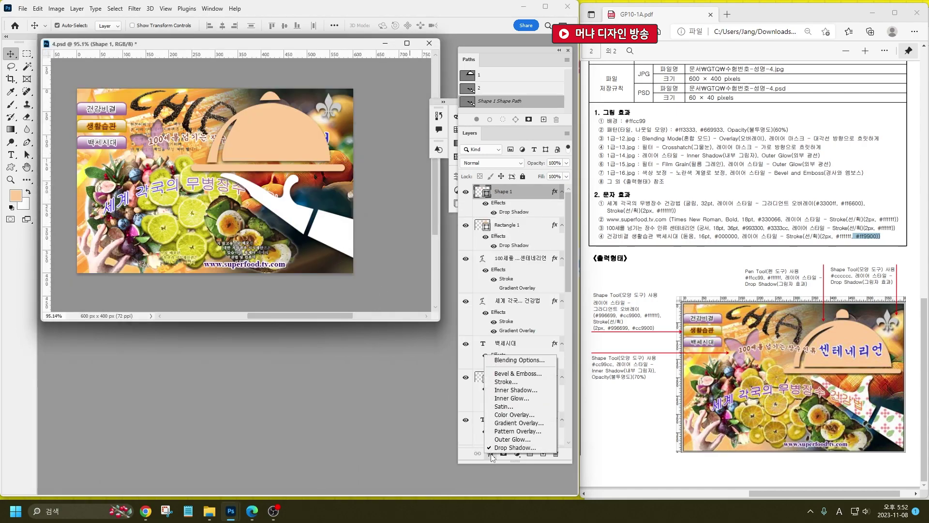
left_click(524, 431)
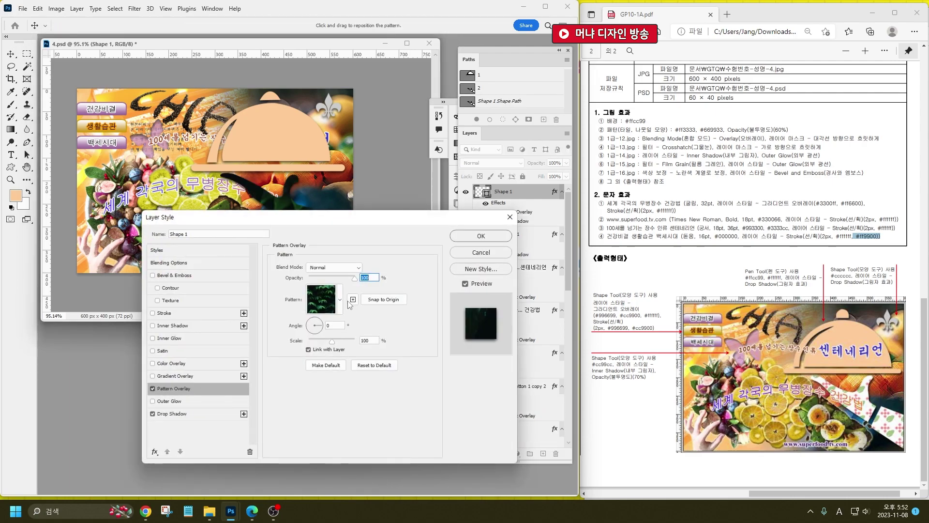
left_click(338, 310)
scroll(337, 313, "down", 2)
left_click(305, 383)
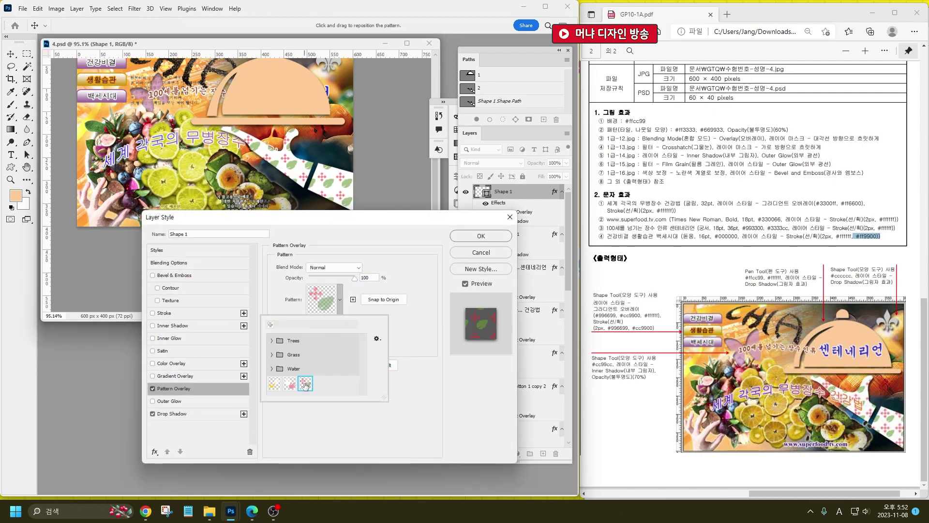
left_click(385, 237)
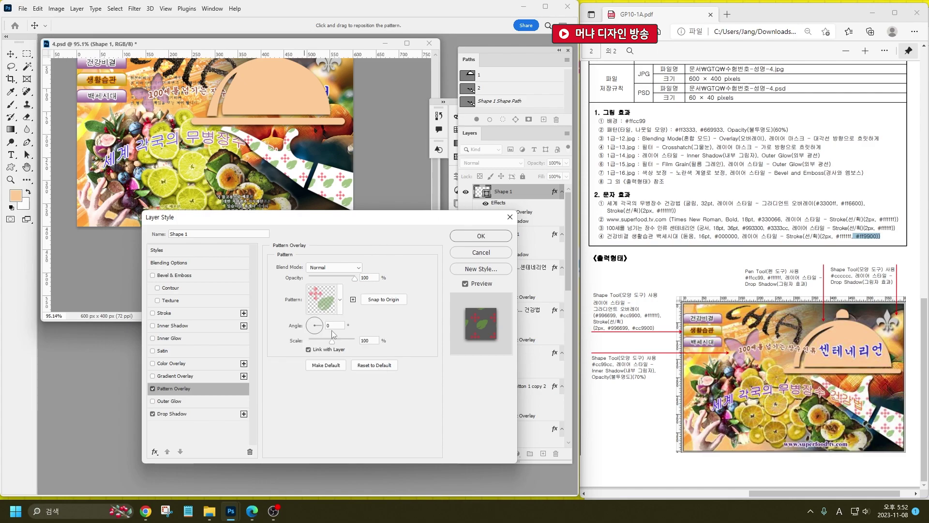
key("ctrl")
key("ctrl")
key("ctrl")
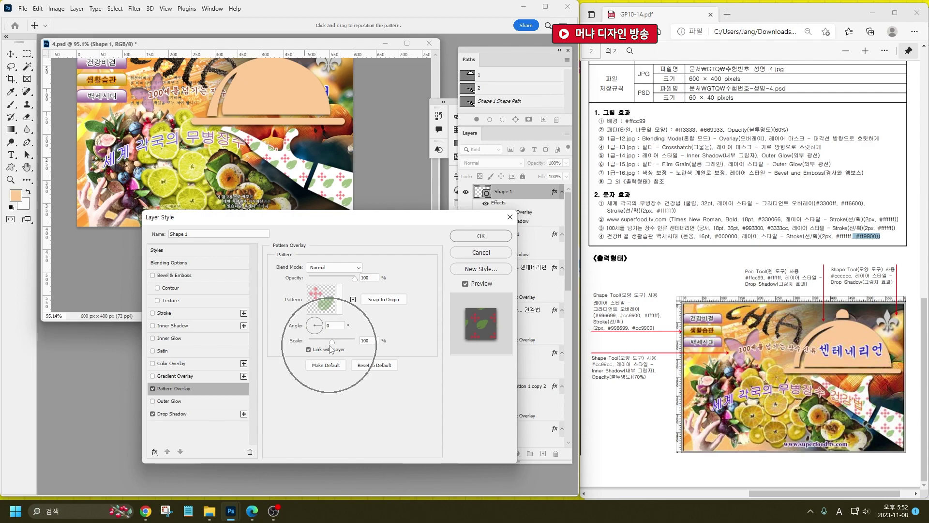
left_click(481, 236)
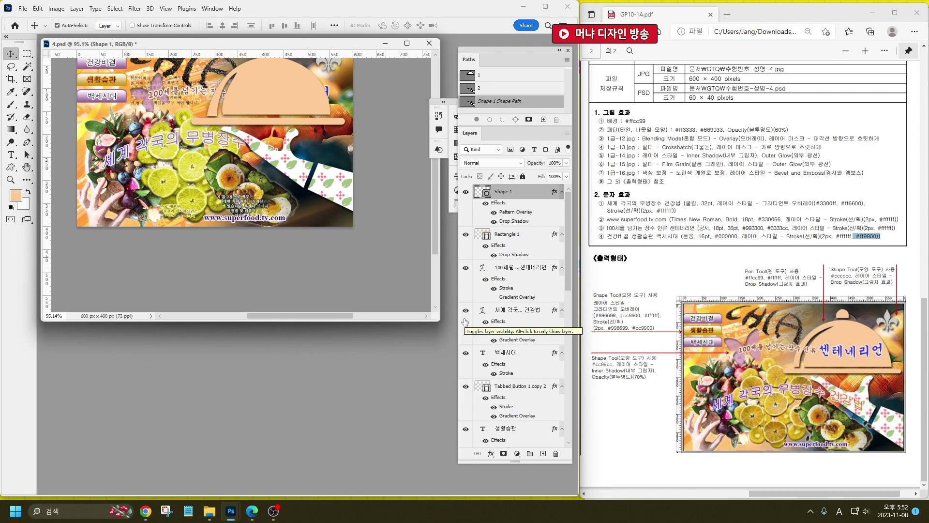
Bring the 센테네리언 text layer and the 세계 각국의 무병장수 건강법 text layer to the front of the layer stack.
left_click(178, 94)
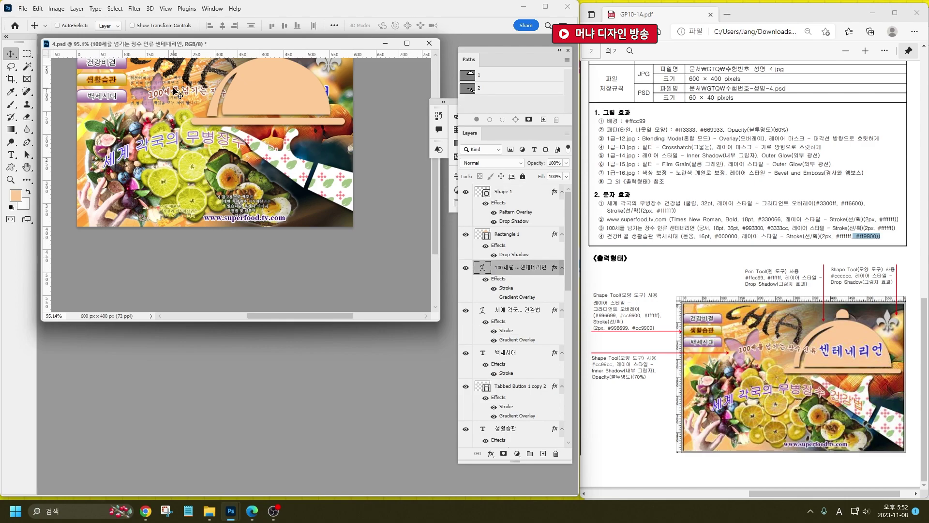
key("ctrl+shift+bracketright")
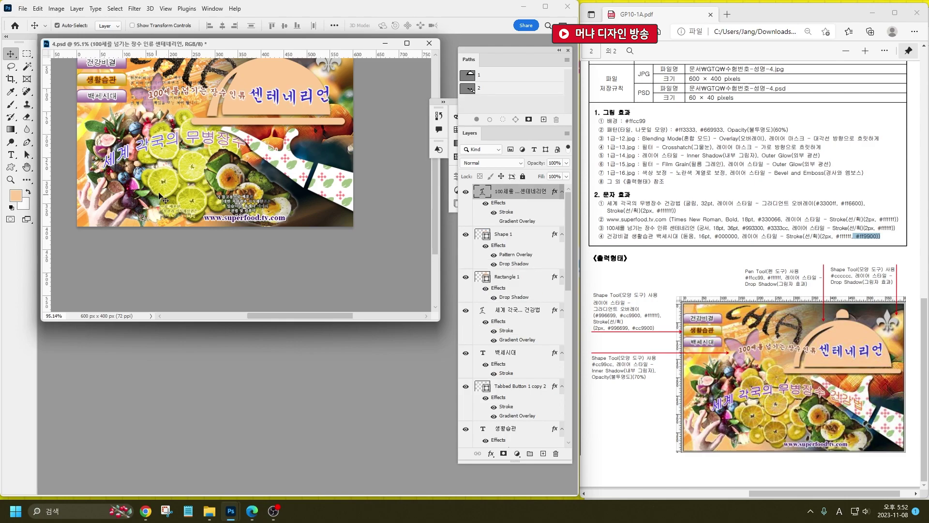
left_click(196, 140)
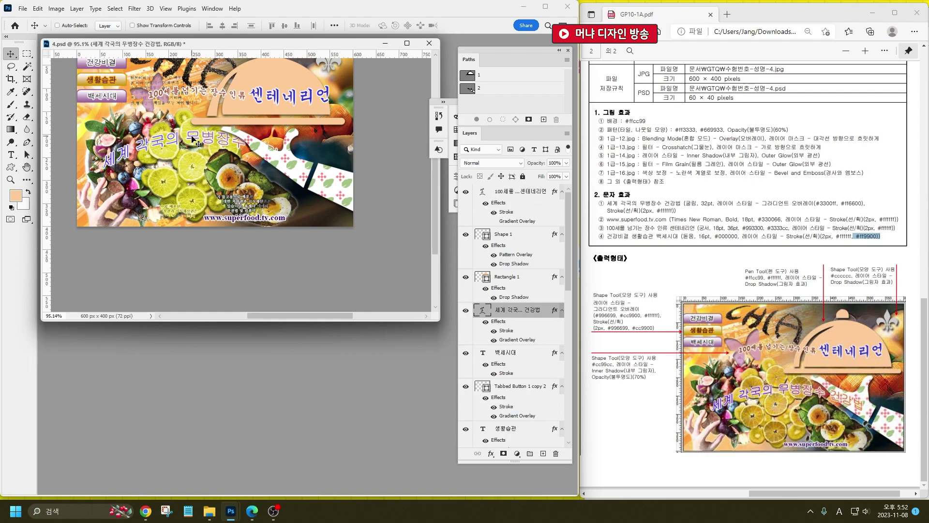
key("ctrl+shift+bracketright")
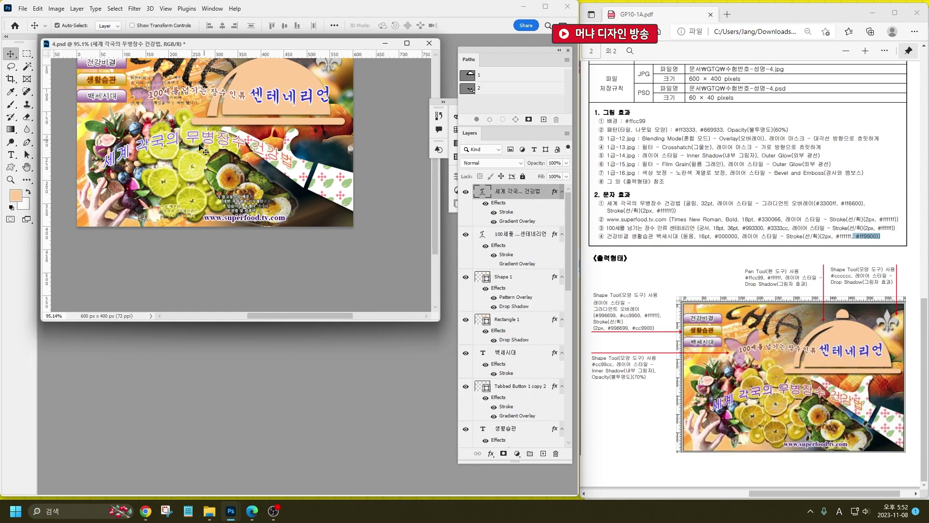
Narrow the dish cover to about 89% of its width and shift it right behind the 센테네리언 text.
scroll(273, 235, "up", 3)
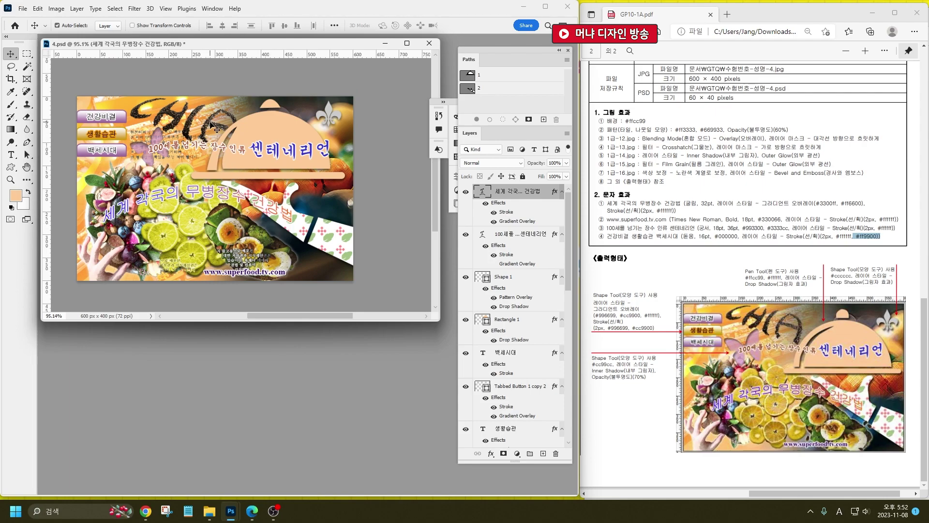
left_click(297, 174)
left_click_drag(293, 176, 296, 179)
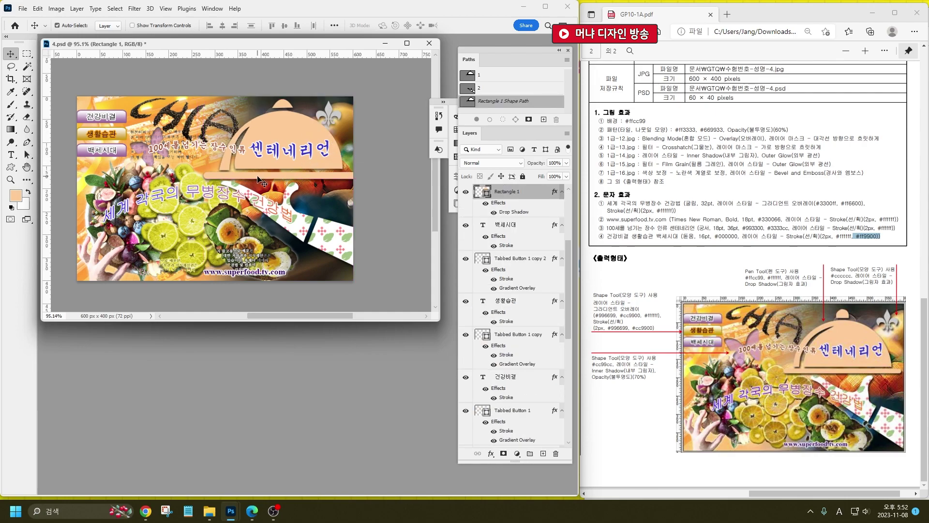
key("ctrl+t")
left_click_drag(202, 141, 216, 142)
left_click_drag(290, 139, 286, 140)
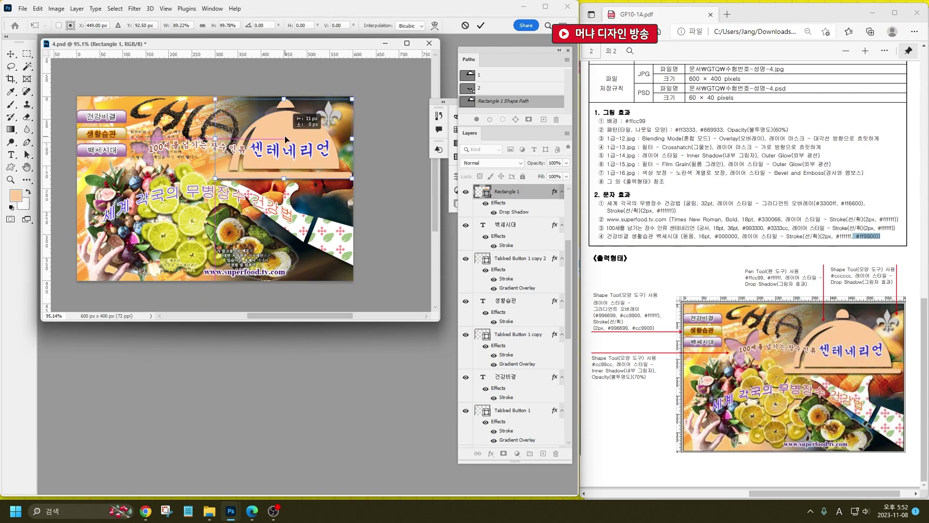
key("Return")
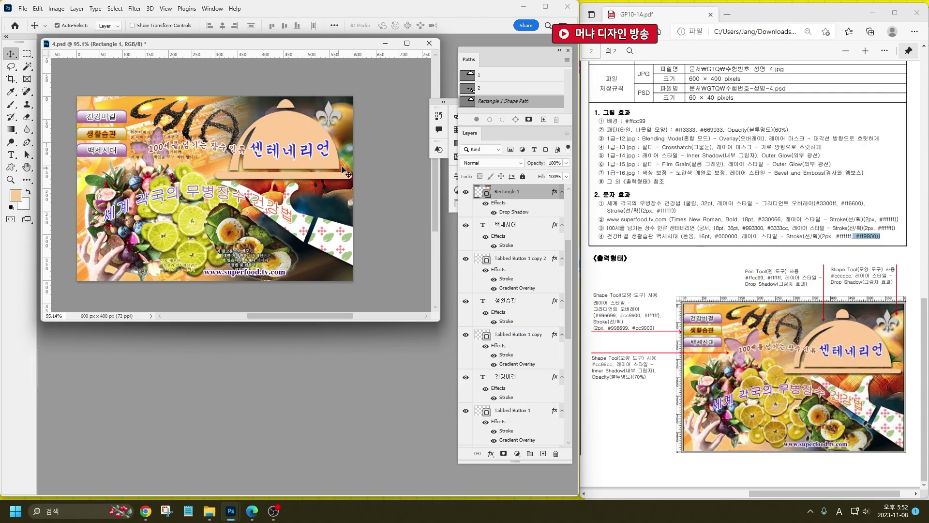
Scale the CHIA lettering layer to about 92% and reposition it, finishing by saving and closing 4.psd.
key("ctrl+v")
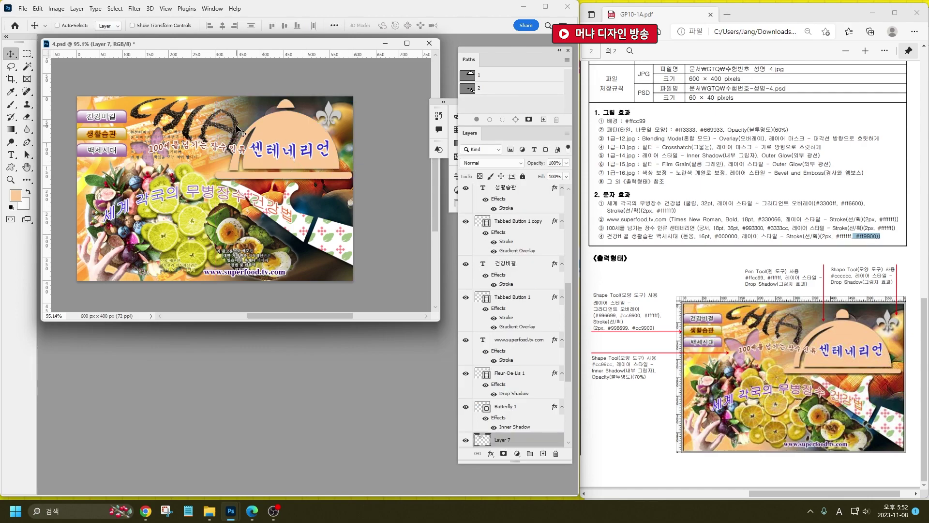
key("ctrl+t")
left_click_drag(245, 158, 235, 153)
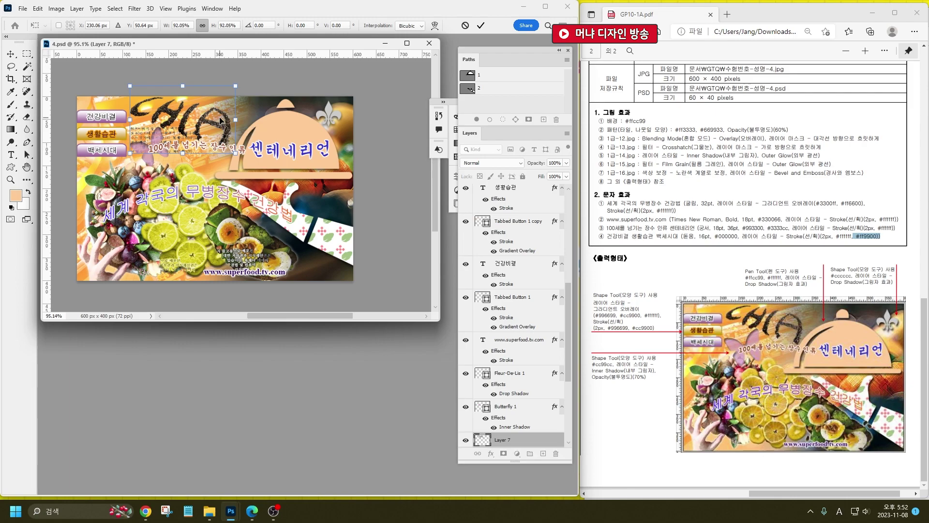
key("Return")
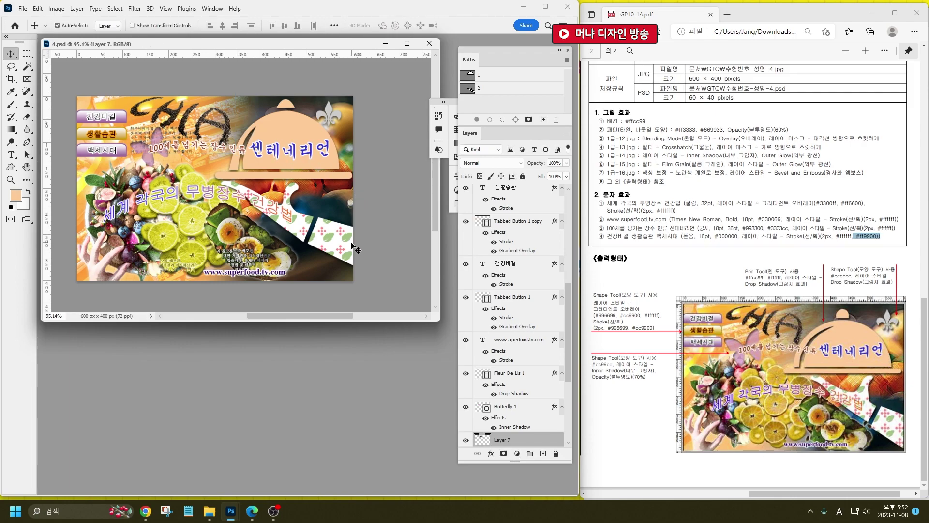
left_click(429, 43)
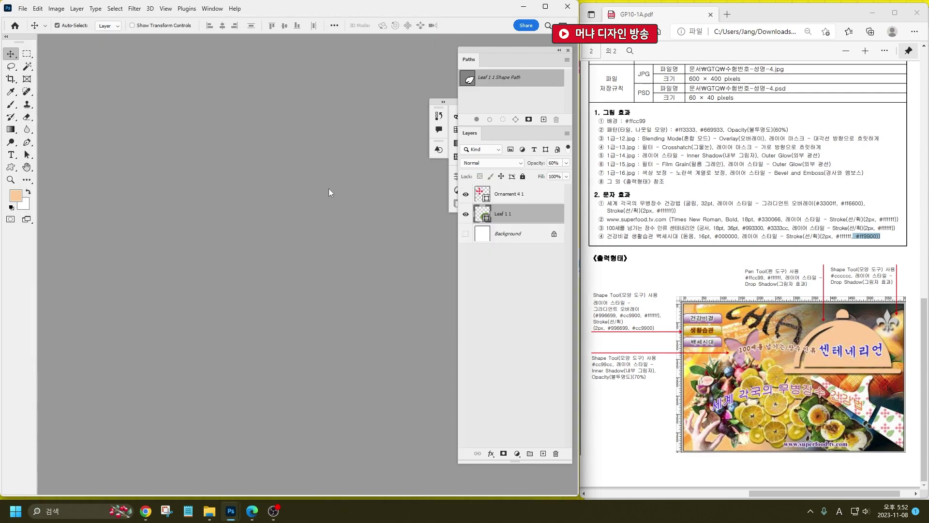
Open the four finished files 1, 2-1, 3 and 4 together from the 다운로드 folder.
double_click(309, 210)
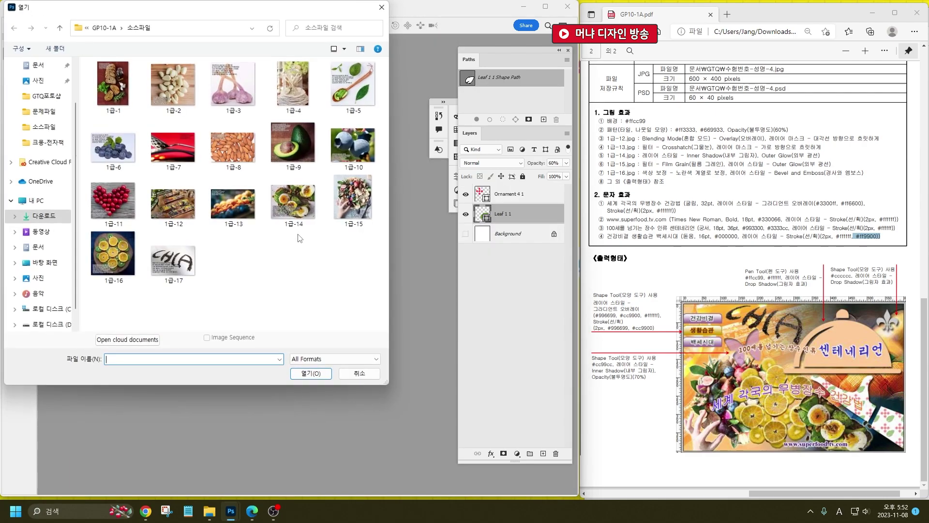
scroll(28, 106, "up", 1)
left_click(43, 100)
left_click(107, 92)
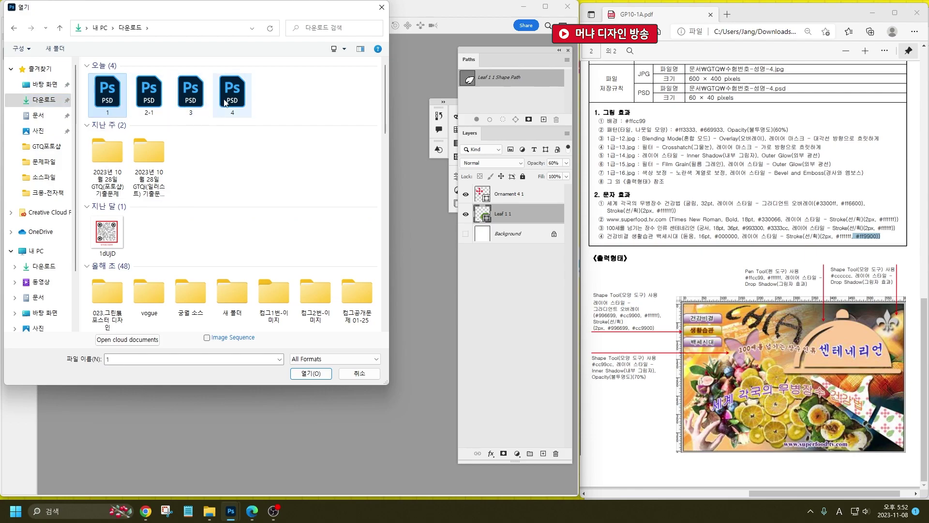
left_click(225, 102, "shift")
key("Return")
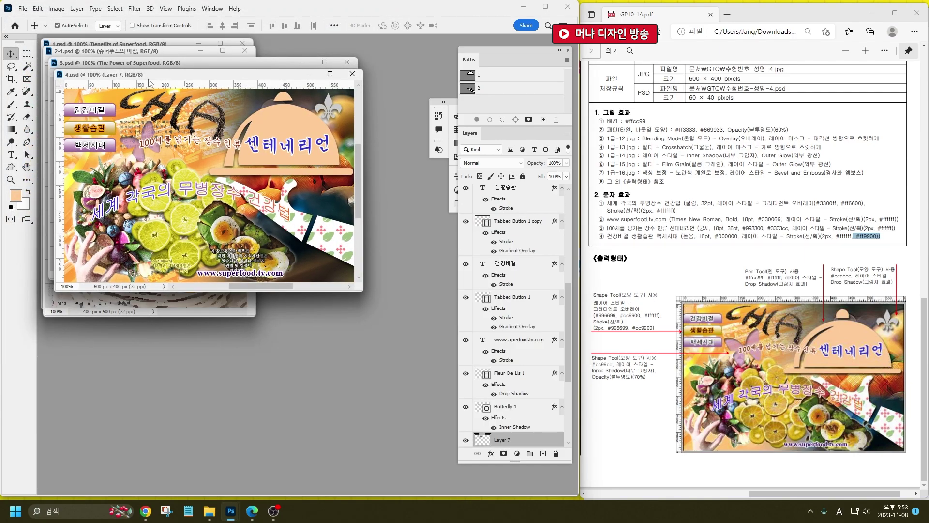
Save a JPEG copy of 4.psd under the name 4 in the 다운로드 folder at maximum quality 12.
left_click(22, 9)
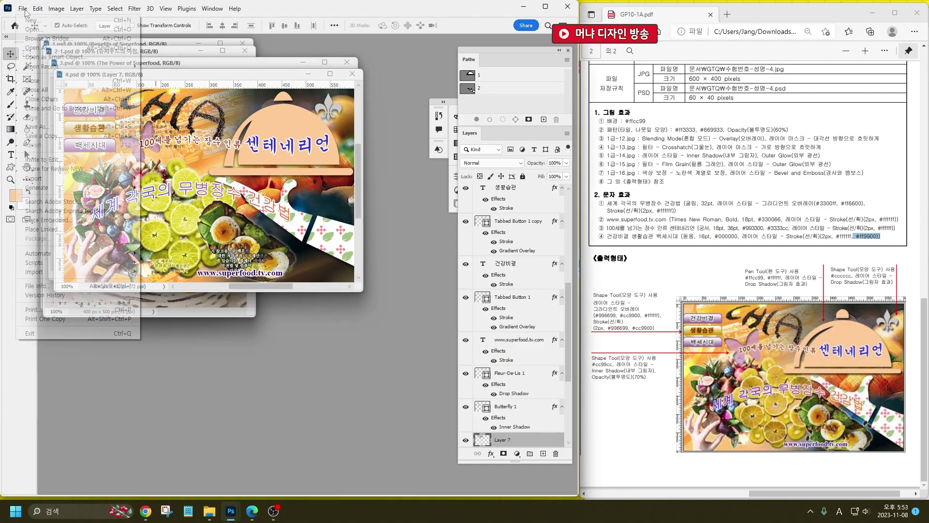
left_click(64, 138)
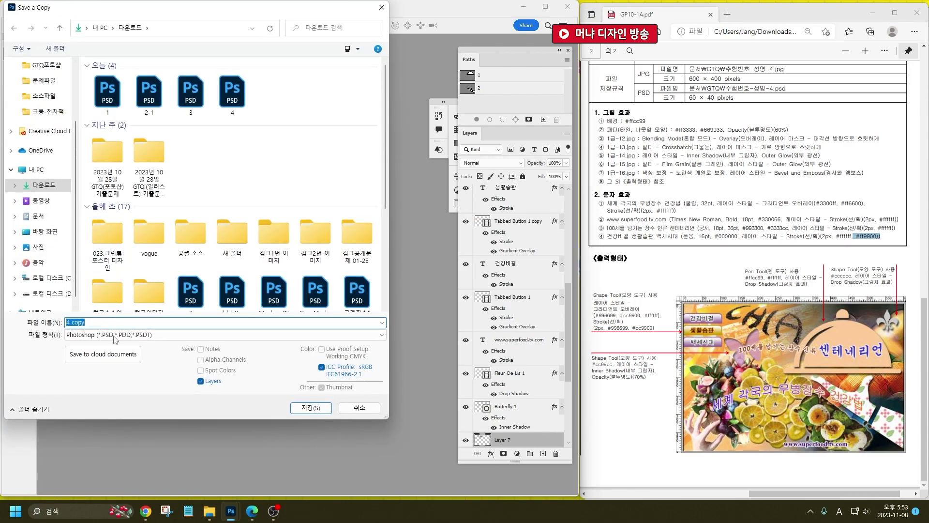
left_click(114, 337)
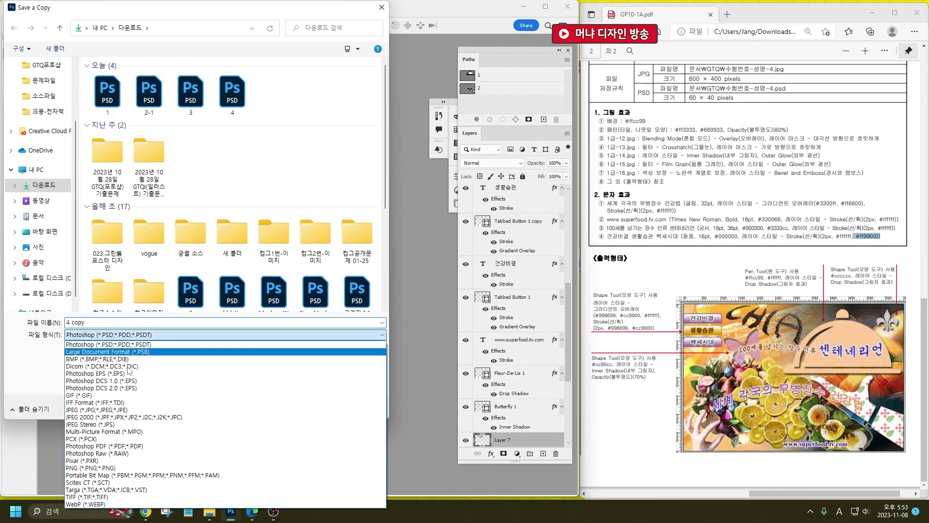
left_click(104, 323)
left_click(104, 322)
key("BackSpace")
key("BackSpace")
key("Return")
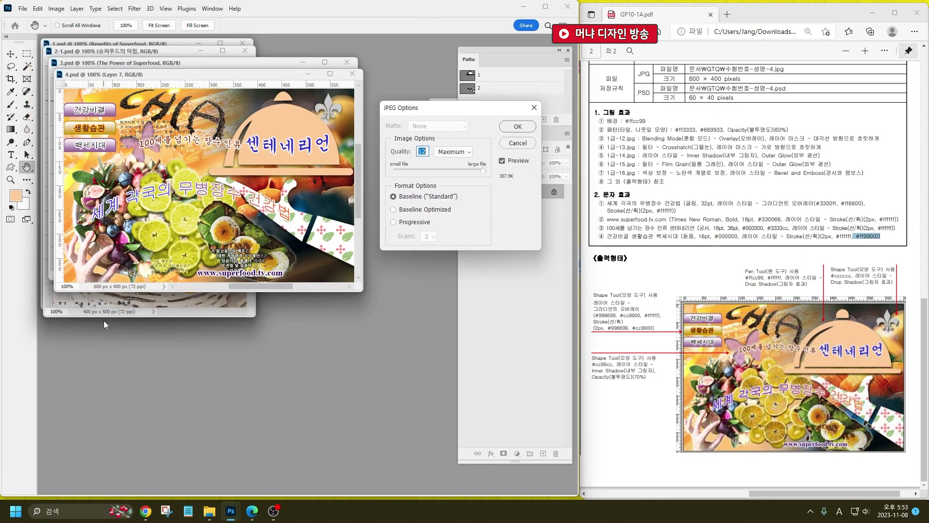
key("Return")
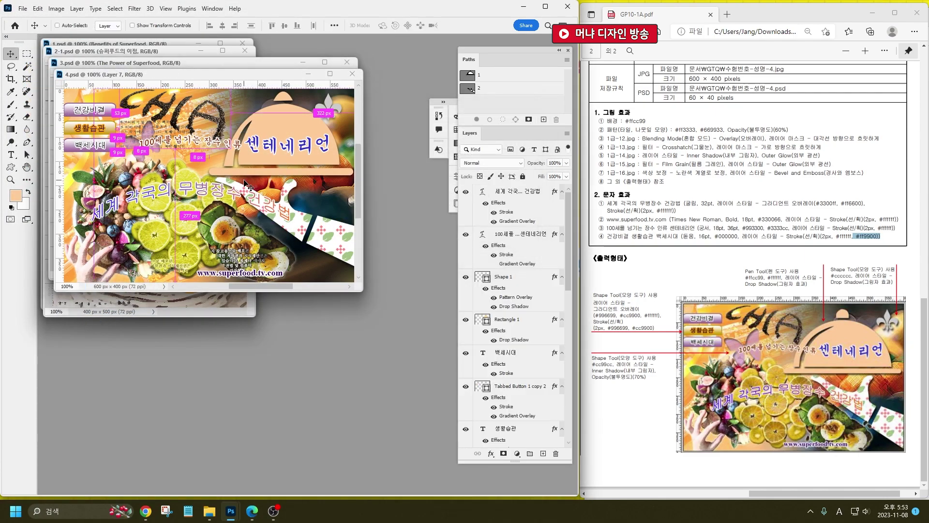
Resize 4.psd to 60 × 40 pixels, then save and close it.
left_click(56, 8)
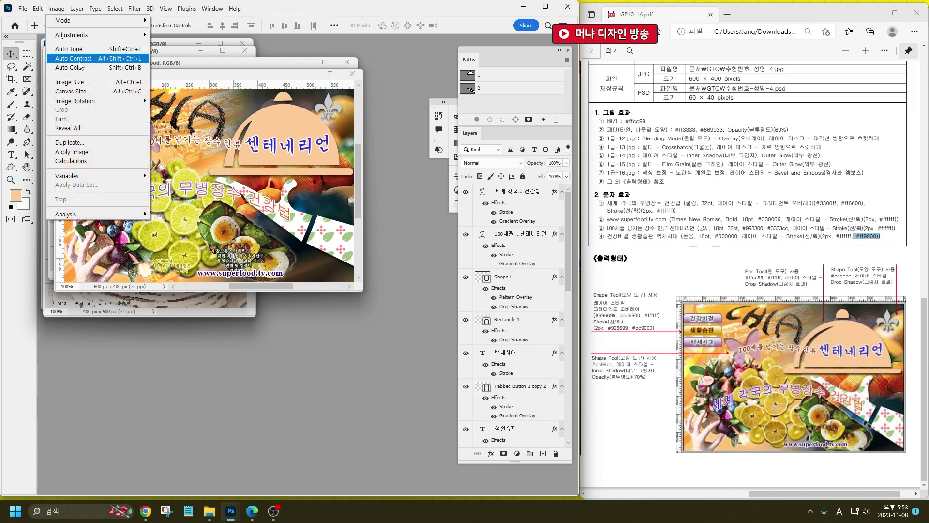
left_click(73, 83)
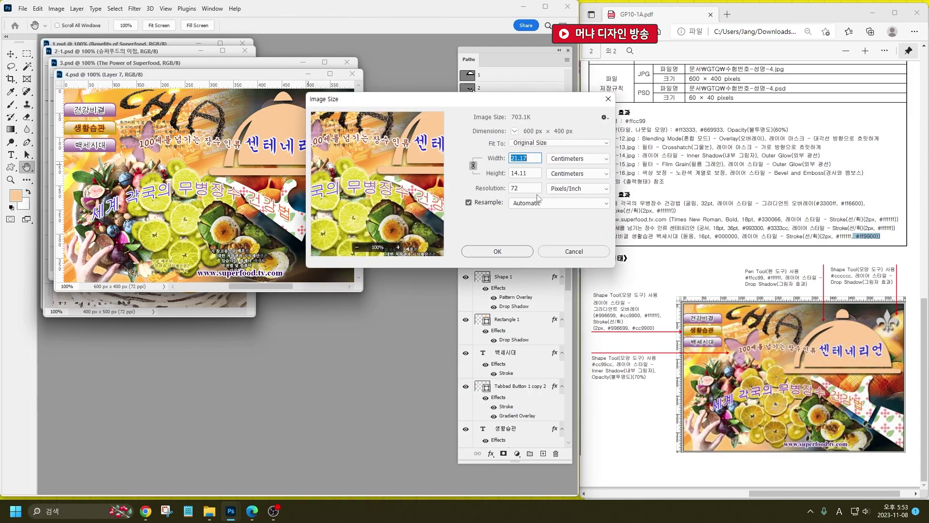
left_click(576, 159)
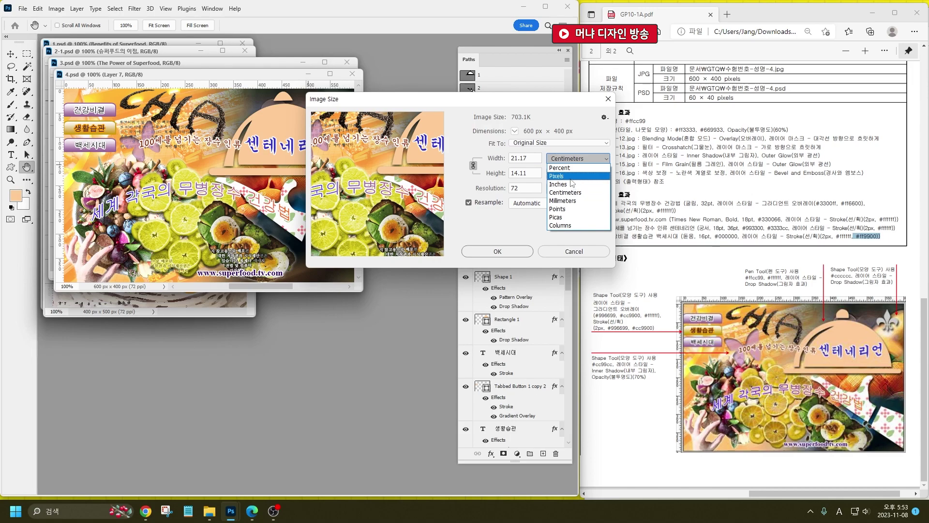
left_click(564, 167)
left_click_drag(530, 157, 504, 158)
type("60")
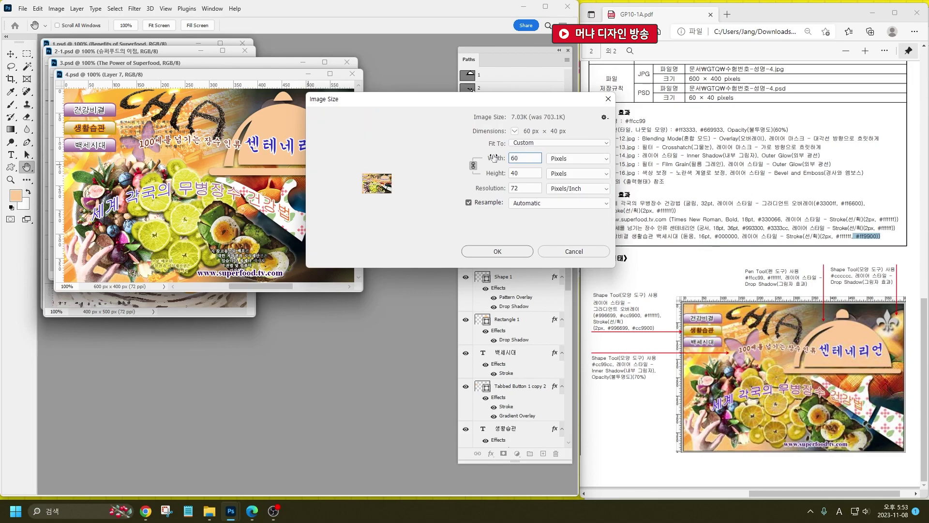
left_click(497, 251)
key("v")
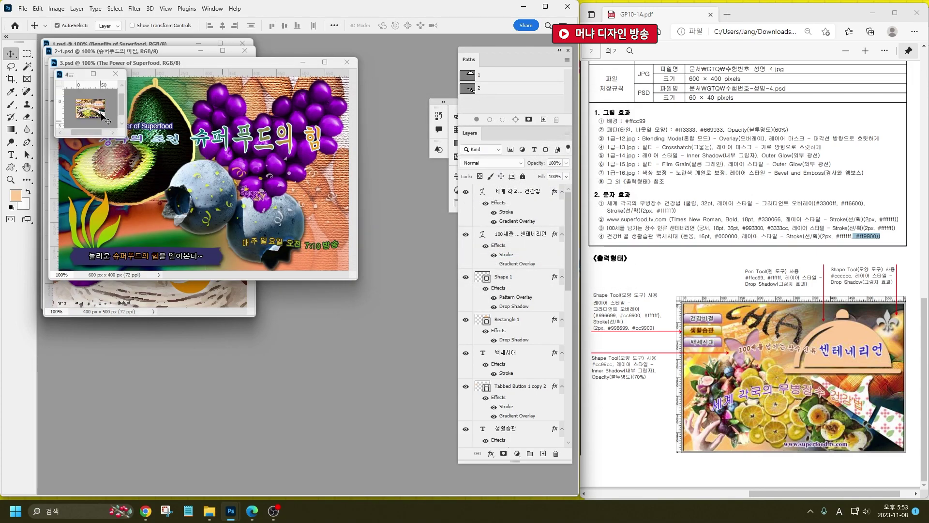
left_click(116, 85)
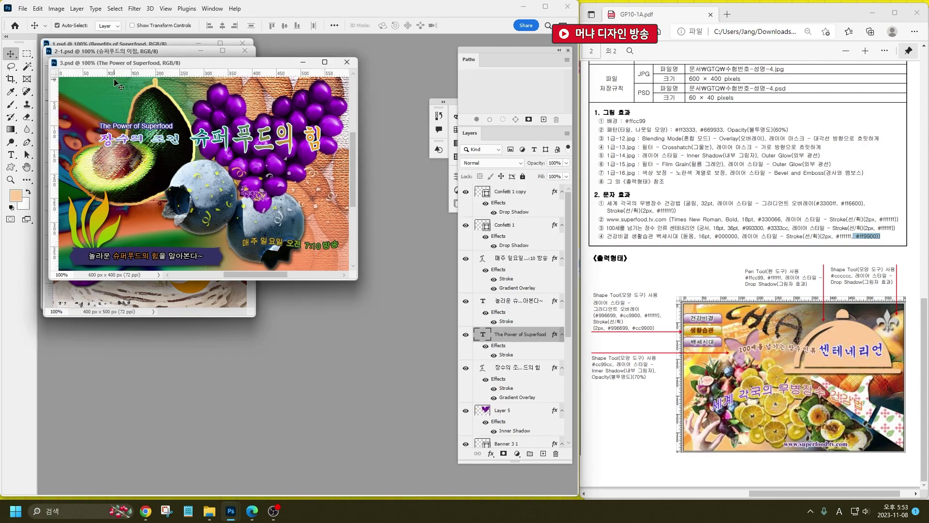
Save a JPEG copy of 3.psd under the name 3 at maximum quality 12.
left_click(23, 8)
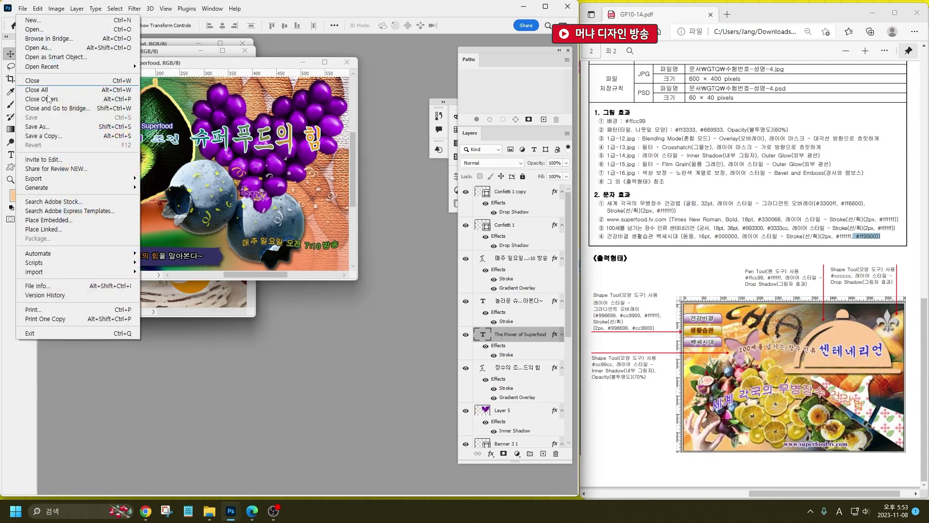
left_click(45, 136)
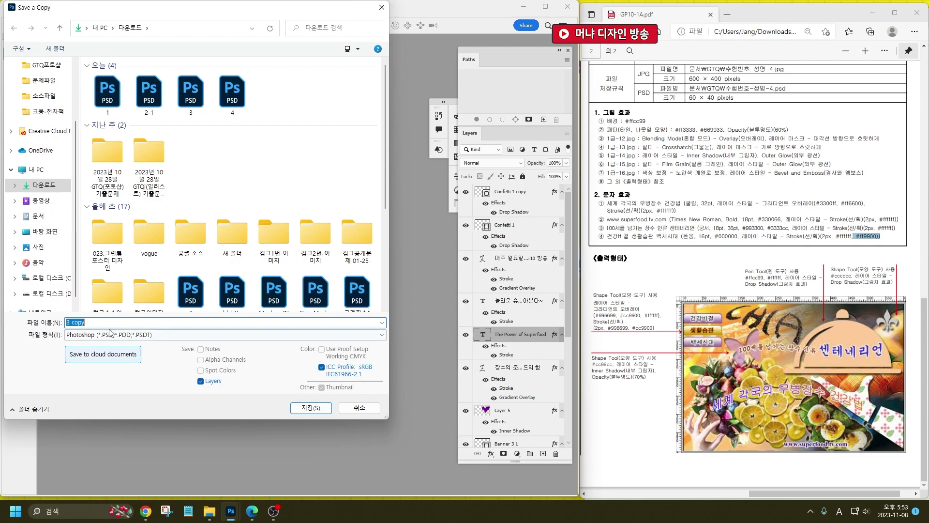
left_click(108, 335)
left_click(106, 414)
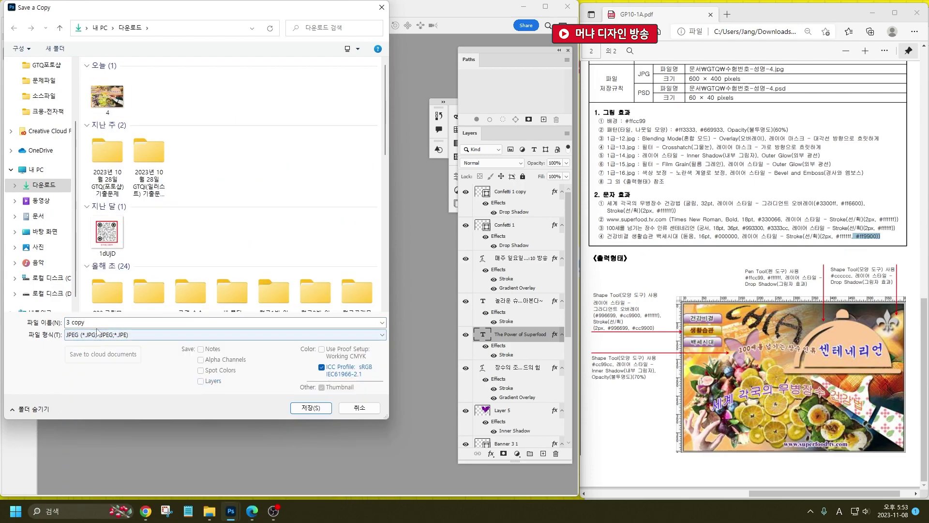
left_click(97, 322)
key("BackSpace")
key("BackSpace")
key("BackSpace")
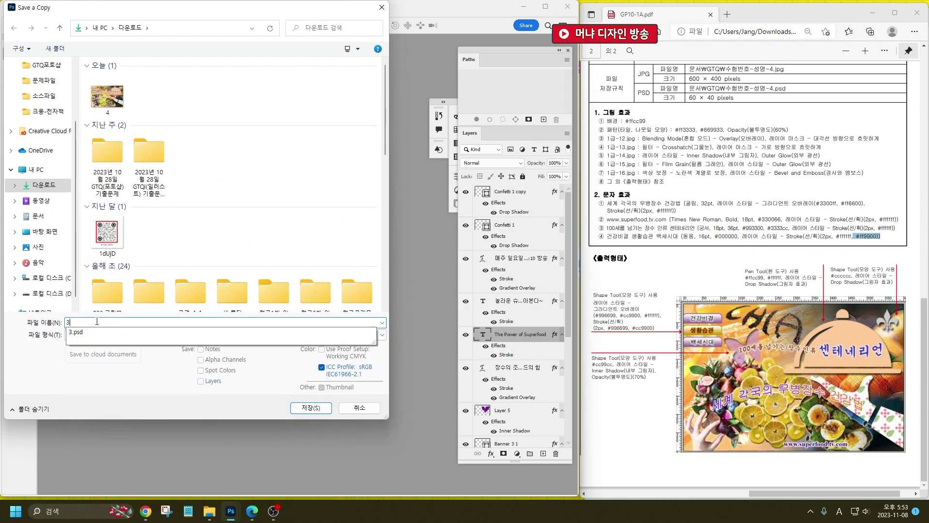
key("Return")
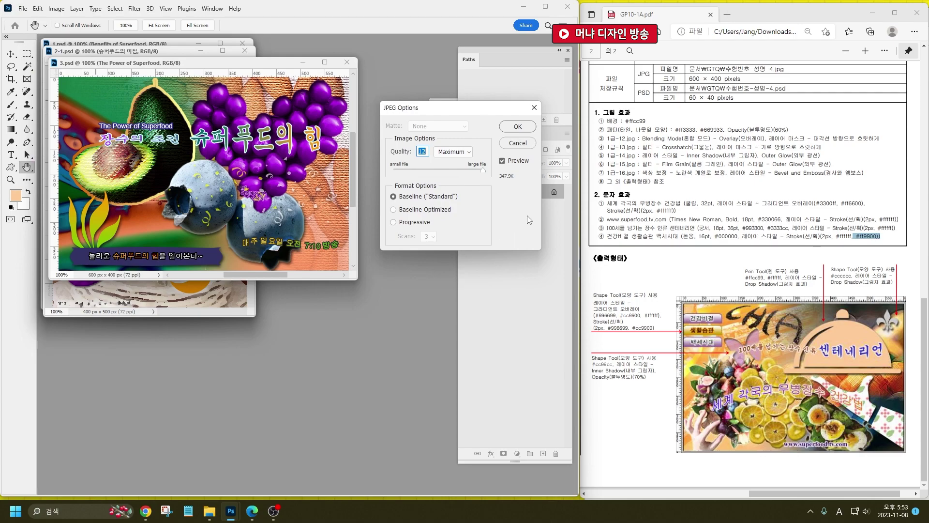
left_click(482, 173)
left_click(526, 131)
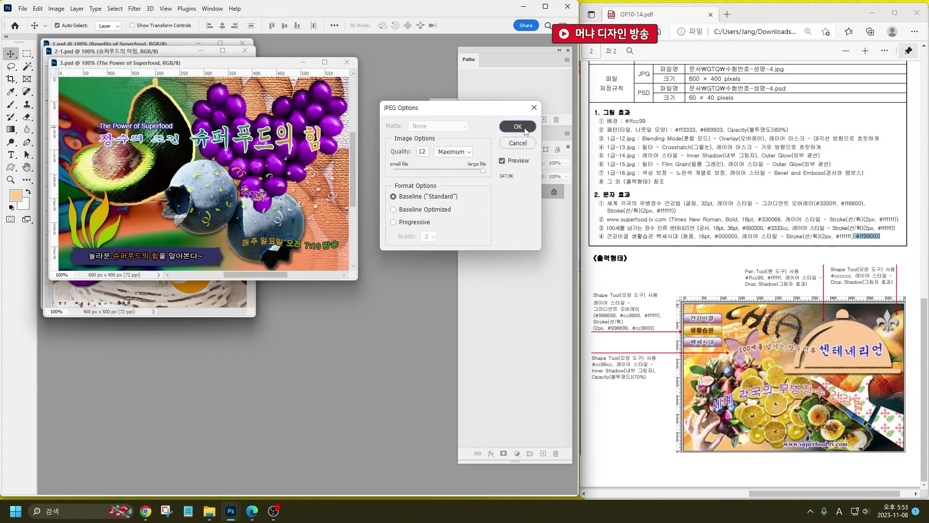
Reduce 3.psd to a width of 60 pixels with proportions kept, then save and close it.
left_click(56, 8)
left_click(77, 78)
type("60")
key("Return")
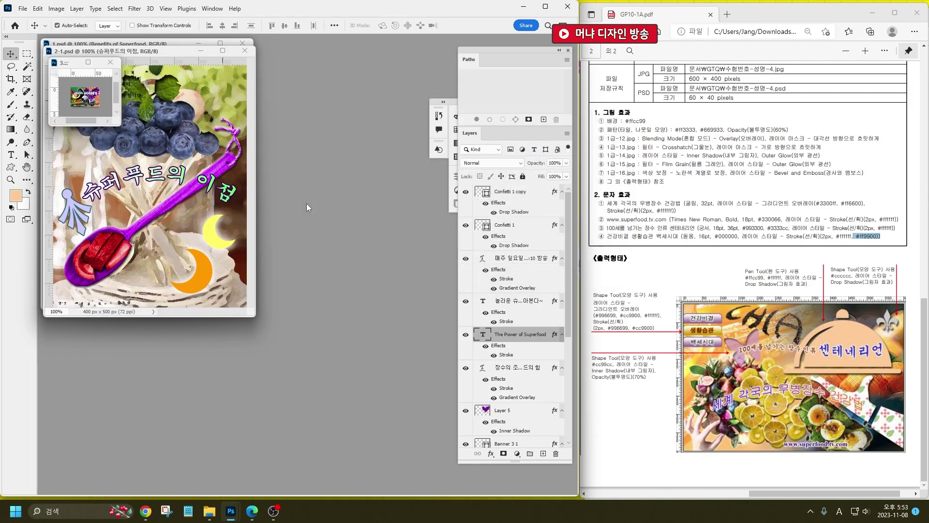
left_click(247, 62)
Save a JPEG copy of 2-1.psd under the name 2, accepting the default JPEG options.
left_click(56, 9)
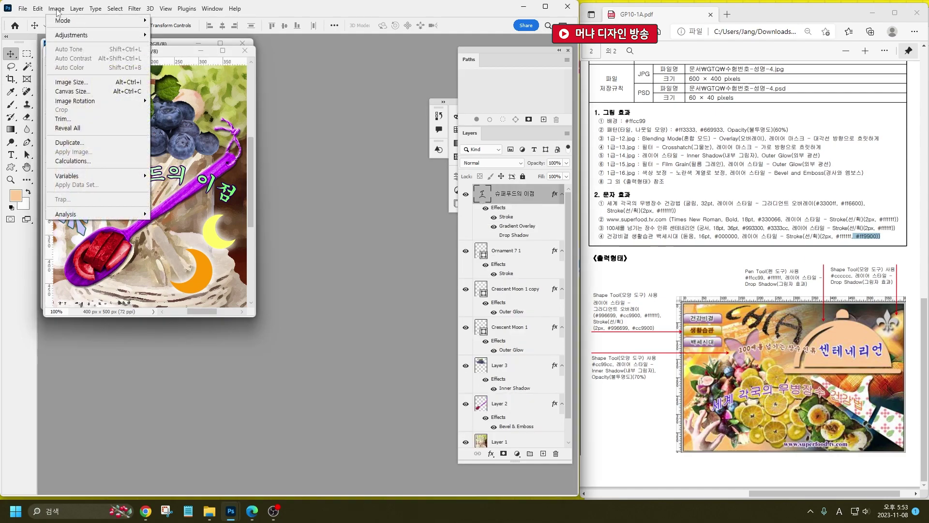
key("Escape")
left_click(23, 8)
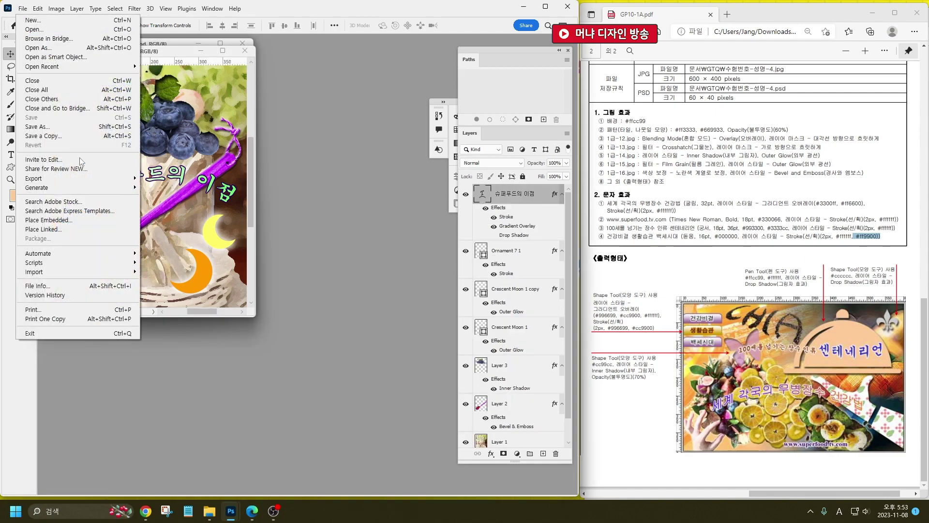
left_click(76, 136)
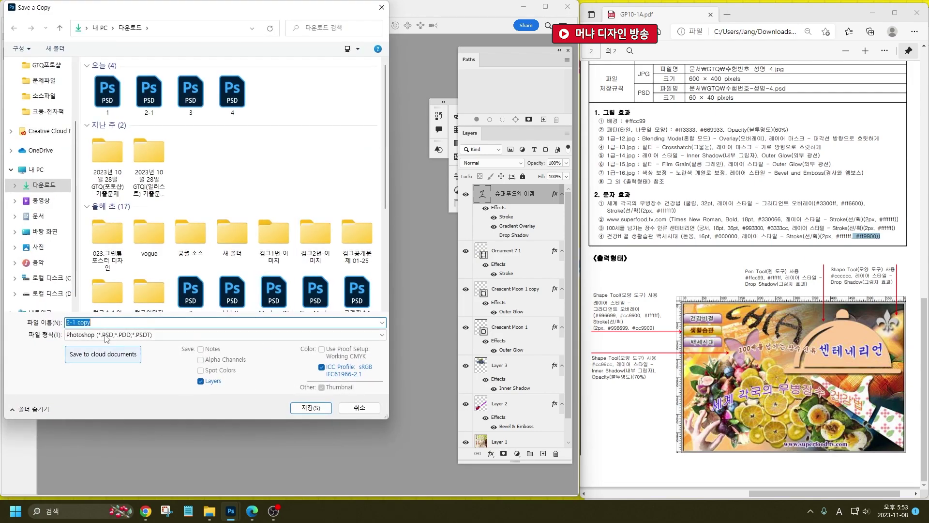
double_click(80, 323)
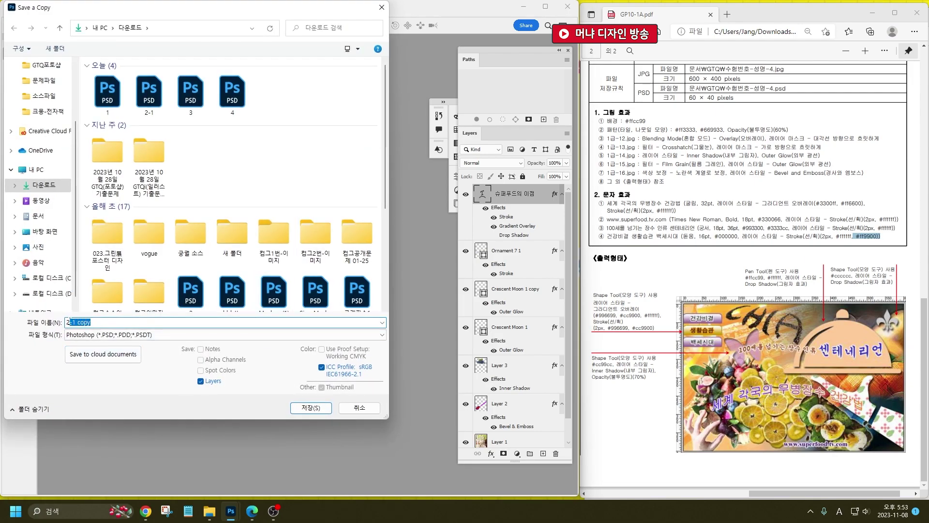
key("BackSpace")
key("Escape")
left_click(120, 335)
left_click(131, 411)
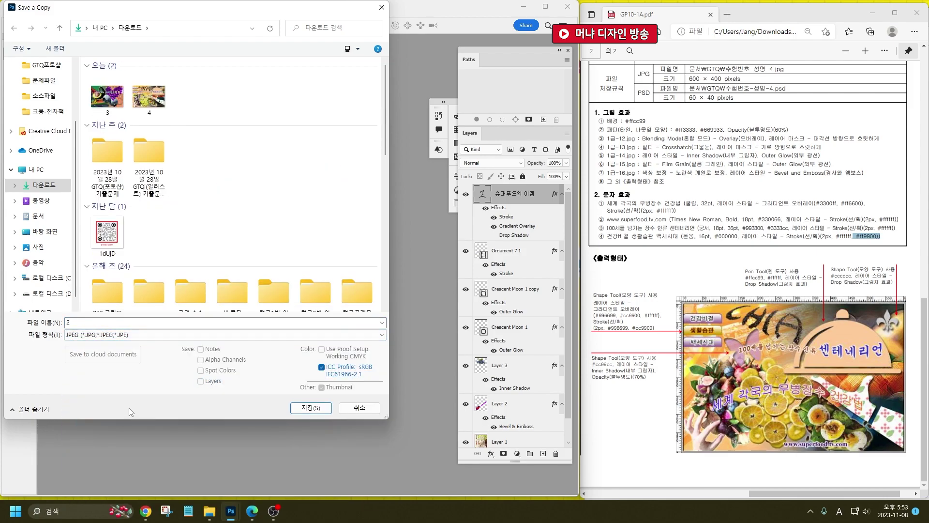
key("Return")
key("Return")
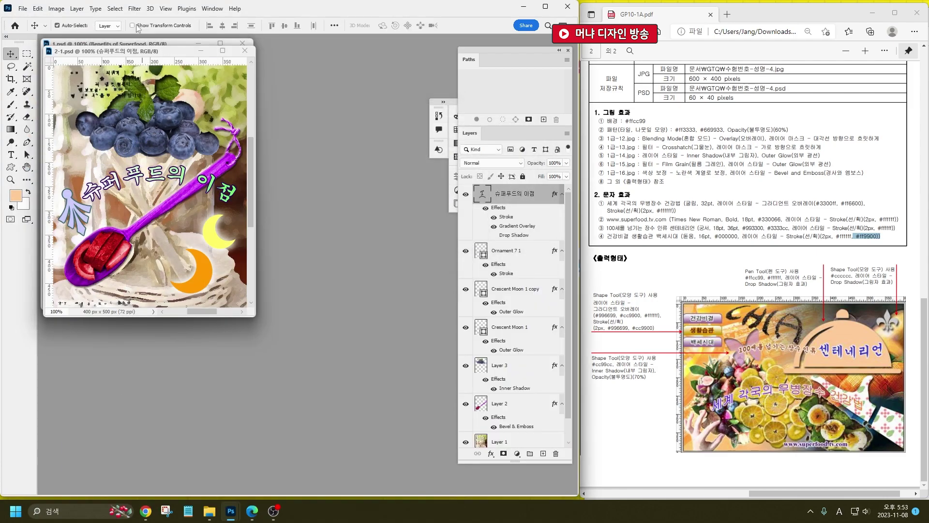
Reduce the image size of 2-1.psd to a small thumbnail, then save and close it.
left_click(56, 9)
left_click(82, 84)
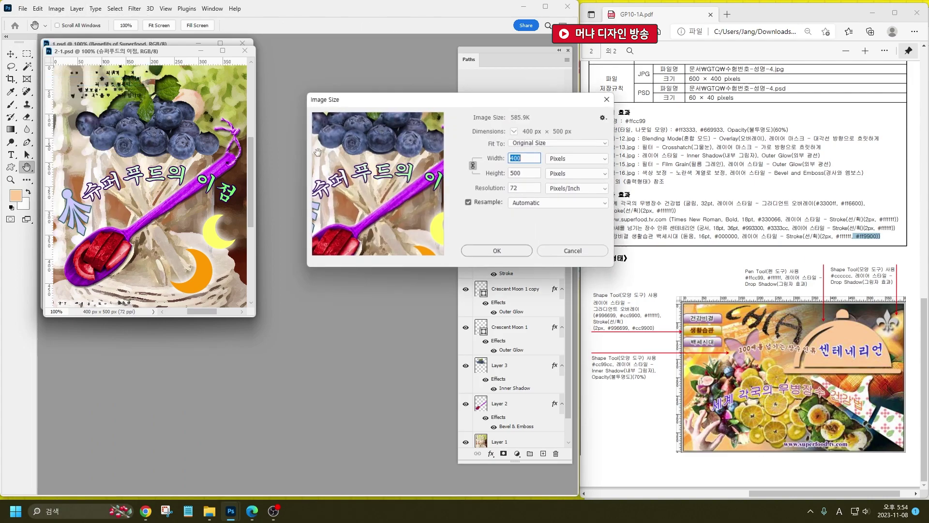
key("Escape")
key("ctrl+w")
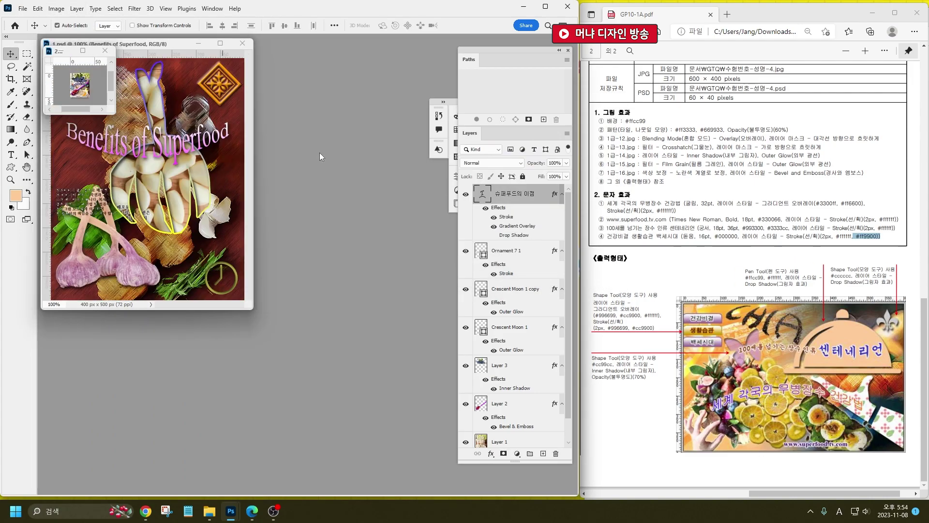
Save a JPEG copy of 1.psd under the name 1, accepting the default JPEG options.
left_click(22, 8)
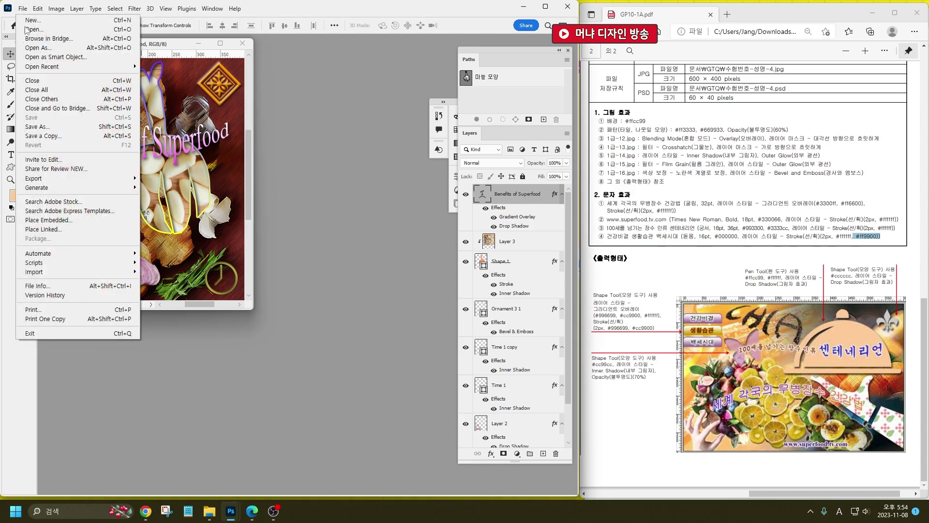
left_click(71, 135)
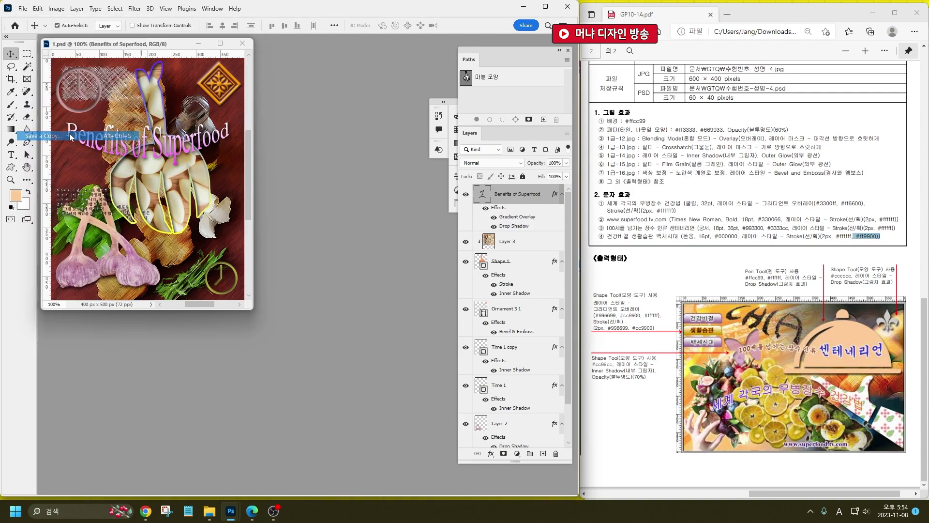
left_click(159, 334)
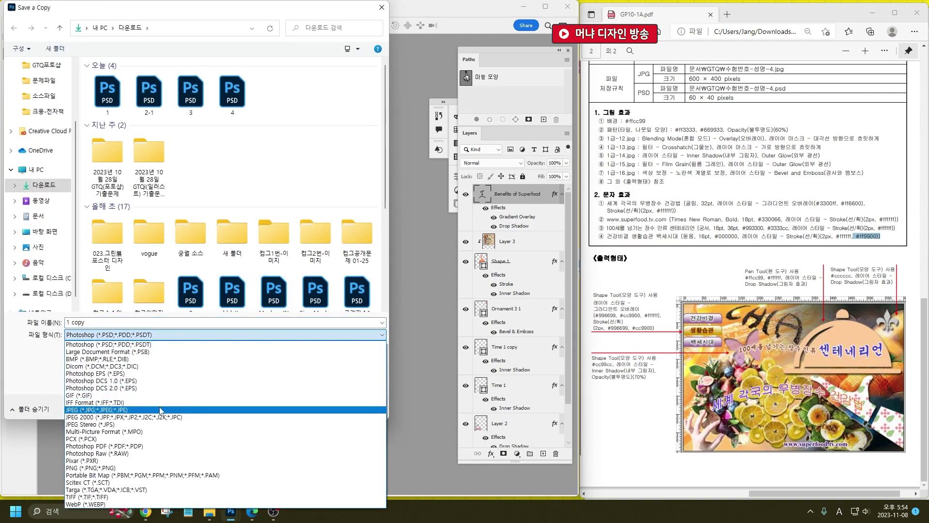
left_click(160, 409)
left_click(106, 323)
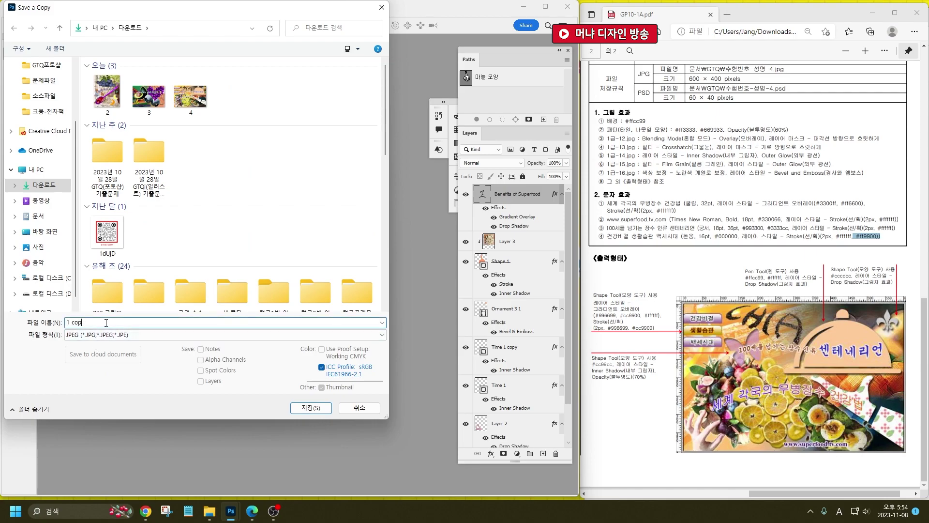
key("Return")
key("Return")
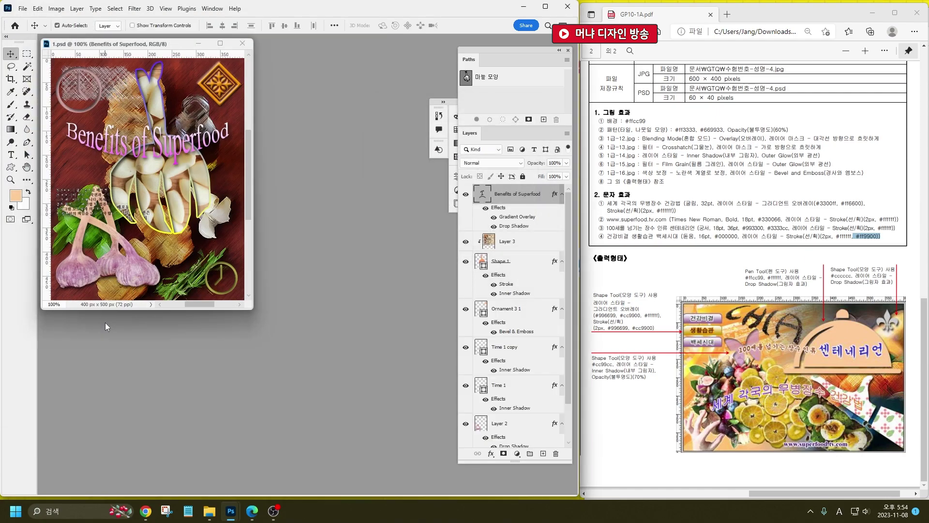
Reduce 1.psd to a width of 40 pixels with proportions kept, then save and close it.
left_click(57, 9)
left_click(73, 94)
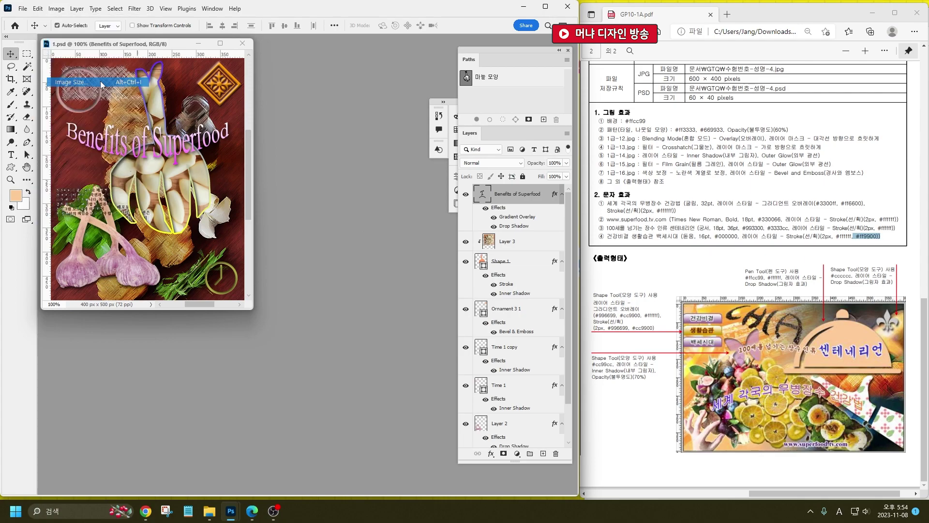
type("60")
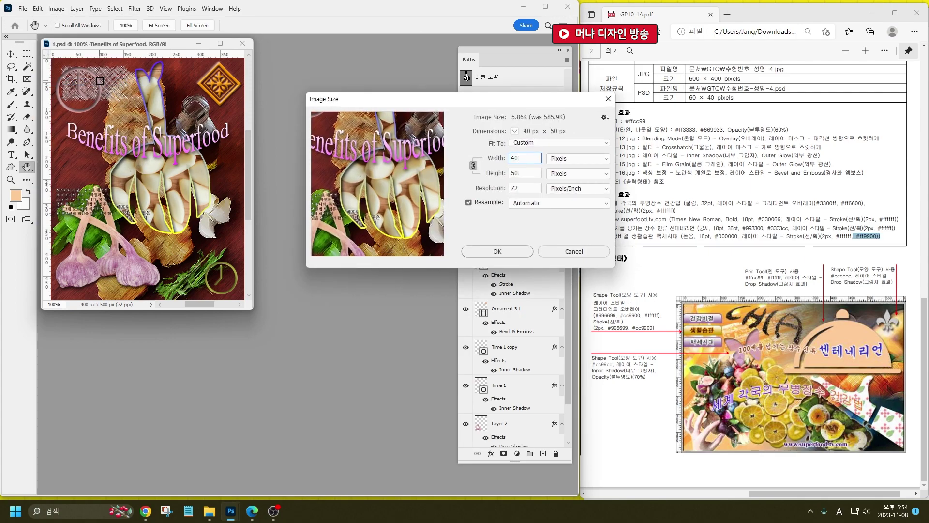
key("Return")
key("v")
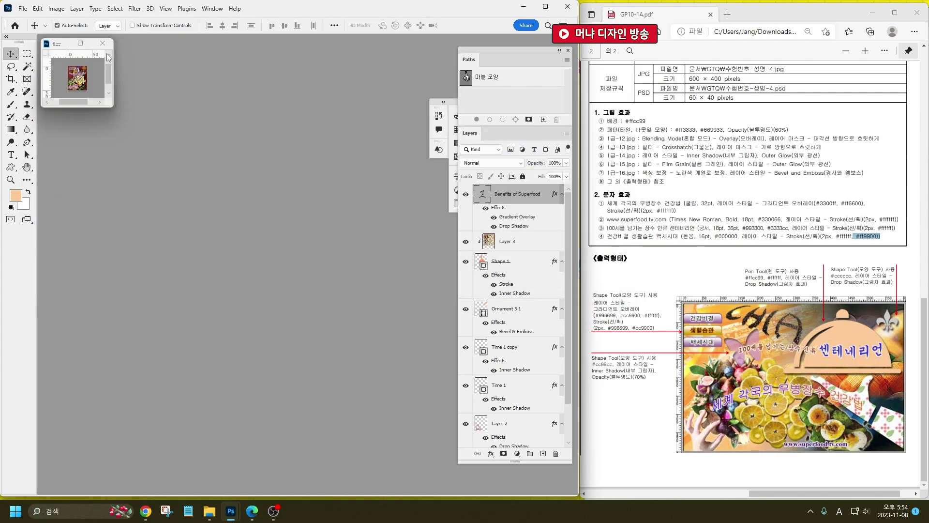
left_click(102, 43)
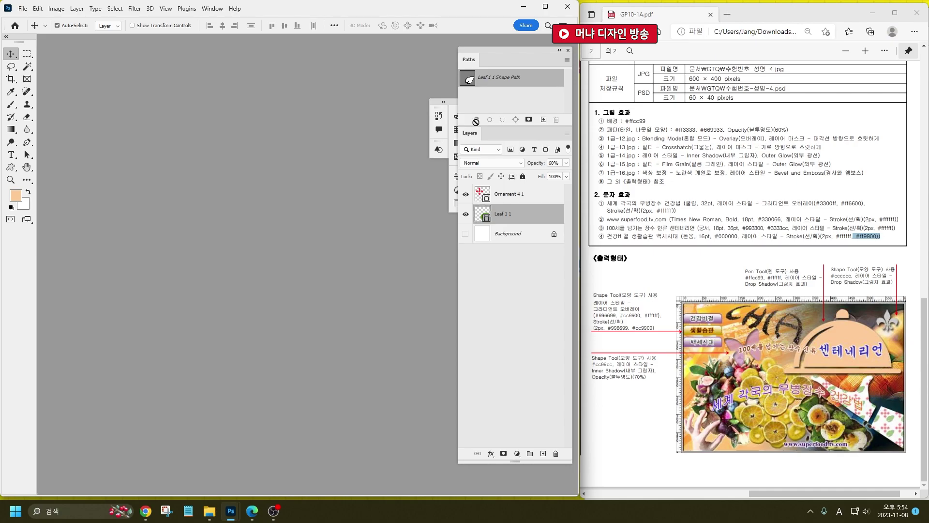
Minimise Photoshop, show the Downloads folder in File Explorer and enlarge its window to fill the space beside the PDF.
left_click(524, 7)
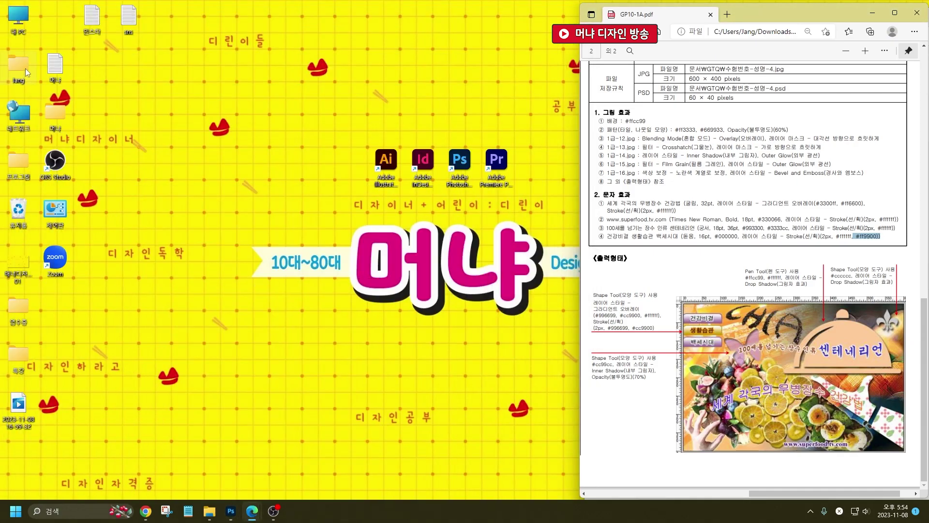
left_click(210, 511)
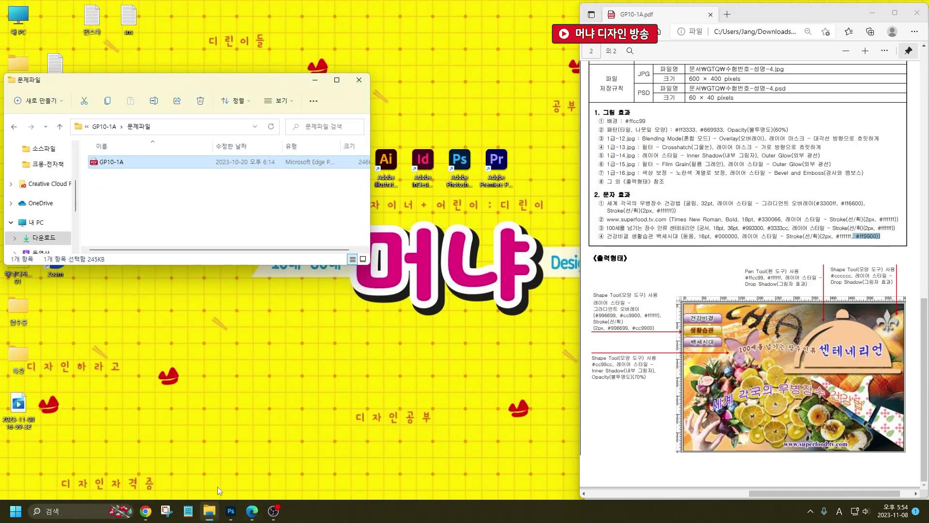
scroll(44, 186, "up", 1)
left_click(44, 184)
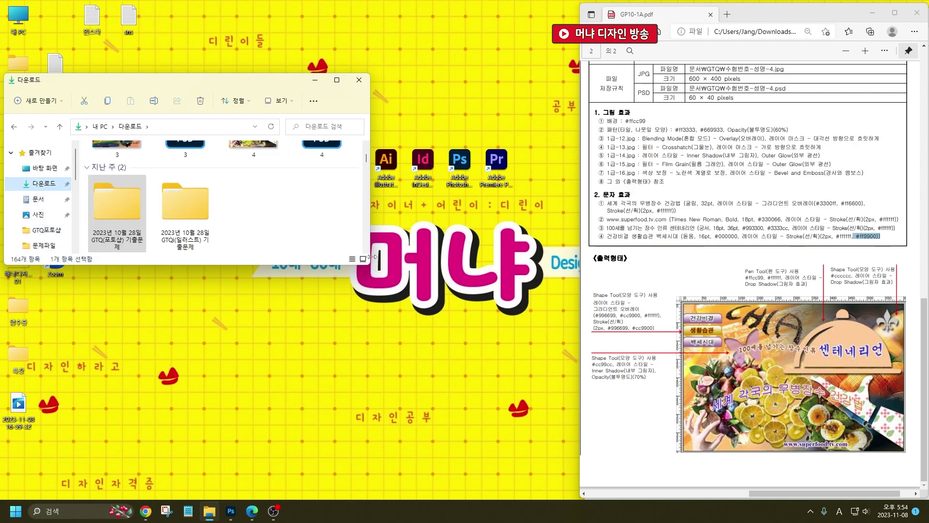
left_click_drag(373, 262, 578, 489)
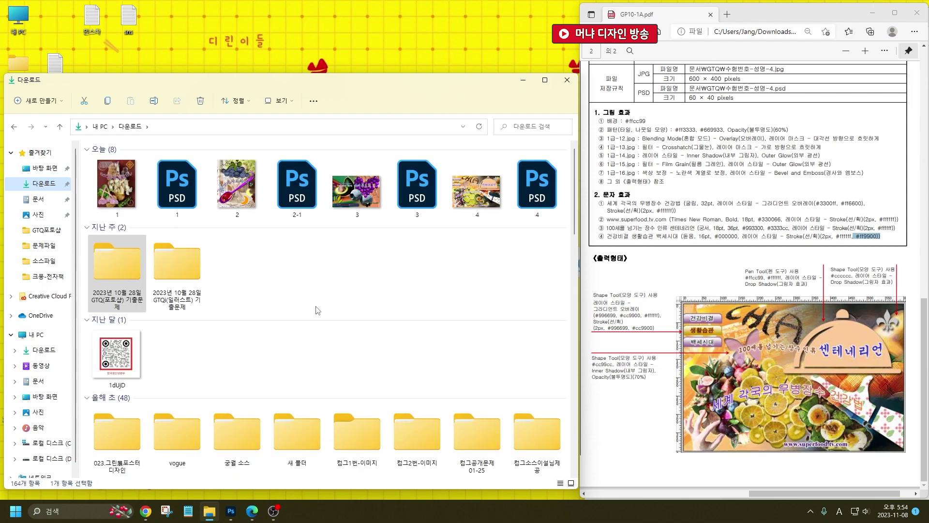
View the saved 1.jpg from Downloads in the image viewer, check the next image, and close the viewer.
key("Up")
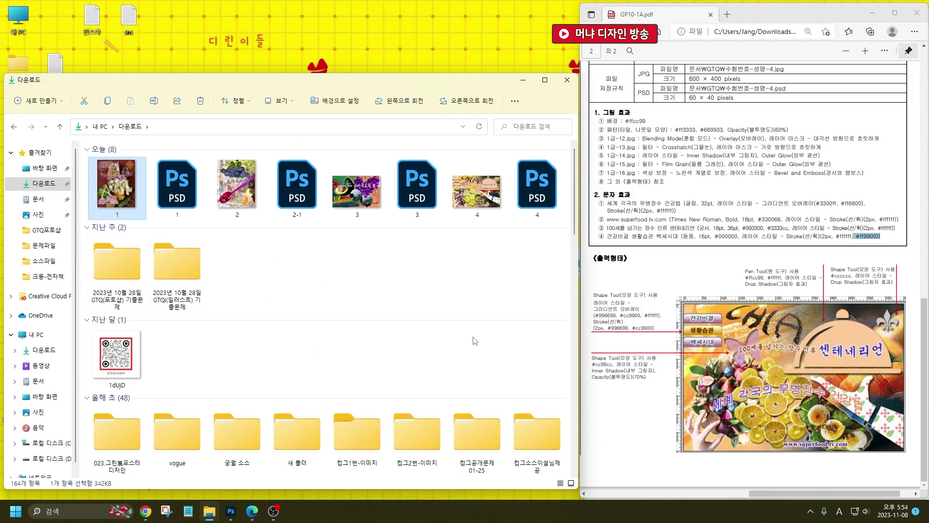
double_click(127, 186)
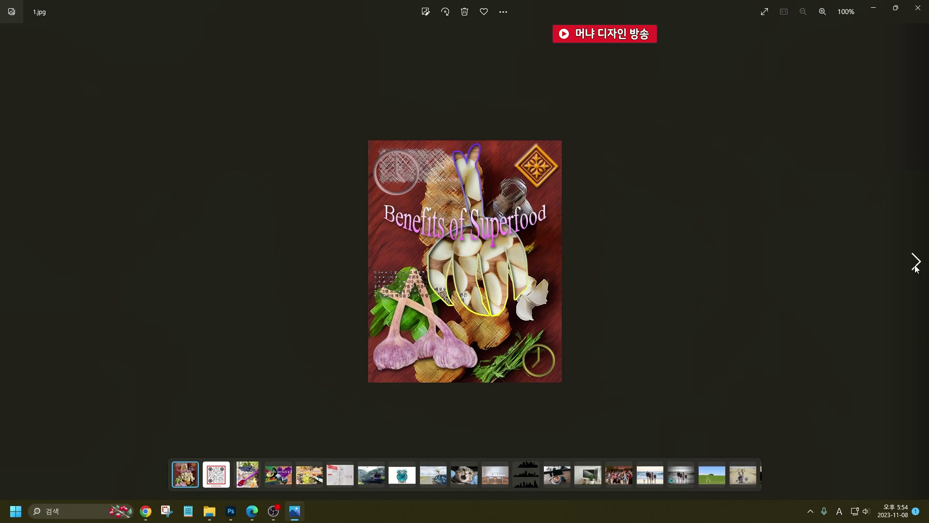
left_click(916, 262)
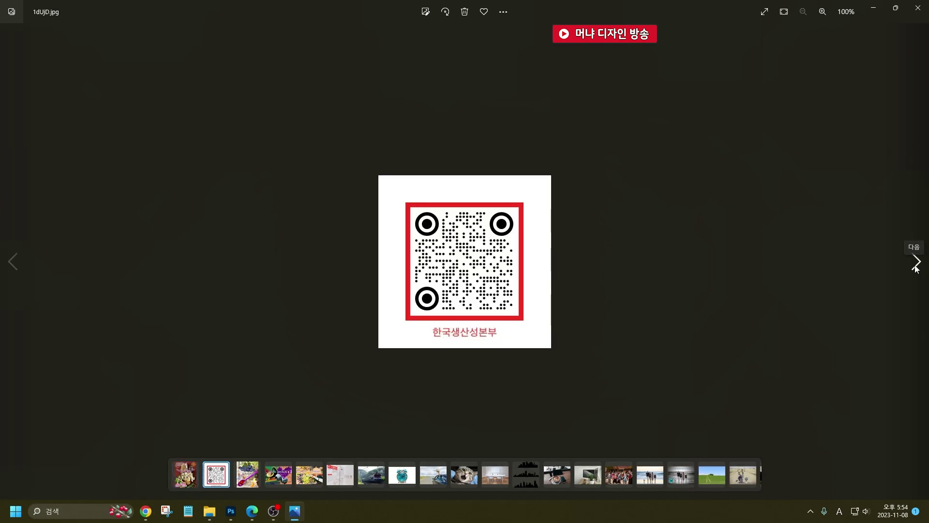
left_click(918, 7)
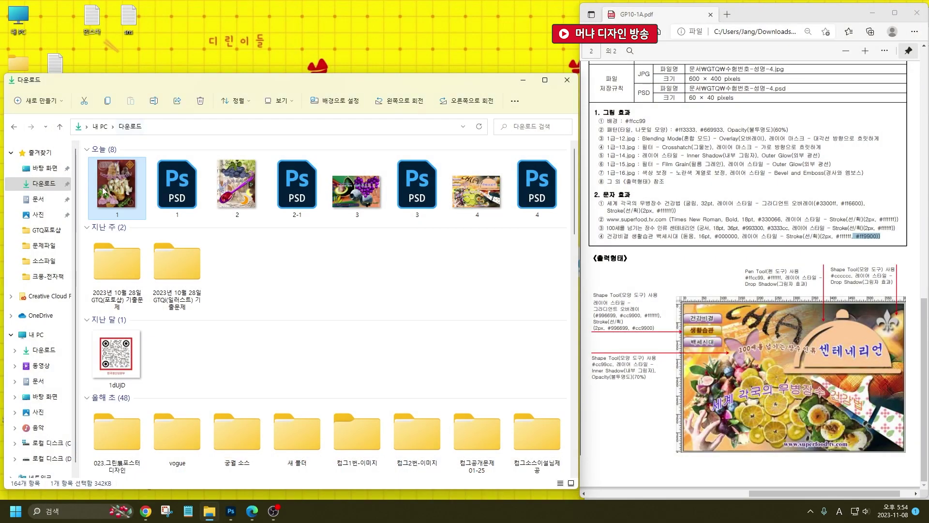
Switch to Photoshop, open the reduced 1.psd from Downloads and fit it on screen to inspect its path and layers.
left_click(170, 192)
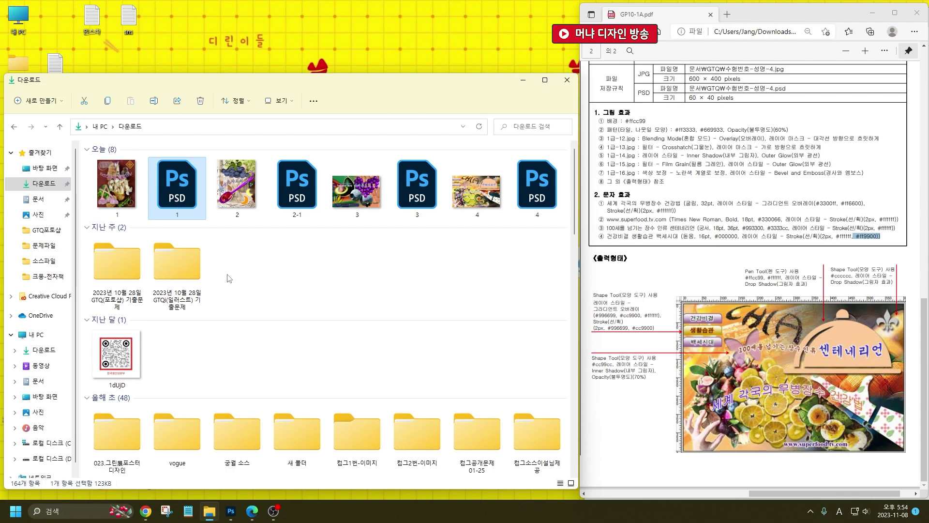
left_click(230, 510)
key("ctrl+o")
double_click(150, 89)
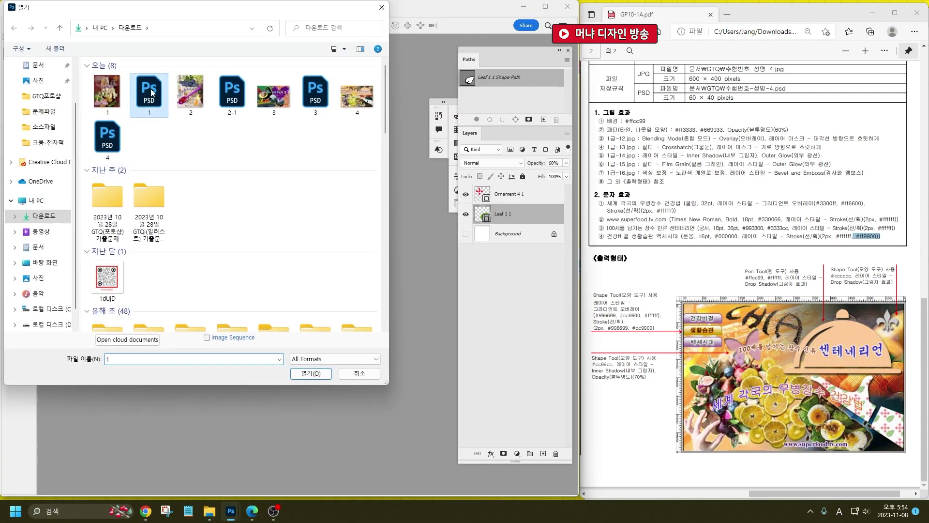
key("ctrl+0")
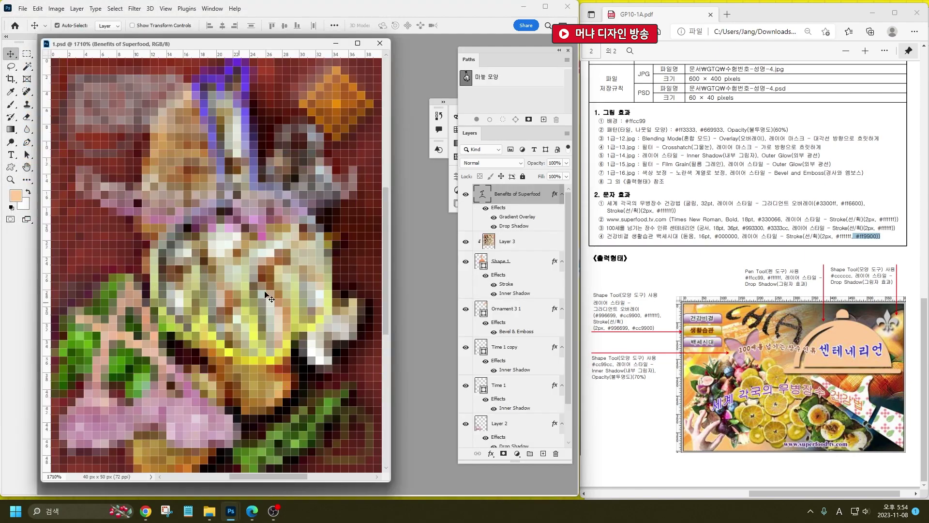
key("ctrl")
key("ctrl")
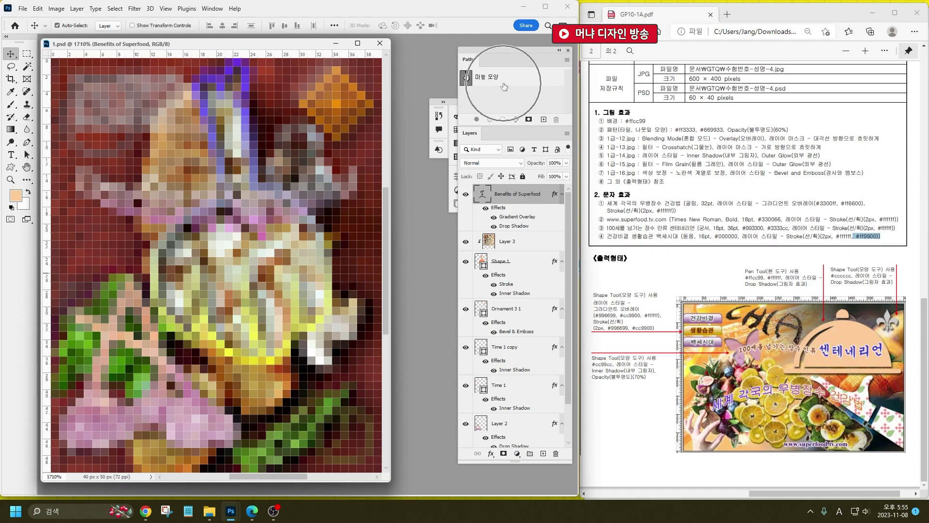
key("ctrl")
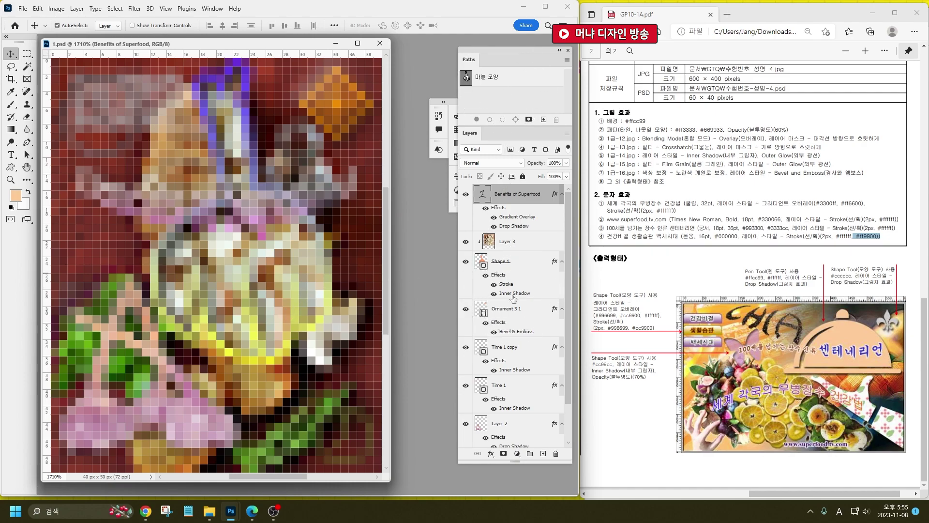
Clear the desktop by minimising Photoshop and the Downloads window and closing the browser windows.
left_click(523, 7)
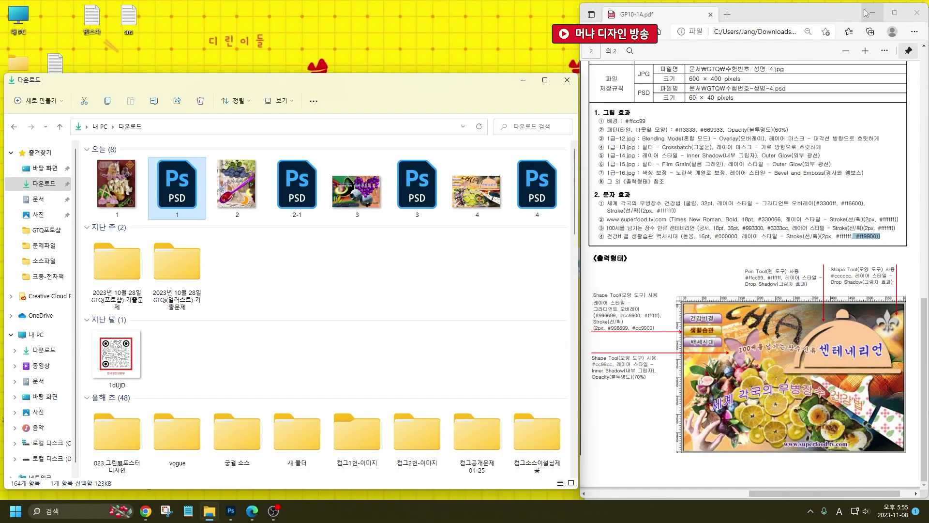
left_click(523, 80)
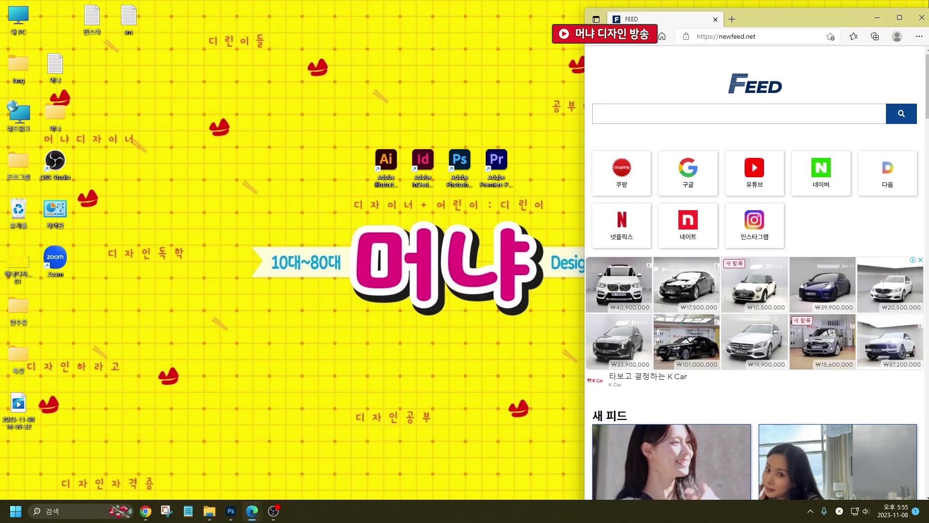
left_click(922, 17)
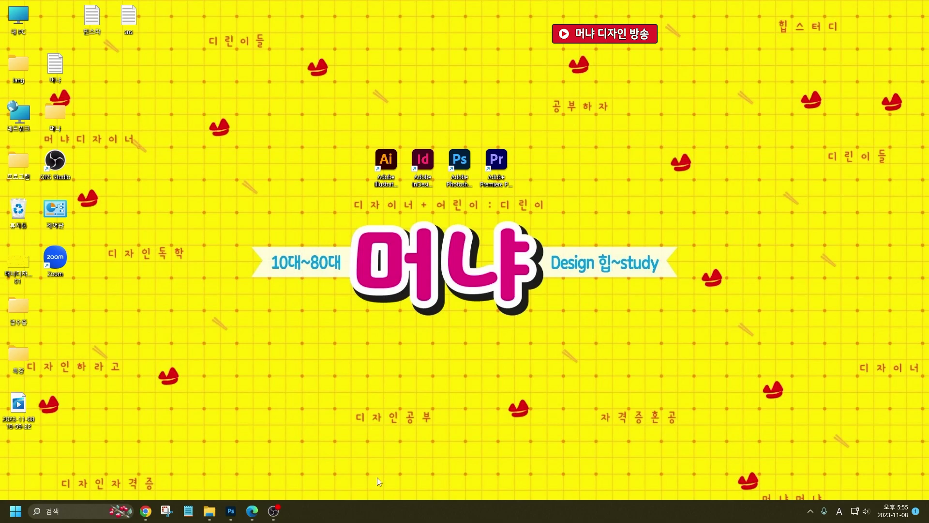